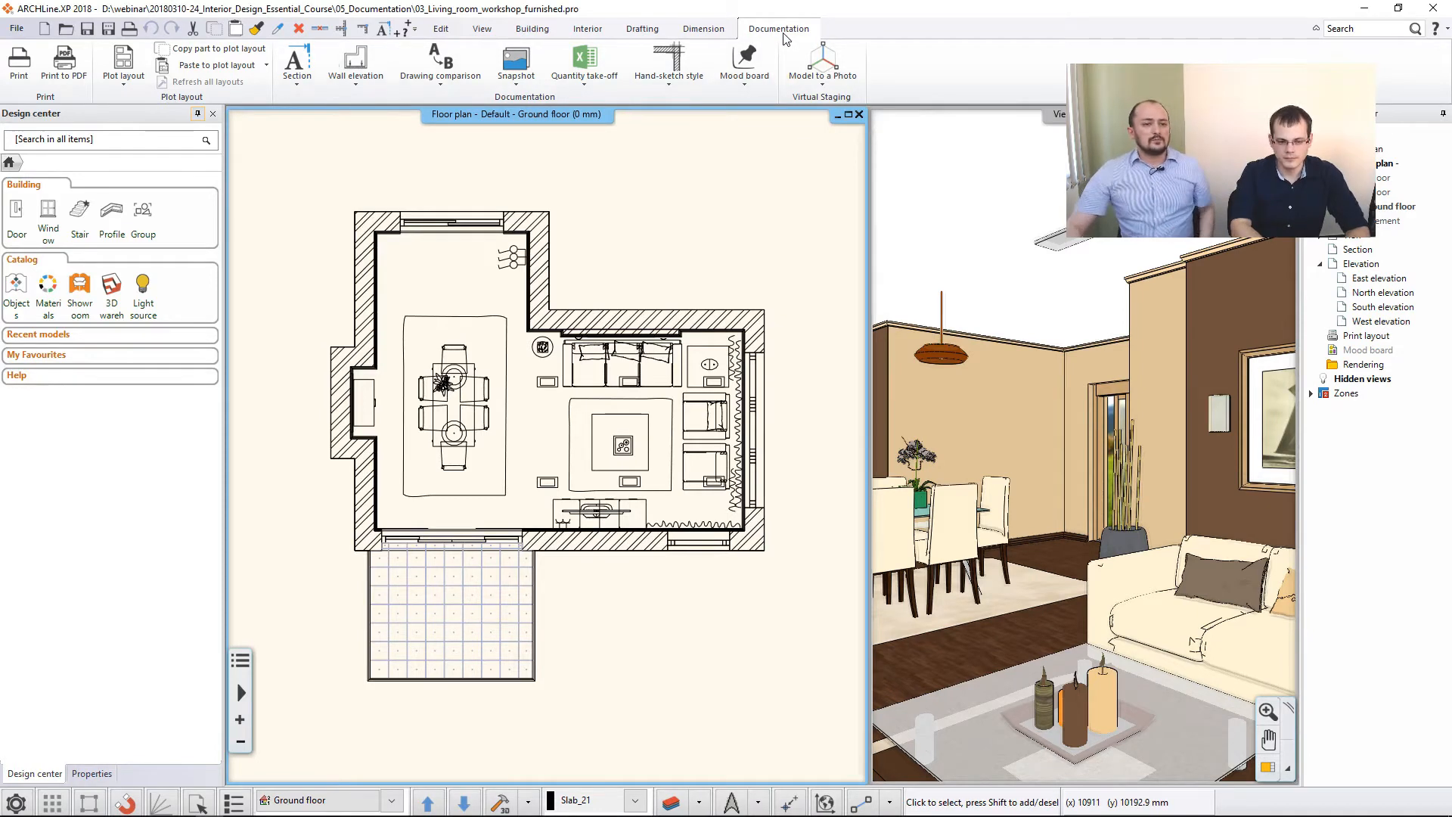
# - Create a mood board on ISO A4 210x297 mm paper in landscape orientation, with plot stamp placement turned off
pyautogui.click(745, 62)
pyautogui.click(788, 106)
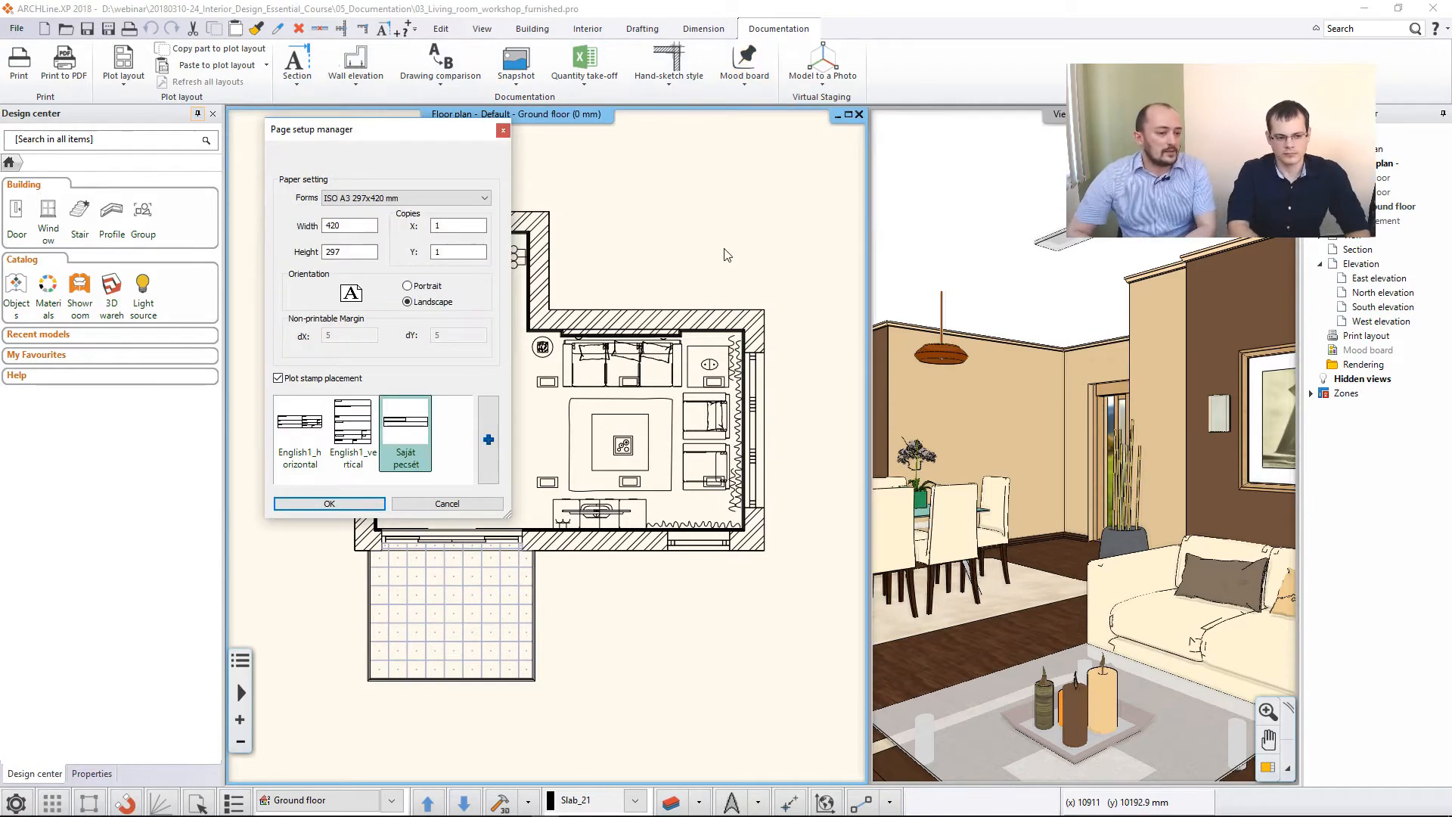
pyautogui.click(370, 197)
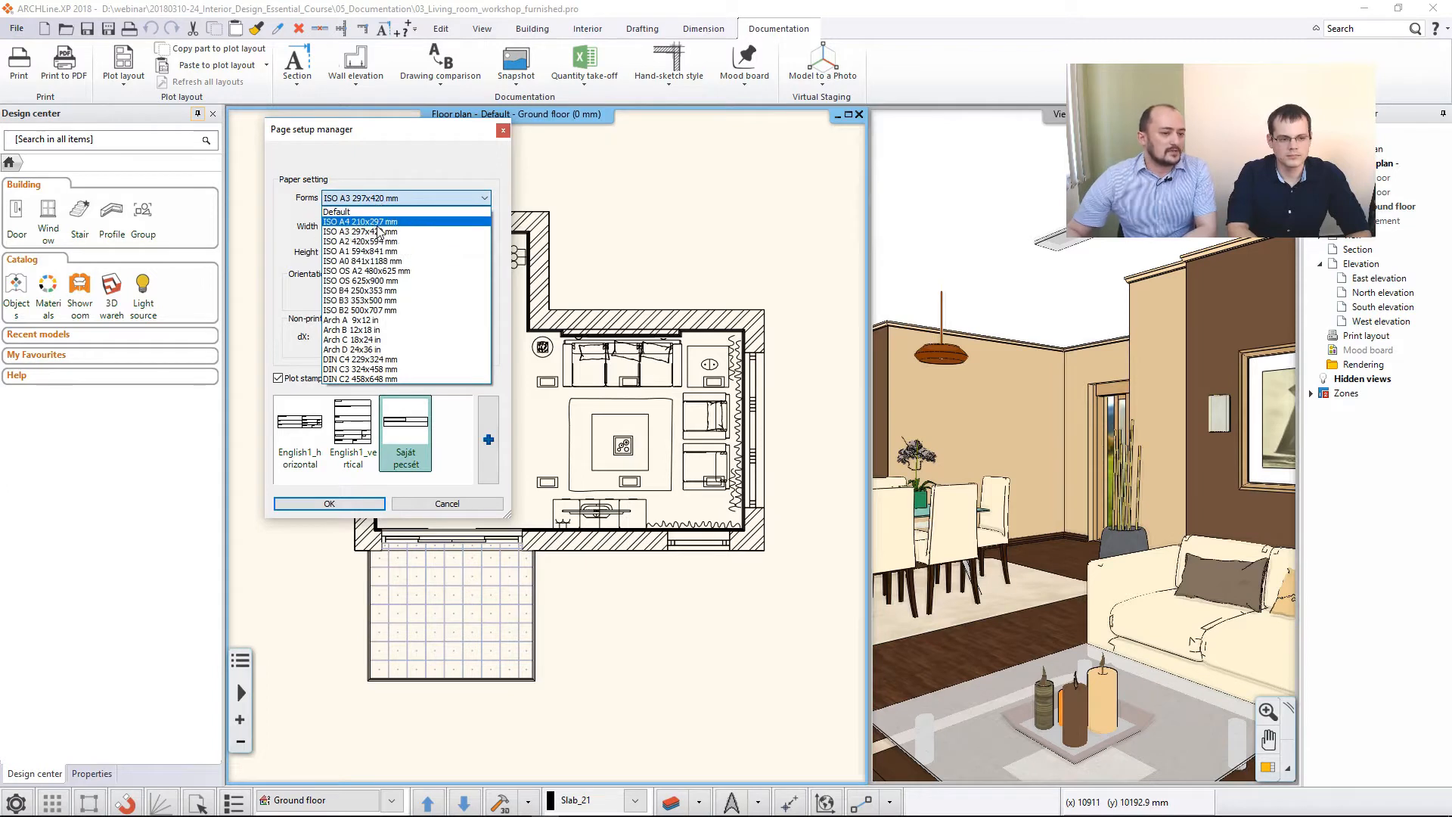
pyautogui.click(378, 223)
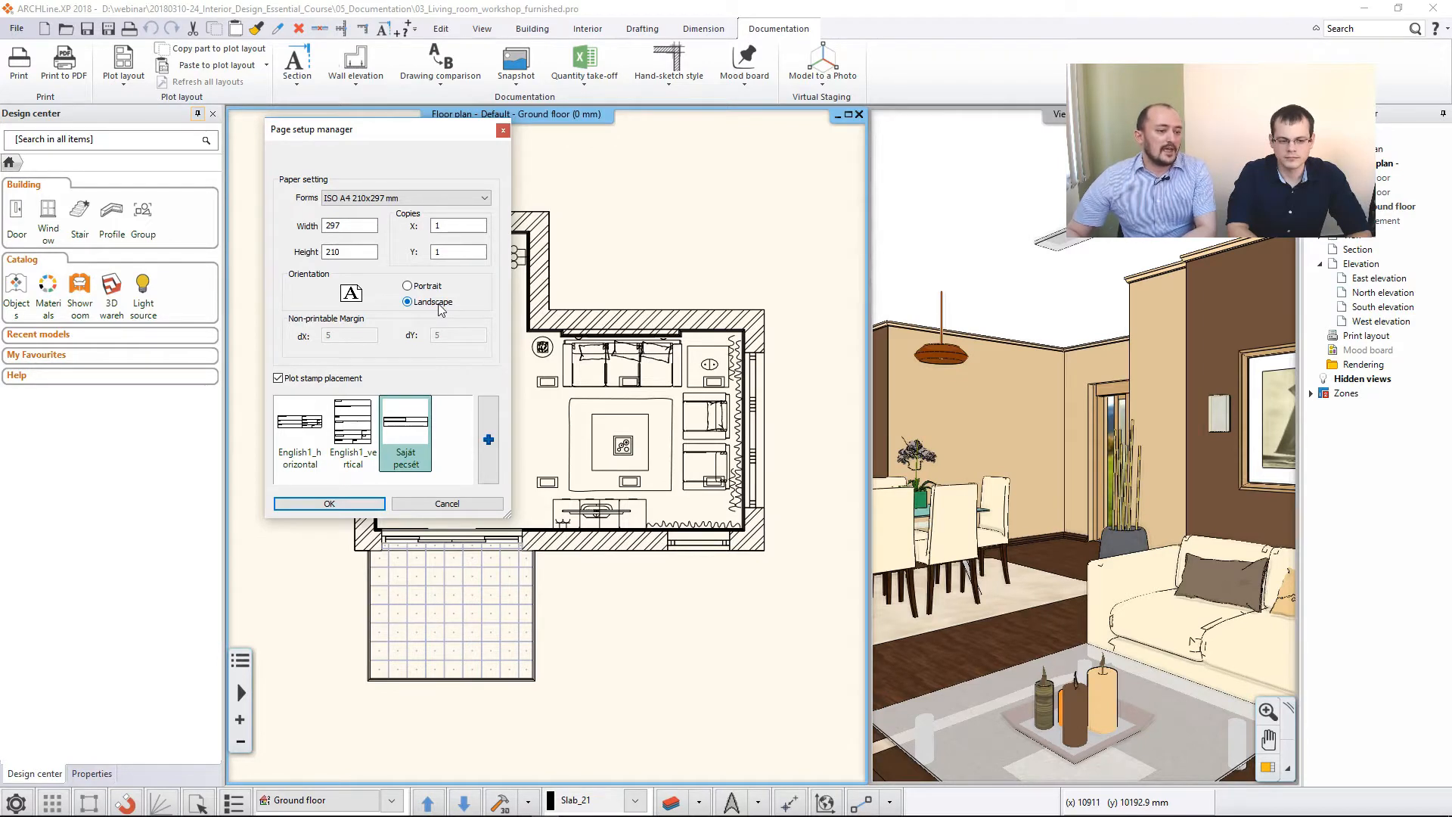
pyautogui.click(279, 378)
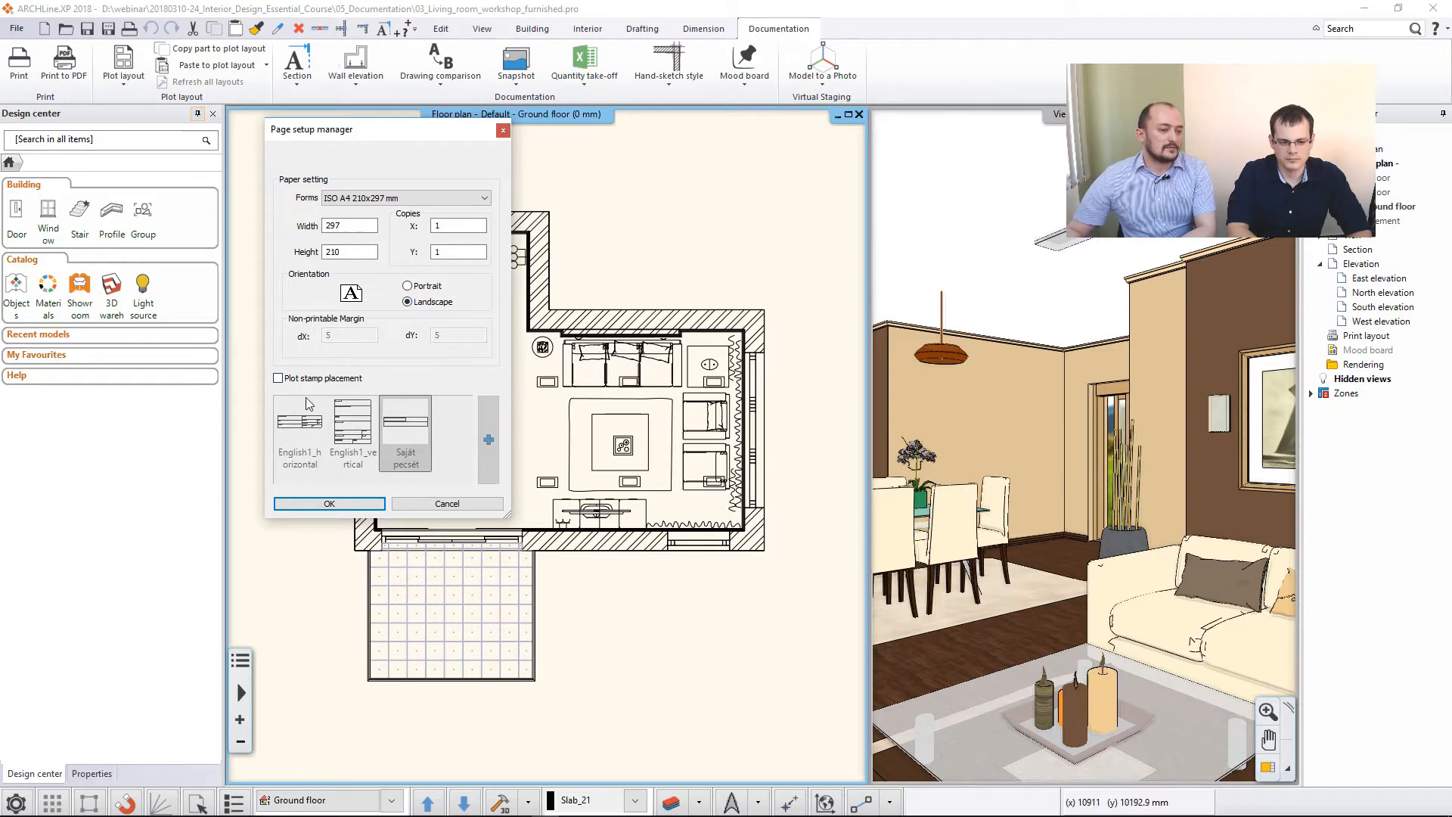
pyautogui.click(330, 504)
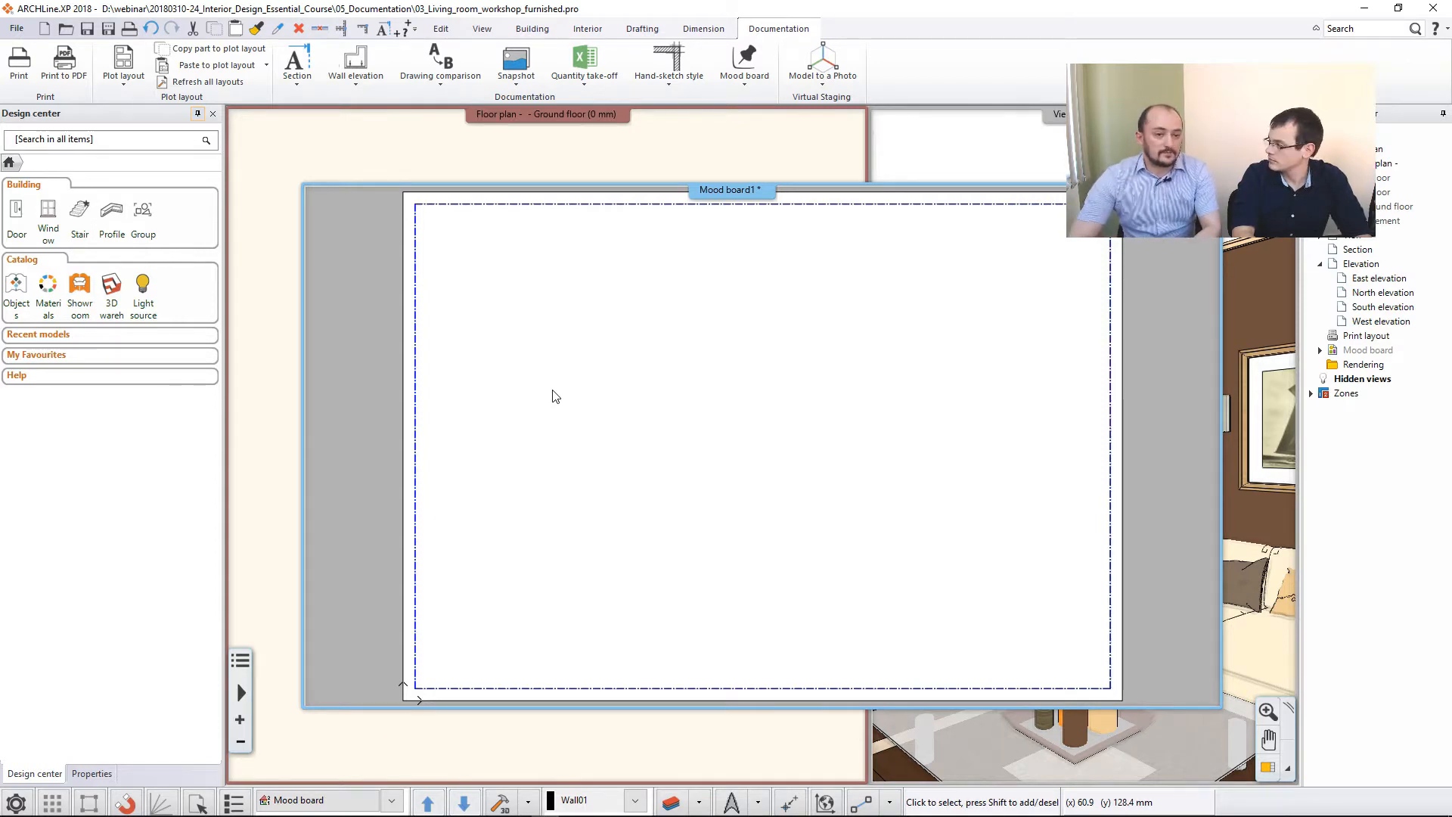
# - Insert the raster image color_02 on the upper-left part of the mood board, sizing it on screen
pyautogui.click(753, 69)
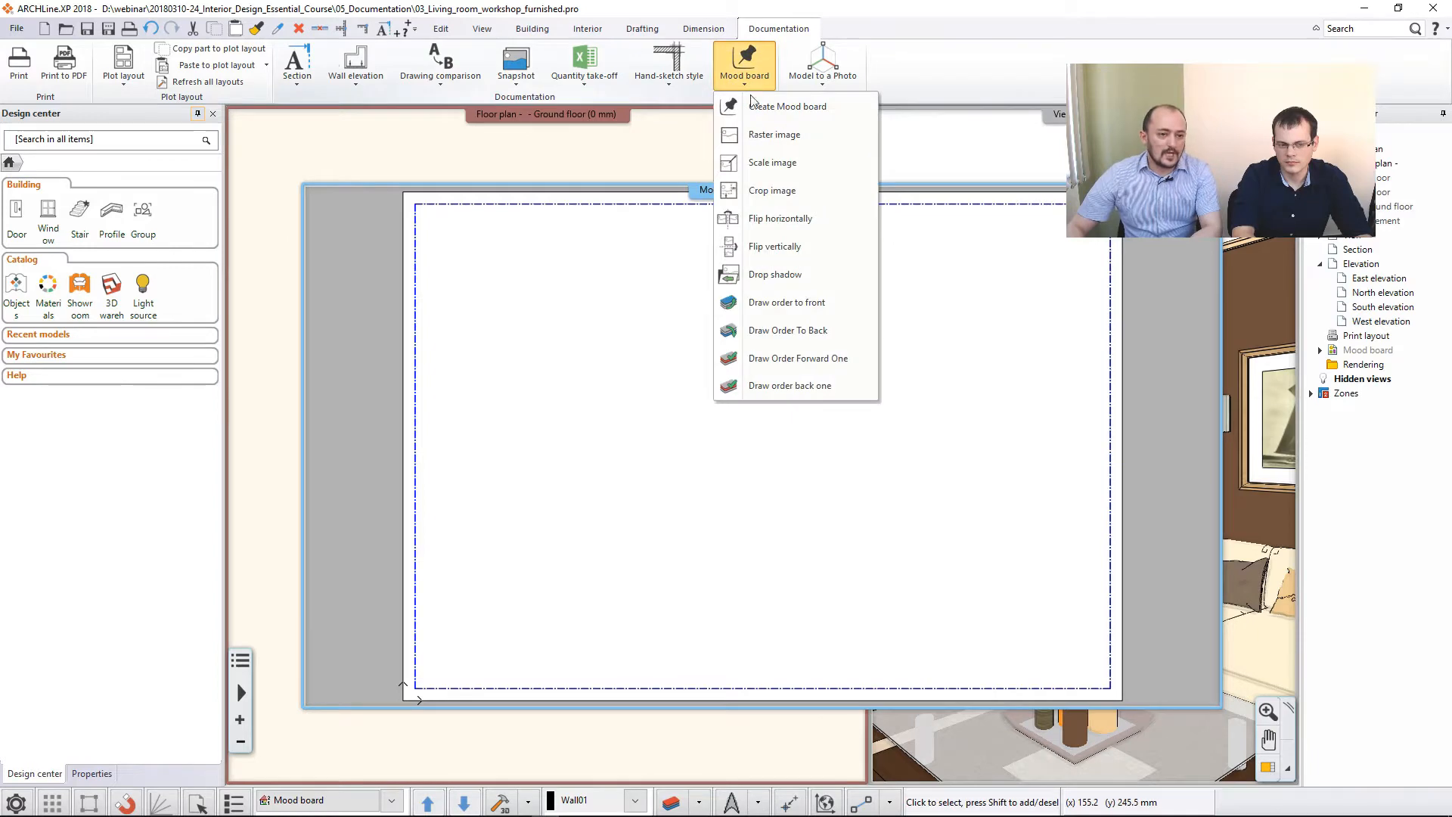
pyautogui.click(786, 136)
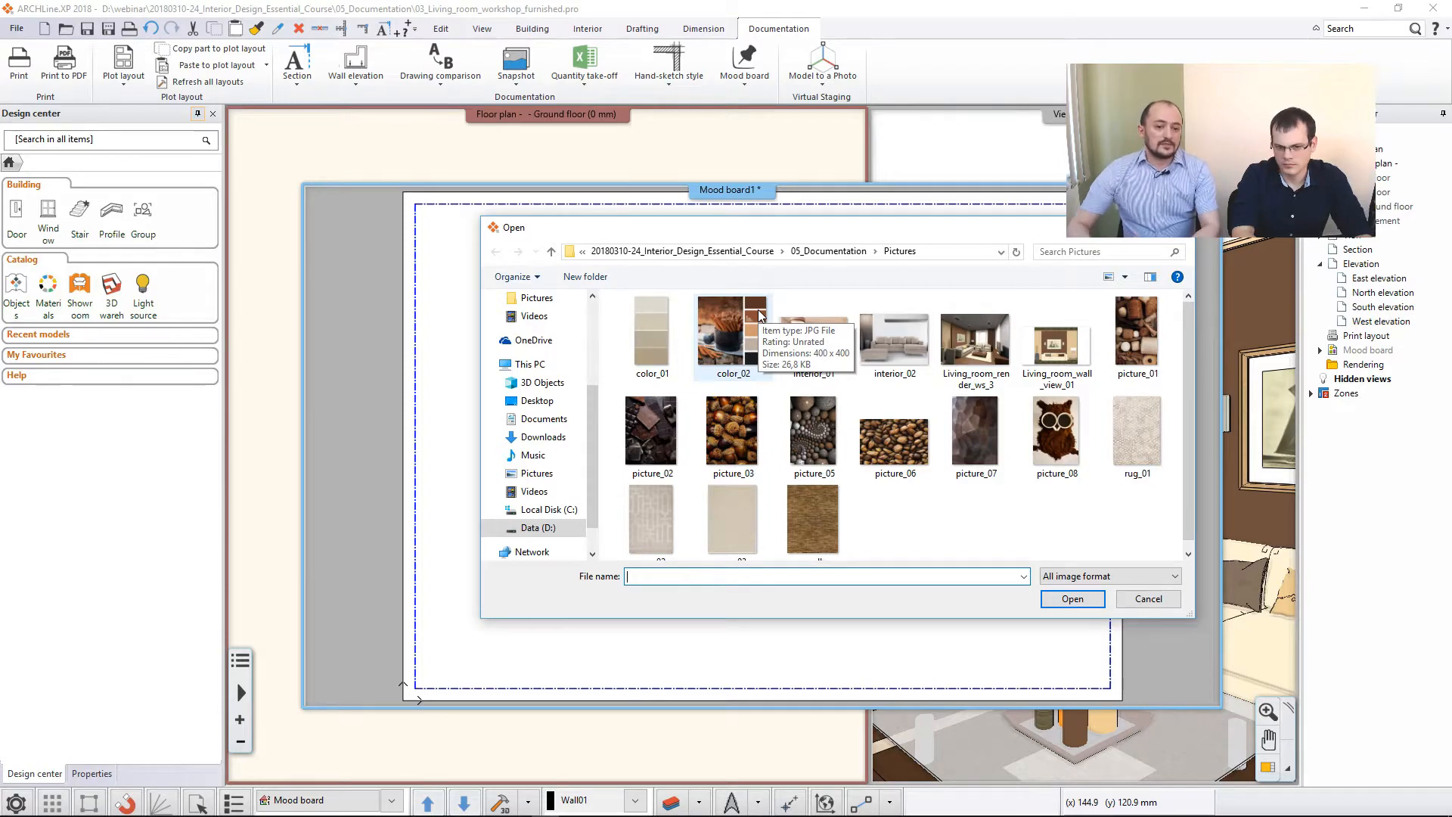
pyautogui.click(749, 342)
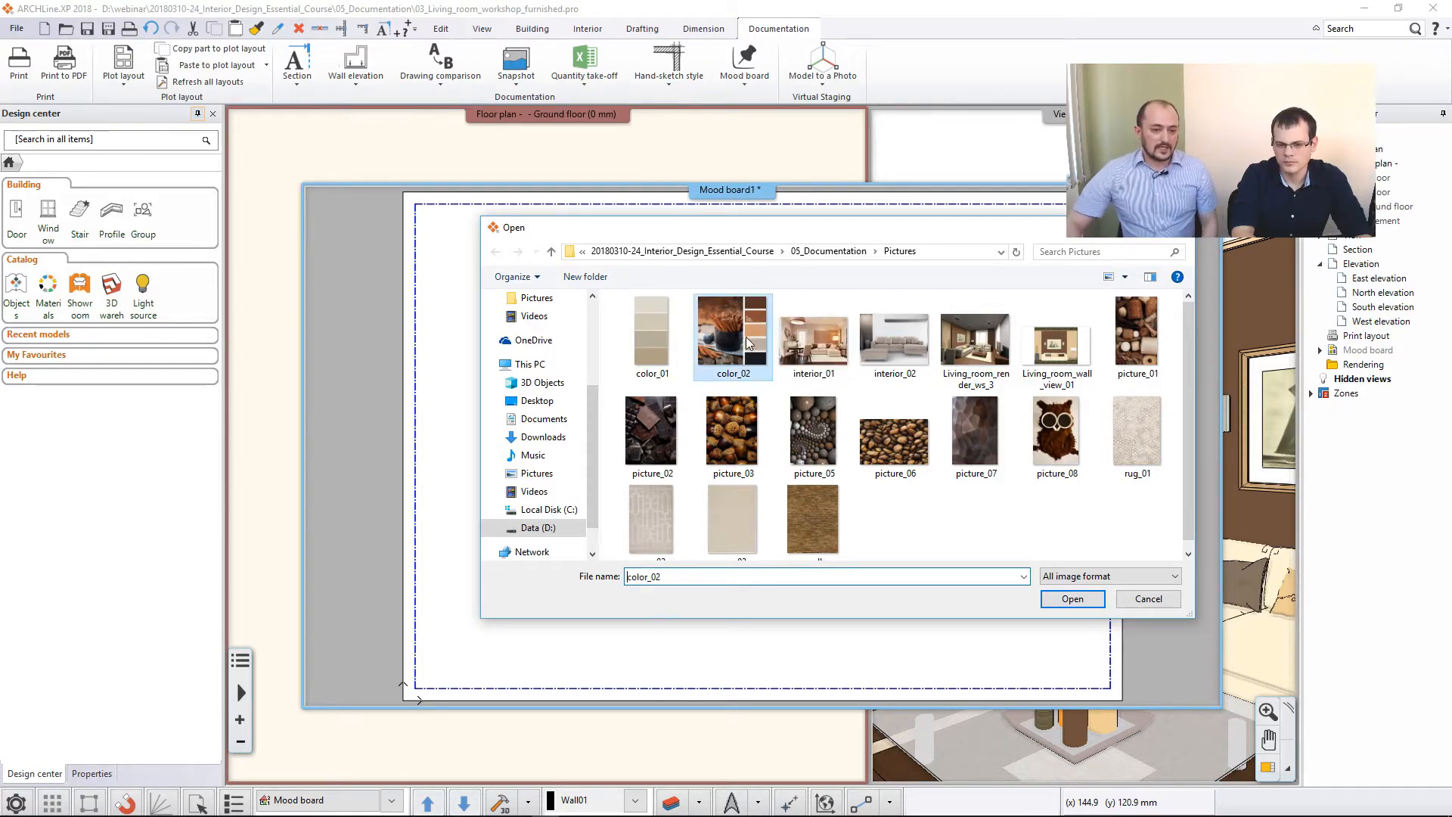
pyautogui.click(1088, 602)
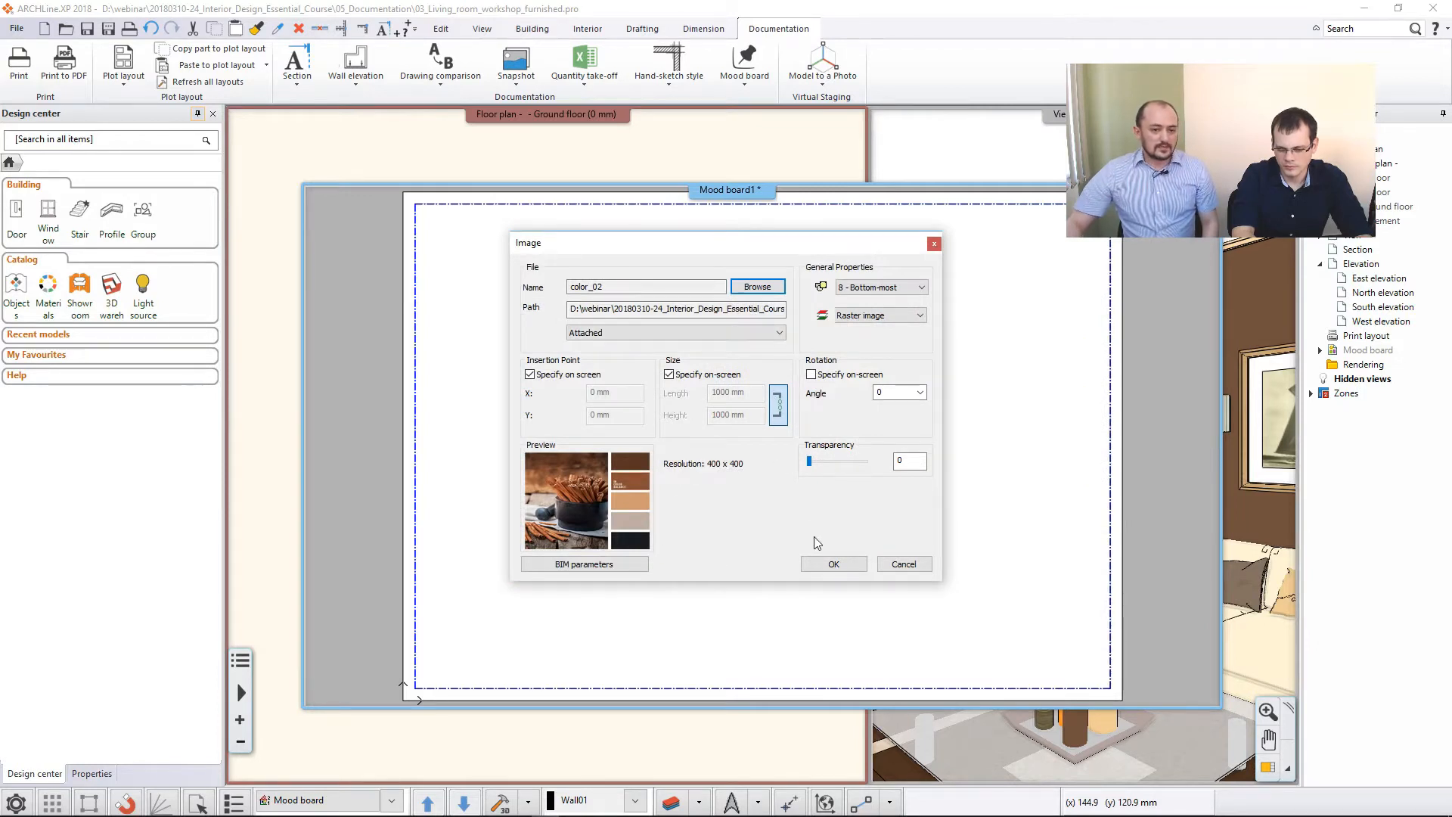
pyautogui.click(834, 565)
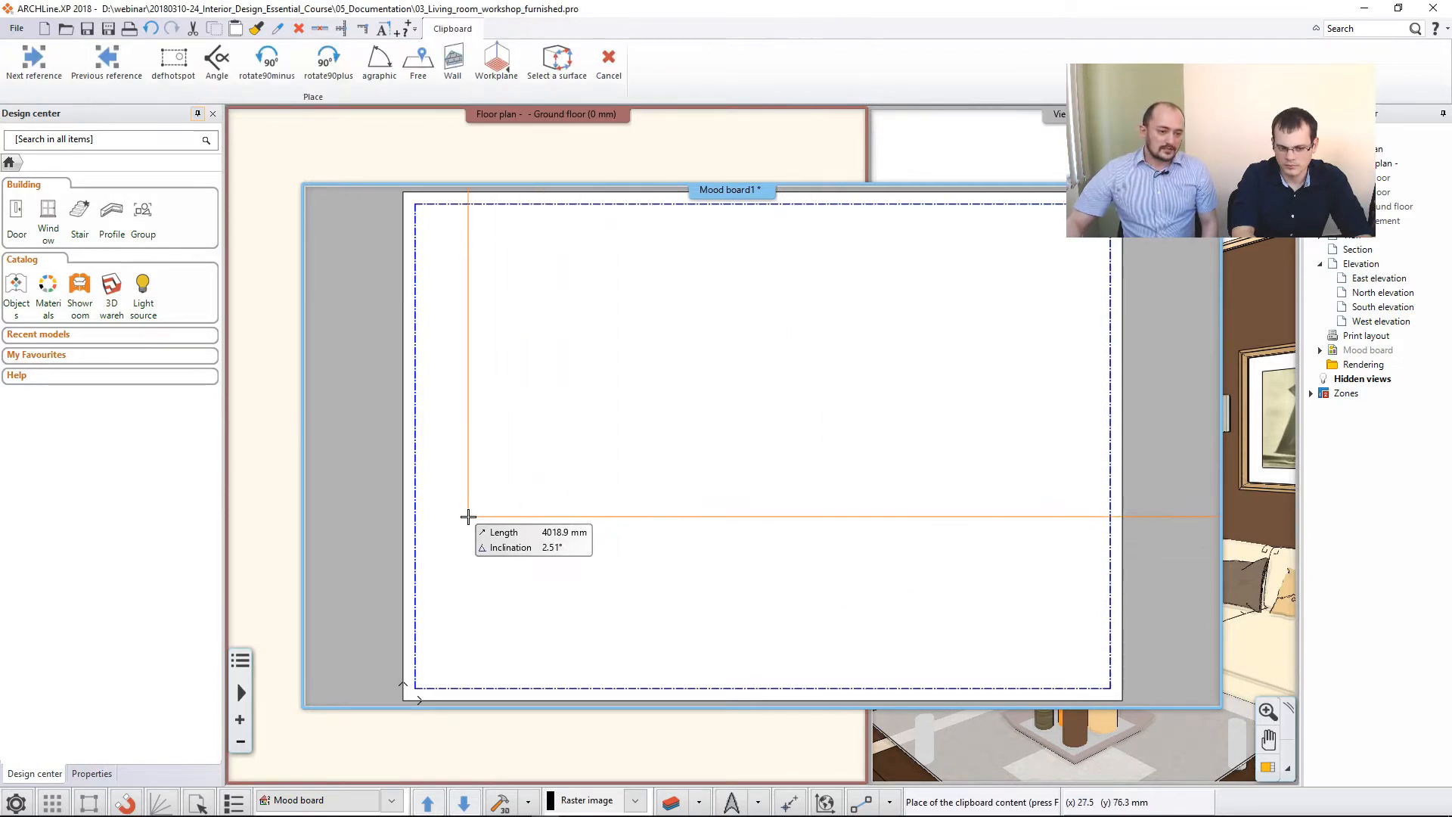
pyautogui.click(451, 491)
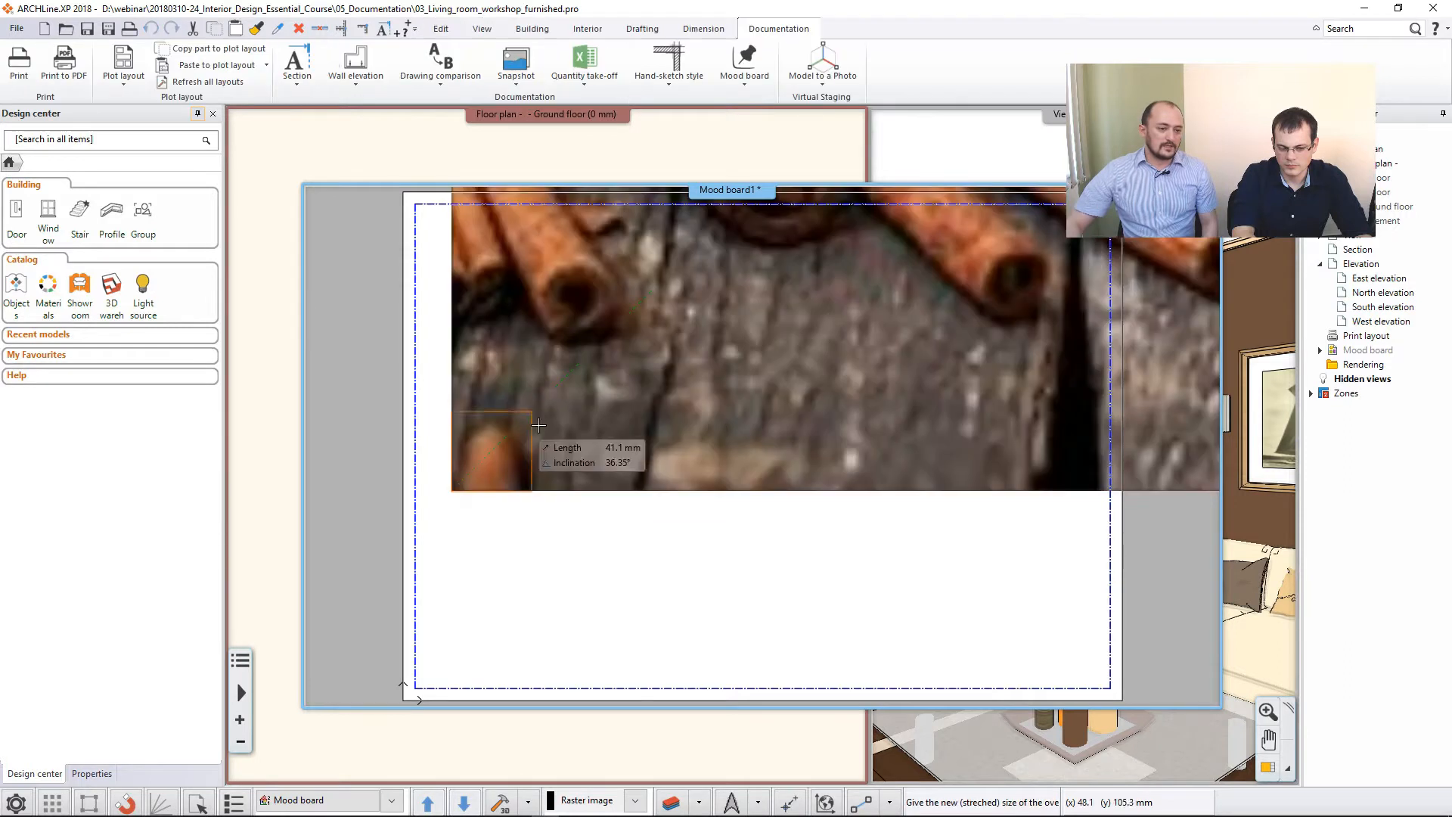
pyautogui.click(685, 265)
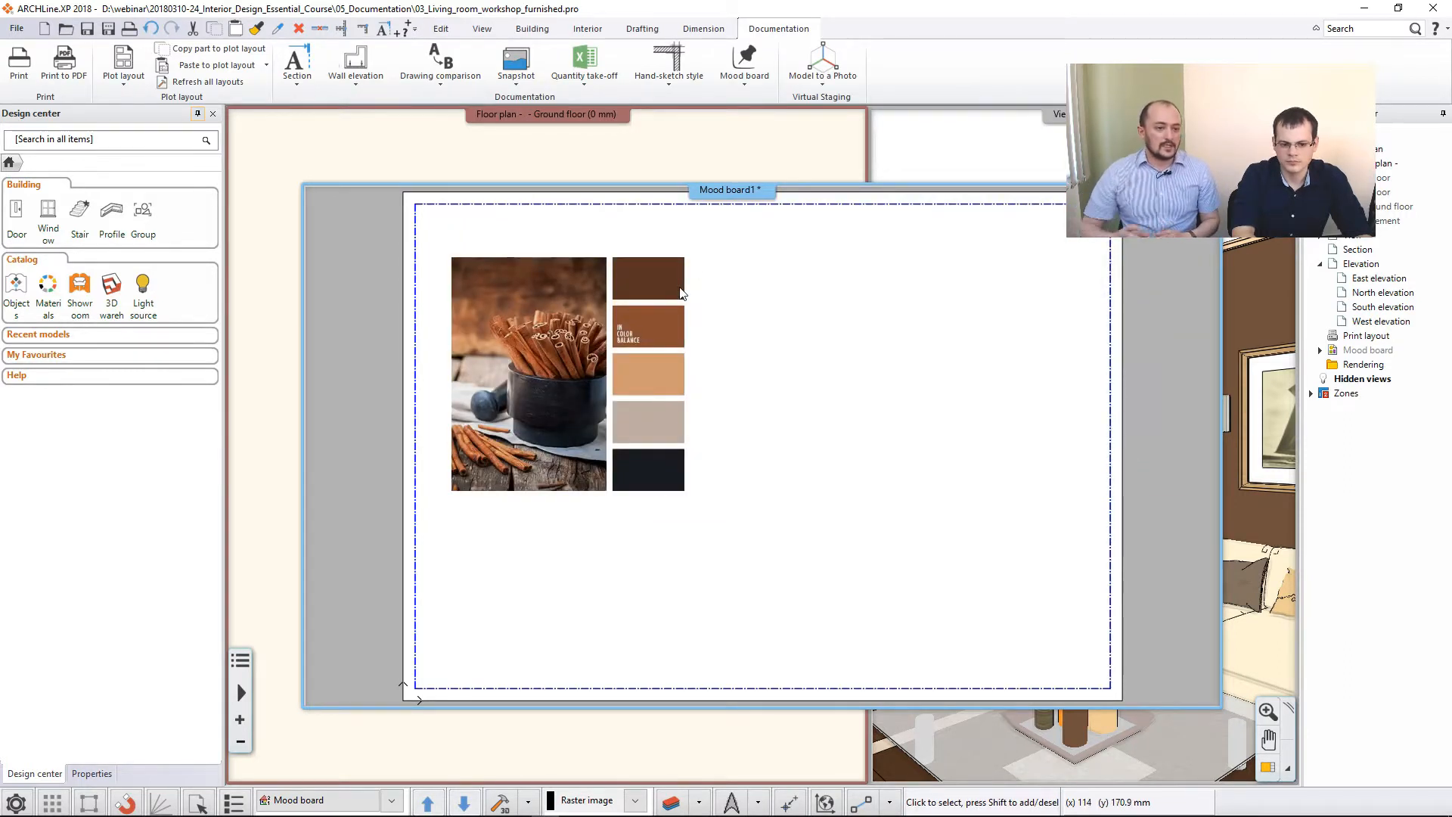
# - Insert the raster image interior_02 mid-board, sized on screen so it overlaps the lower-right part of the color palette image
pyautogui.click(748, 82)
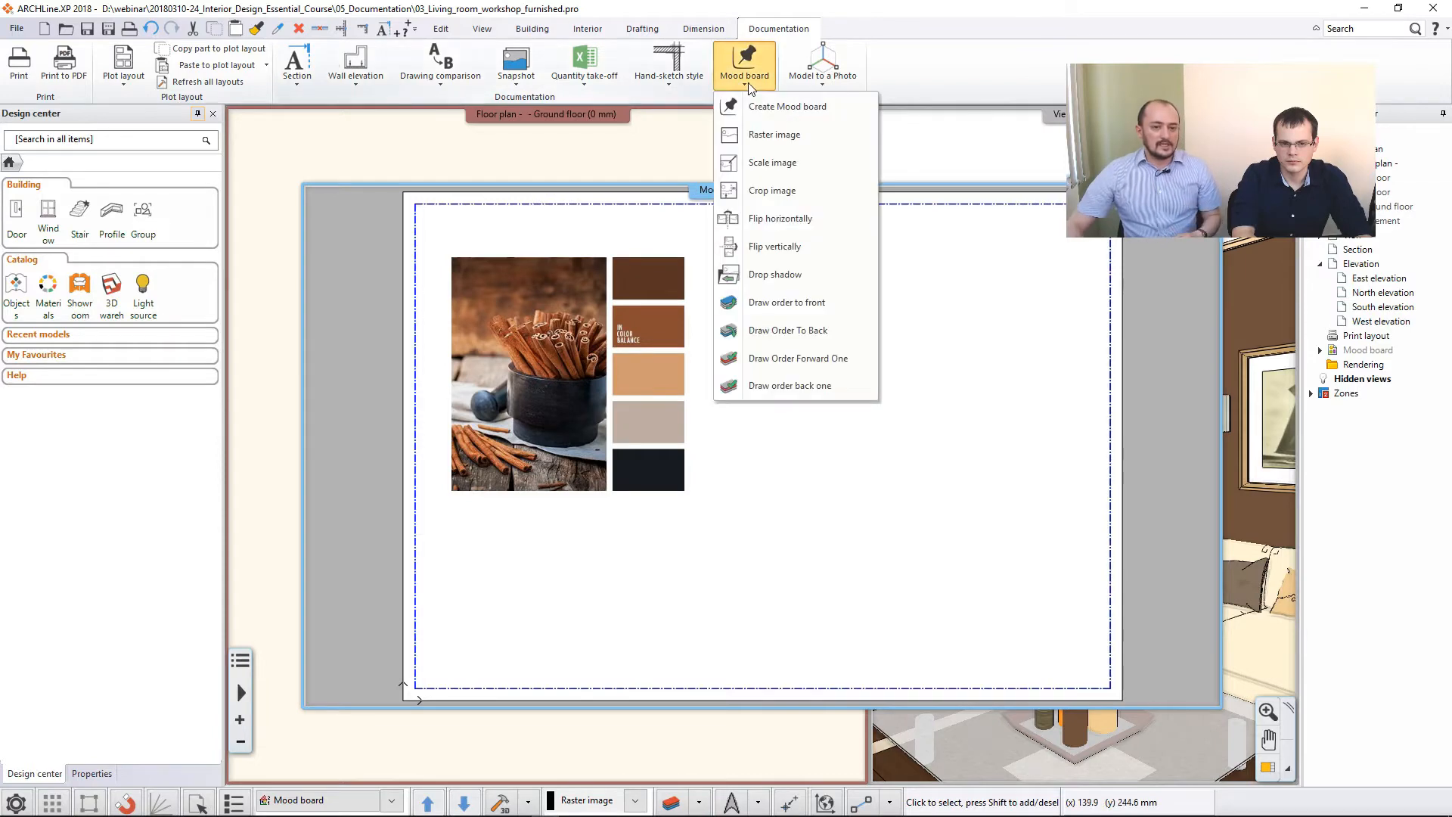
pyautogui.click(770, 134)
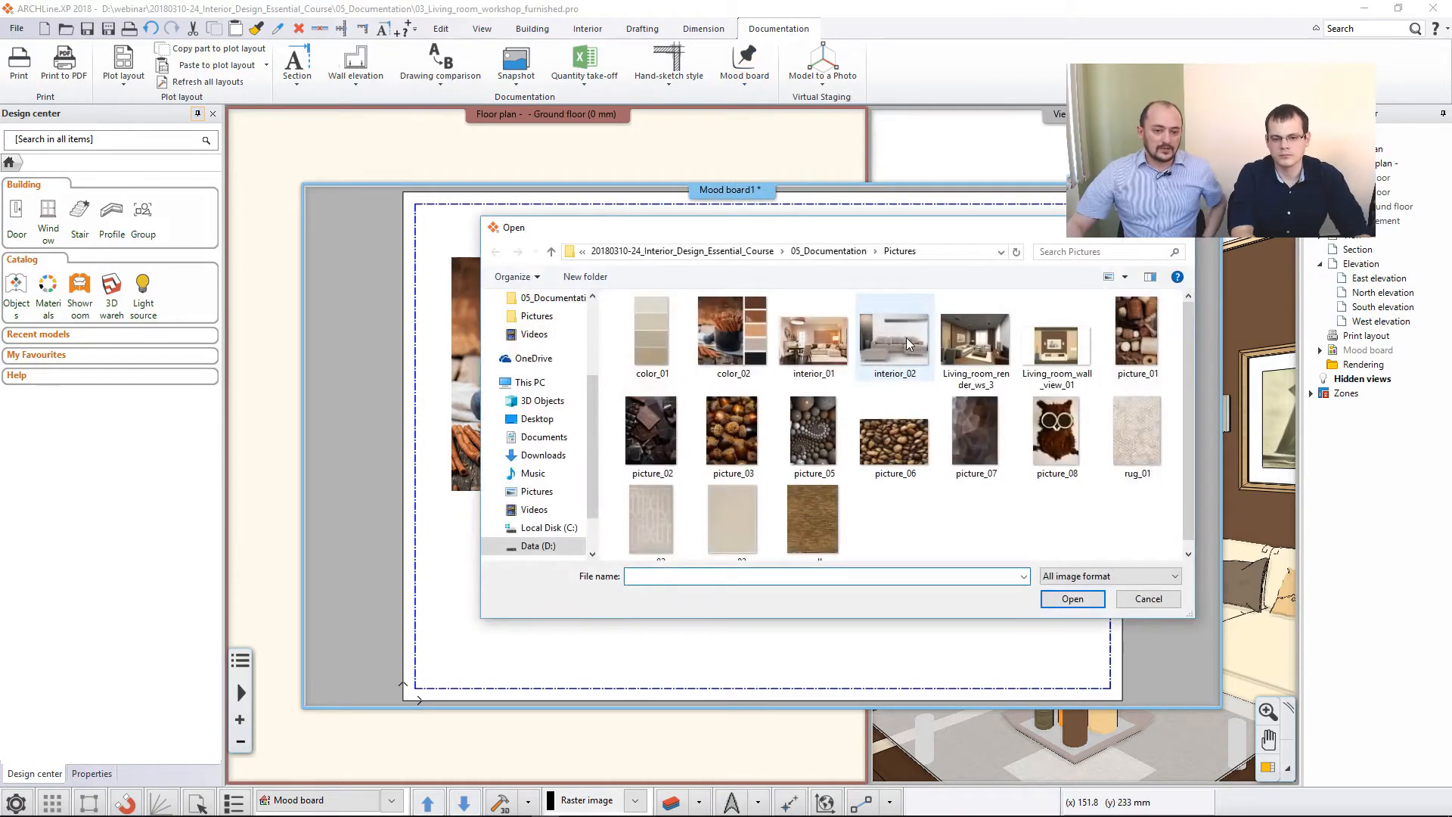
pyautogui.click(907, 344)
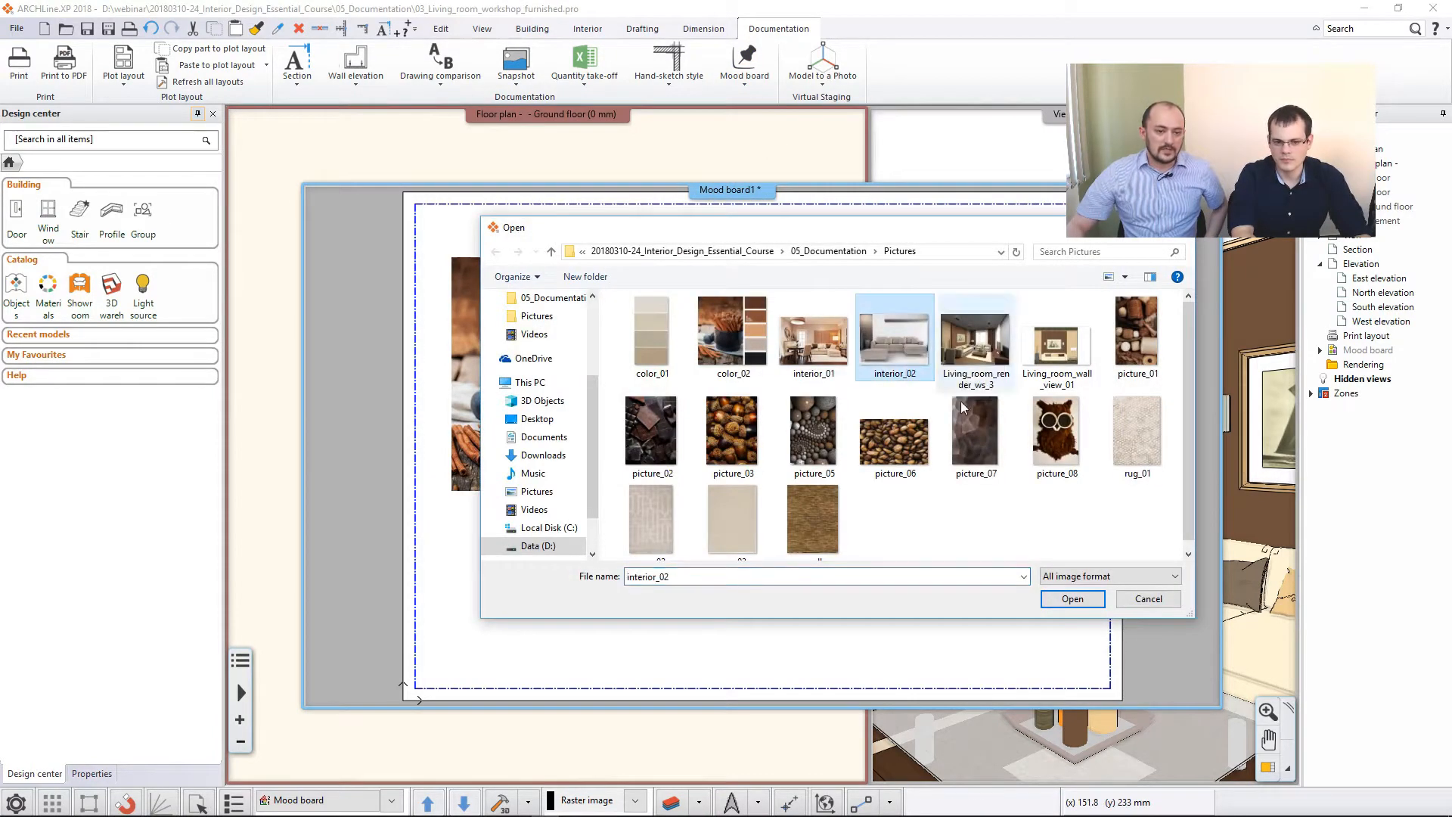
pyautogui.click(1059, 601)
pyautogui.click(863, 564)
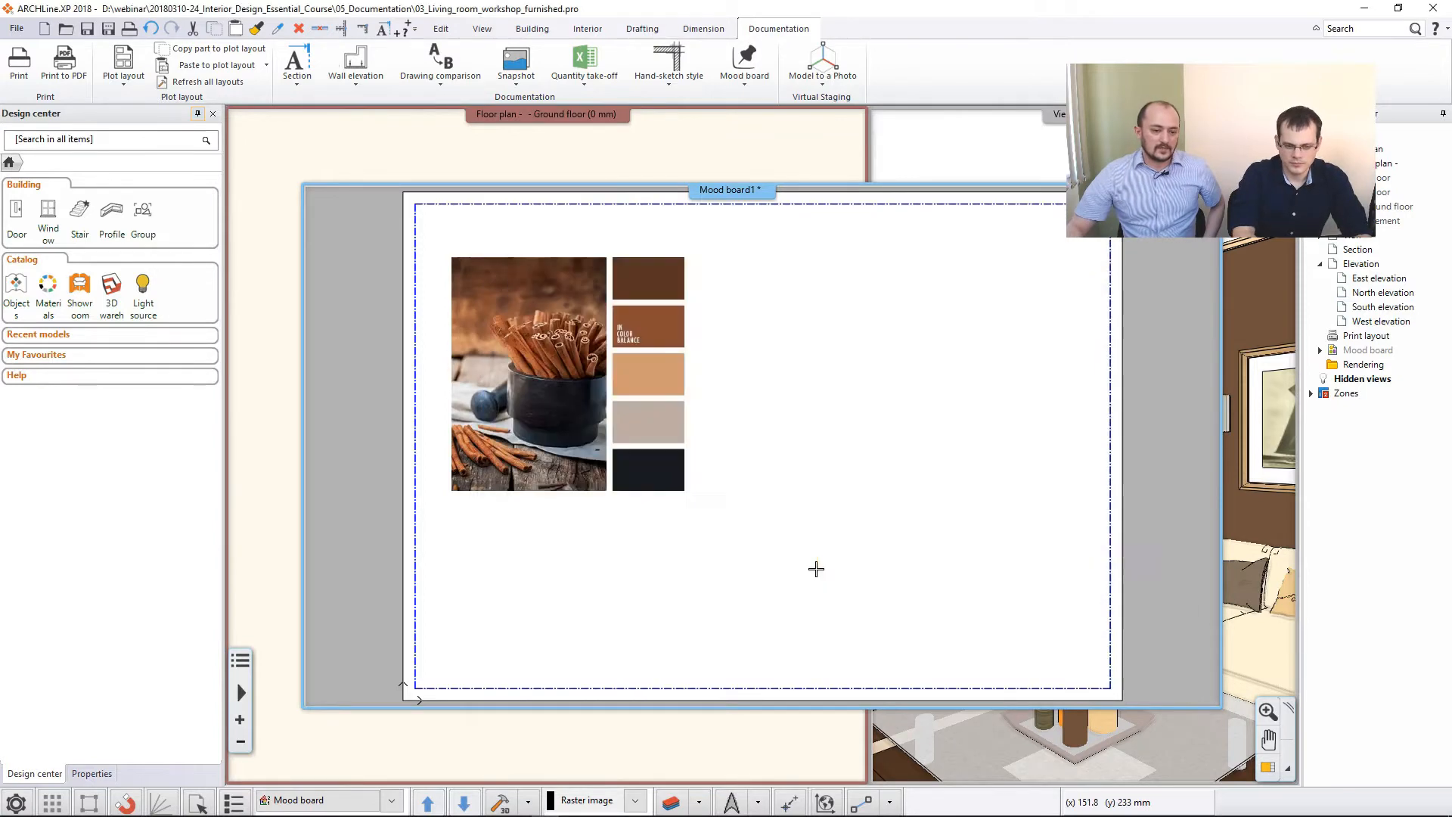
pyautogui.click(593, 534)
pyautogui.click(858, 396)
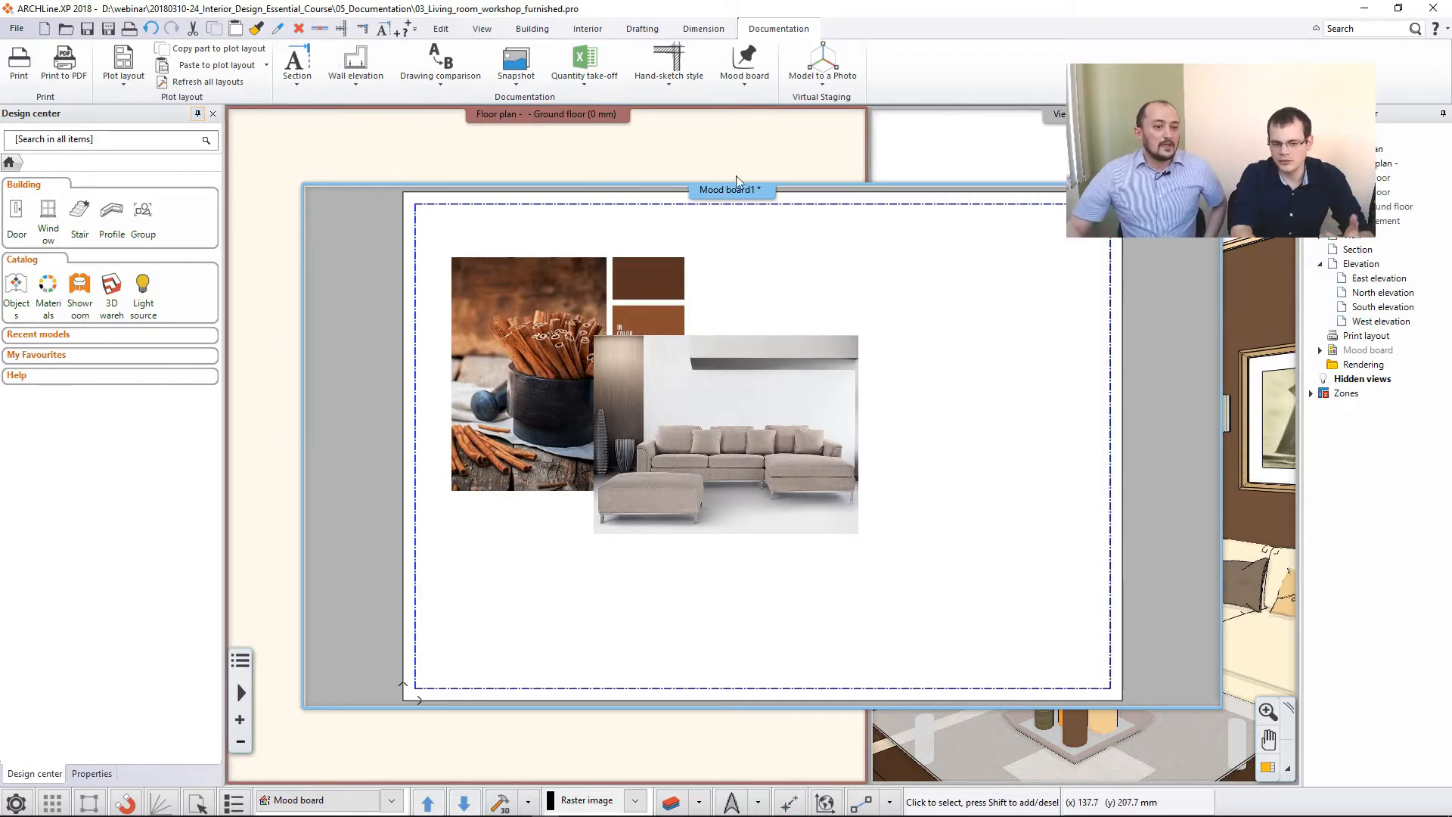
pyautogui.click(745, 86)
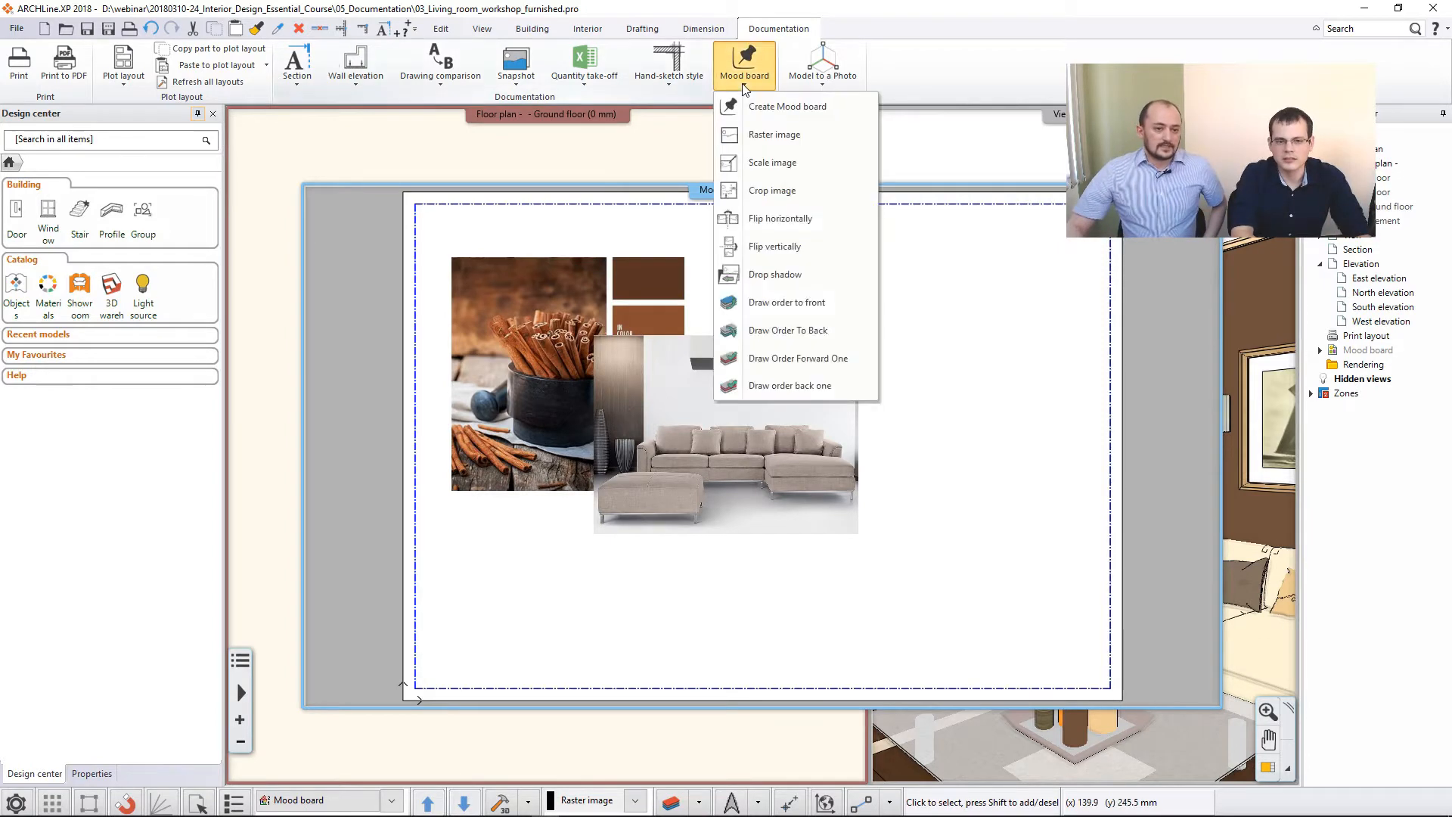
pyautogui.click(772, 136)
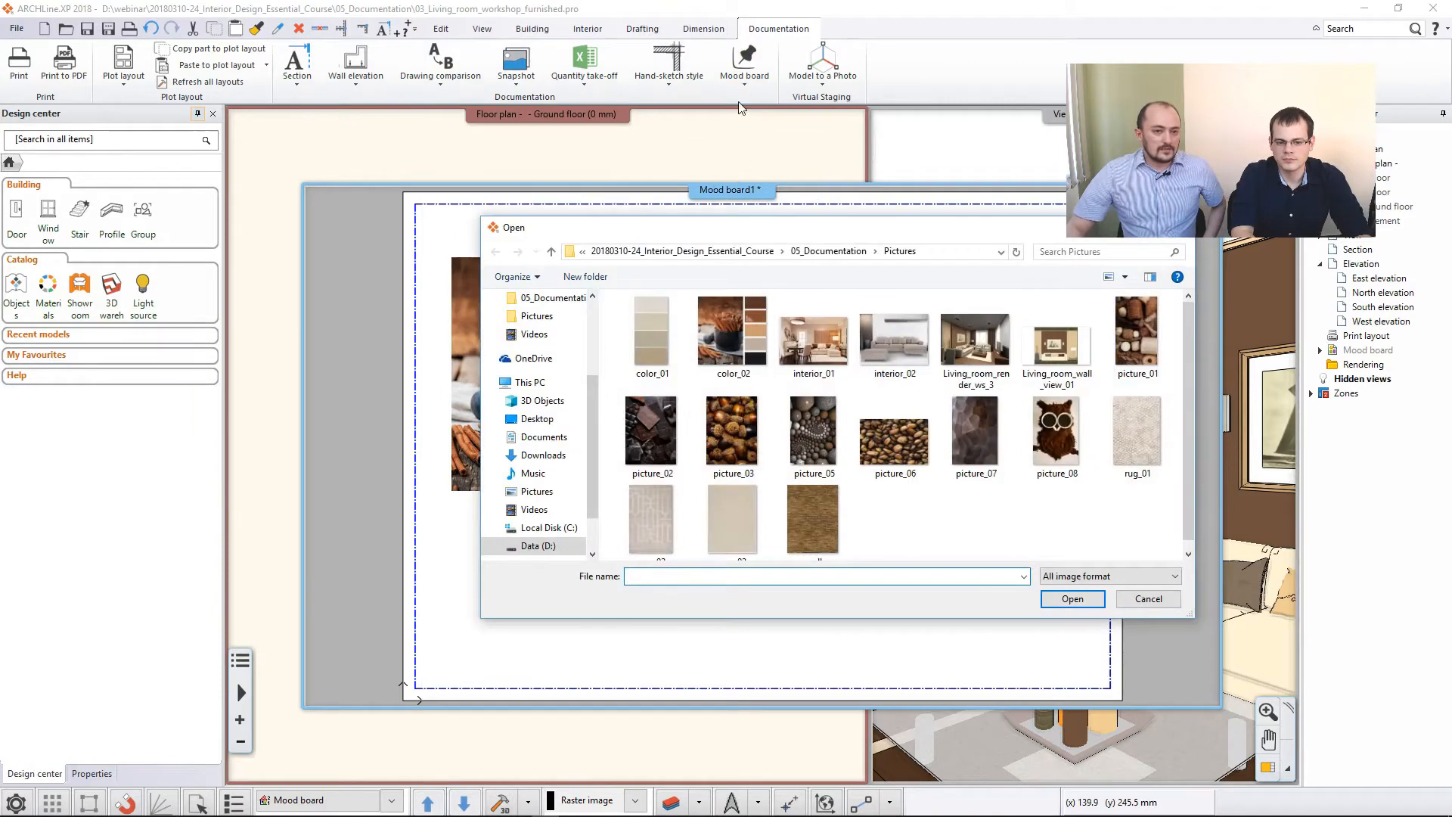
pyautogui.rightClick(796, 230)
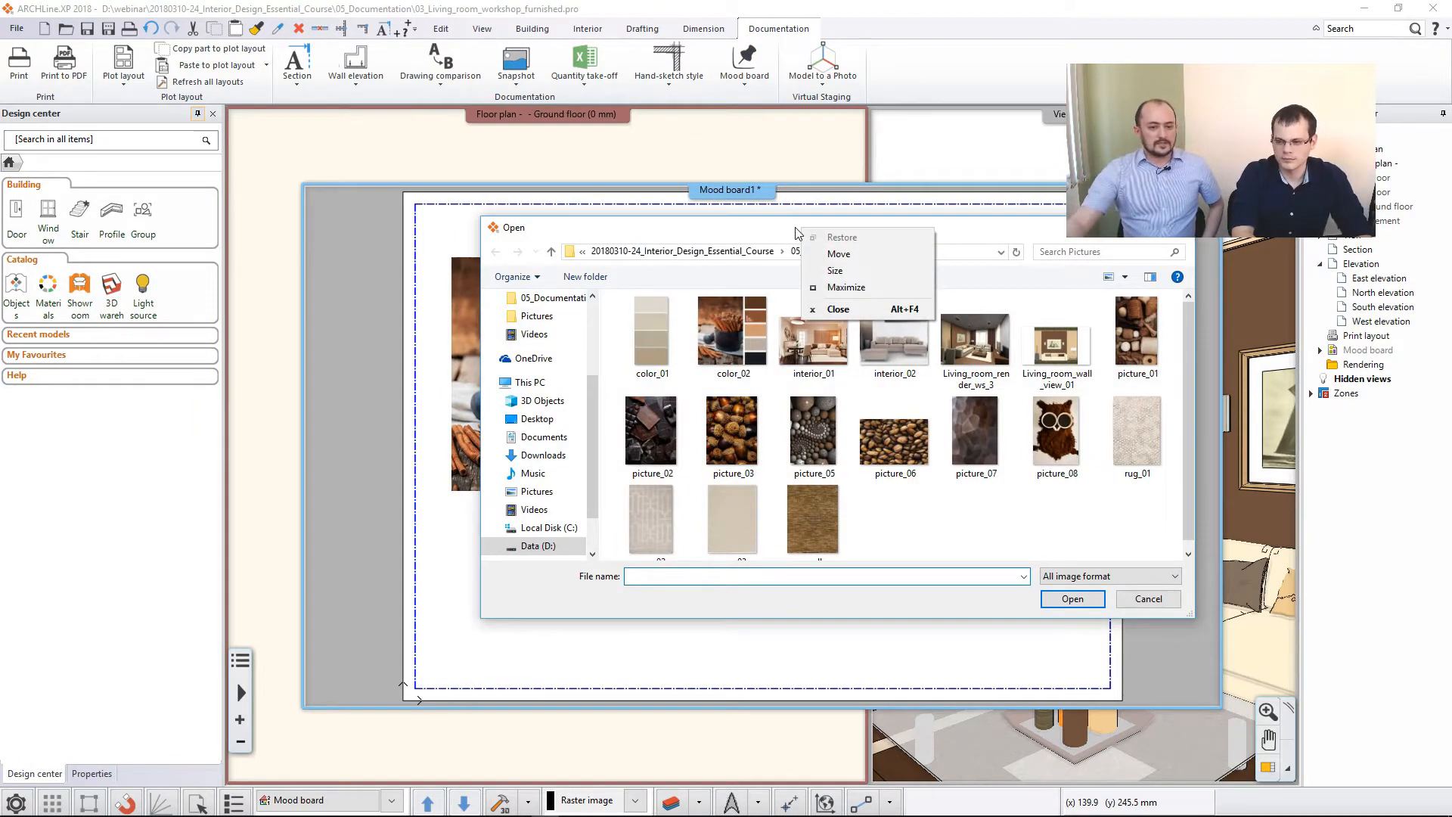
pyautogui.click(1177, 228)
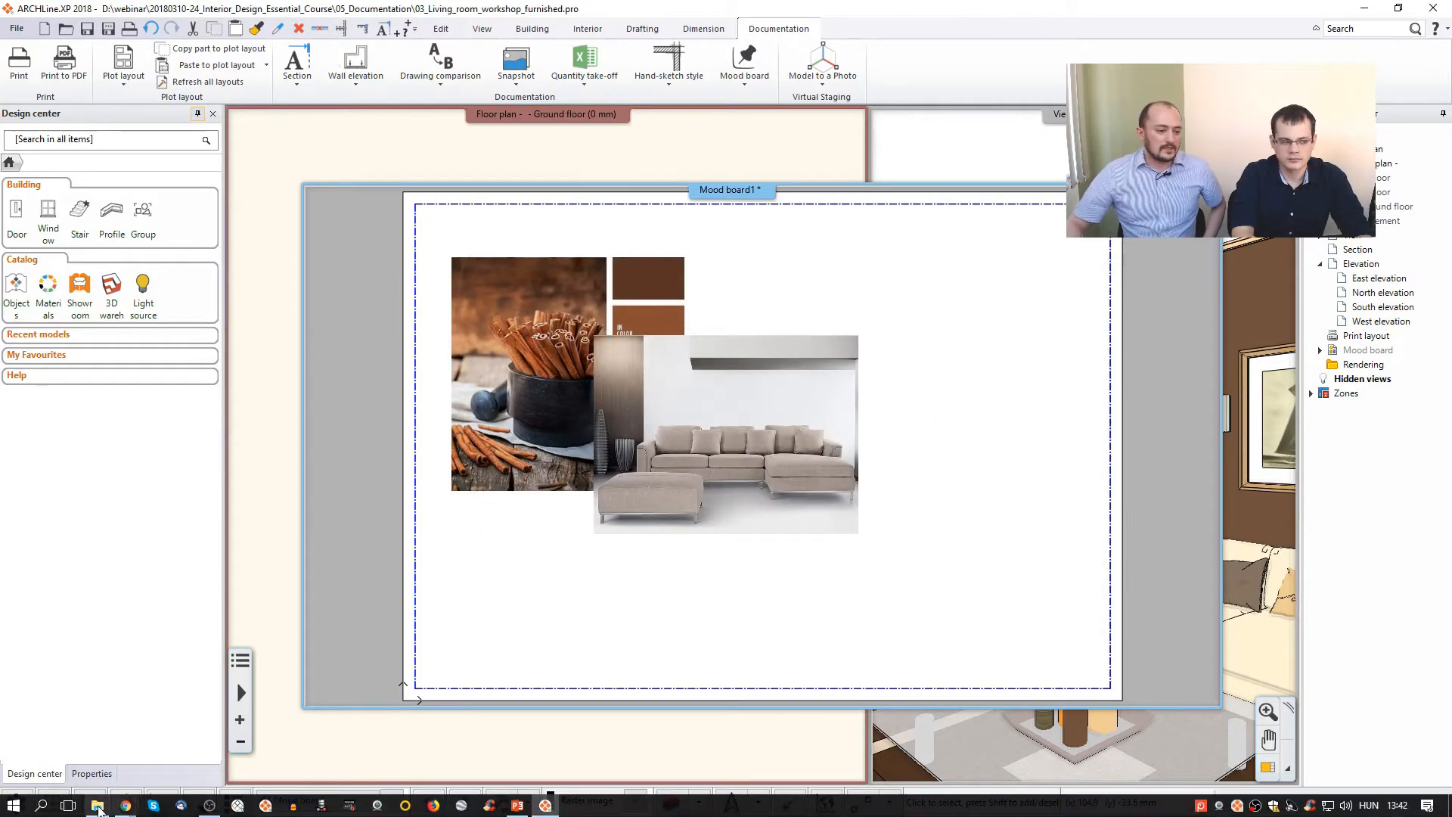
# - Try to place picture_01 on the mood board directly from the Pictures folder in File Explorer
pyautogui.click(373, 807)
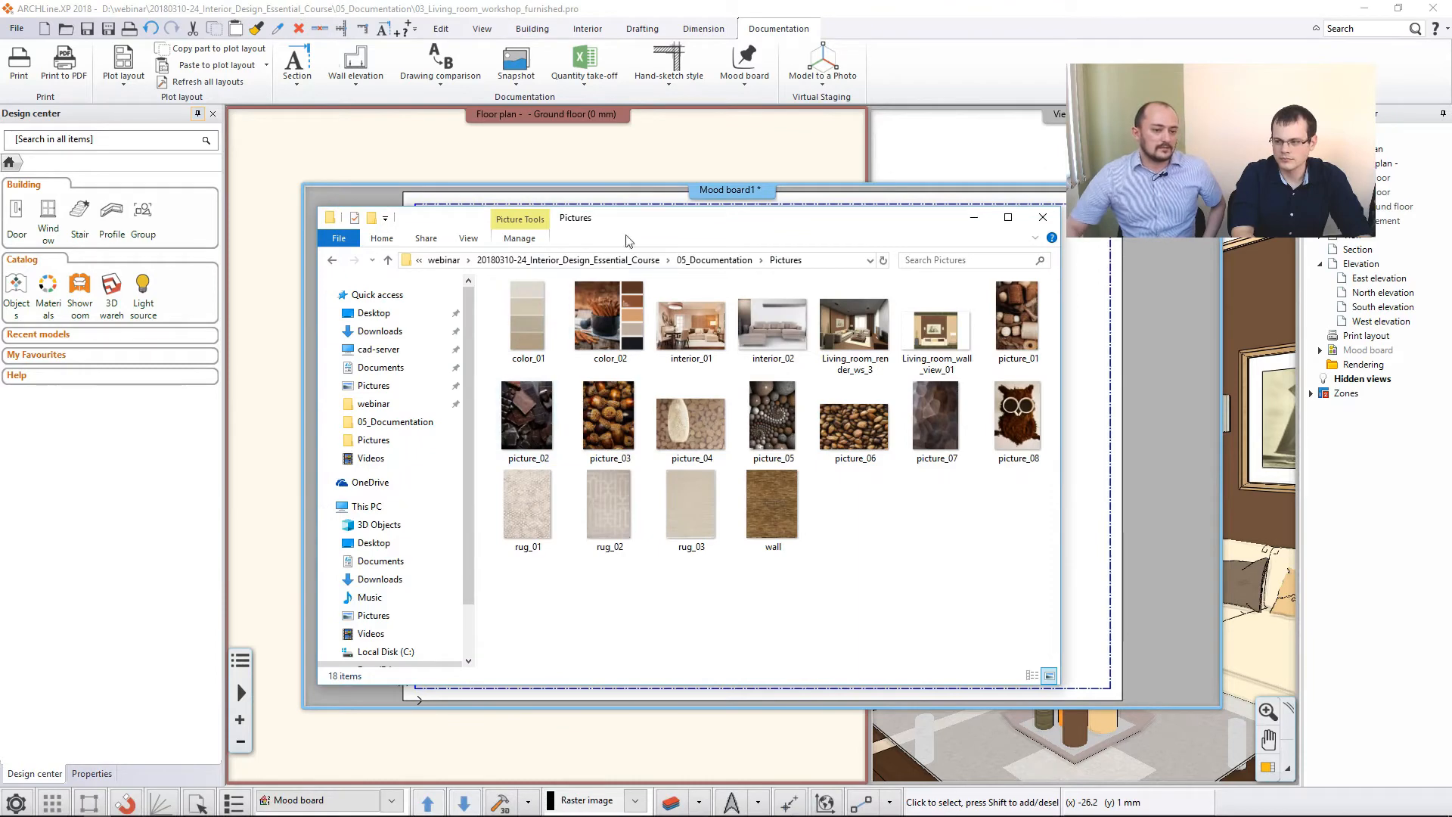
pyautogui.moveTo(655, 228); pyautogui.dragTo(425, 157)
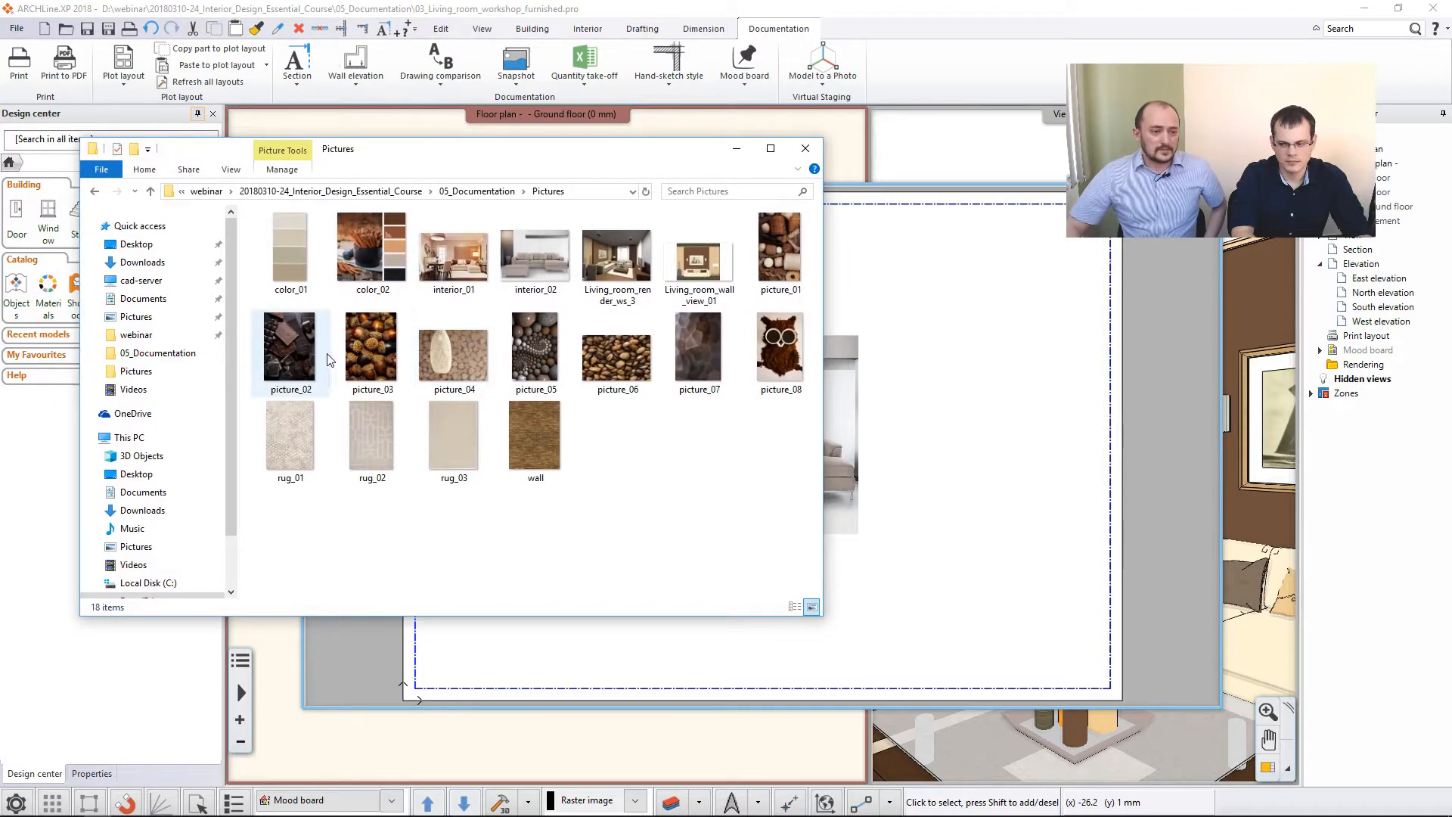
pyautogui.moveTo(296, 363)
pyautogui.mouseDown()
pyautogui.moveTo(771, 412)
pyautogui.moveTo(959, 391)
pyautogui.moveTo(371, 347)
pyautogui.moveTo(701, 380)
pyautogui.moveTo(291, 378)
pyautogui.mouseUp()
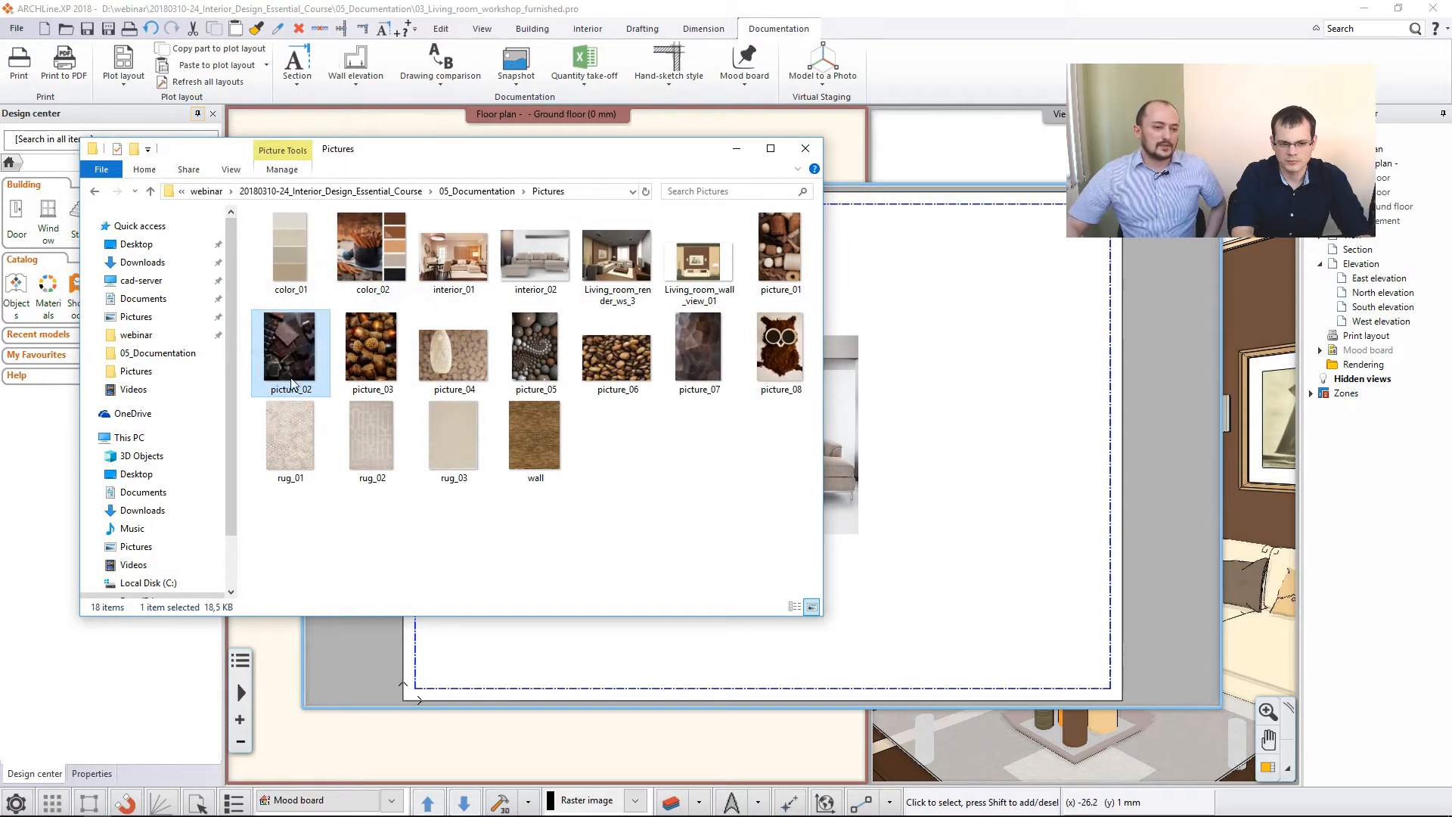
pyautogui.click(776, 261)
pyautogui.click(983, 374)
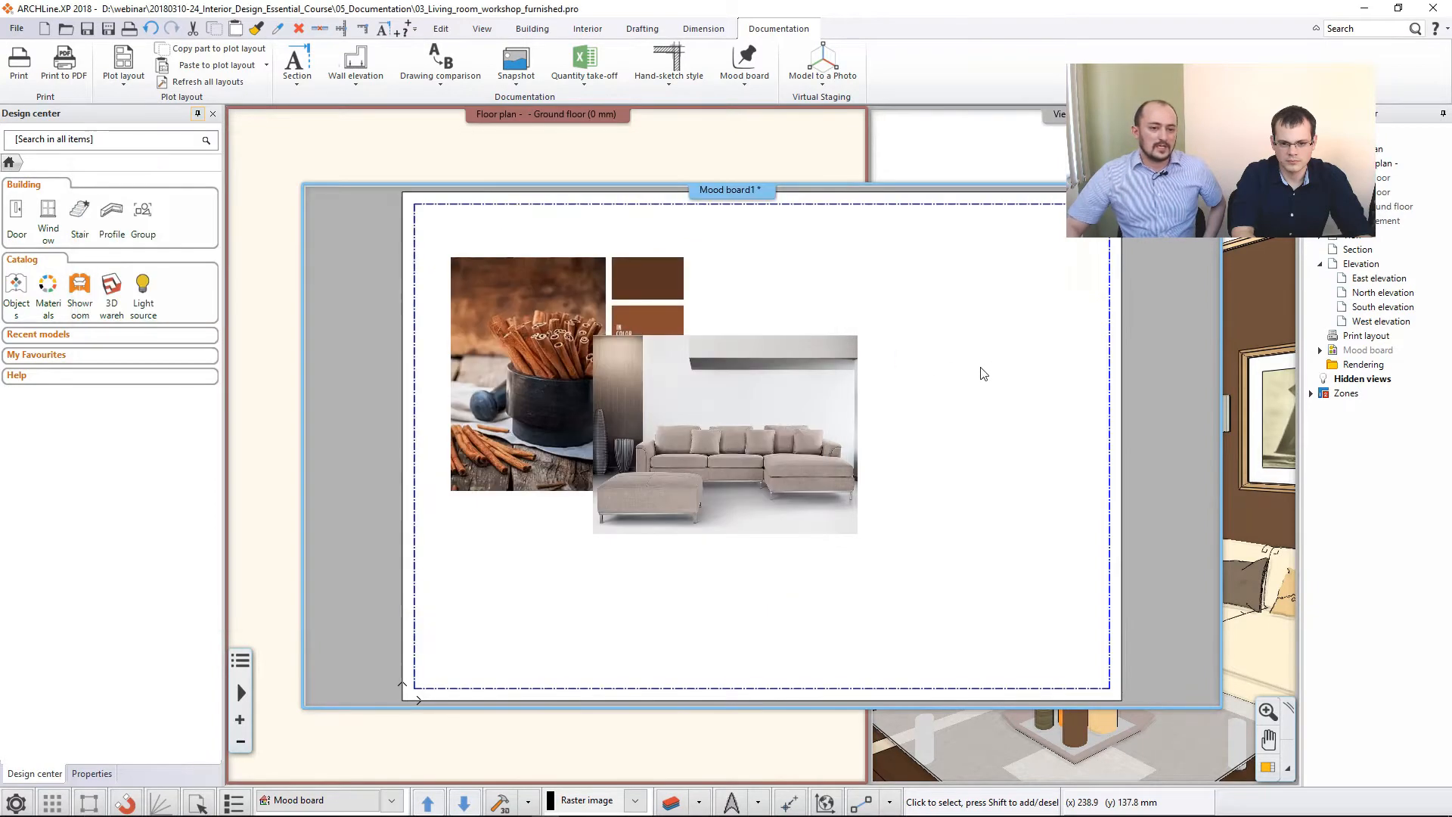
pyautogui.moveTo(530, 815)
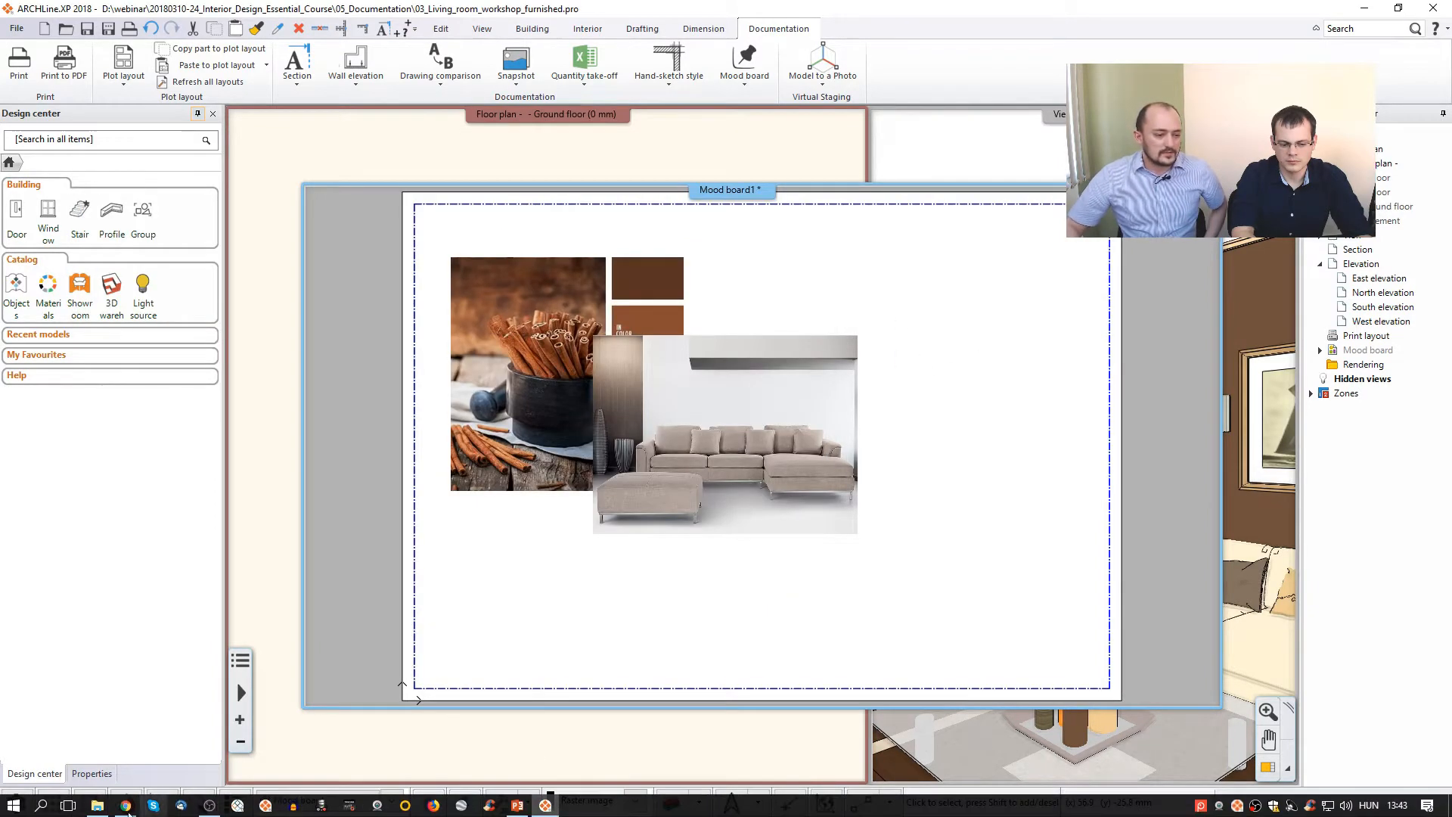
pyautogui.click(96, 805)
pyautogui.moveTo(779, 253); pyautogui.dragTo(952, 331)
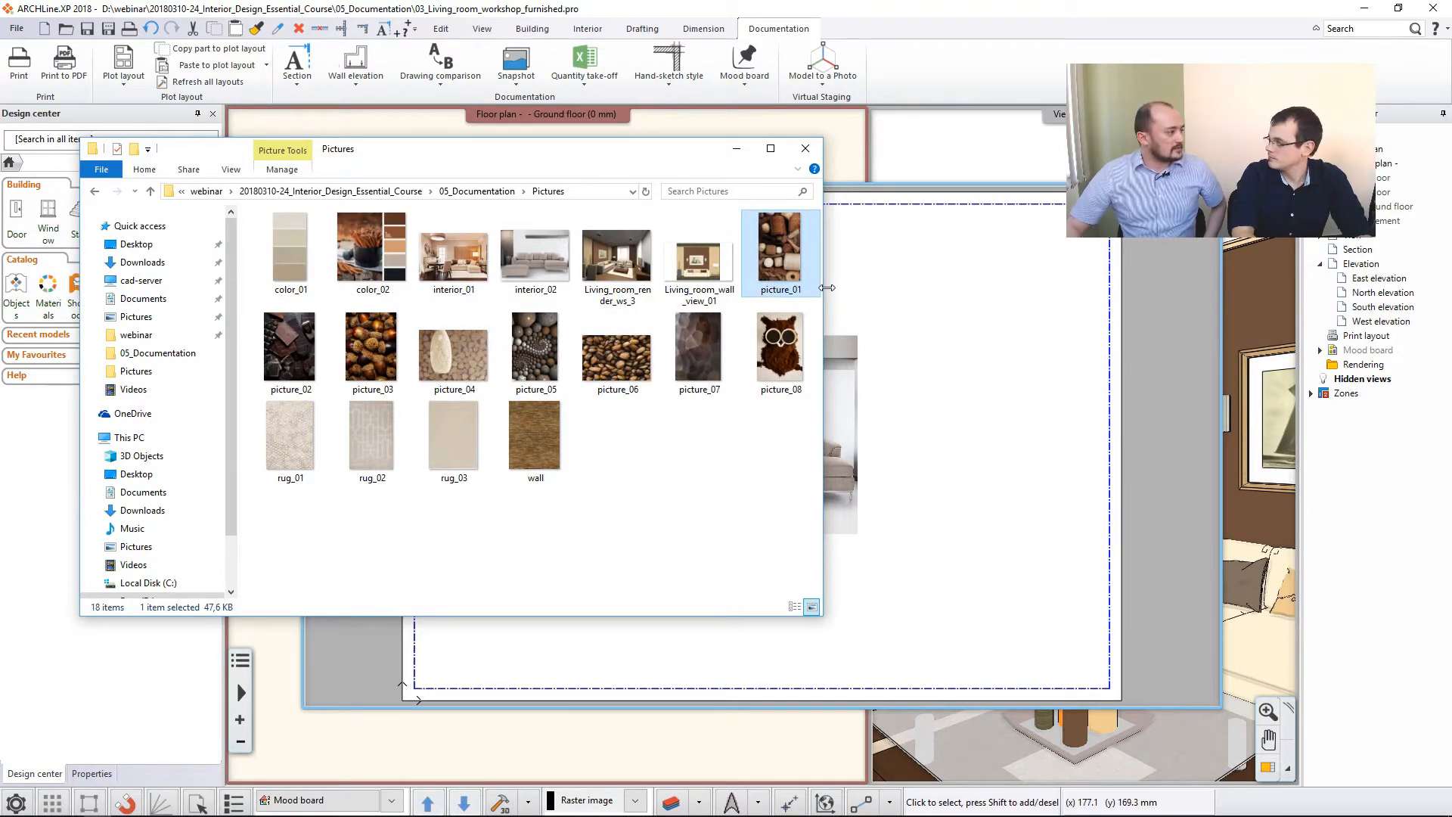
pyautogui.click(932, 331)
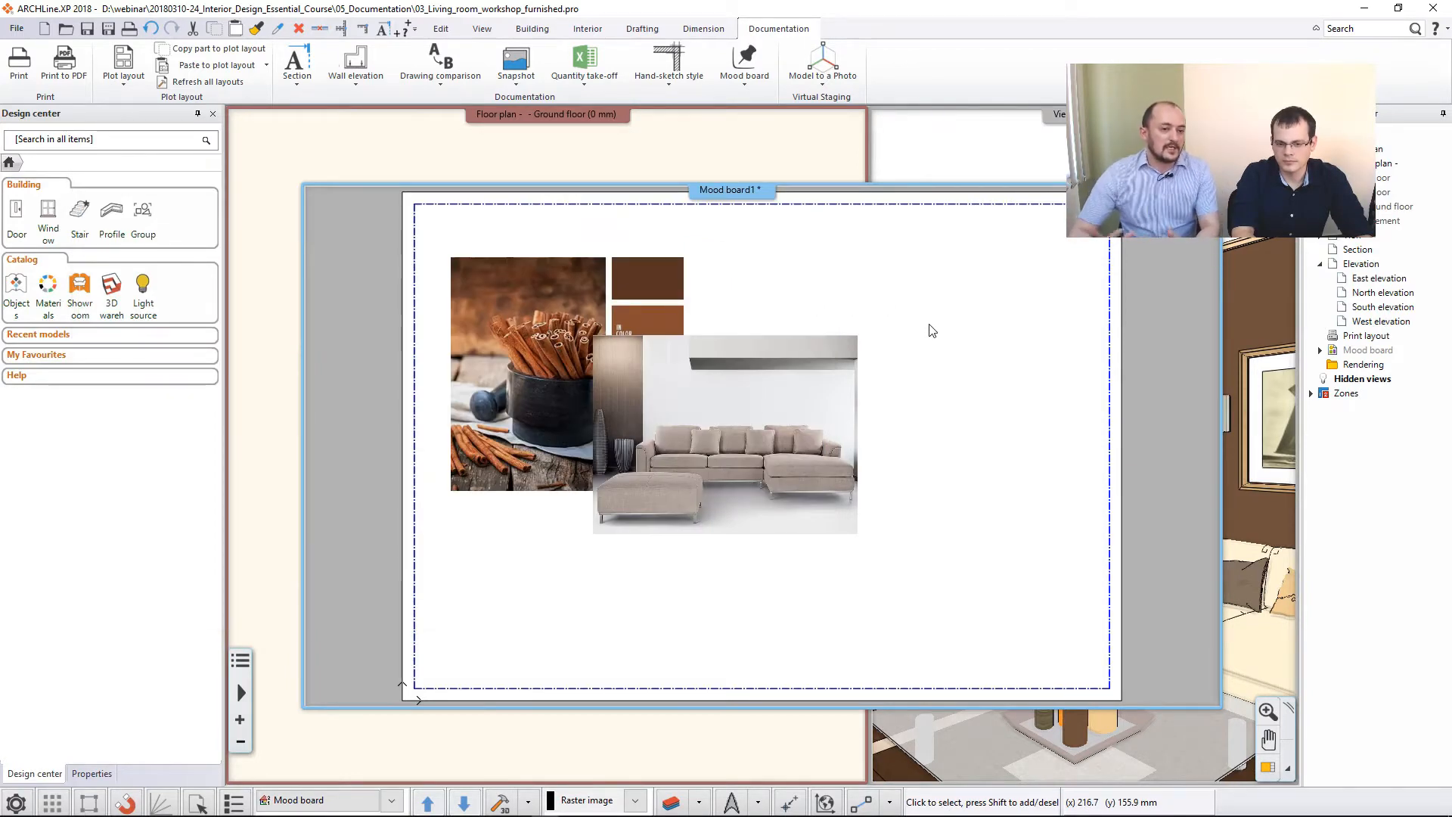
# - Insert the raster image picture_01 on the upper-right part of the mood board, sizing it on screen
pyautogui.click(742, 83)
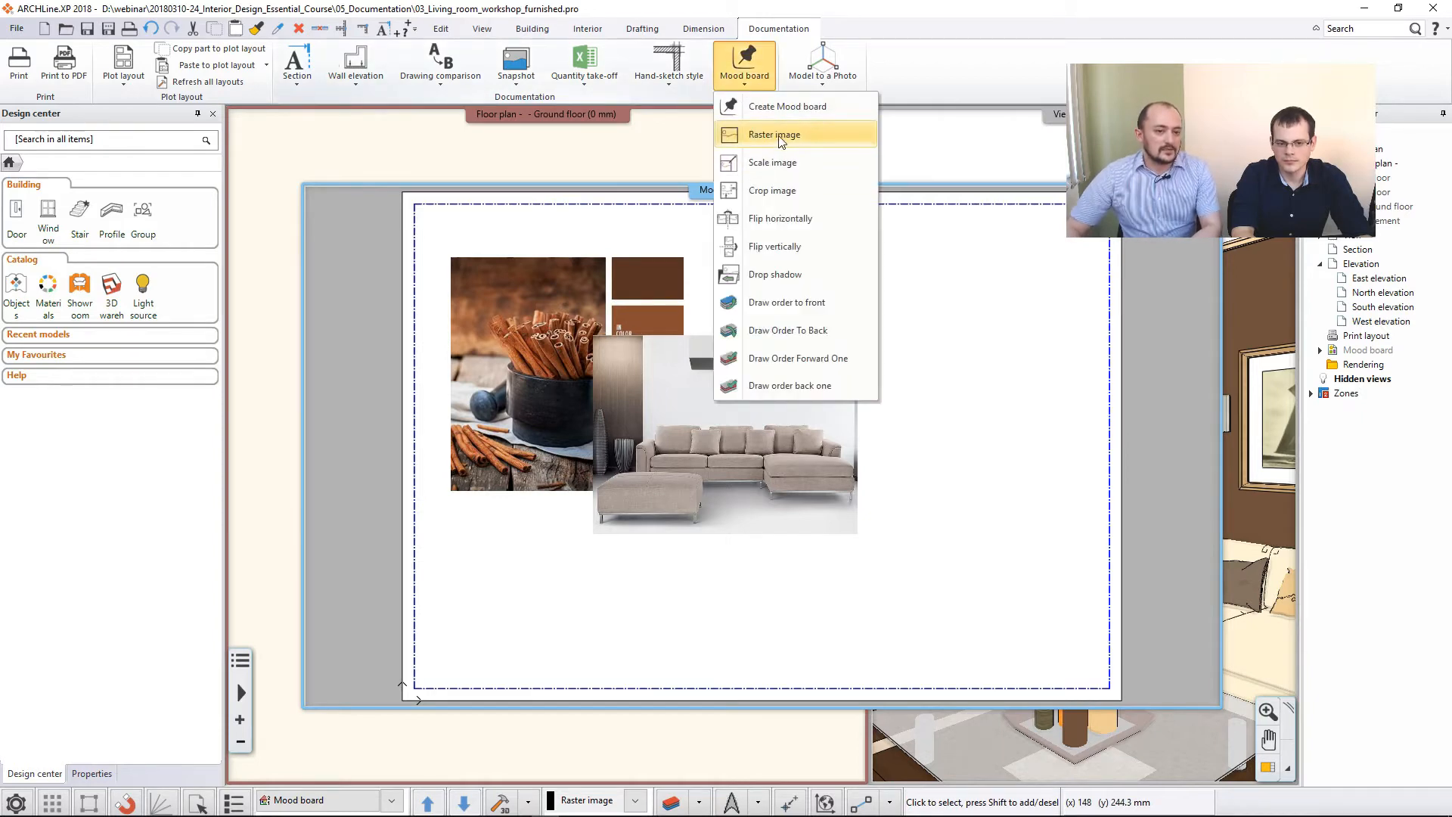
pyautogui.click(777, 134)
pyautogui.click(1136, 337)
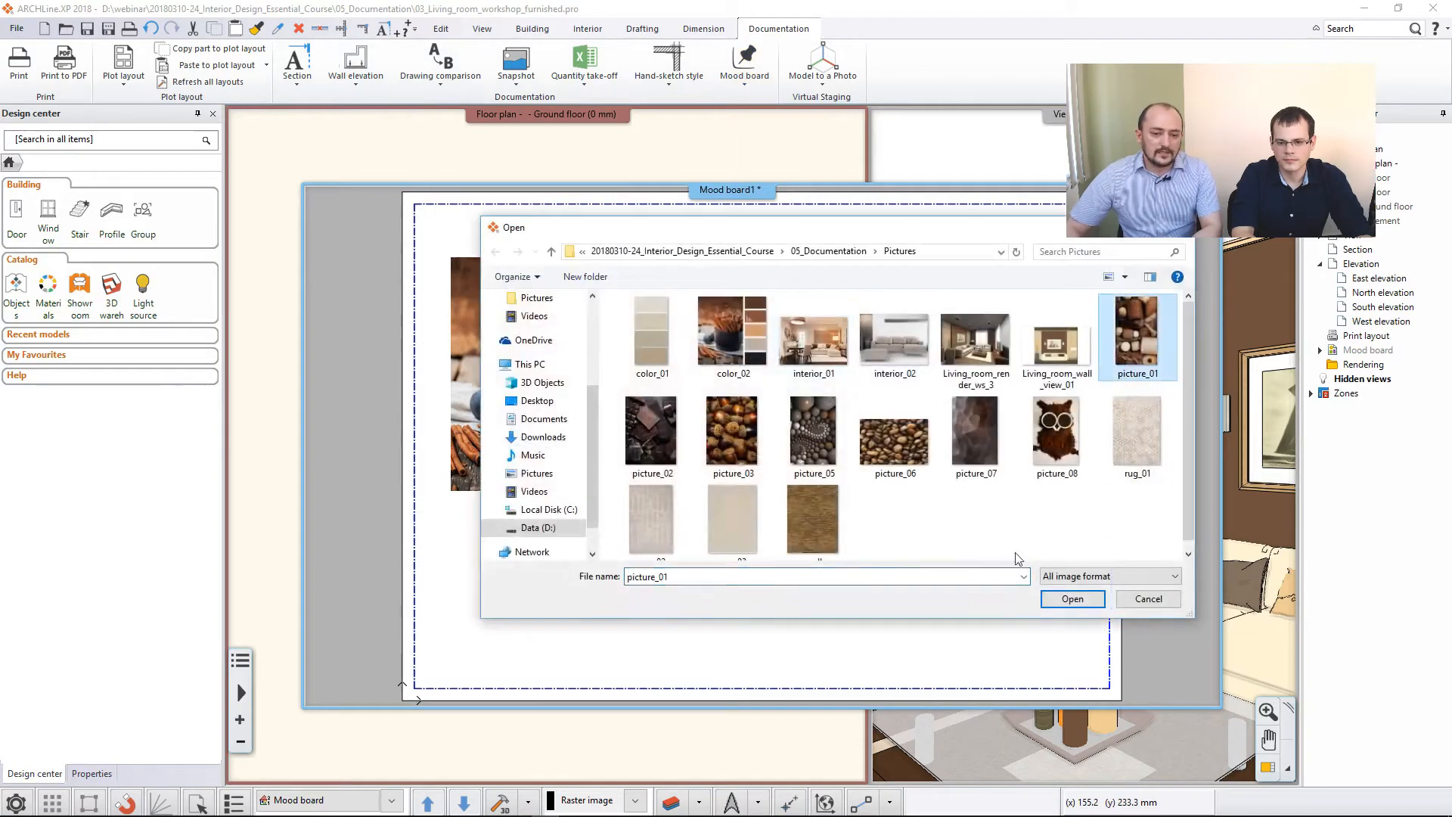
pyautogui.click(1072, 598)
pyautogui.click(833, 563)
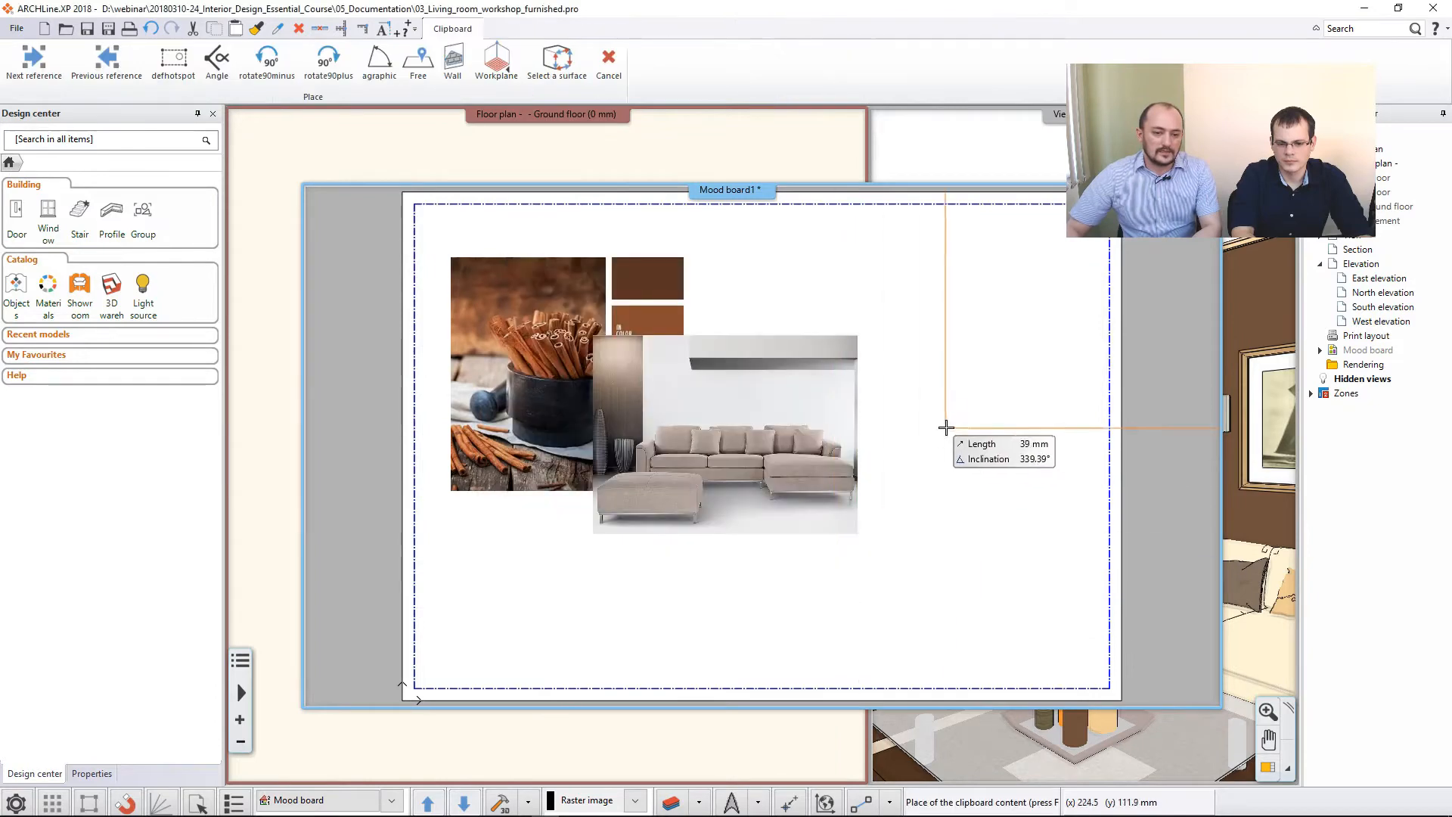
pyautogui.click(895, 394)
pyautogui.click(998, 300)
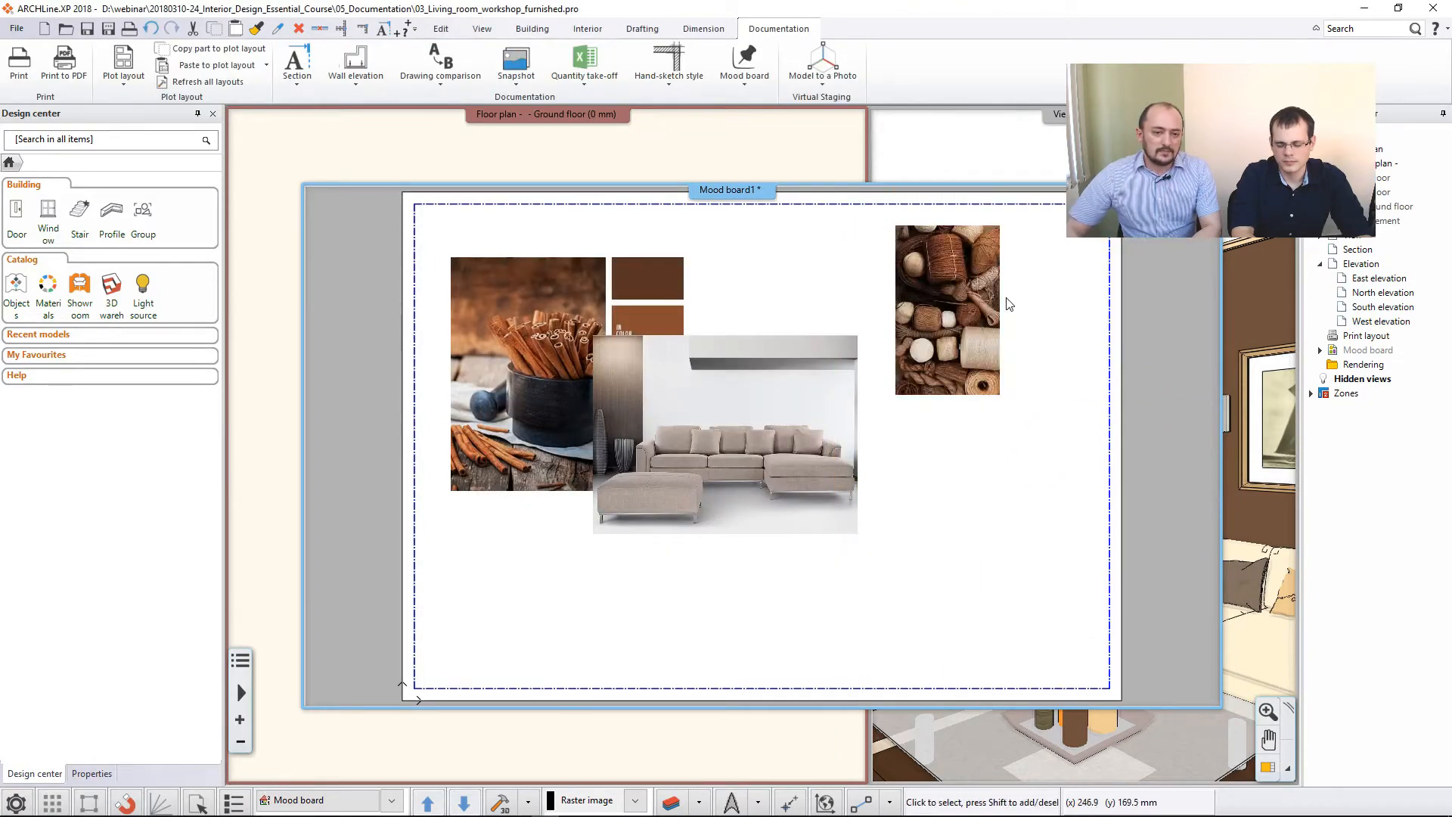
# - Insert the raster image wall on the lower-left part of the mood board, sized on screen to about 67 by 90 mm
pyautogui.click(738, 82)
pyautogui.click(783, 141)
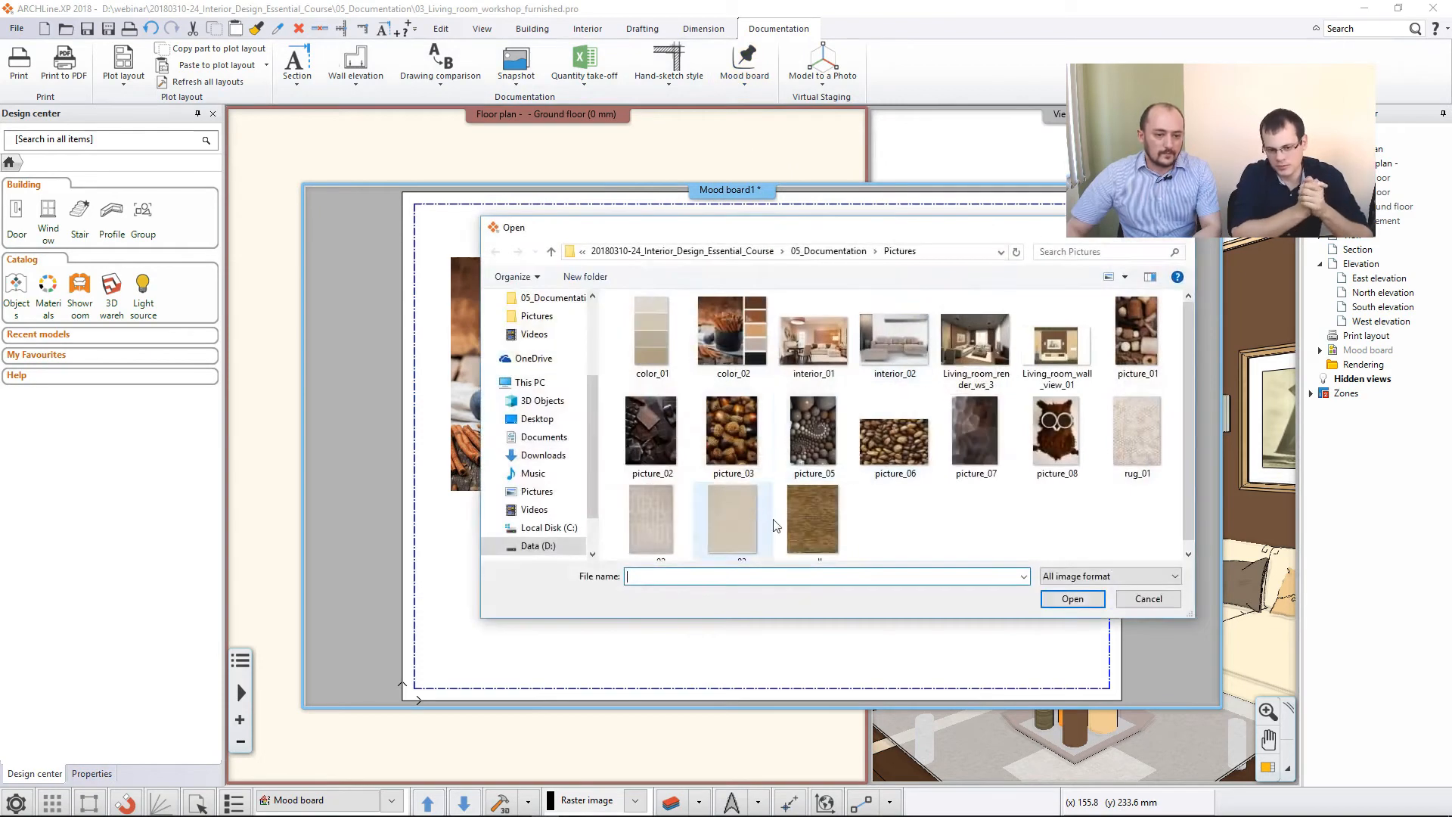
pyautogui.click(812, 519)
pyautogui.click(1072, 598)
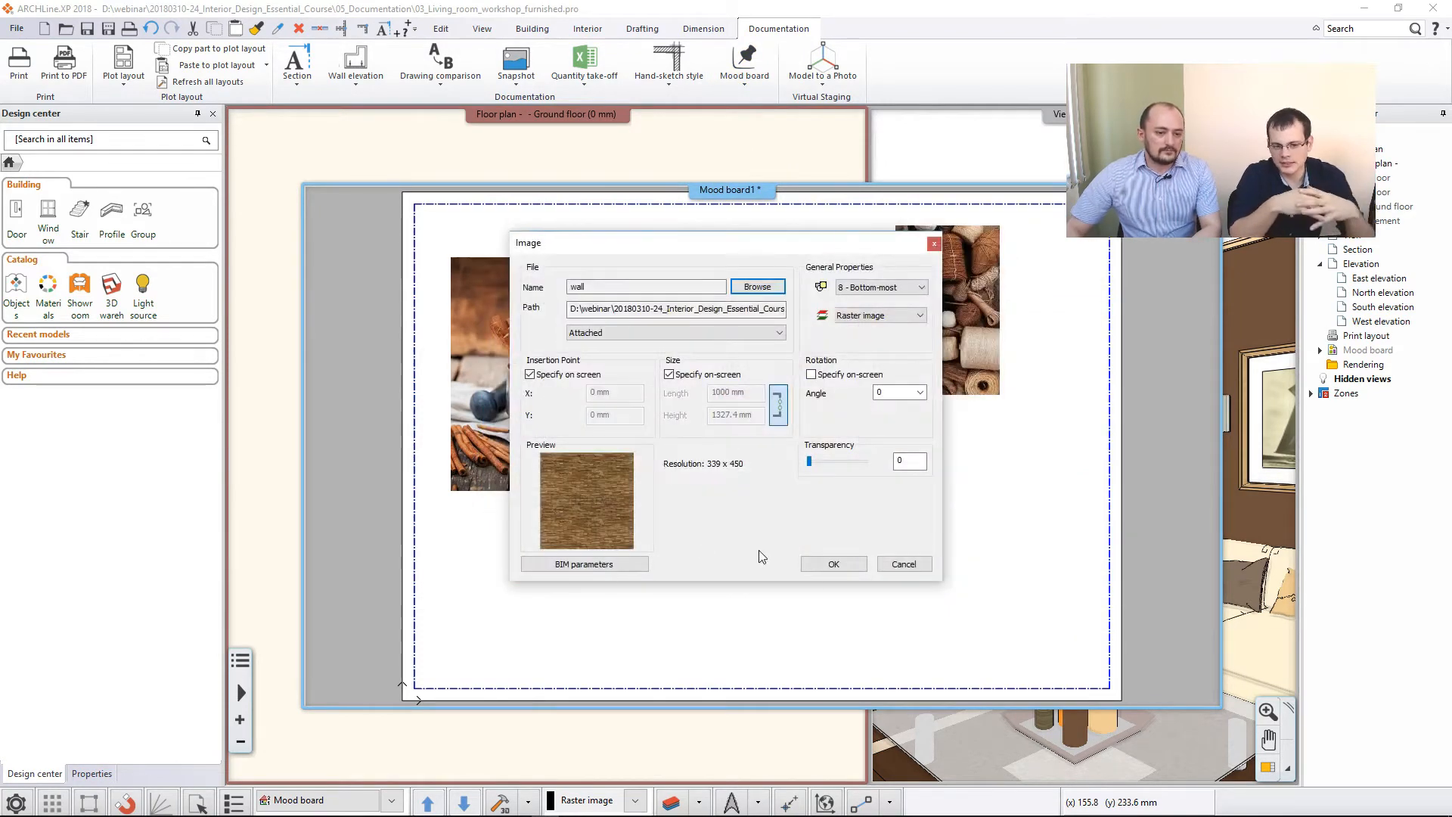
pyautogui.click(832, 563)
pyautogui.click(494, 661)
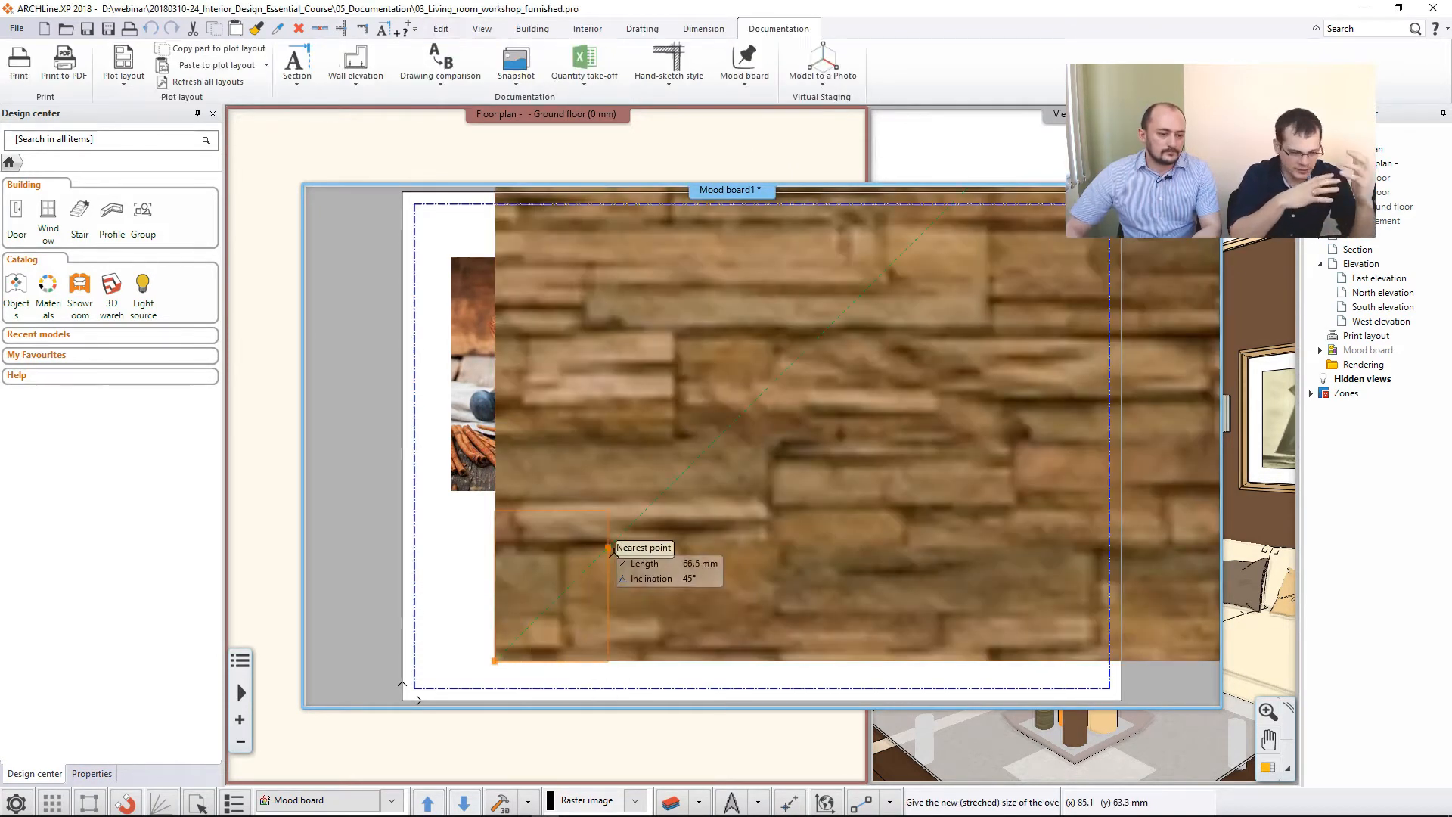
pyautogui.click(658, 445)
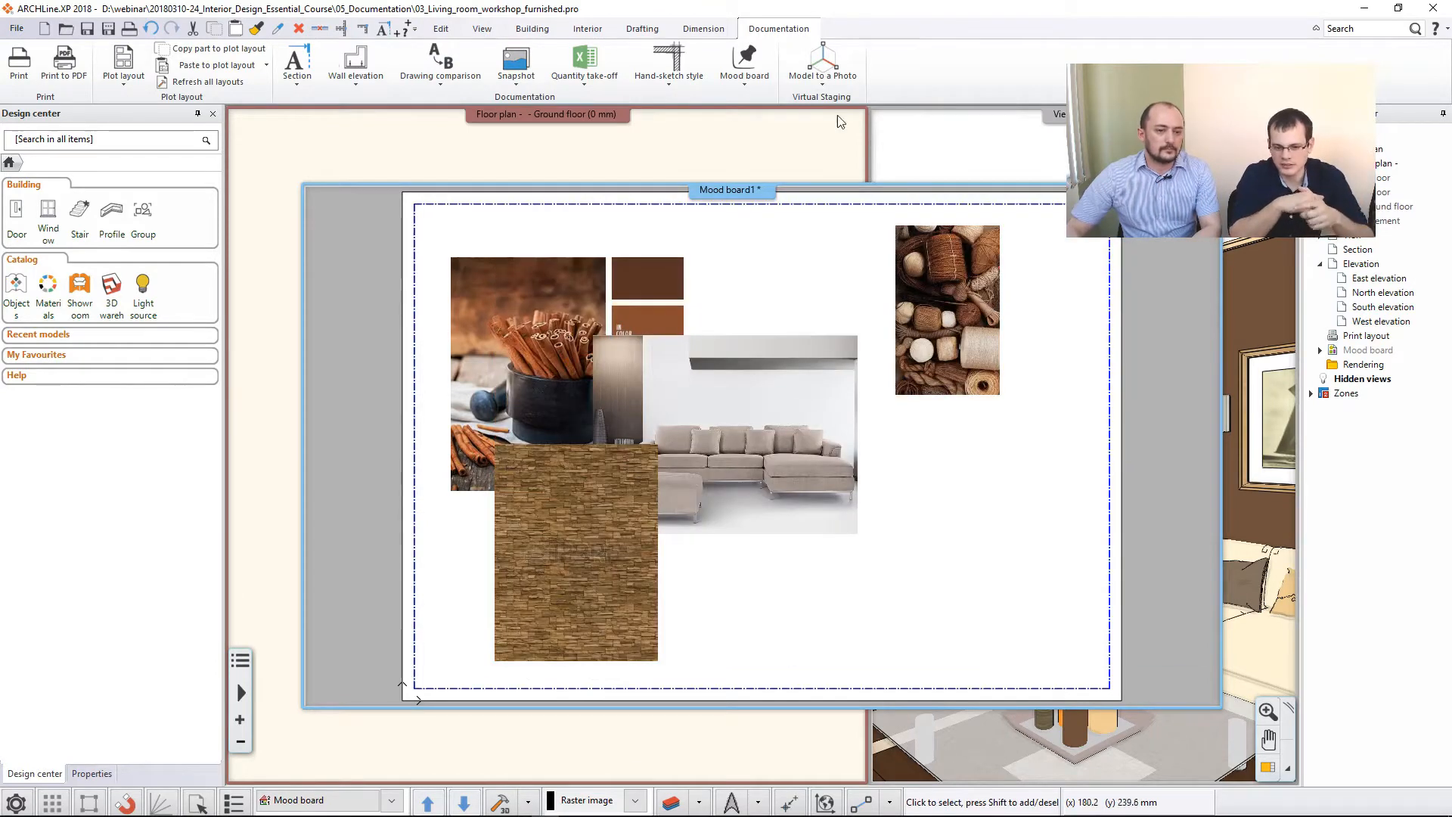
# - Insert the raster image picture_06 on the lower-right part of the mood board, sized on screen so it overlaps the sofa image's lower-right corner
pyautogui.click(747, 82)
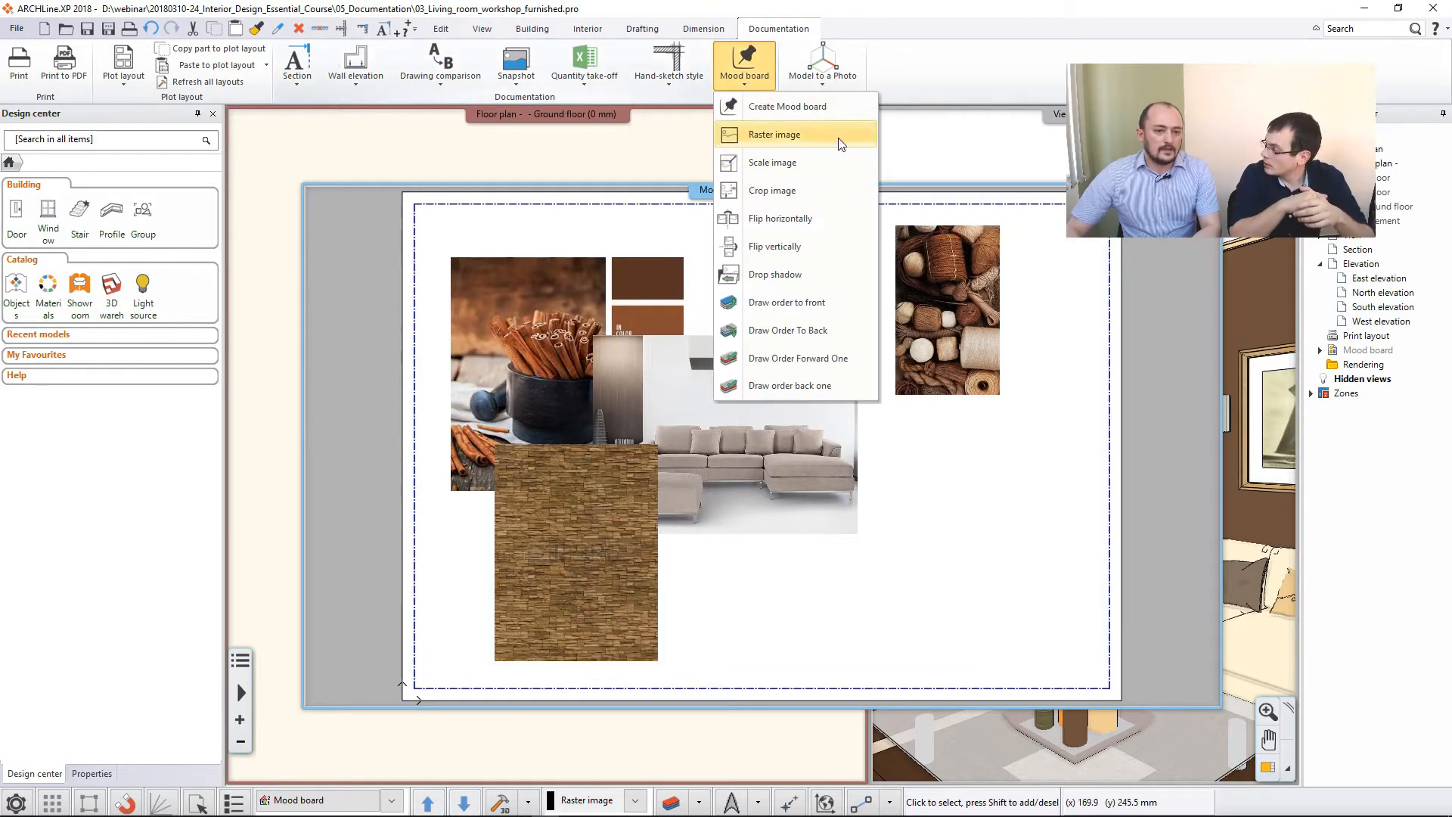
pyautogui.click(839, 136)
pyautogui.click(911, 446)
pyautogui.click(1073, 599)
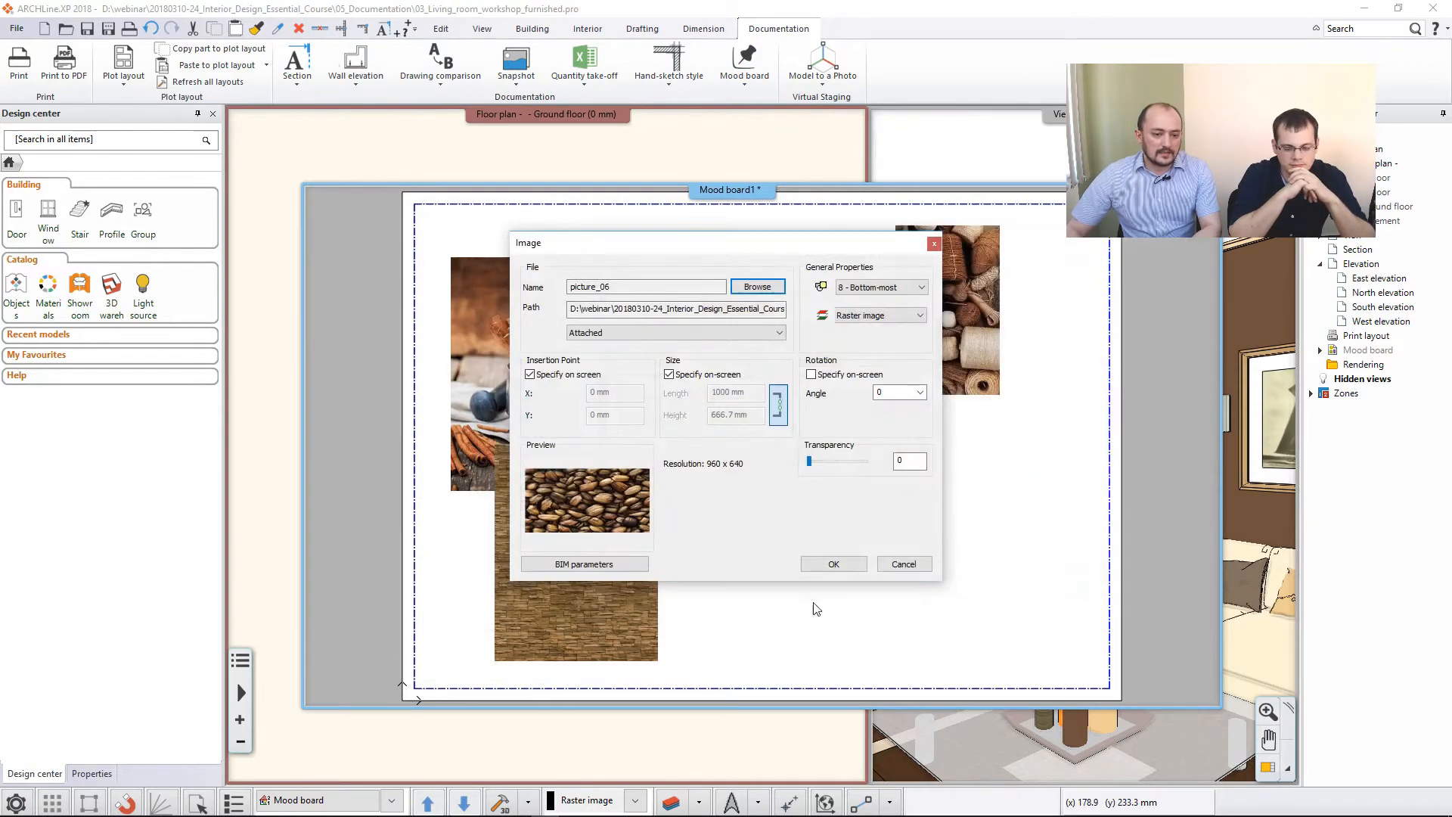
pyautogui.click(833, 564)
pyautogui.click(738, 605)
pyautogui.click(958, 507)
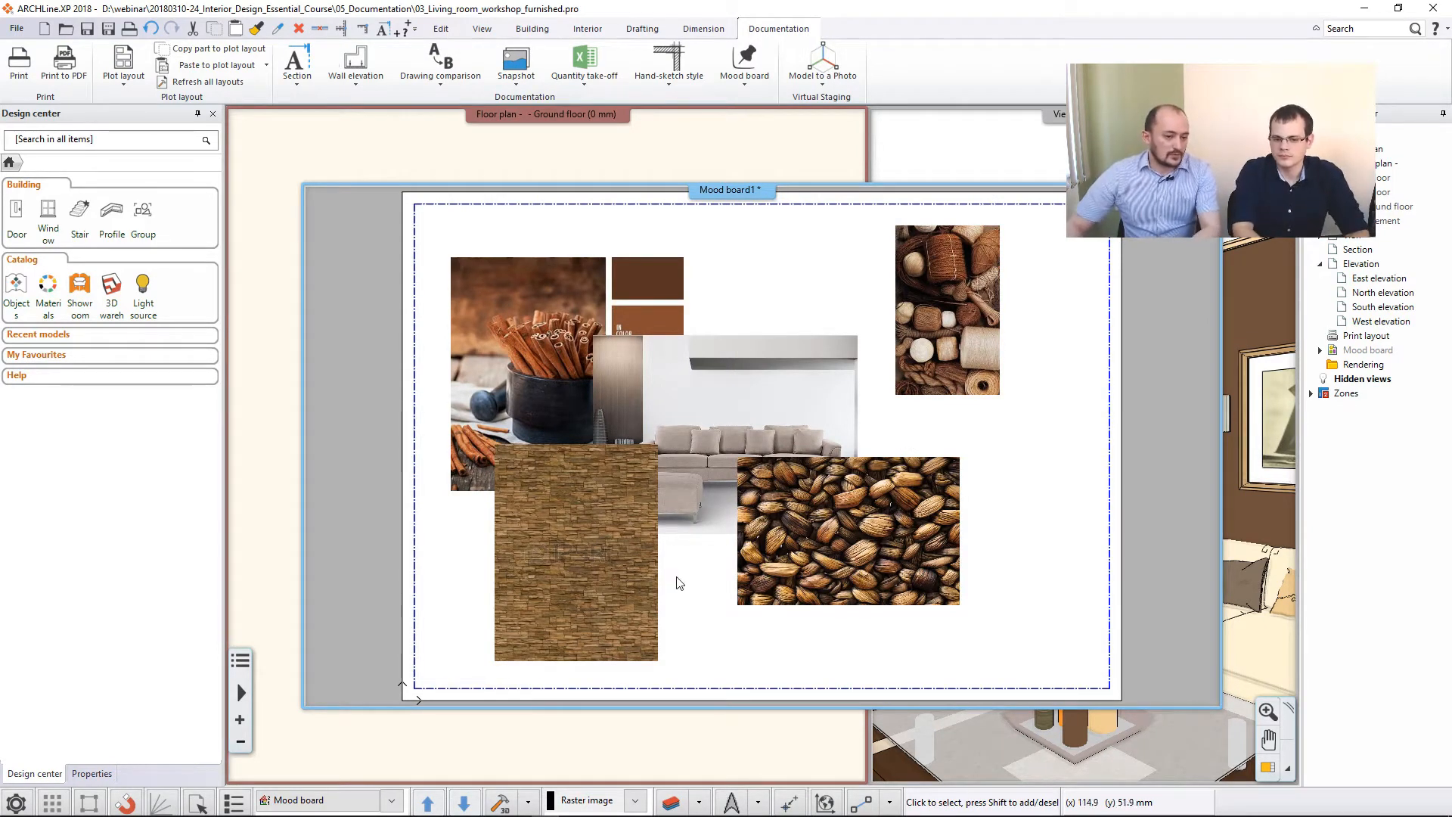
# - Set the wall texture image's Y size to 80 mm with its aspect ratio maintained
pyautogui.click(597, 585)
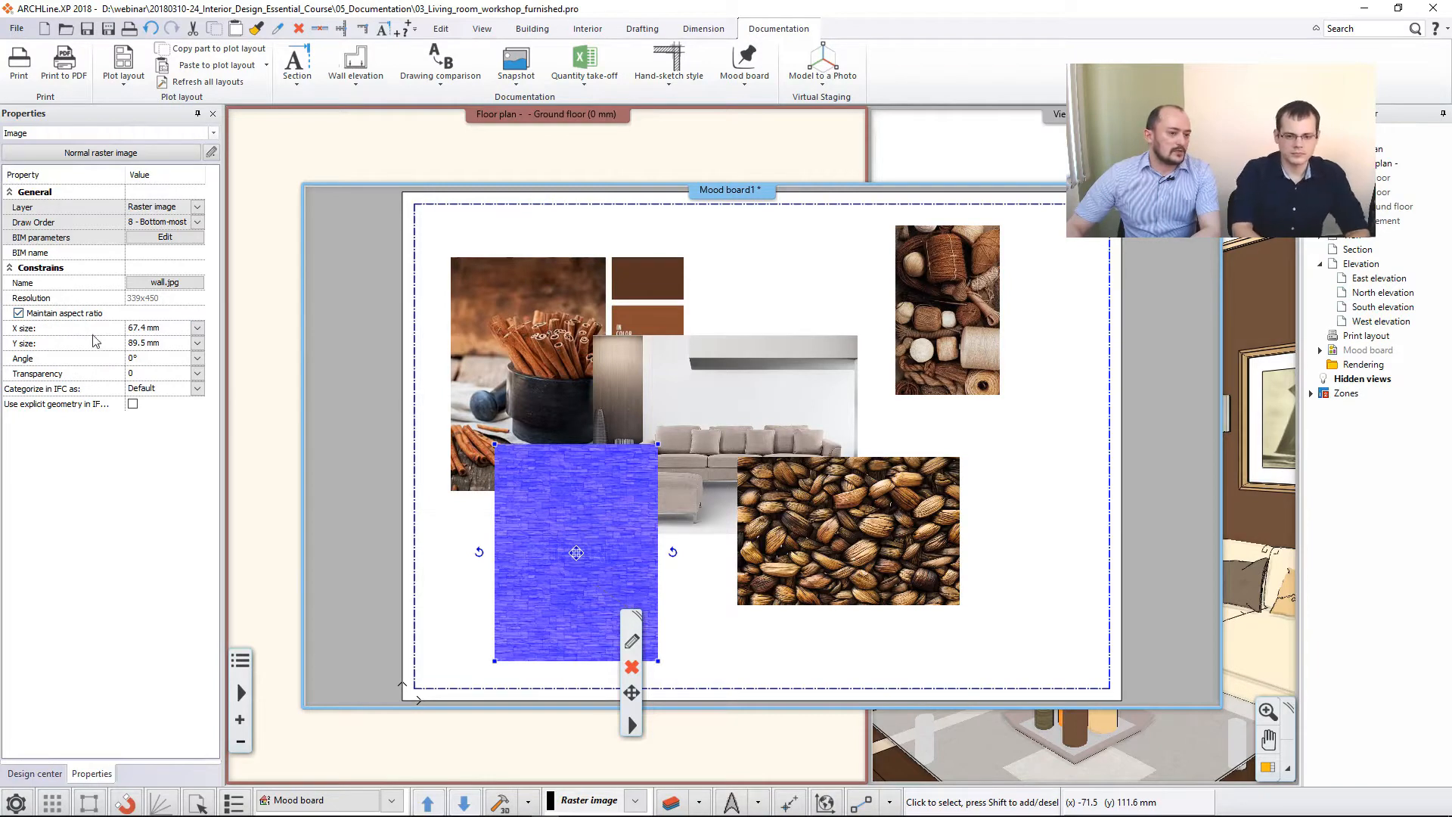
pyautogui.click(154, 343)
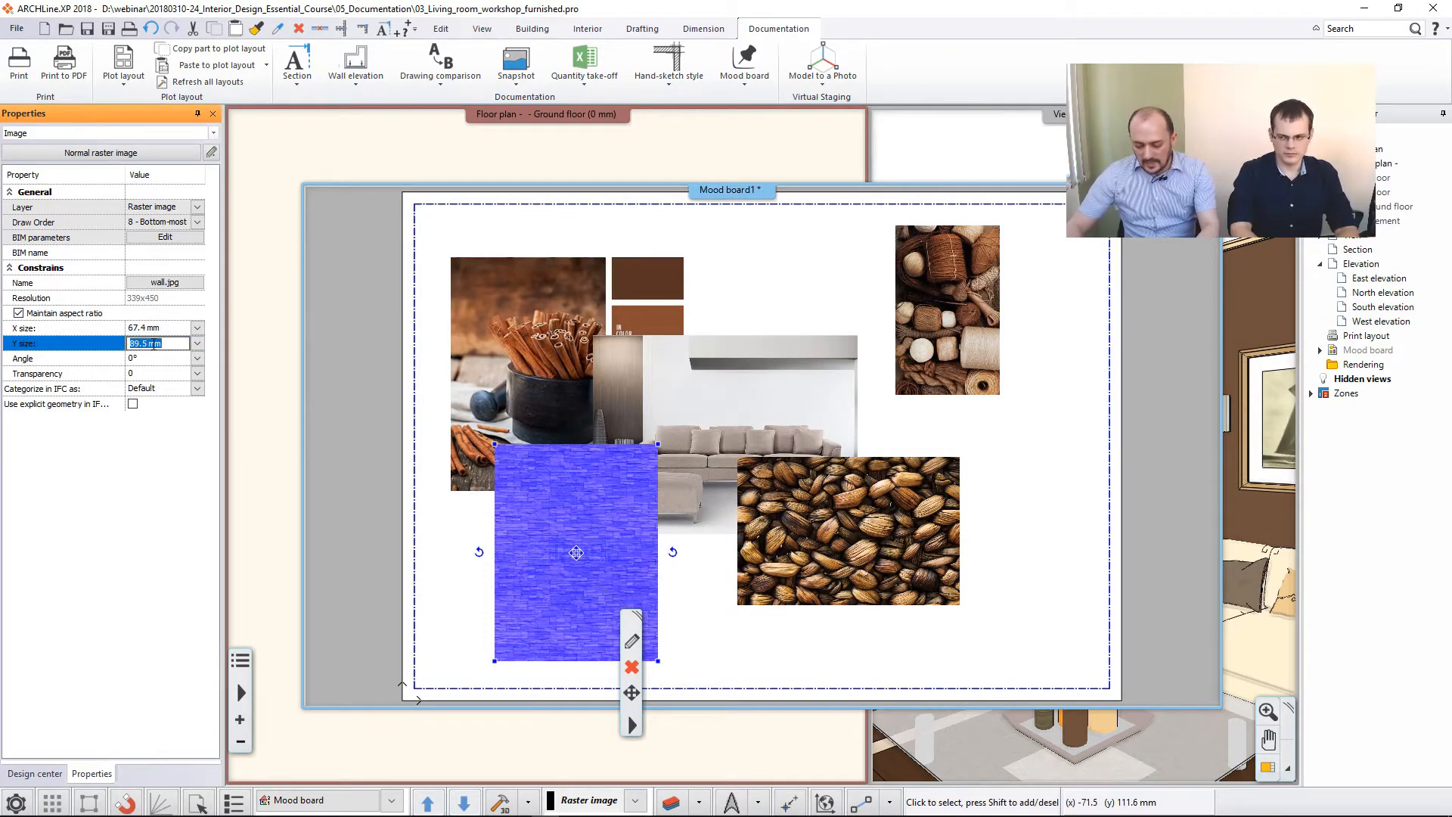
pyautogui.write('80')
pyautogui.press('Return')
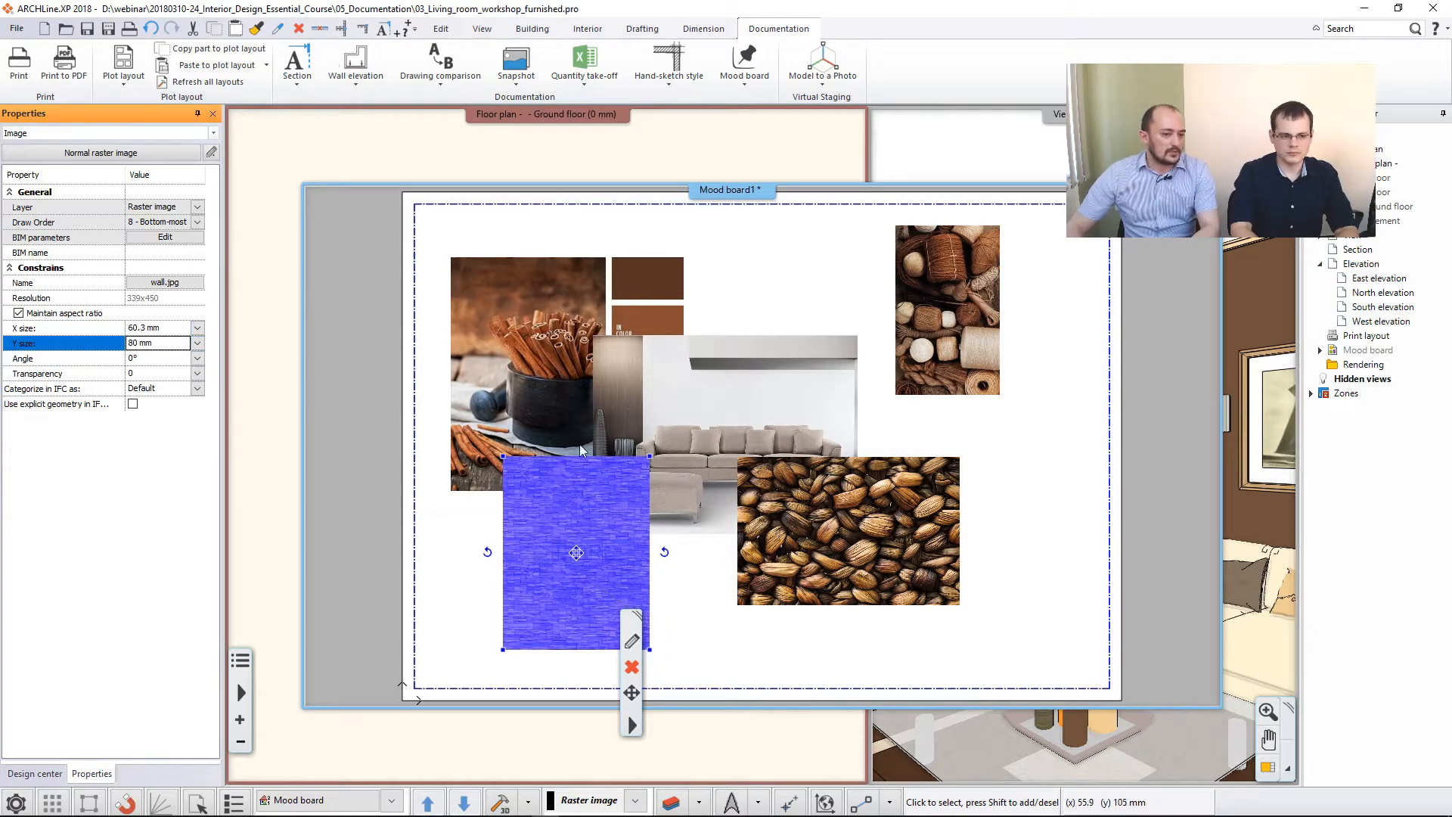
# - Bring the interior_02 sofa image to the front of the draw order, above the overlapping images
pyautogui.click(757, 398)
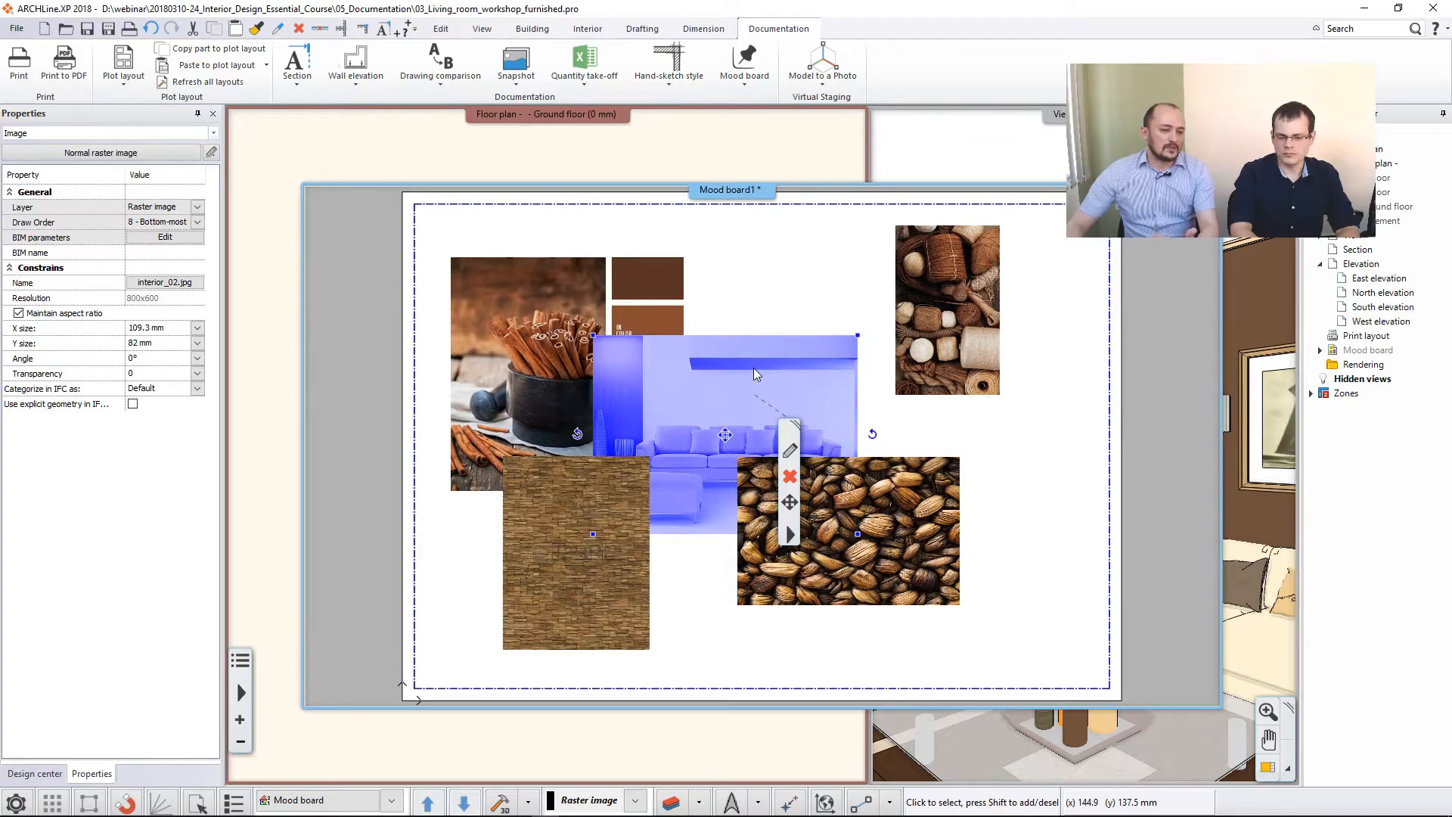
pyautogui.click(759, 292)
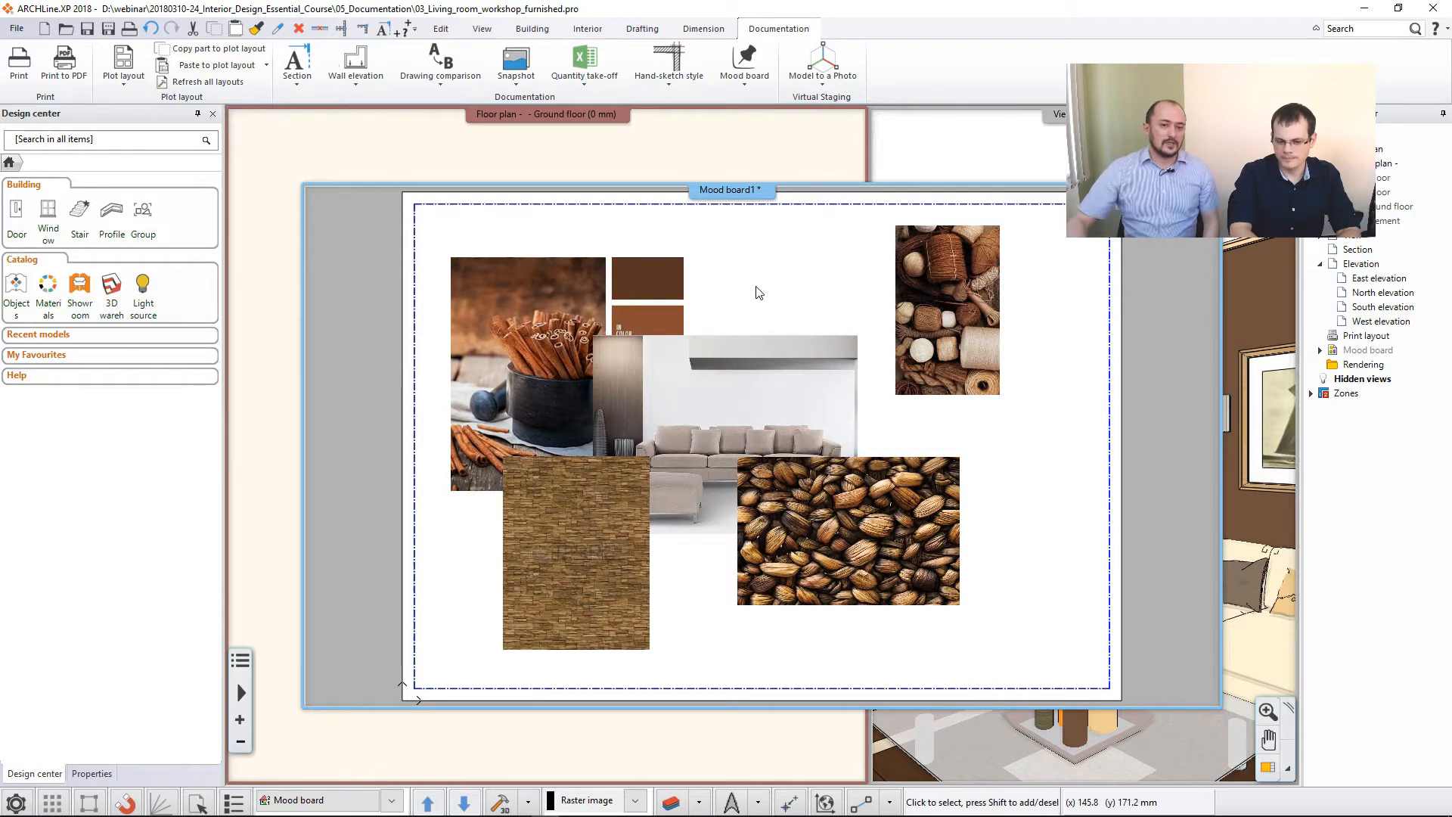
pyautogui.click(746, 83)
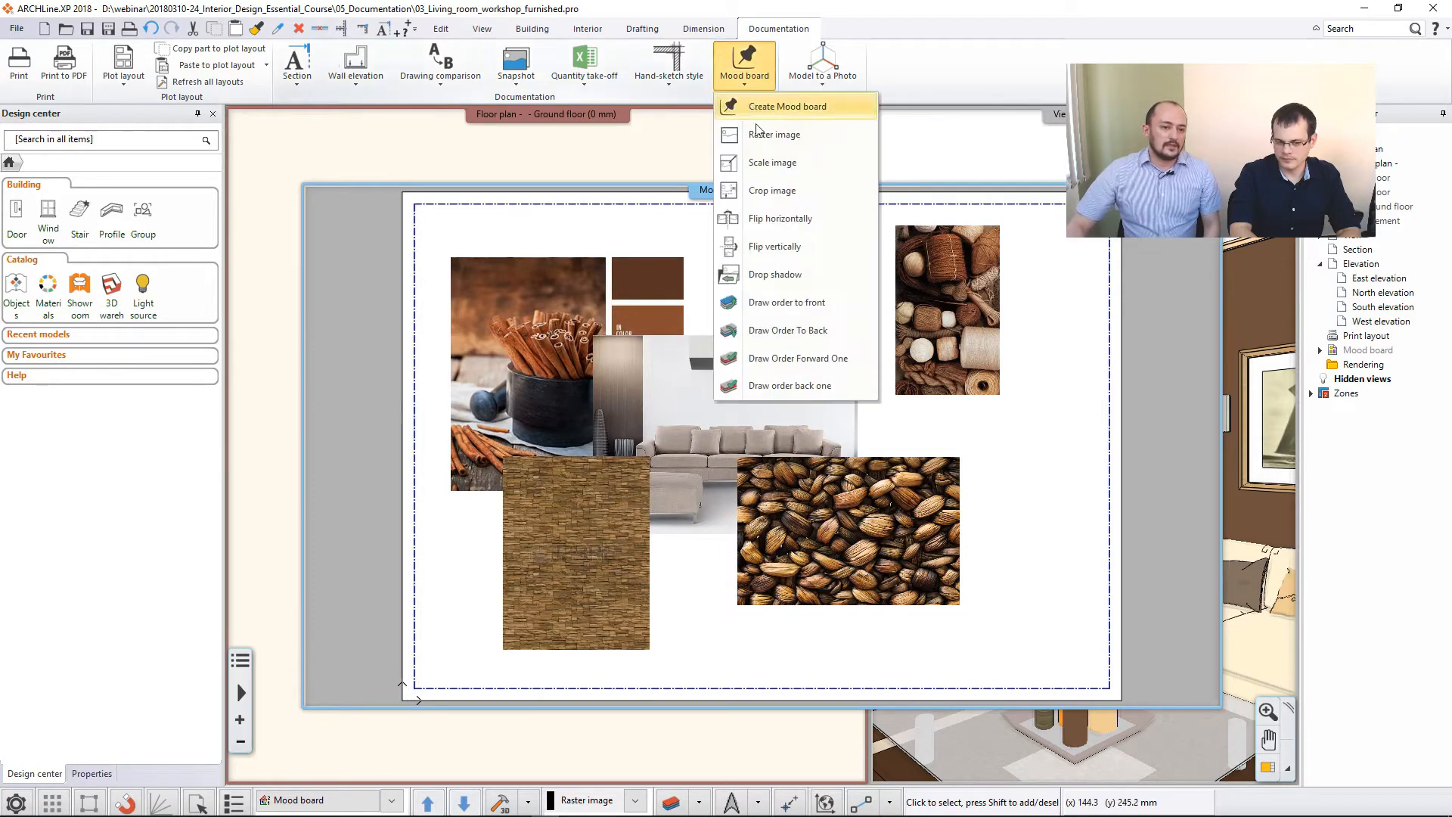
pyautogui.click(787, 303)
pyautogui.click(747, 378)
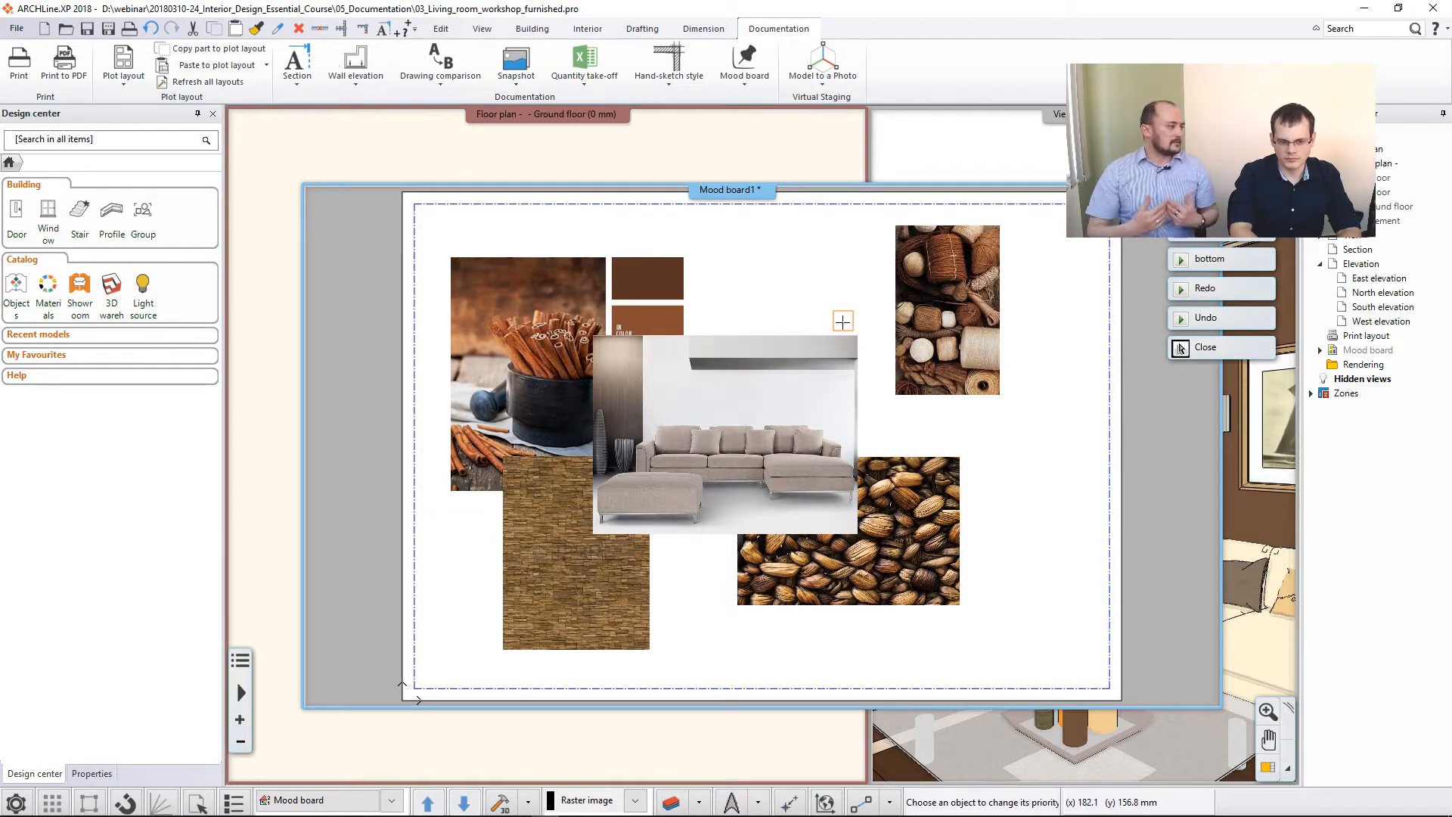
pyautogui.press('Escape')
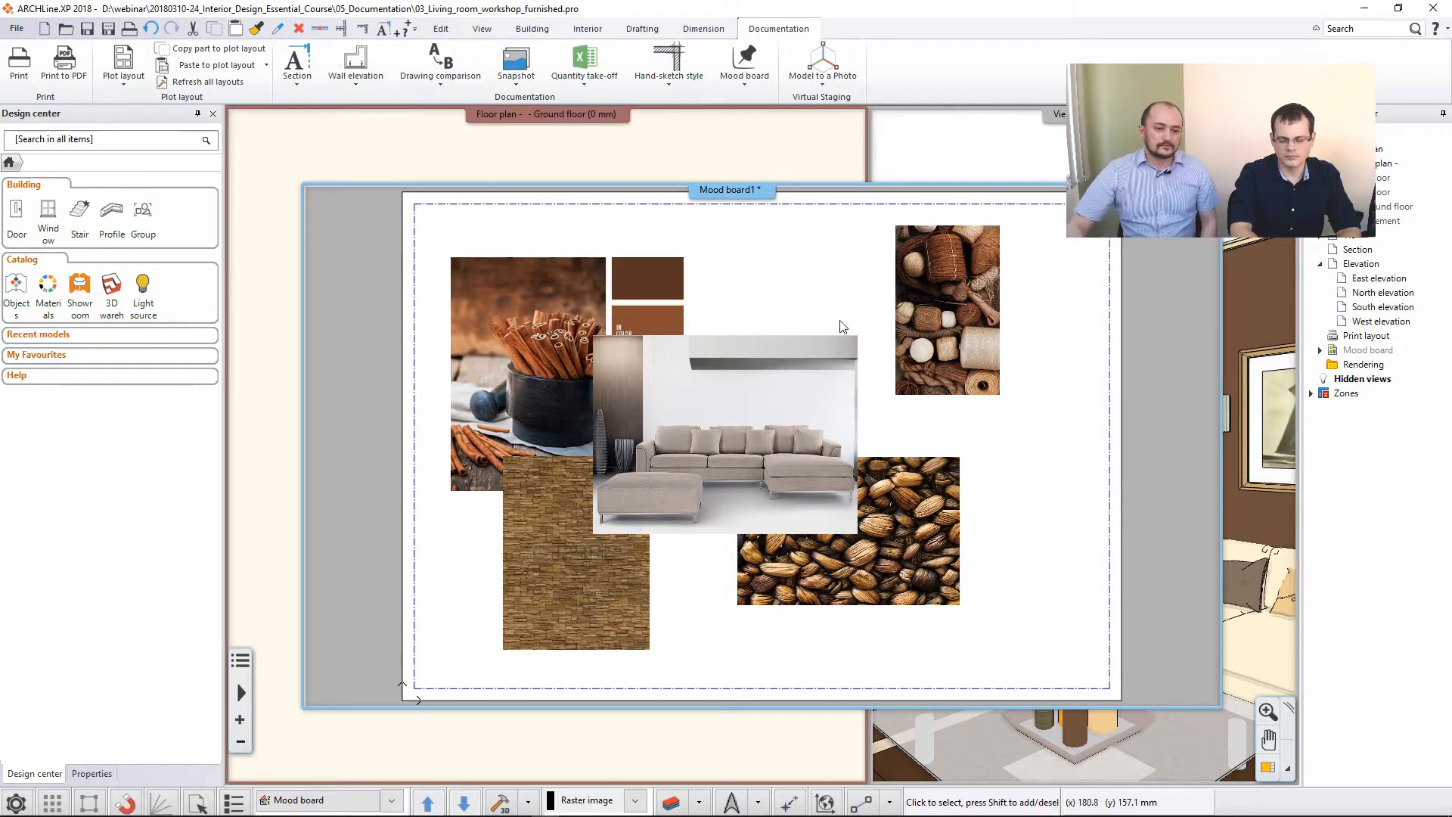
# - Scale the interior_02 sofa image up to about 133 mm wide, extending it toward the upper right
pyautogui.click(761, 399)
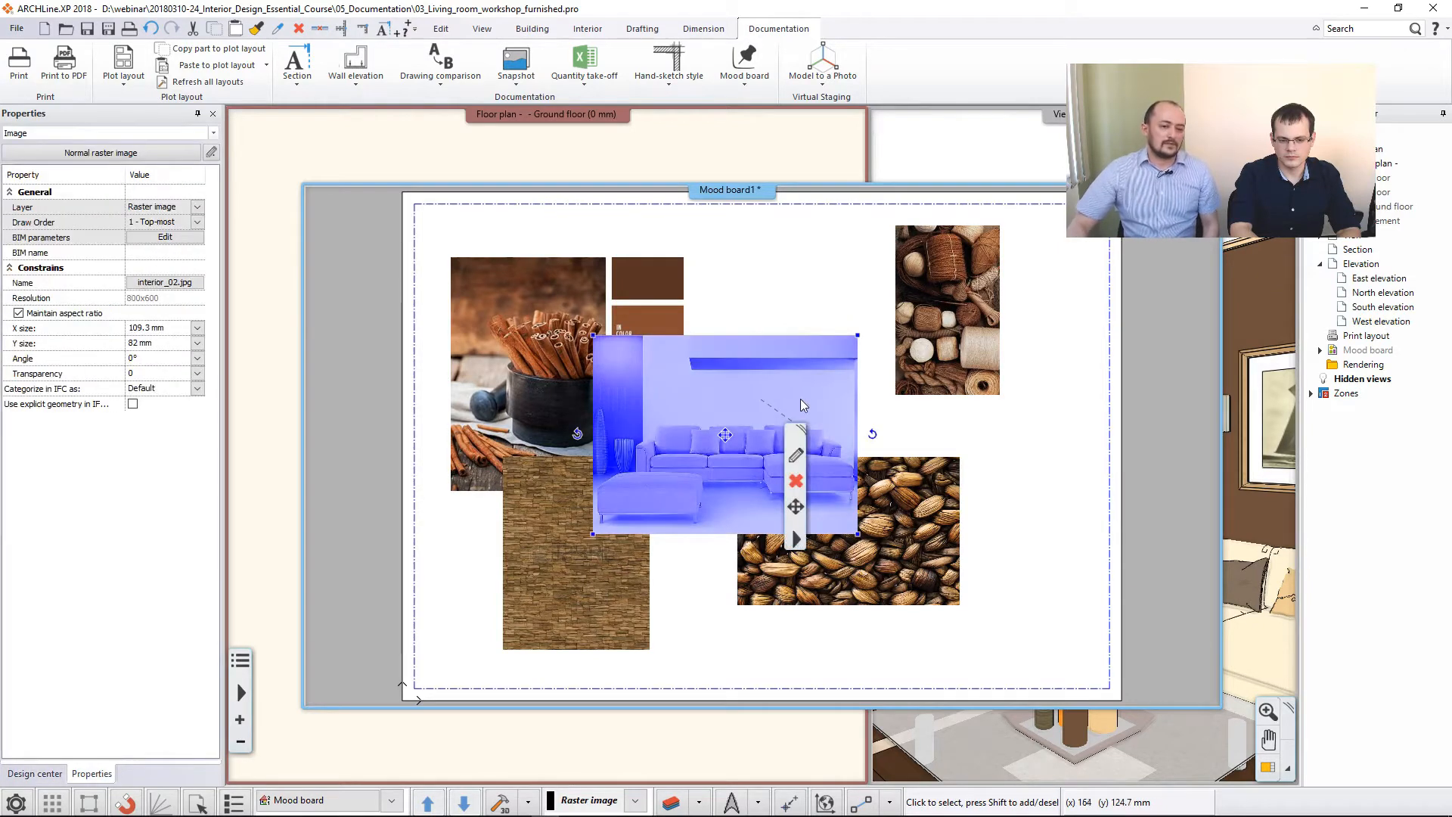
pyautogui.click(746, 80)
pyautogui.click(807, 162)
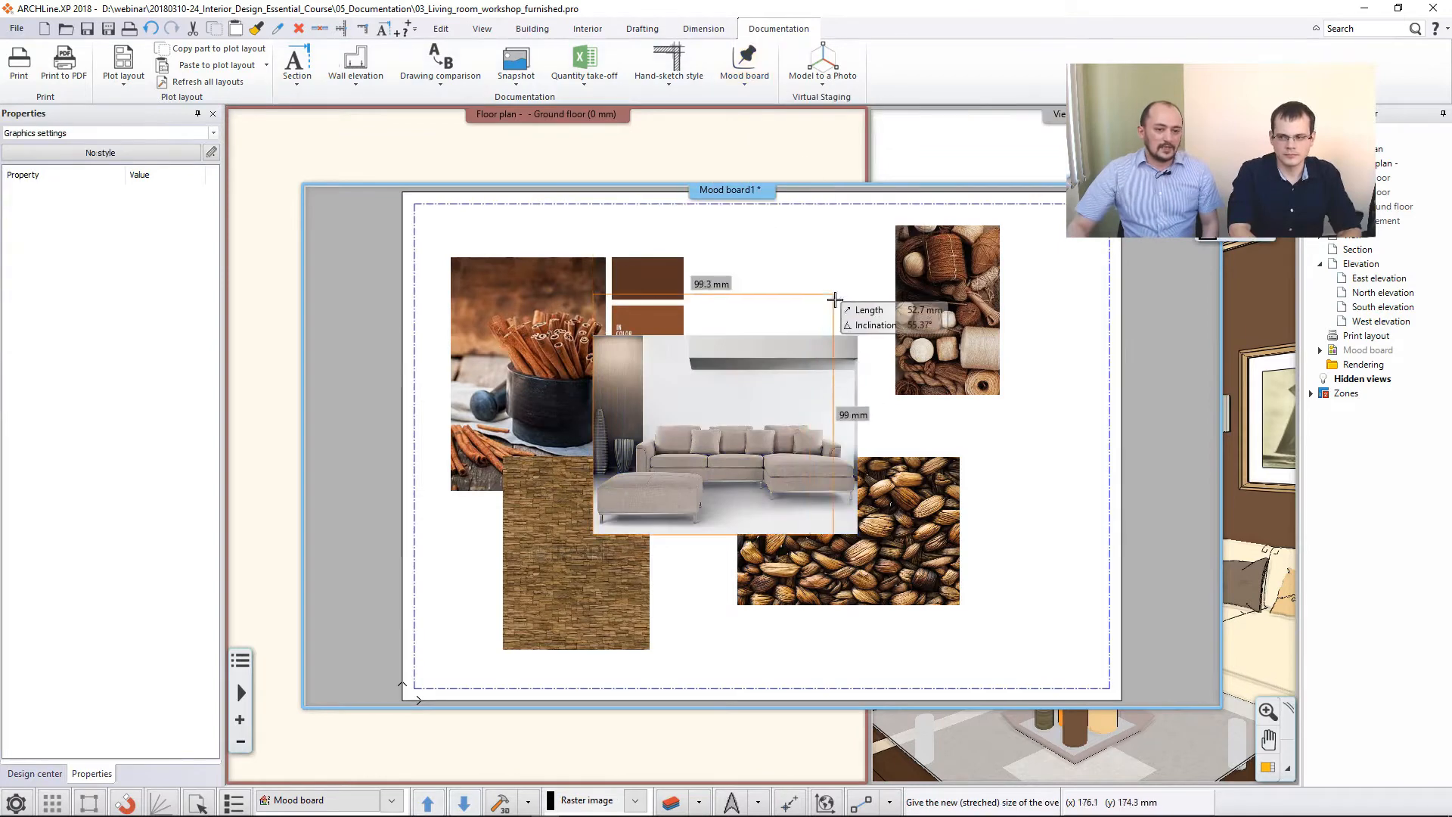
pyautogui.click(914, 301)
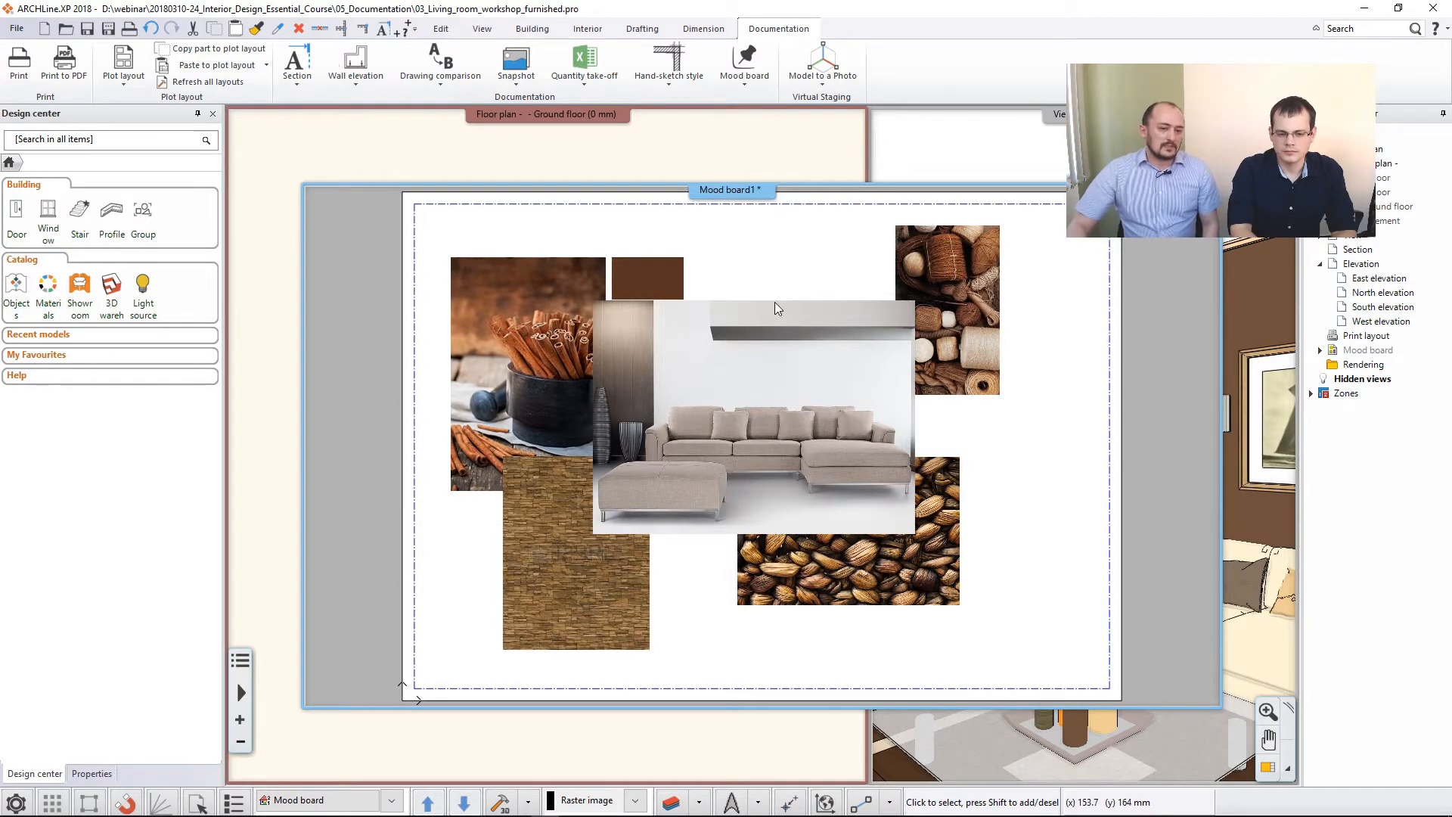
# - Crop the interior_02 sofa image by moving its upper edge down about 28 mm to just above the sofa
pyautogui.click(744, 76)
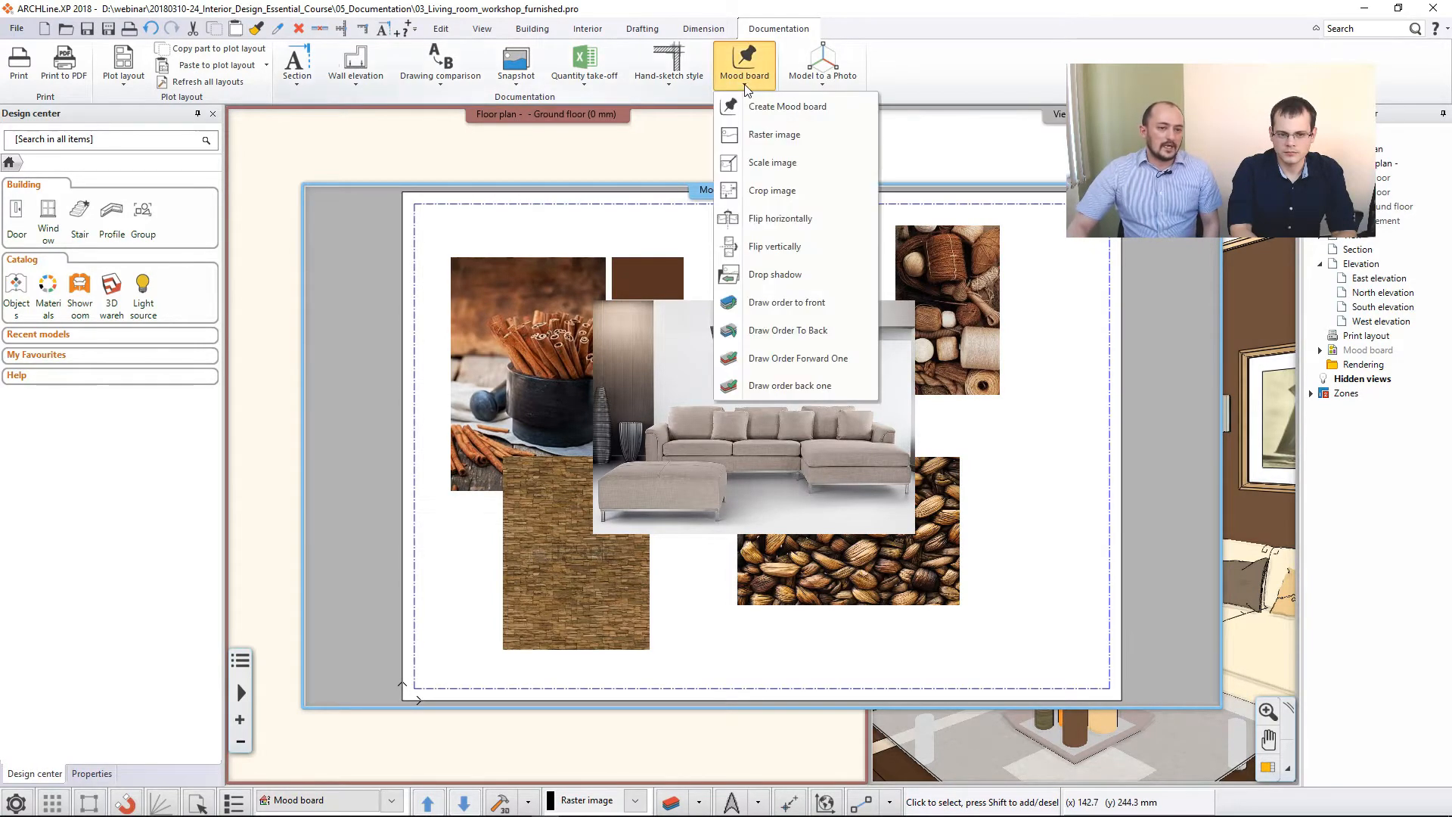
pyautogui.click(773, 190)
pyautogui.click(748, 367)
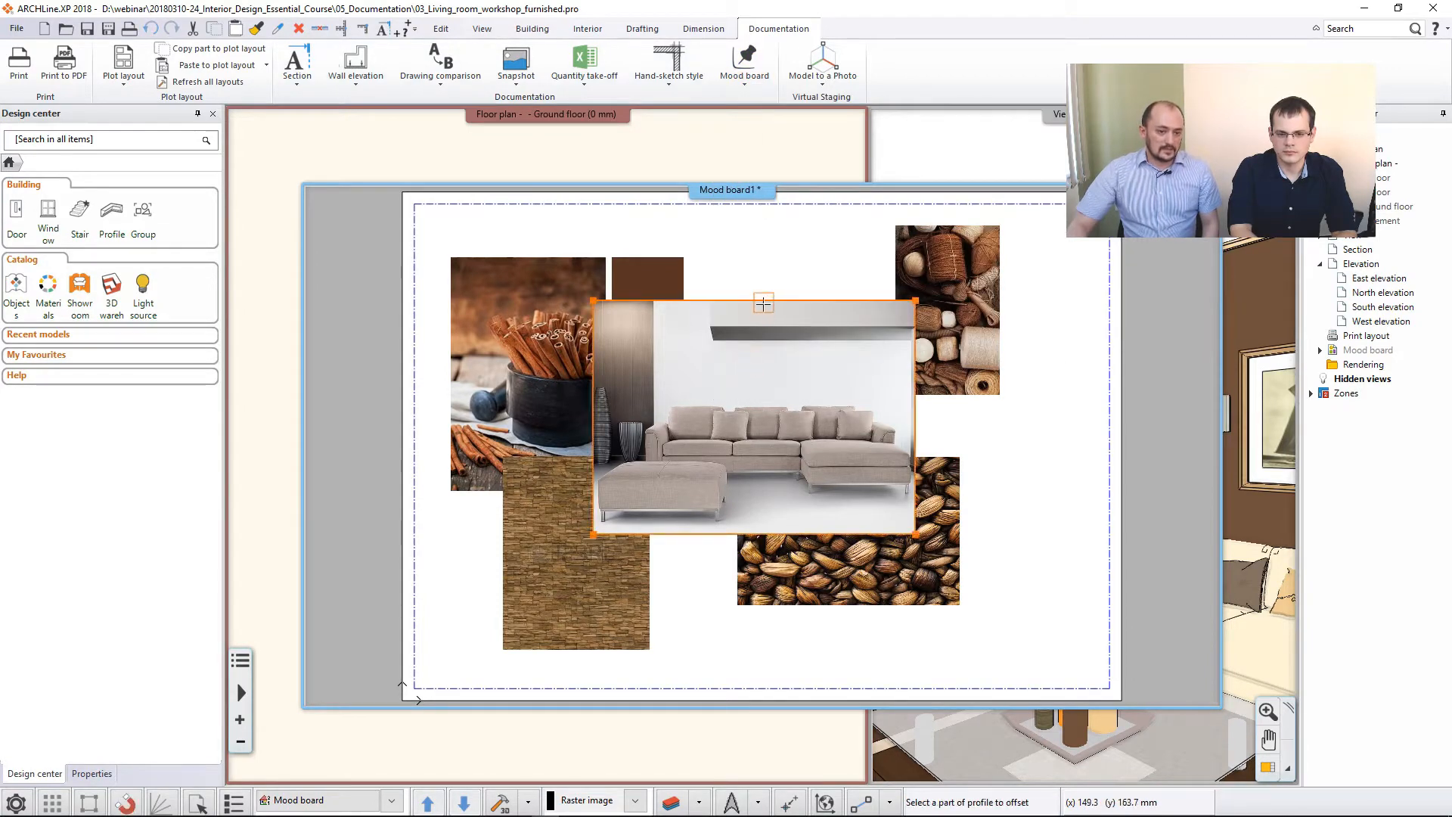
pyautogui.click(764, 300)
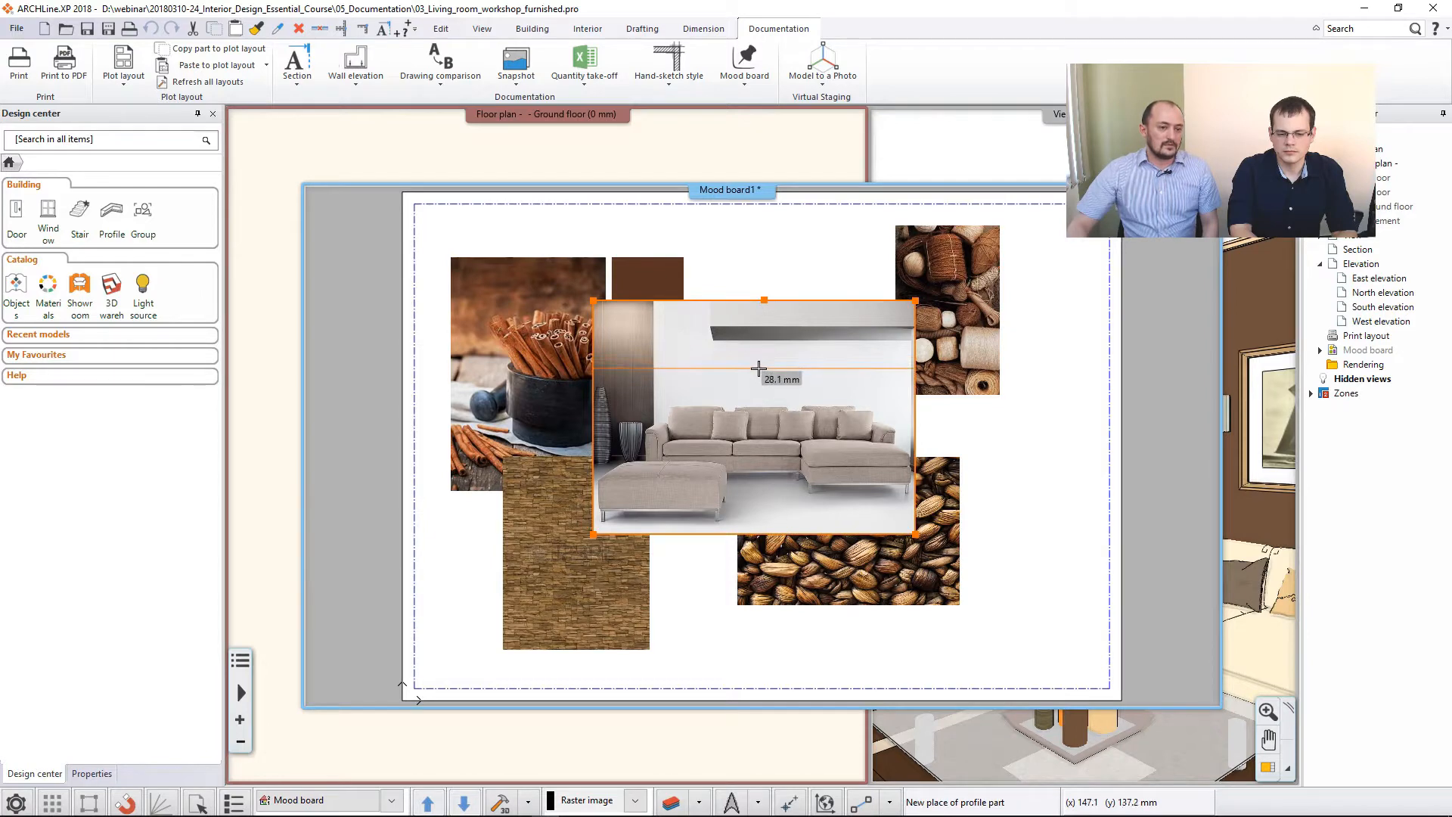
pyautogui.click(762, 369)
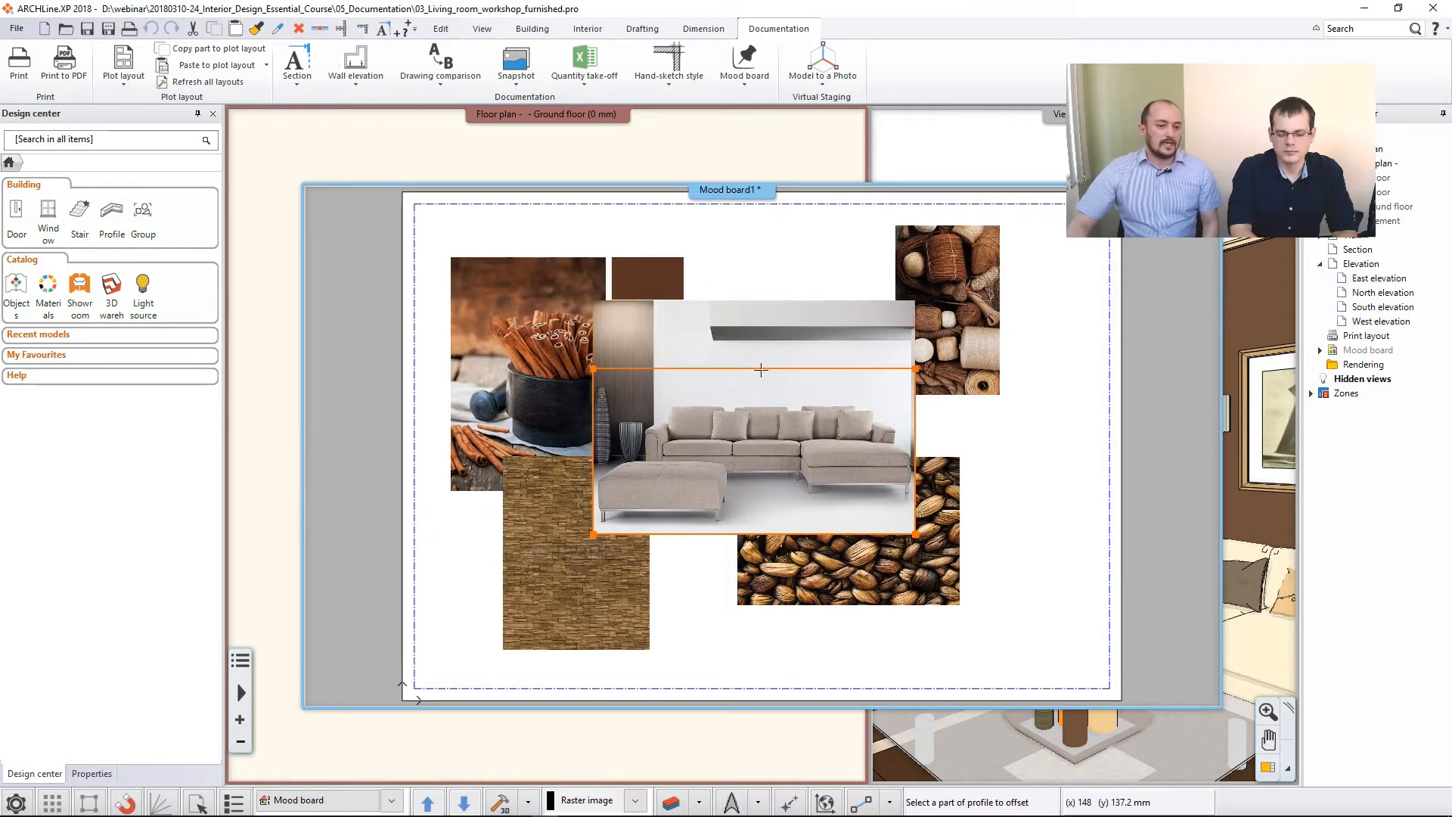
pyautogui.press('Escape')
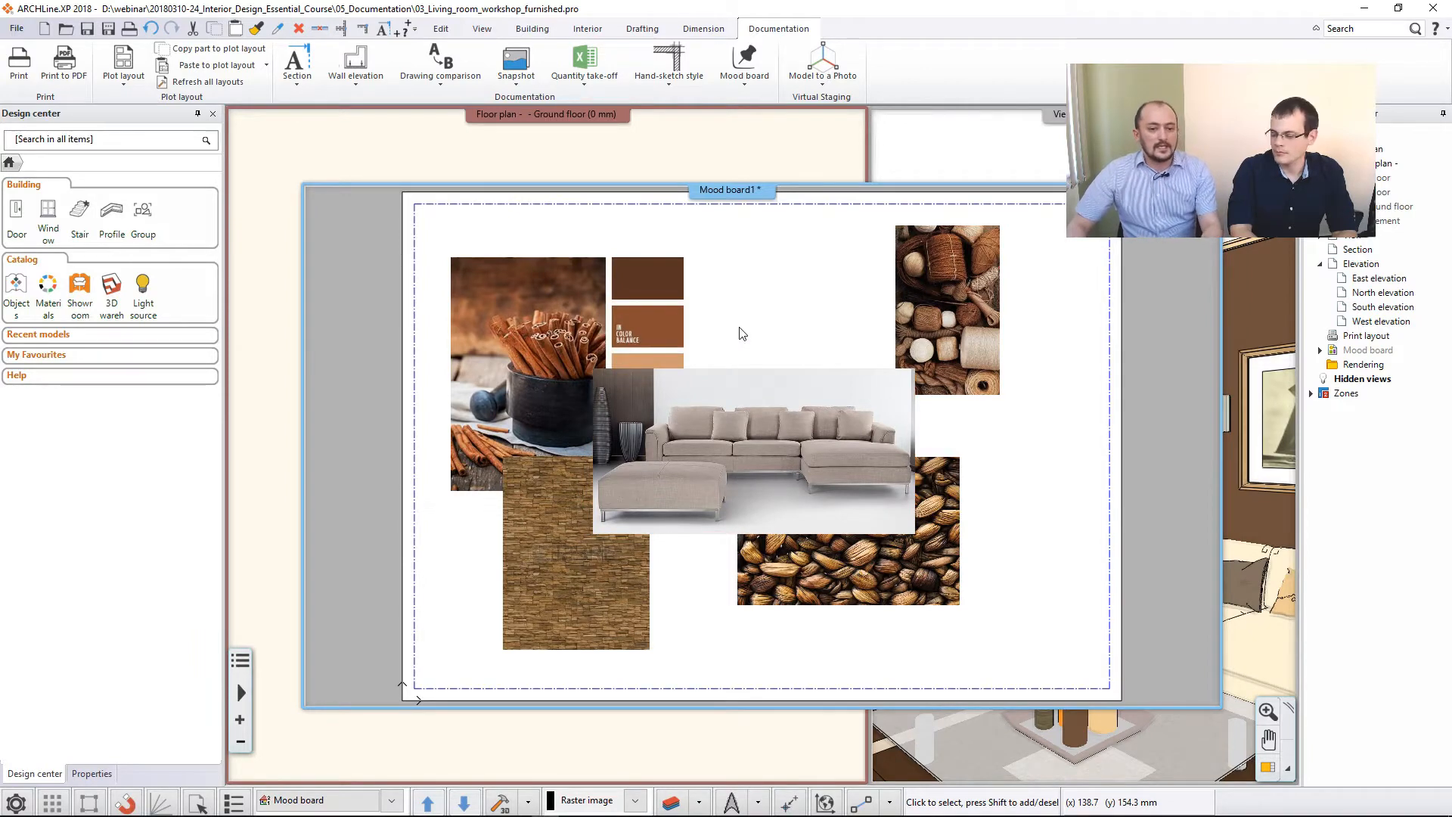
pyautogui.rightClick(711, 374)
pyautogui.click(707, 392)
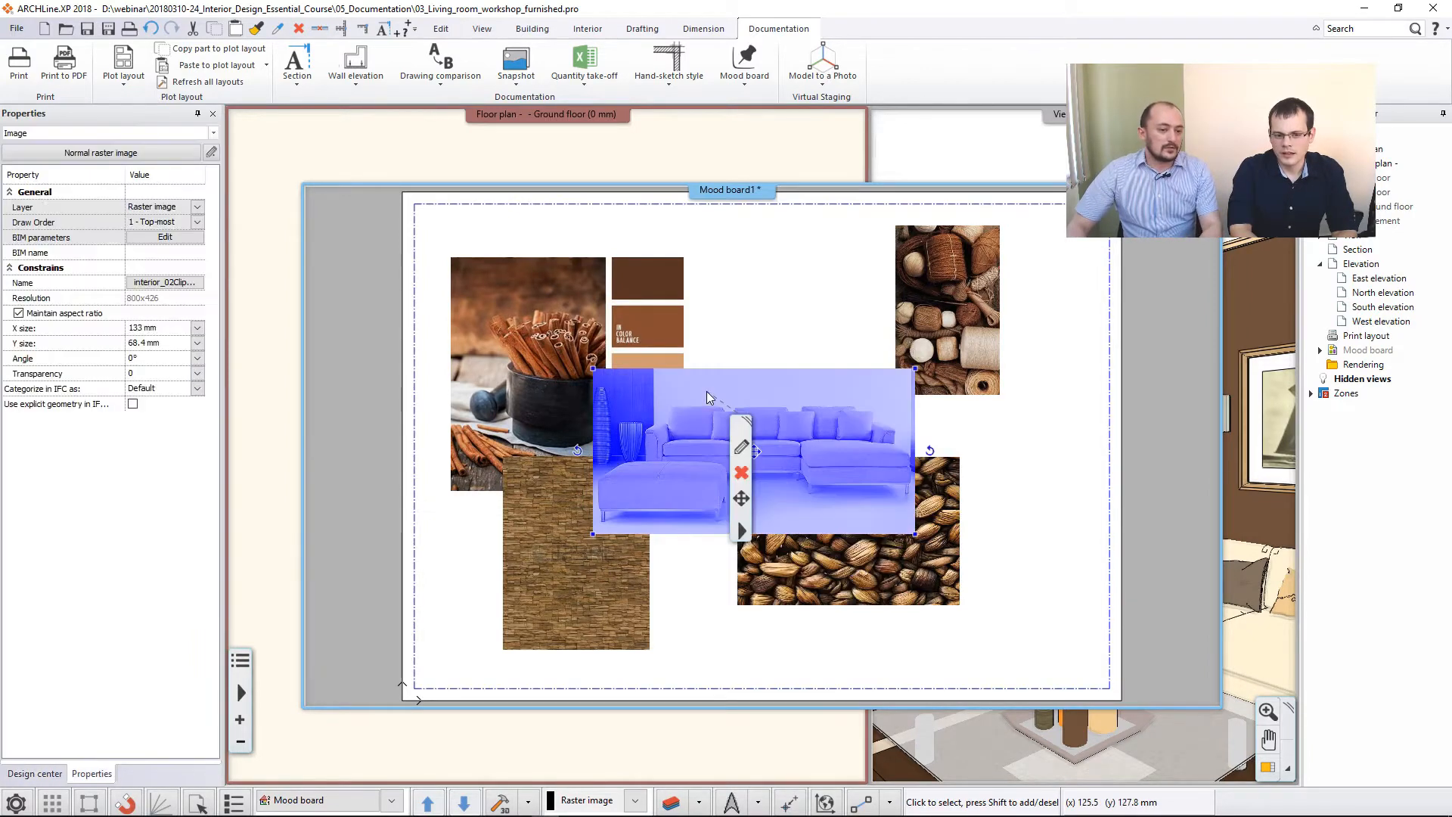
pyautogui.click(752, 305)
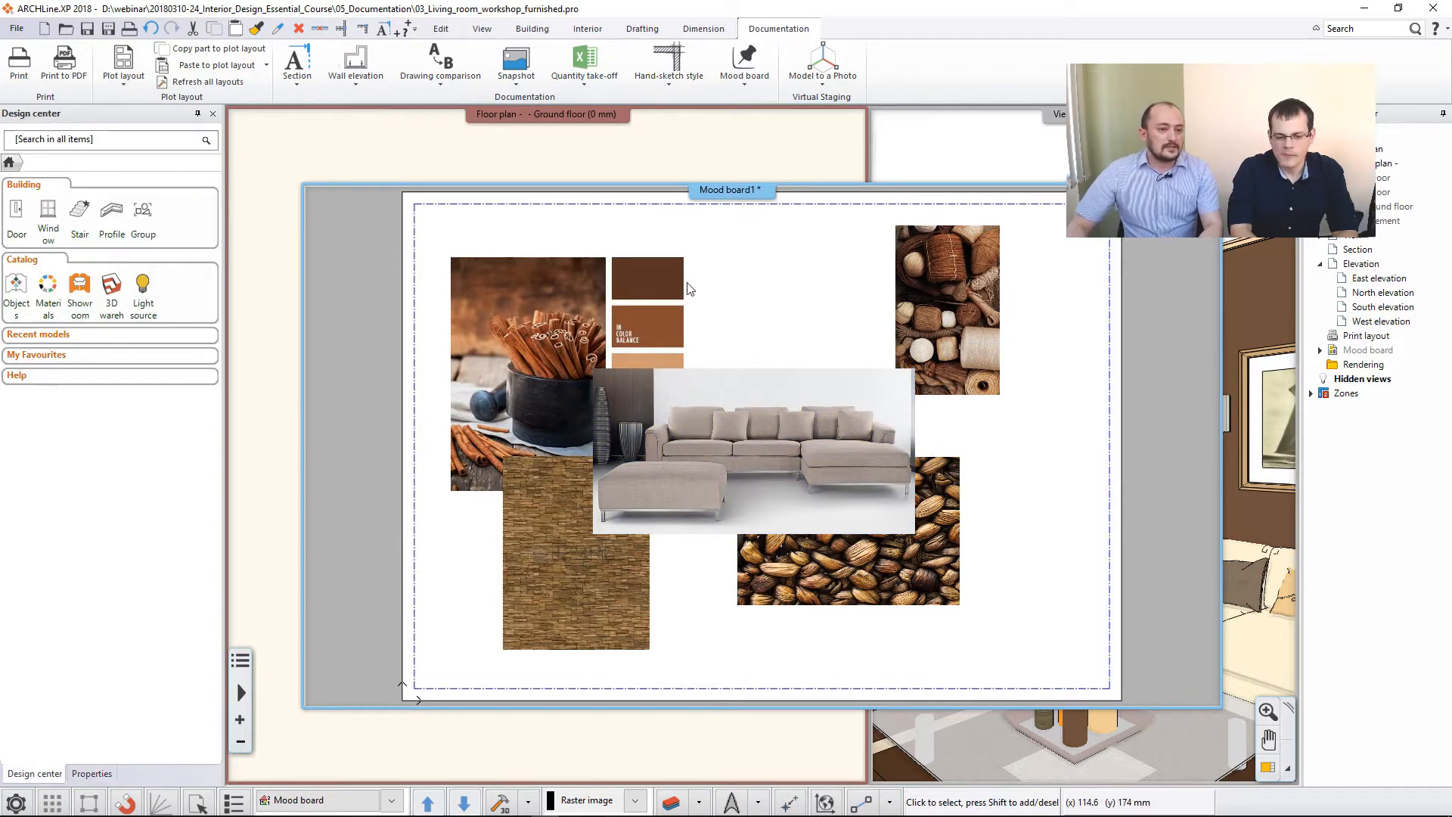
# - Place the text "Moodboard" in the Arial 200 style, starting over the color palette image on the board's upper-left part
pyautogui.click(642, 28)
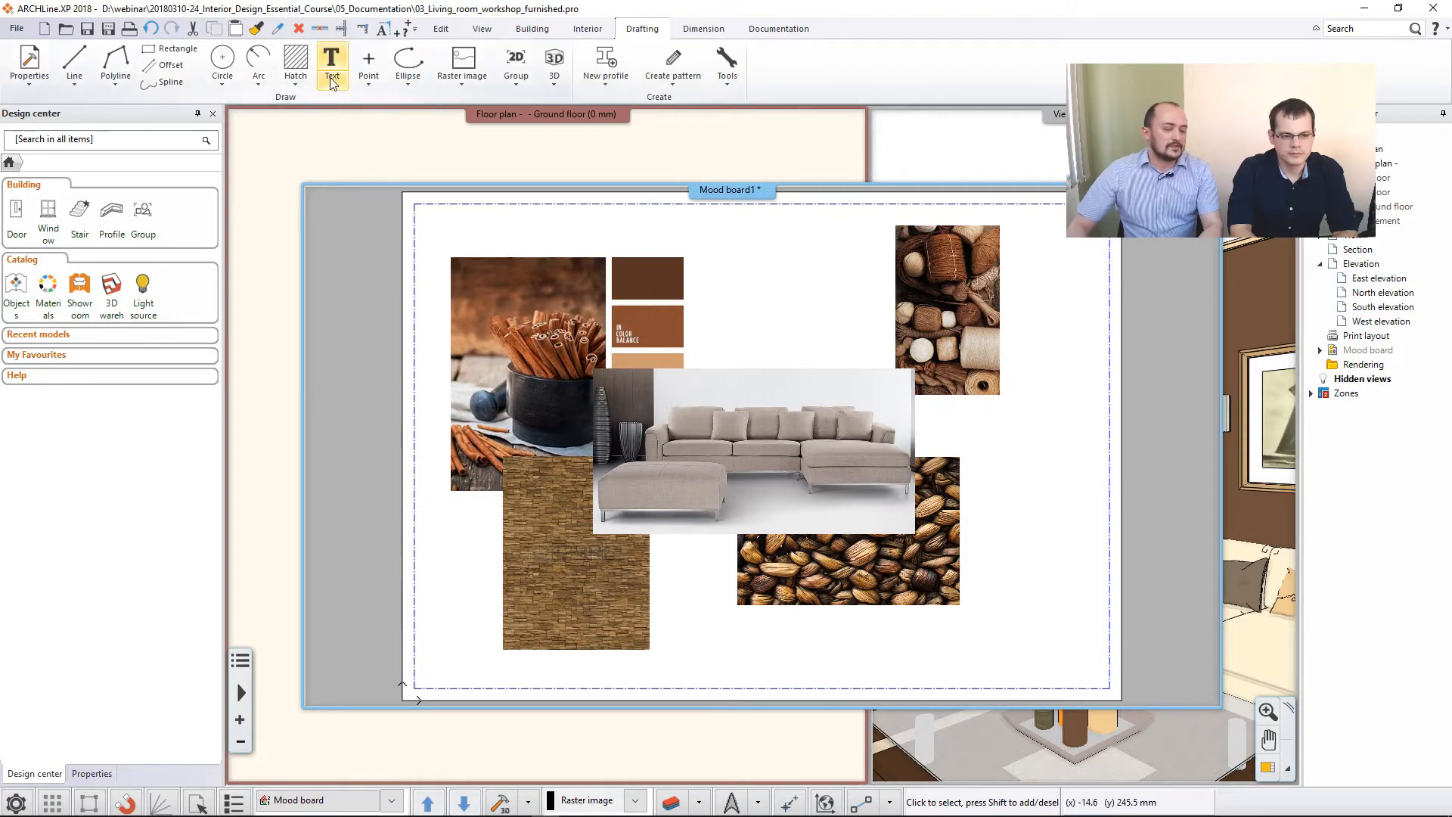
pyautogui.click(333, 82)
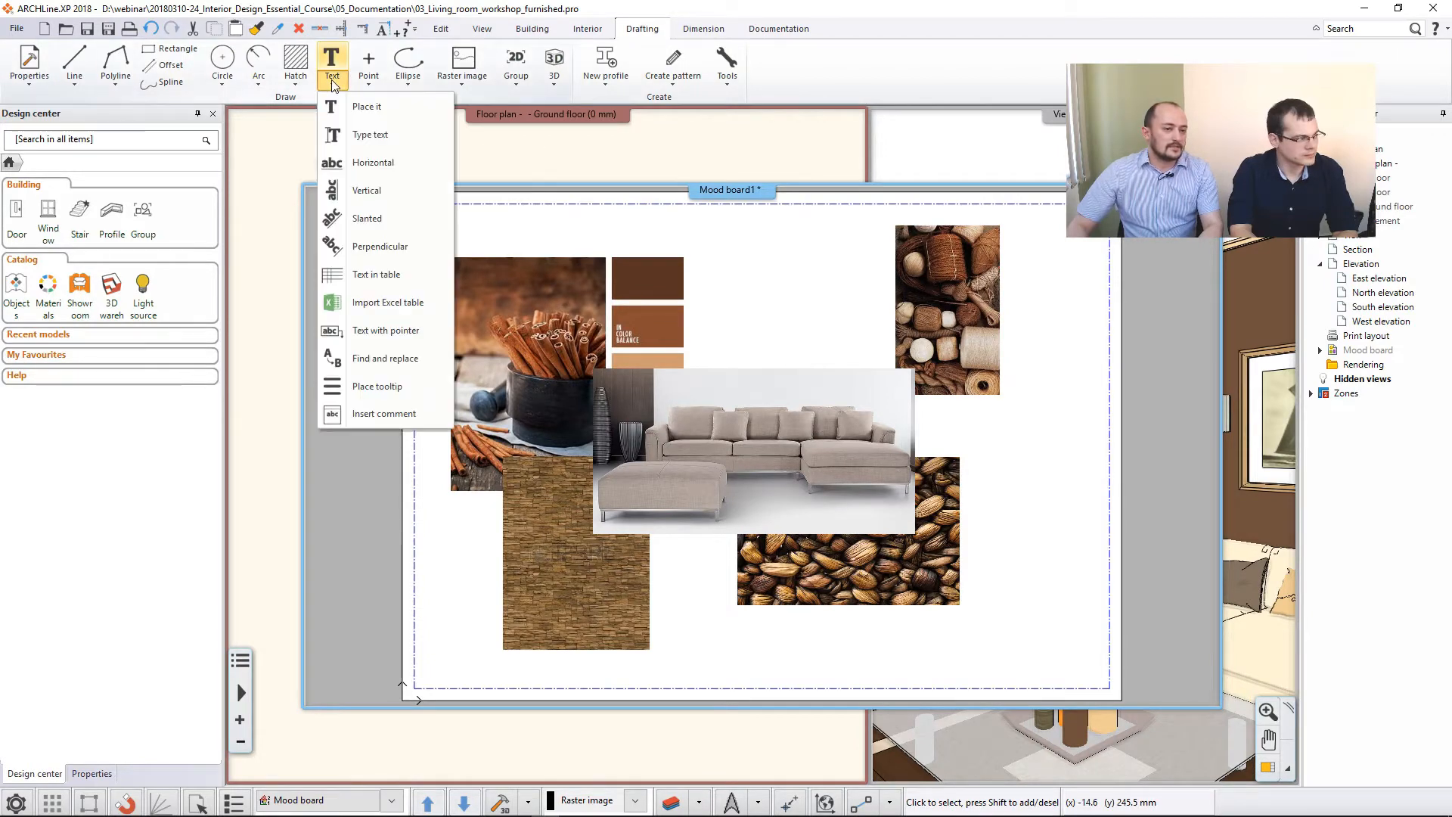
pyautogui.click(393, 105)
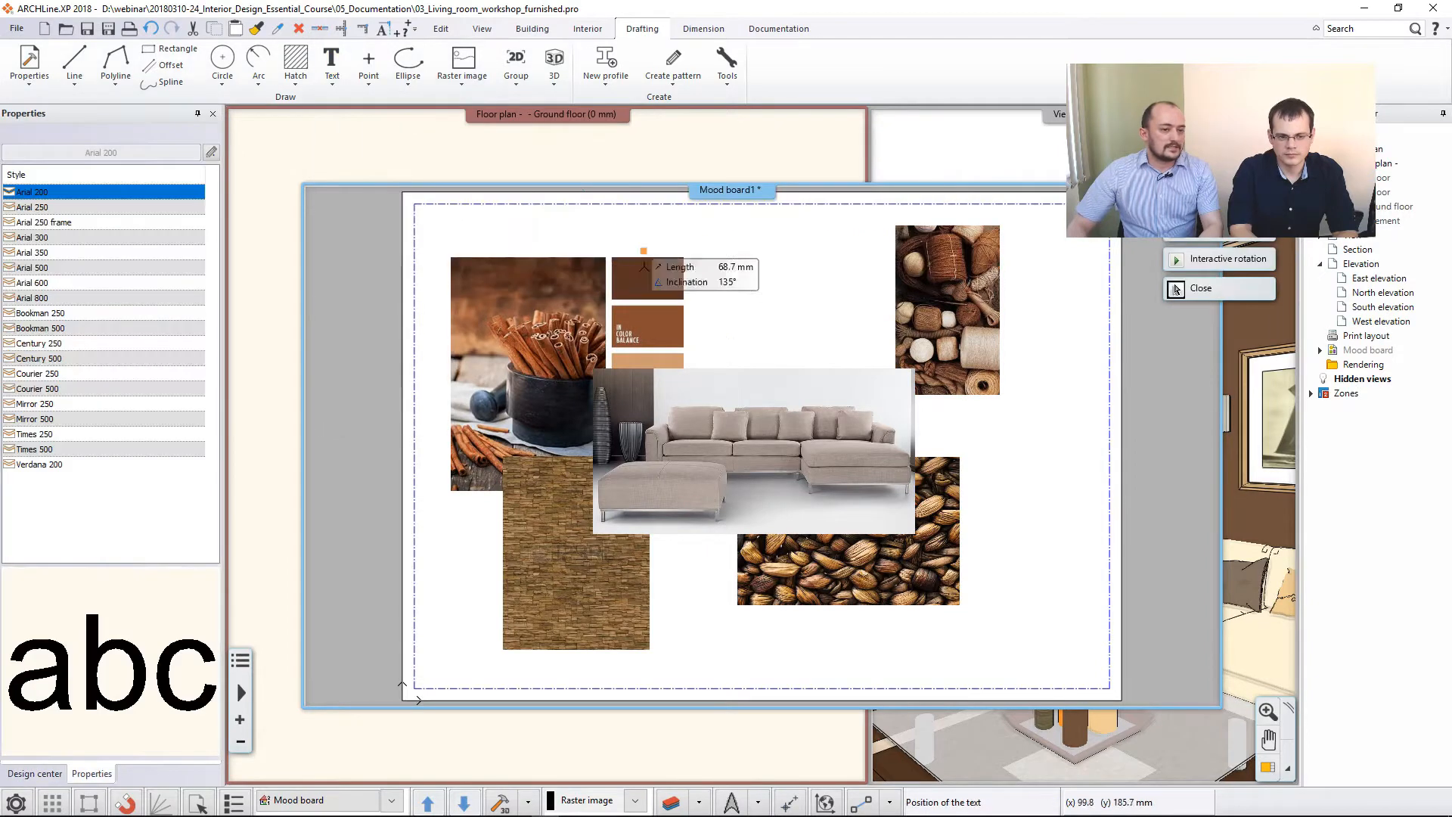
pyautogui.click(707, 294)
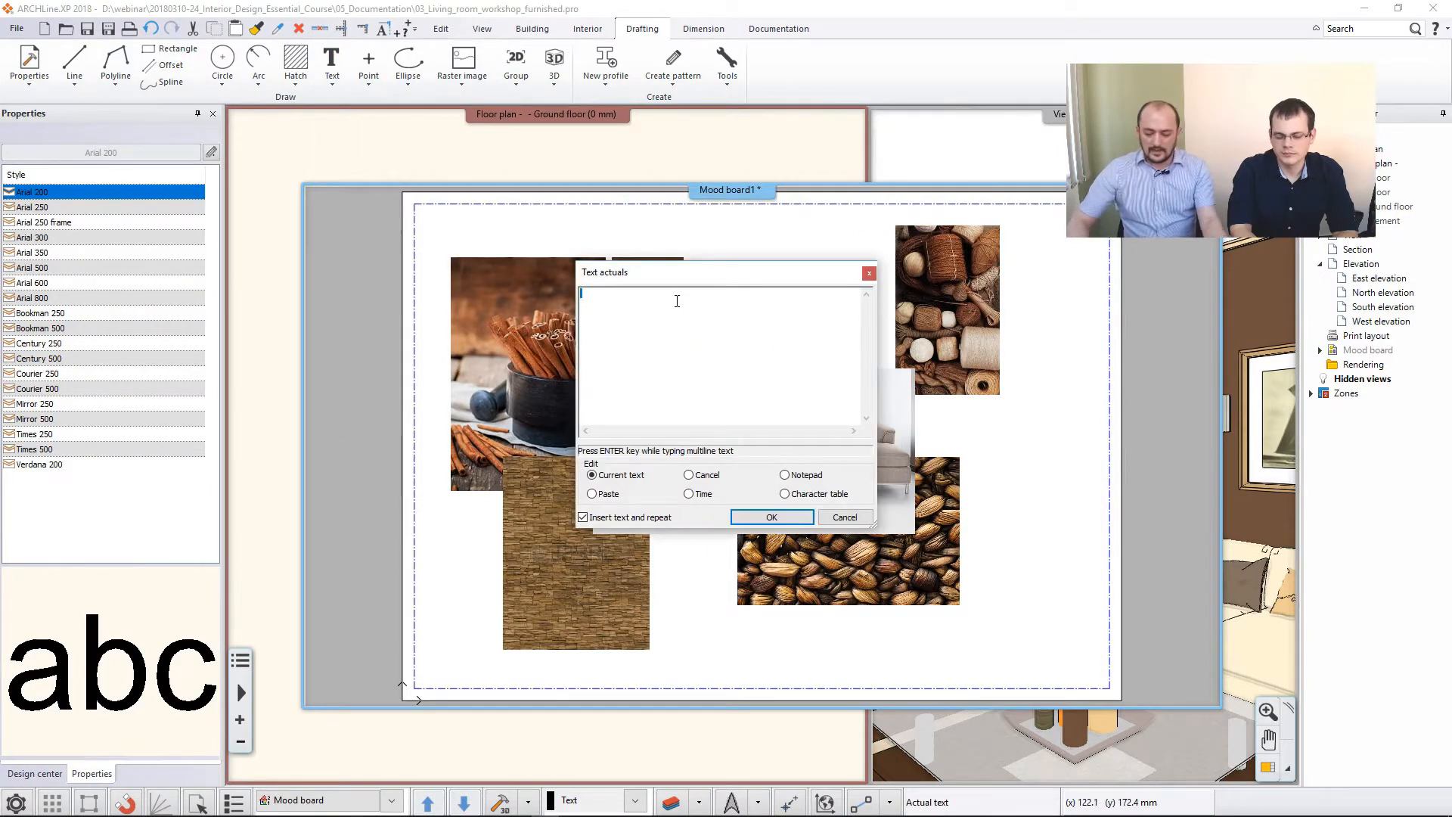
pyautogui.write('Moodboard')
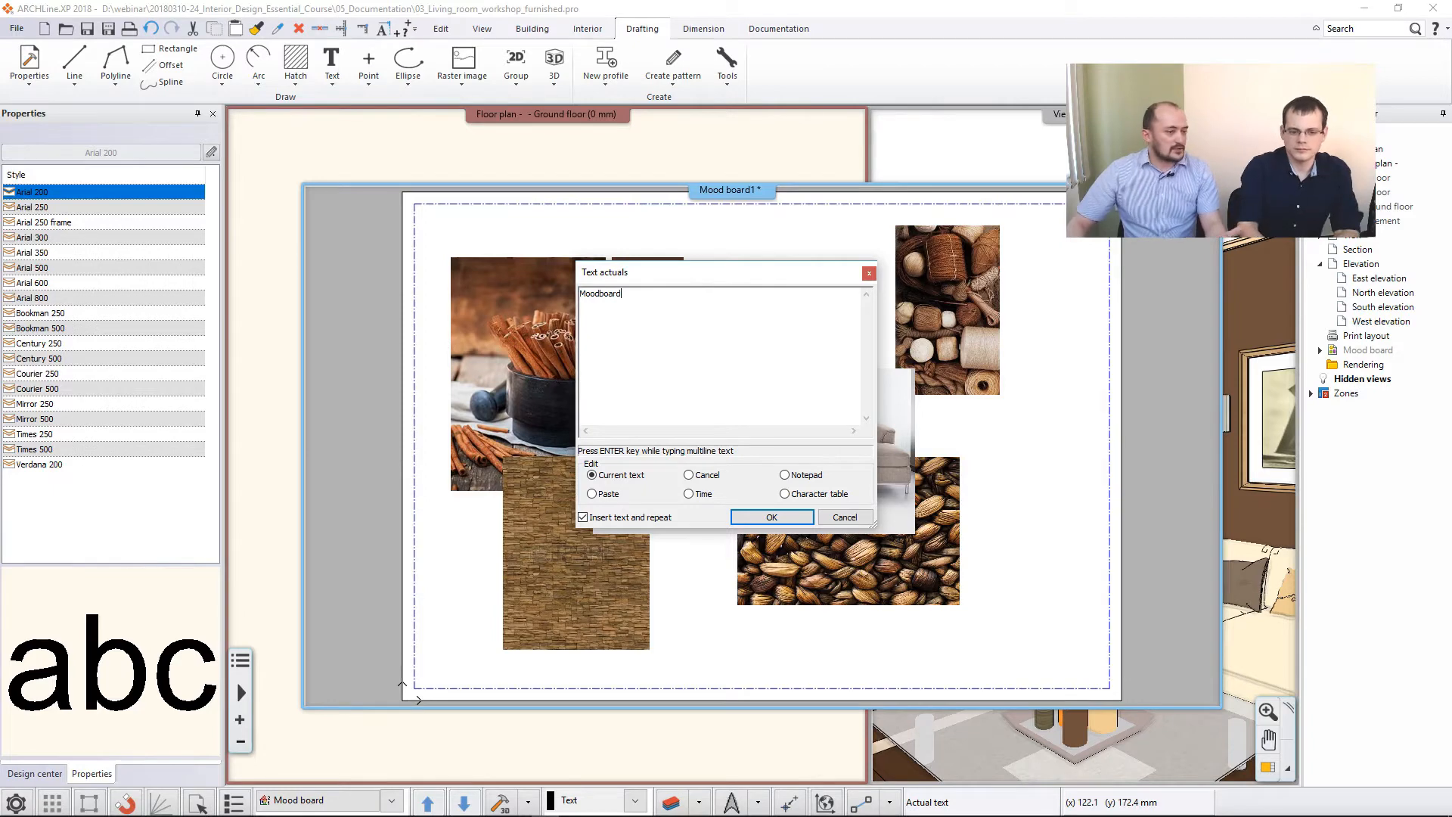
pyautogui.click(771, 516)
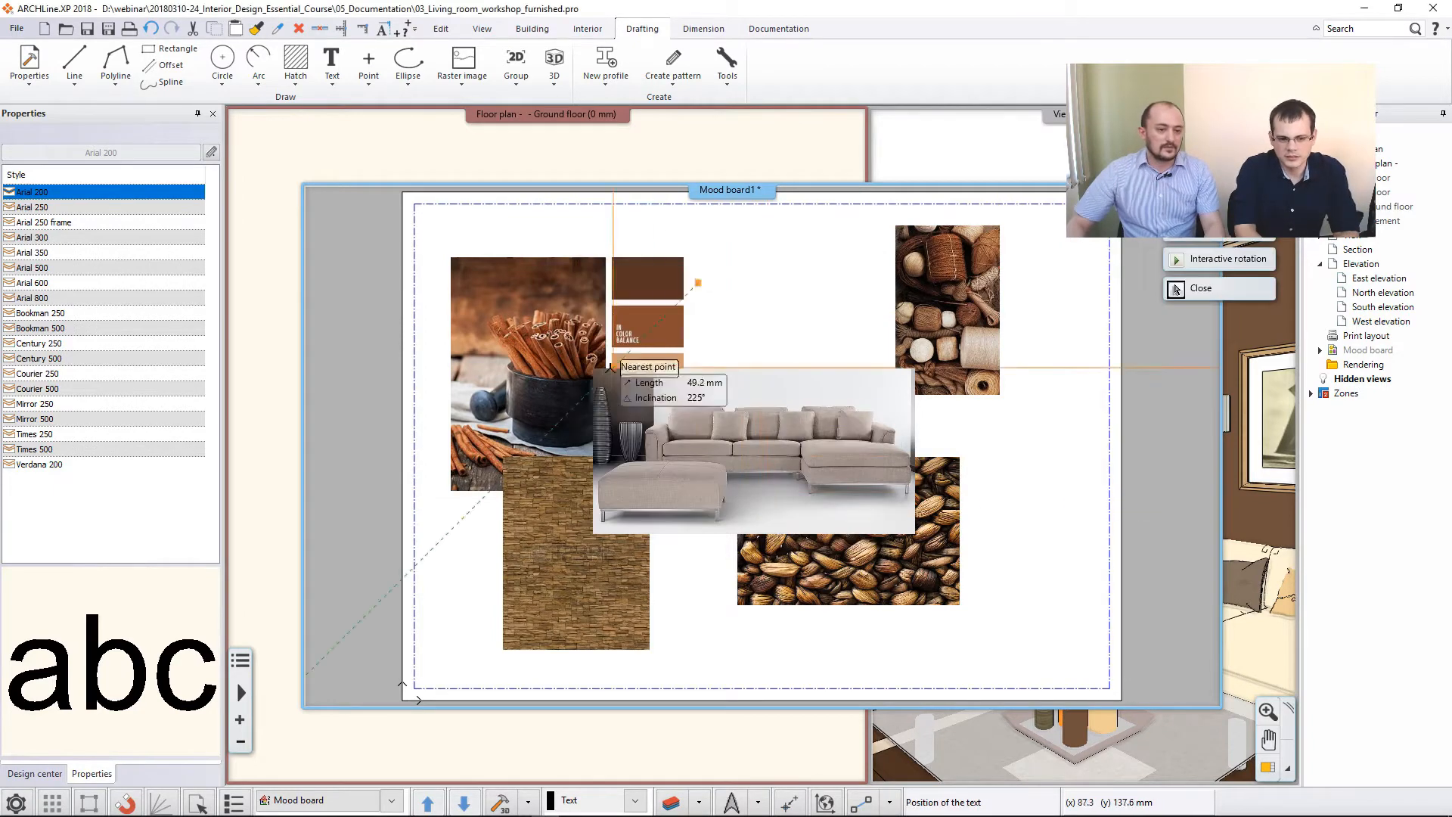
pyautogui.click(478, 320)
pyautogui.click(844, 517)
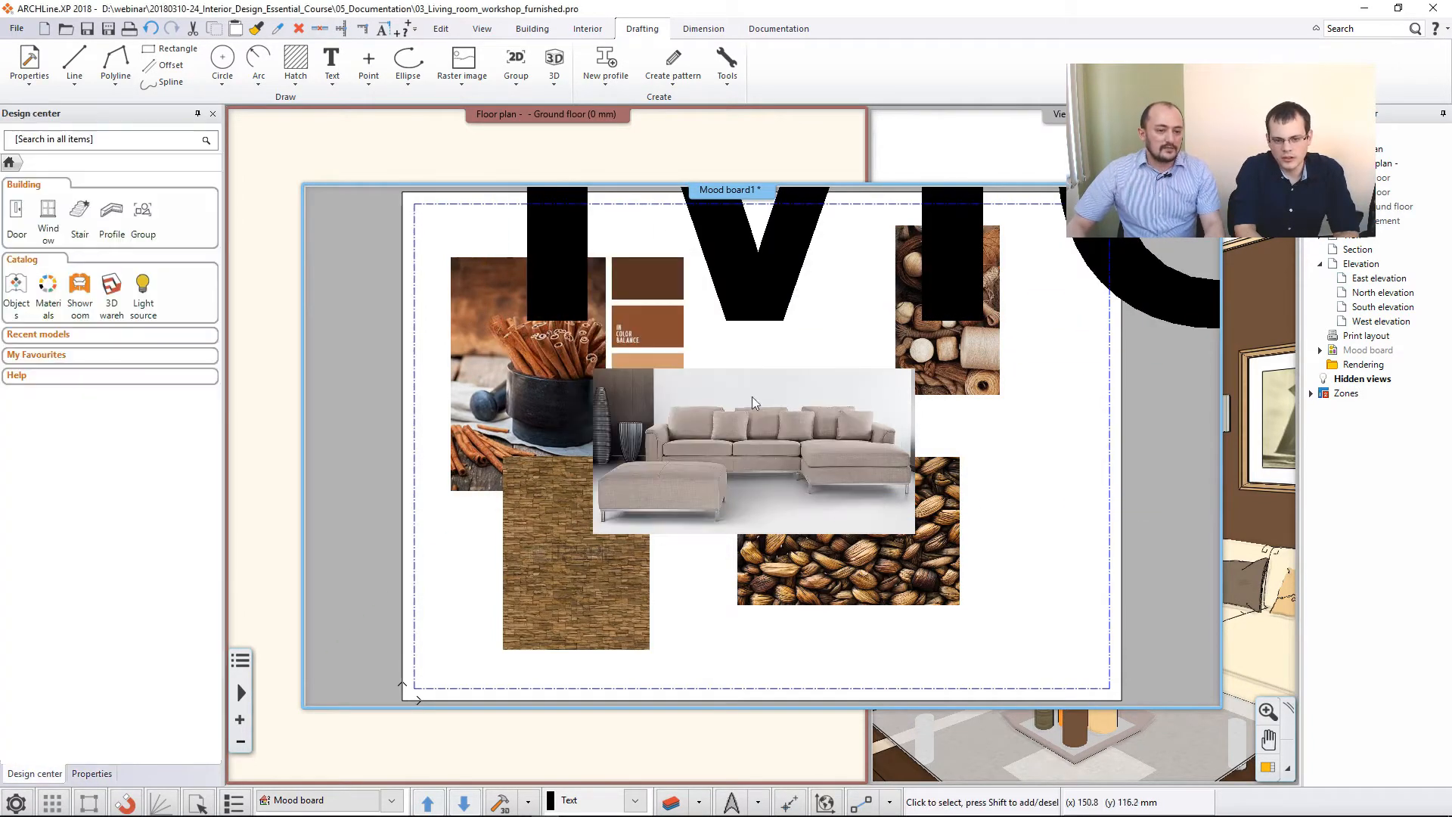
# - Set the font size of the Moodboard title to 20 mm
pyautogui.scroll(-6, 764, 439)
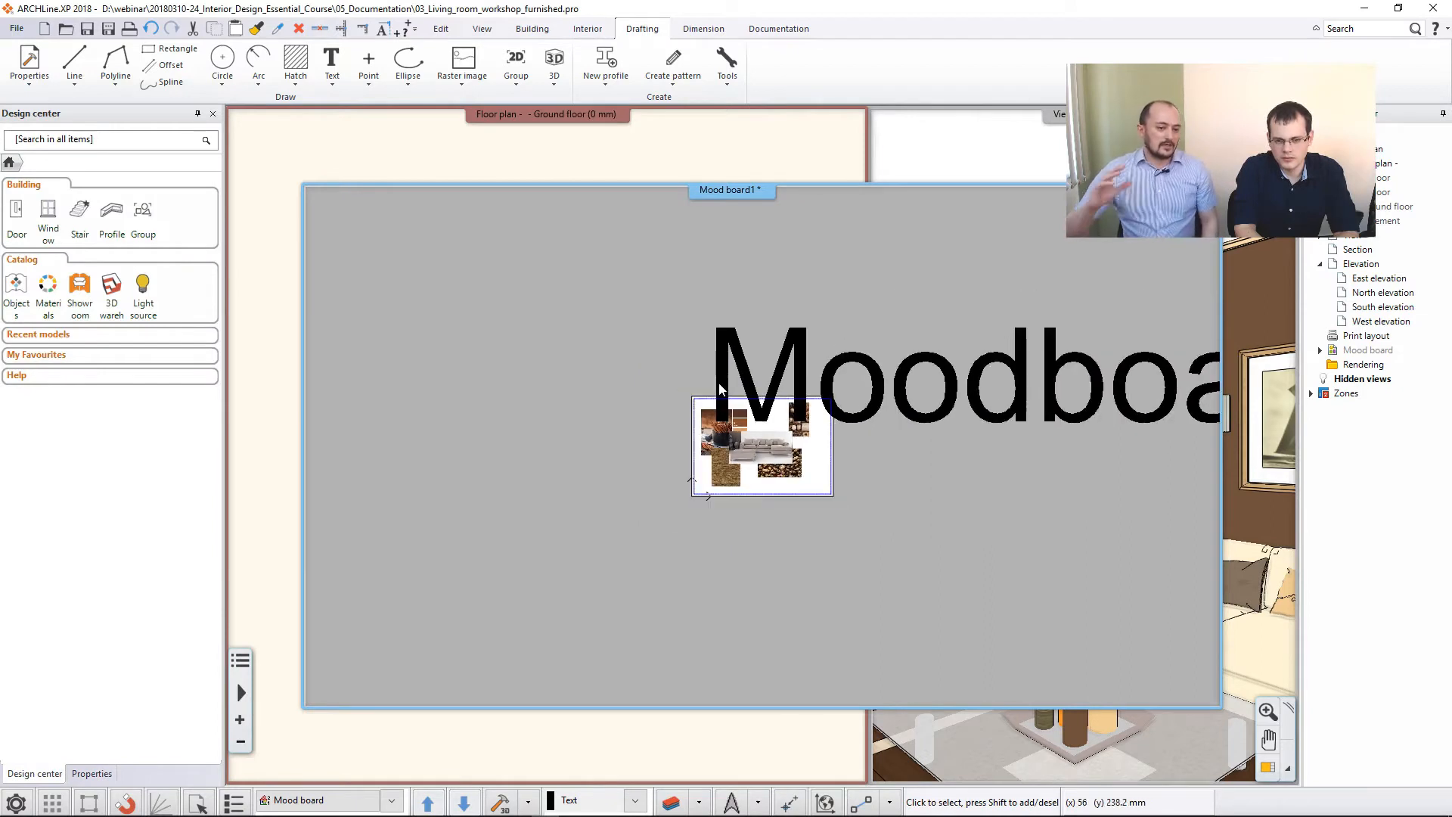
pyautogui.click(719, 390)
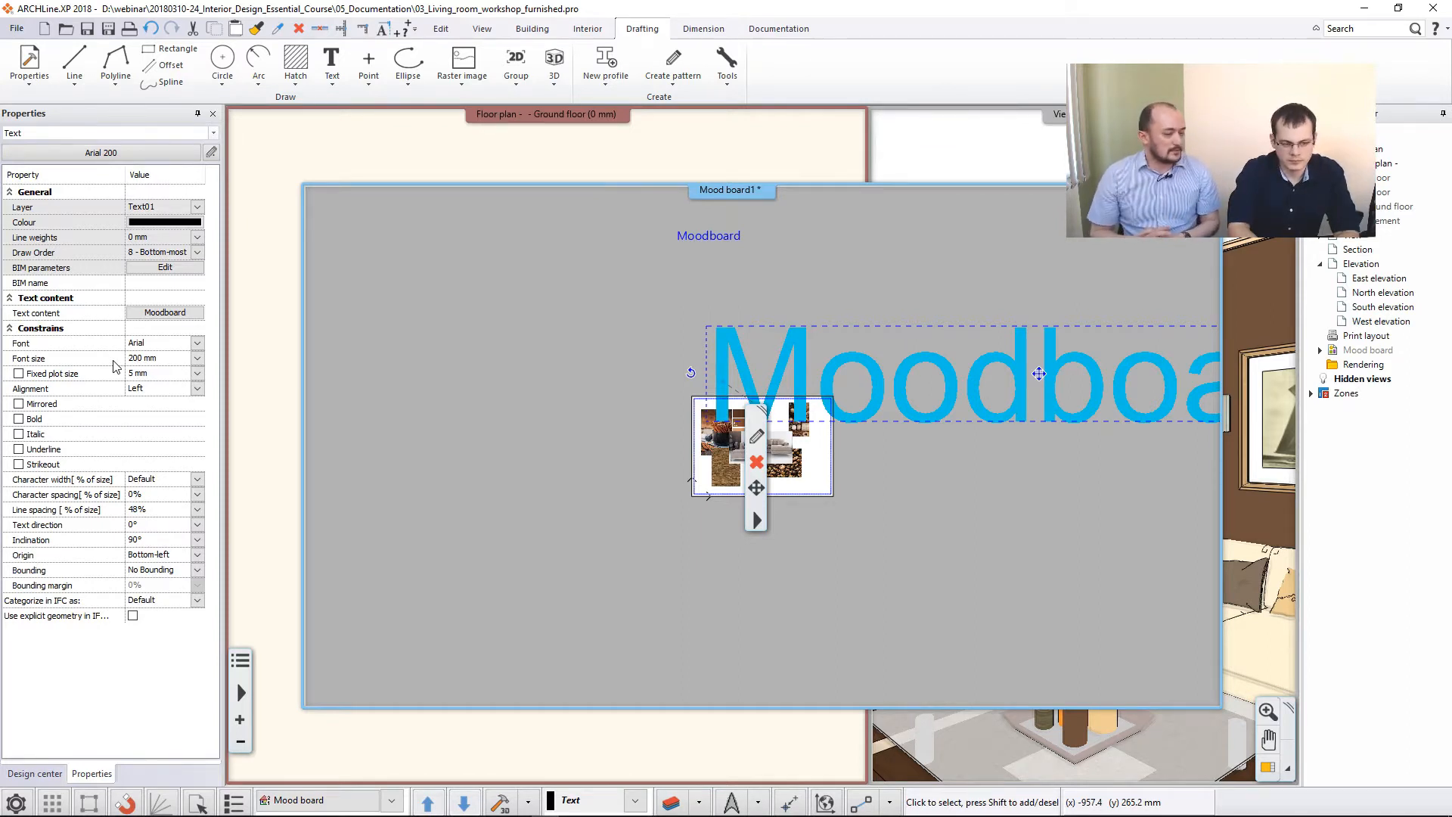
pyautogui.click(154, 360)
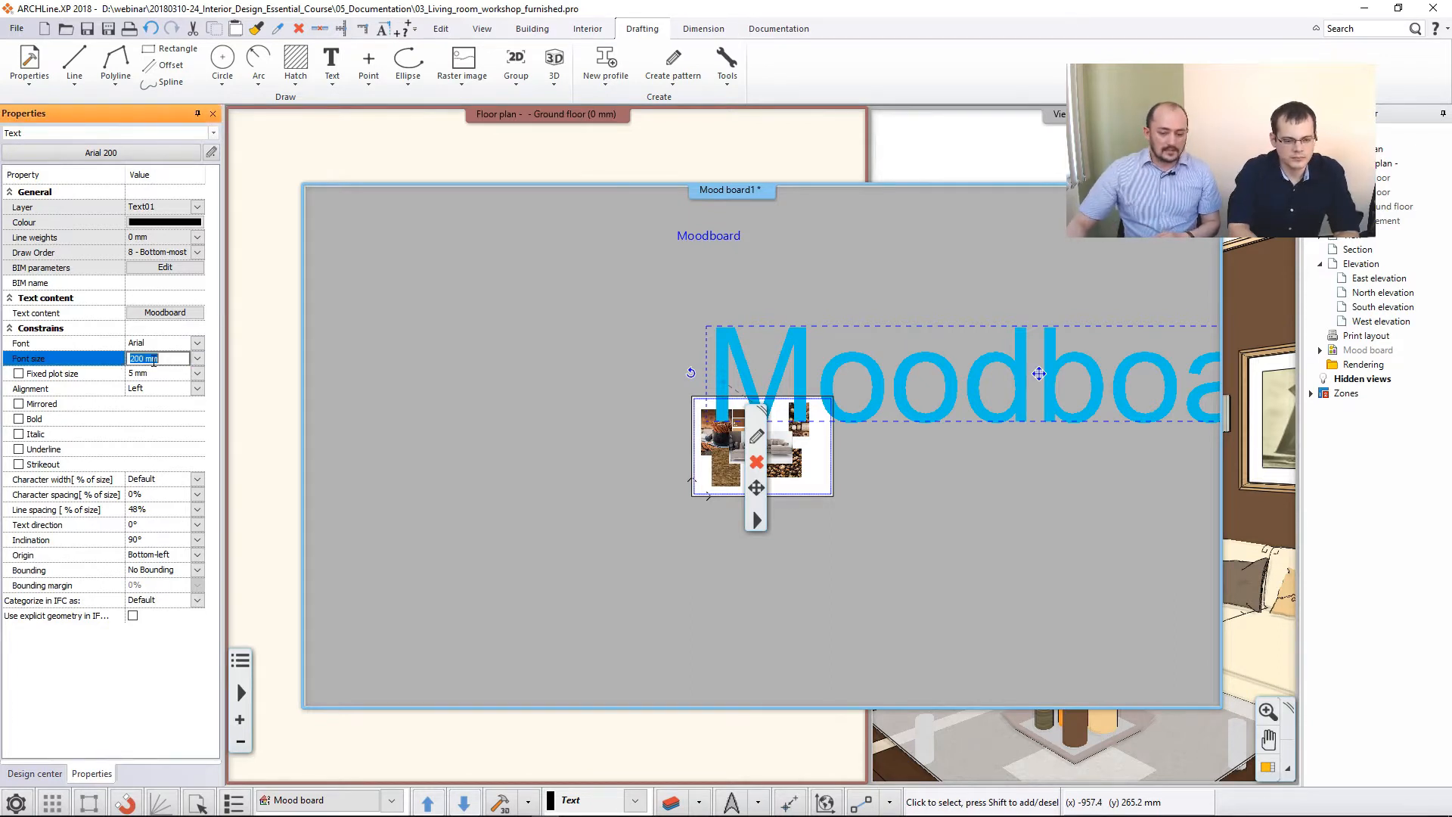
pyautogui.write('20')
pyautogui.press('Return')
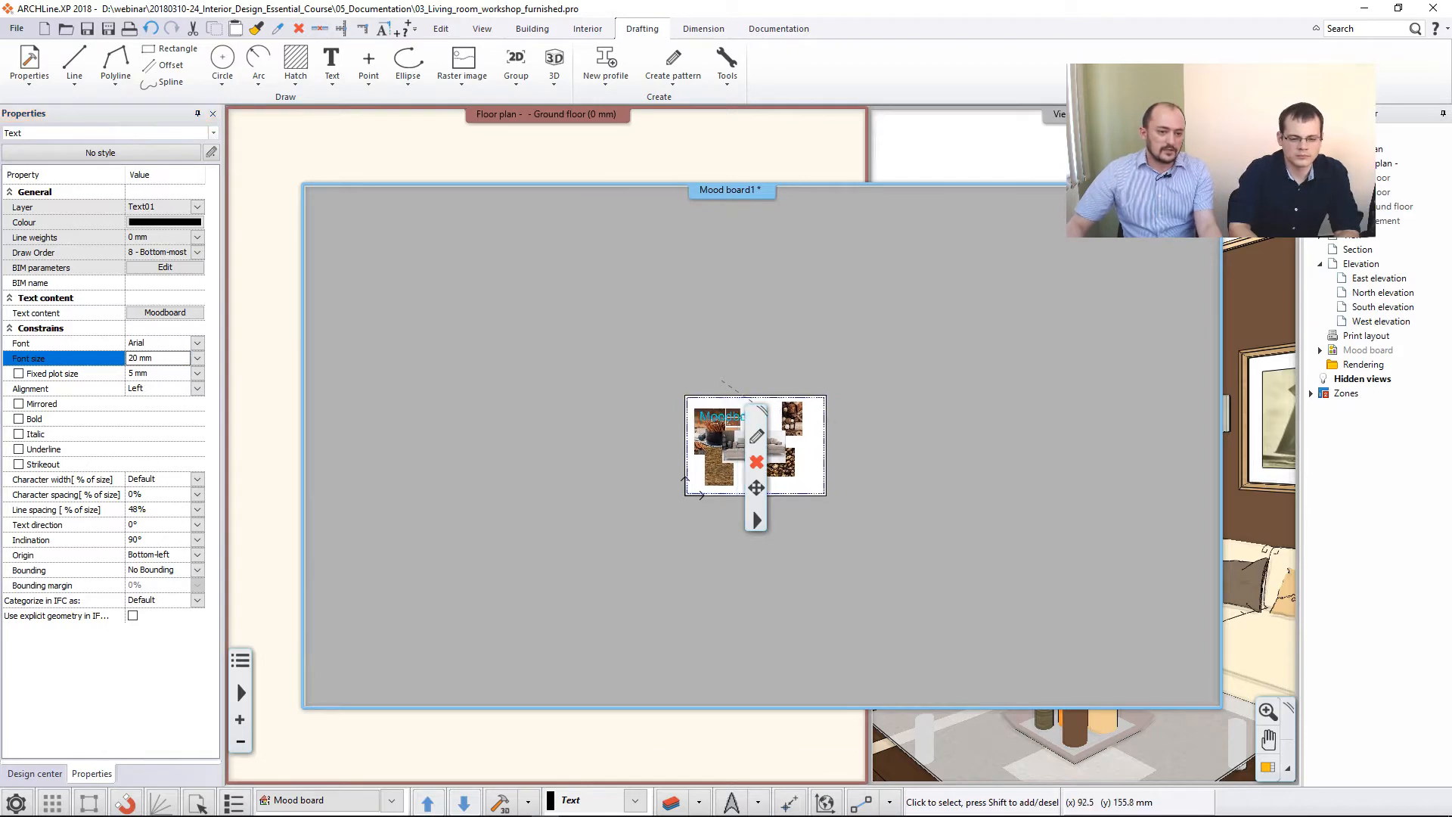
# - Change the Moodboard title's font to Bodoni MT
pyautogui.scroll(5, 741, 425)
pyautogui.press('Escape')
pyautogui.click(826, 405)
pyautogui.click(197, 342)
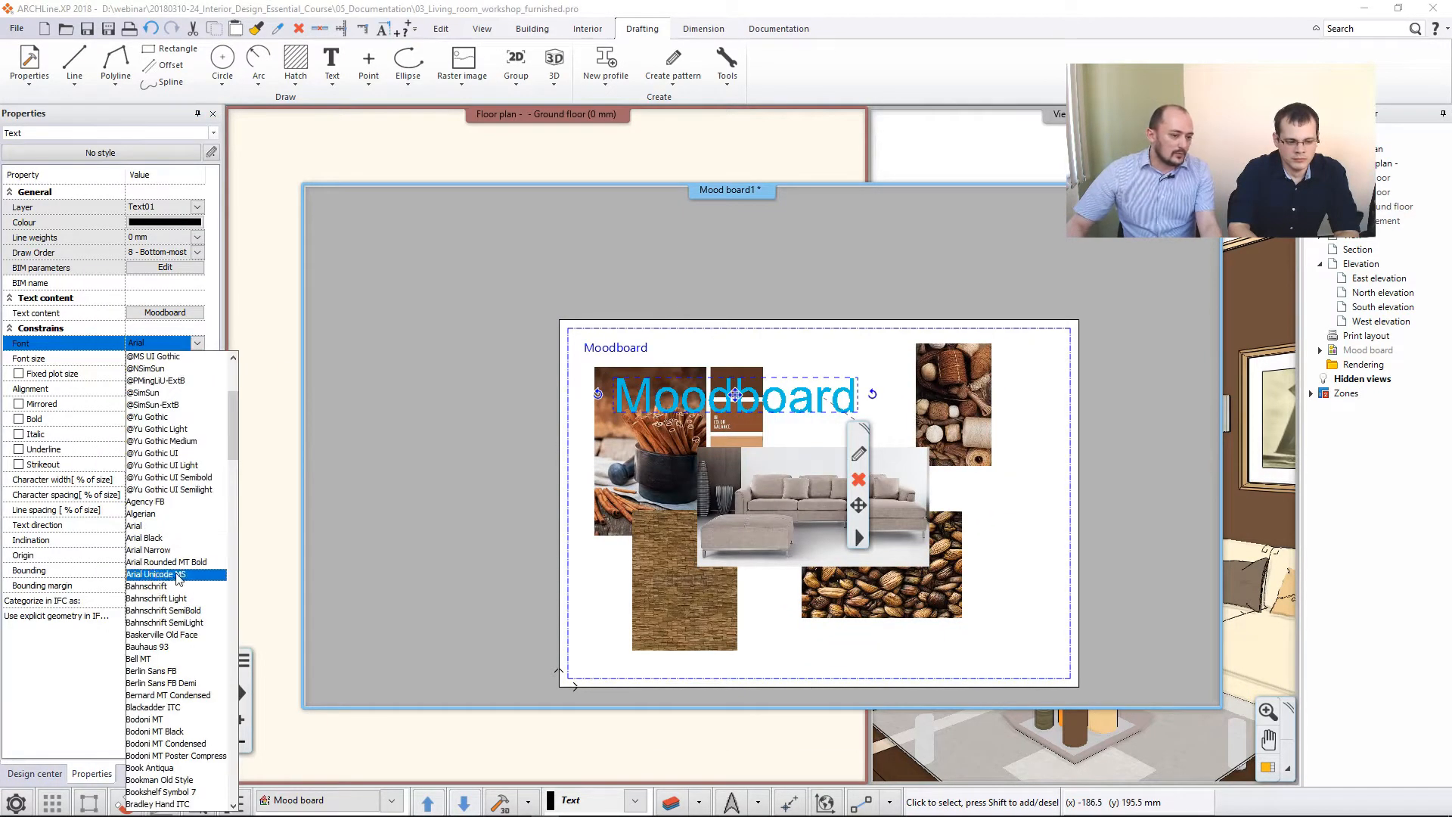
pyautogui.click(177, 719)
pyautogui.press('Escape')
# - Move the Moodboard title right and slightly up so it spans from the color palette to the yarn image
pyautogui.click(790, 408)
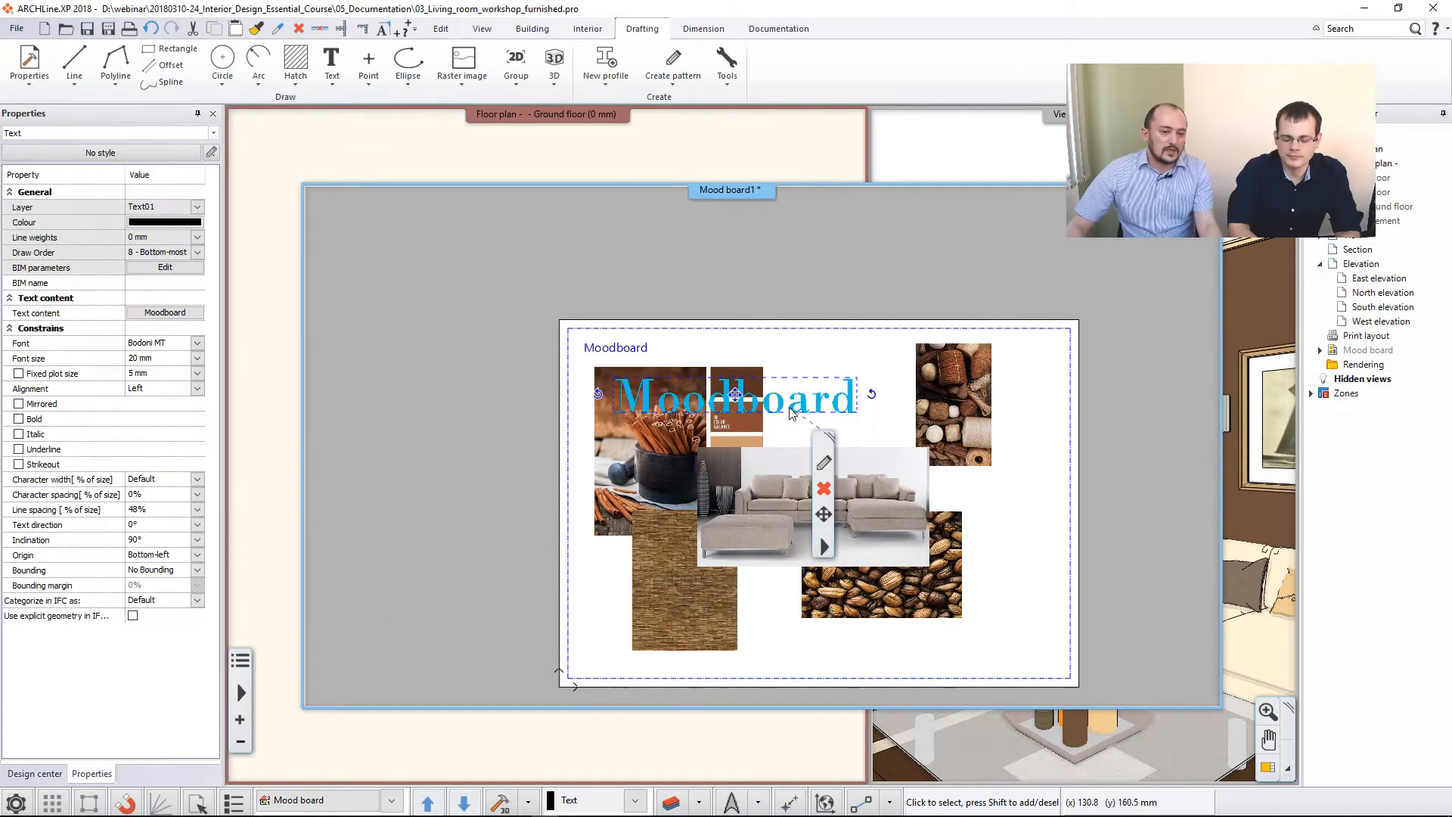
pyautogui.click(737, 395)
pyautogui.click(776, 405)
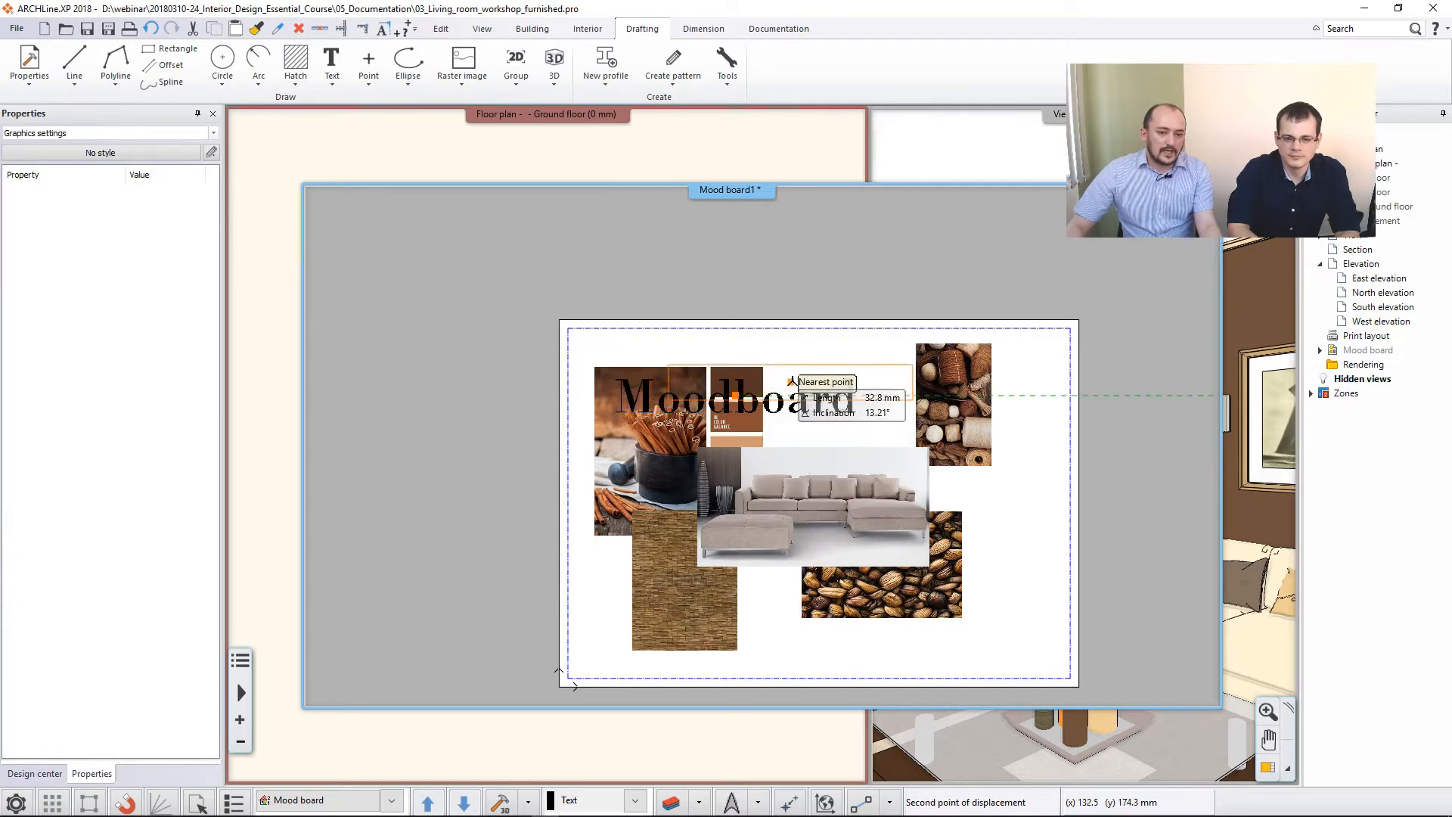
pyautogui.click(803, 374)
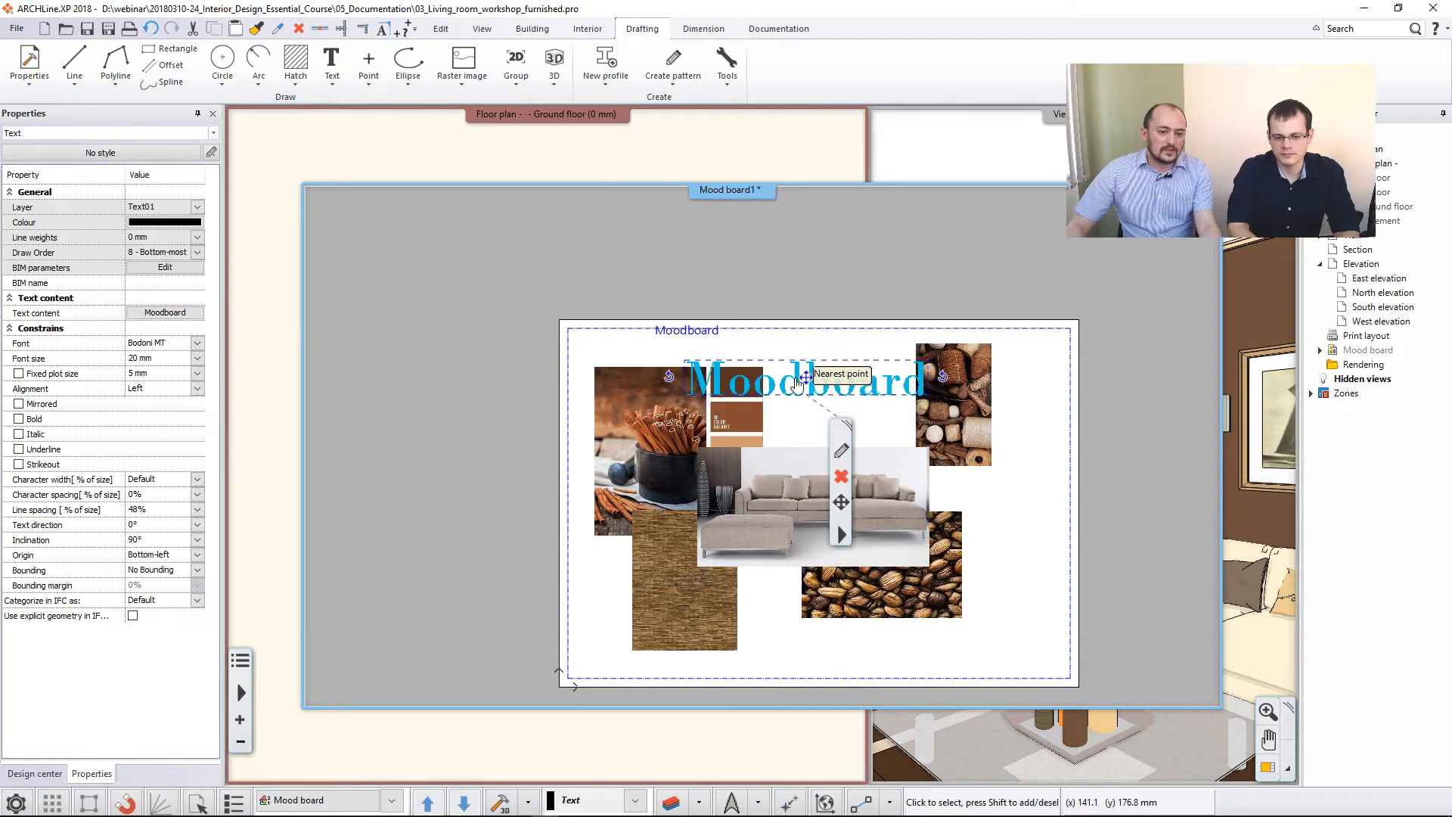
pyautogui.press('Escape')
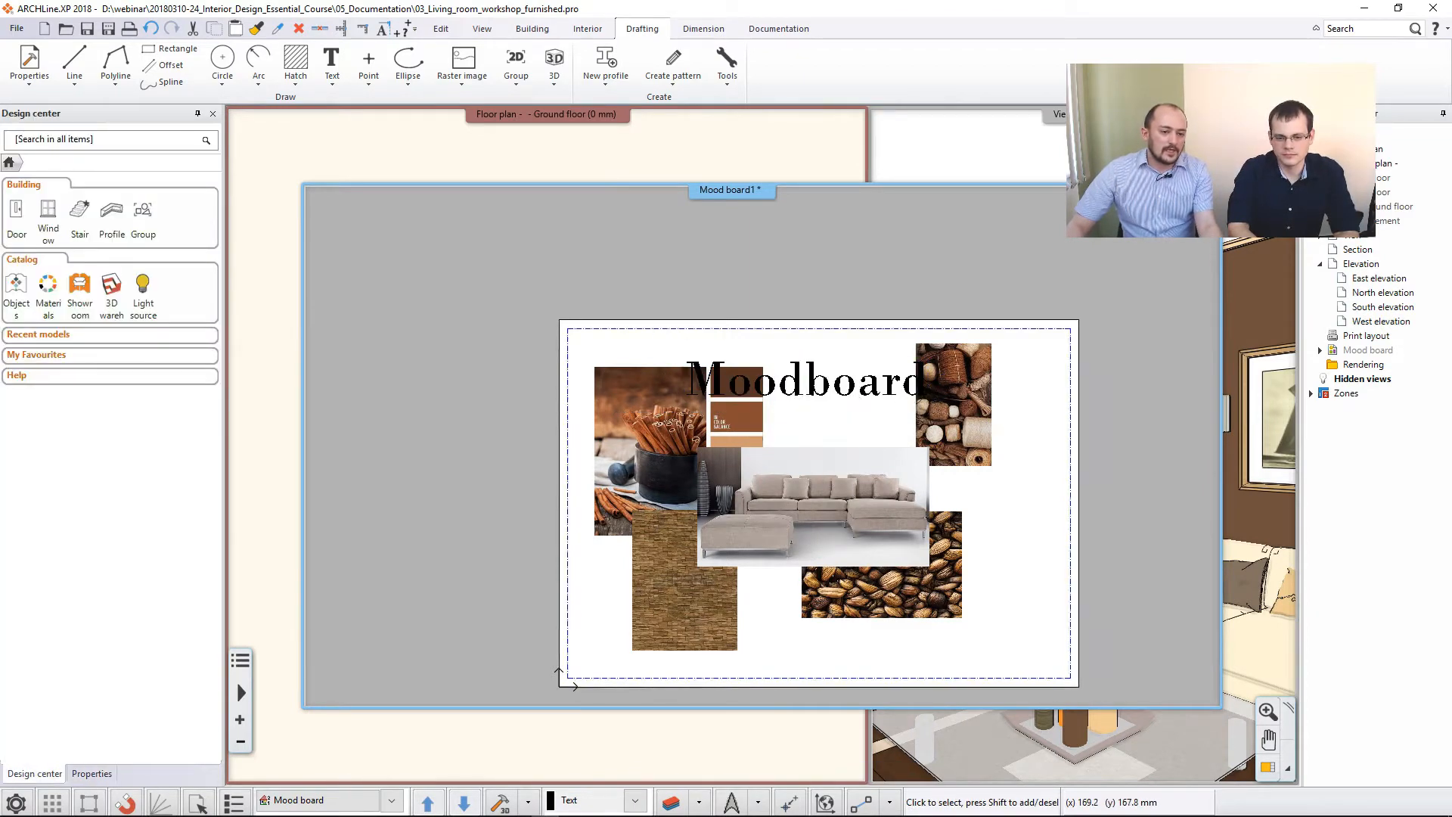
# - Set the Moodboard title's draw order to 1 - Top-most
pyautogui.click(823, 386)
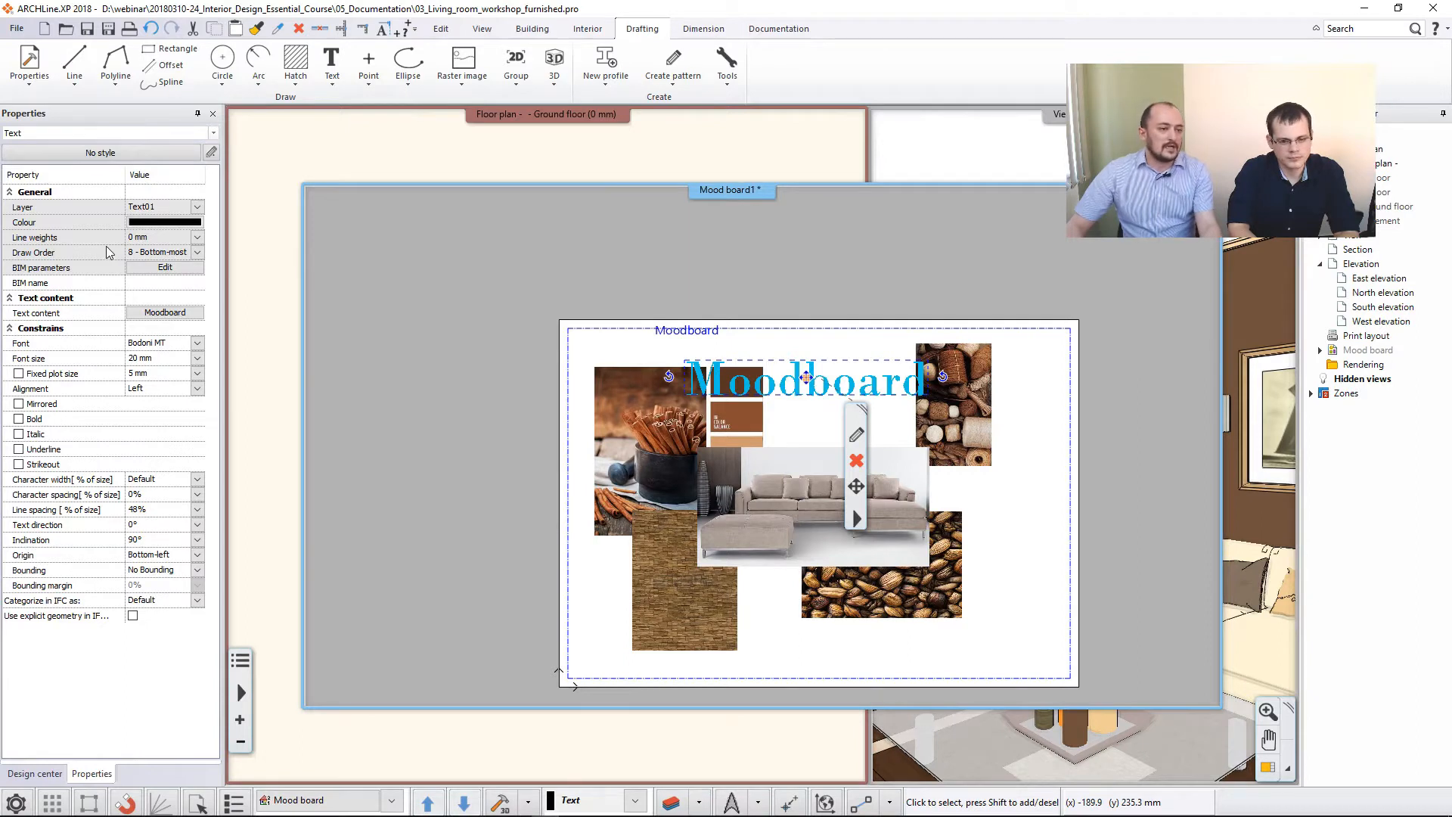
pyautogui.click(198, 252)
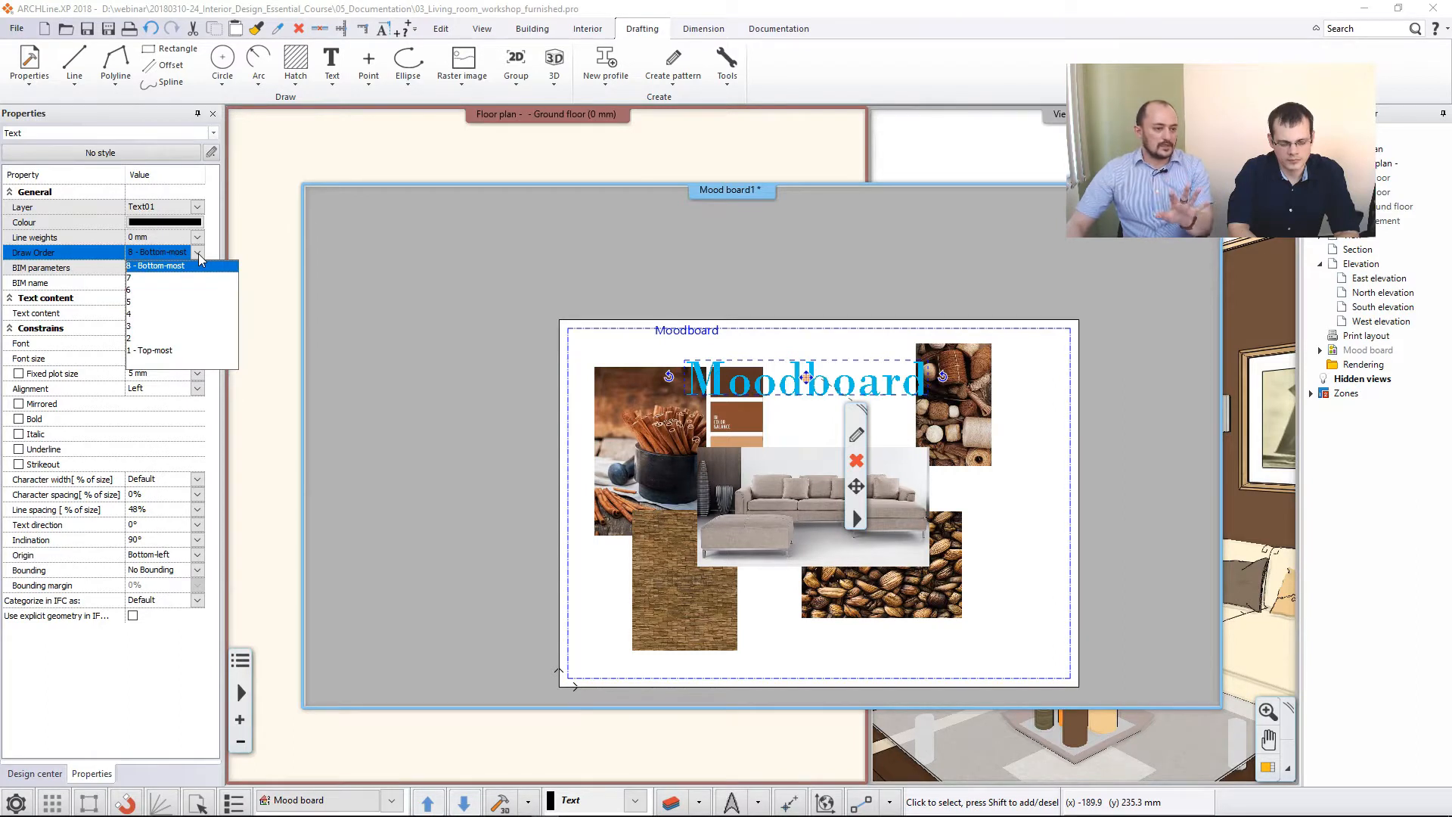
pyautogui.click(151, 351)
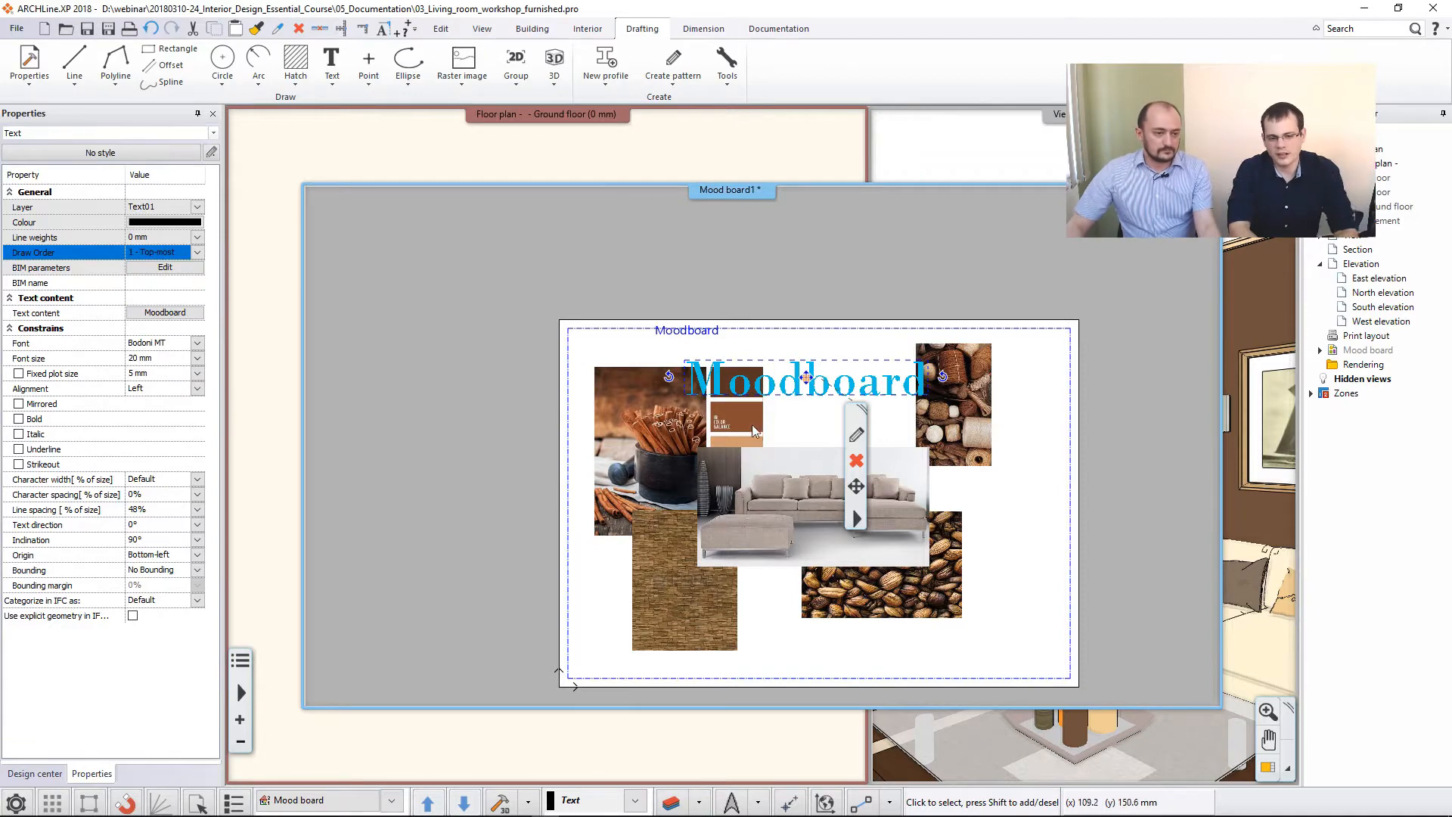
pyautogui.click(827, 432)
# - Move the Moodboard title about 35 mm left and slightly up, across the tops of the cinnamon and color palette image
pyautogui.scroll(2, 826, 431)
pyautogui.click(789, 408)
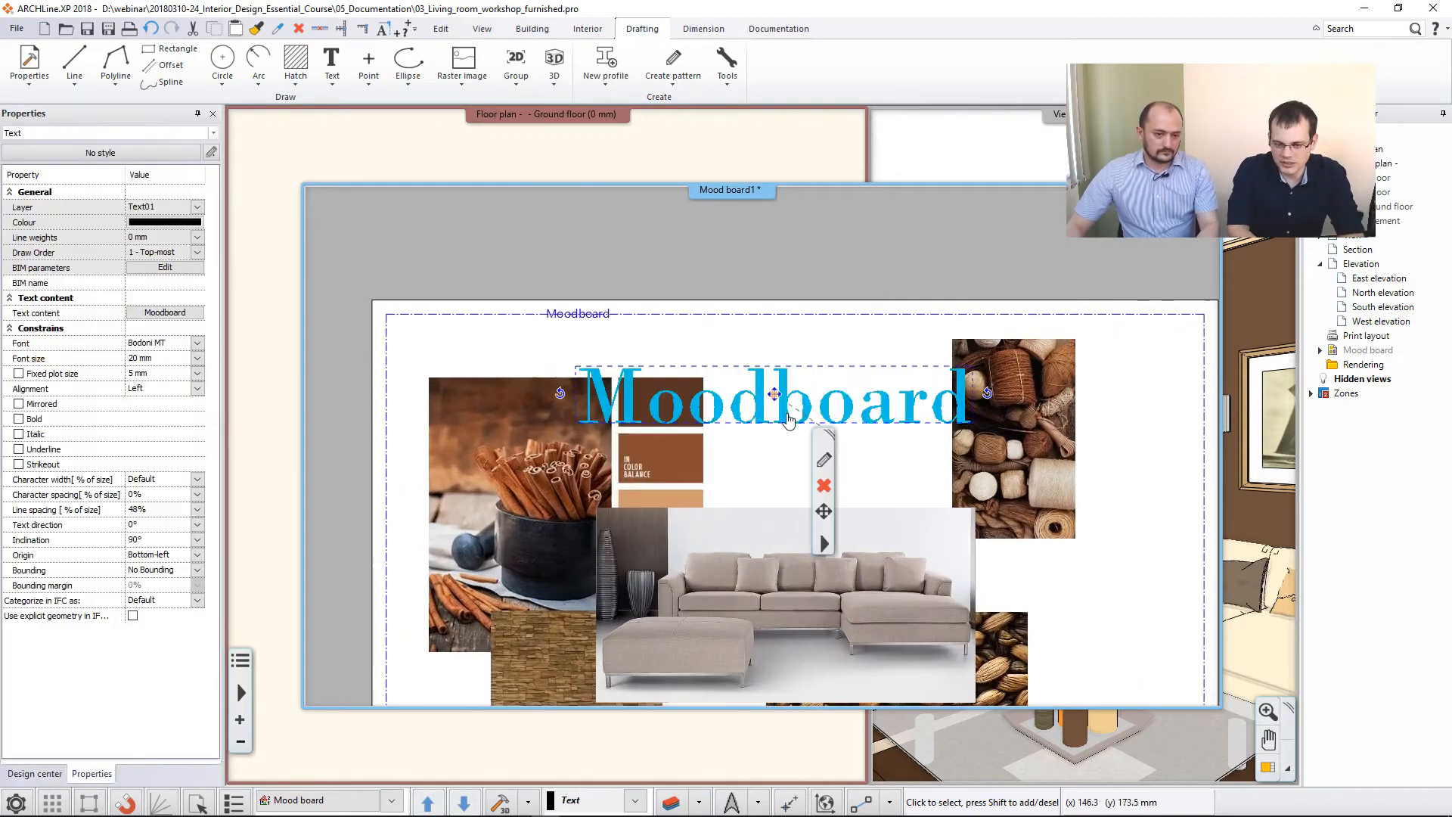
pyautogui.click(779, 398)
pyautogui.click(812, 406)
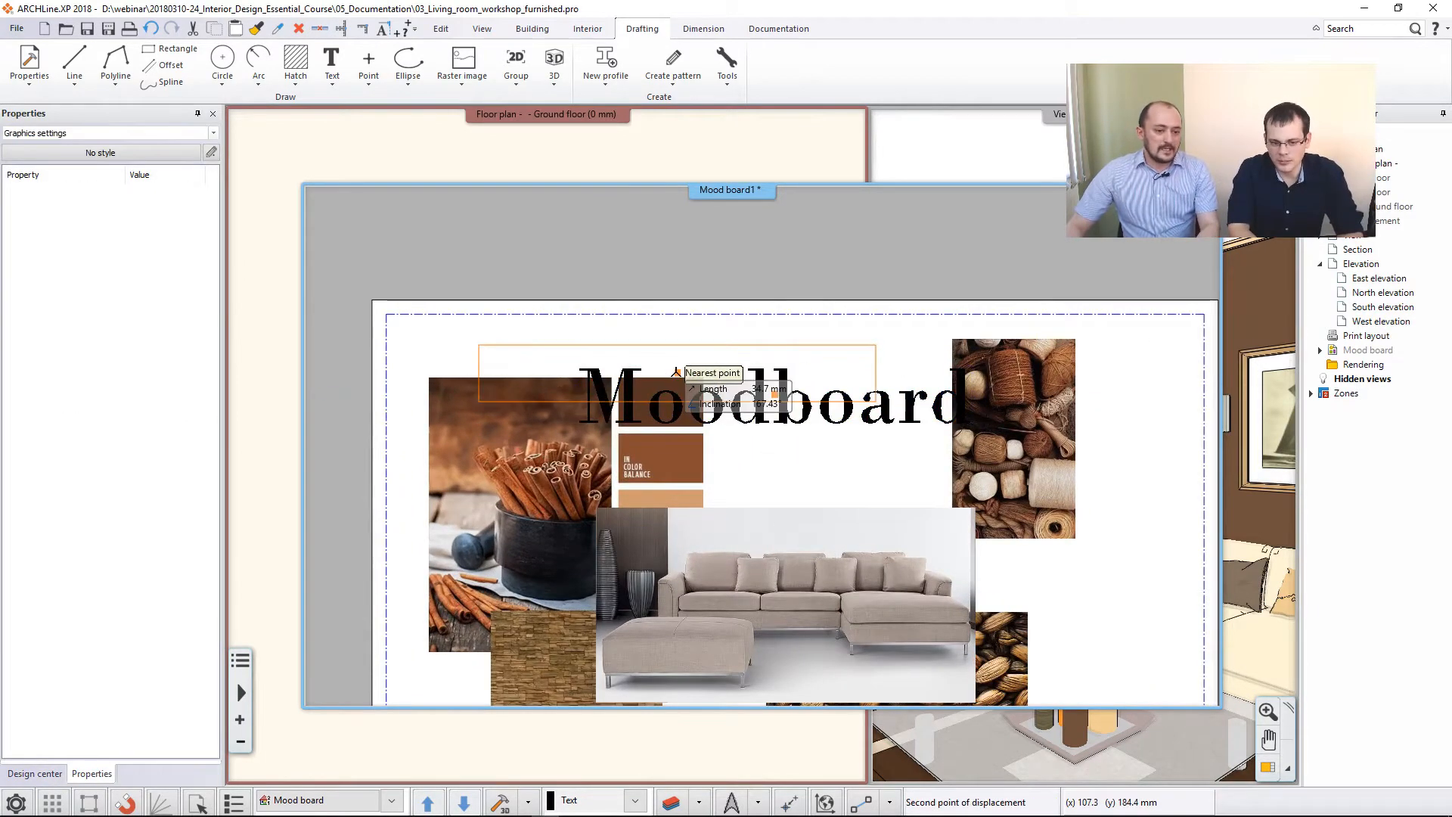
pyautogui.click(678, 374)
pyautogui.click(810, 470)
pyautogui.scroll(-2, 787, 464)
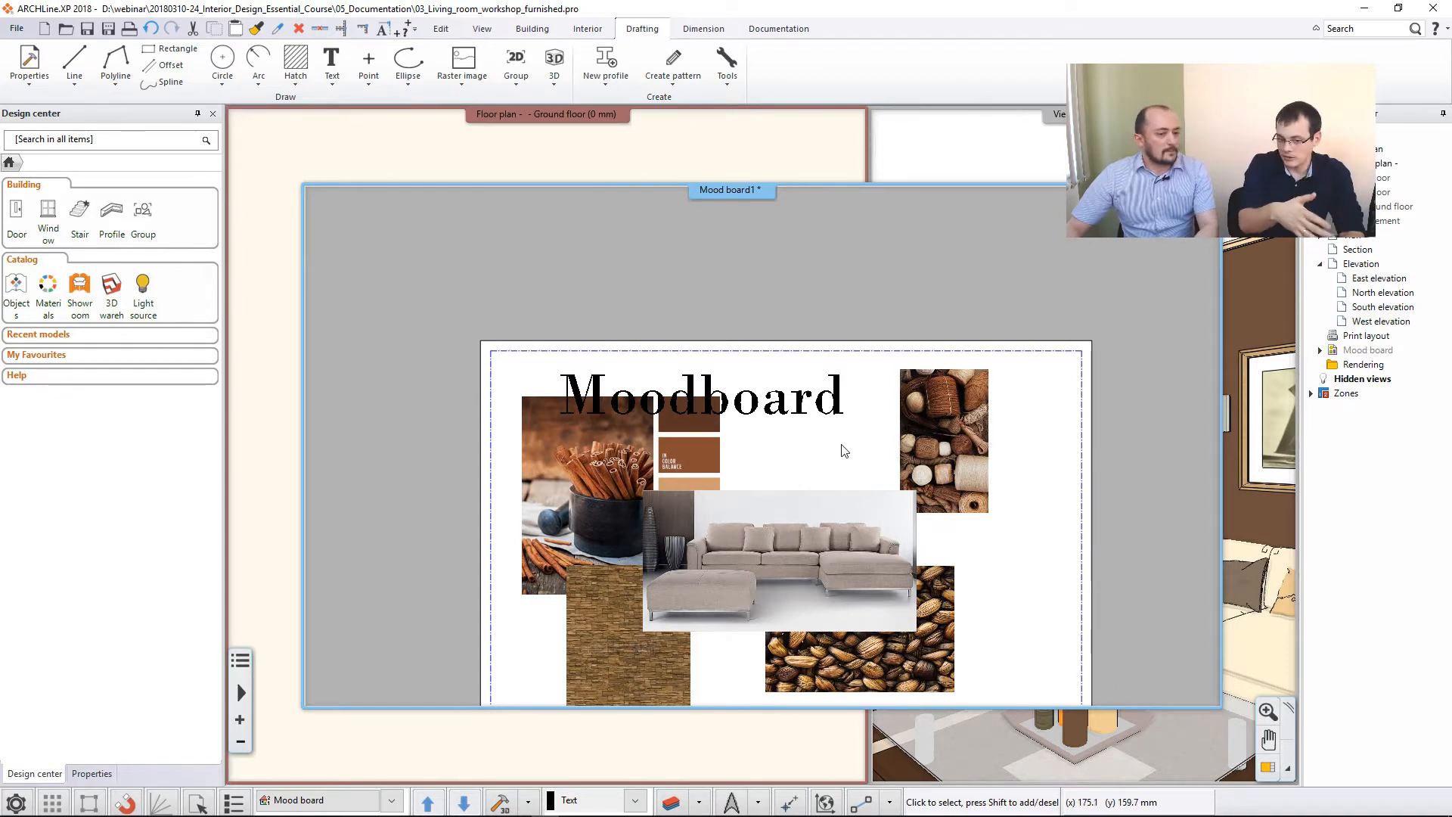
# - Rotate the wall.jpg material image below the cinnamon picture by 90 degrees counterclockwise
pyautogui.scroll(-1, 832, 447)
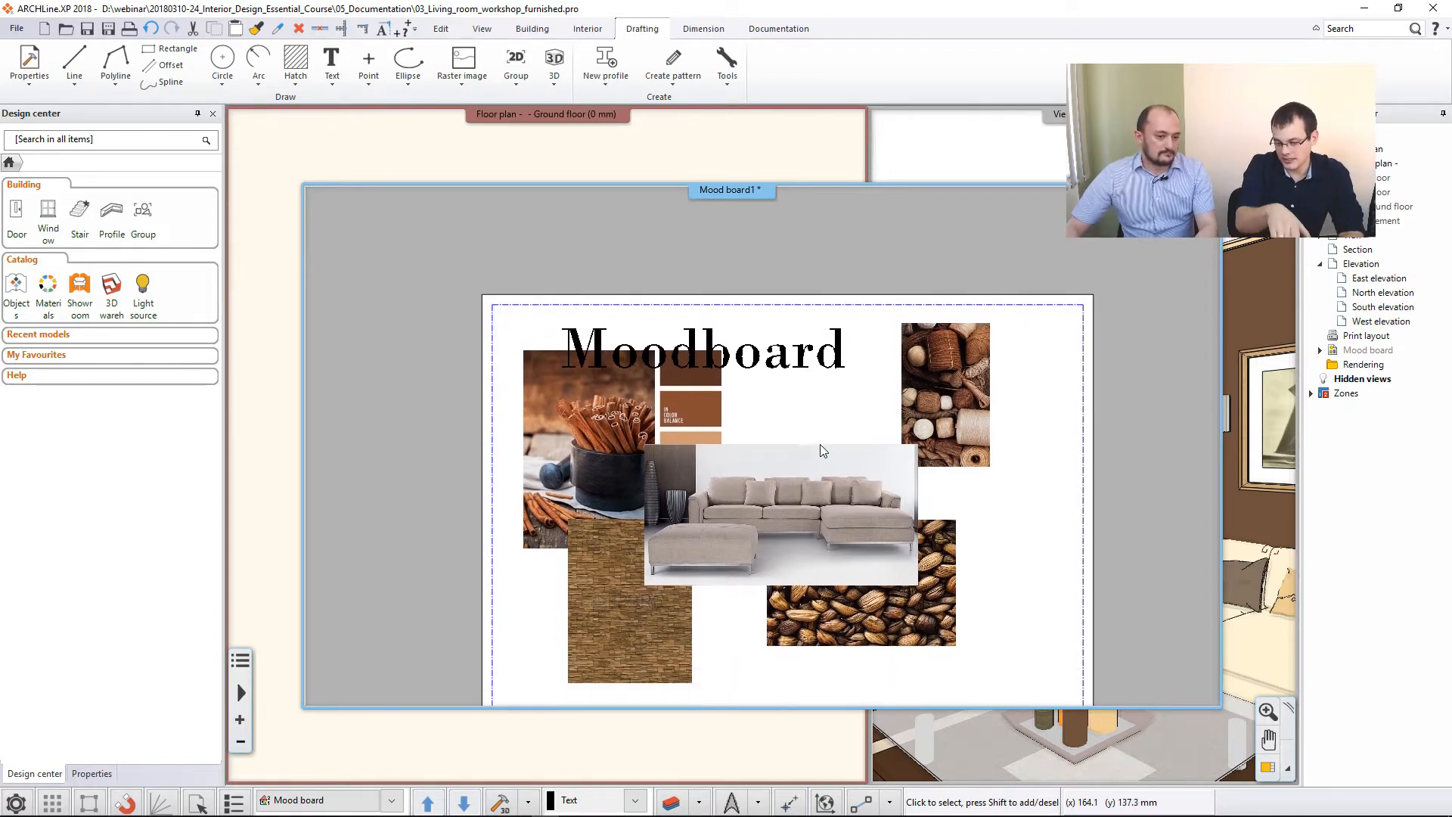
pyautogui.click(673, 640)
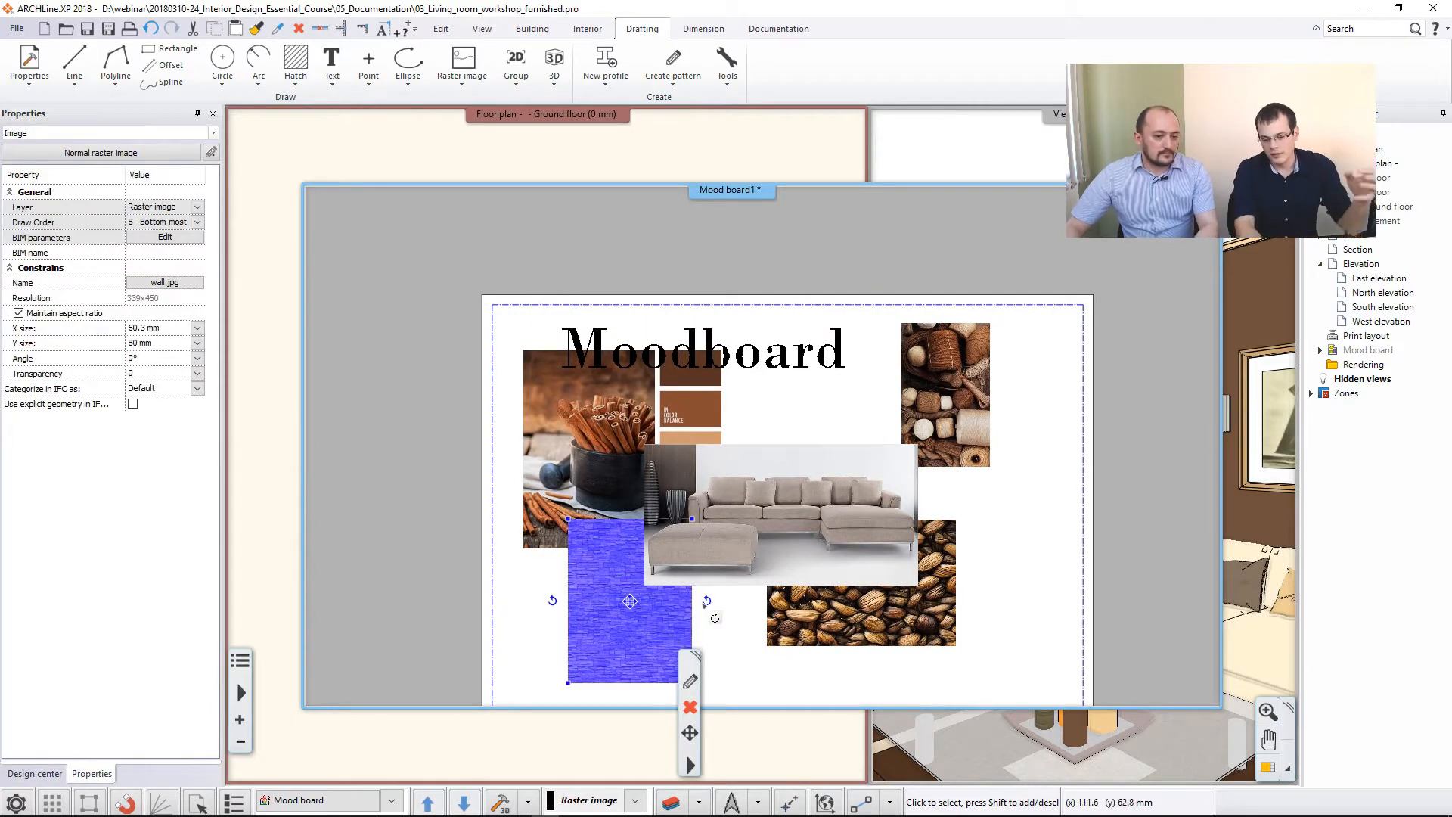
pyautogui.moveTo(707, 602)
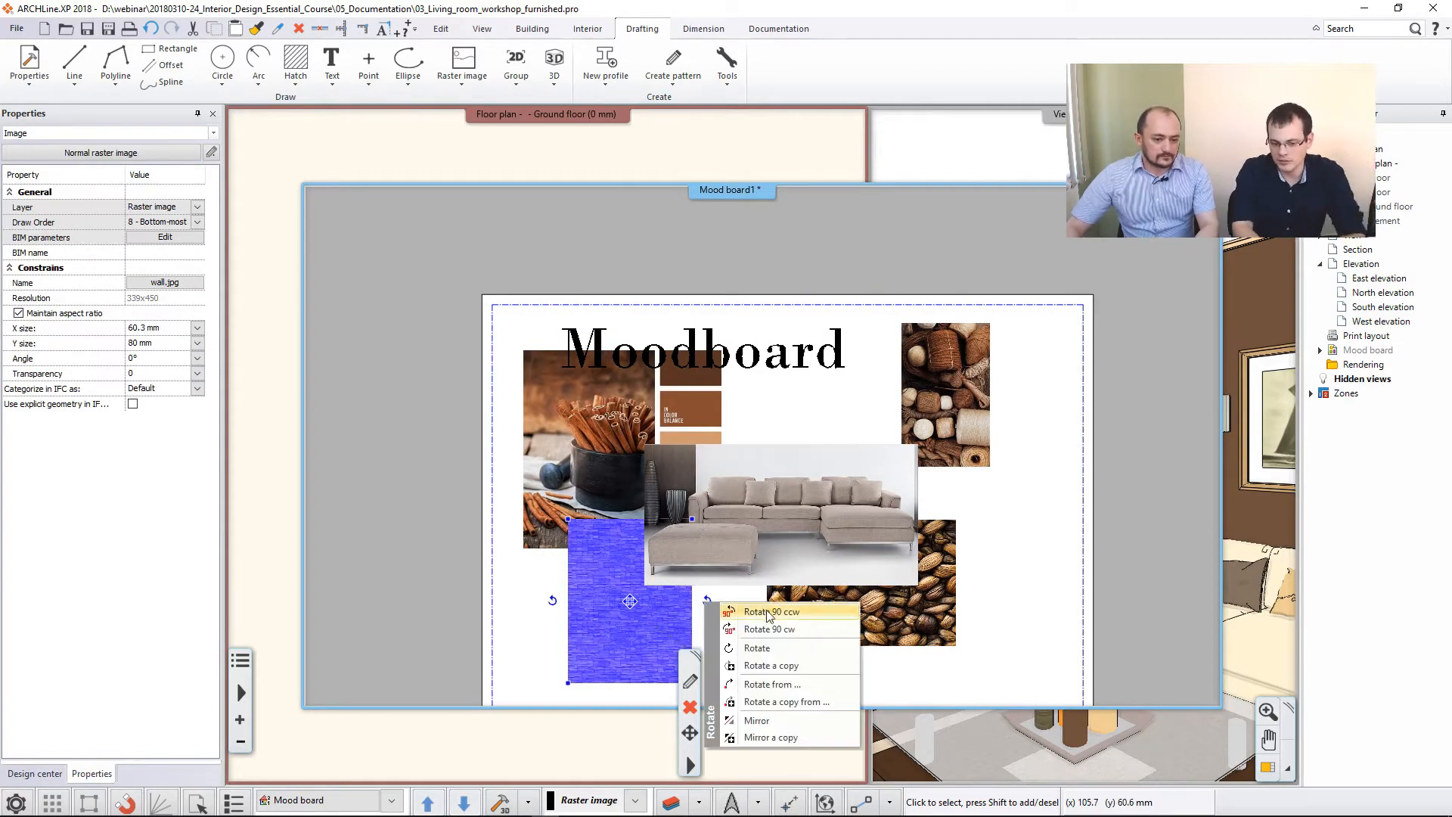
pyautogui.click(769, 612)
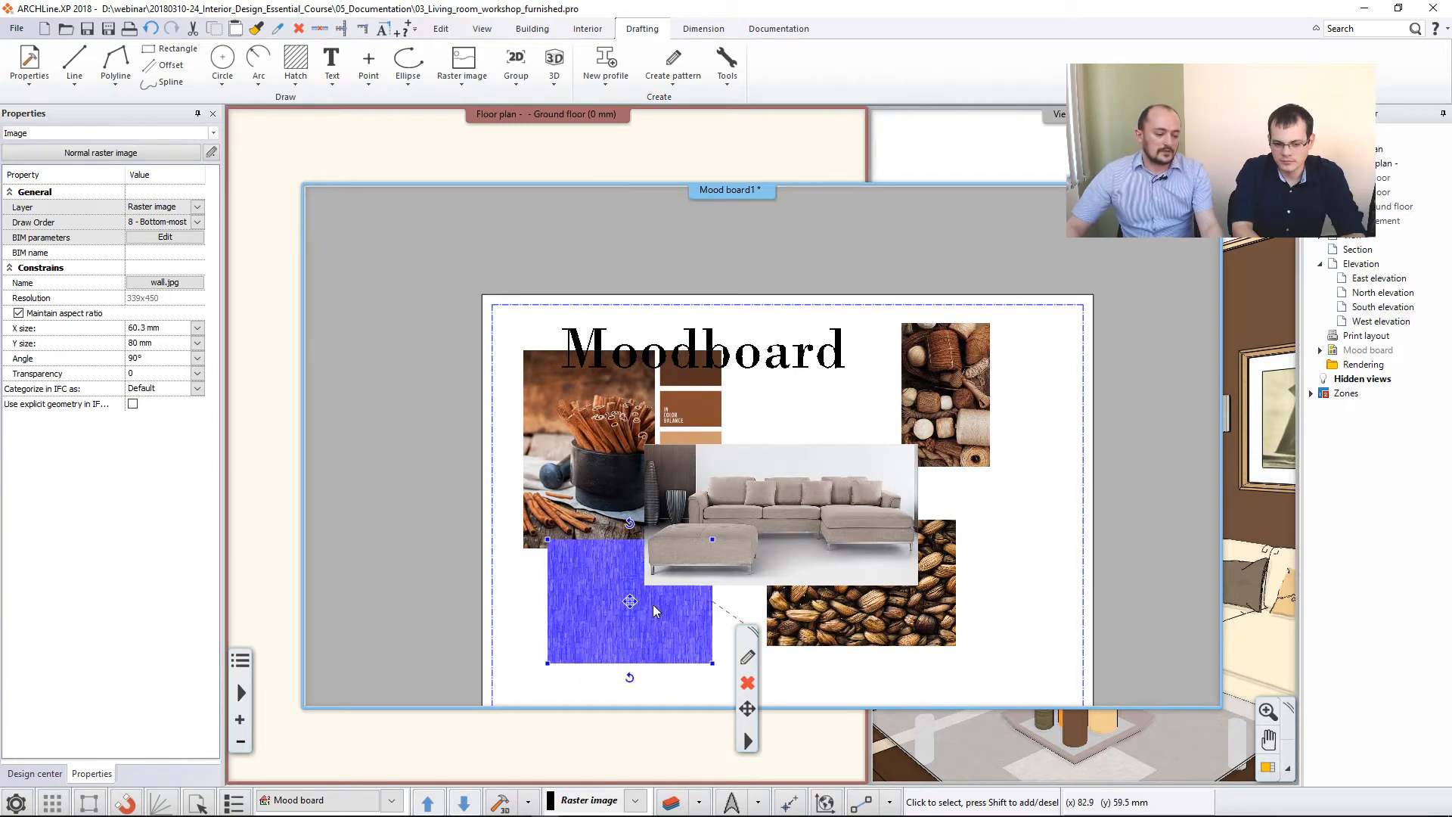
pyautogui.press('Escape')
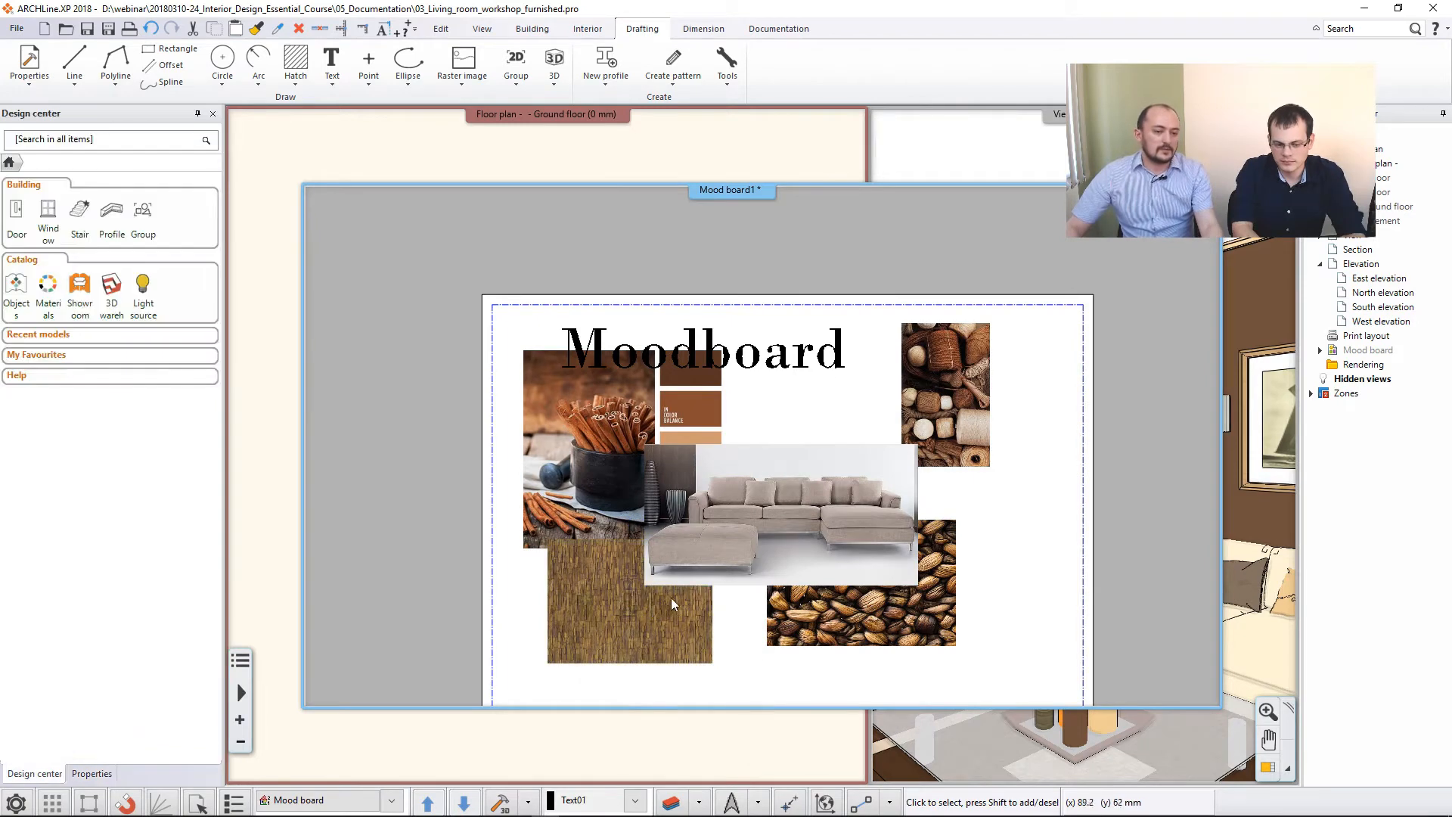
# - Find the material of the dark wood floor tiling from the living room's 3D view
pyautogui.click(1254, 394)
pyautogui.click(1260, 768)
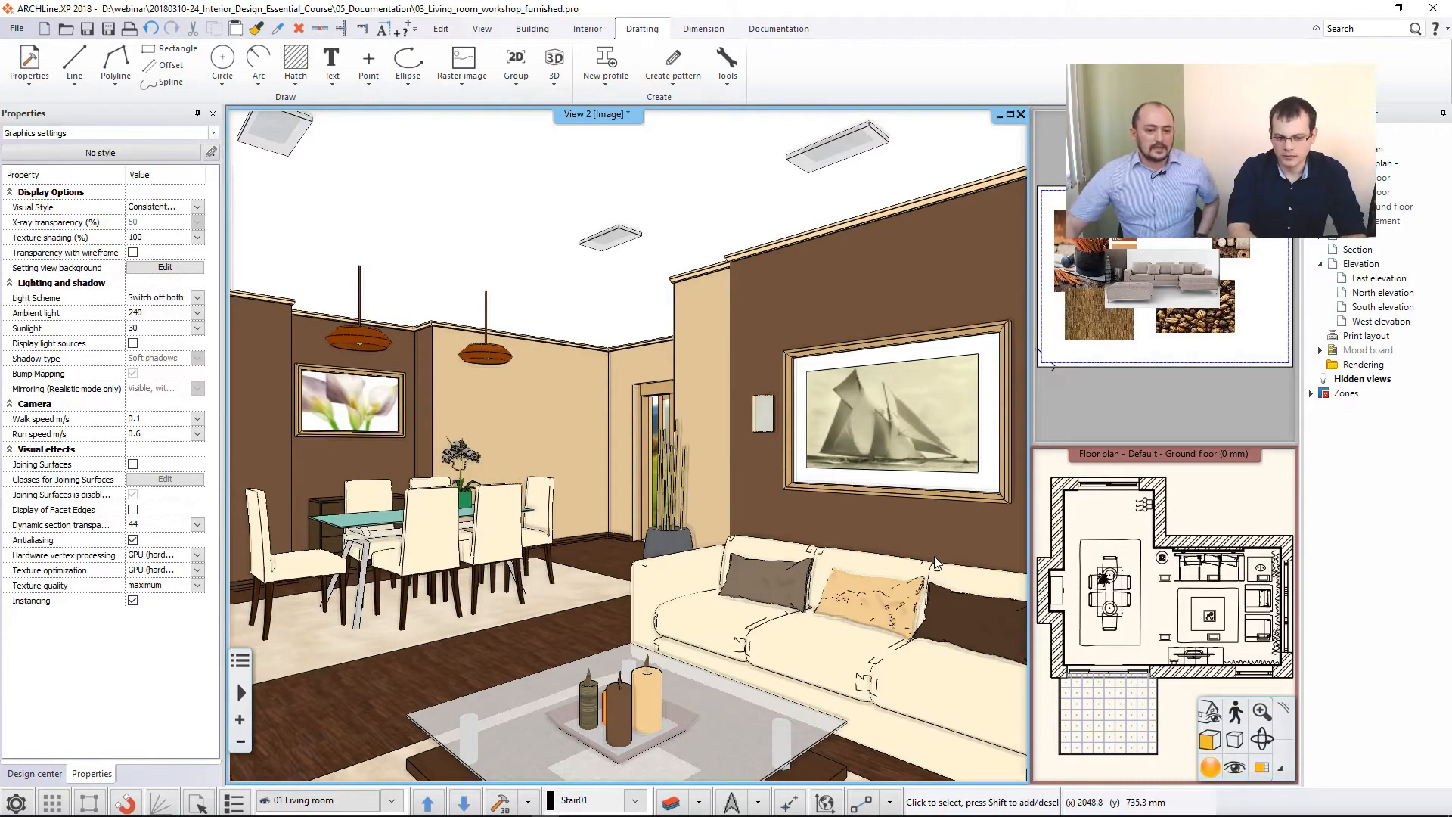
pyautogui.scroll(4, 446, 463)
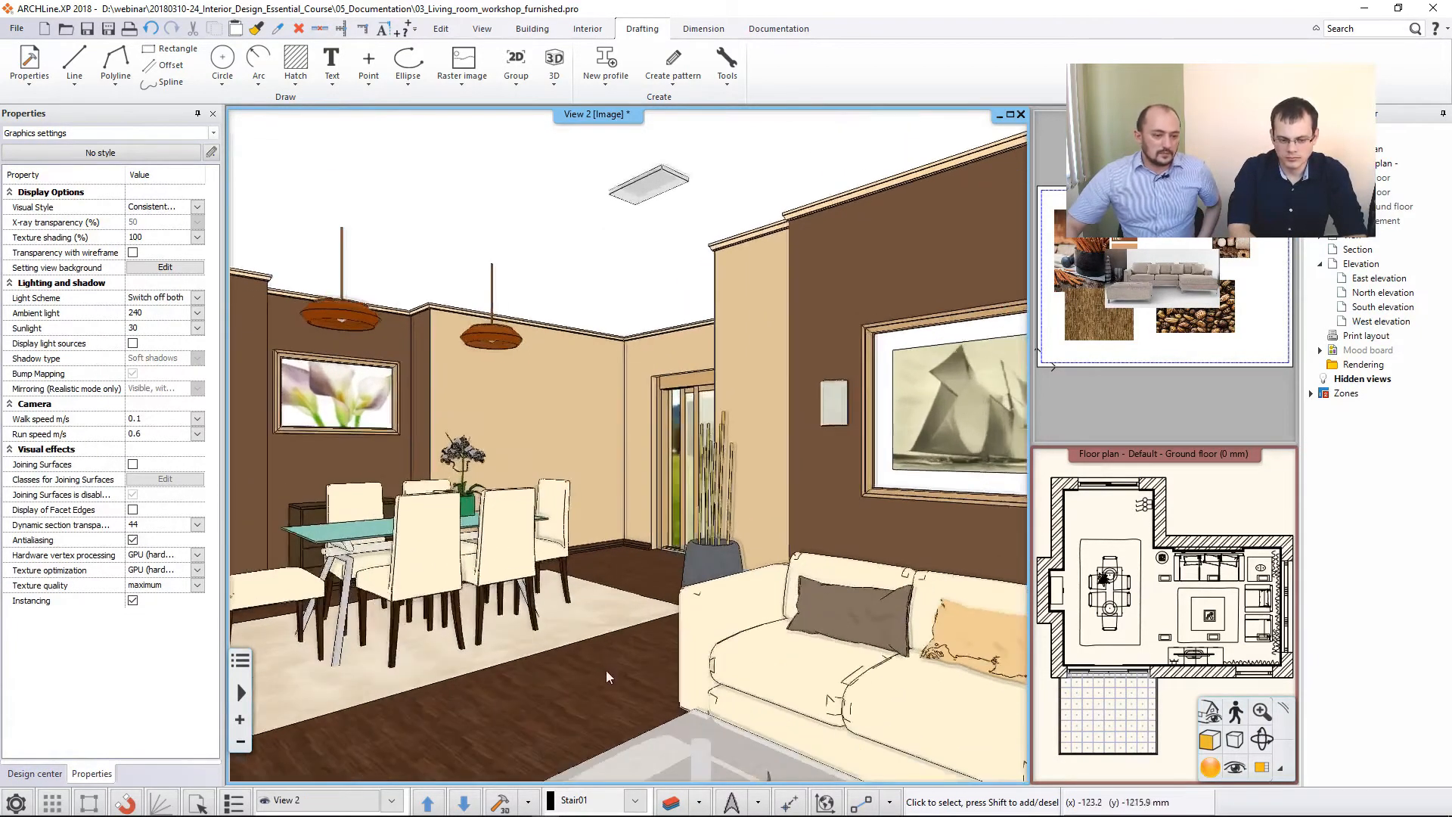
pyautogui.scroll(1, 605, 669)
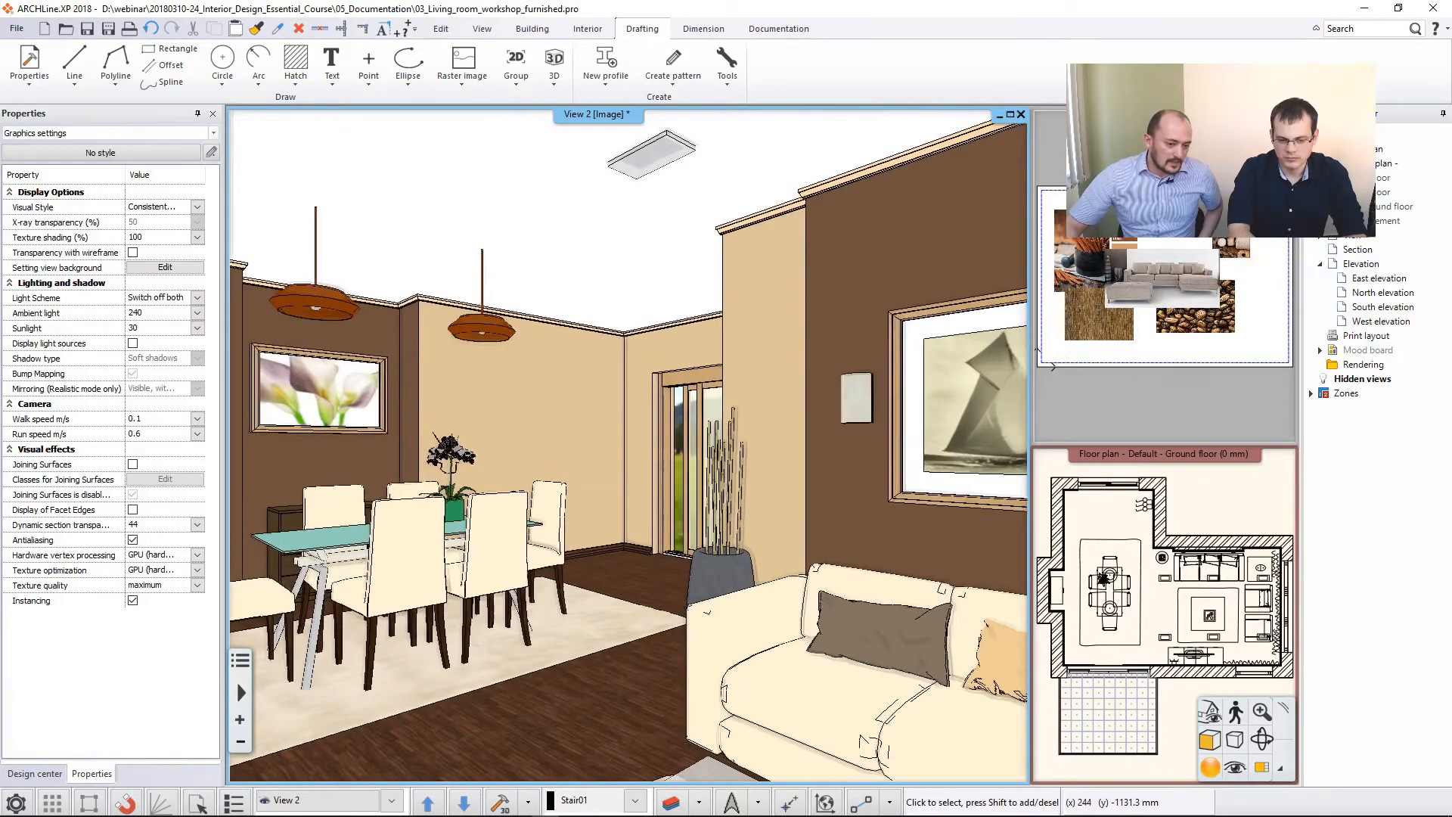
pyautogui.scroll(1, 647, 678)
pyautogui.rightClick(648, 678)
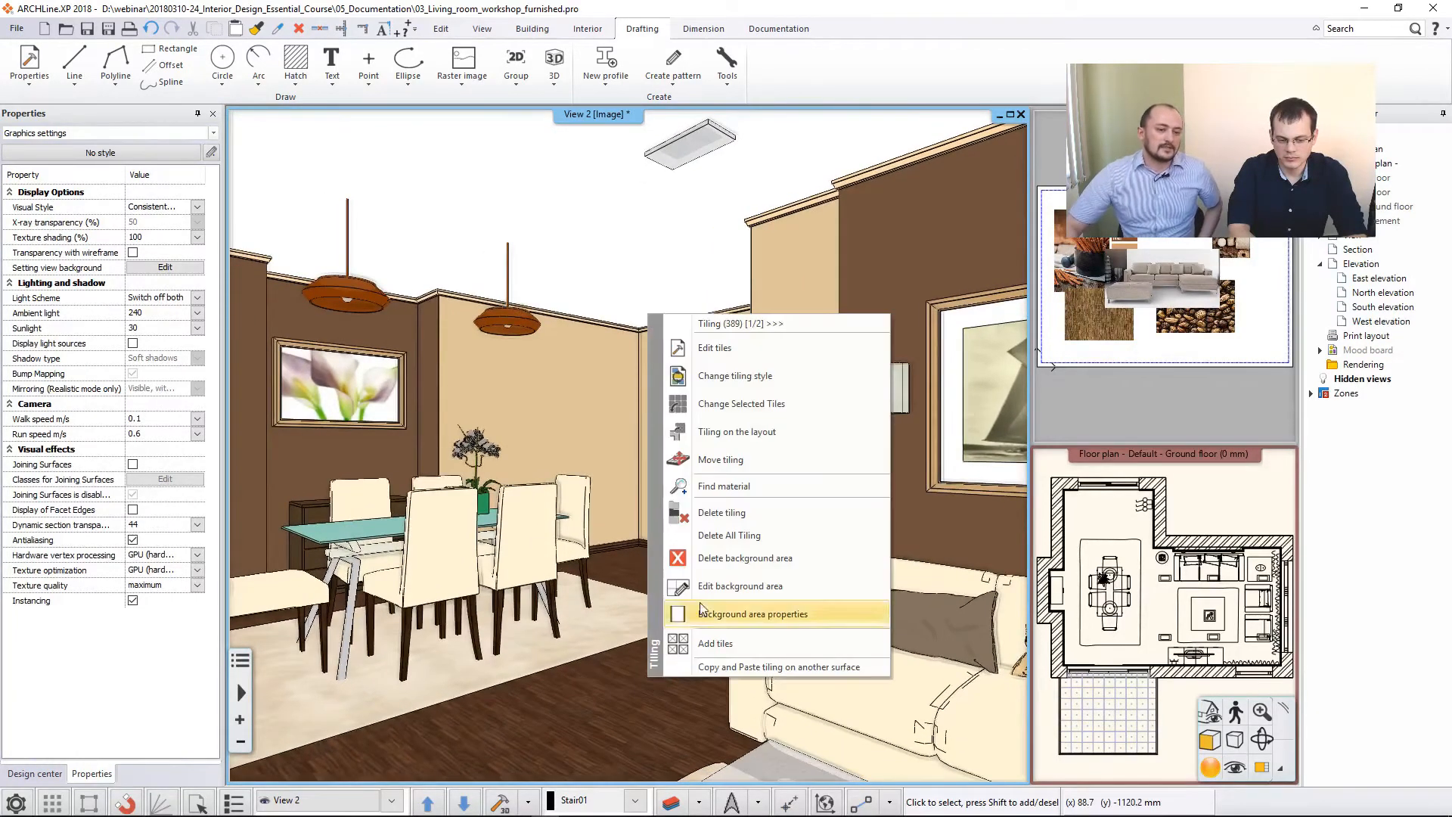
pyautogui.click(728, 485)
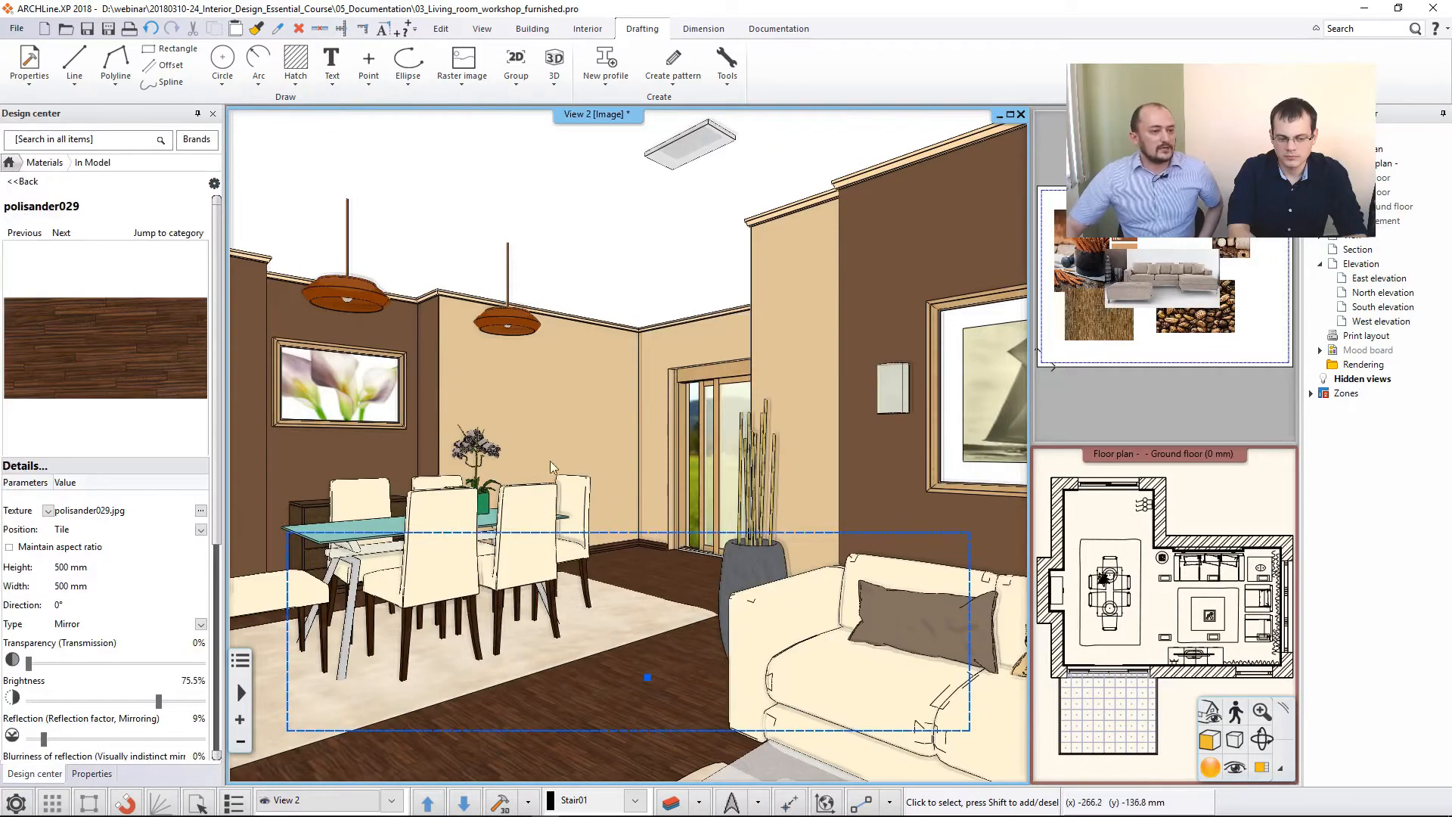
# - Insert the polisander029 floor material on the mood board as a raster image about 43 mm wide, right of the coffee beans
pyautogui.doubleClick(1131, 256)
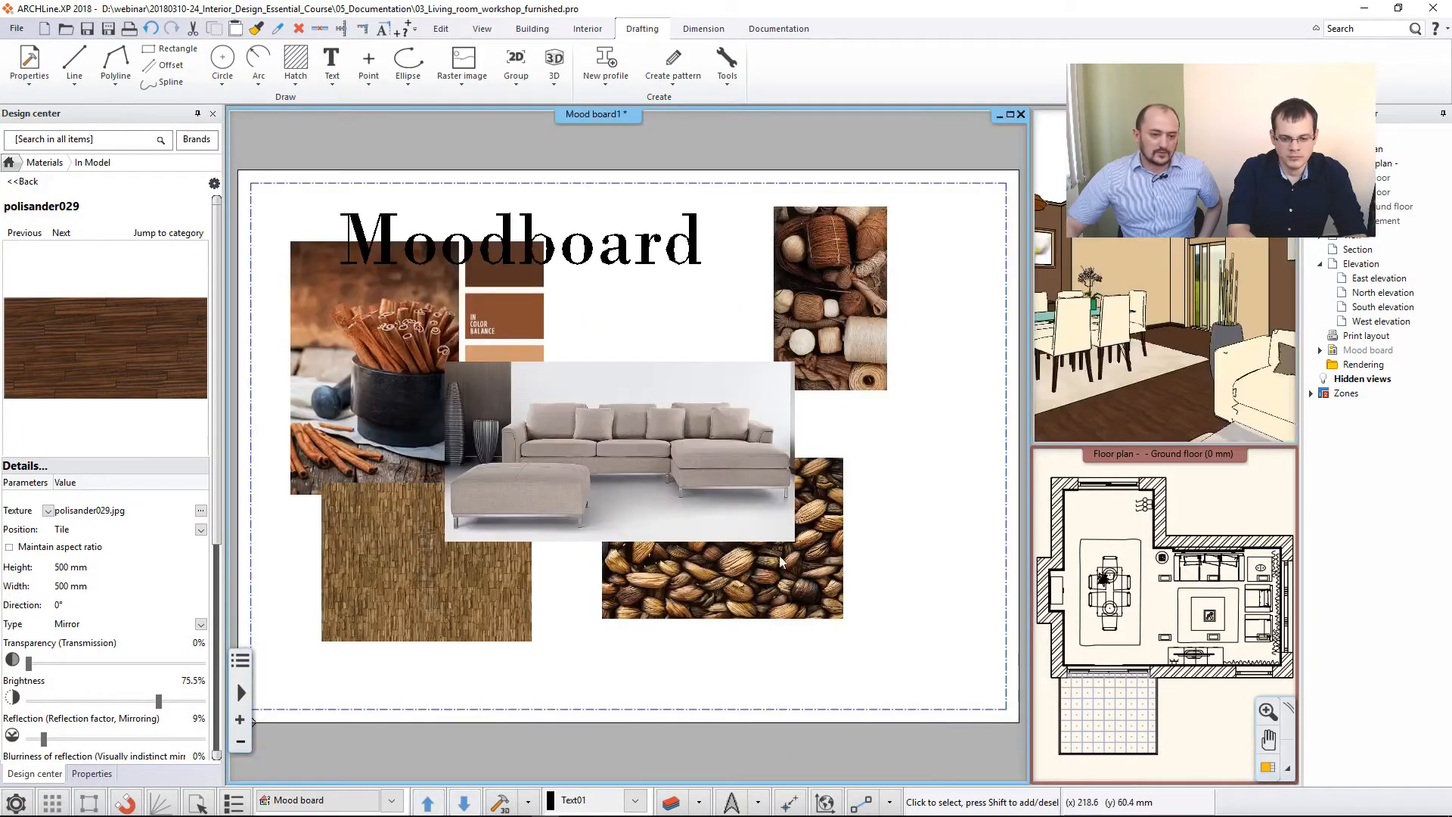
pyautogui.moveTo(81, 352); pyautogui.dragTo(867, 503)
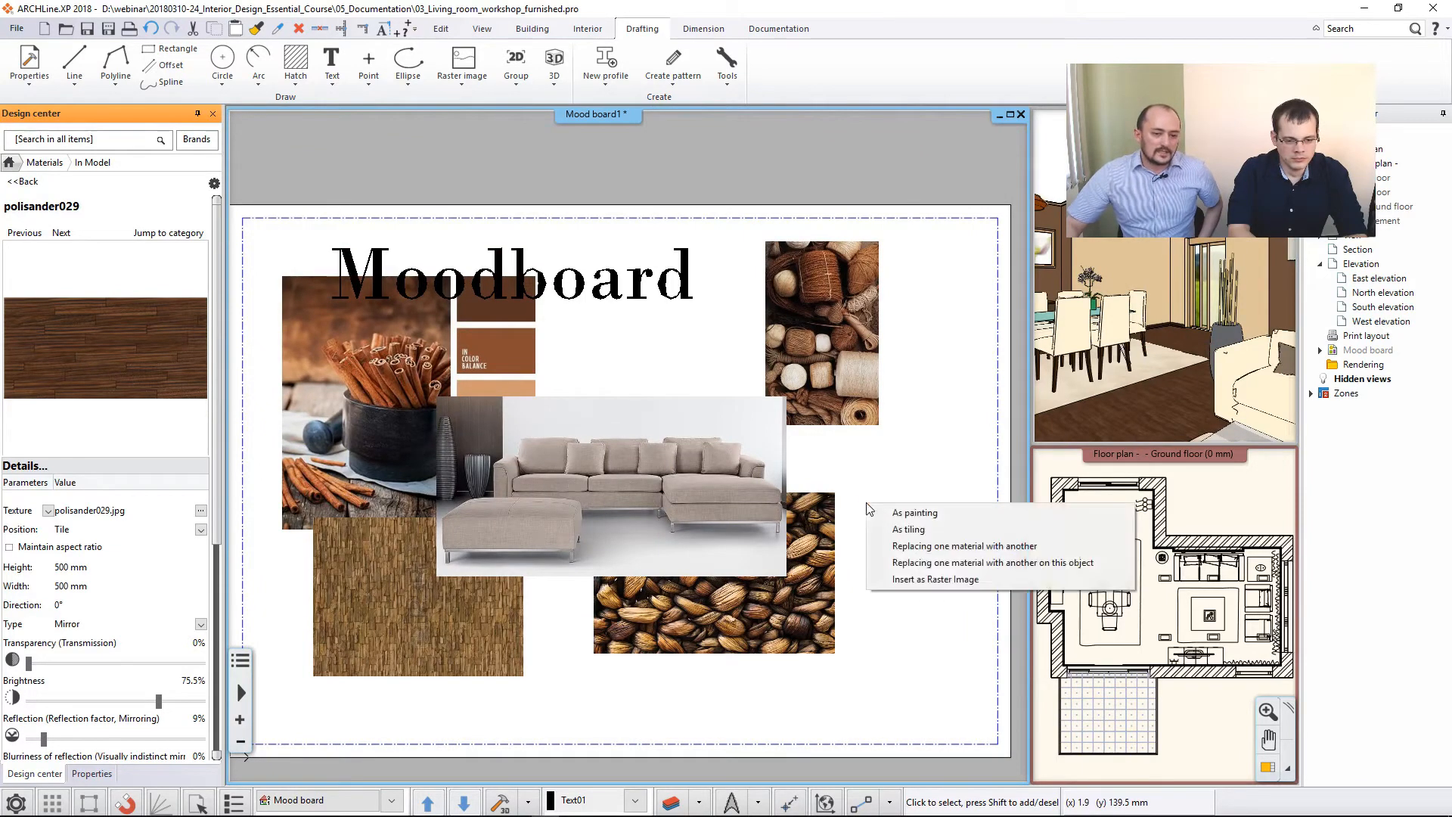
pyautogui.click(903, 580)
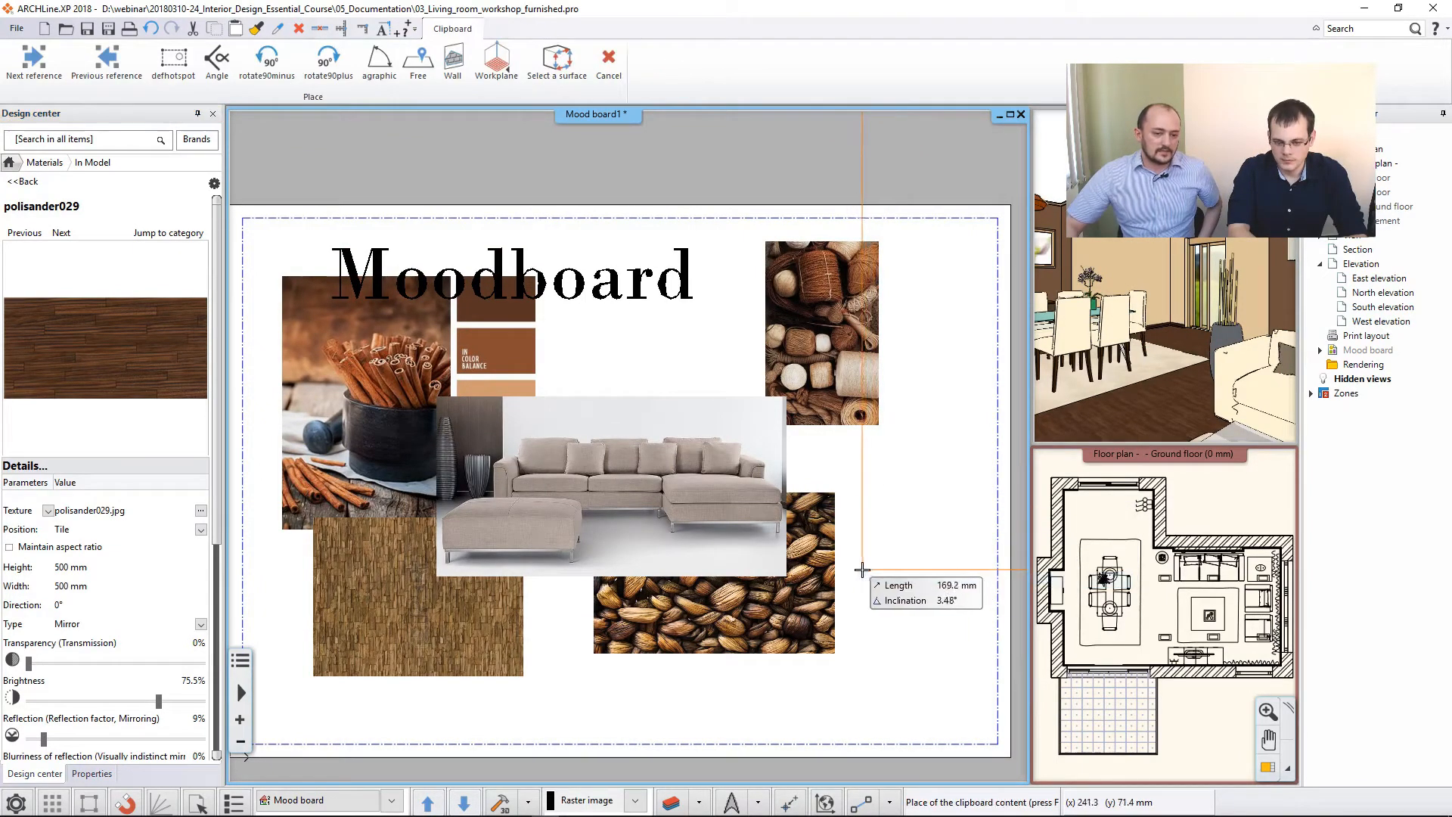
pyautogui.click(969, 510)
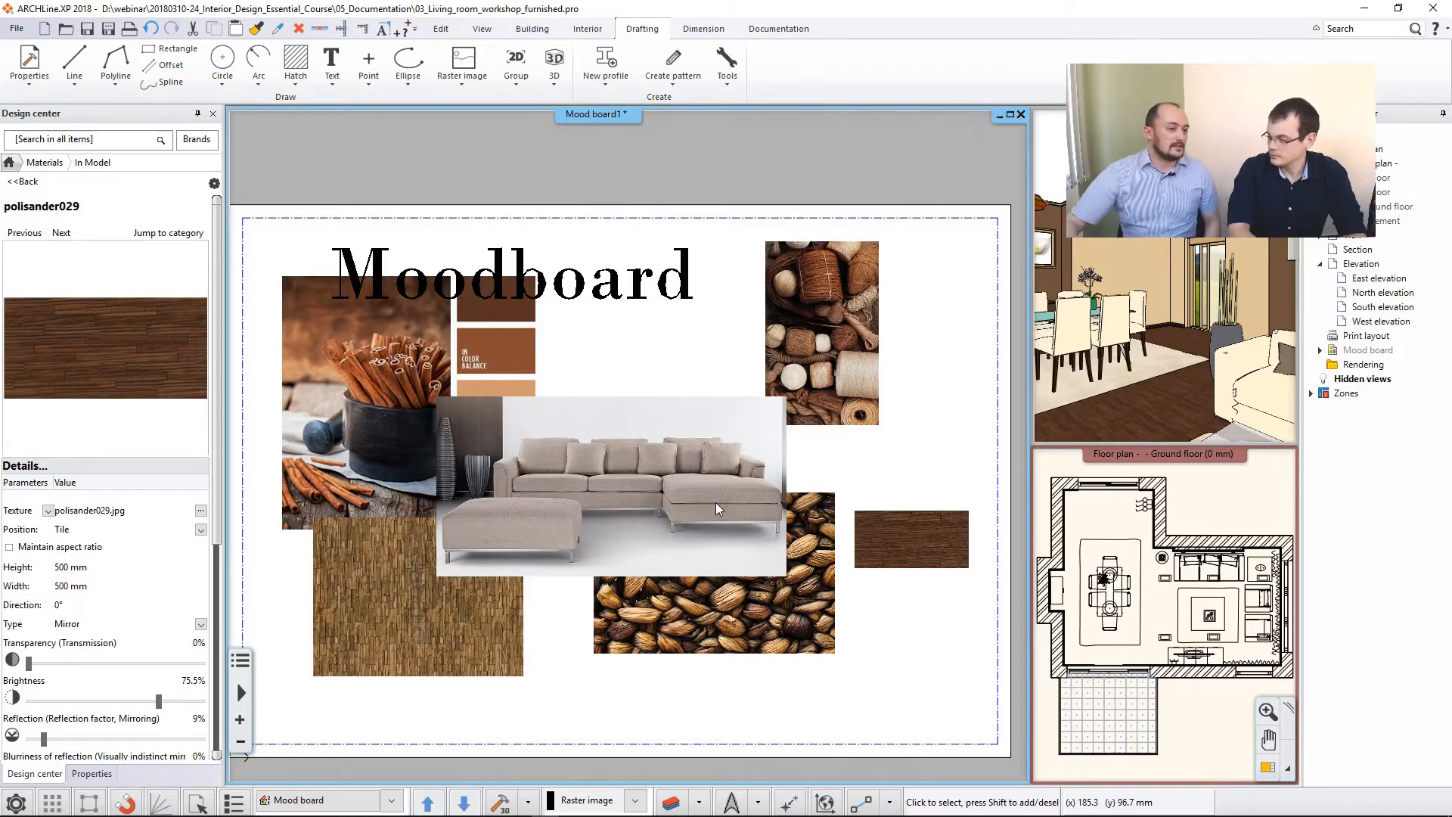
# - Move the Moodboard title about 15 mm to the right and slightly up
pyautogui.scroll(2, 536, 326)
pyautogui.click(600, 378)
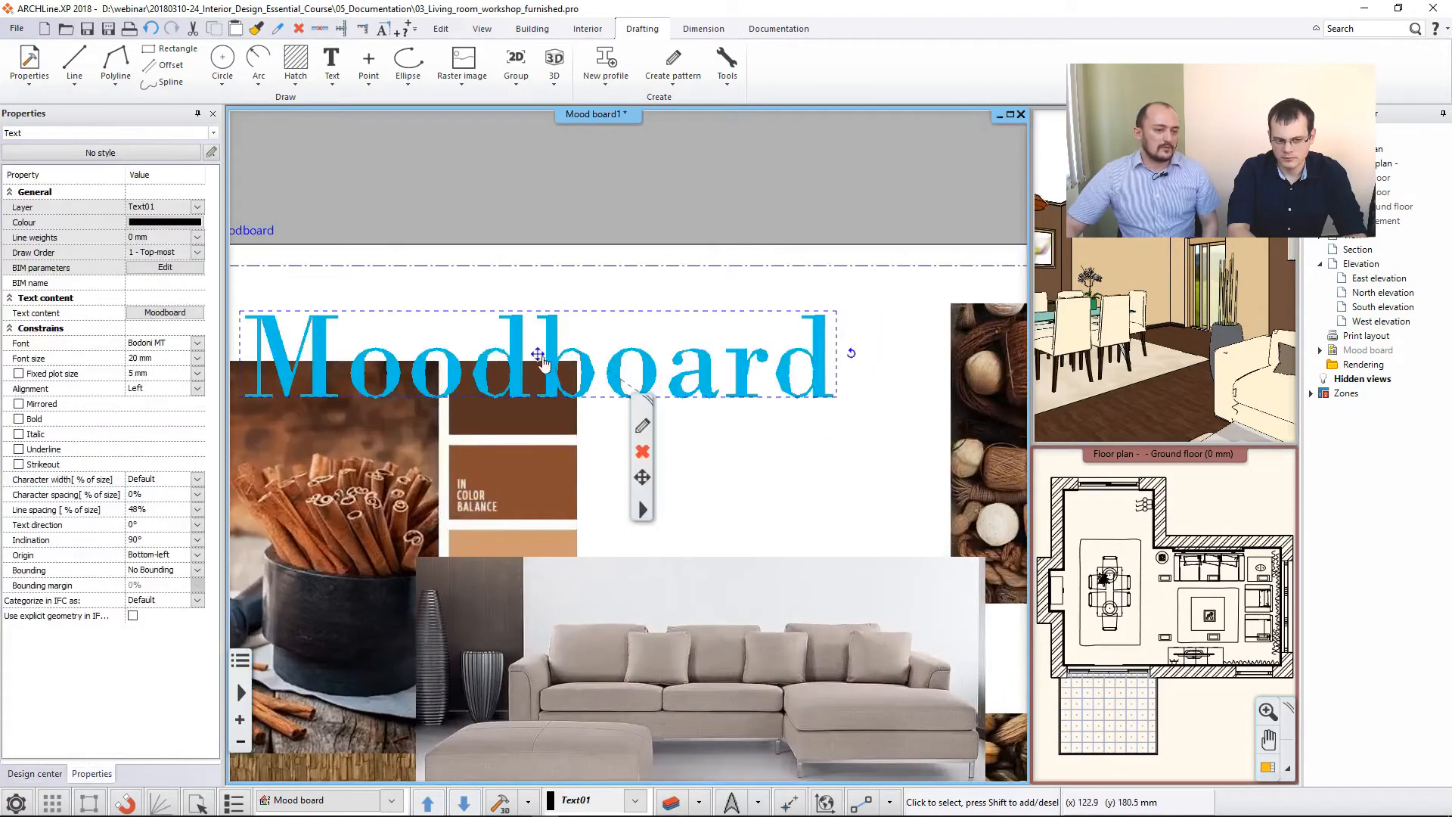
pyautogui.click(538, 354)
pyautogui.click(583, 385)
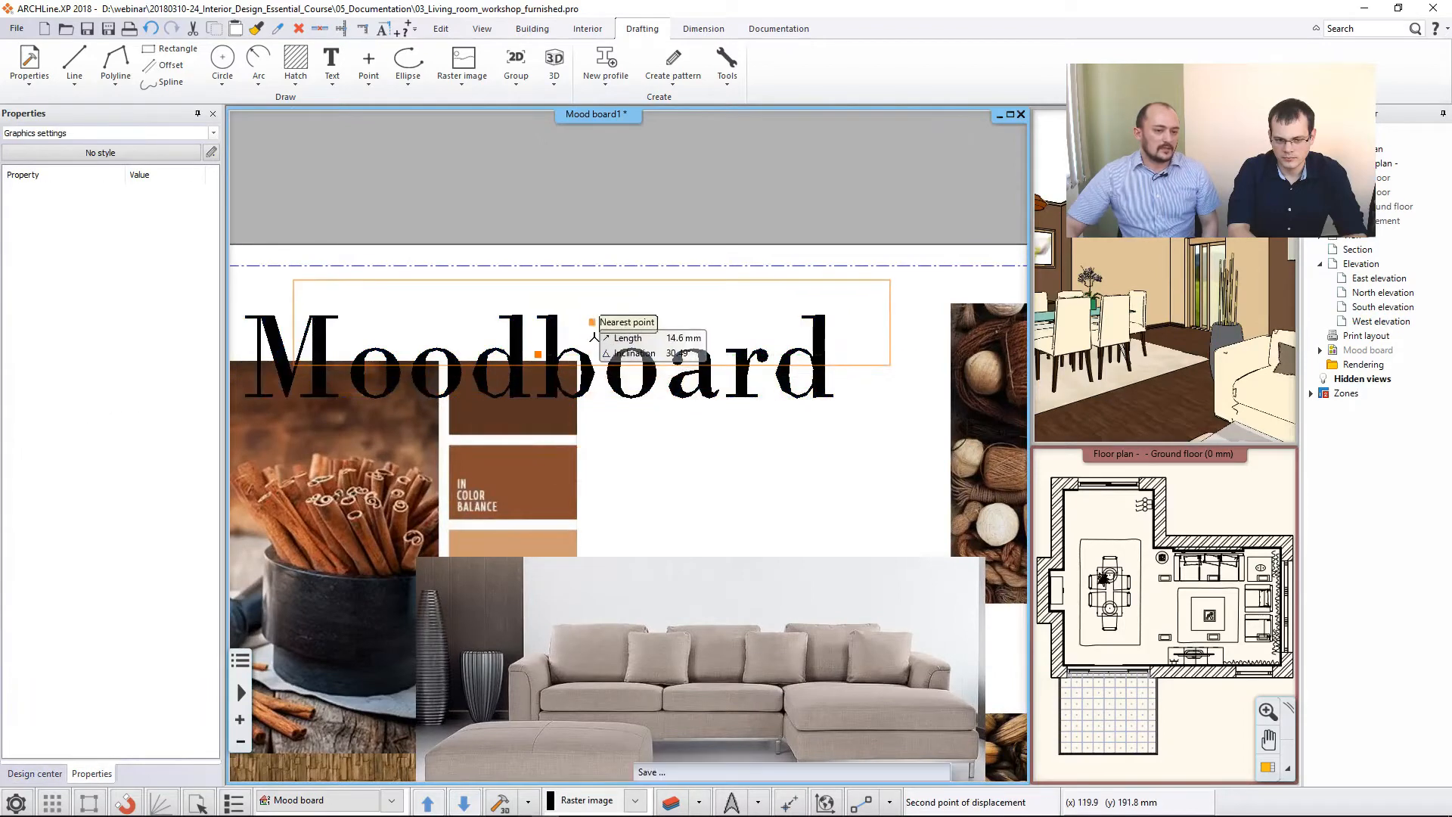
pyautogui.click(591, 324)
pyautogui.click(787, 516)
pyautogui.scroll(-2, 788, 518)
# - Move the polisander029 floor image slightly straight up, beside the coffee bean image
pyautogui.moveTo(790, 532); pyautogui.dragTo(717, 429, button='middle')
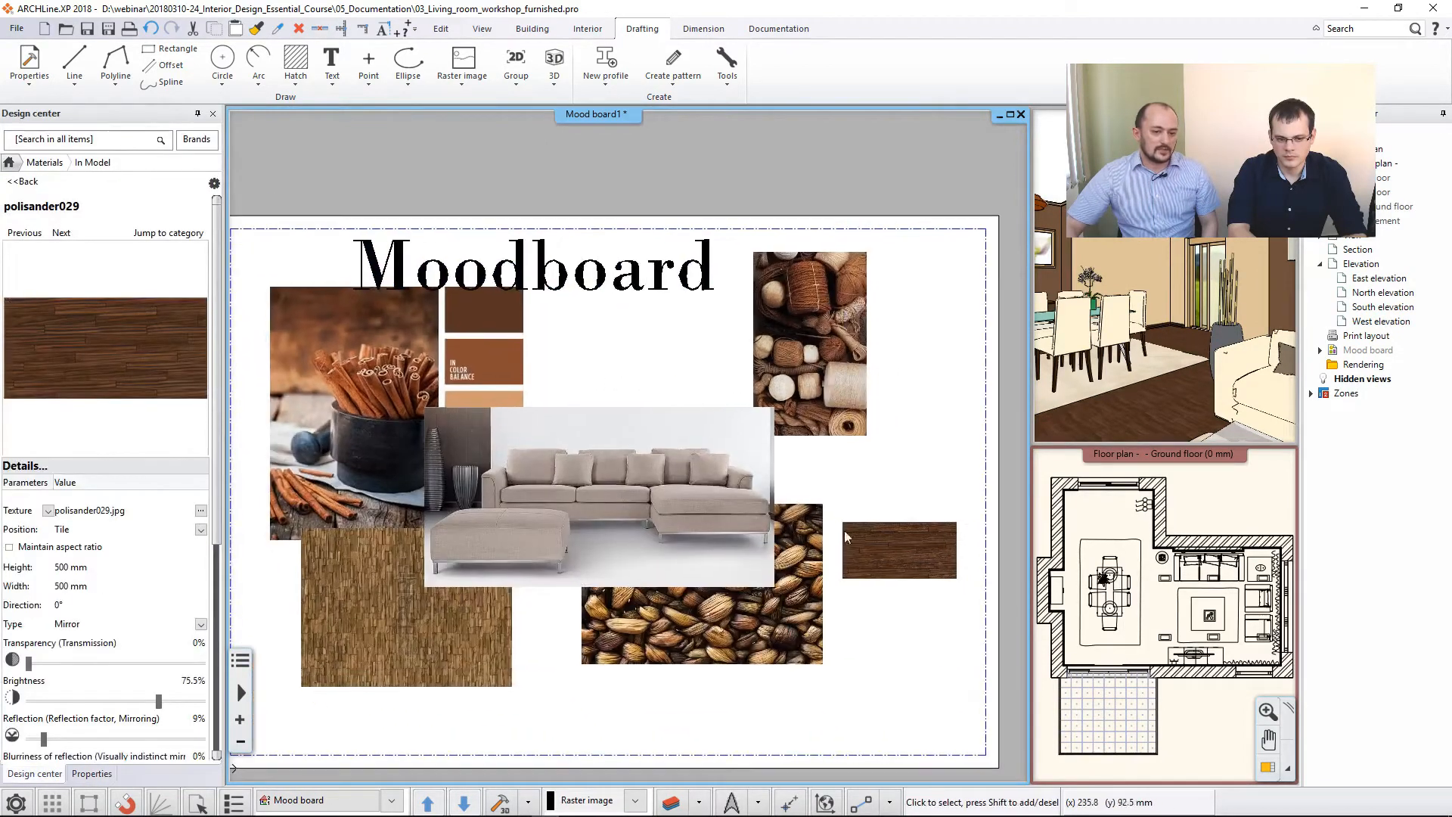
pyautogui.click(892, 552)
pyautogui.click(900, 550)
pyautogui.click(957, 560)
pyautogui.click(906, 513)
pyautogui.click(956, 528)
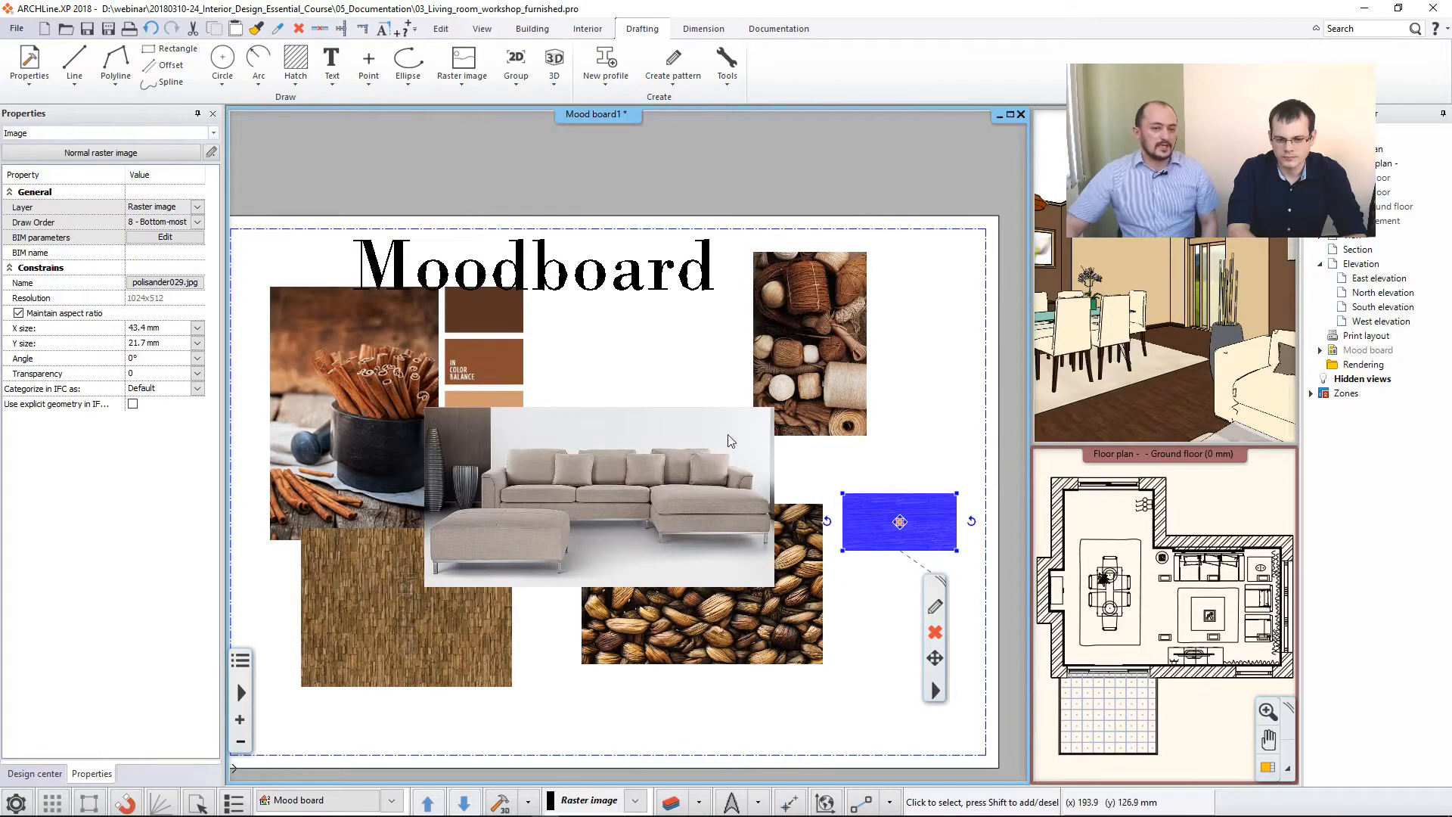
pyautogui.click(652, 386)
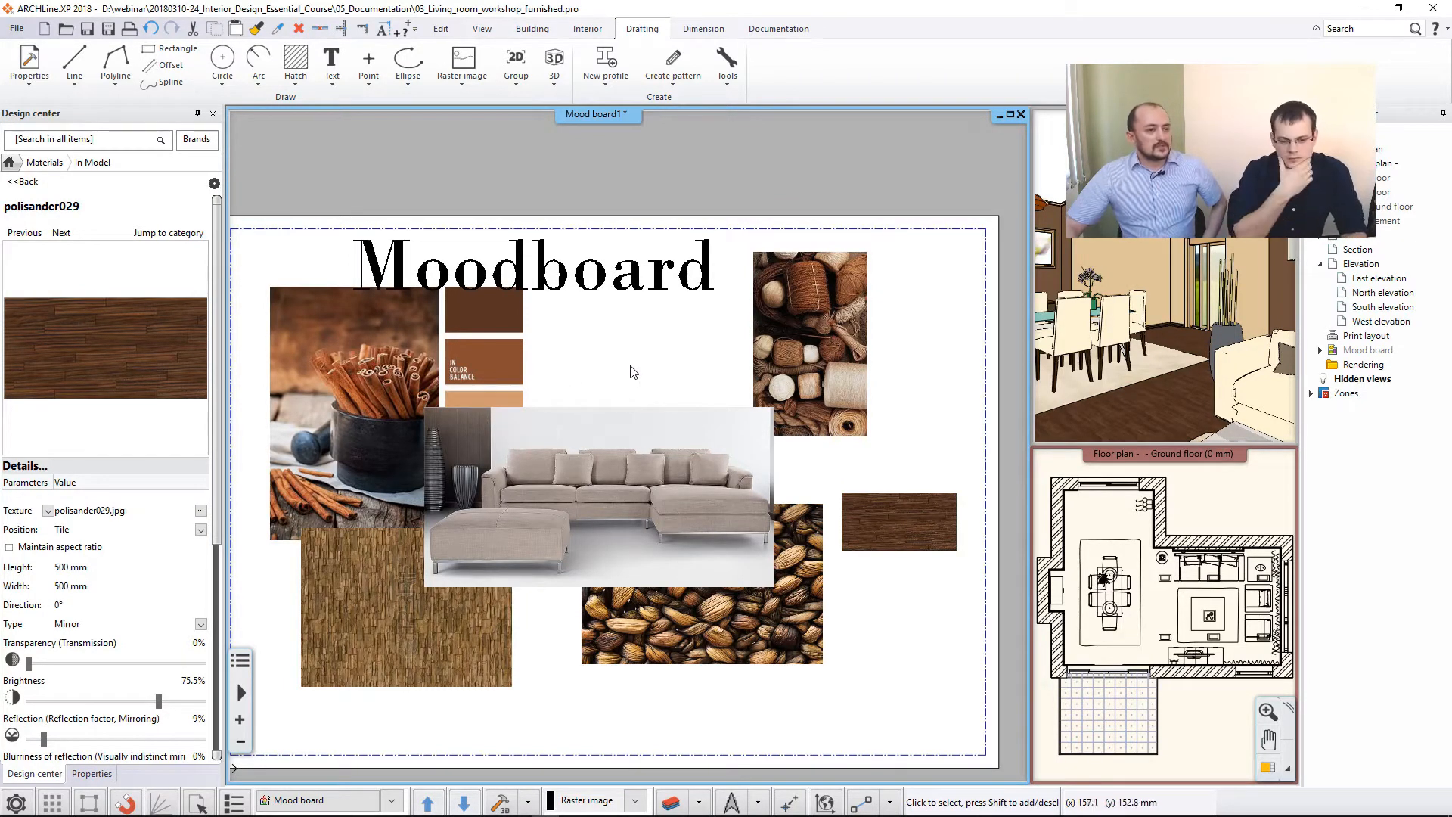
# - Draw a rectangular hatch as an imaginary polygon, about 43 x 20 mm, below the dark wood floor image and aligned with its edges
pyautogui.click(295, 86)
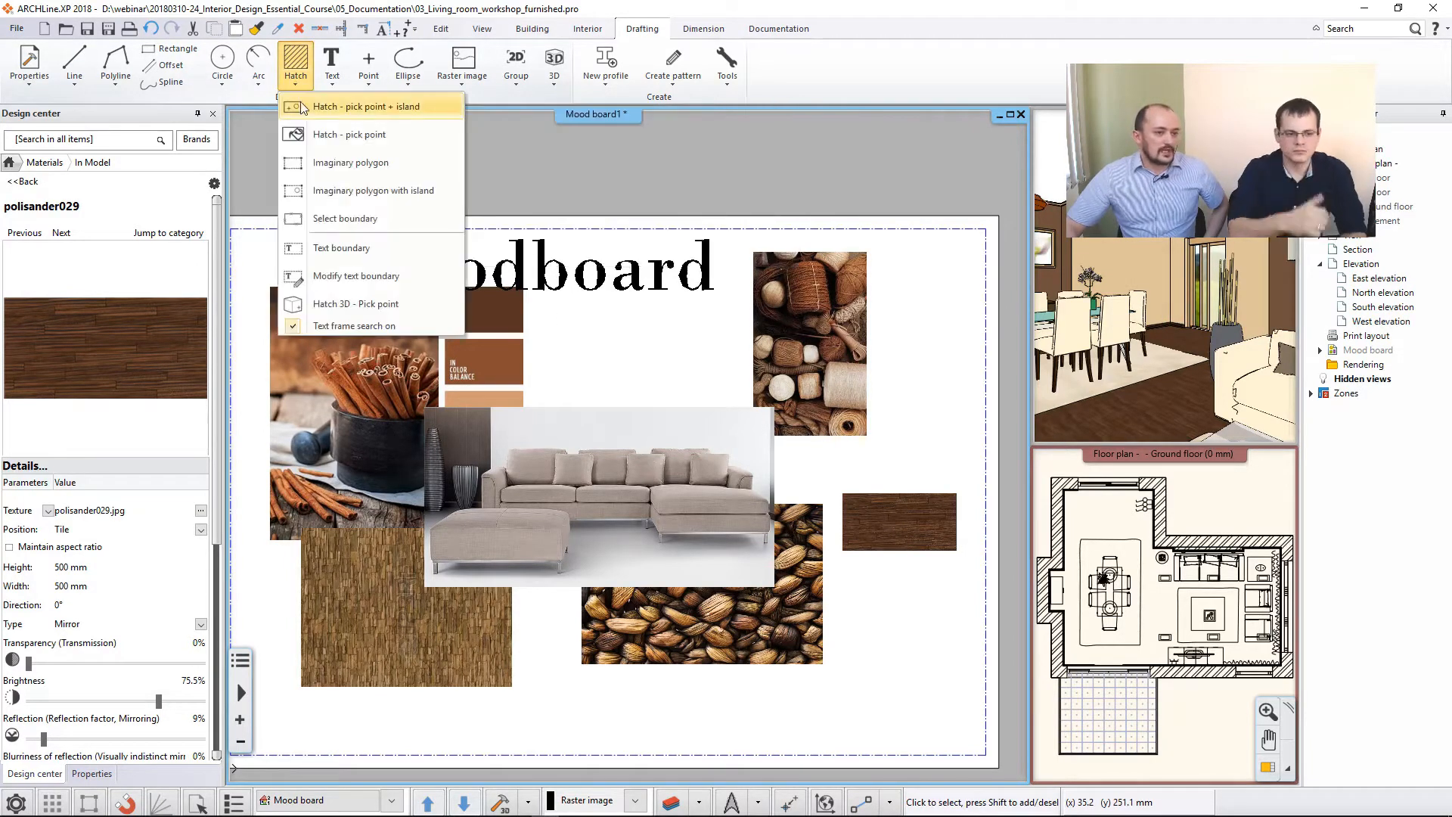
pyautogui.click(321, 159)
pyautogui.scroll(3, 756, 563)
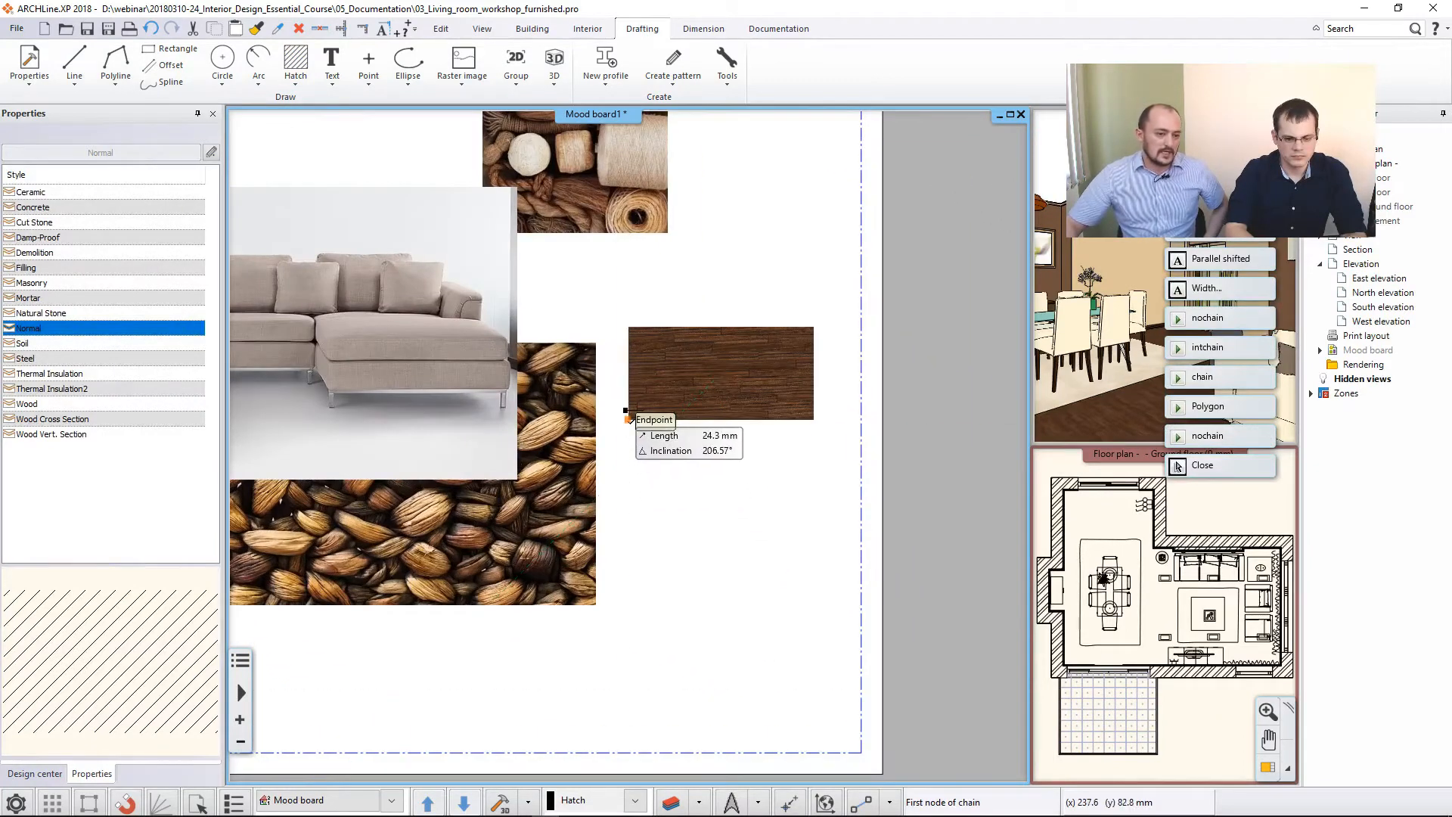
pyautogui.click(628, 494)
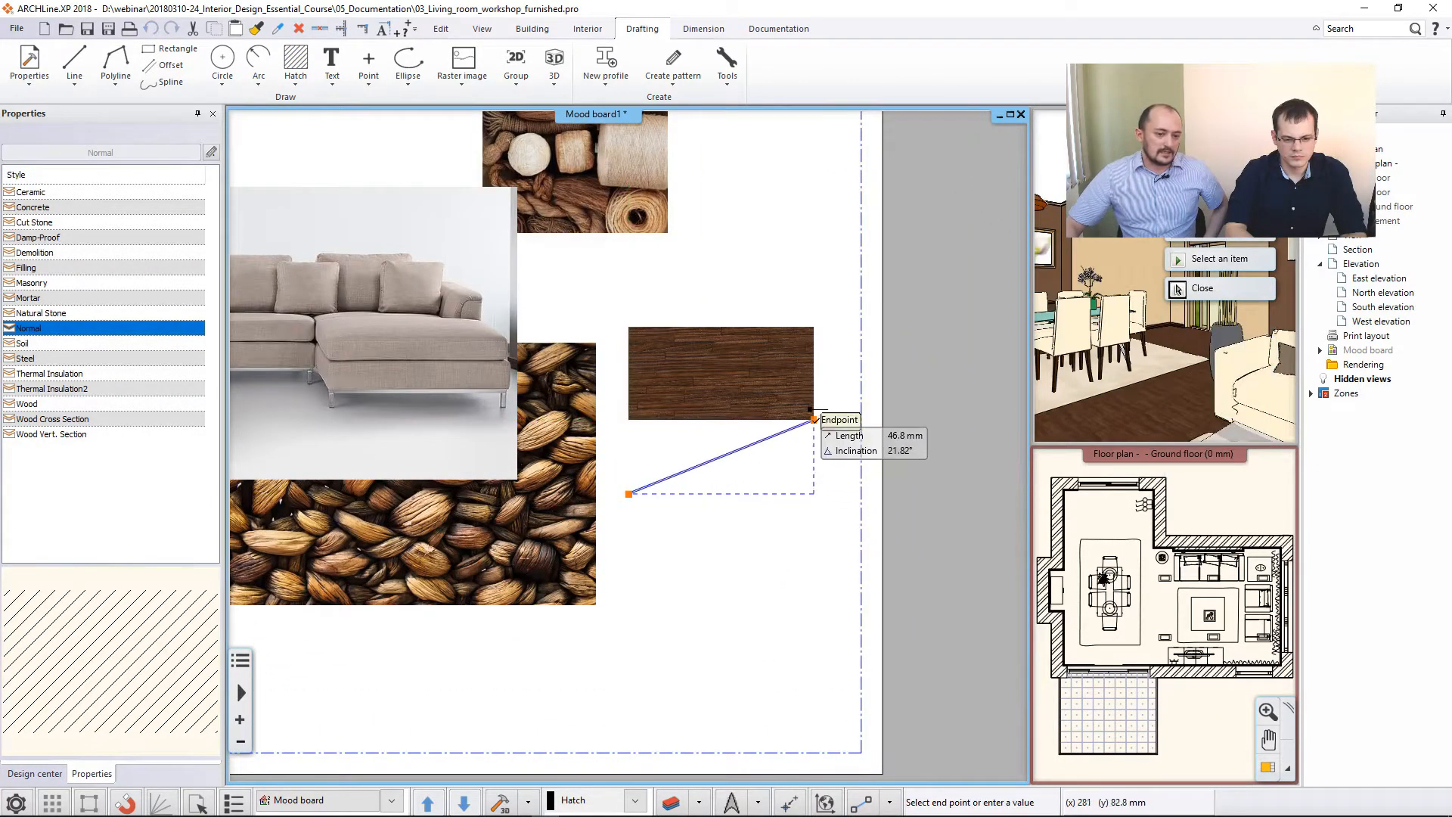
pyautogui.click(813, 493)
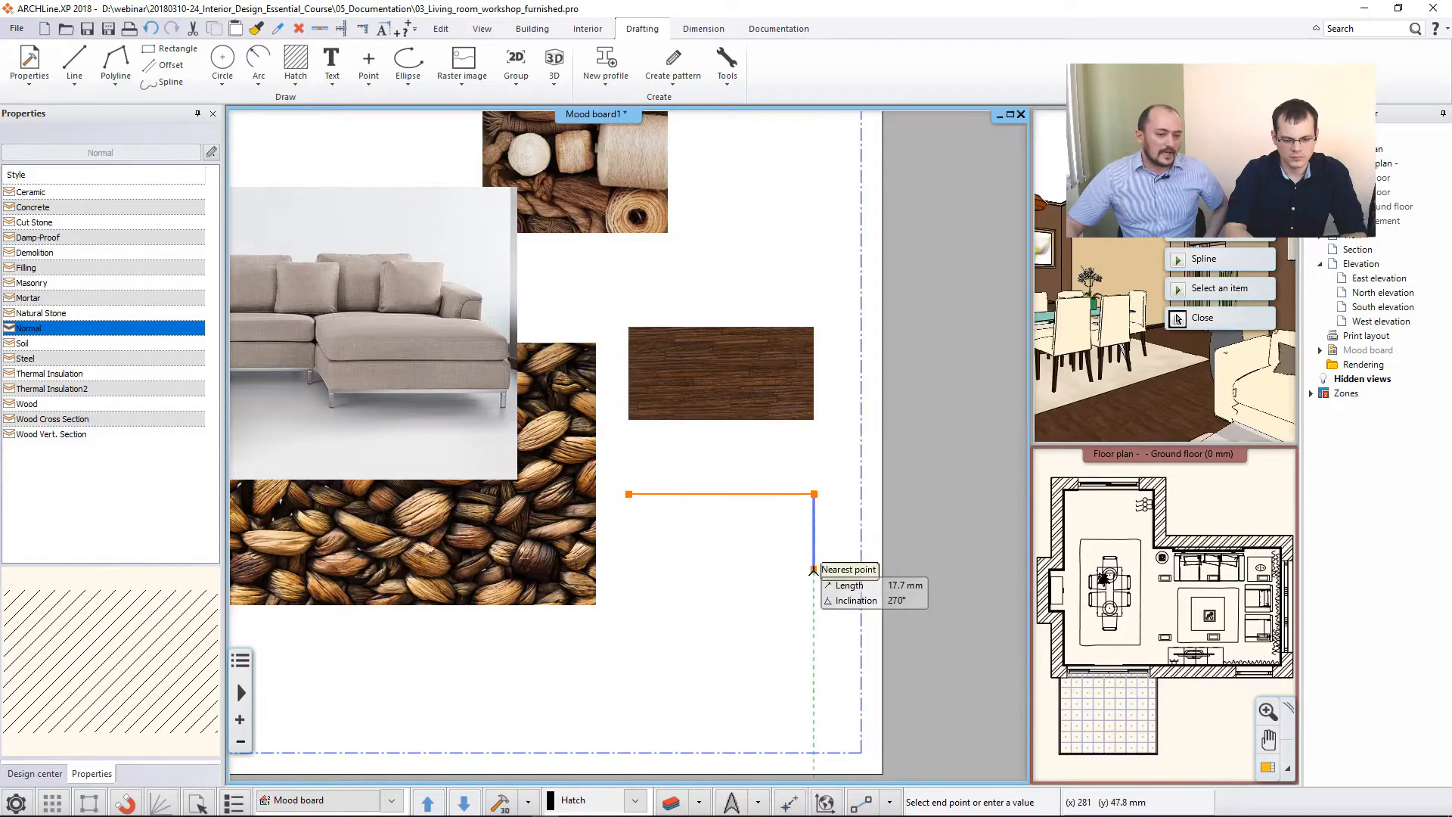
pyautogui.click(814, 578)
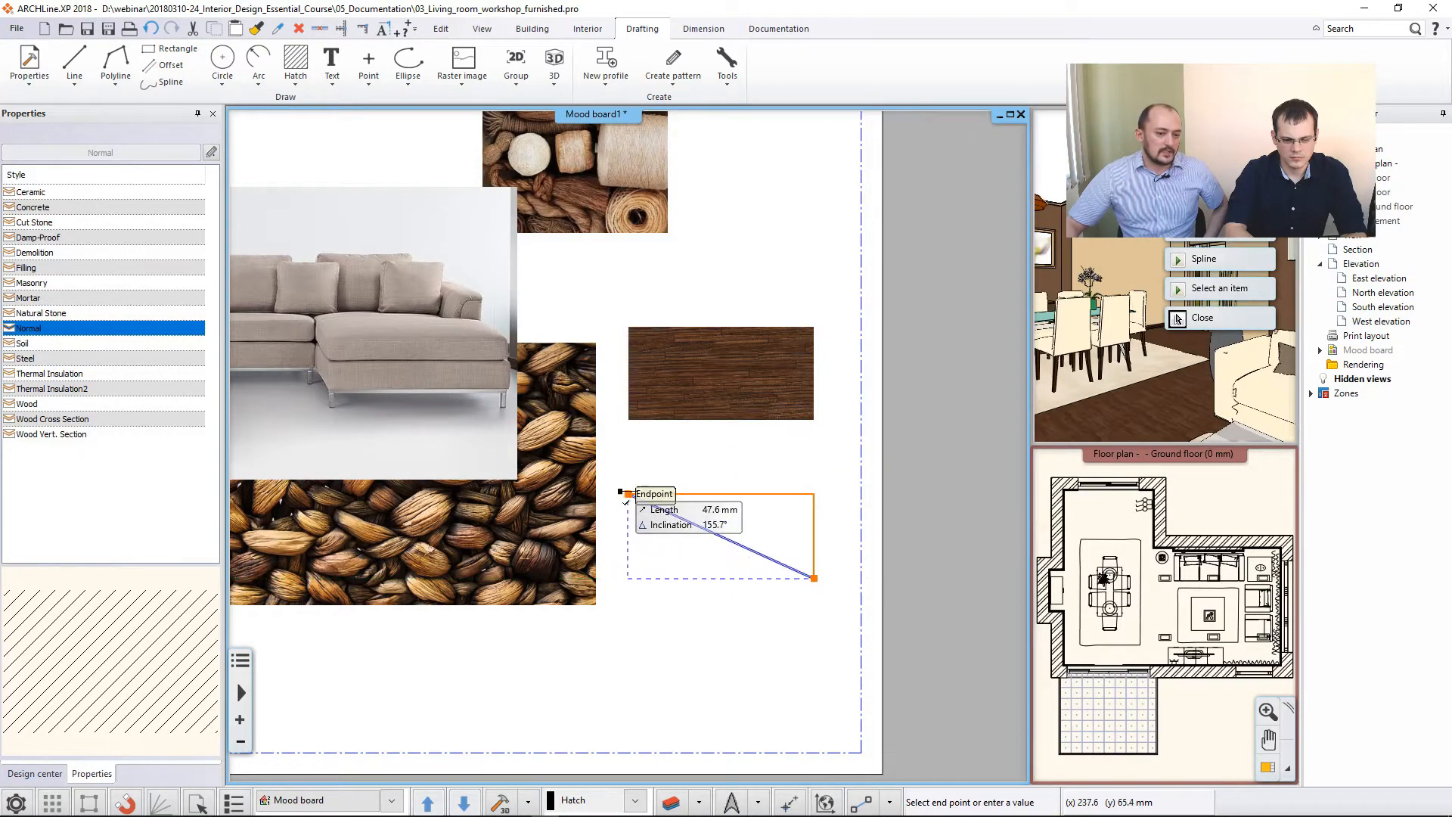
pyautogui.click(628, 578)
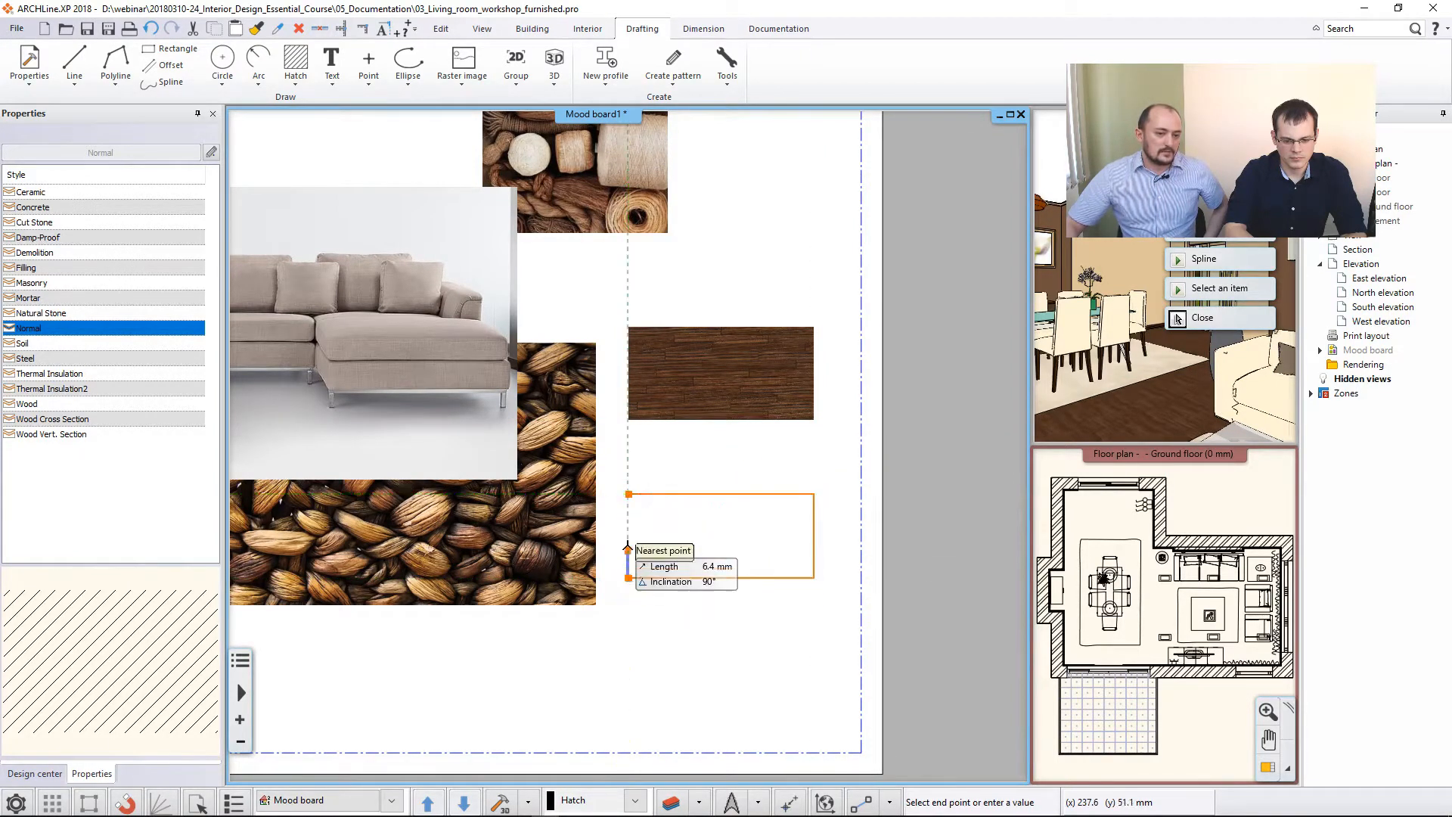
pyautogui.click(628, 493)
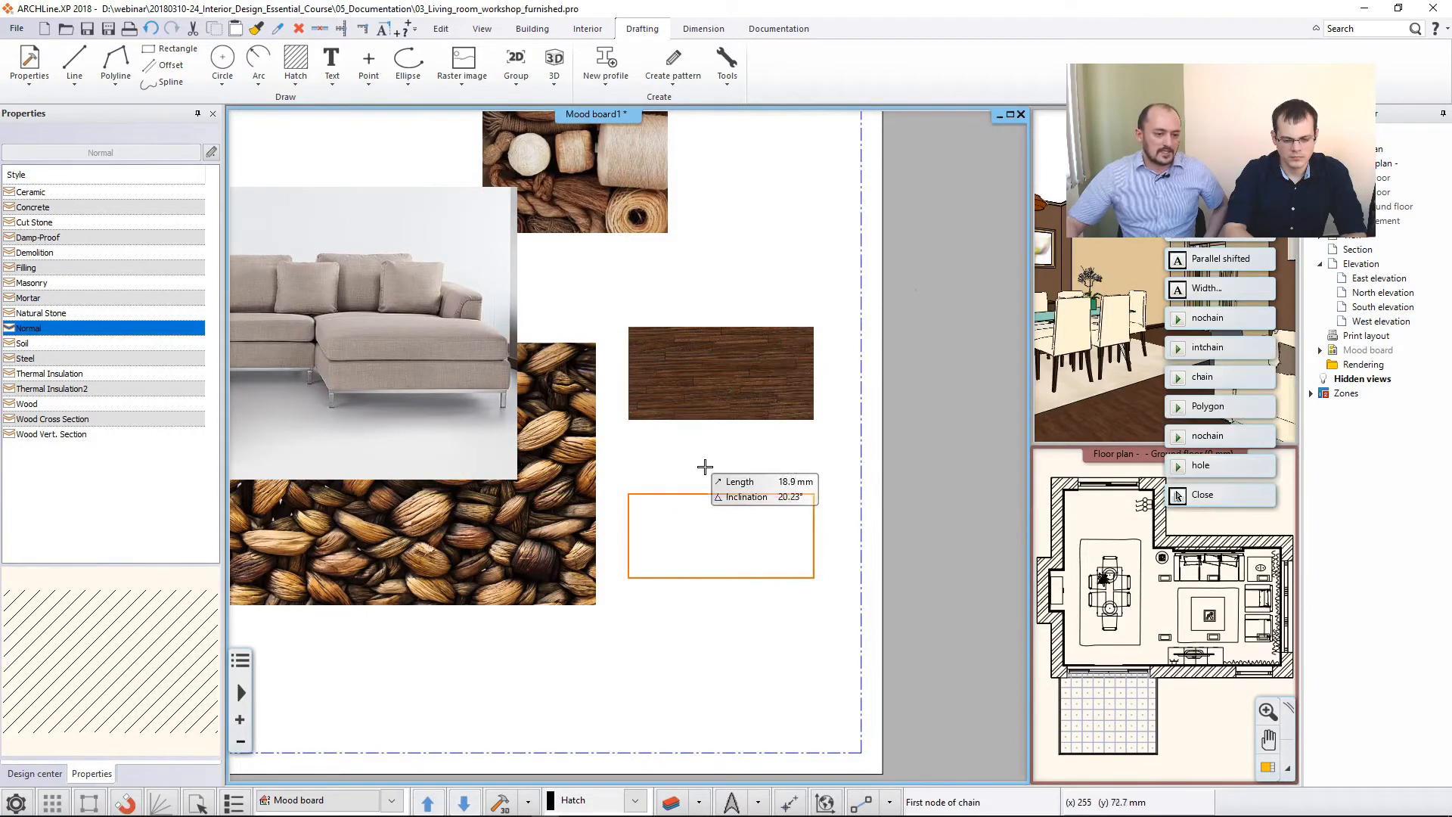
pyautogui.press('Return')
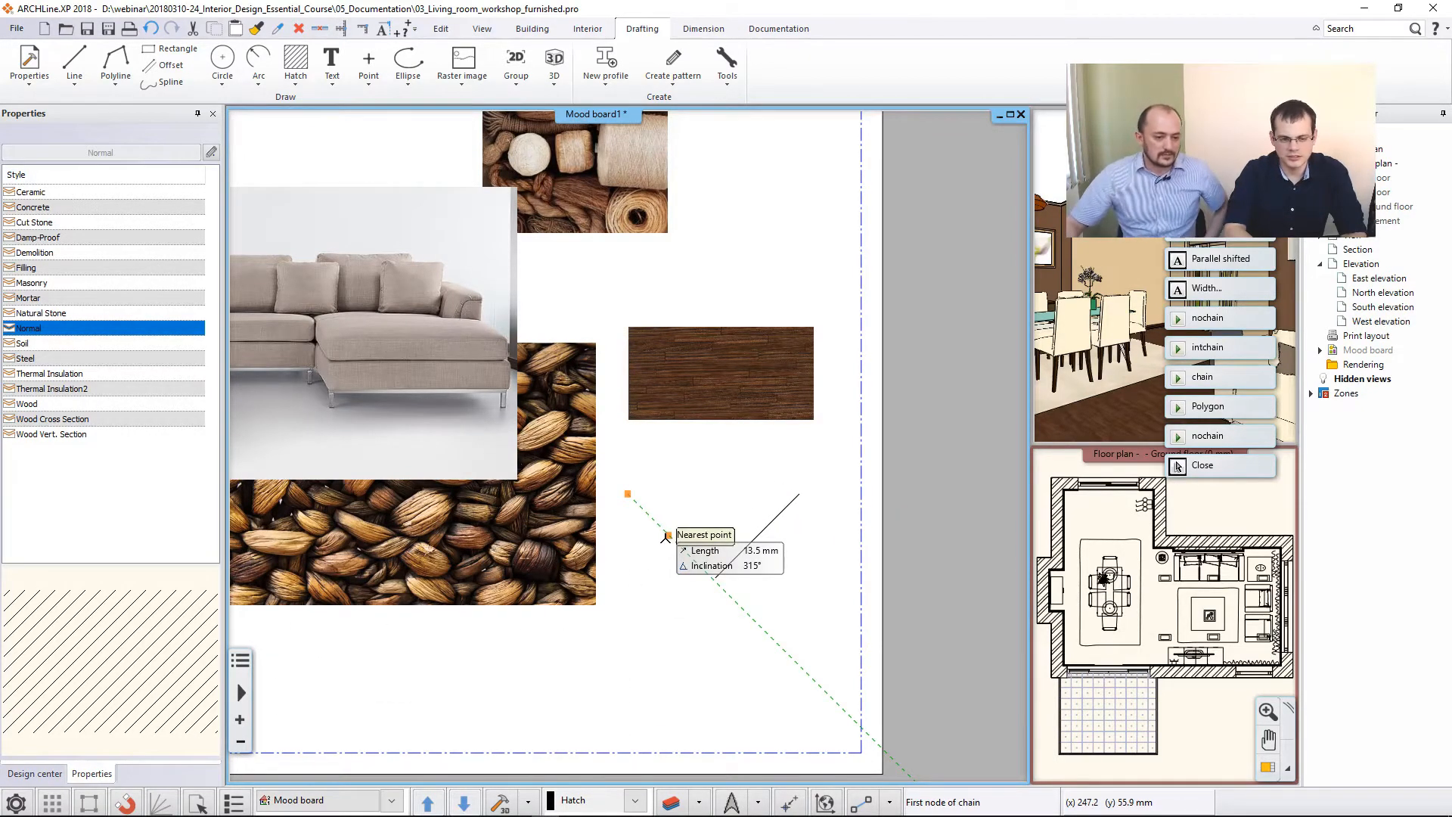
pyautogui.press('Escape')
# - Change the new rectangle's hatch type to Solid
pyautogui.click(748, 553)
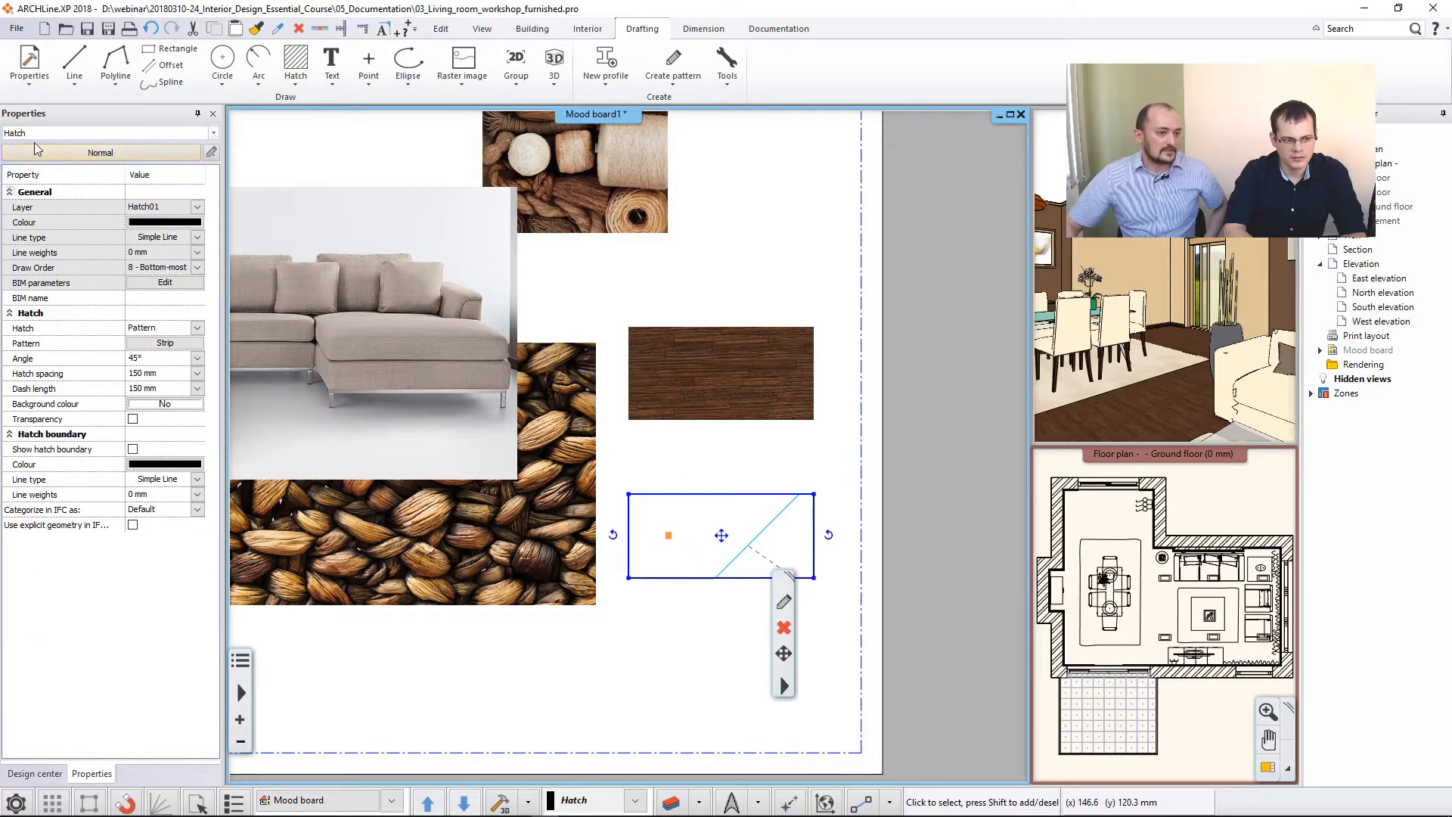
pyautogui.click(159, 328)
pyautogui.click(147, 347)
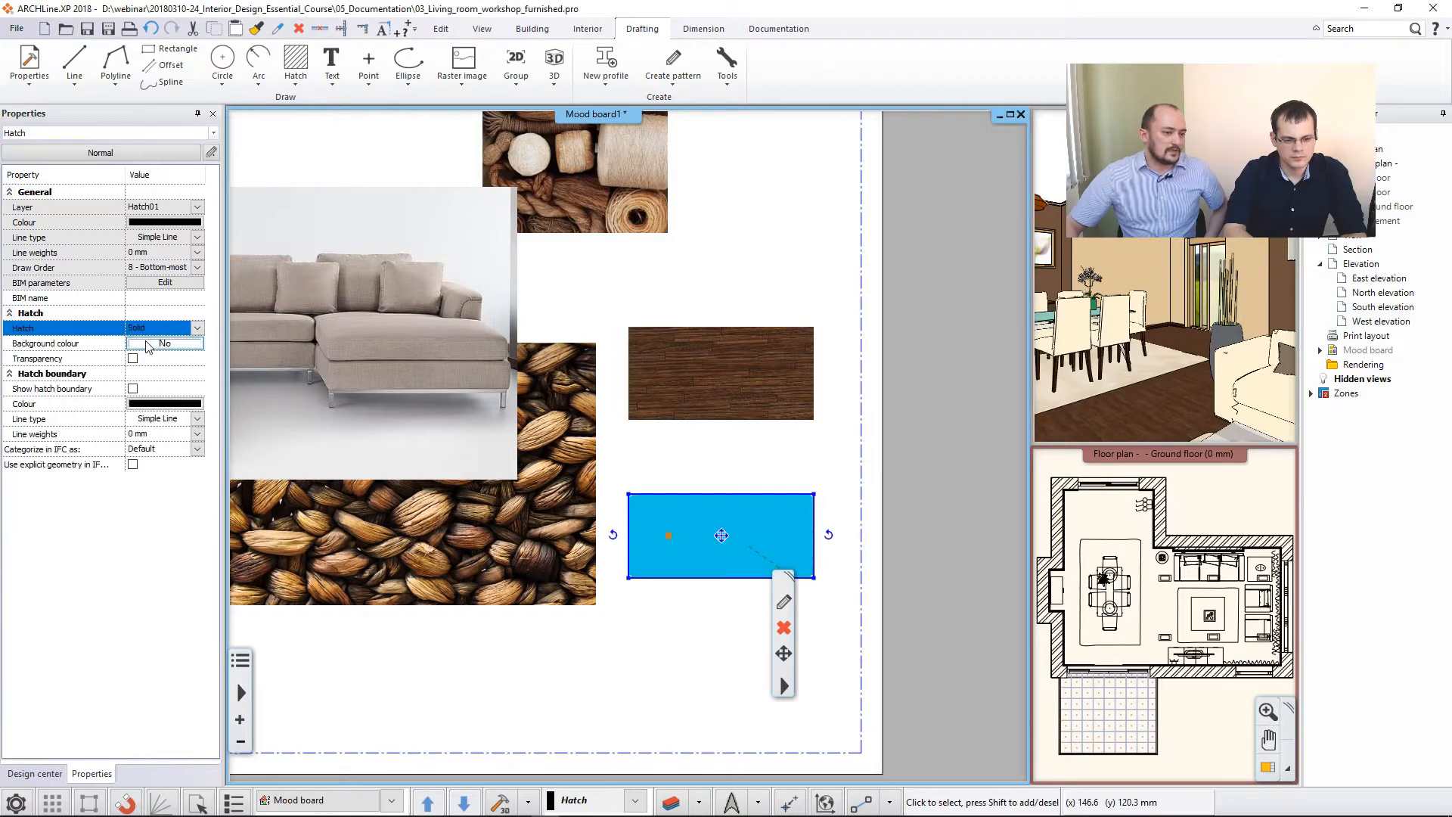
# - Set the solid hatch's background colour to RAL 3031 Orient red from the RAL colour table
pyautogui.click(150, 348)
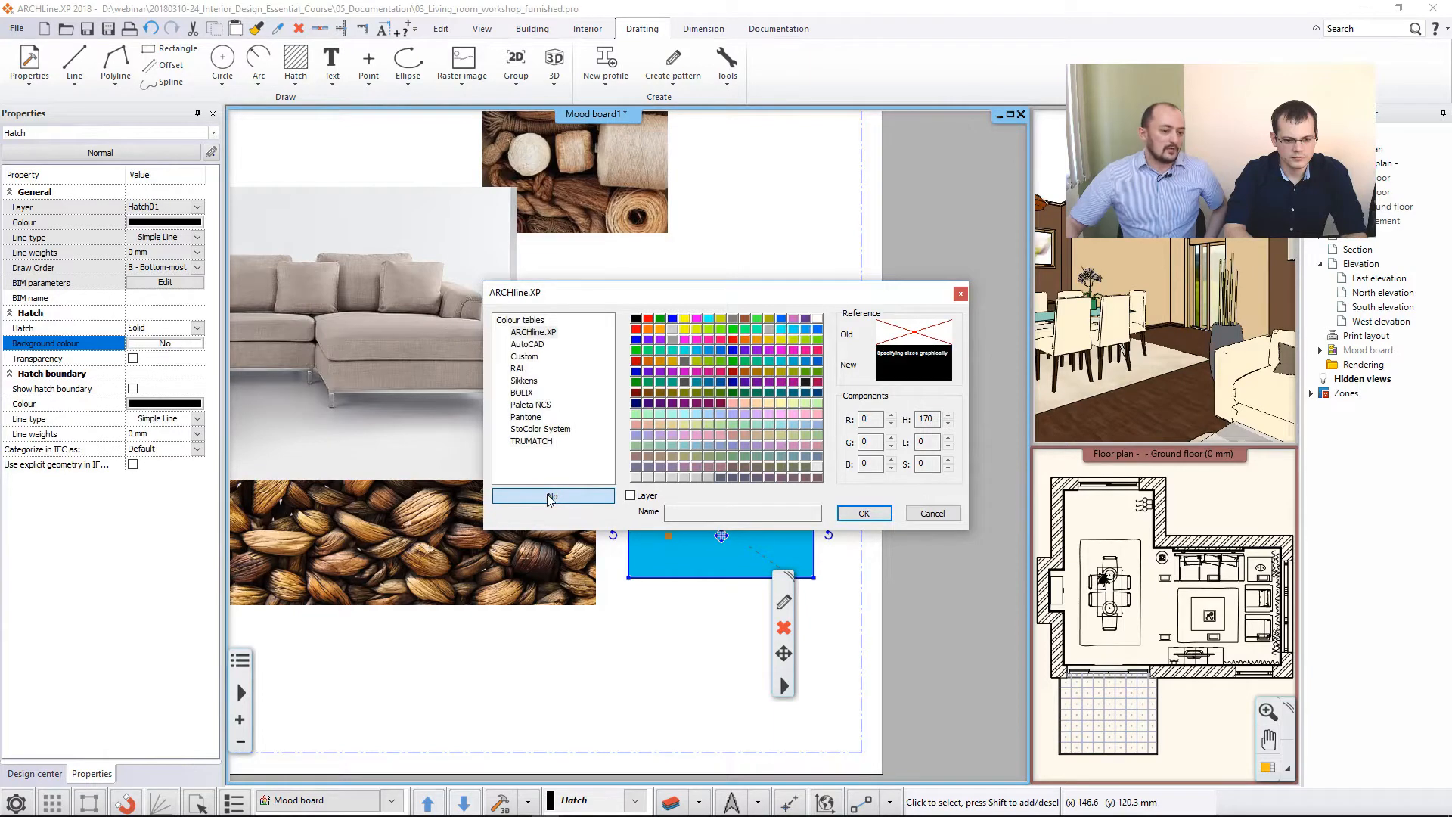
pyautogui.click(518, 369)
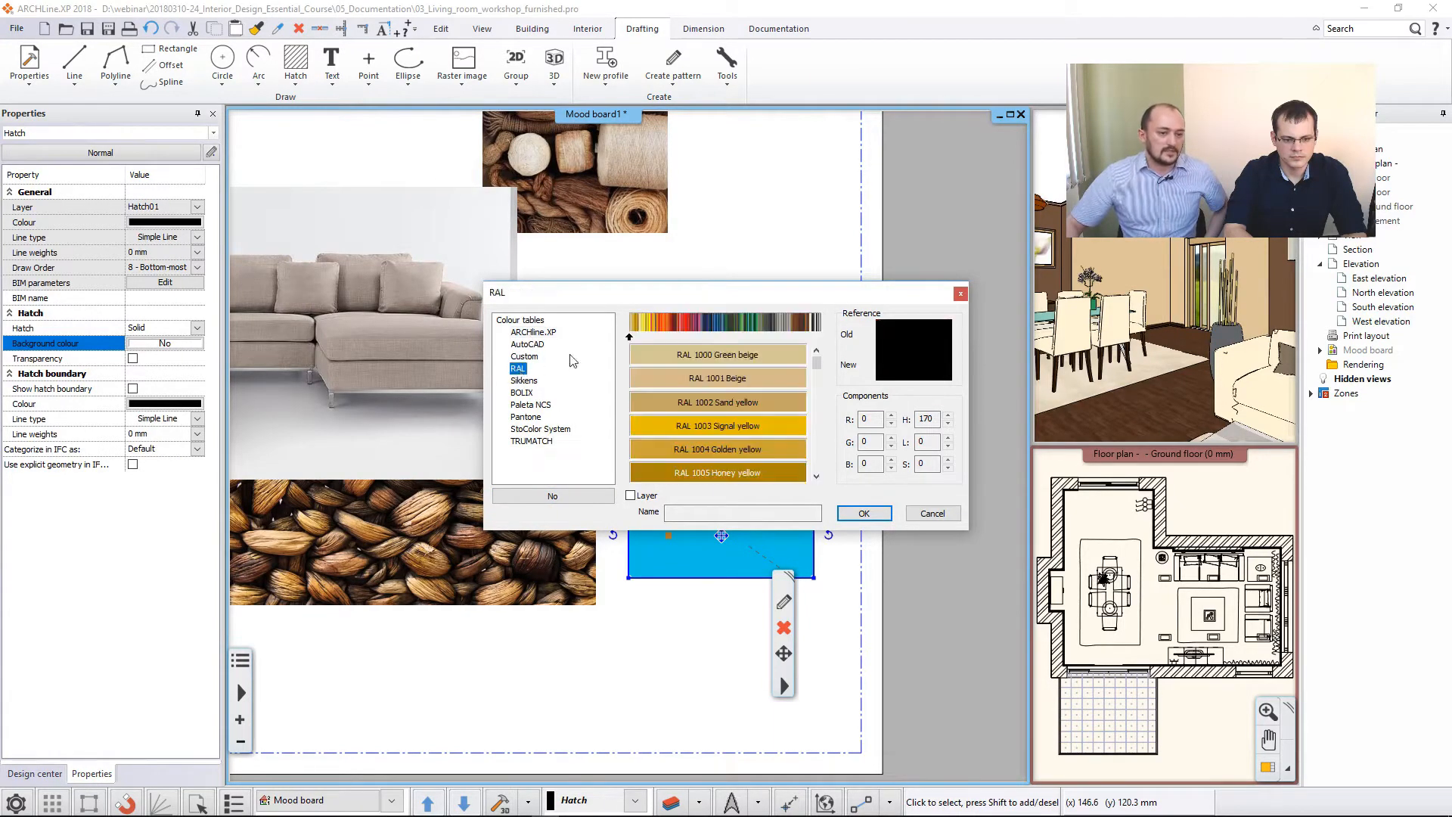
pyautogui.click(795, 328)
pyautogui.click(766, 358)
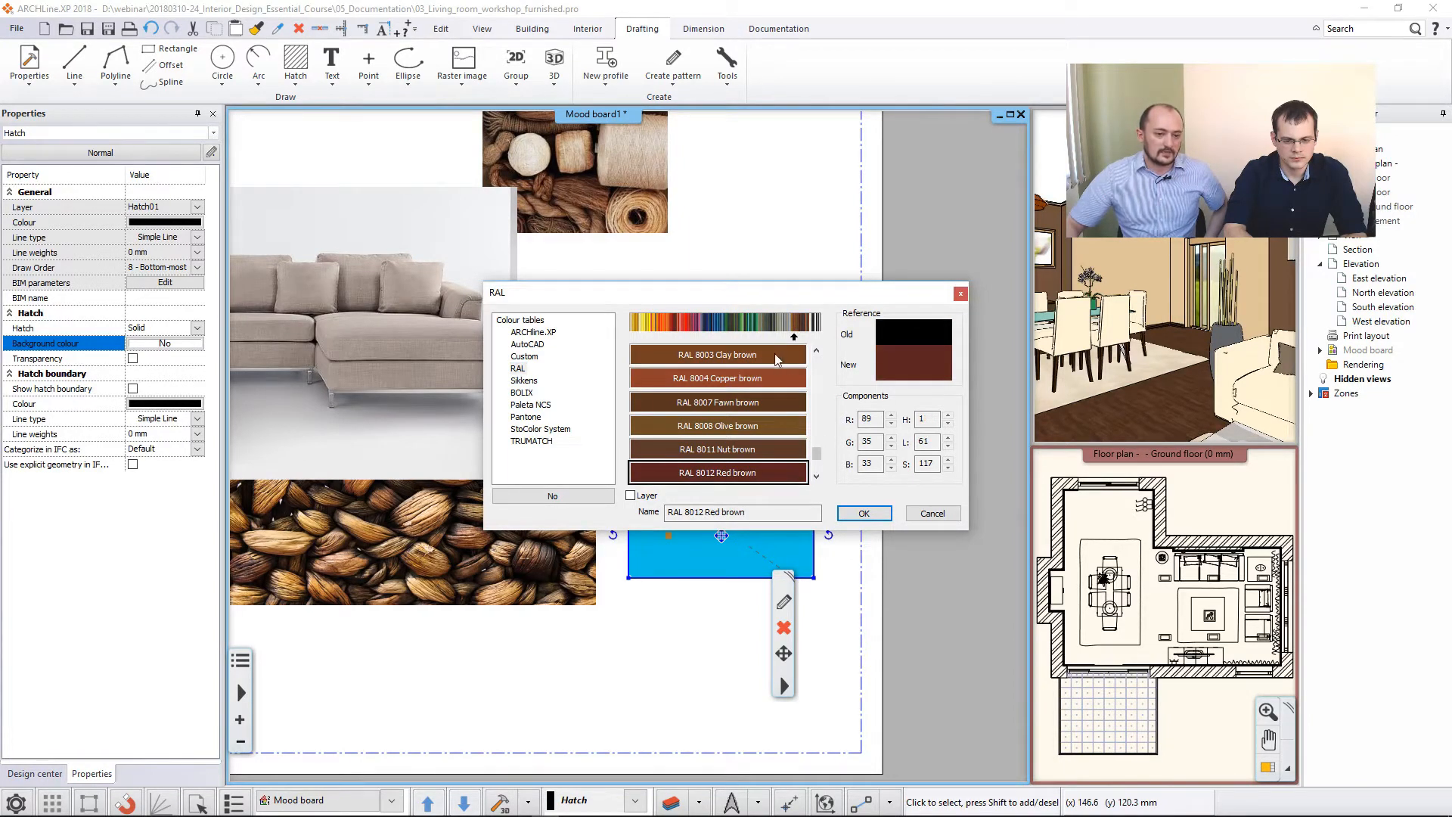
pyautogui.click(687, 325)
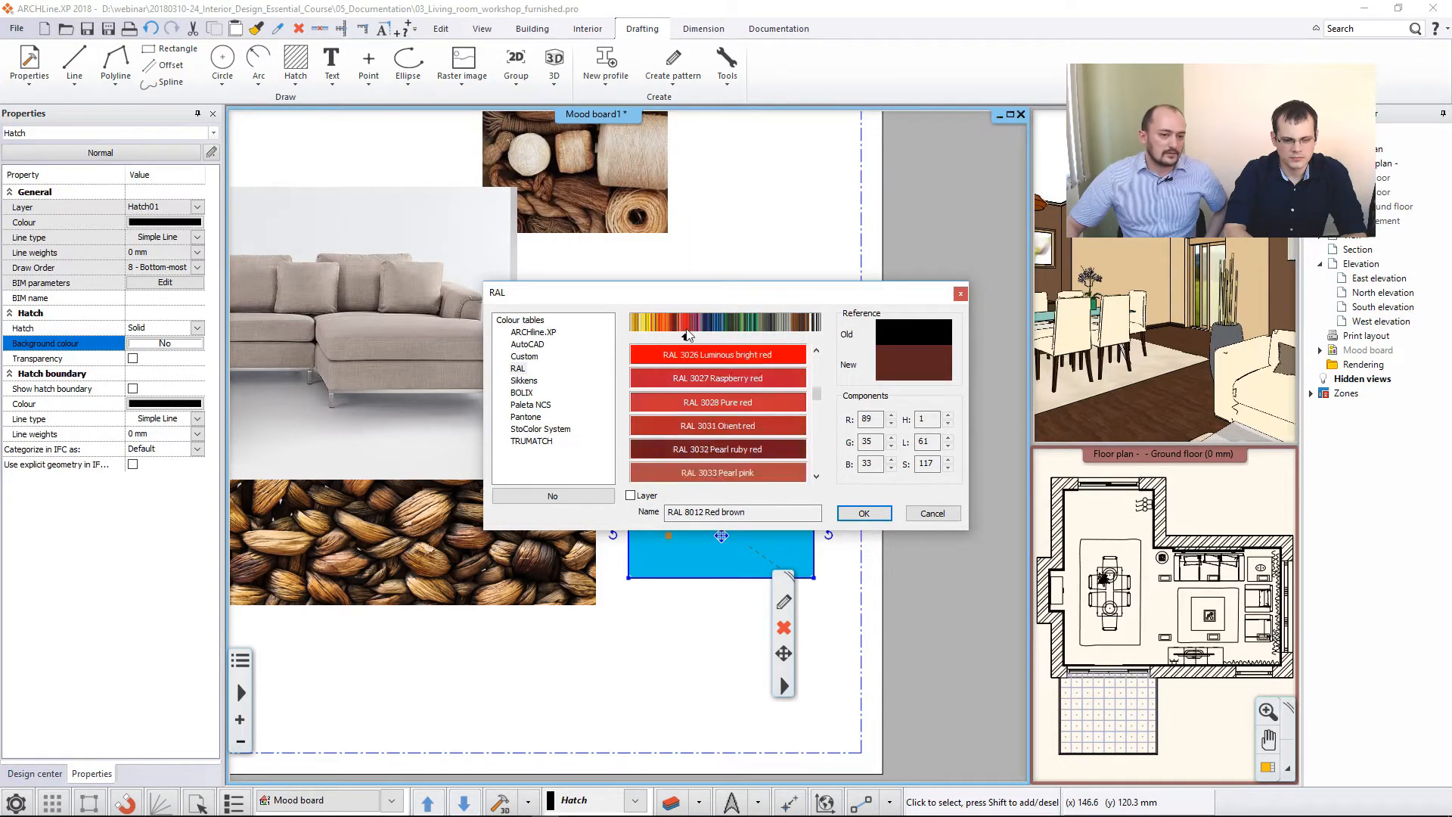
pyautogui.click(741, 428)
pyautogui.click(861, 513)
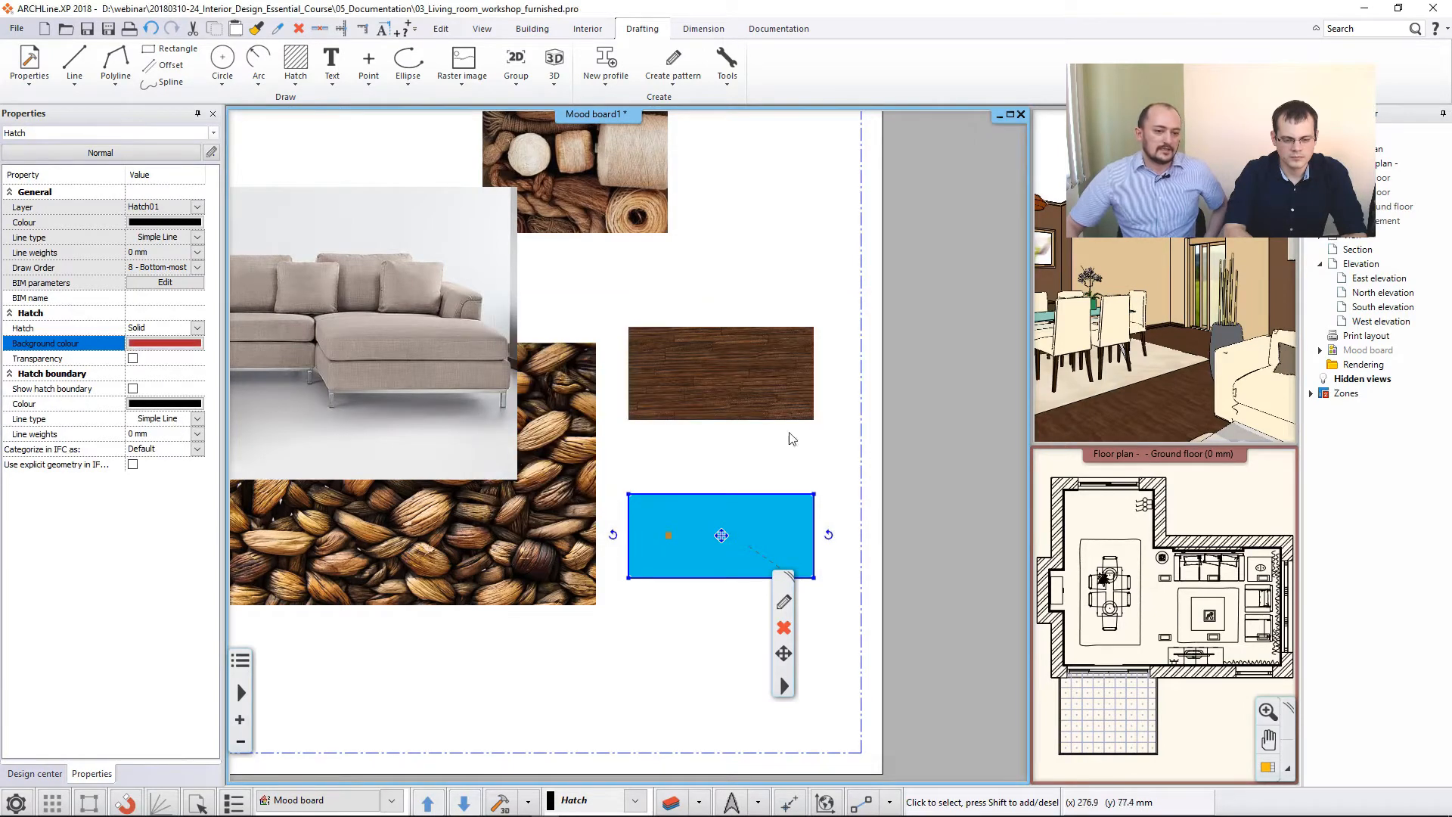
pyautogui.click(689, 285)
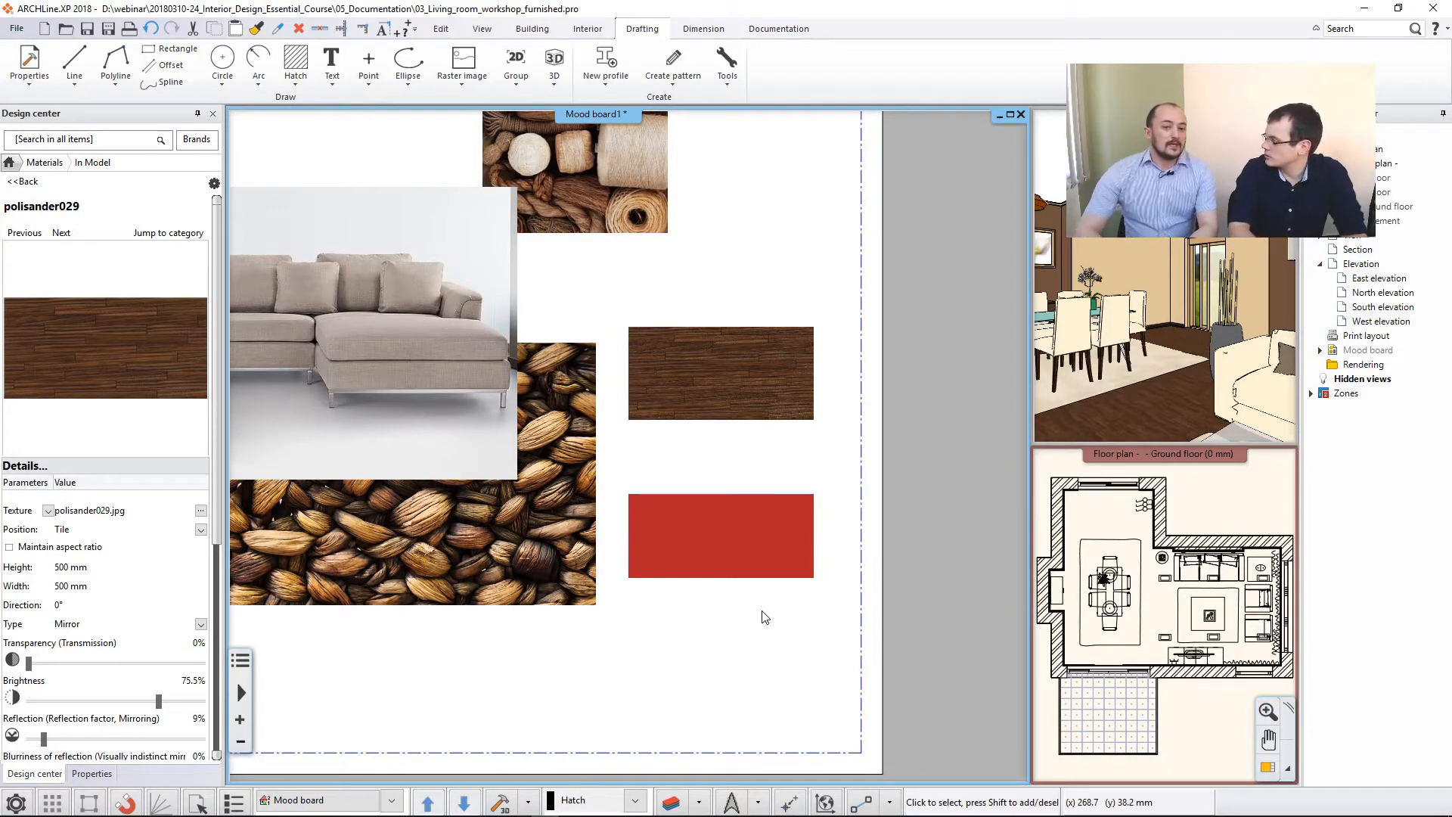
# - Bring the living room's 3D view into the main window and search for the snapshot command
pyautogui.click(1147, 363)
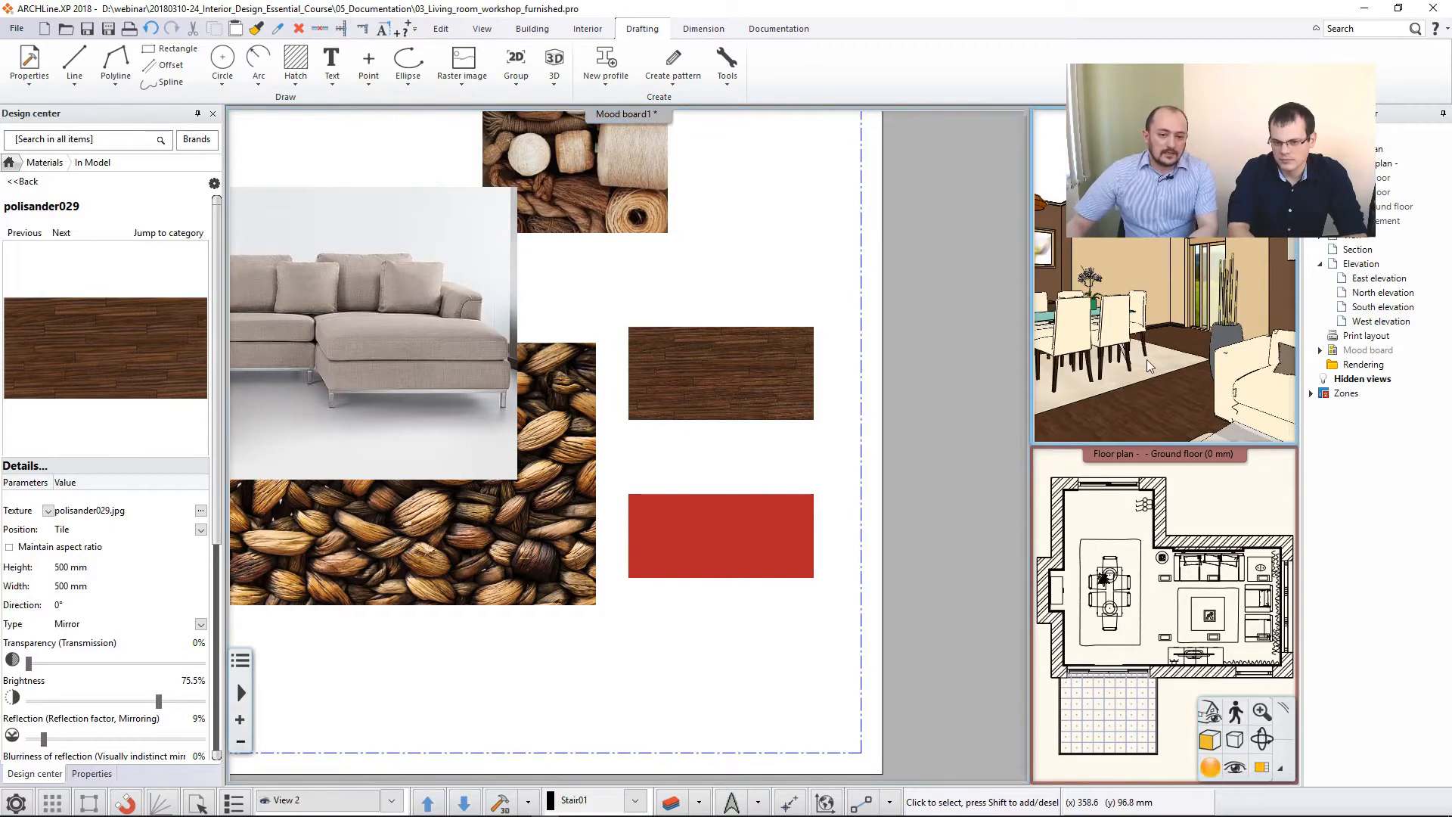
pyautogui.click(1261, 768)
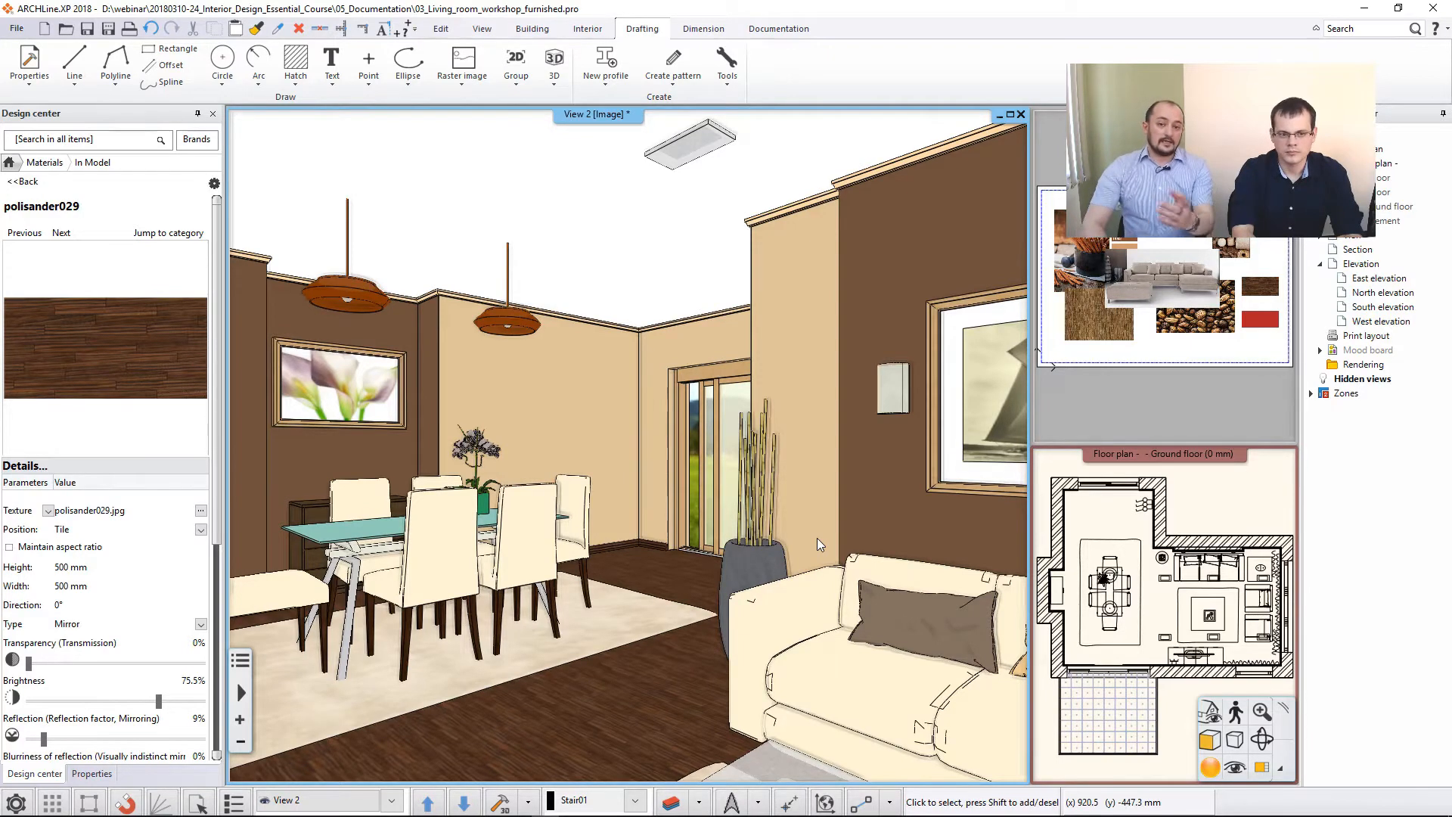
pyautogui.click(1349, 29)
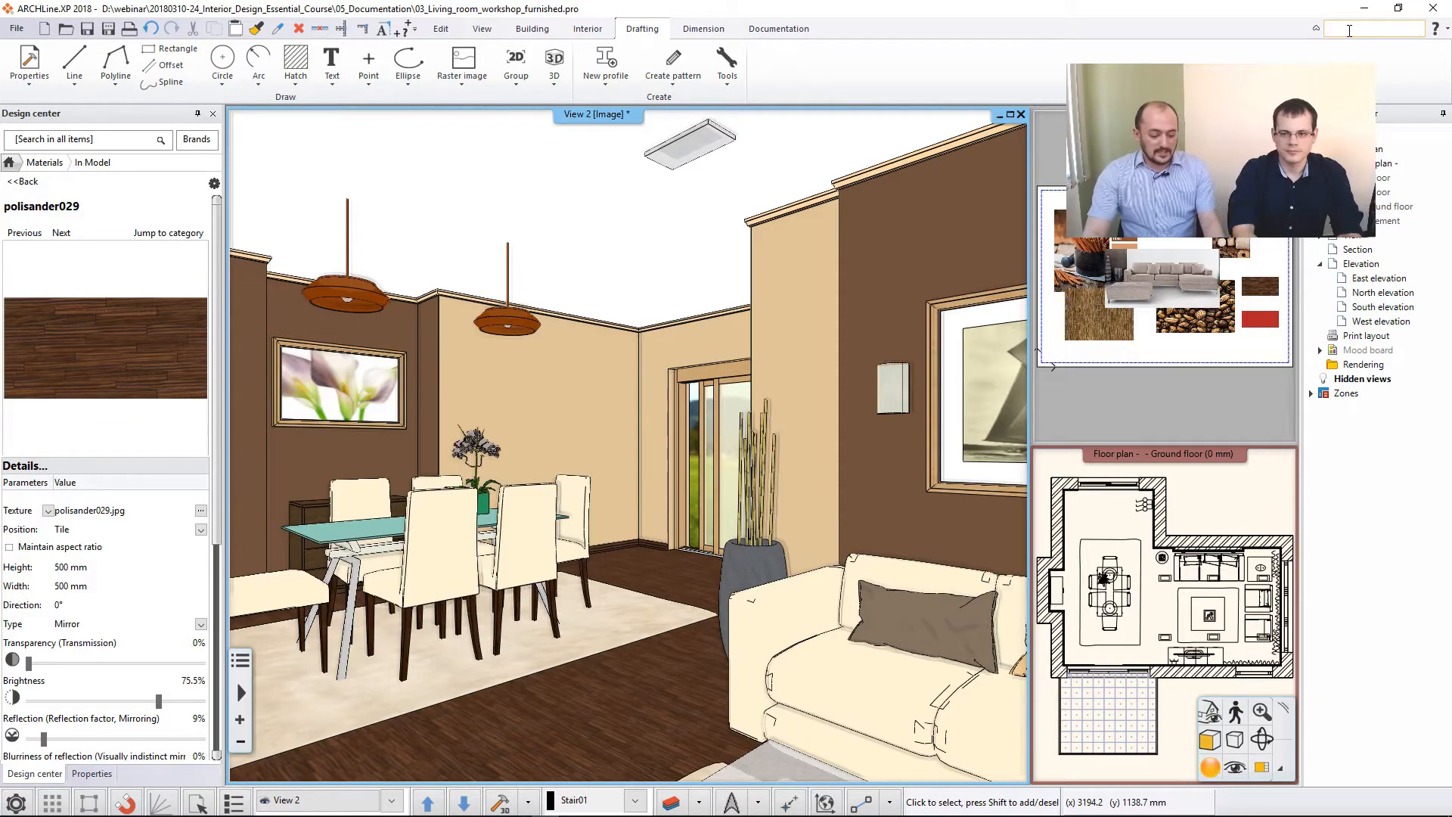
pyautogui.write('snap')
pyautogui.write('sho')
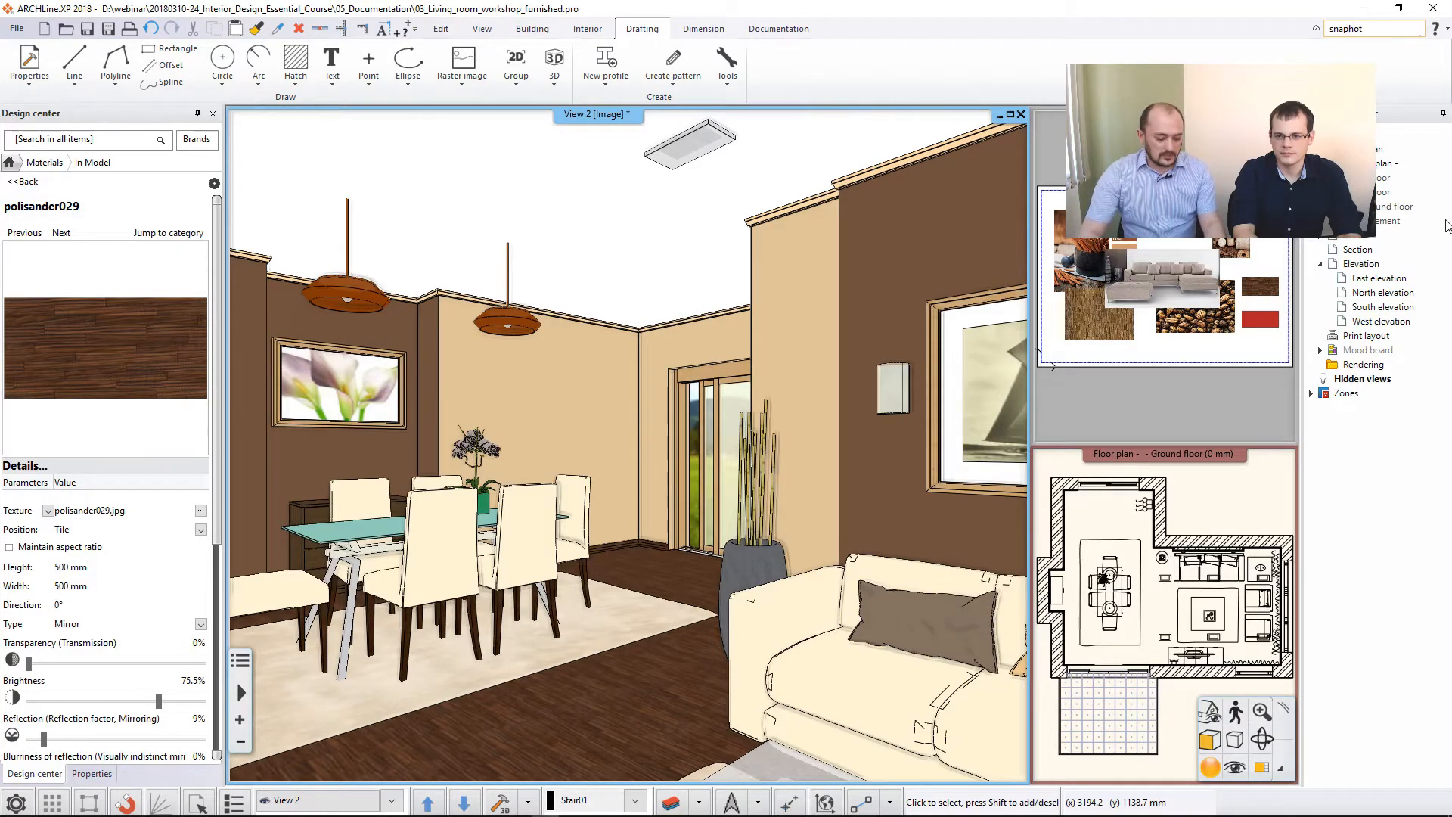
pyautogui.press('Return')
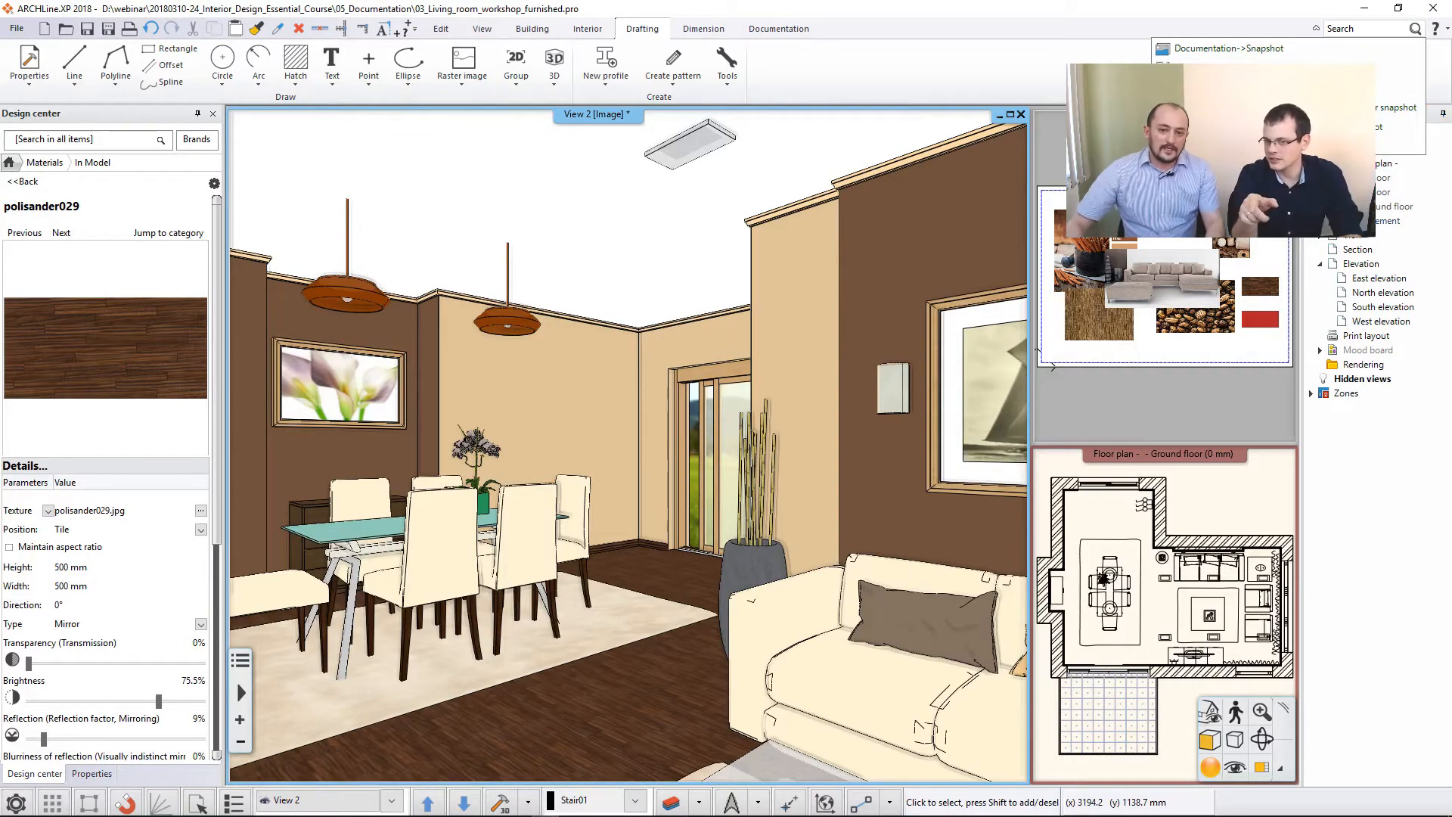
pyautogui.click(1446, 226)
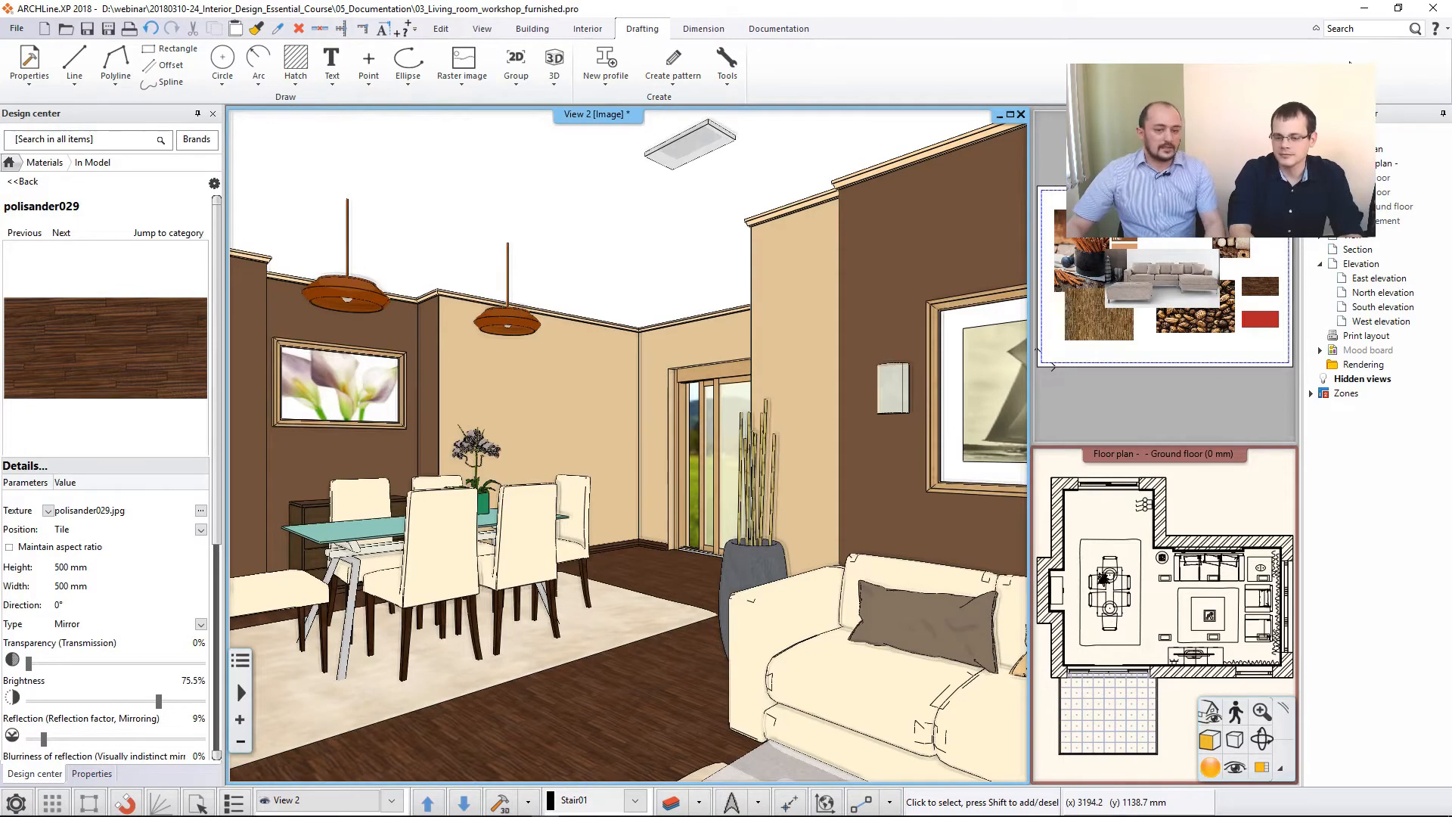
# - Take a snapshot of the 3D view at 2048 pixels in .jpg format and place it on the ground floor plan, beside the building
pyautogui.click(761, 28)
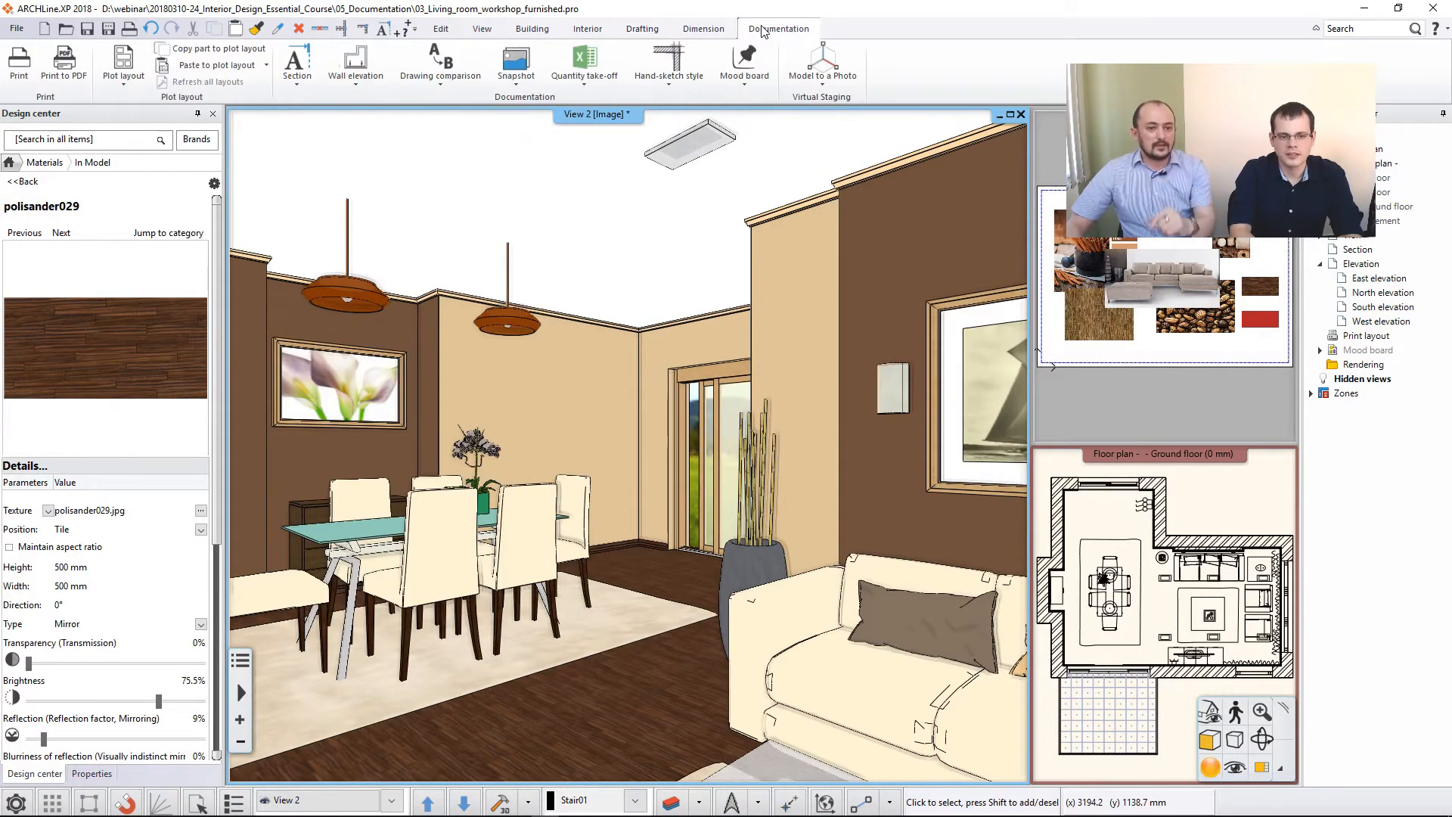
pyautogui.click(516, 79)
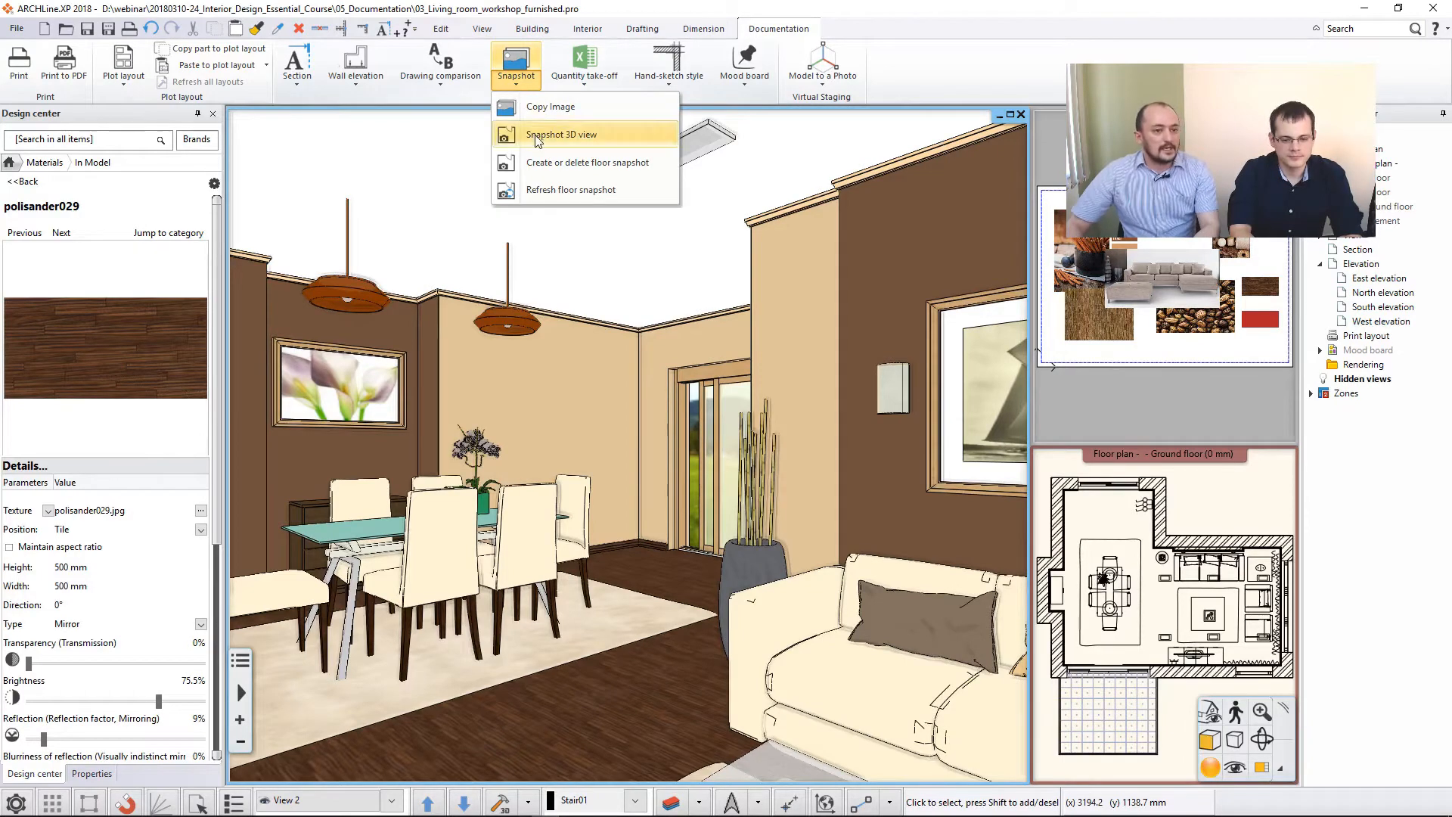
pyautogui.click(596, 136)
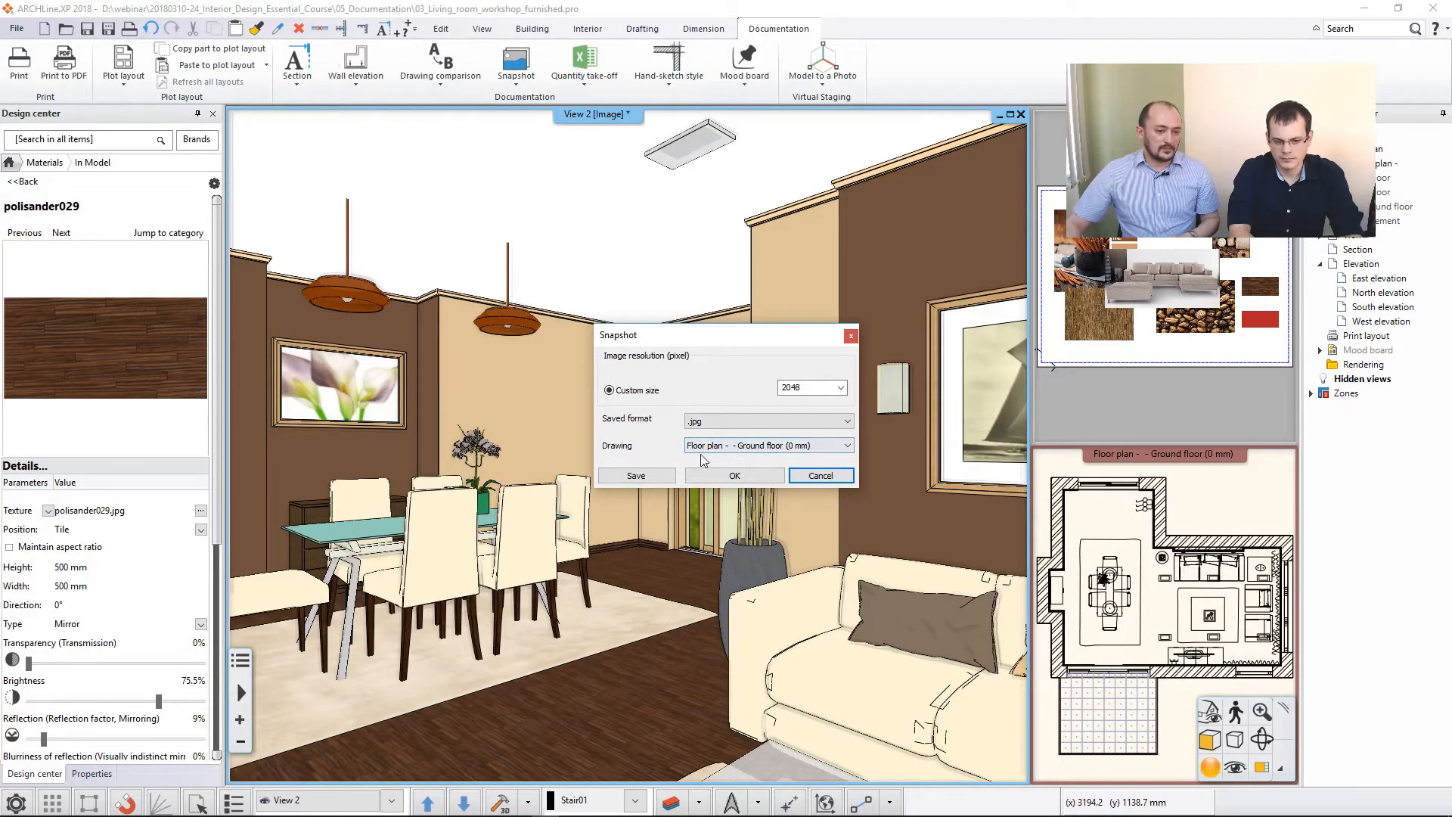
pyautogui.click(739, 476)
pyautogui.click(1104, 571)
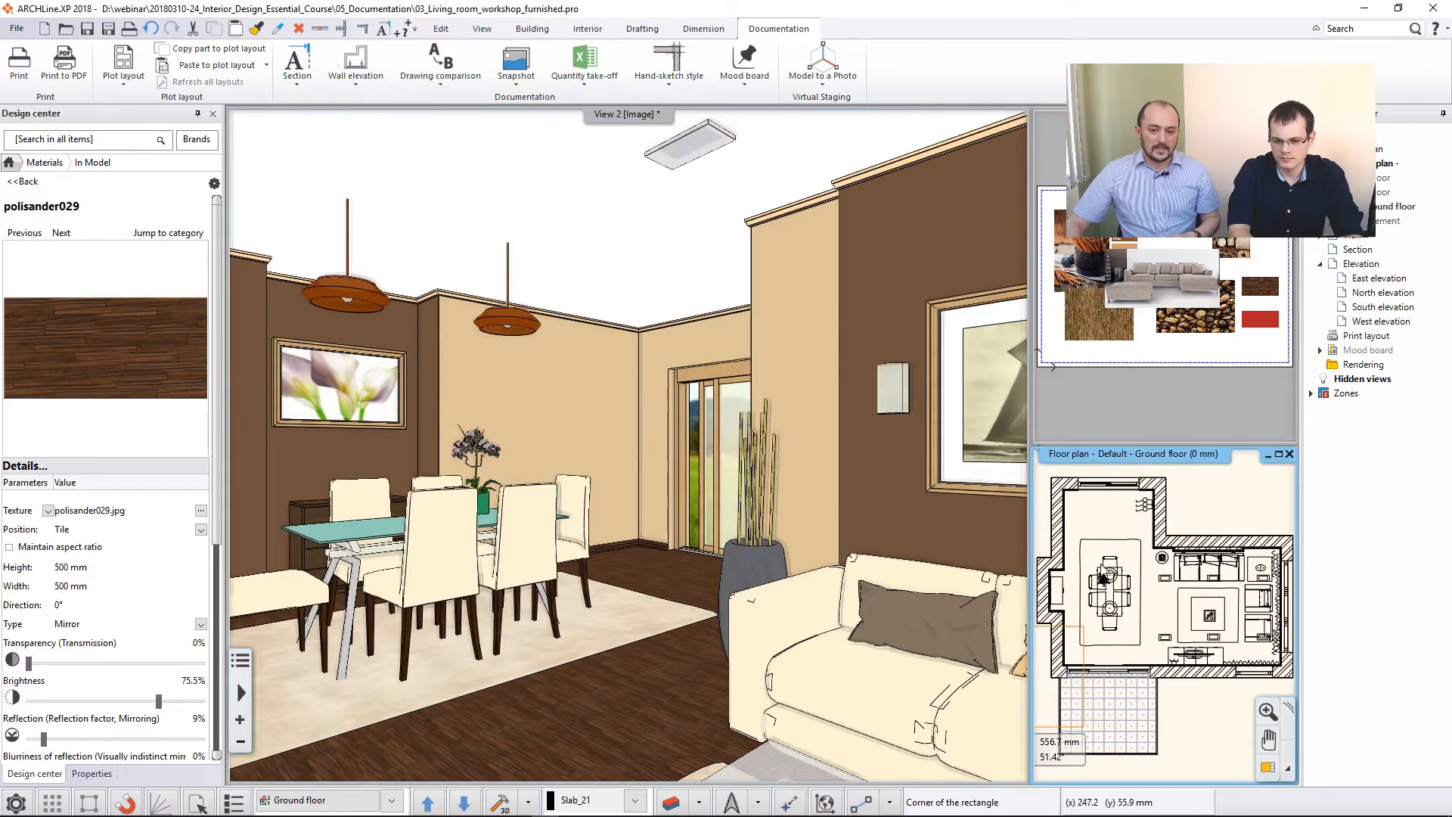
pyautogui.click(1267, 768)
pyautogui.moveTo(1012, 534); pyautogui.dragTo(666, 506, button='middle')
pyautogui.scroll(-3, 690, 505)
pyautogui.click(723, 499)
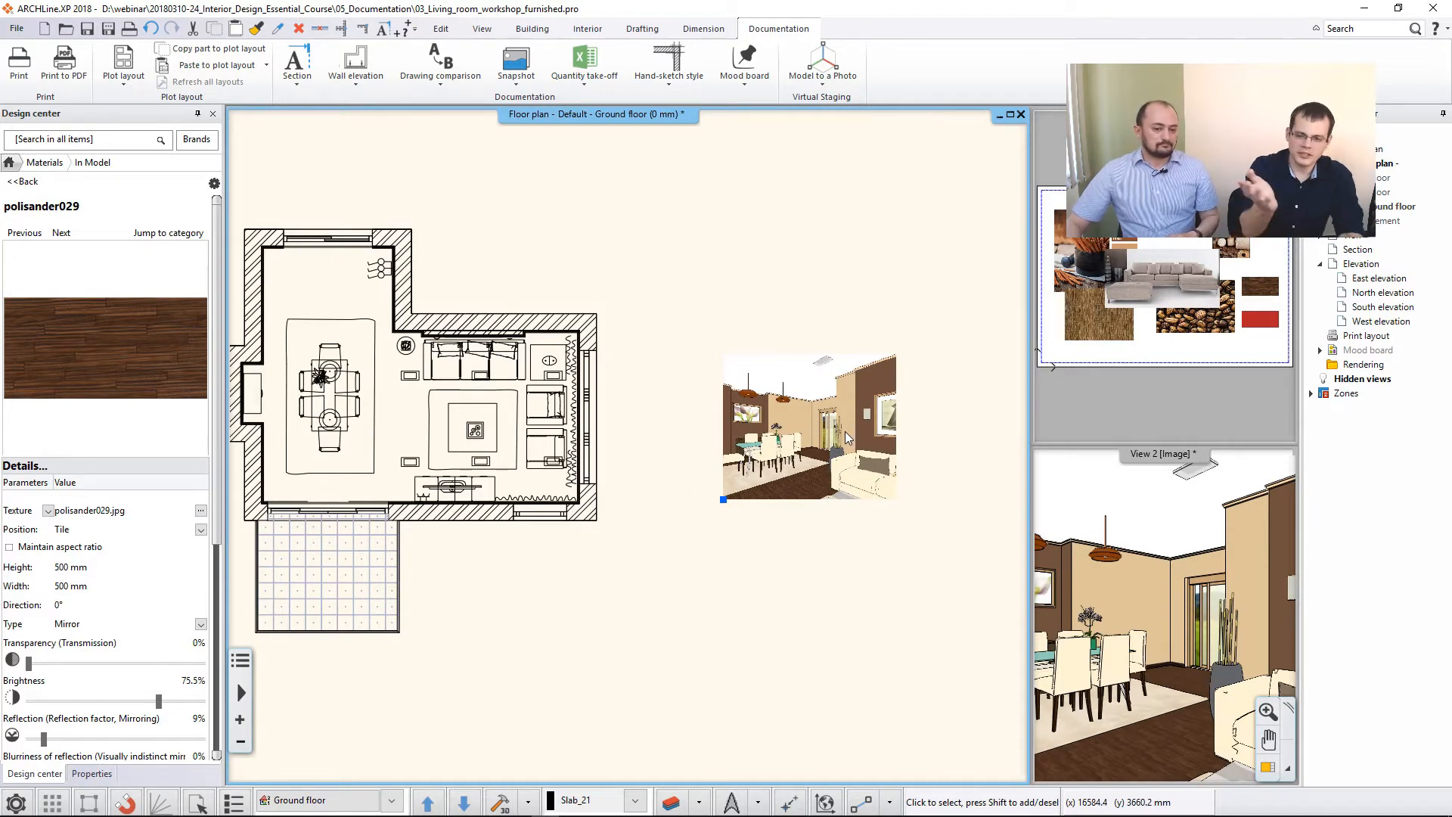
# - Cut the snapshot image from the floor plan, using its lower-left corner as the hotspot
pyautogui.moveTo(847, 437); pyautogui.dragTo(798, 450, button='middle')
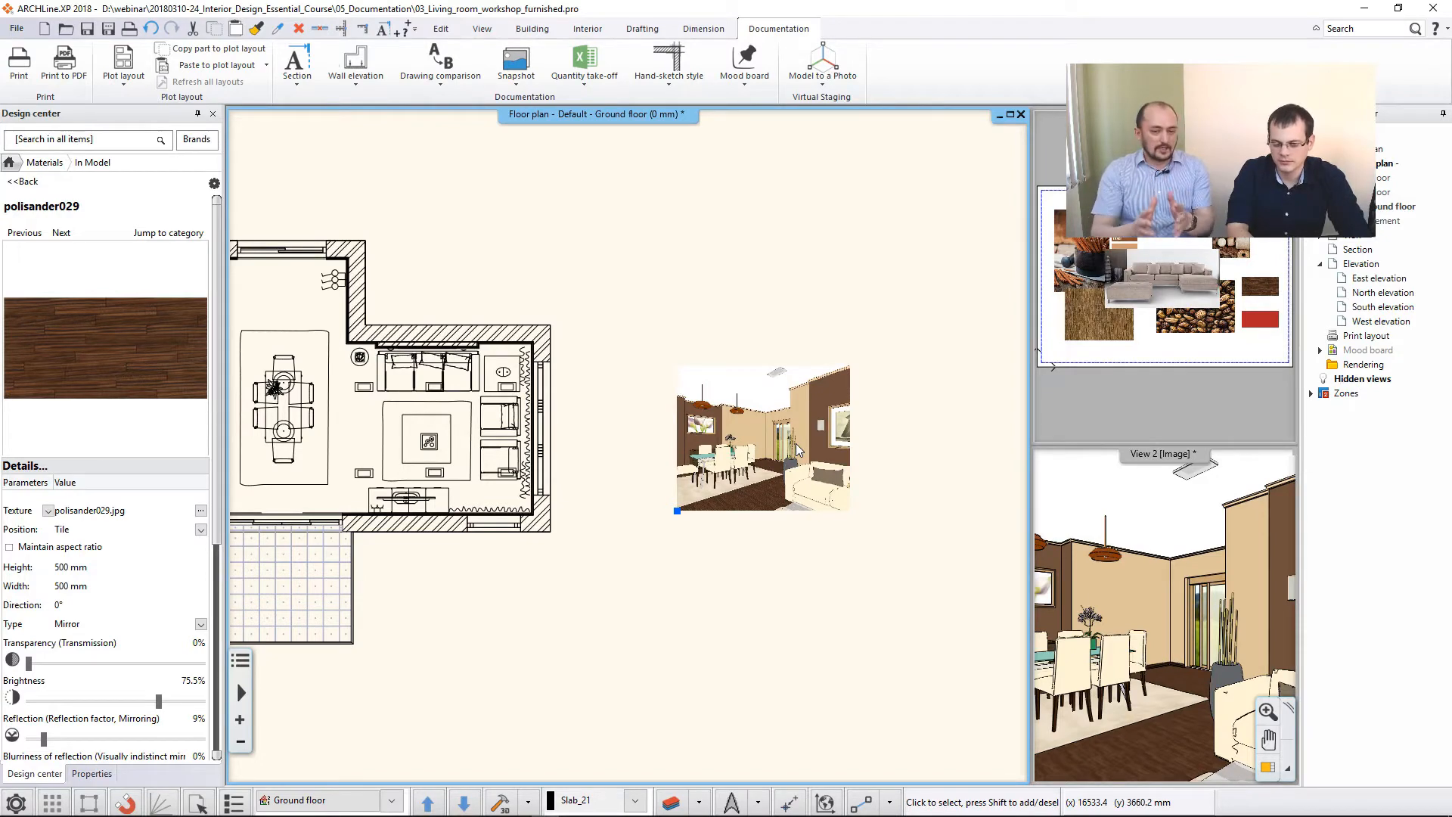
pyautogui.click(795, 444)
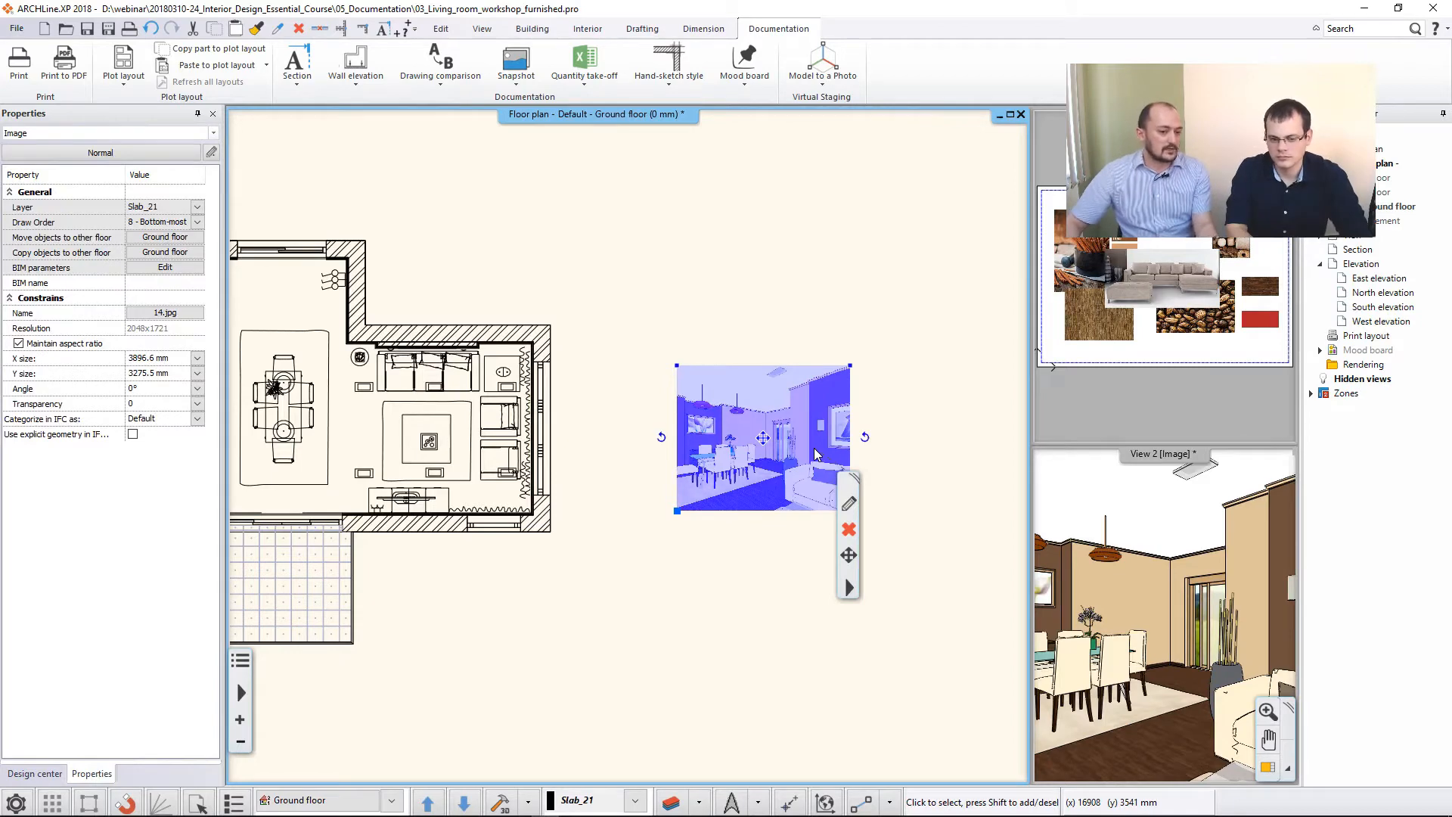
pyautogui.hotkey('ctrl', 'c')
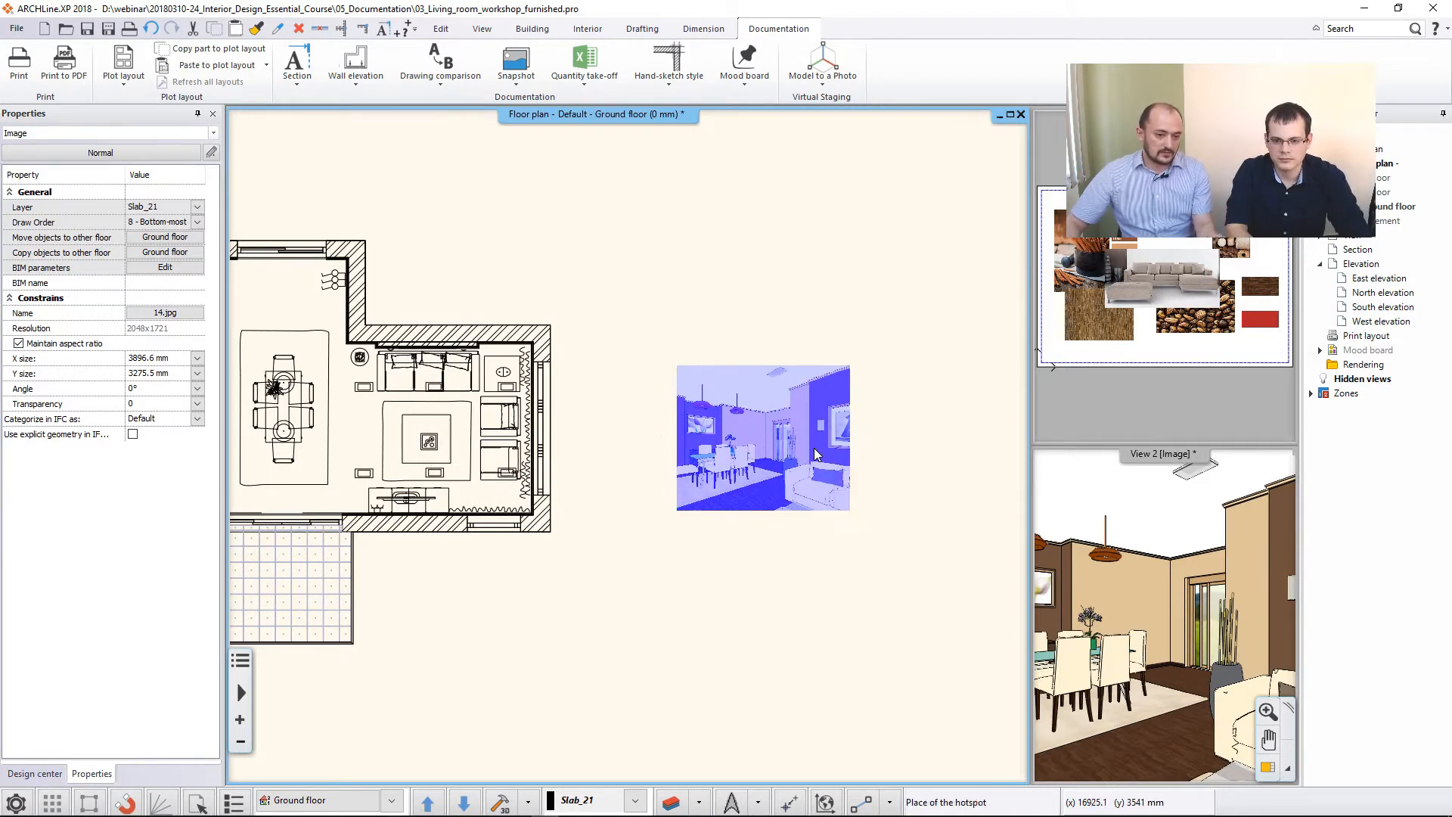
pyautogui.click(677, 513)
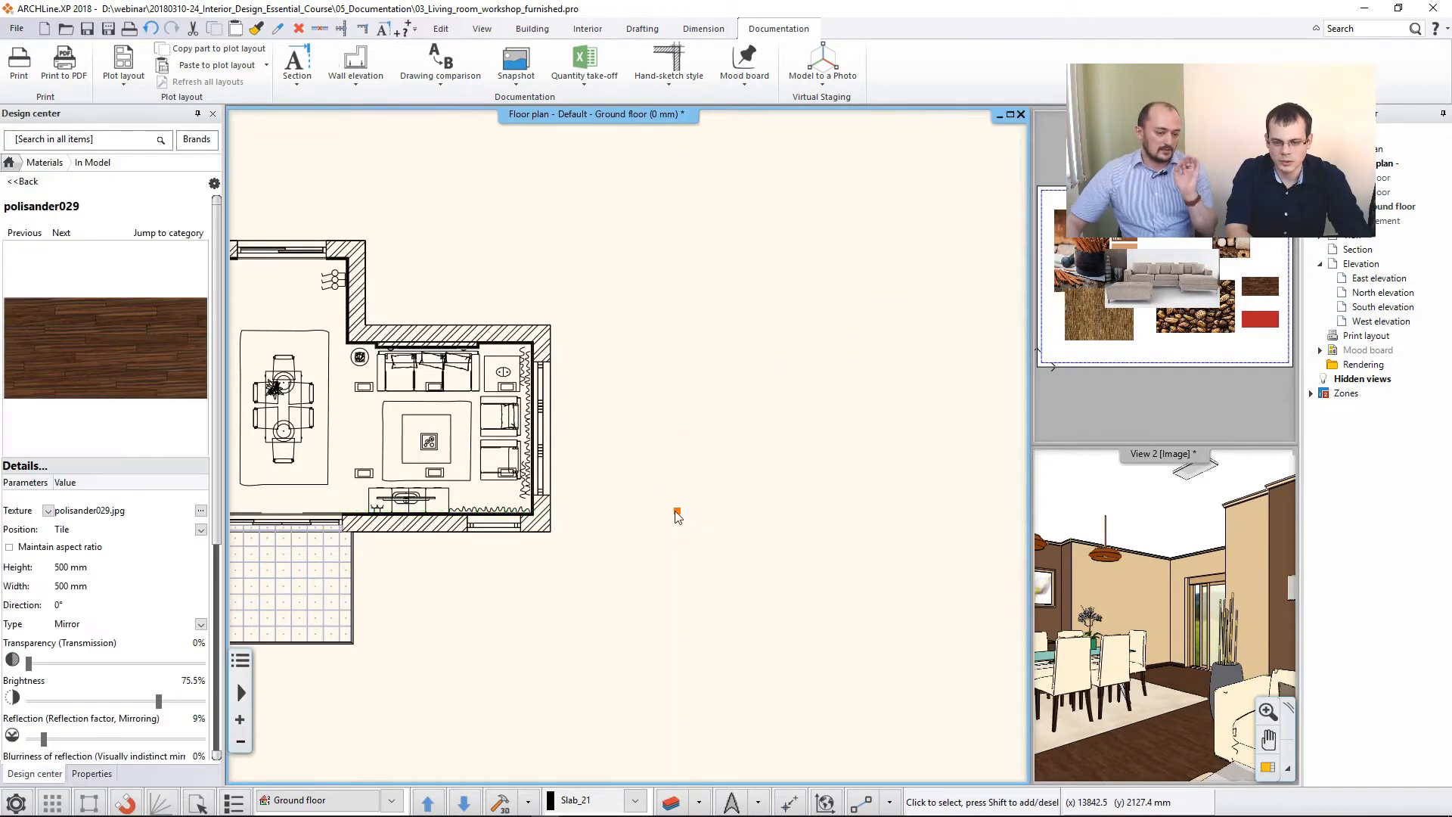
# - Bring the mood board into the main window and paste the cut snapshot image into the empty area above the sofa picture
pyautogui.click(1141, 340)
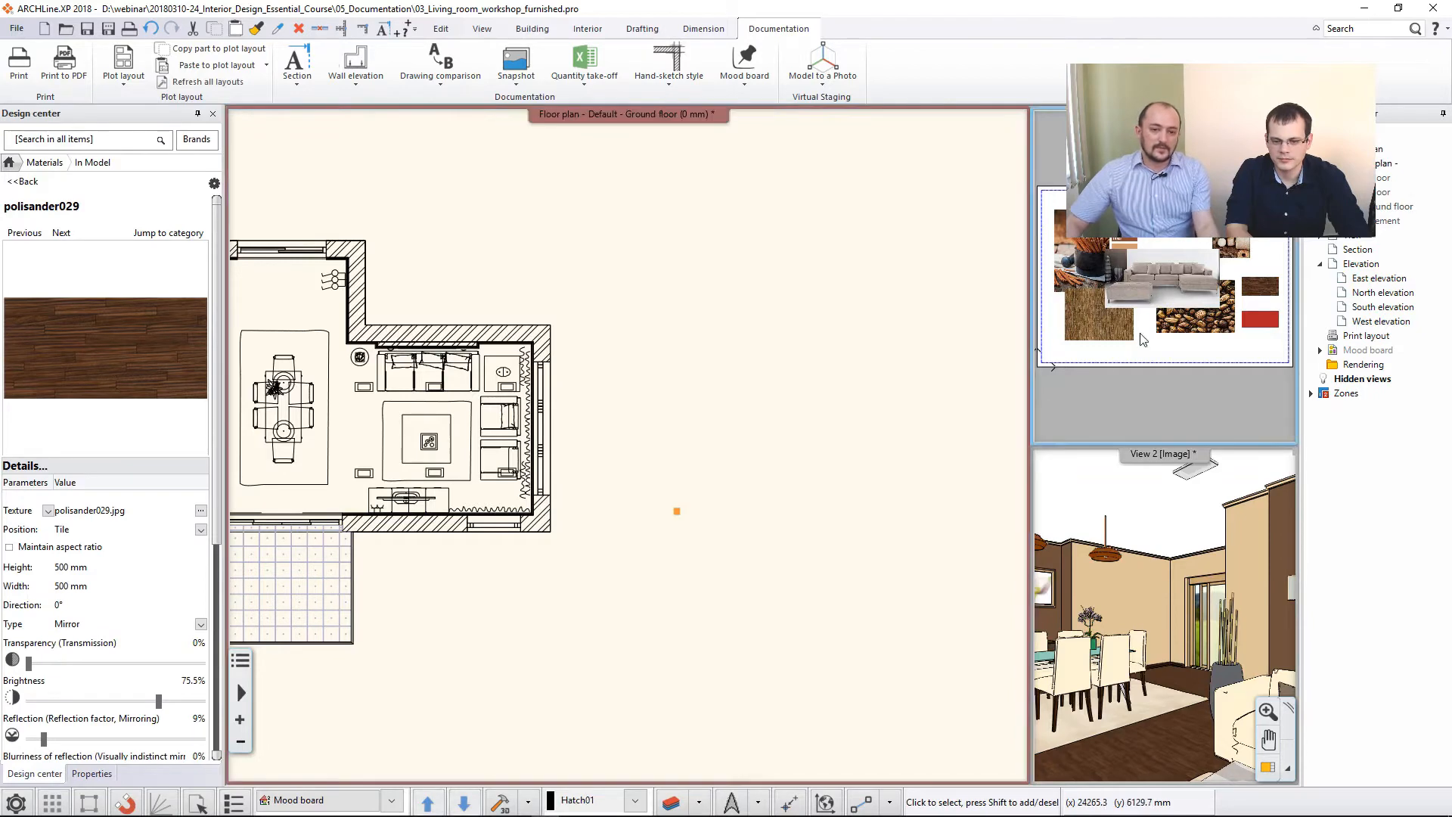
pyautogui.click(1269, 767)
pyautogui.scroll(-3, 804, 555)
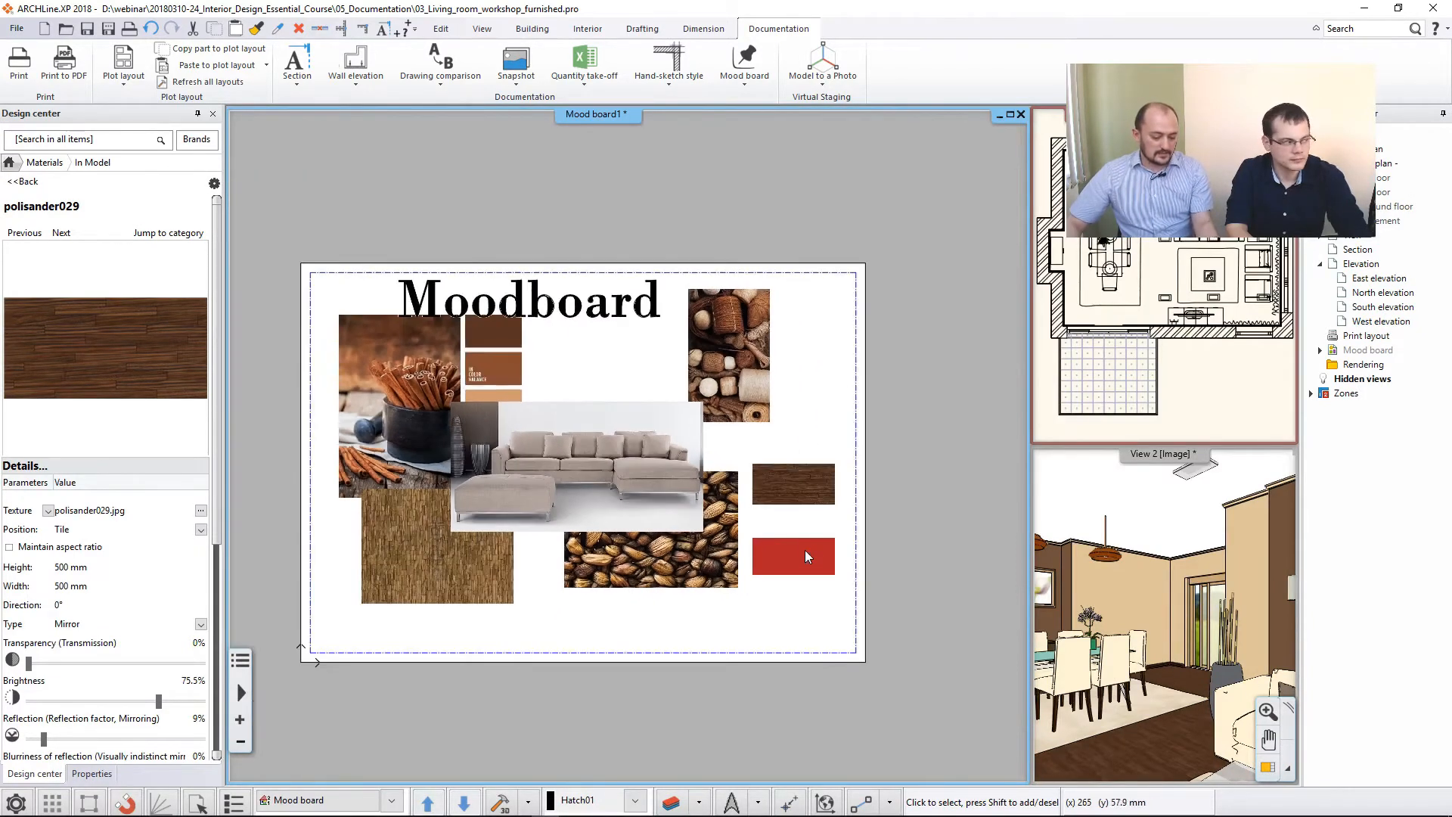
pyautogui.hotkey('ctrl', 'v')
pyautogui.scroll(-2, 800, 514)
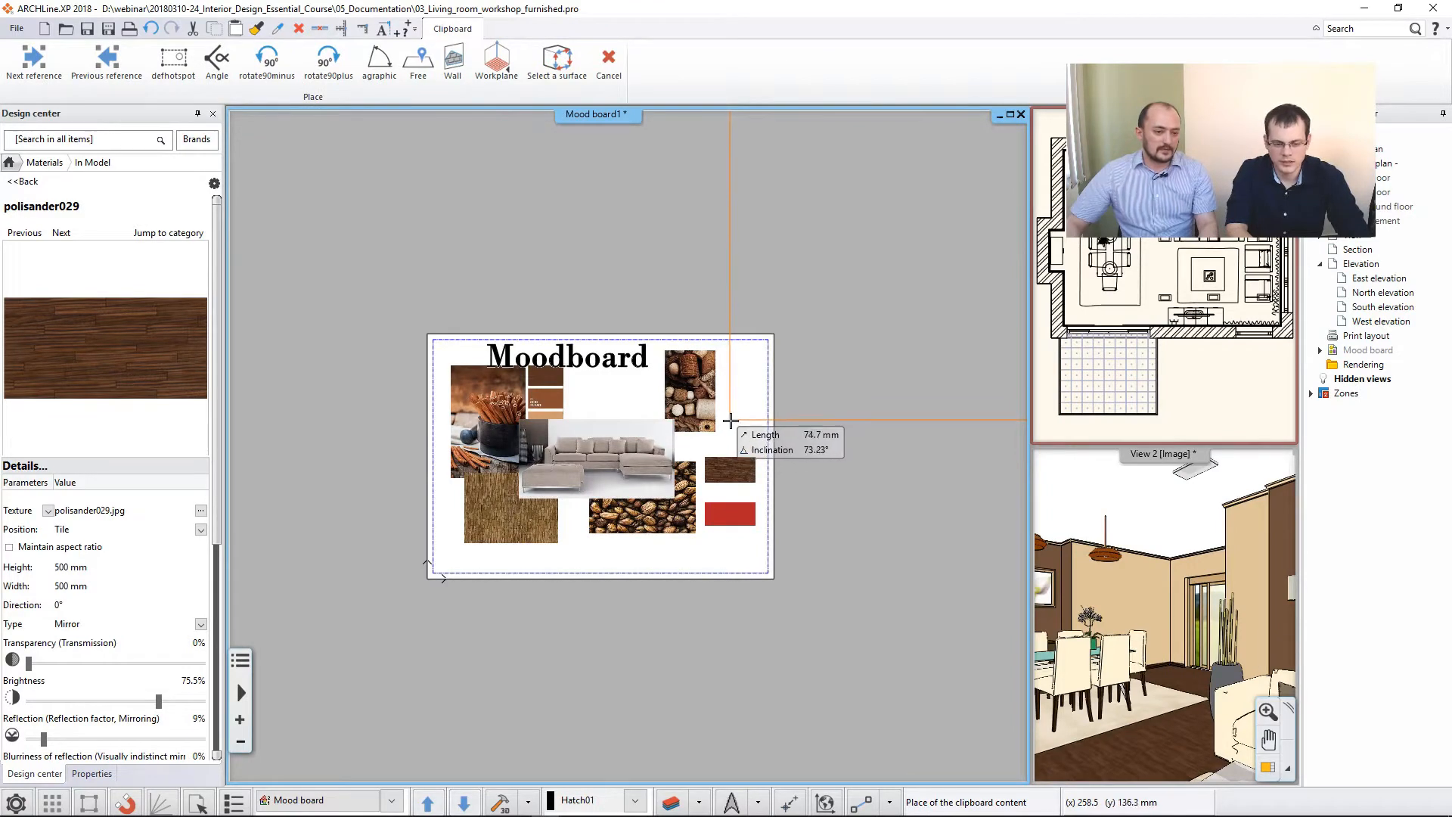
pyautogui.scroll(2, 715, 433)
pyautogui.scroll(2, 707, 437)
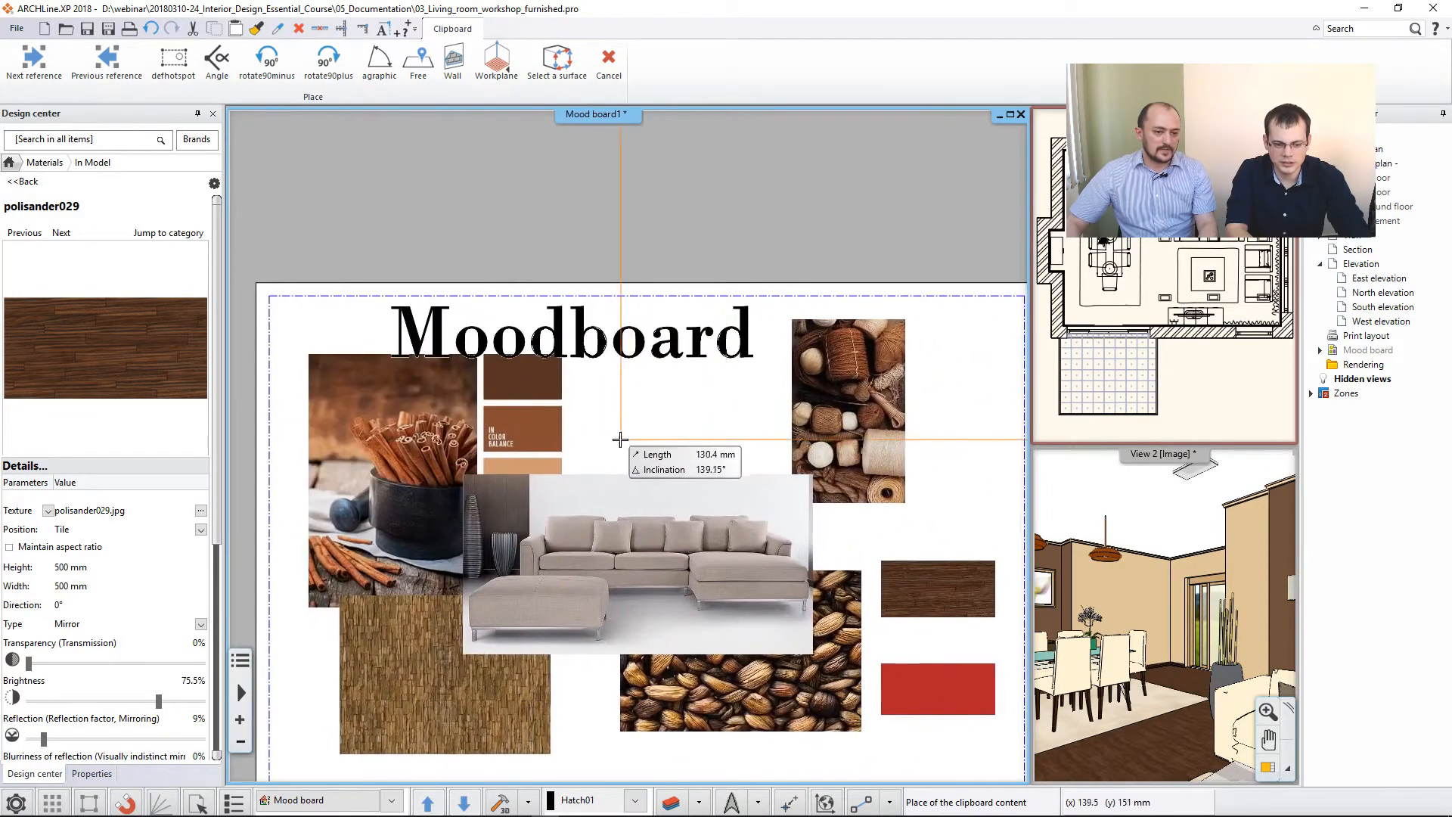
pyautogui.click(589, 456)
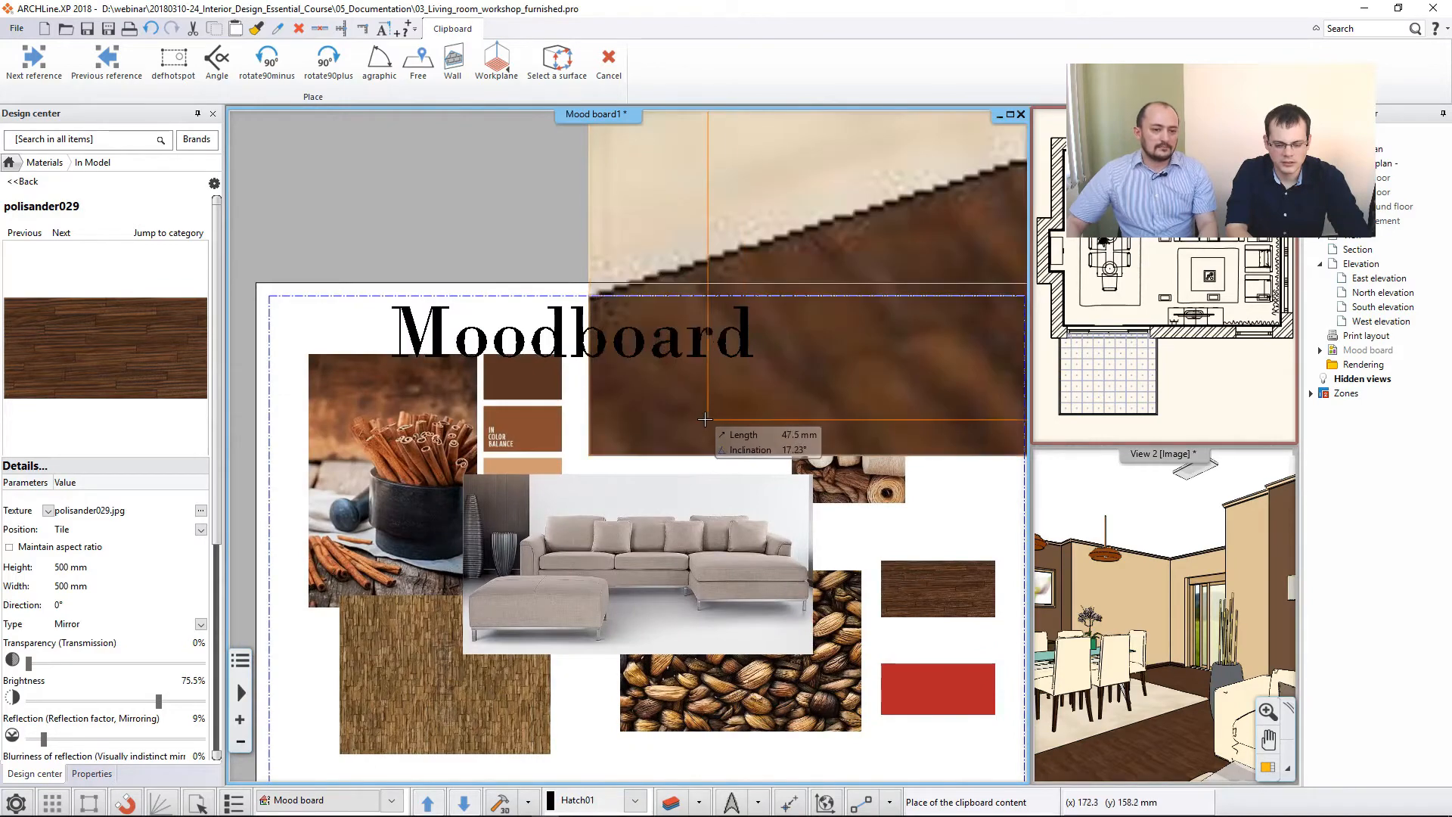
# - Scale the pasted snapshot image down to about 26 mm high so it fits on the mood board sheet
pyautogui.scroll(-4, 694, 419)
pyautogui.scroll(-5, 695, 425)
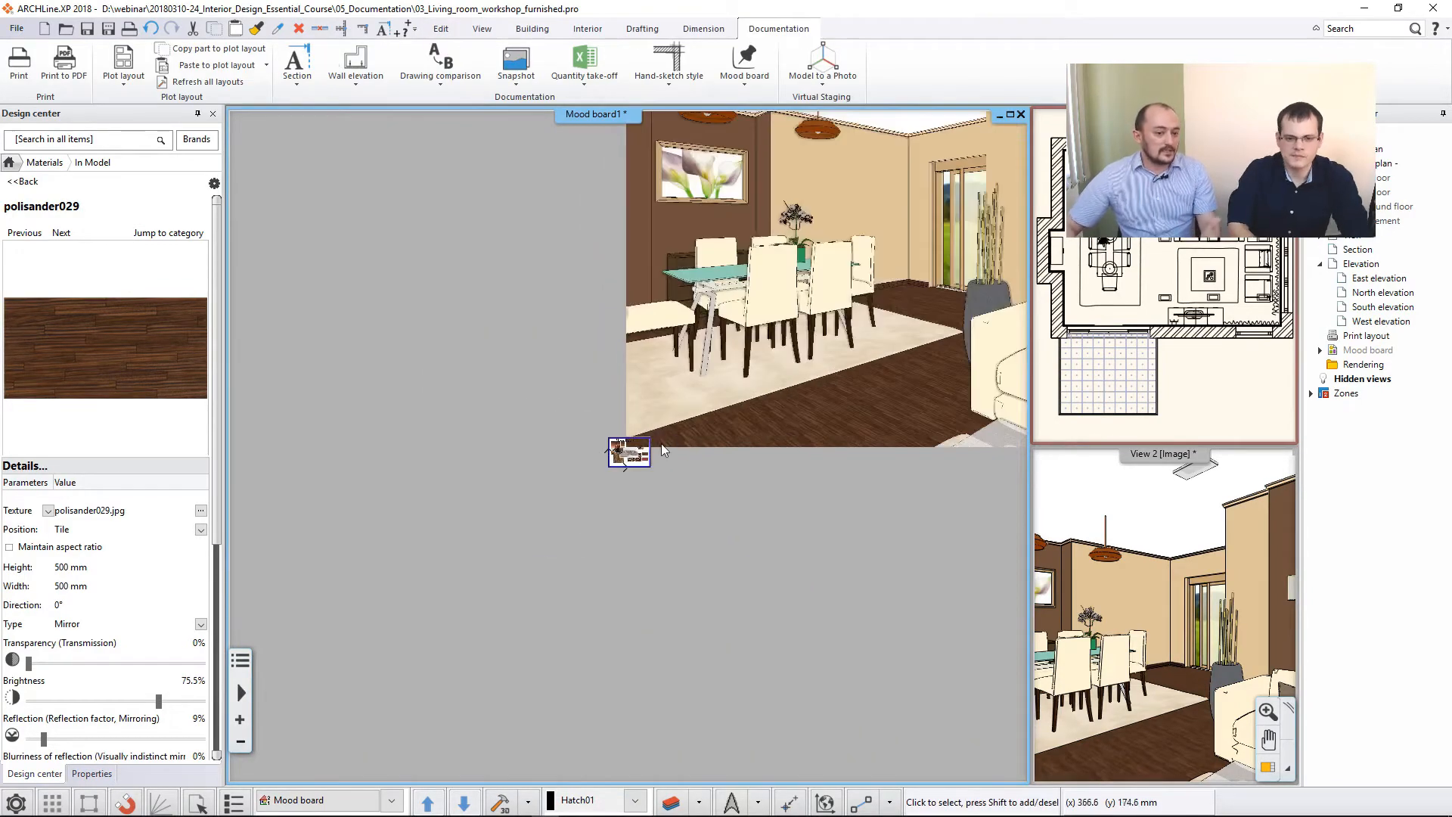
pyautogui.scroll(-3, 662, 444)
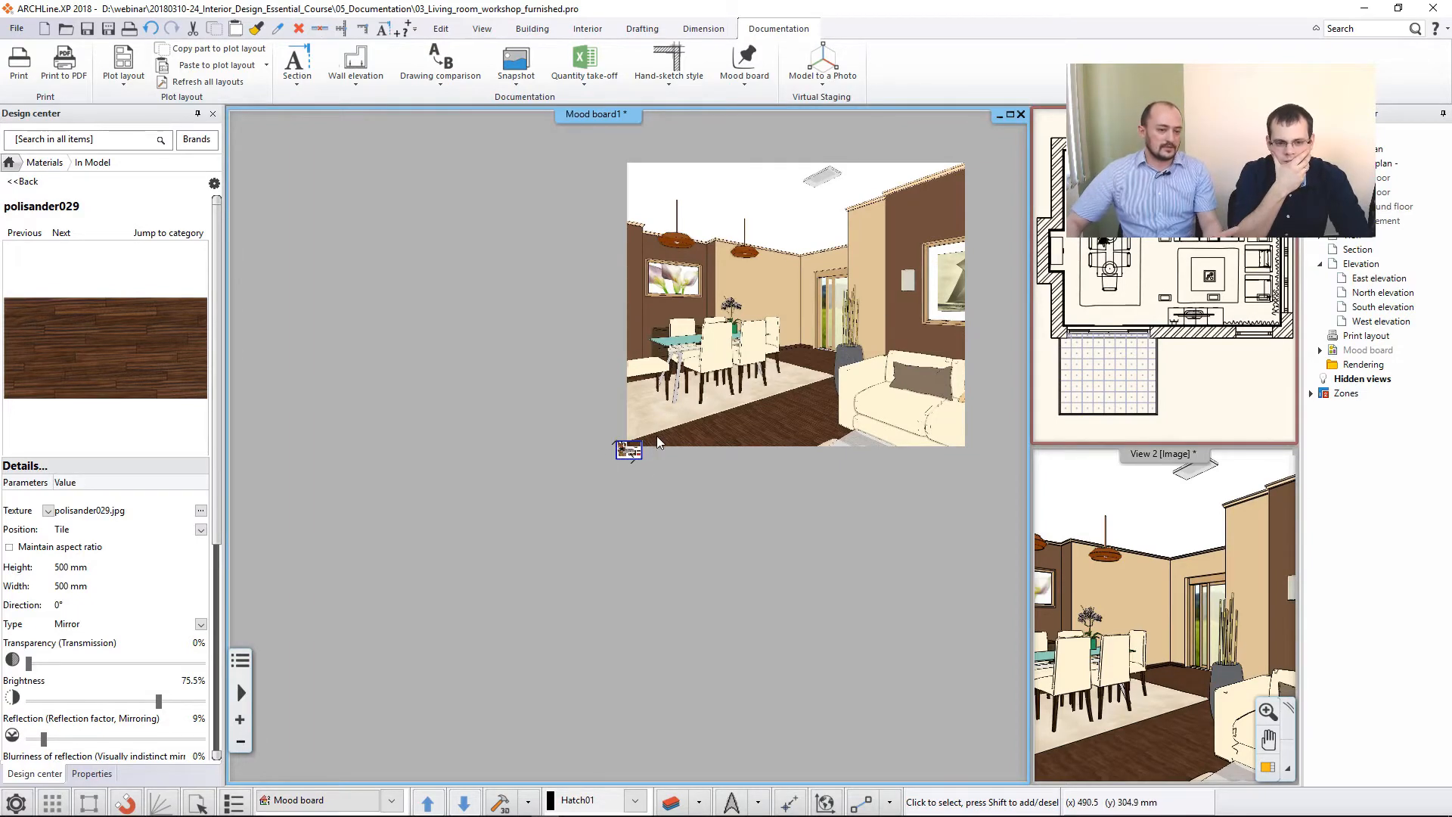
pyautogui.click(682, 382)
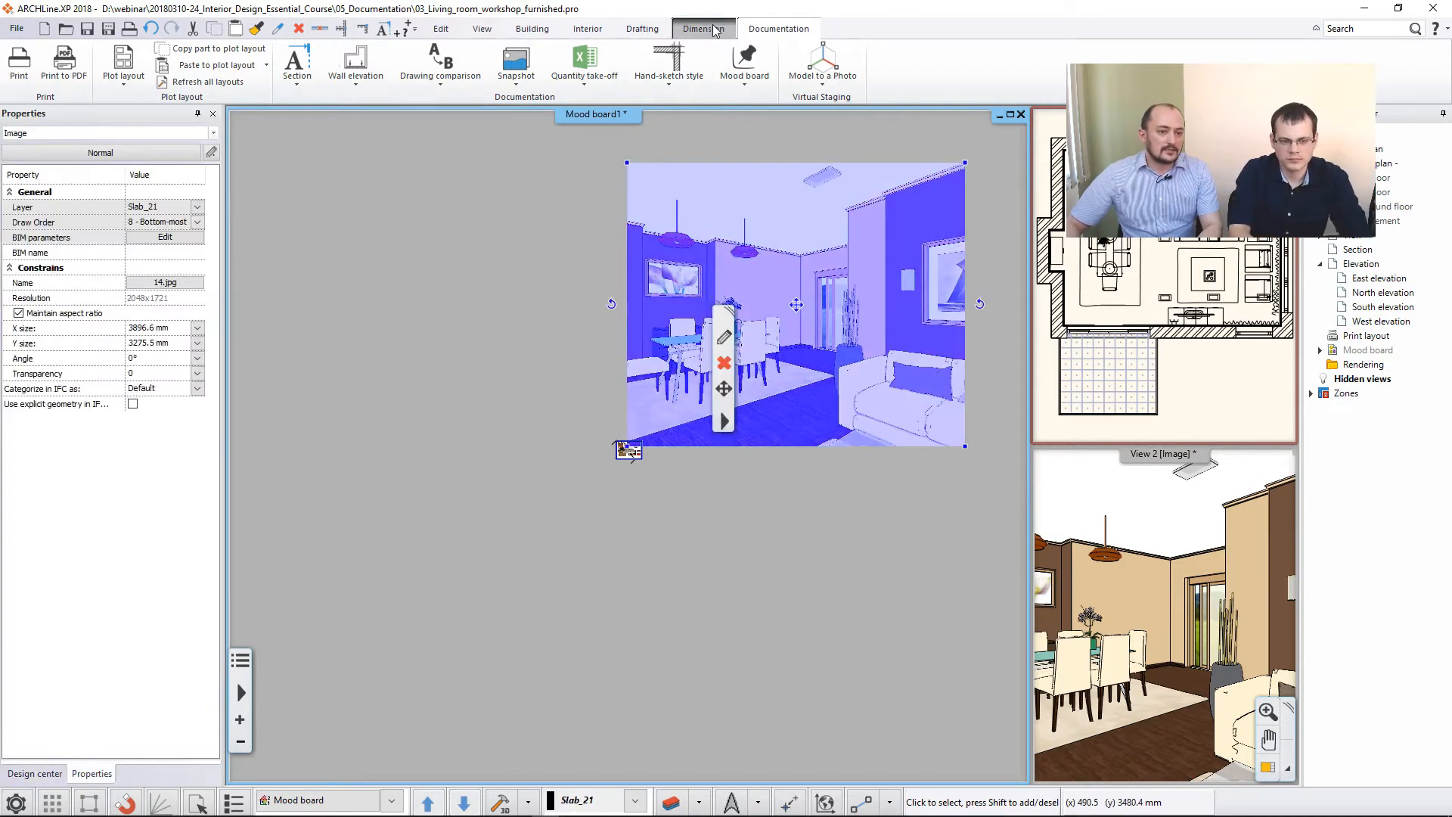
pyautogui.click(744, 68)
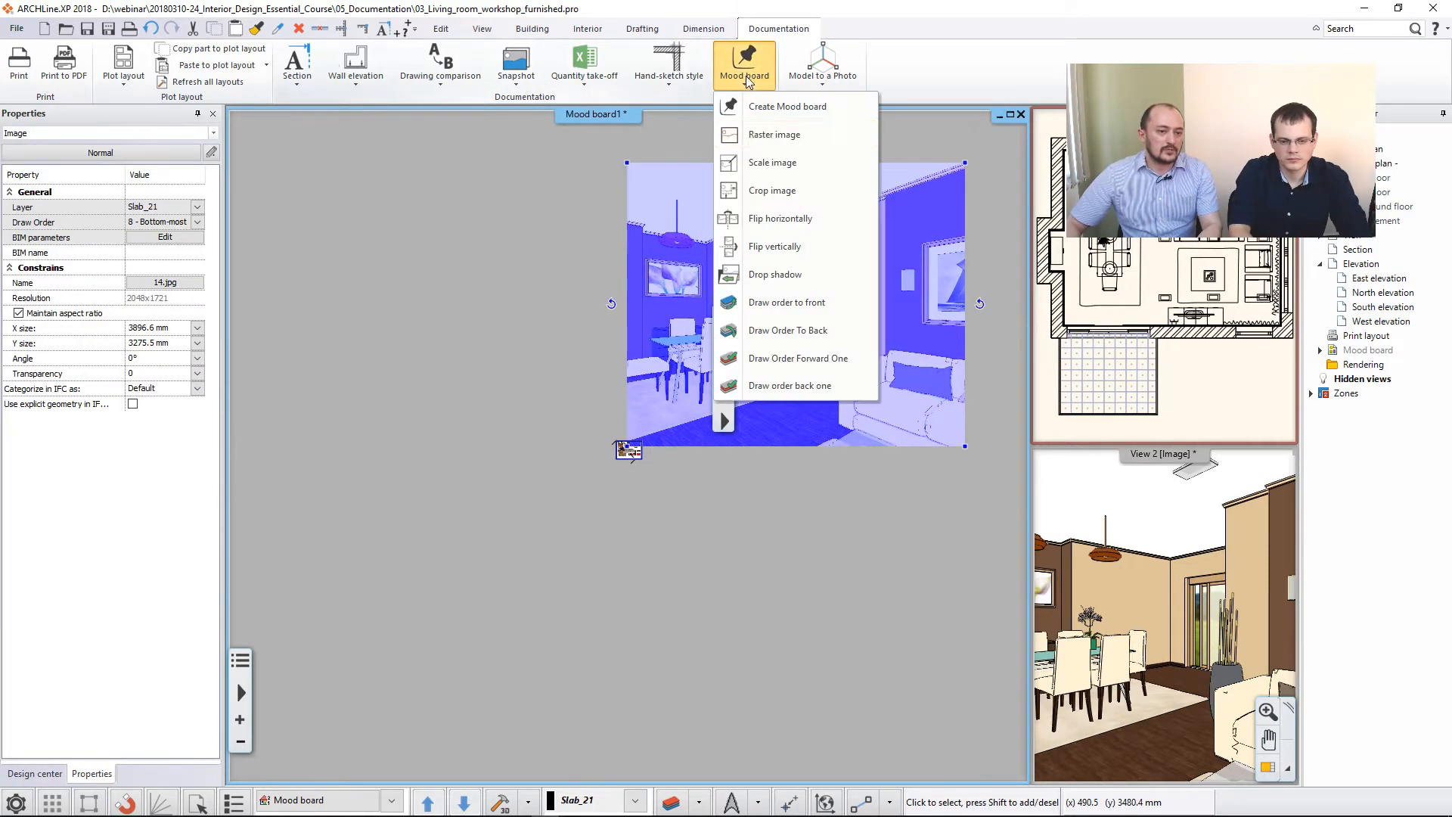
pyautogui.click(774, 164)
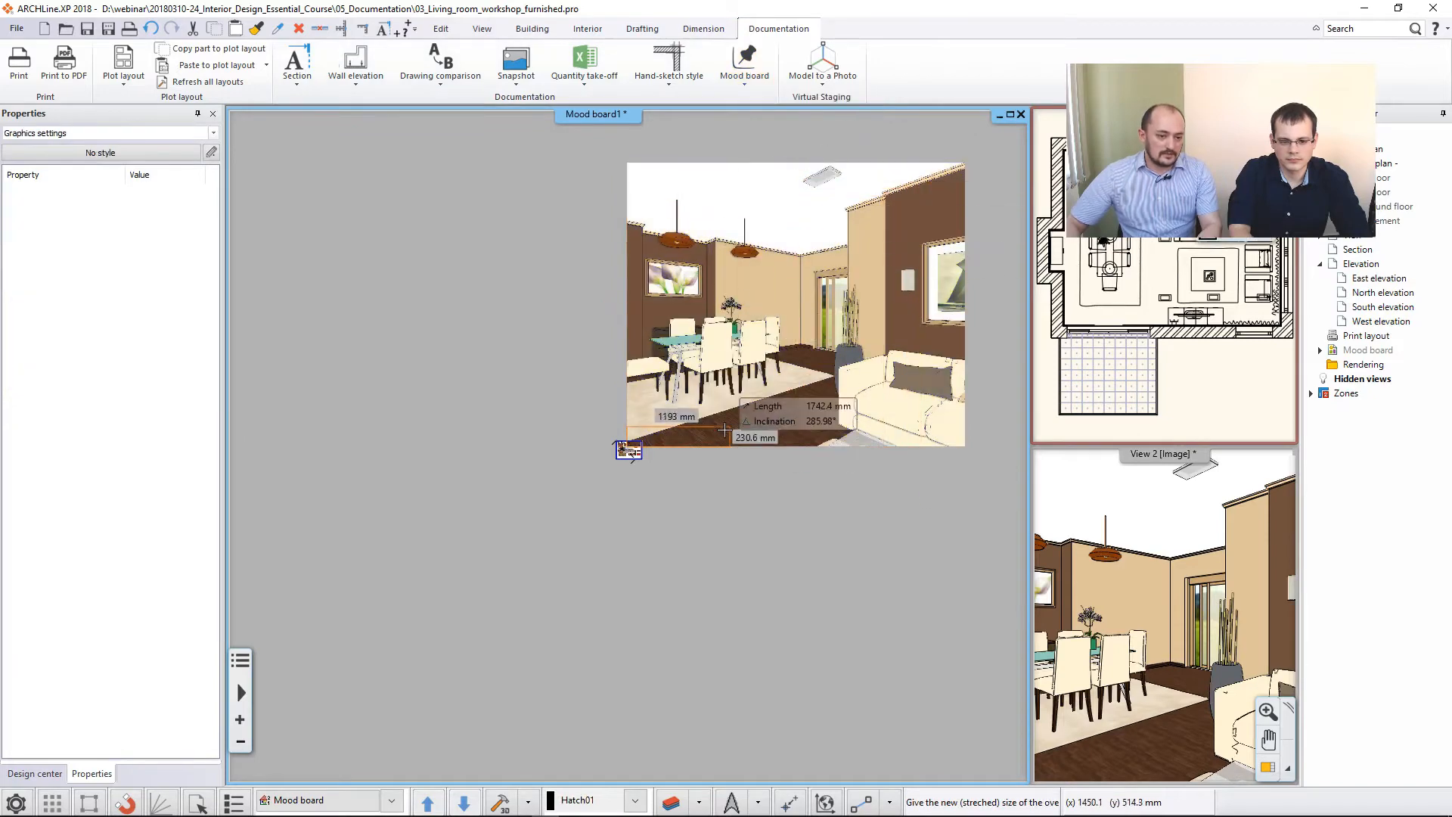
pyautogui.scroll(10, 563, 464)
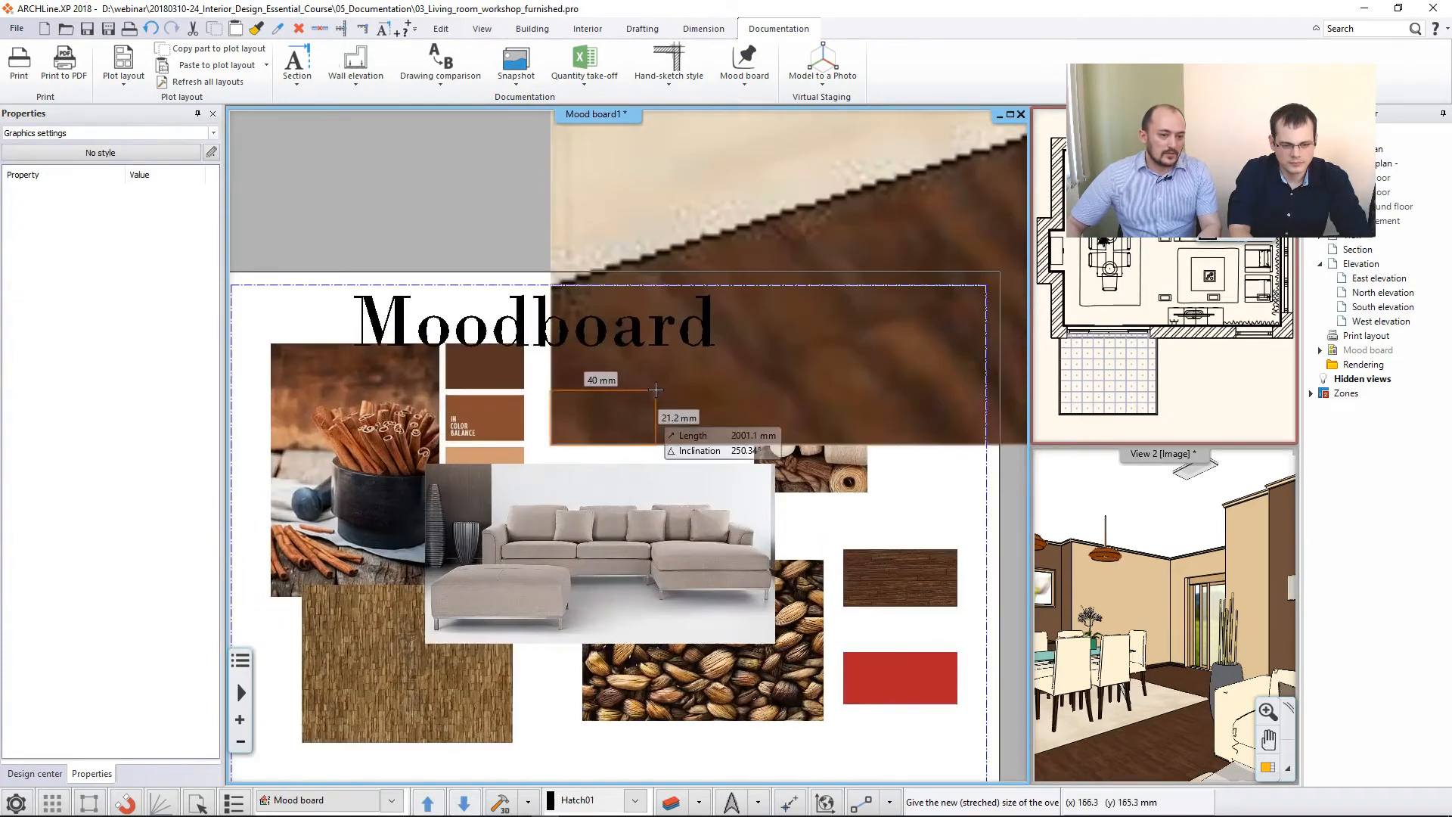
pyautogui.click(656, 390)
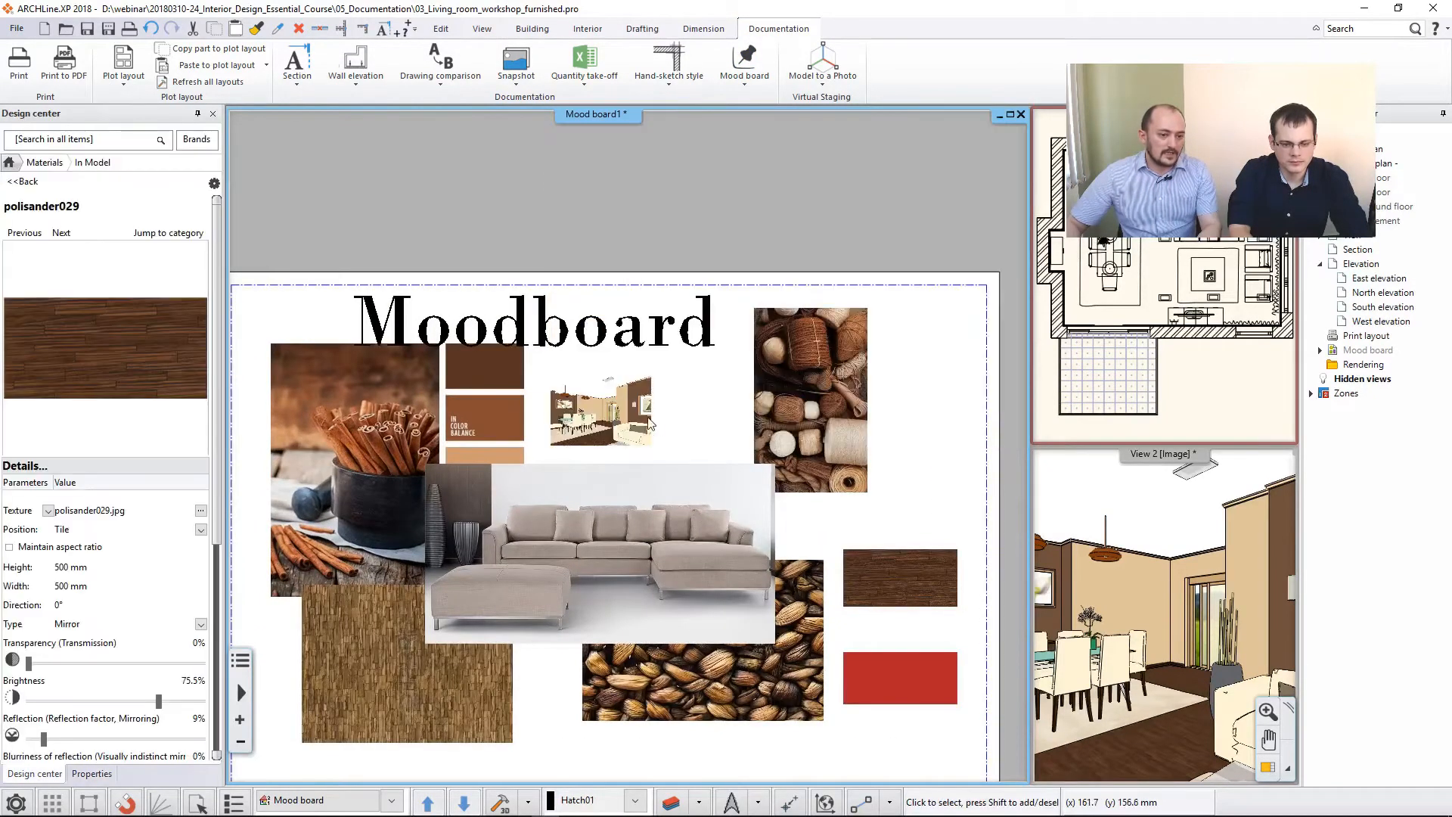
# - Move the scaled snapshot image into the gap between the colour swatches and the yarn picture, just above the sofa picture
pyautogui.scroll(2, 742, 425)
pyautogui.click(671, 422)
pyautogui.rightClick(649, 416)
pyautogui.click(699, 425)
pyautogui.click(705, 433)
pyautogui.click(676, 360)
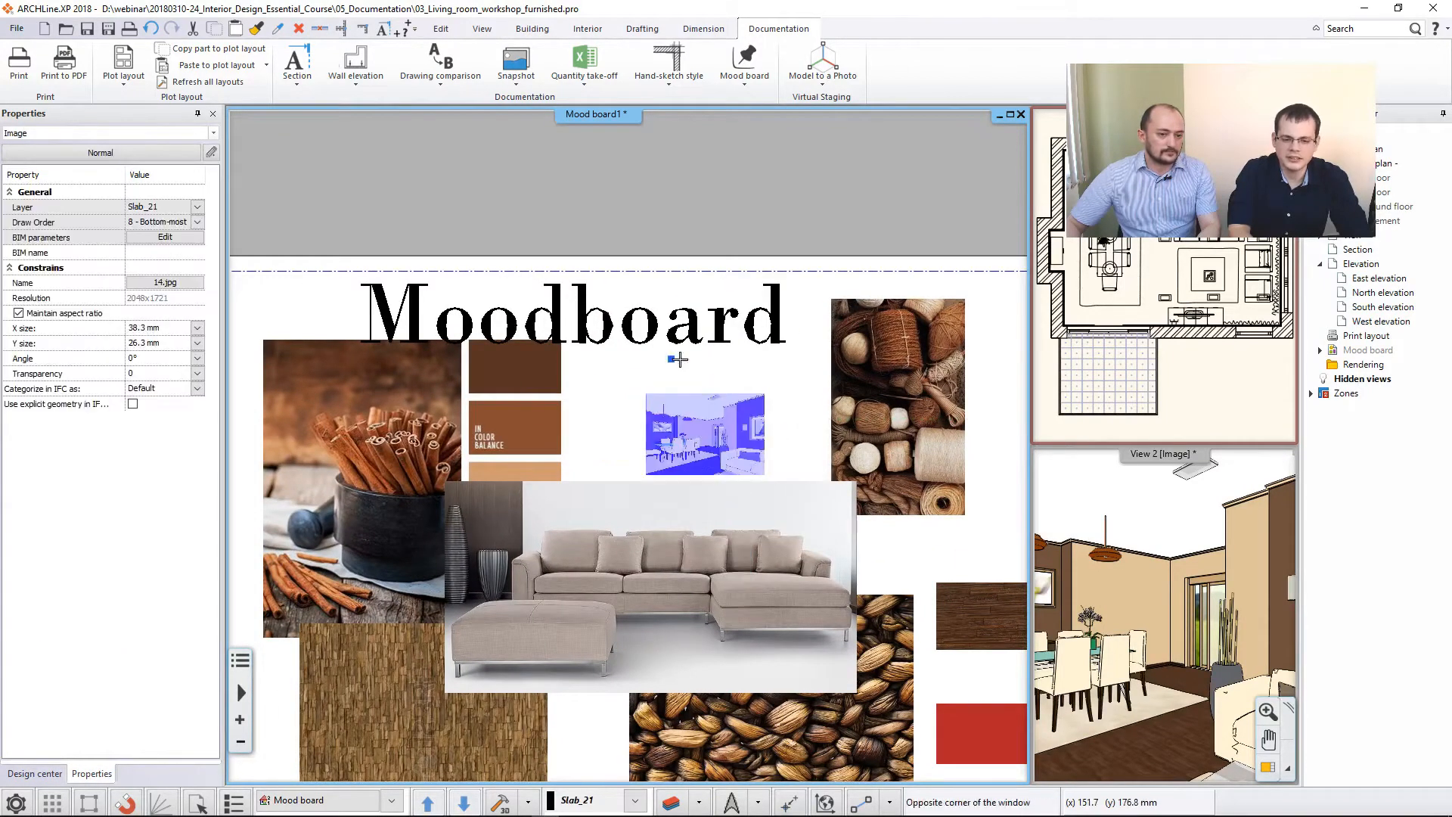
pyautogui.scroll(-4, 759, 407)
pyautogui.moveTo(770, 422); pyautogui.dragTo(733, 376, button='middle')
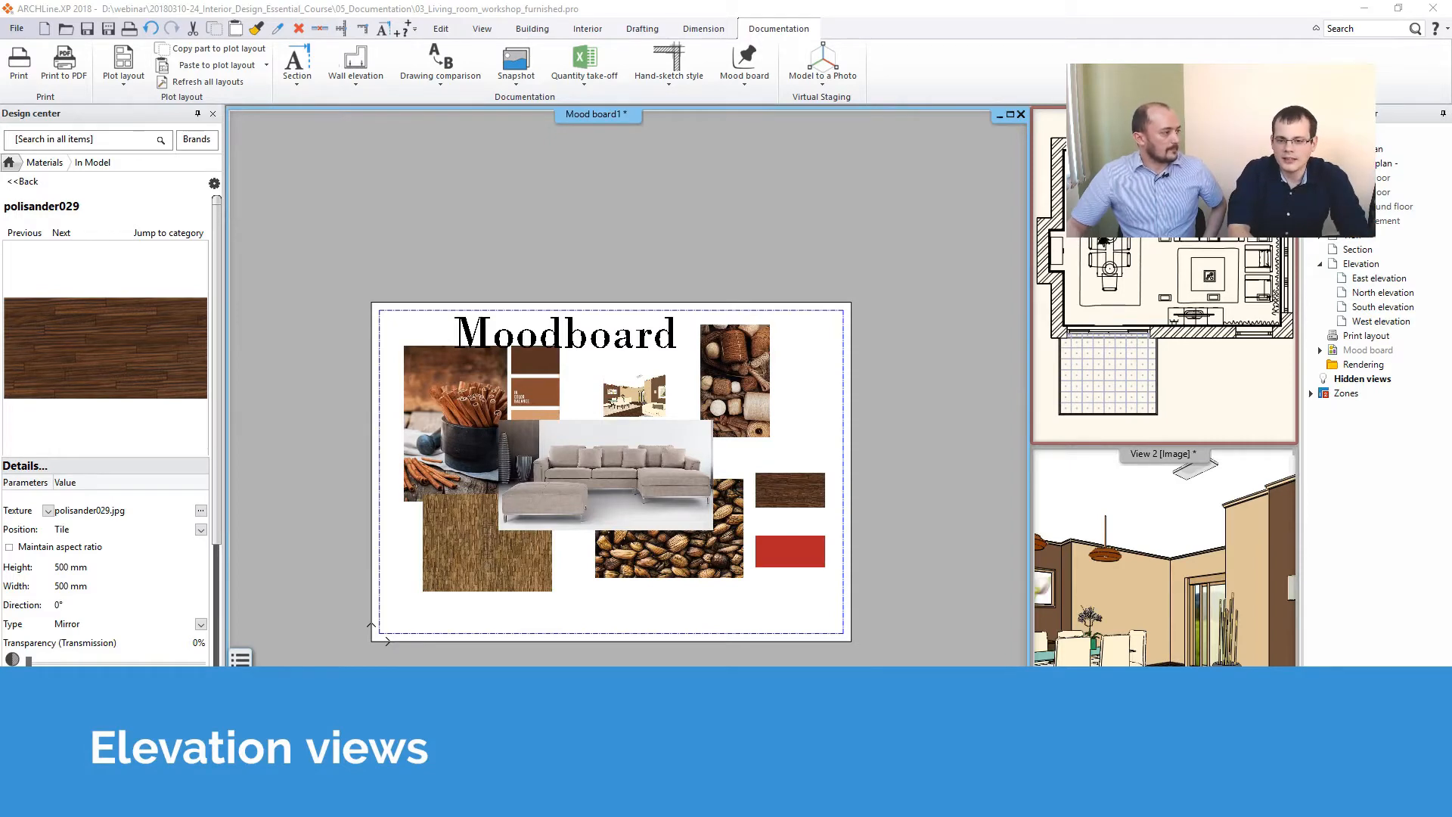
# - Bring the ground floor plan into the main window with the whole building in view
pyautogui.click(1160, 432)
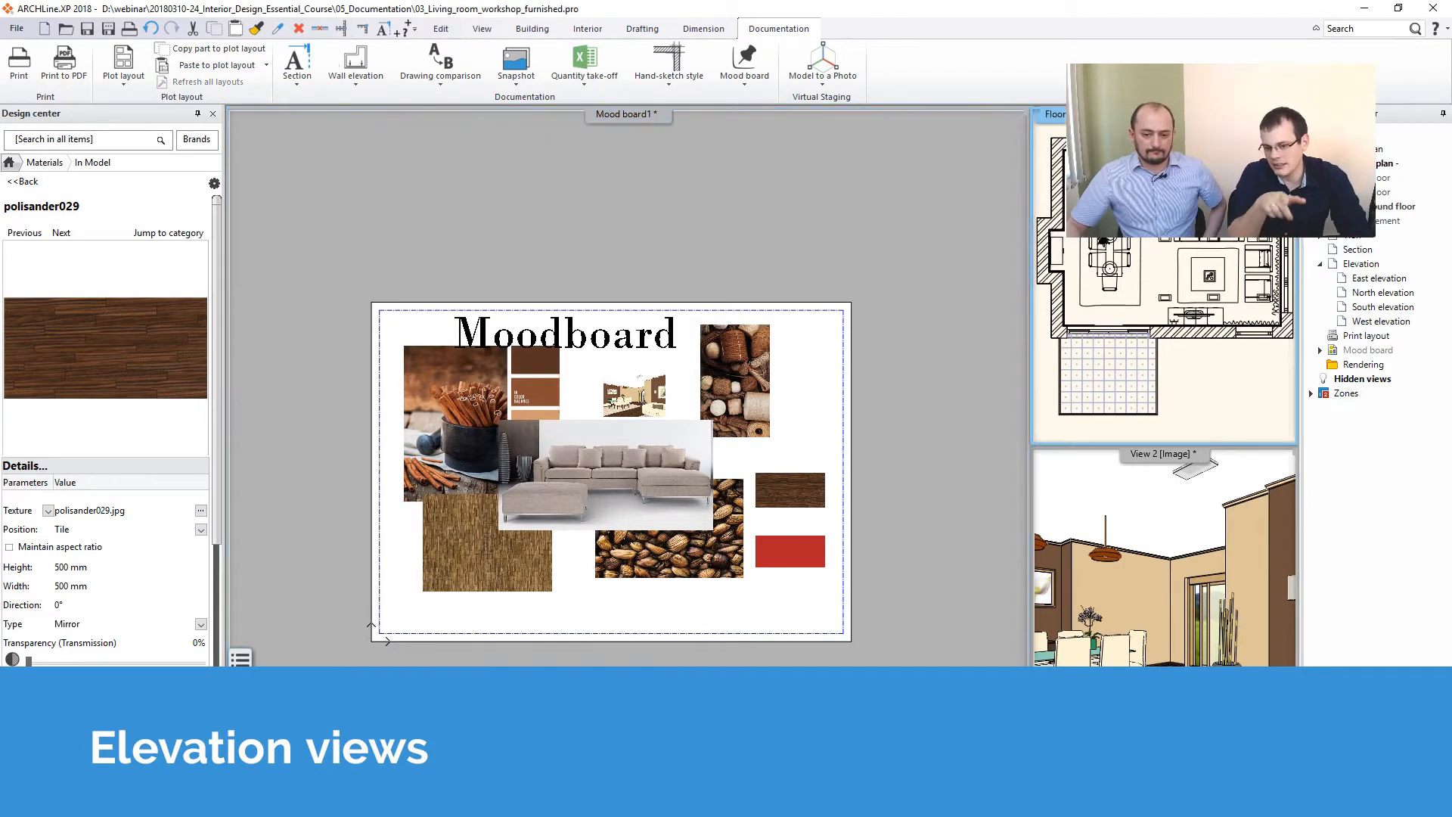
pyautogui.doubleClick(1163, 114)
pyautogui.moveTo(759, 474); pyautogui.dragTo(679, 517, button='middle')
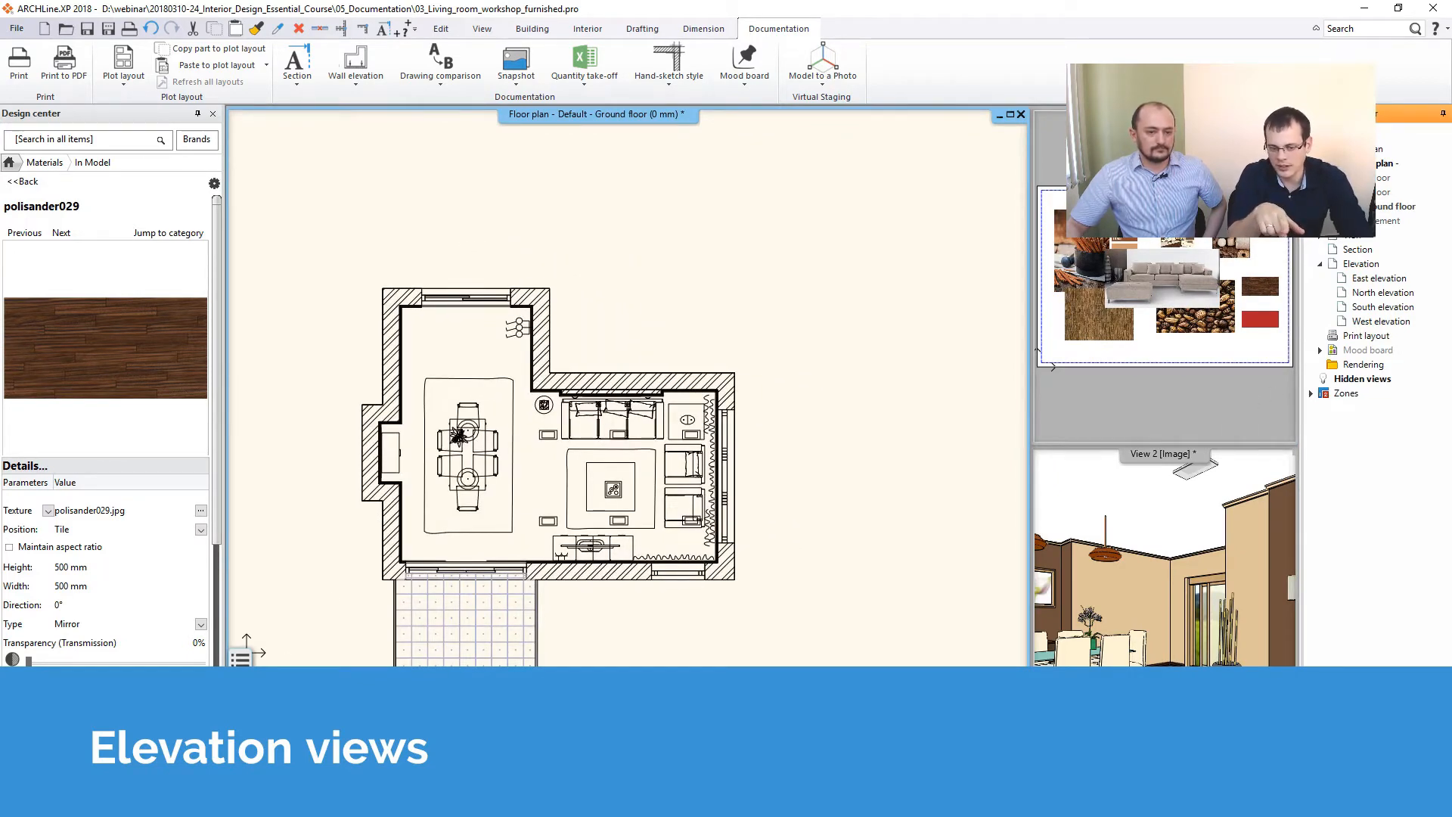
pyautogui.moveTo(707, 387); pyautogui.dragTo(662, 387, button='middle')
pyautogui.scroll(-1, 662, 387)
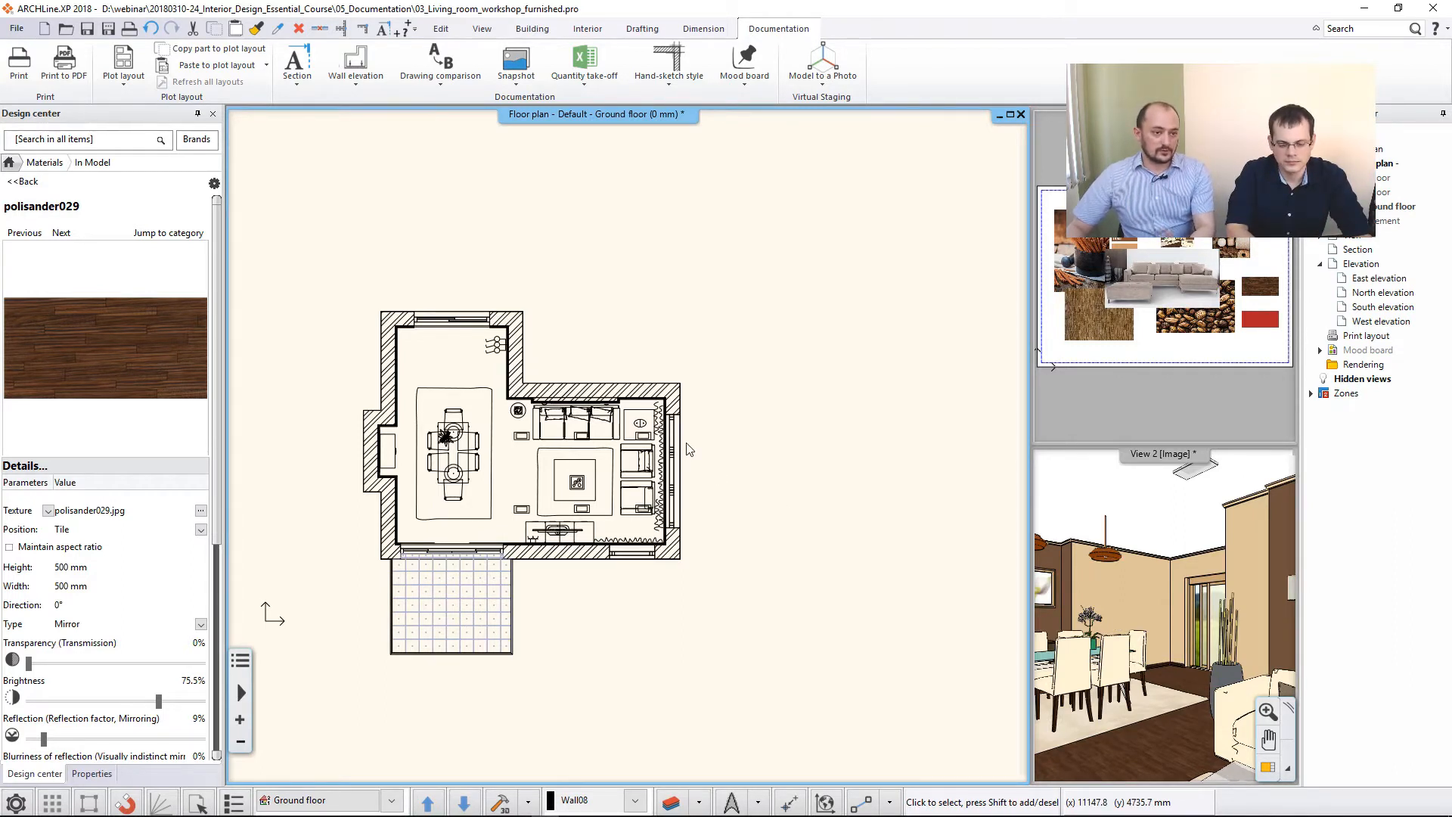
# - Start an Image wall elevation on the wall behind the sofa, viewed from the room's interior side
pyautogui.click(360, 84)
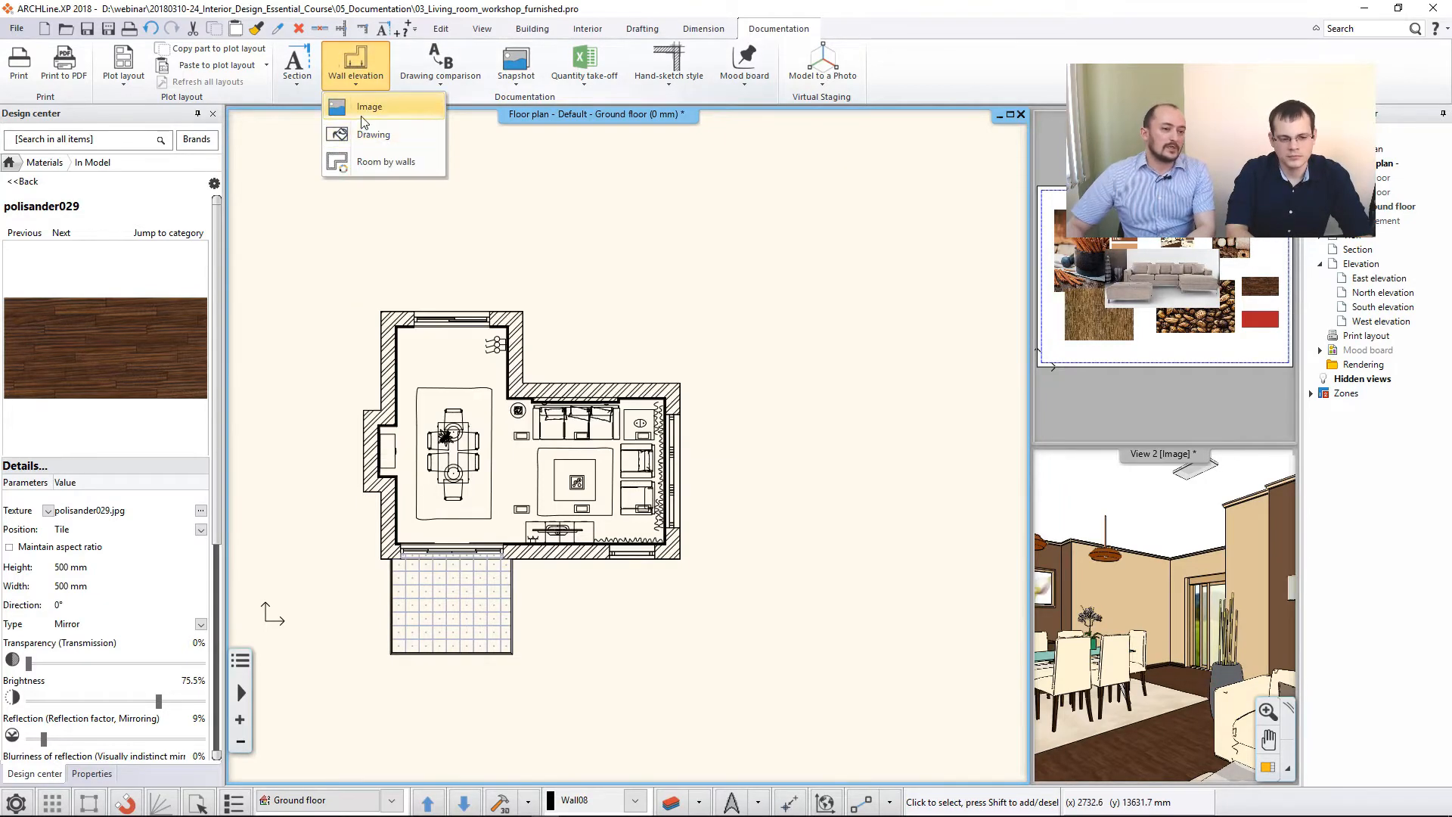
pyautogui.click(392, 115)
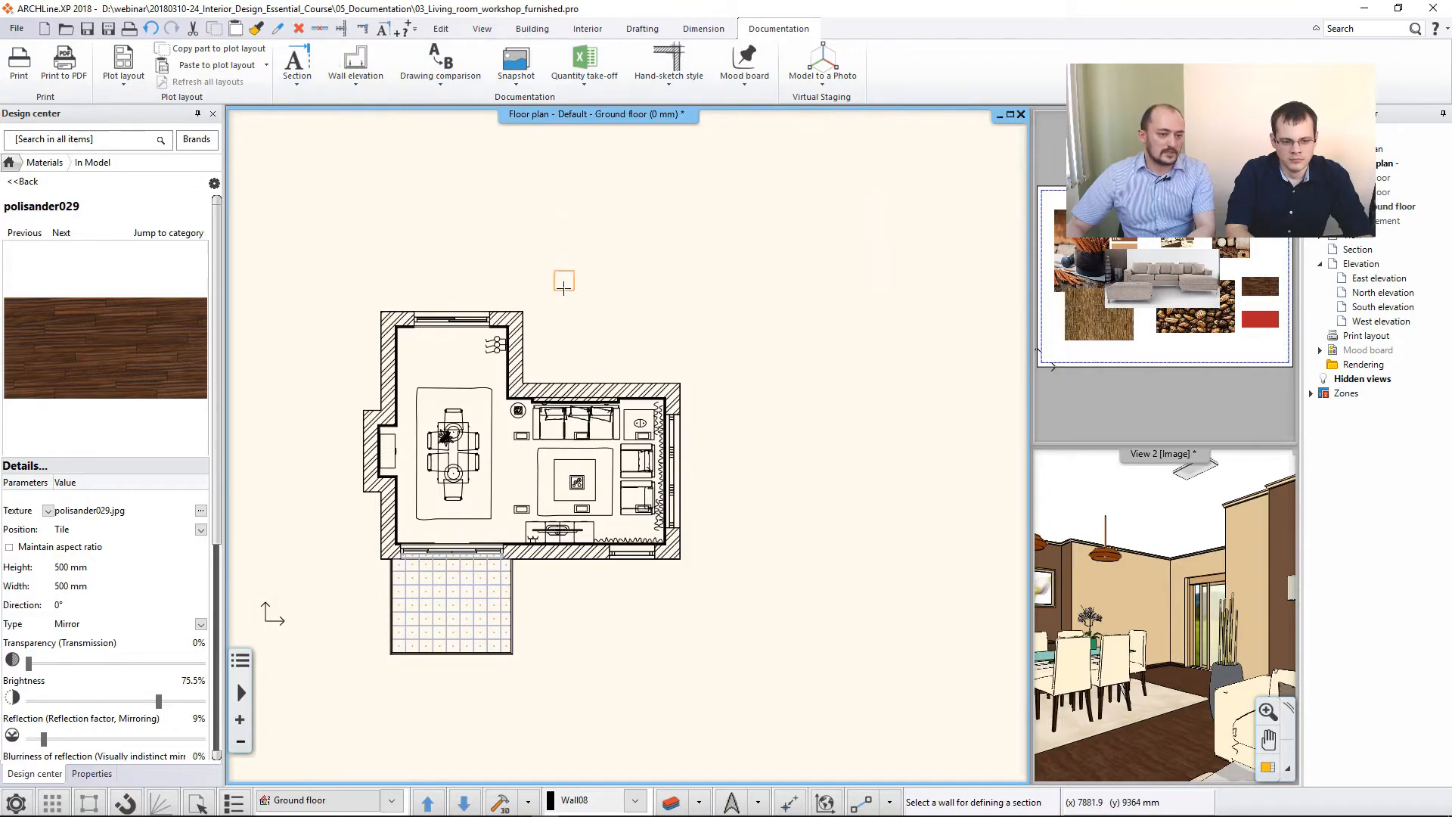
pyautogui.scroll(2, 556, 408)
pyautogui.scroll(1, 553, 412)
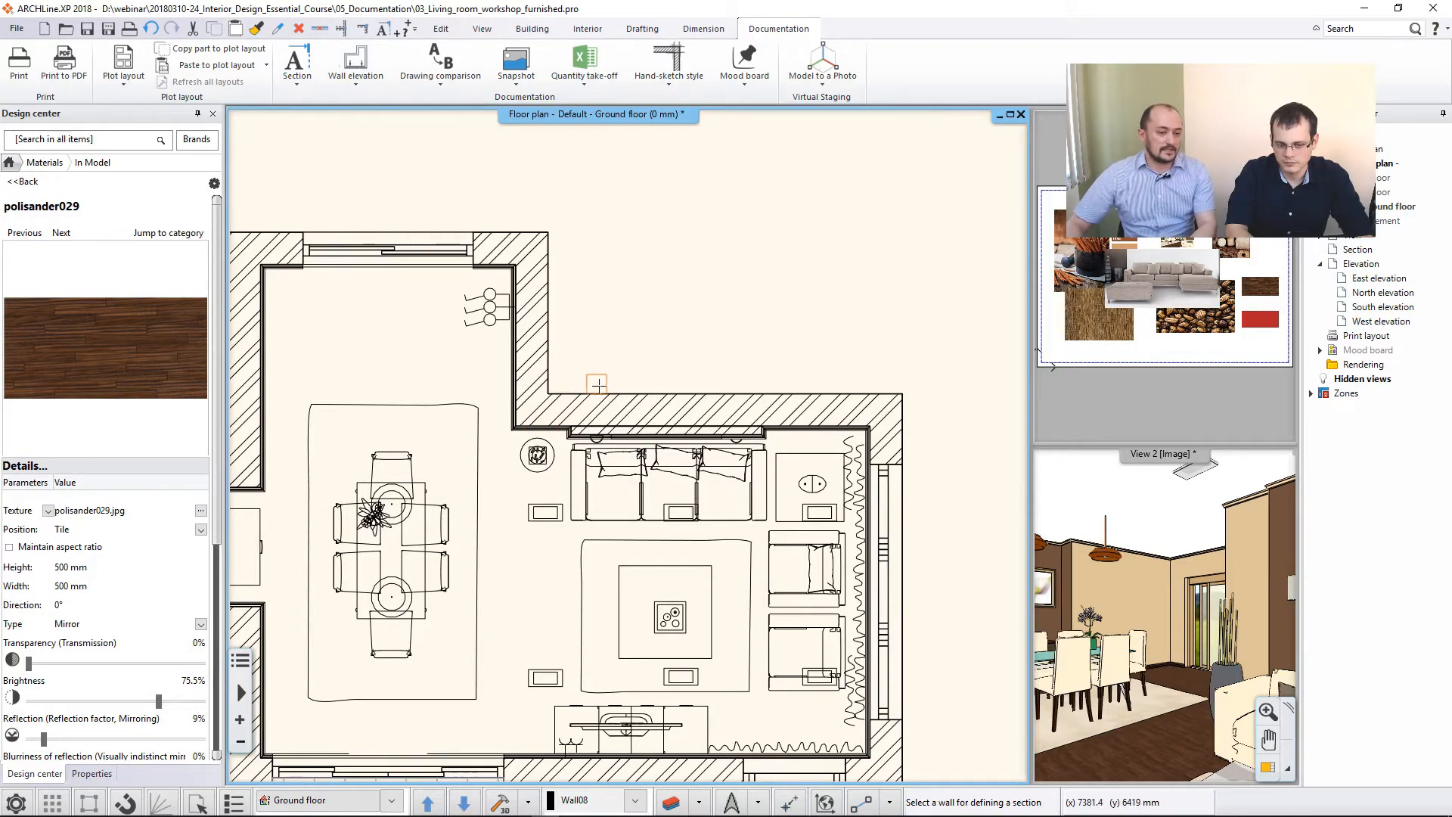
pyautogui.click(543, 420)
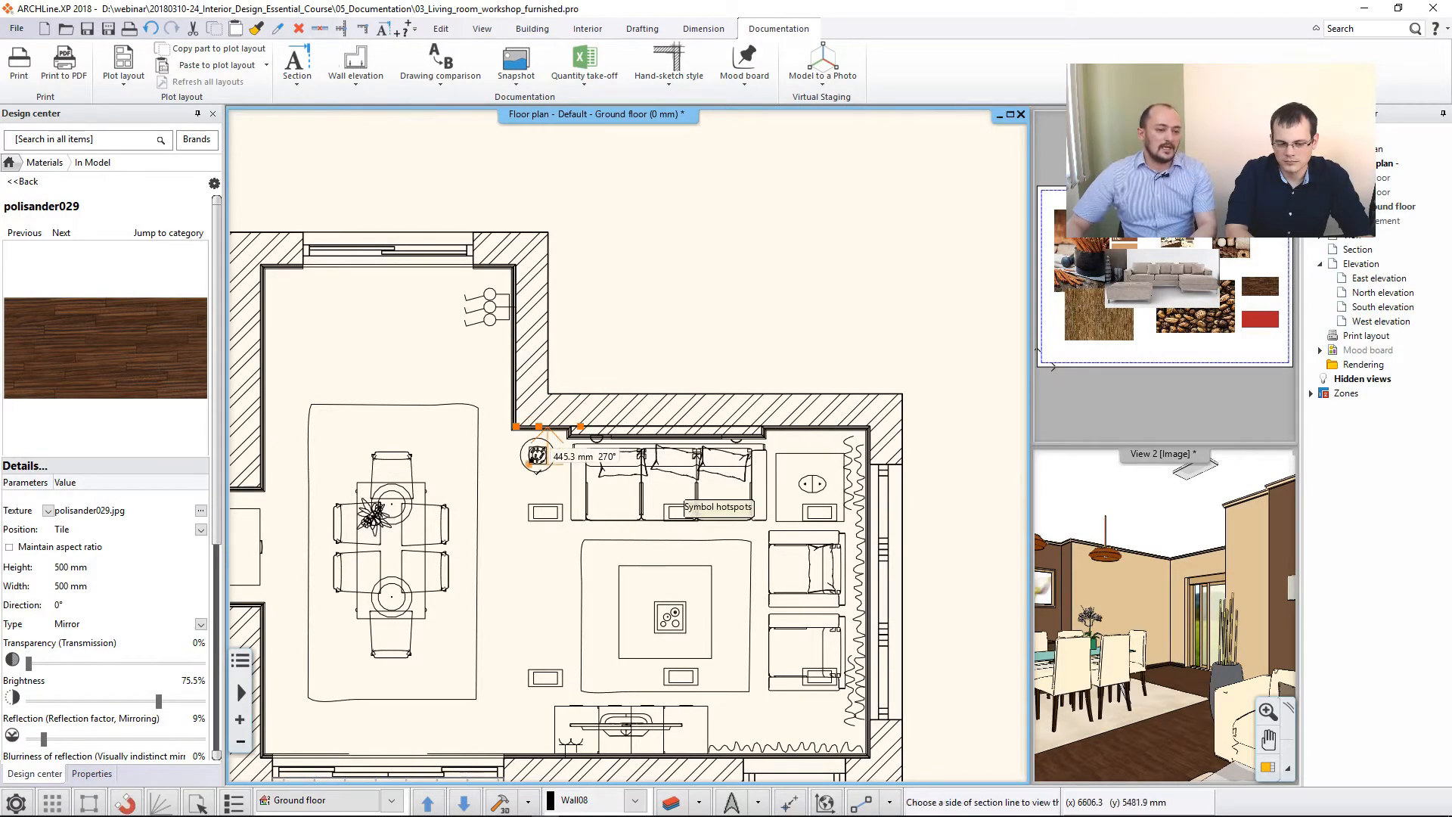
pyautogui.click(593, 529)
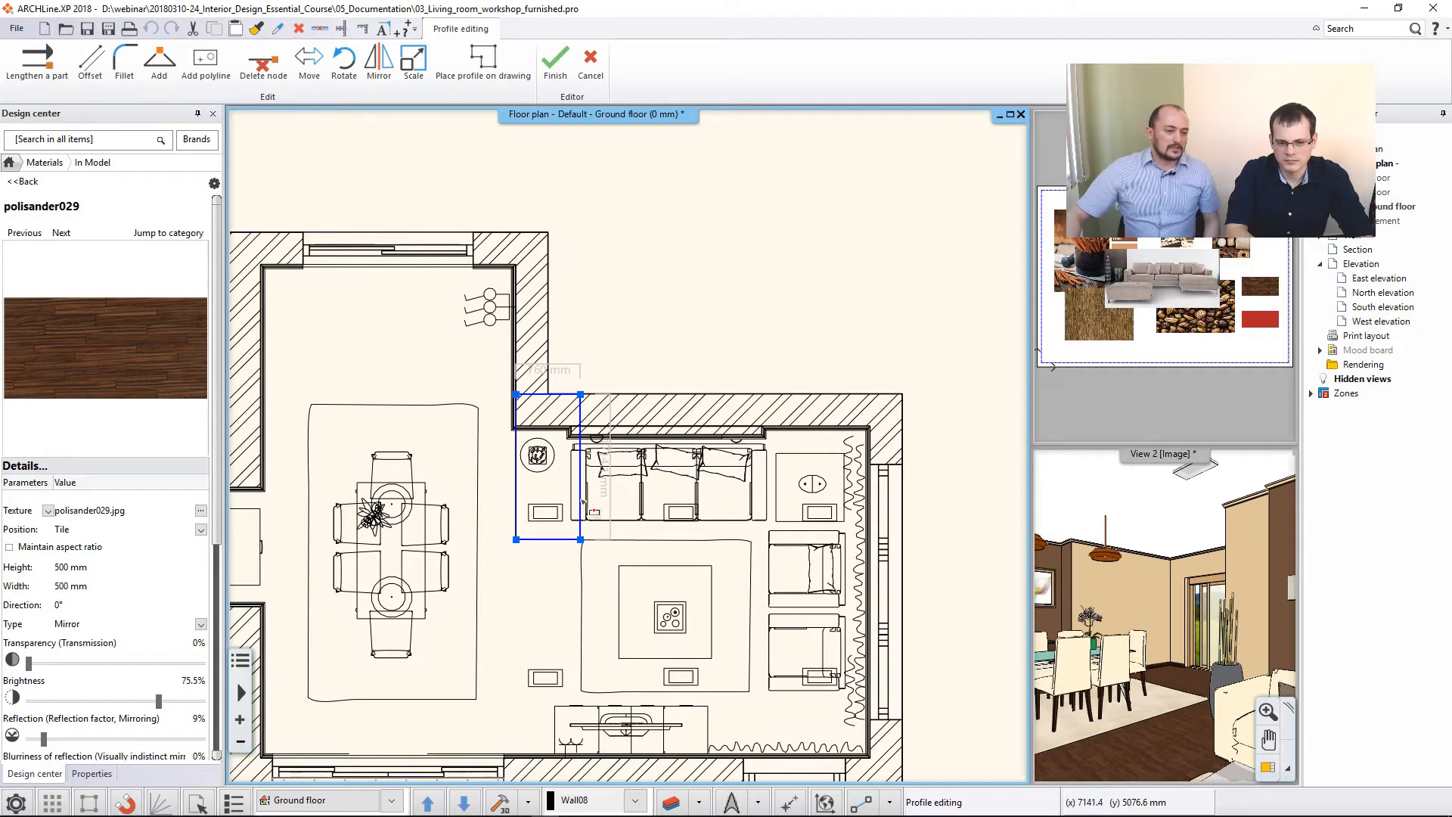
# - Offset the short edge of the elevation's boundary profile across the sofa as far as the wall beside the armchairs
pyautogui.rightClick(581, 471)
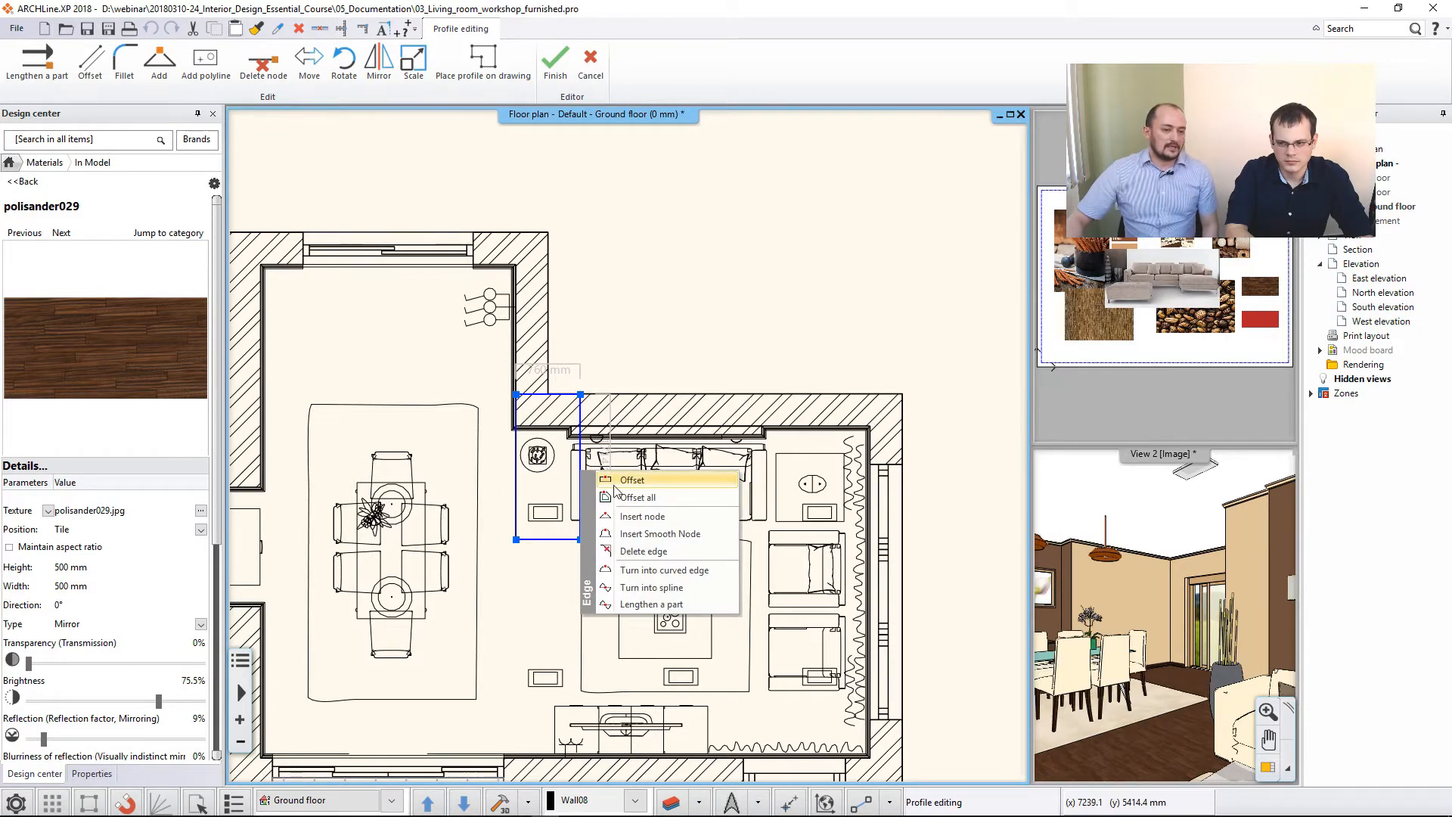
pyautogui.click(614, 485)
pyautogui.click(878, 435)
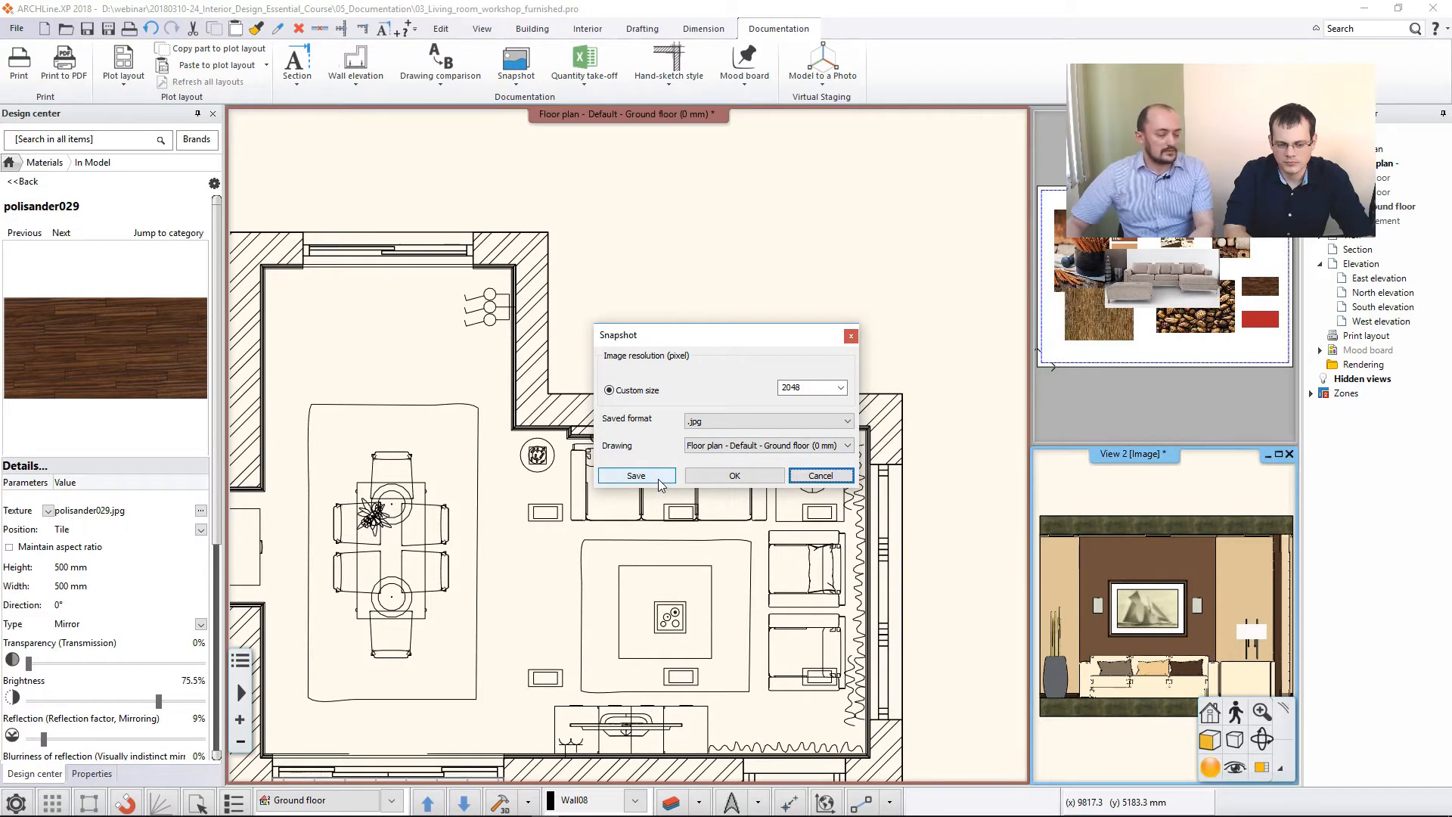
# - Create the elevation snapshot at 2048 pixels in .jpg format and place it on the ground floor plan, beside the building
pyautogui.click(724, 476)
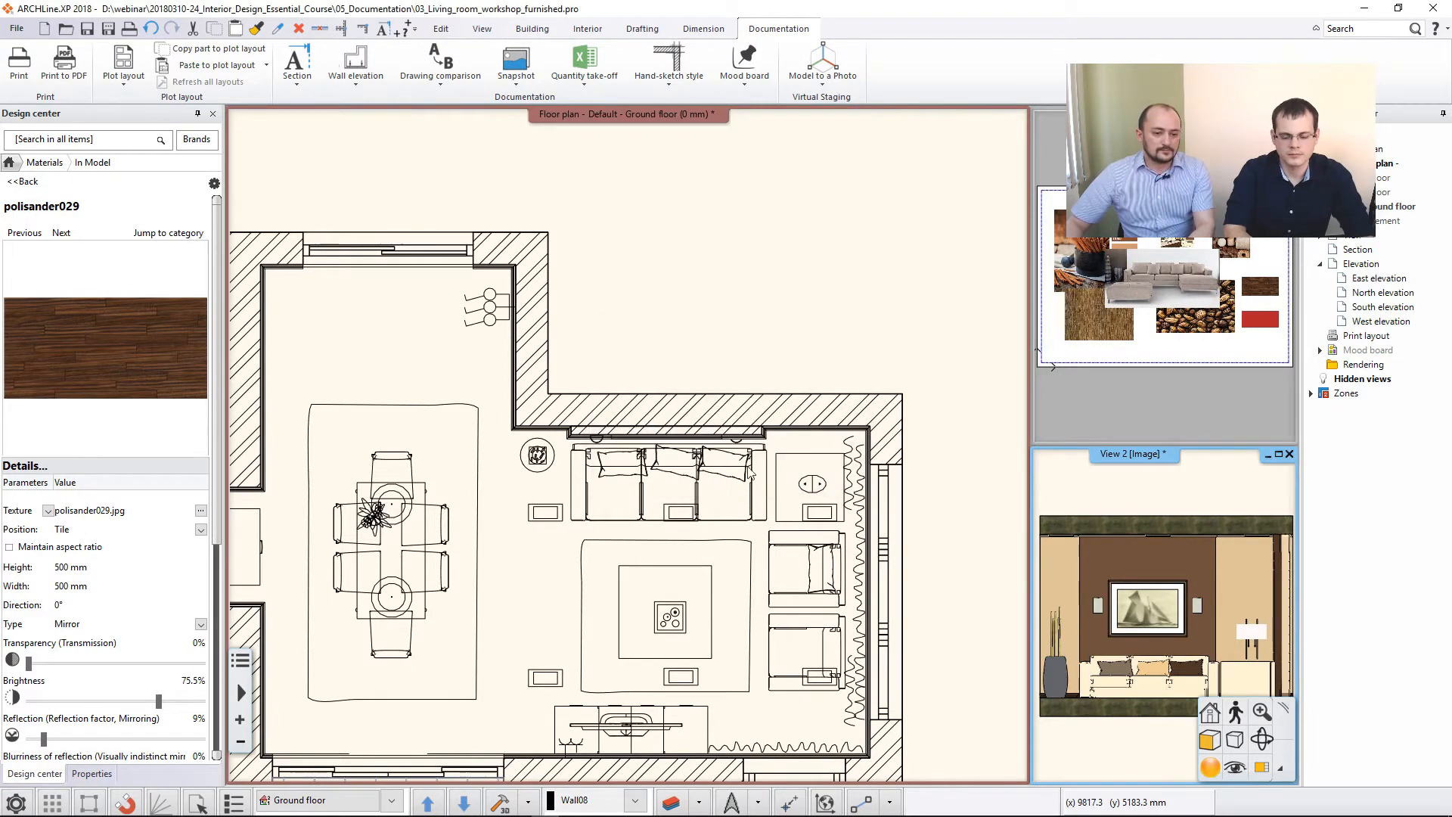
pyautogui.scroll(-2, 636, 454)
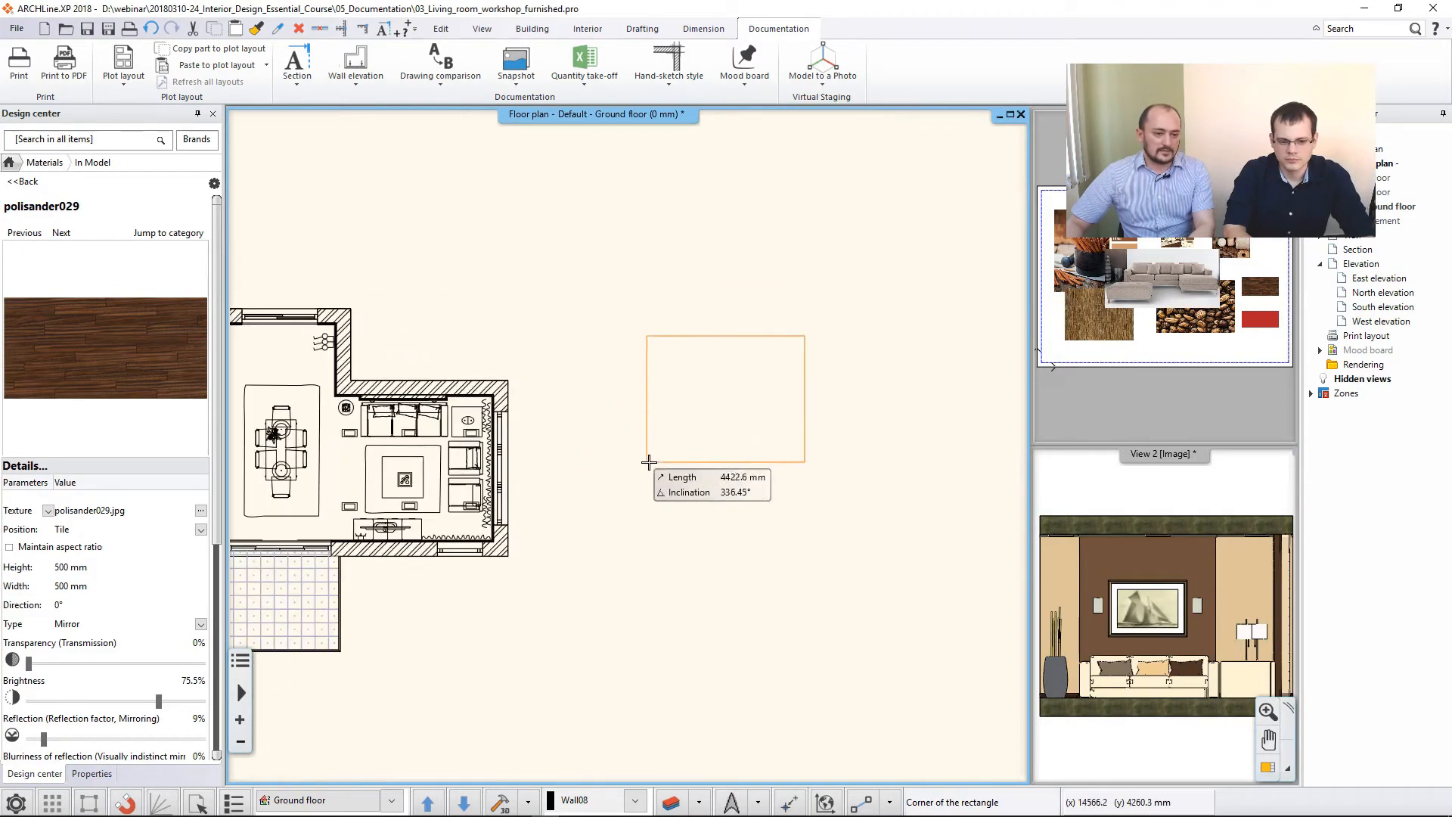
pyautogui.moveTo(680, 456); pyautogui.dragTo(597, 452, button='middle')
pyautogui.click(692, 476)
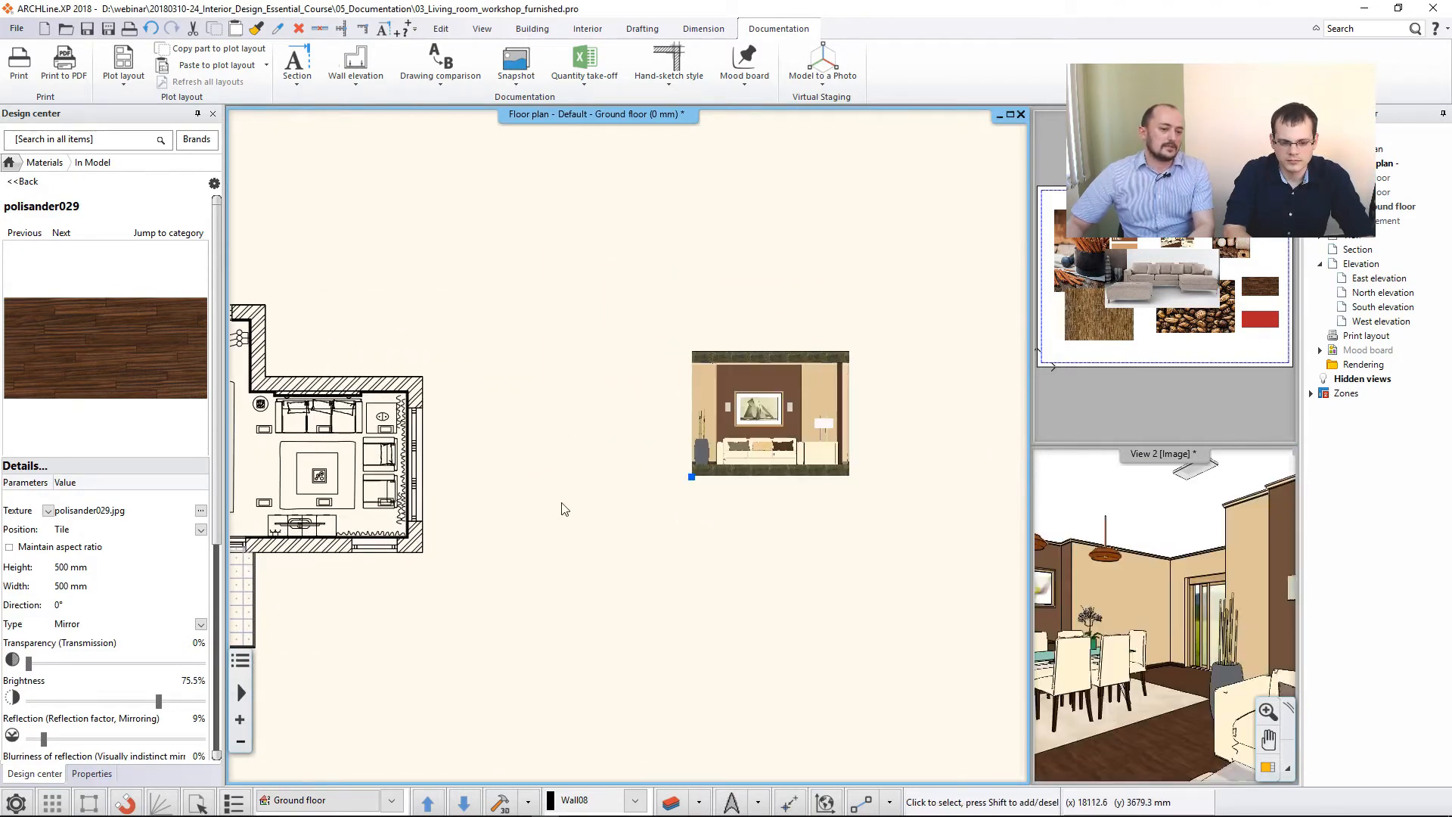
# - Examine the placed wall elevation image up close, especially the picture frame's corner and the wall surfaces
pyautogui.scroll(1, 639, 482)
pyautogui.moveTo(760, 450); pyautogui.dragTo(714, 470, button='middle')
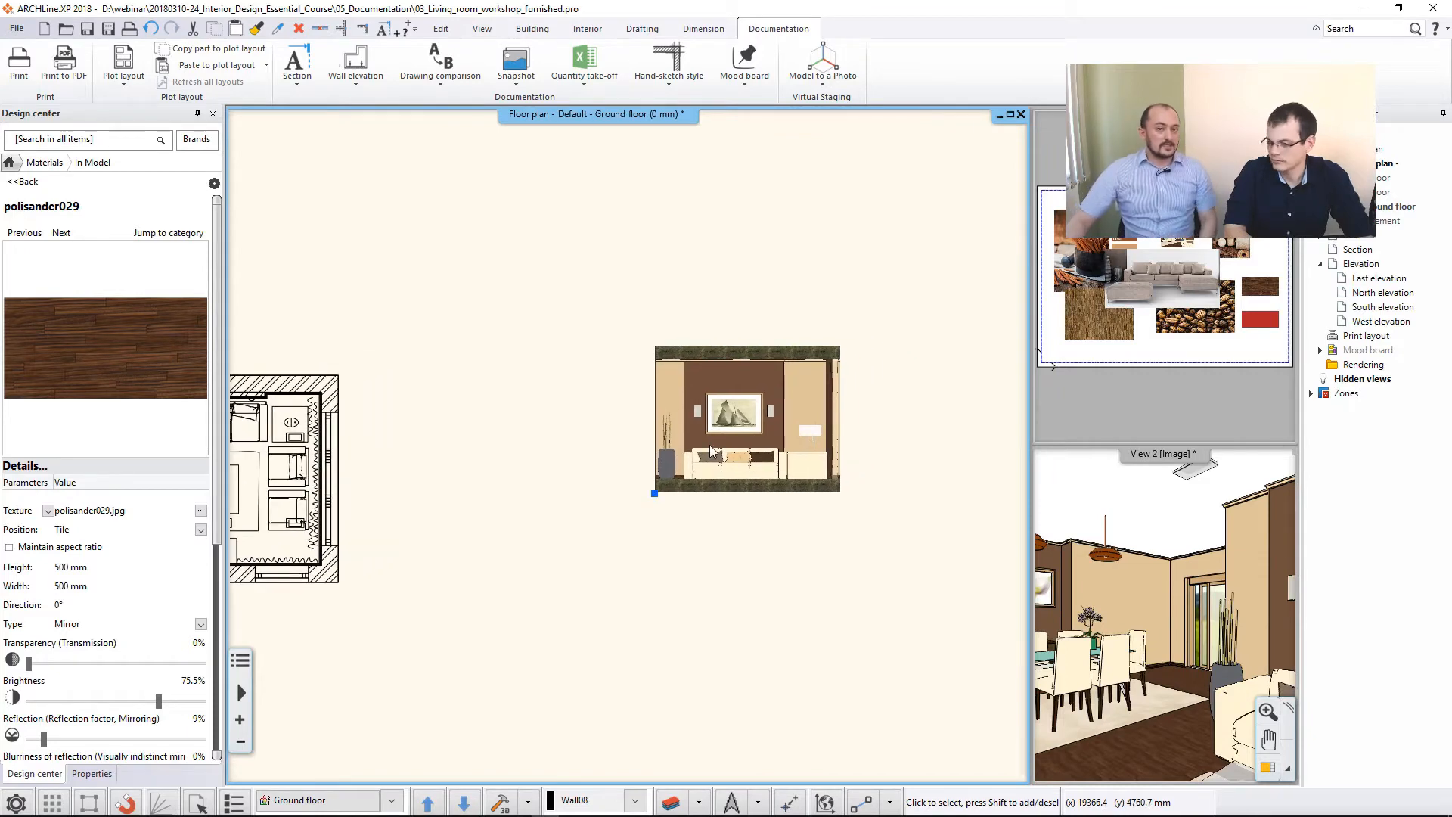
pyautogui.scroll(3, 738, 434)
pyautogui.scroll(3, 646, 392)
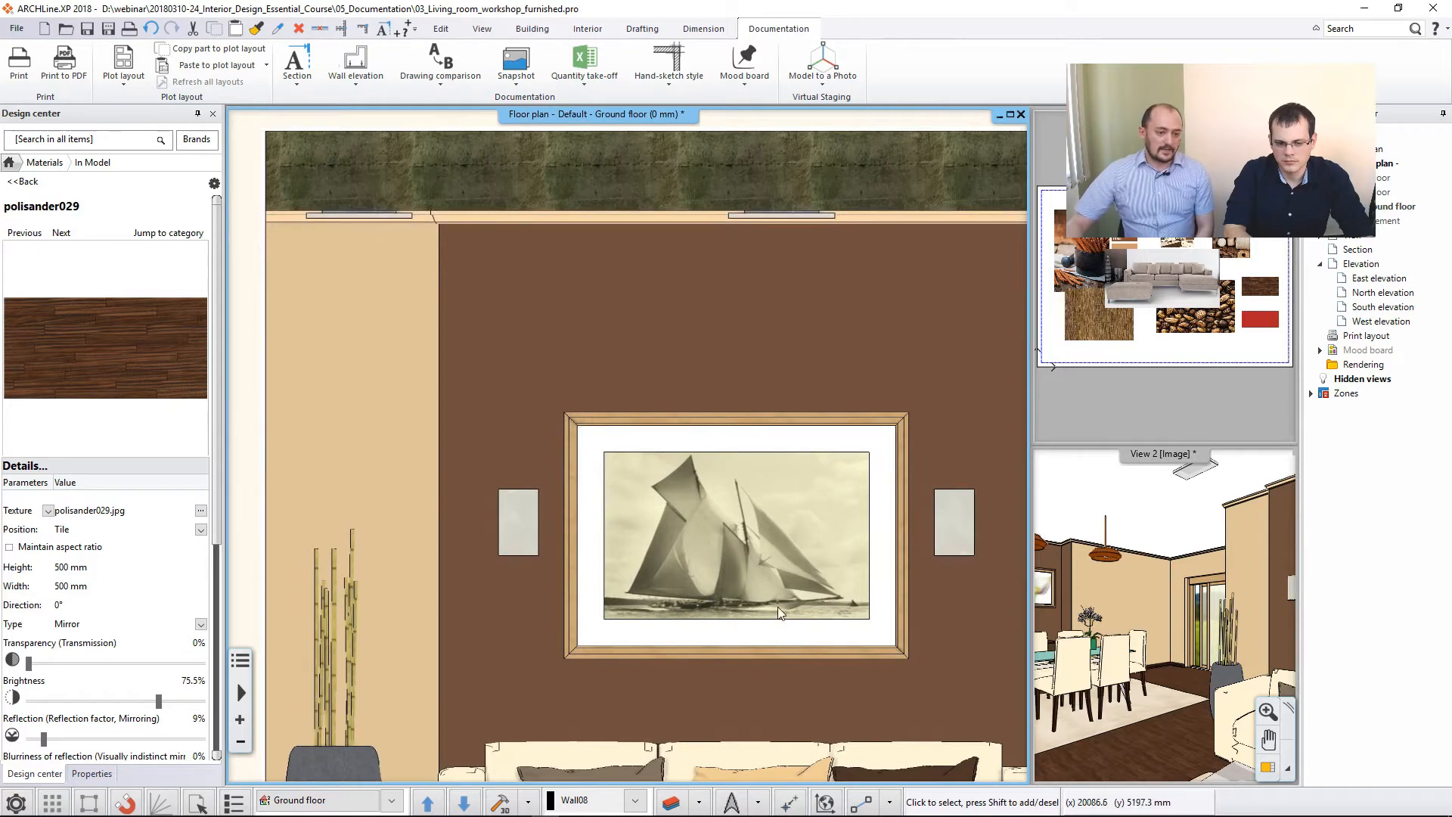
pyautogui.moveTo(637, 479); pyautogui.dragTo(719, 473, button='middle')
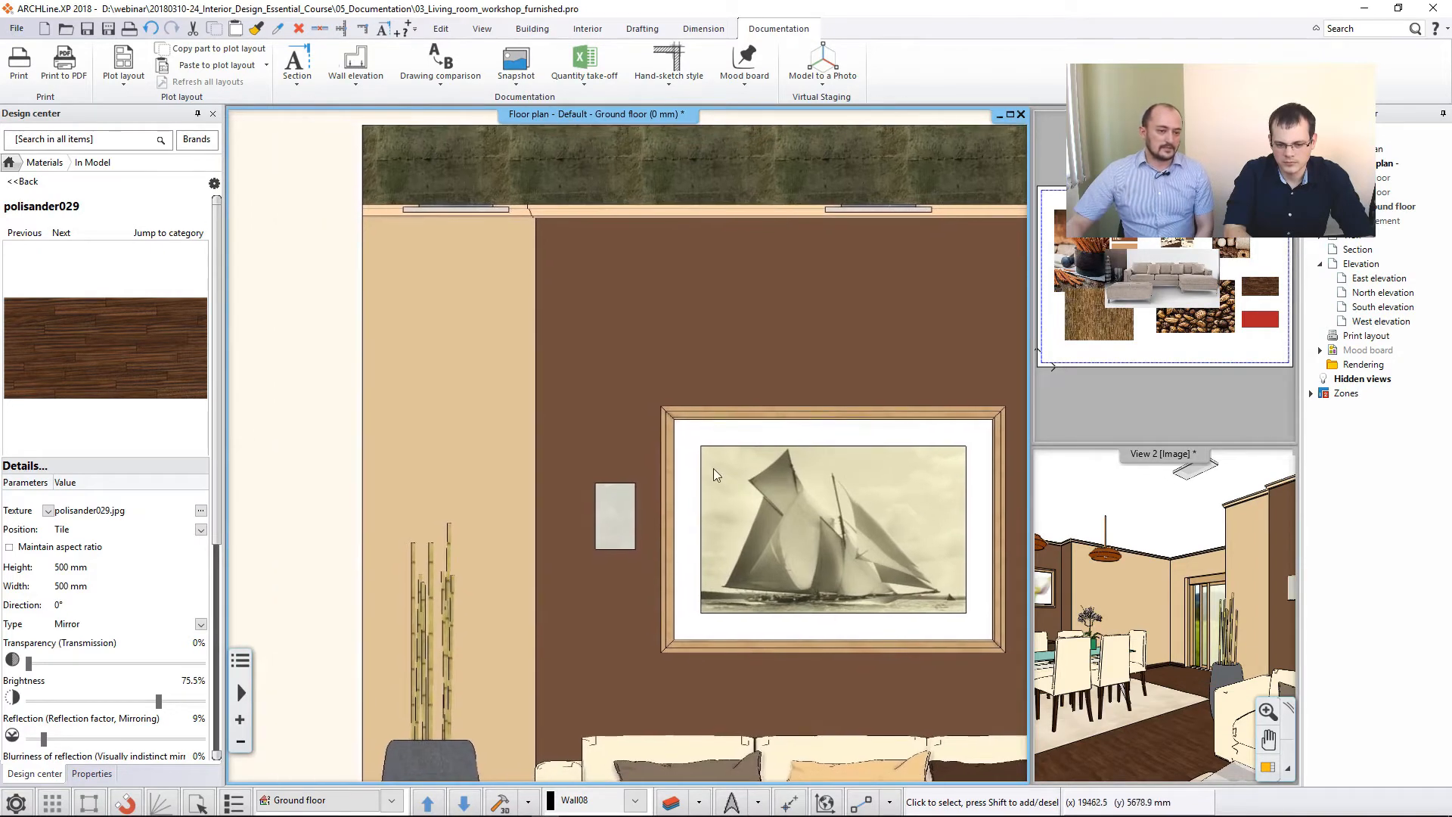
pyautogui.scroll(5, 658, 422)
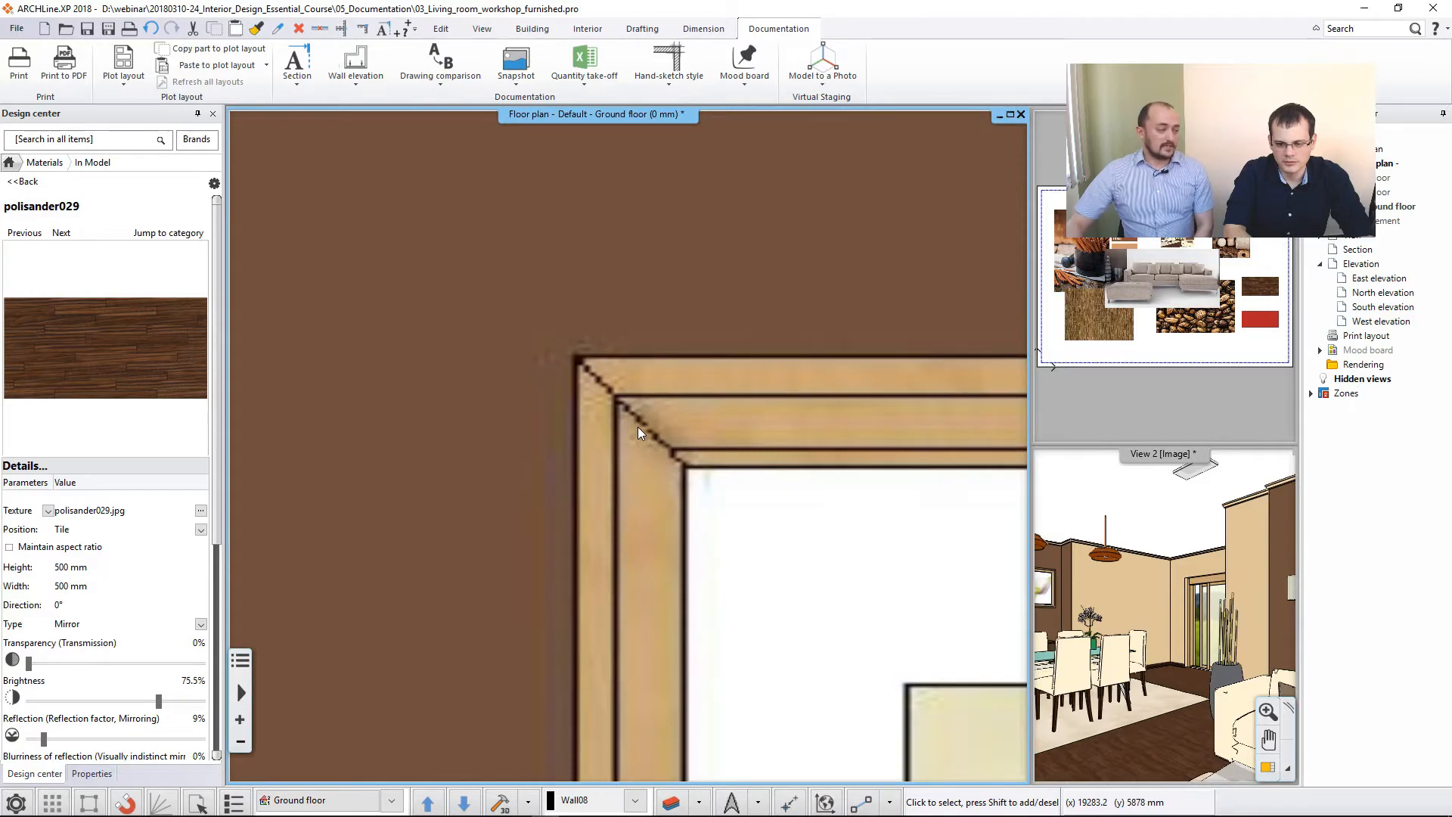
pyautogui.scroll(-2, 638, 427)
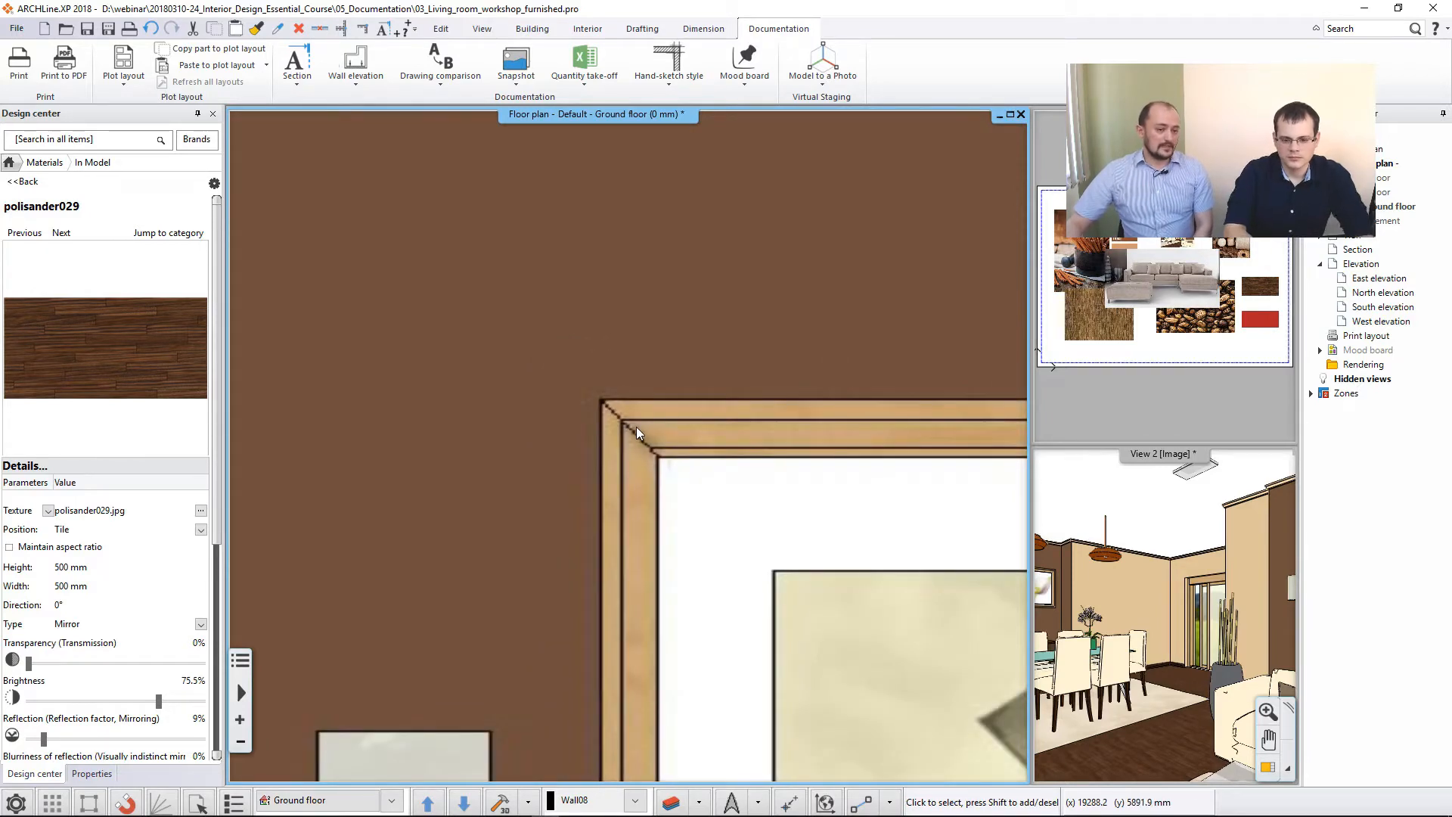
pyautogui.scroll(-3, 637, 426)
pyautogui.scroll(-2, 718, 423)
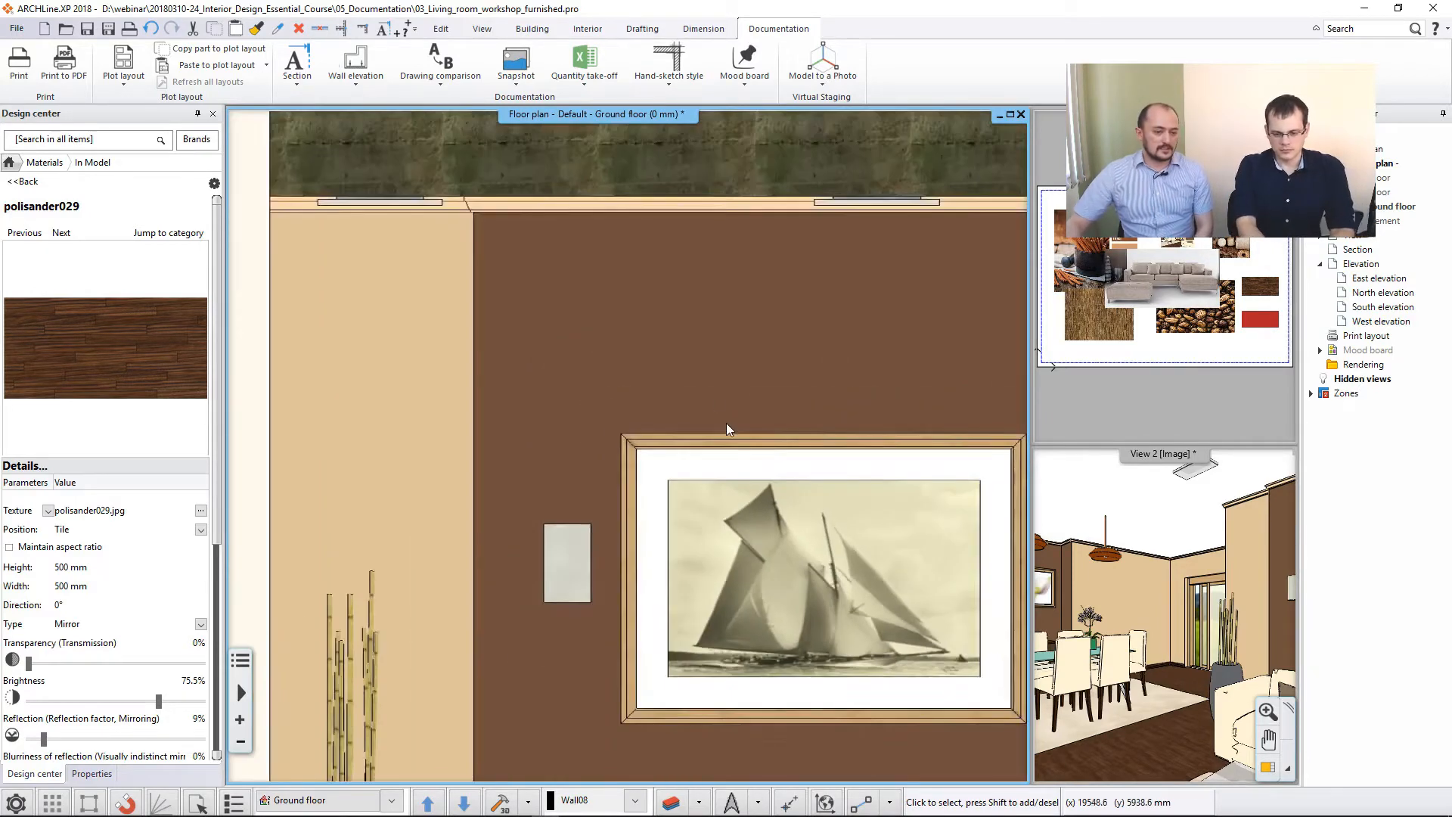
pyautogui.scroll(-4, 716, 430)
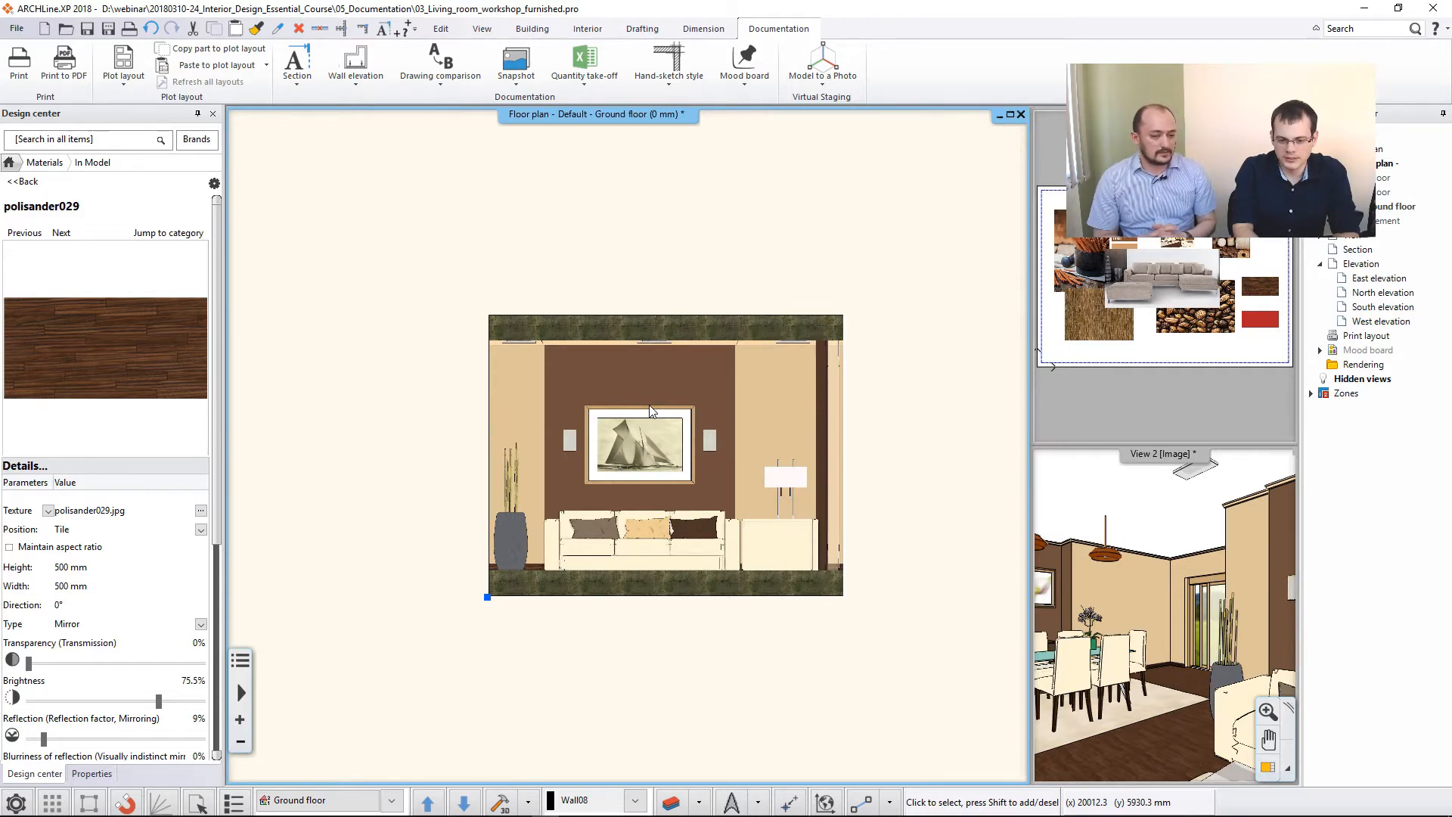
# - Start a Drawing wall elevation on the wall behind the sofa, viewed from the room's interior side
pyautogui.scroll(-4, 658, 400)
pyautogui.moveTo(491, 376); pyautogui.dragTo(665, 372, button='middle')
pyautogui.scroll(-1, 665, 371)
pyautogui.click(360, 80)
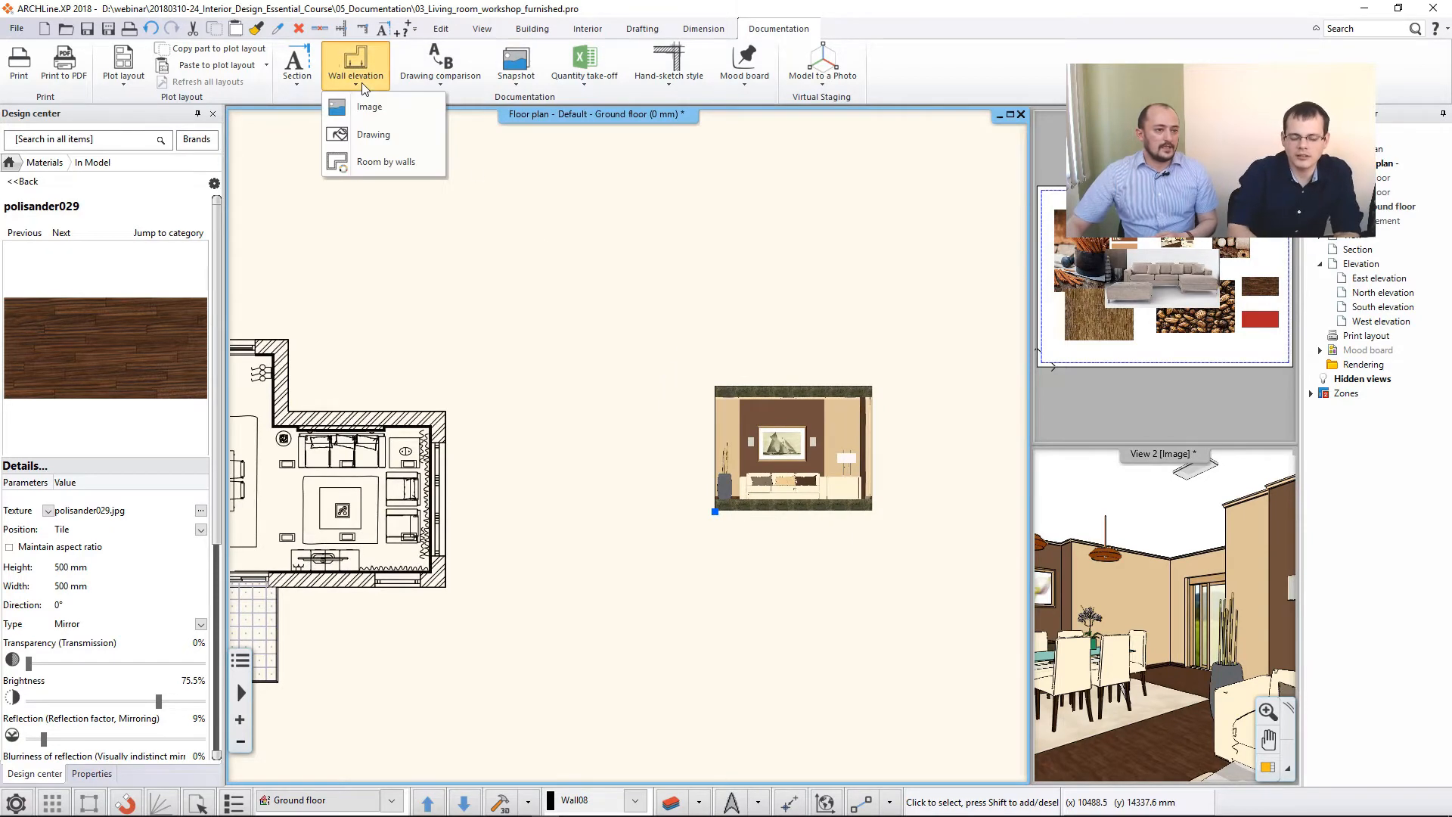
pyautogui.click(415, 134)
pyautogui.scroll(3, 451, 427)
pyautogui.scroll(2, 598, 412)
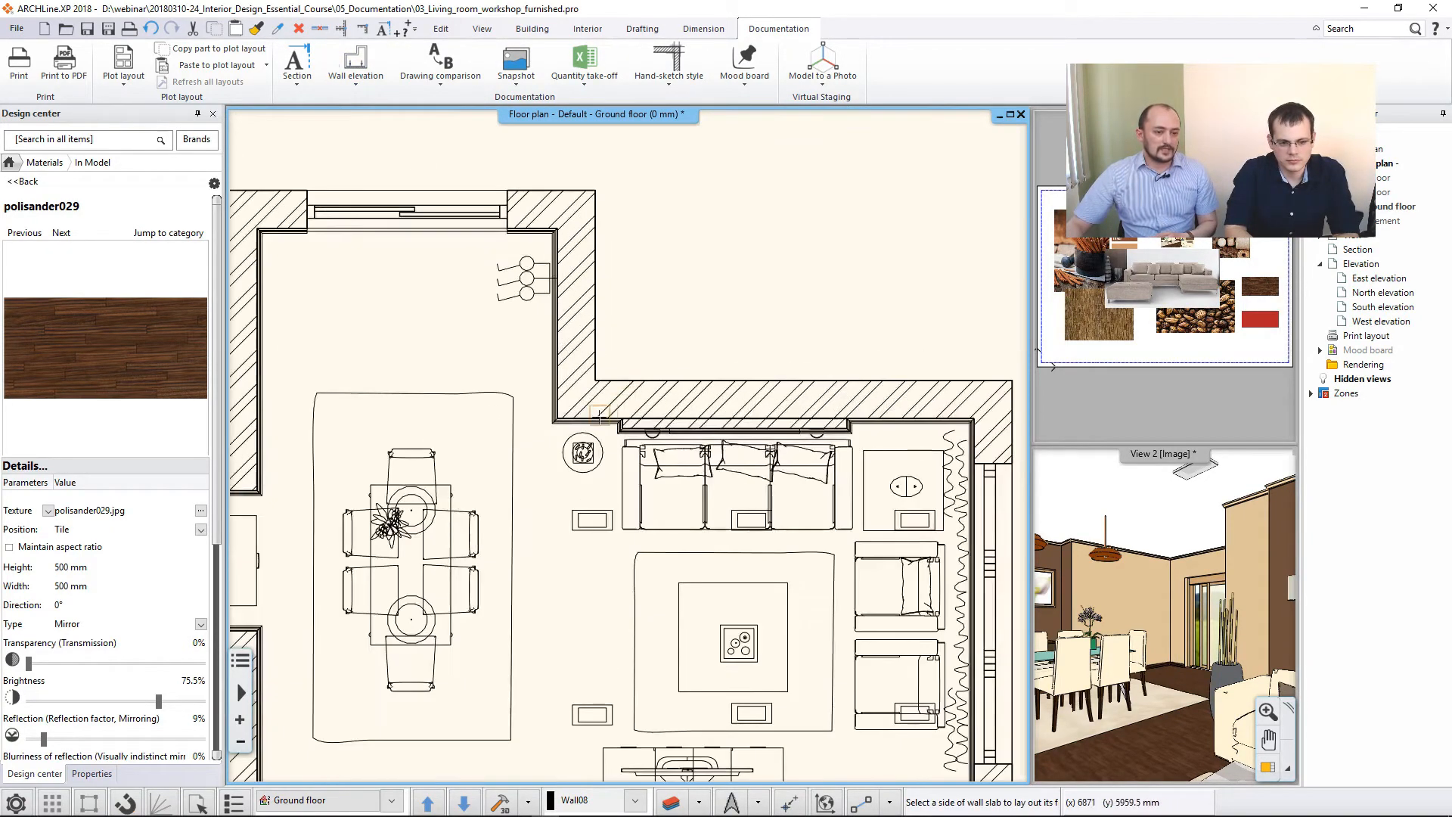
pyautogui.click(583, 420)
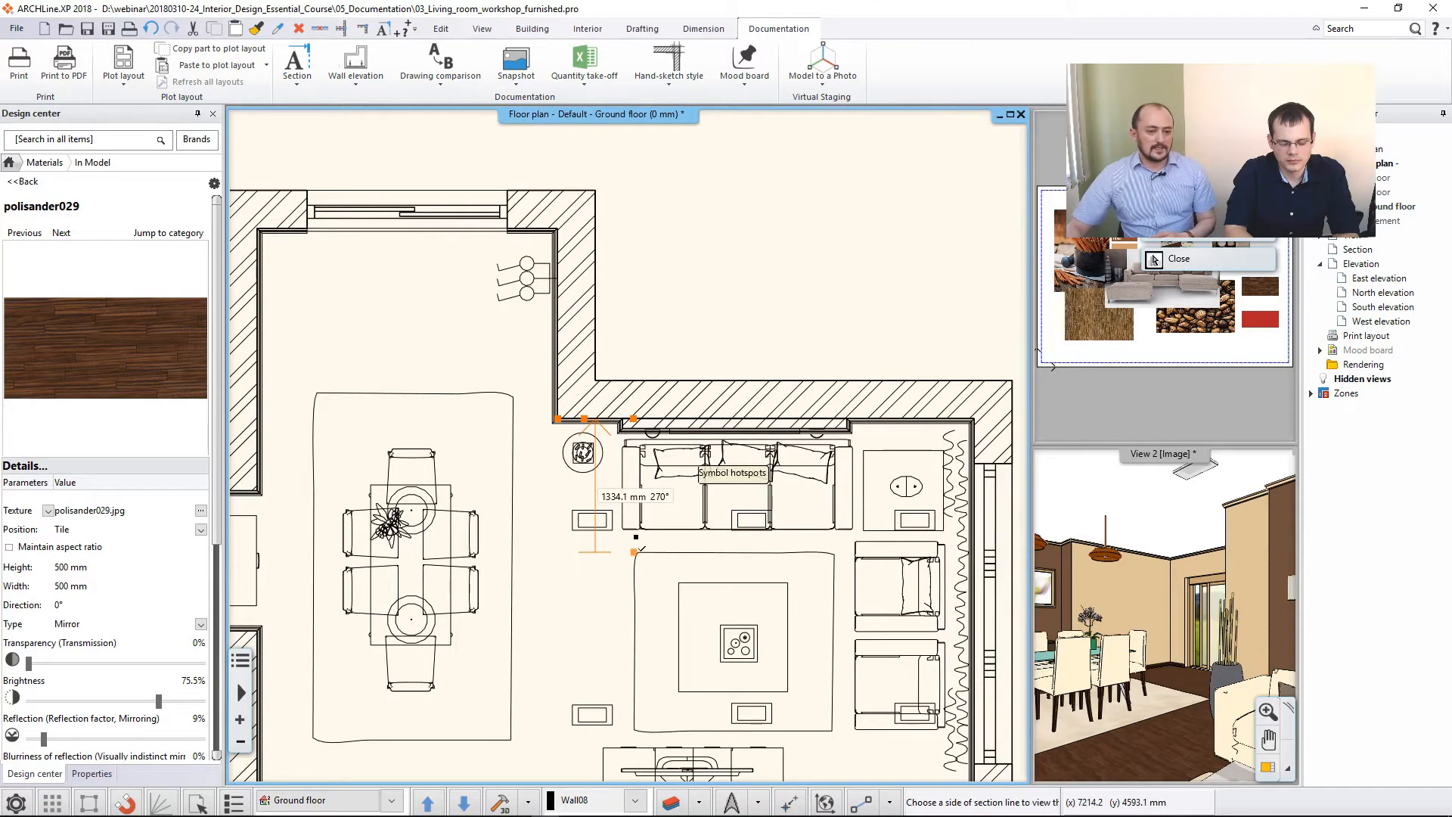
pyautogui.click(534, 552)
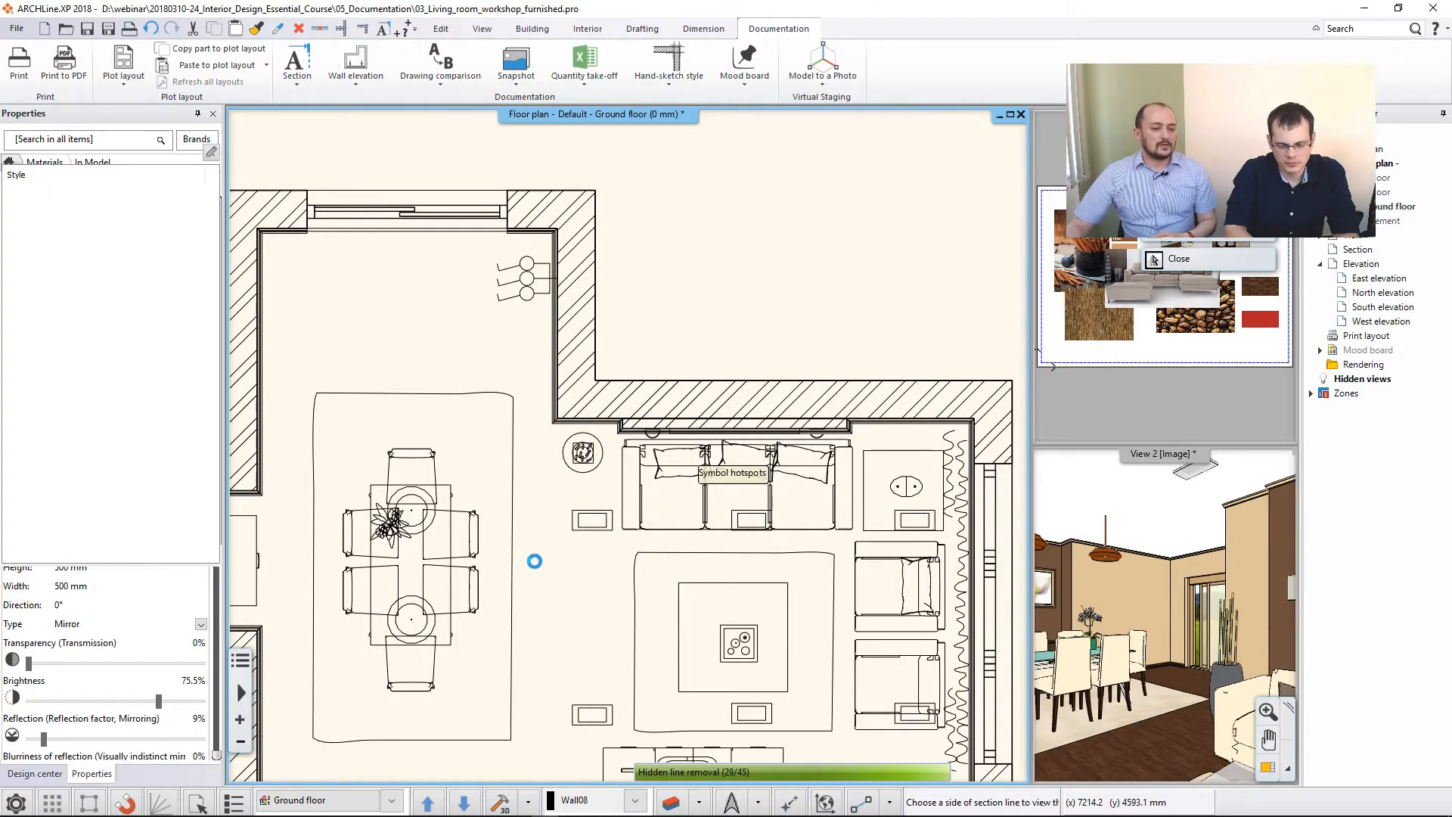
# - Place the line-drawing elevation directly beside the image elevation, level with its lower edge, and finish the command
pyautogui.scroll(-3, 616, 435)
pyautogui.moveTo(741, 436); pyautogui.dragTo(295, 349, button='middle')
pyautogui.moveTo(881, 466); pyautogui.dragTo(351, 439, button='middle')
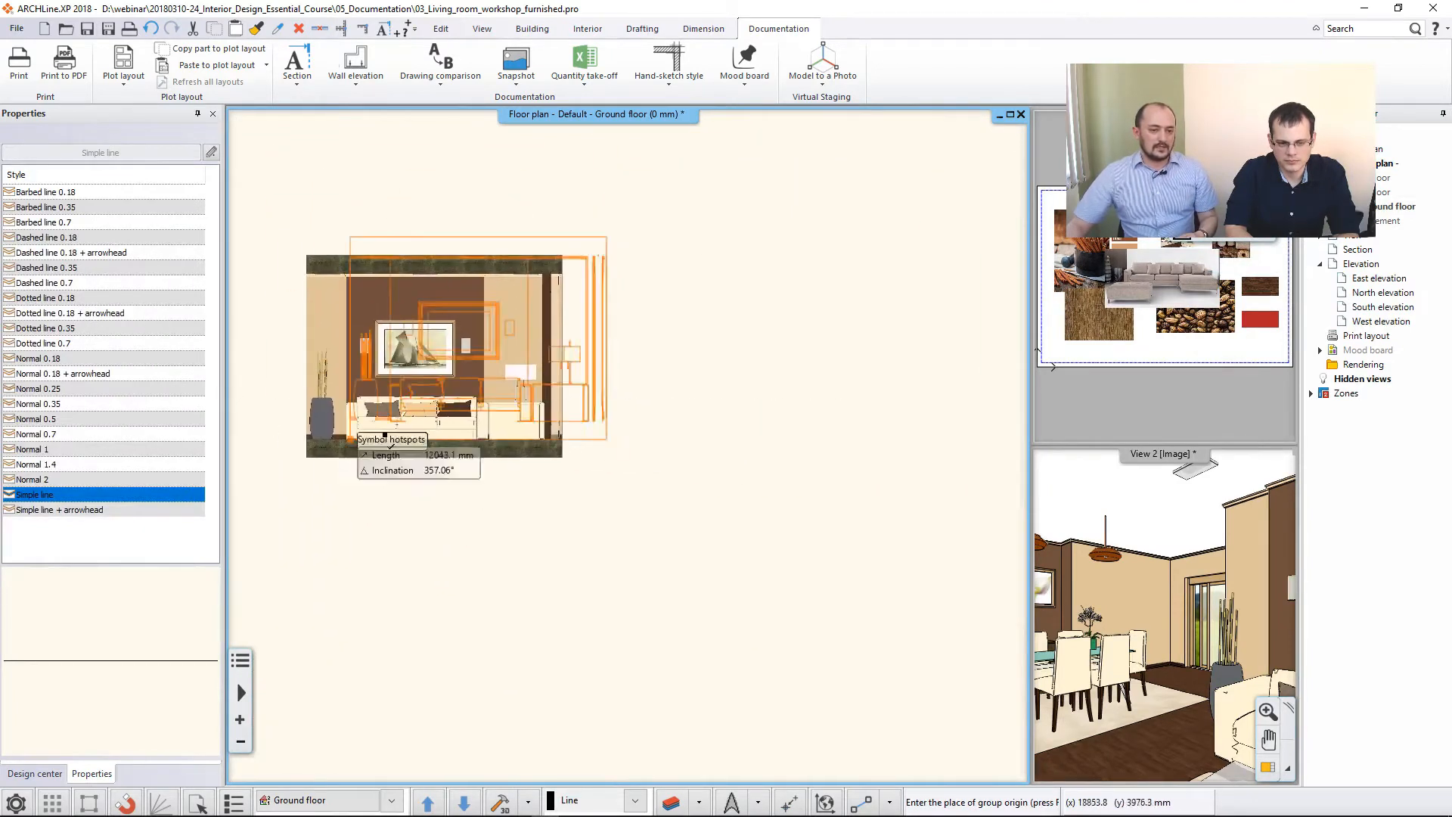
pyautogui.click(564, 442)
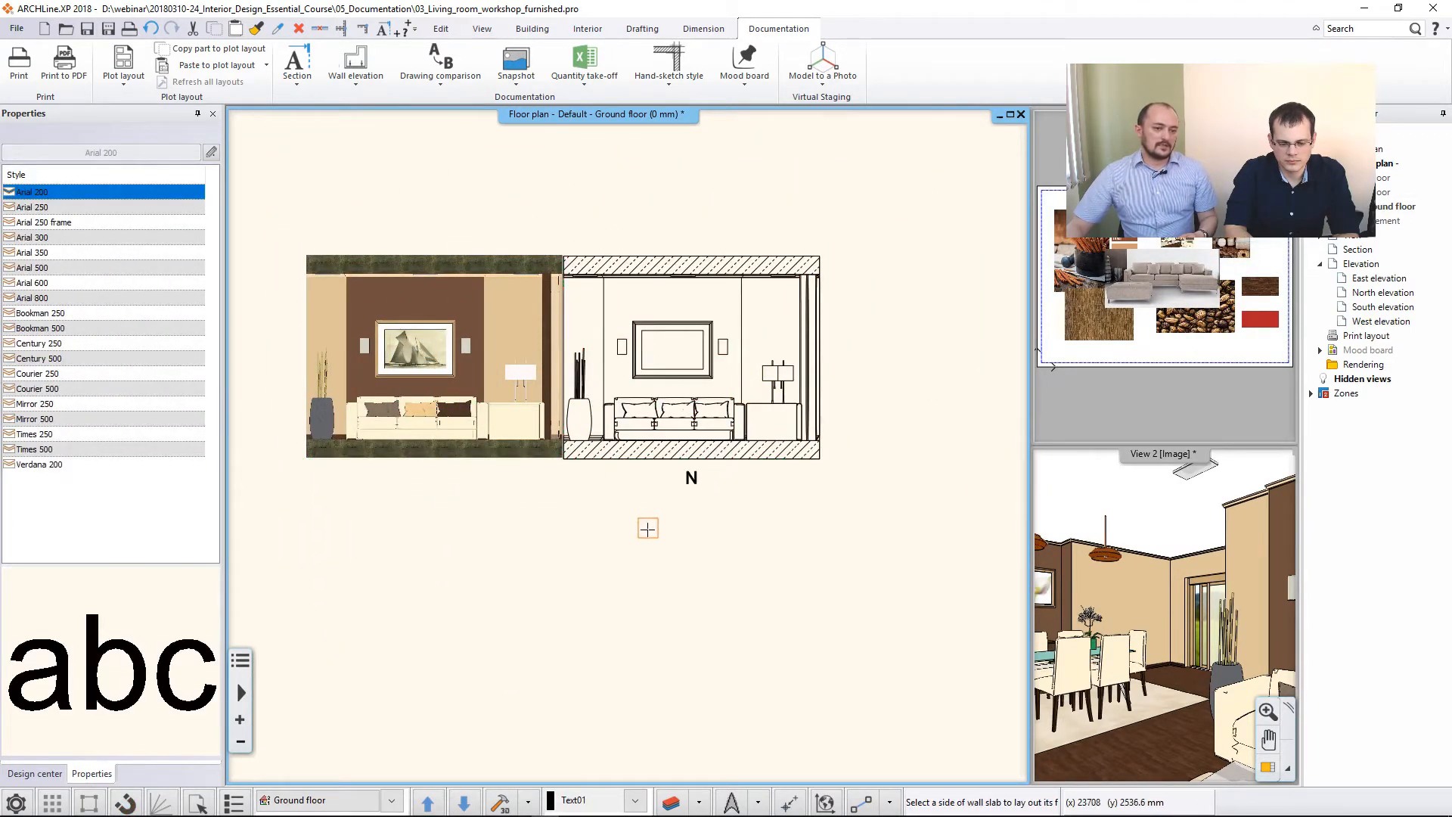
pyautogui.click(649, 535)
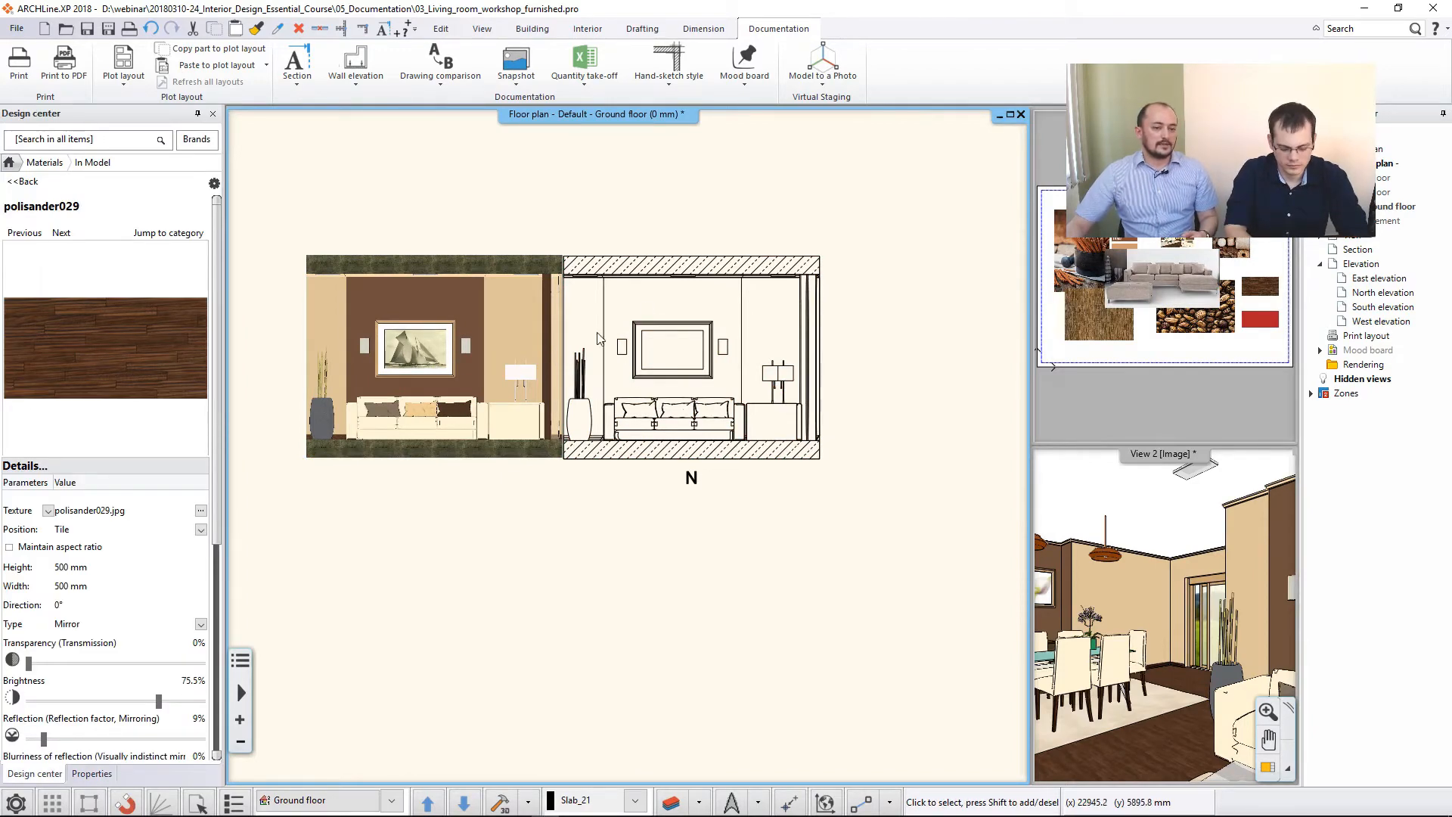
# - Examine the line-drawing elevation up close at the picture frame's corner, then compare it with the image elevation
pyautogui.scroll(6, 589, 368)
pyautogui.scroll(5, 604, 391)
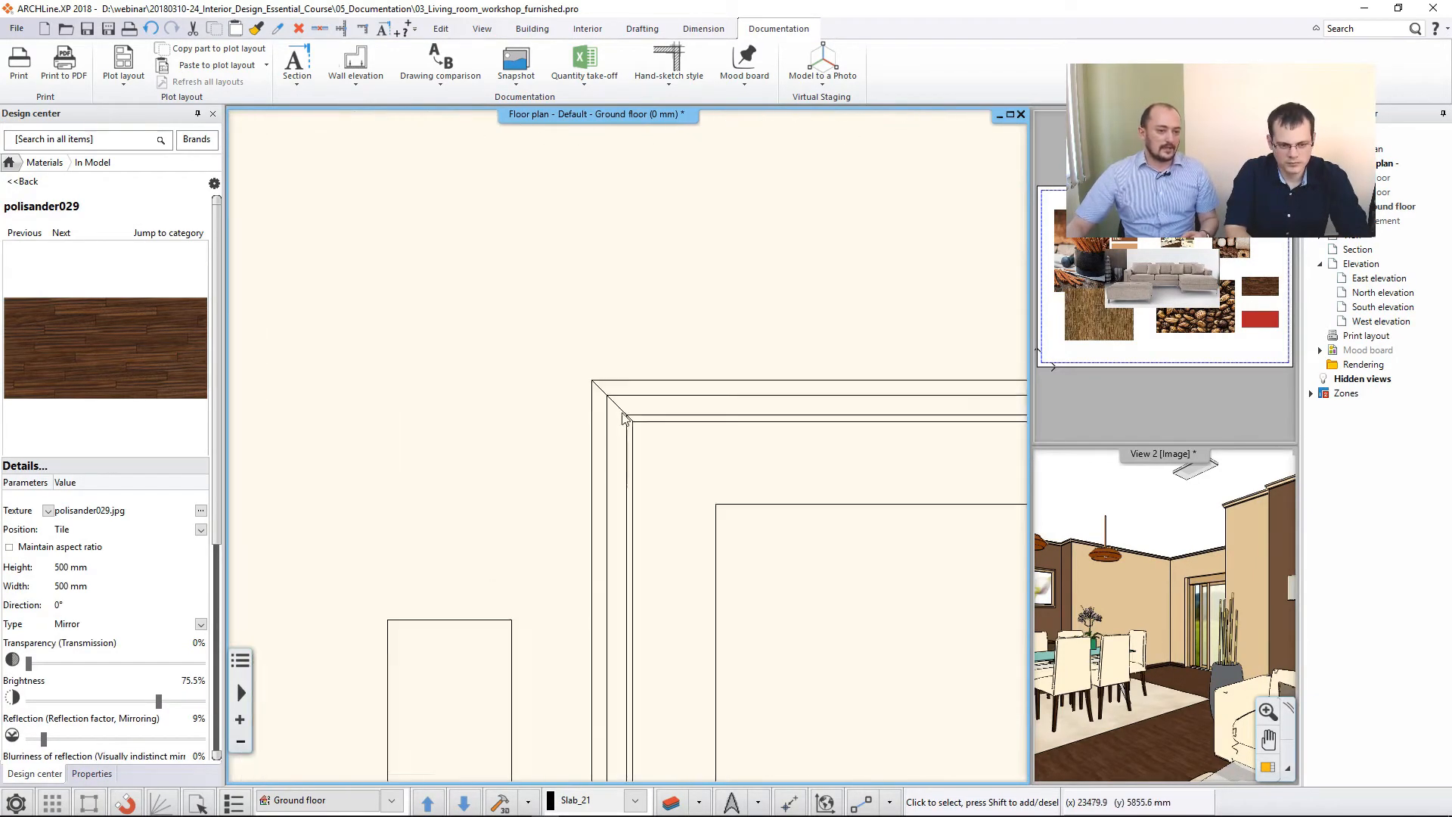
pyautogui.scroll(2, 658, 474)
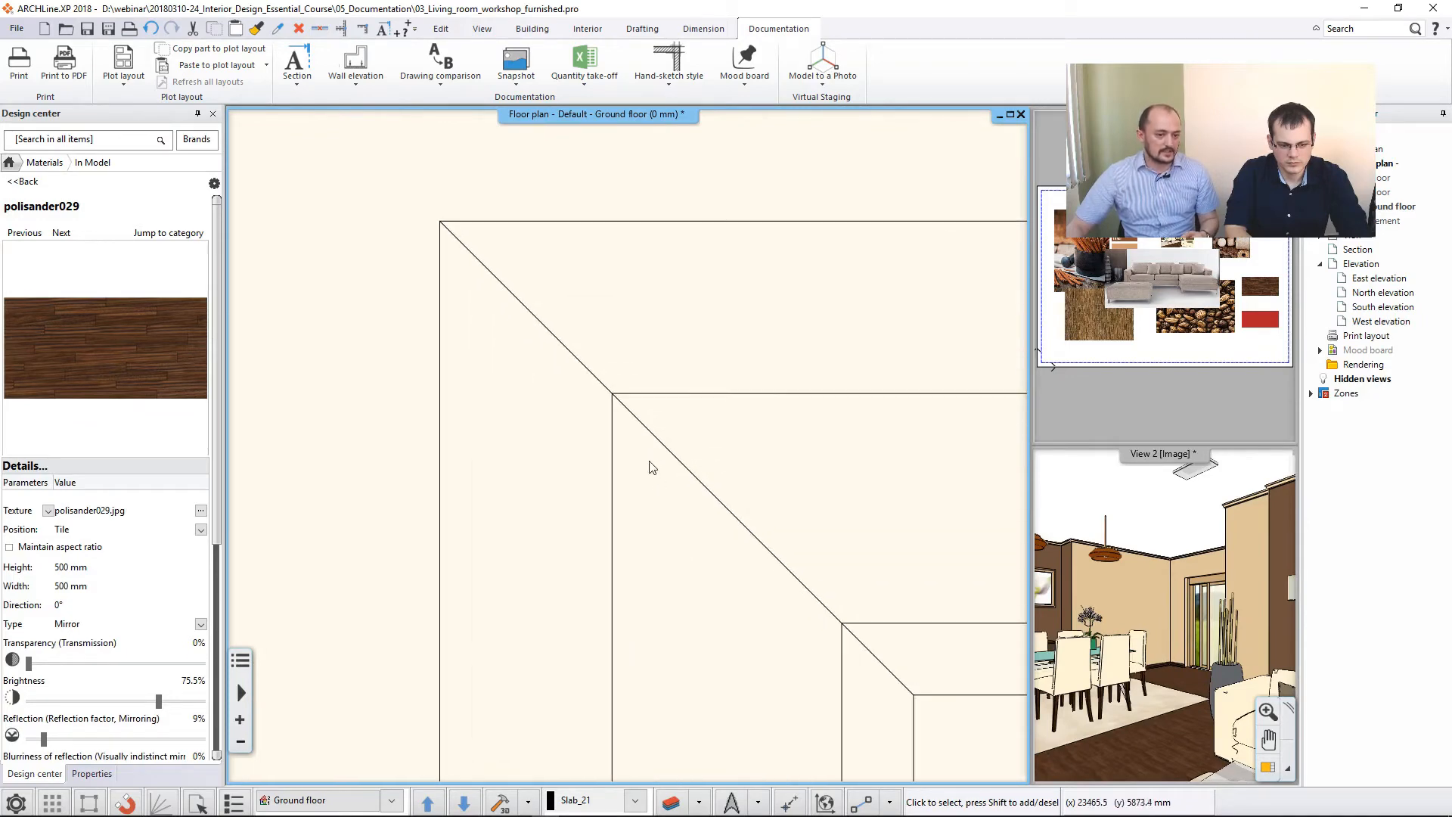
pyautogui.scroll(-4, 665, 476)
pyautogui.scroll(-6, 662, 484)
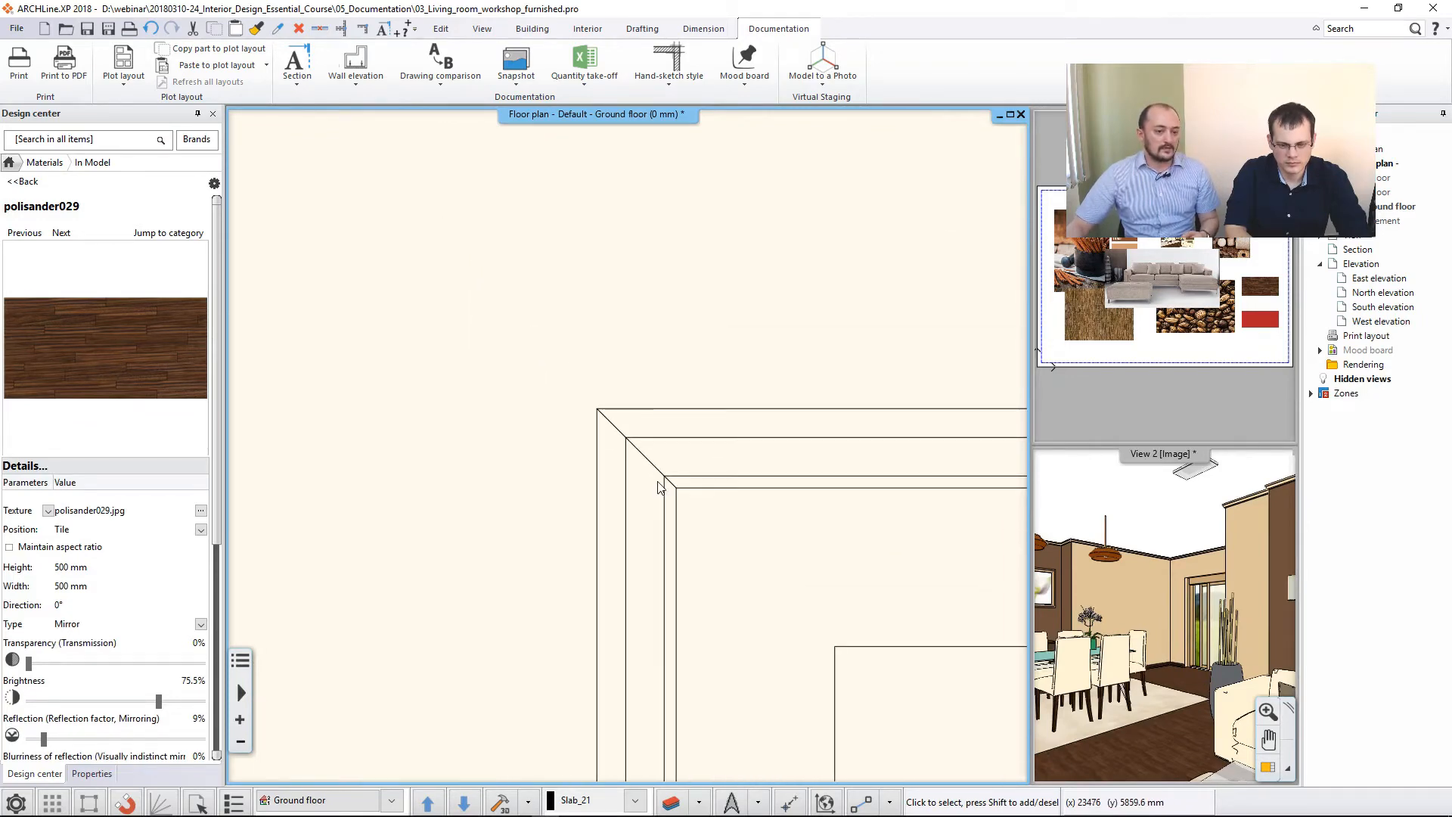
pyautogui.scroll(-3, 658, 488)
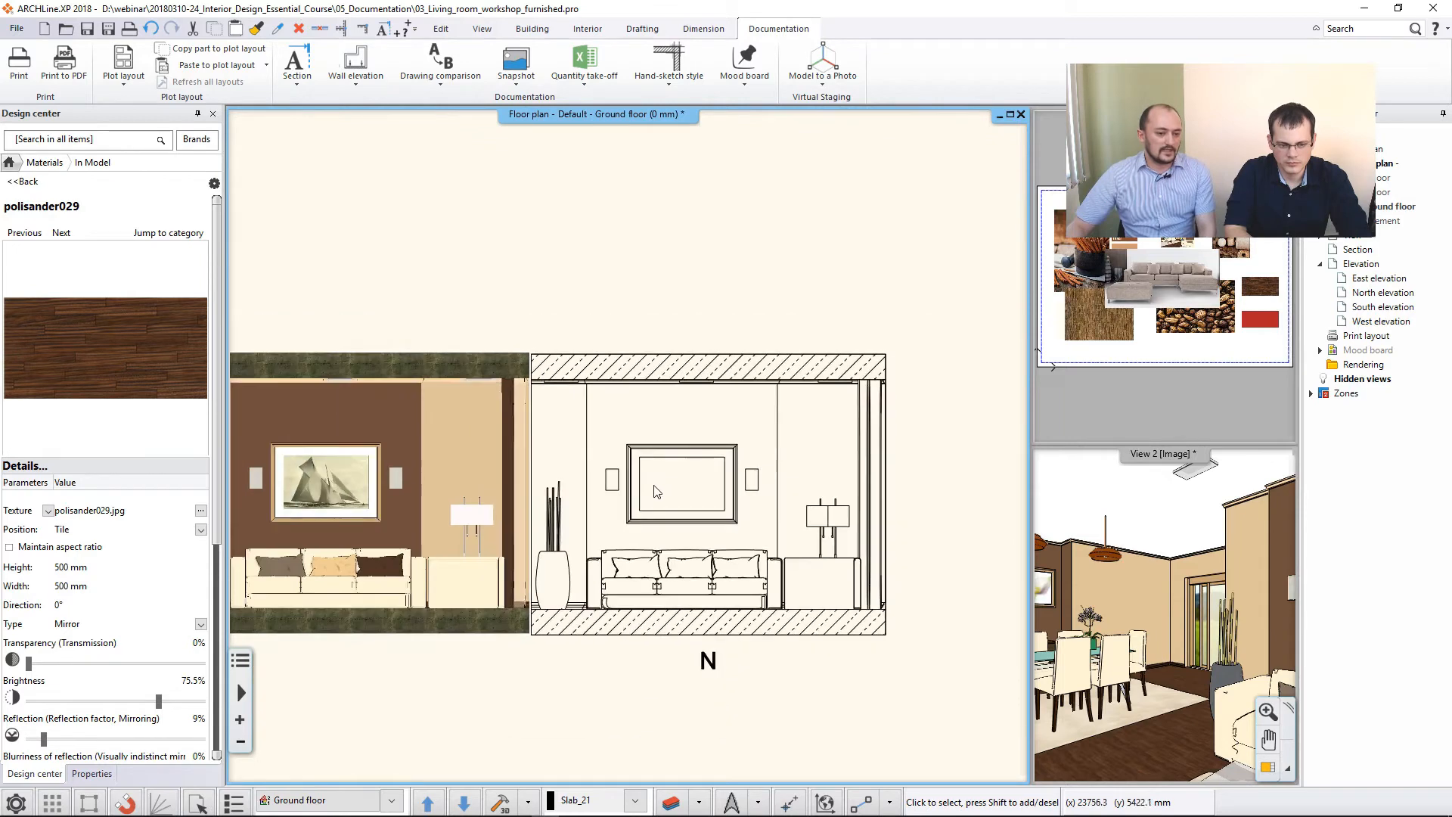
pyautogui.moveTo(768, 448); pyautogui.dragTo(795, 433, button='middle')
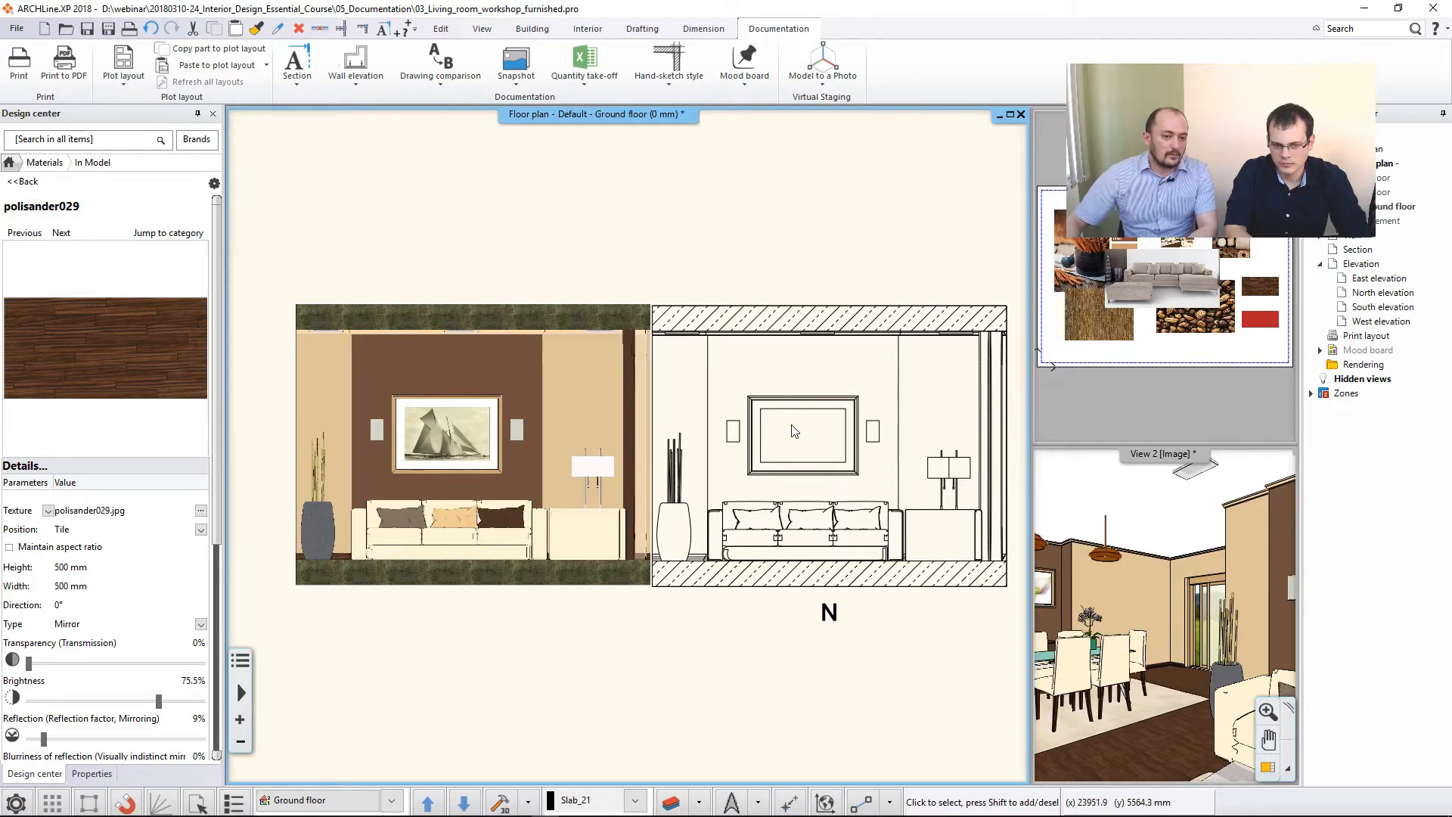
# - Move the line-drawing elevation from its picture frame's upper corner onto the matching frame corner of the image elevation
pyautogui.click(796, 434)
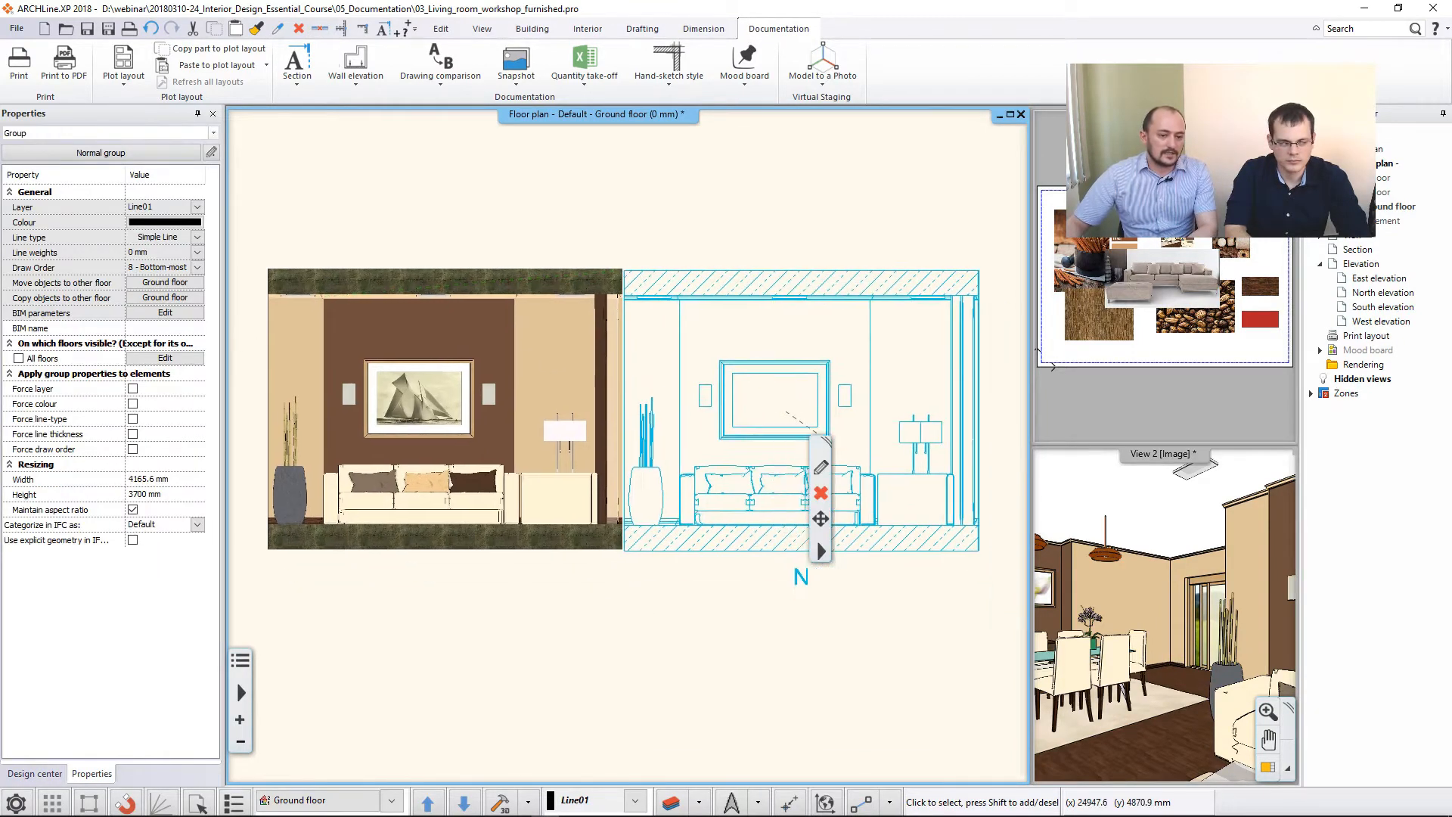
pyautogui.click(821, 518)
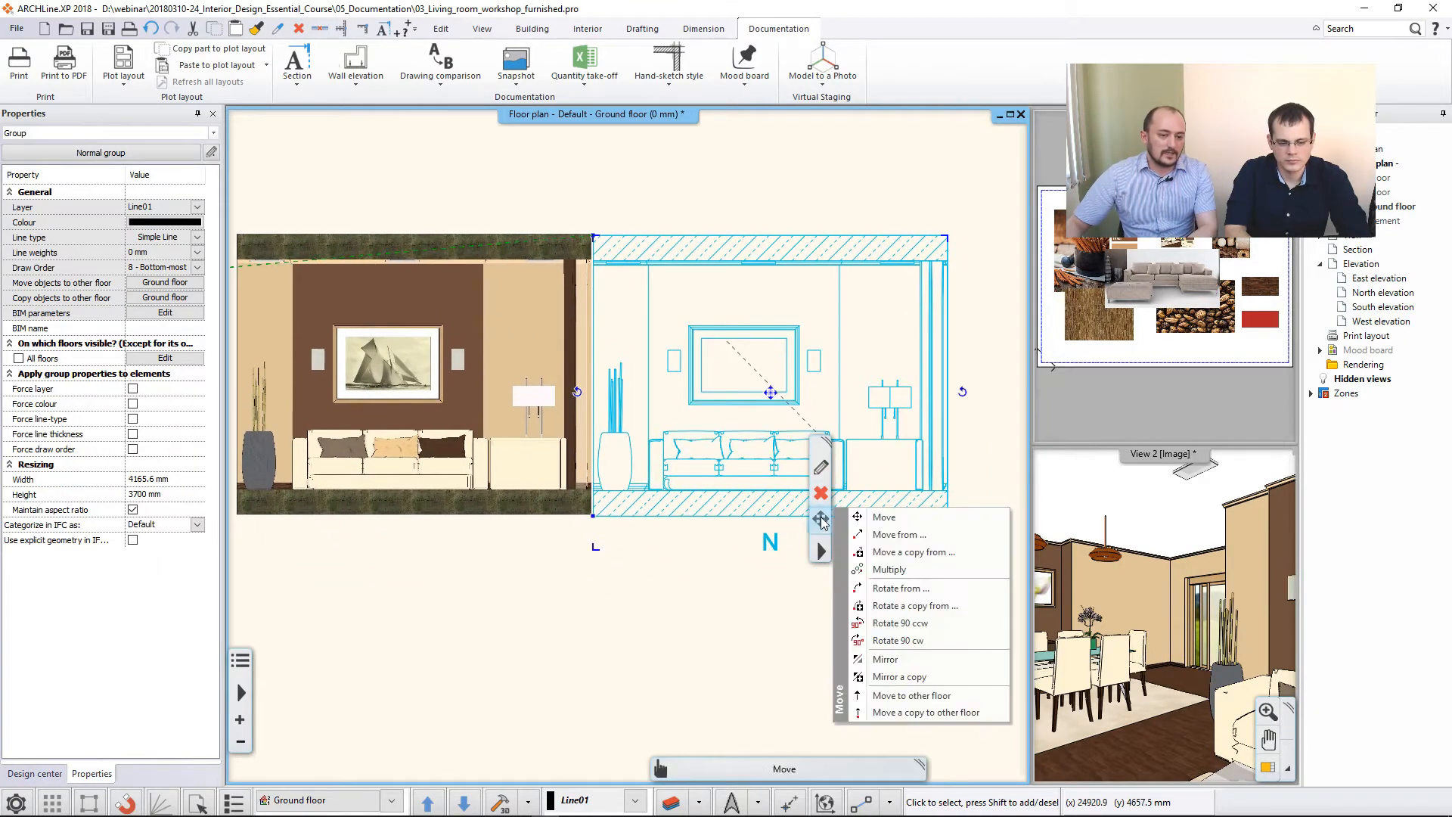
pyautogui.click(942, 541)
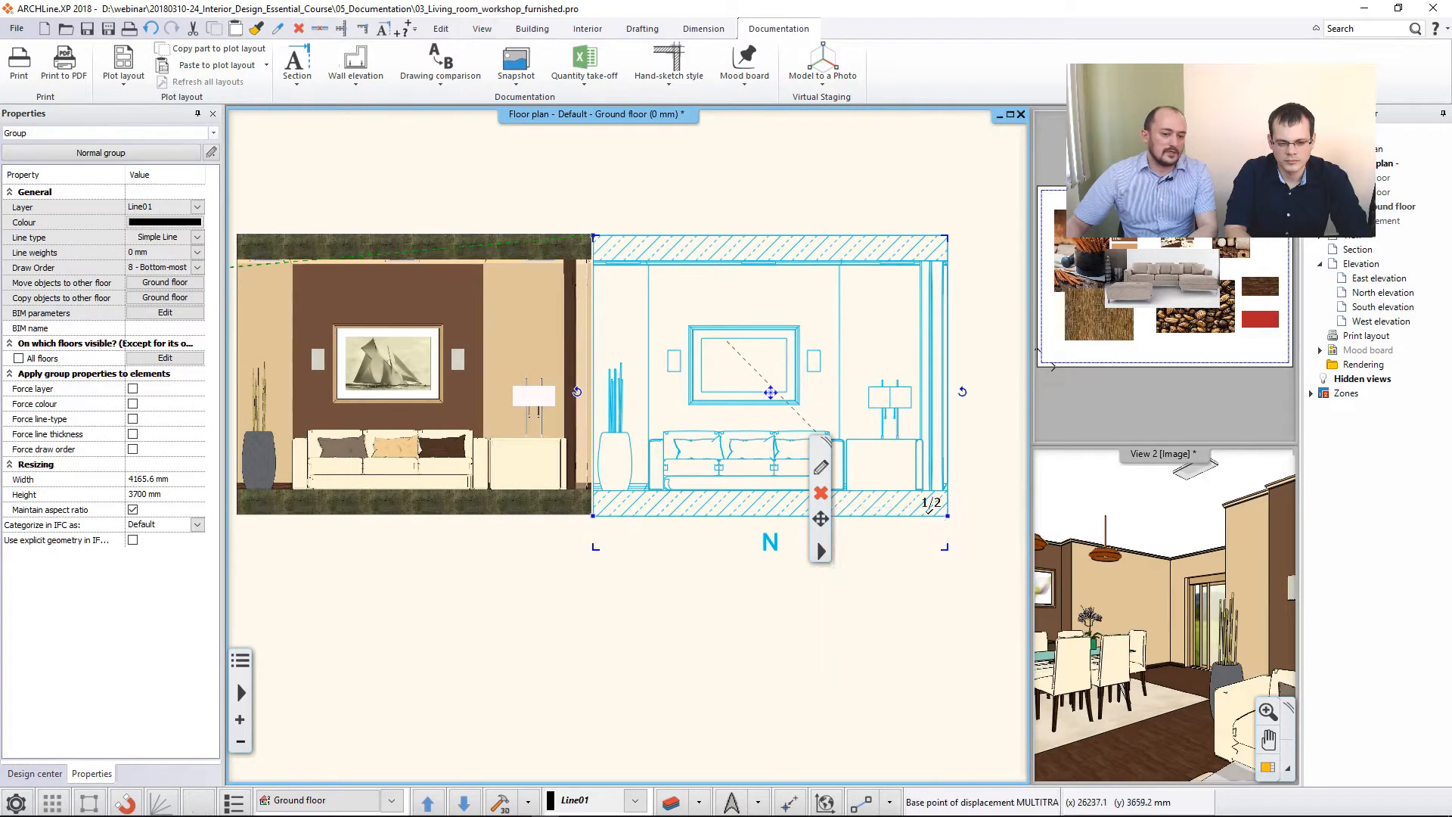
pyautogui.click(799, 325)
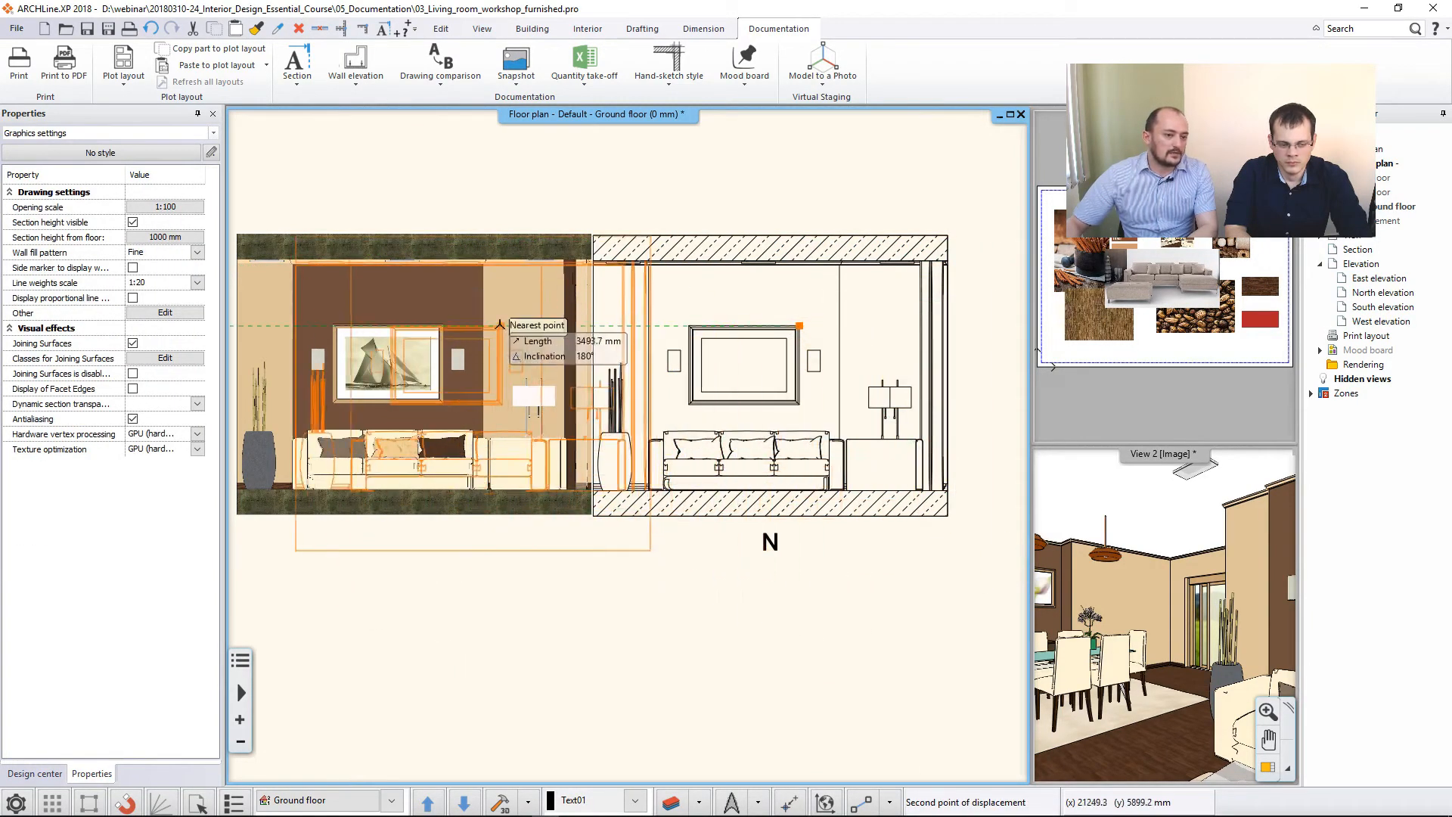
pyautogui.click(443, 324)
pyautogui.moveTo(508, 396); pyautogui.dragTo(713, 396, button='middle')
pyautogui.click(534, 190)
# - Place an elevation dimension beside the wall elevation for the picture frame's lower edge, measured from the floor line
pyautogui.scroll(-2, 711, 394)
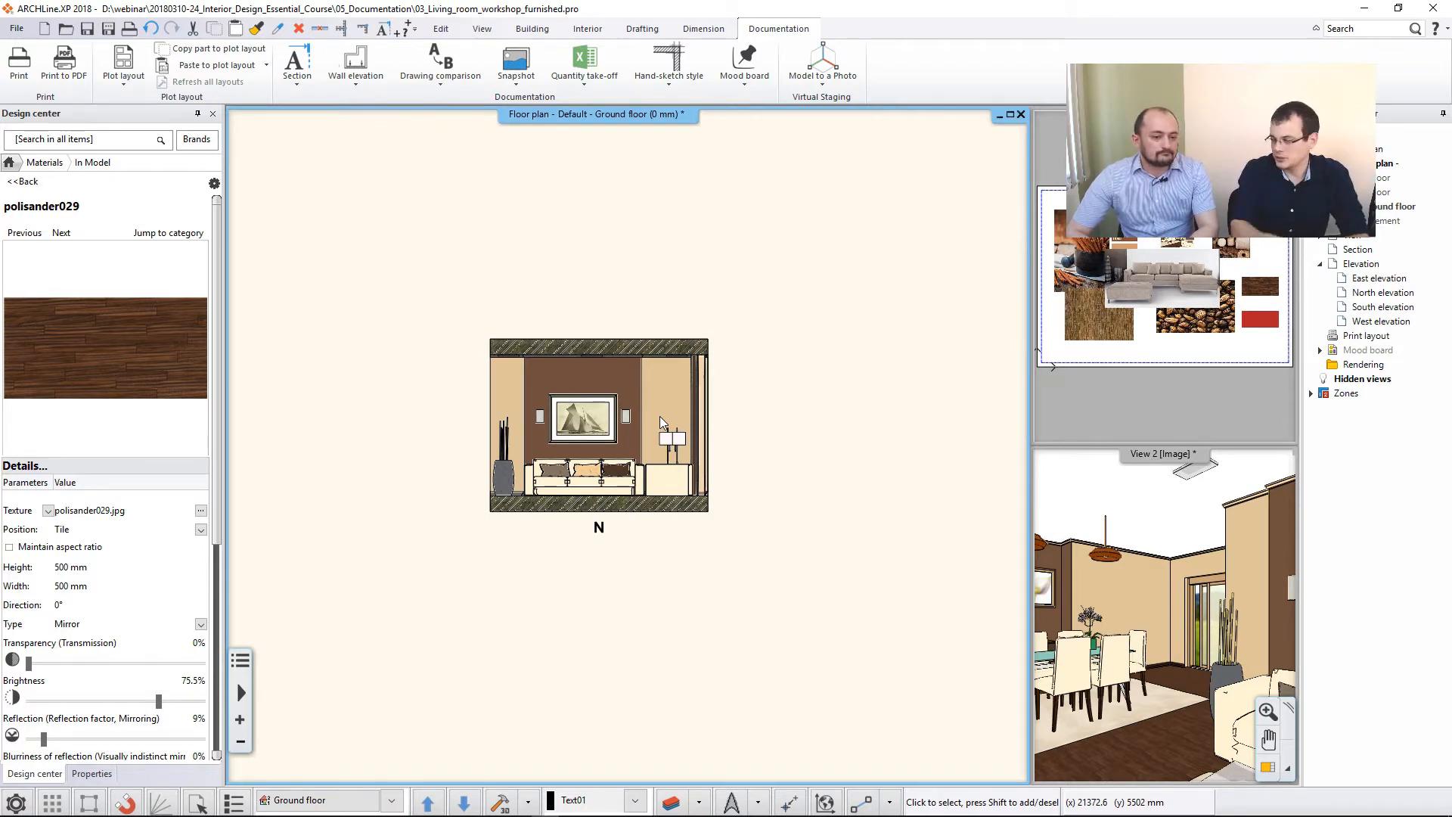
pyautogui.click(709, 30)
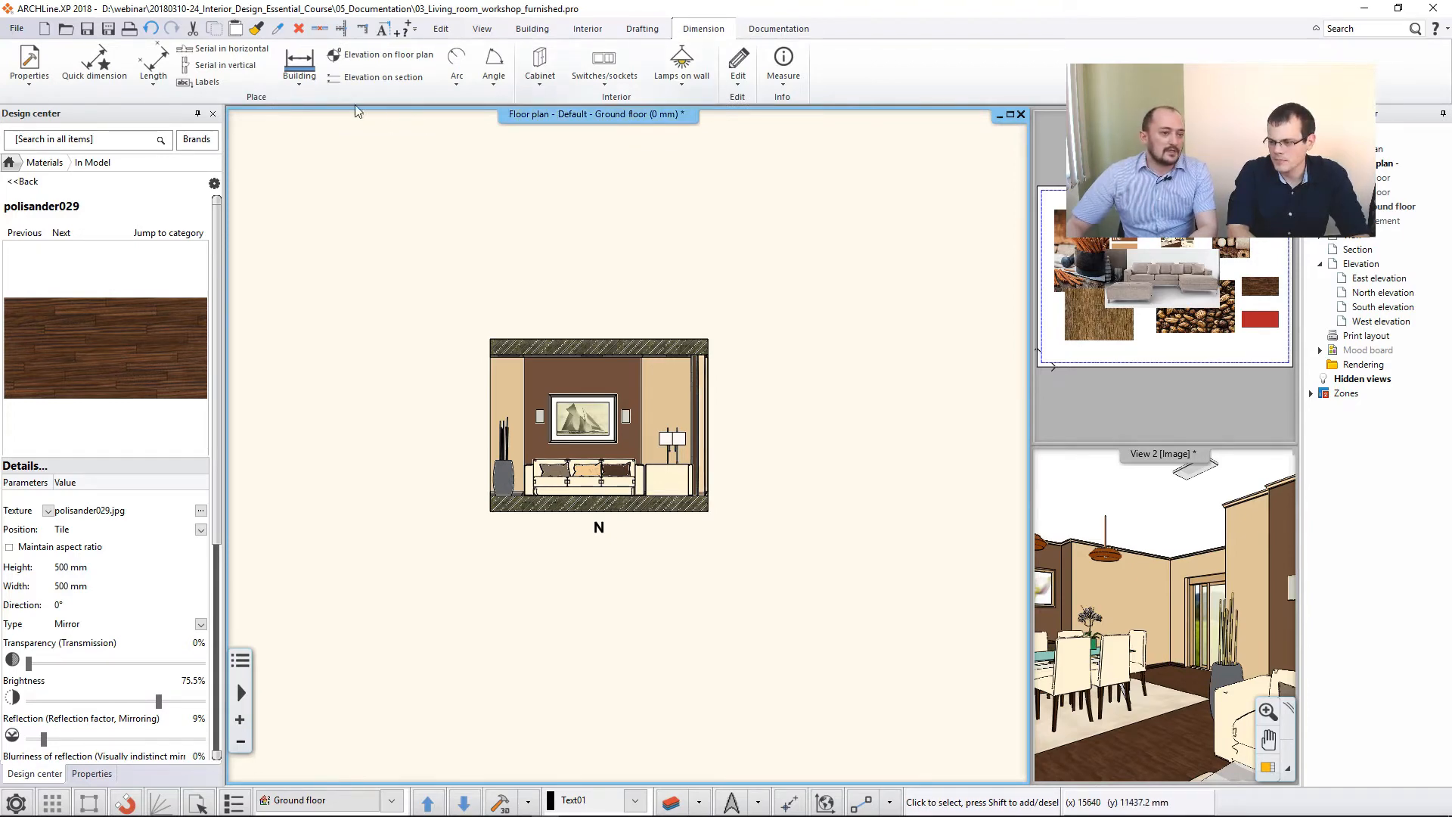
pyautogui.click(373, 85)
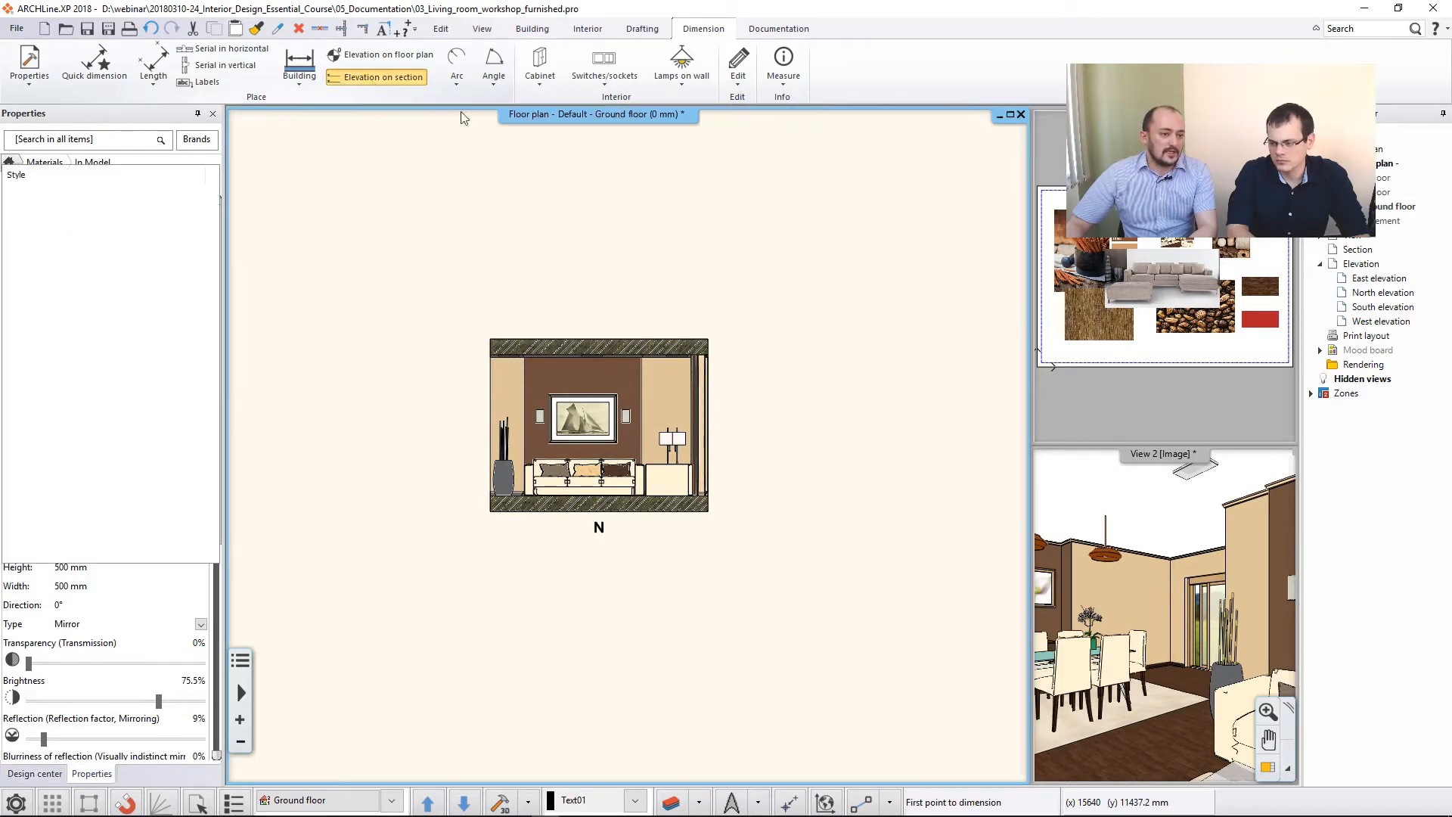
pyautogui.scroll(3, 716, 499)
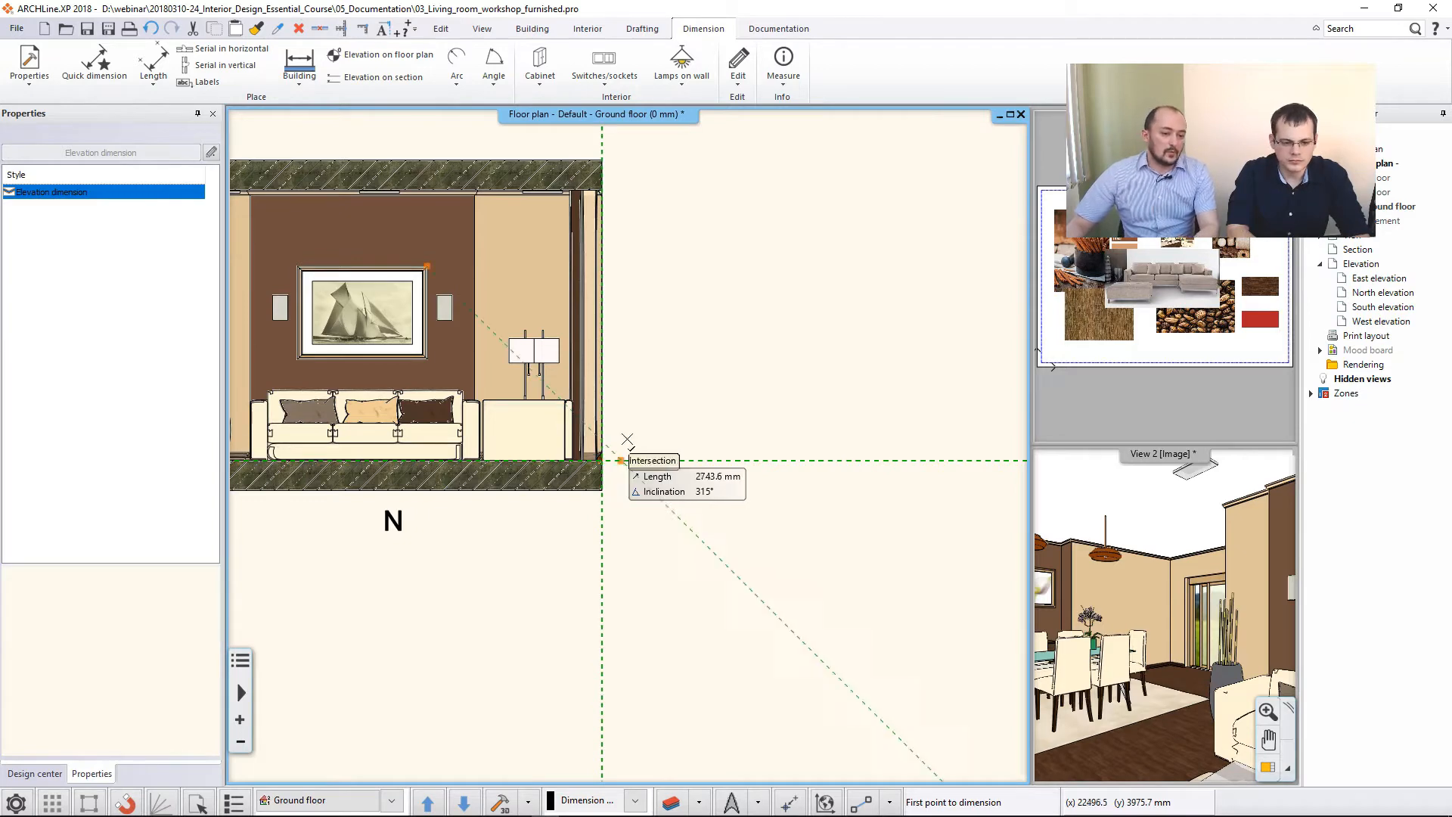
pyautogui.scroll(1, 602, 459)
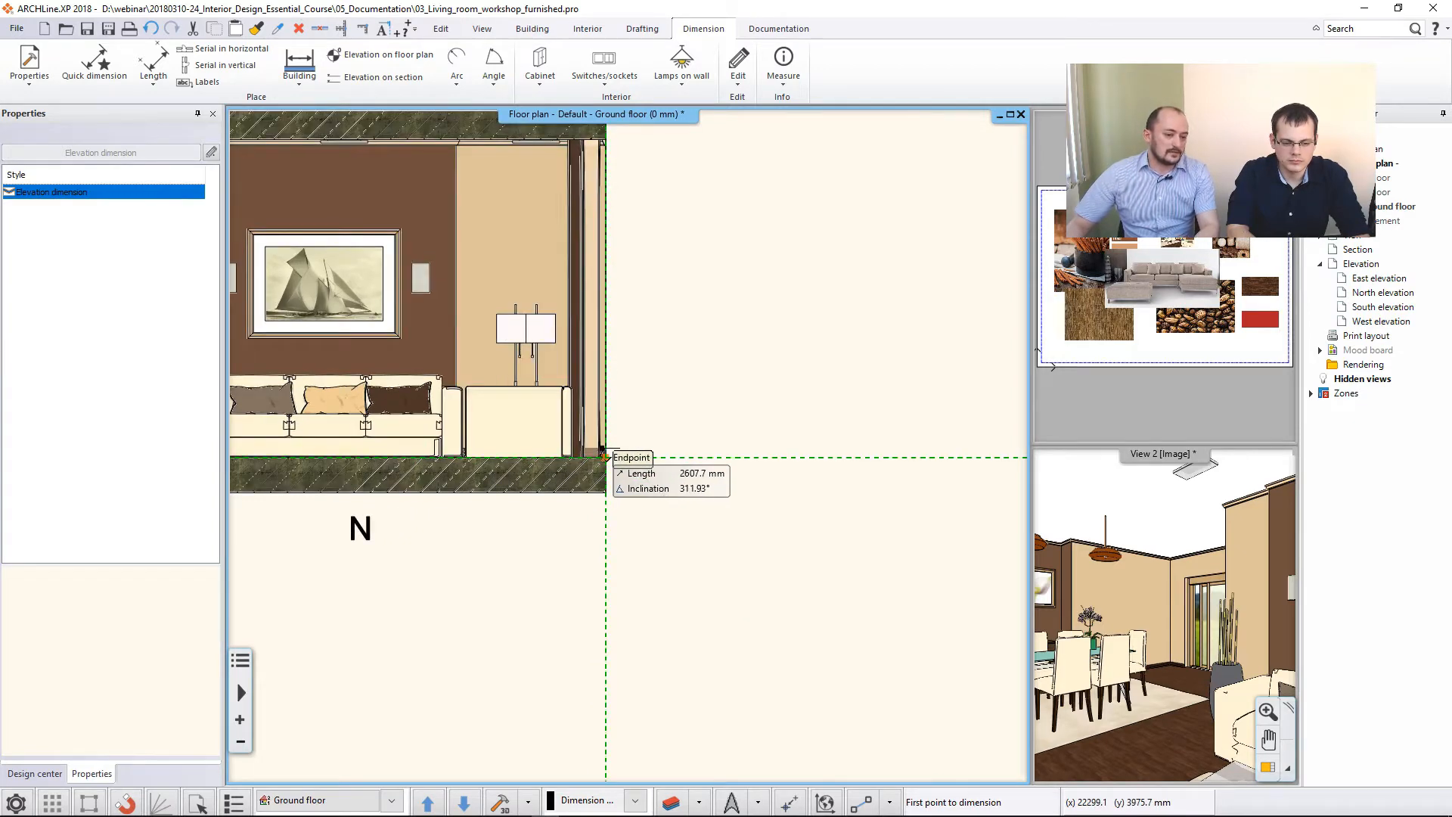
pyautogui.click(605, 457)
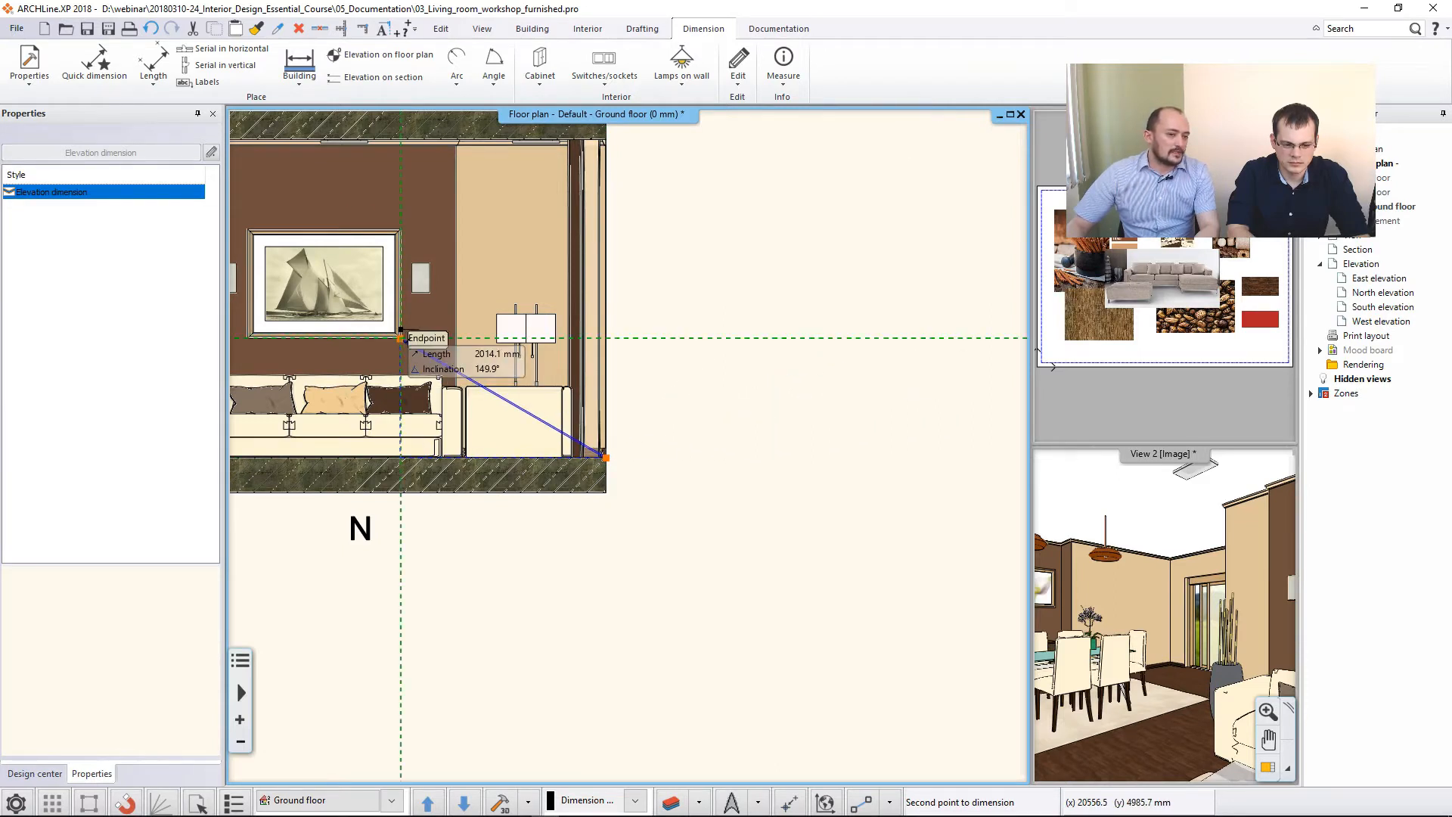
pyautogui.click(400, 337)
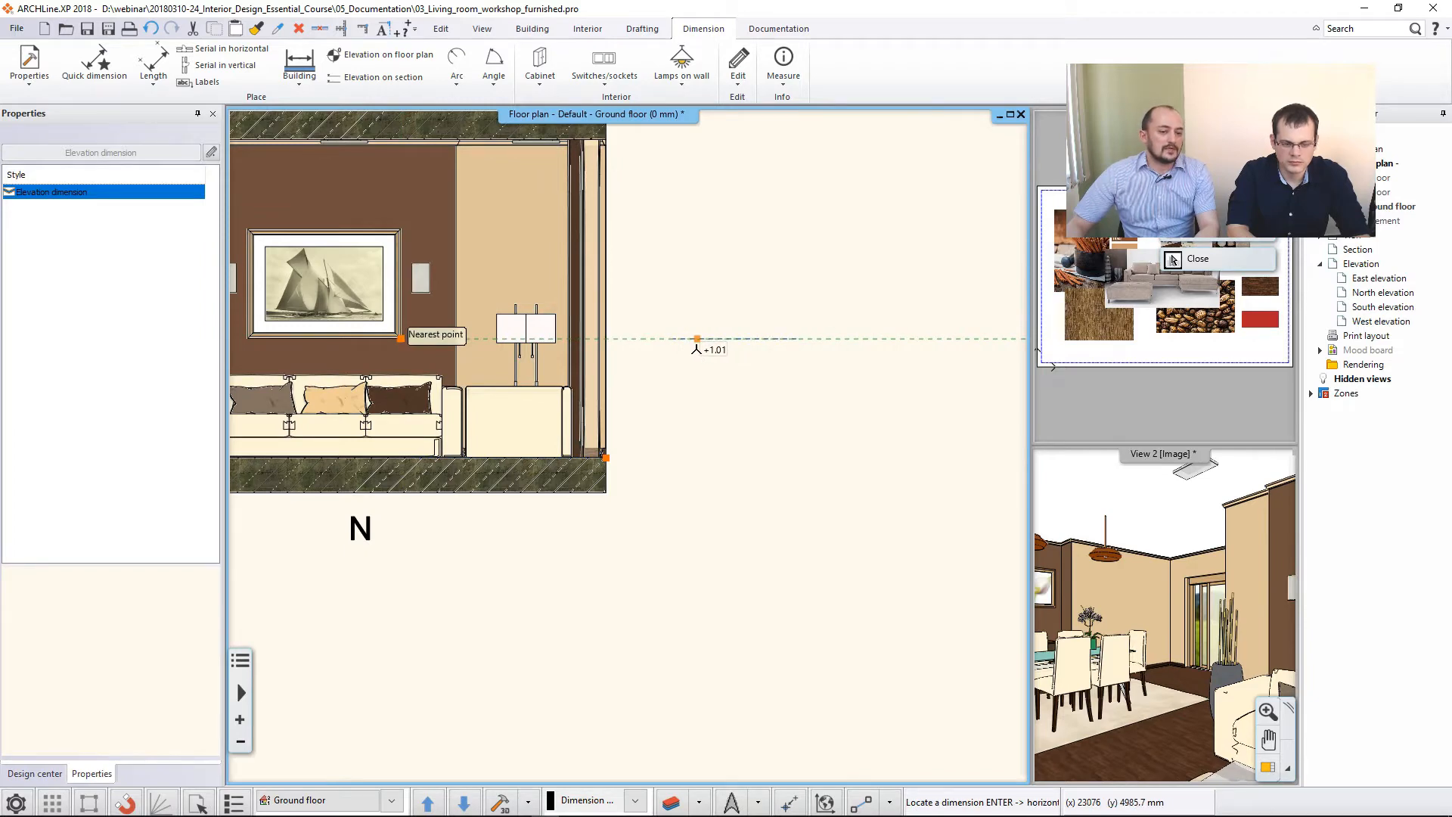
pyautogui.click(697, 338)
pyautogui.moveTo(673, 386); pyautogui.dragTo(775, 408, button='middle')
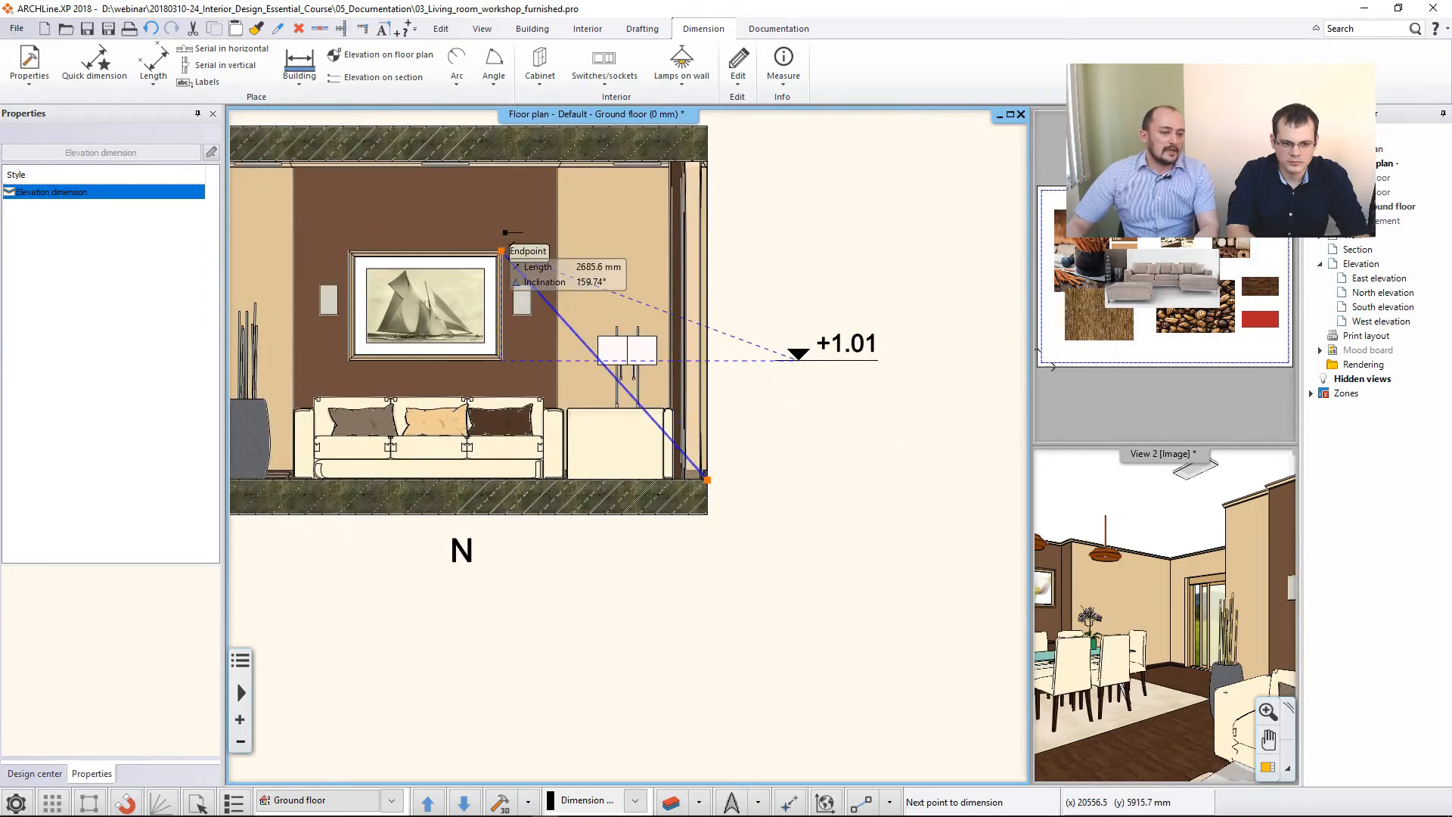
# - Add elevation dimensions for the picture frame's upper edge, the ceiling line and the floor line to the same column
pyautogui.click(502, 251)
pyautogui.scroll(-1, 703, 239)
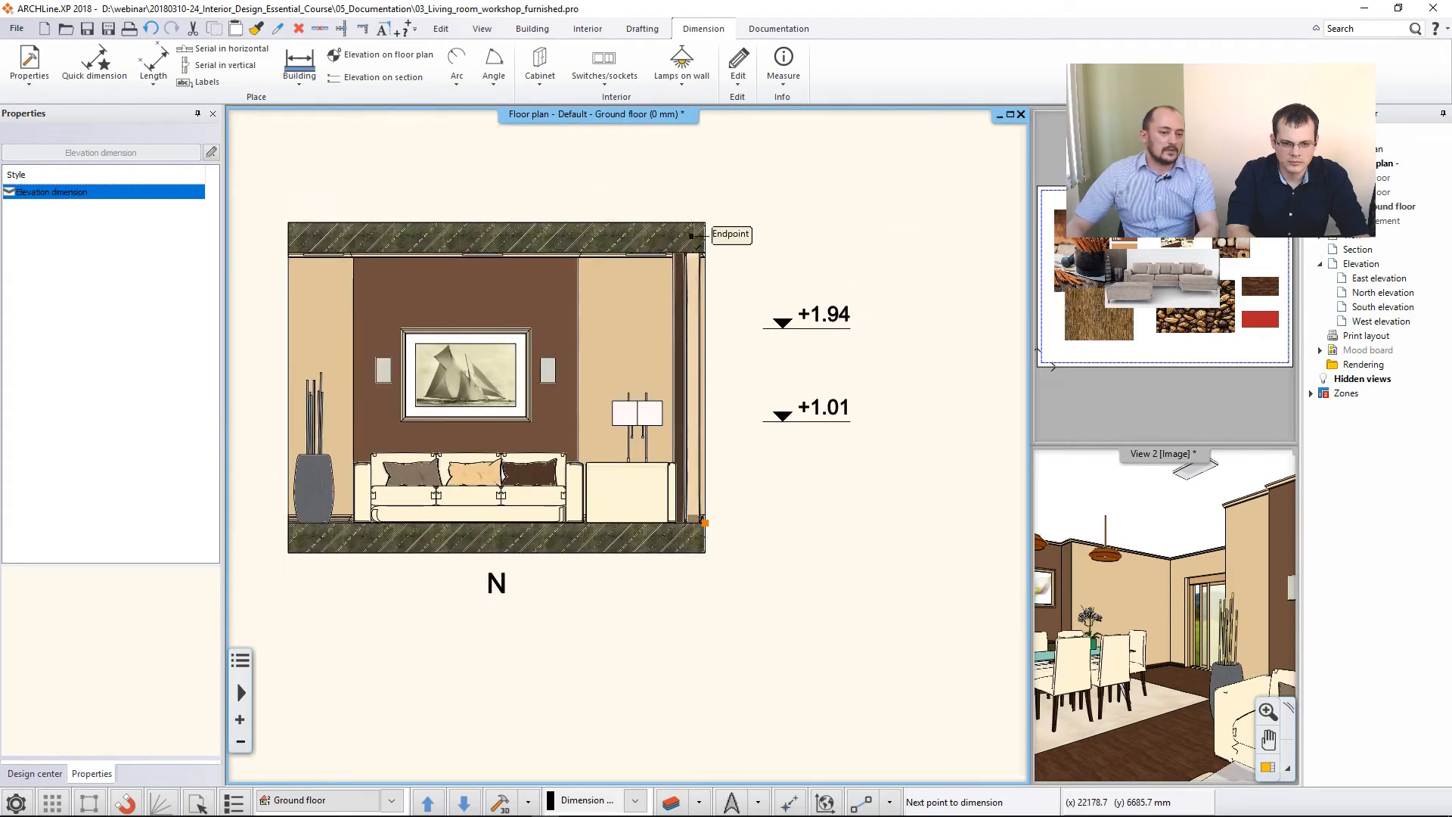
pyautogui.click(702, 242)
pyautogui.moveTo(752, 357); pyautogui.dragTo(777, 230, button='middle')
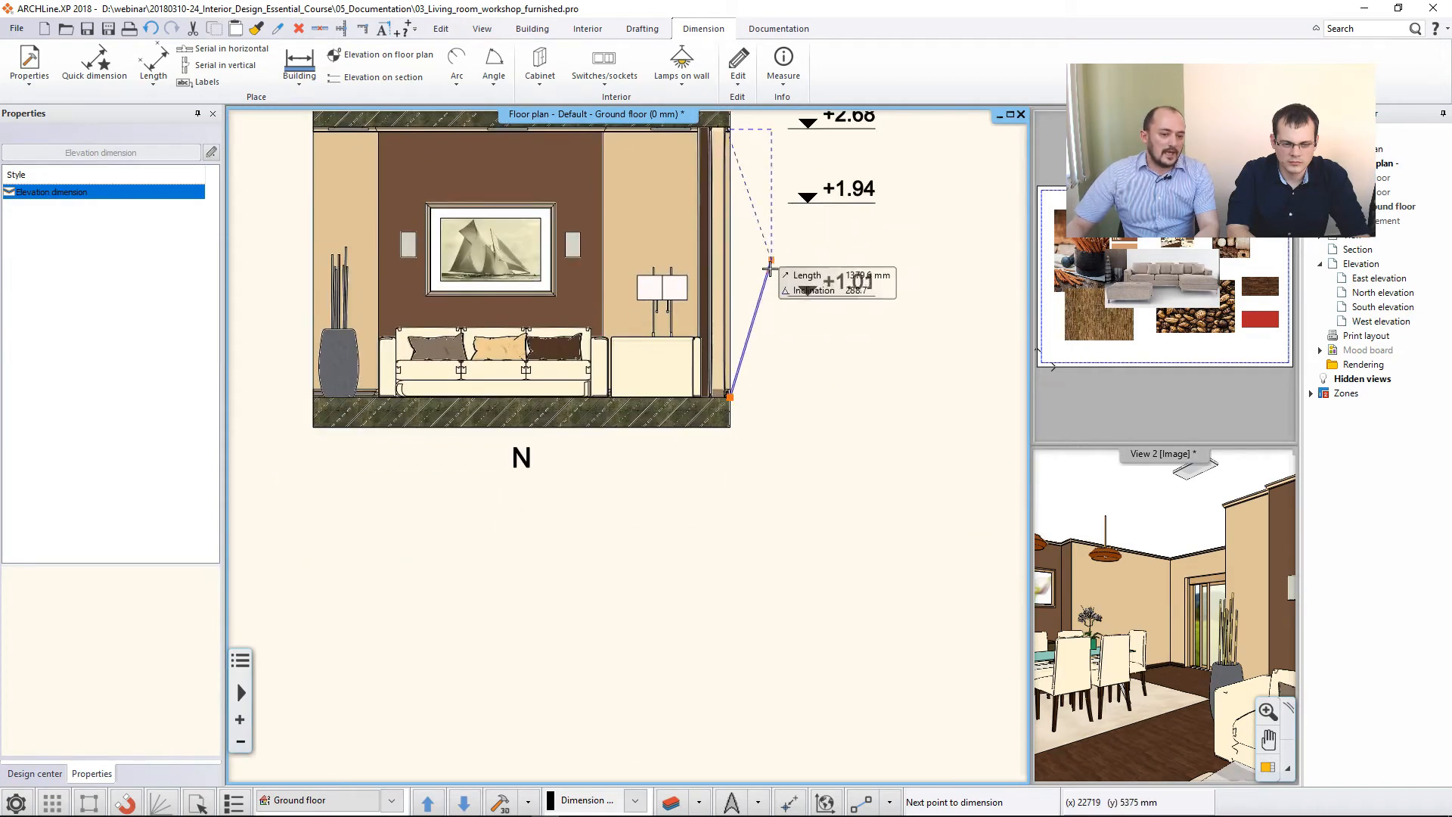
pyautogui.click(728, 396)
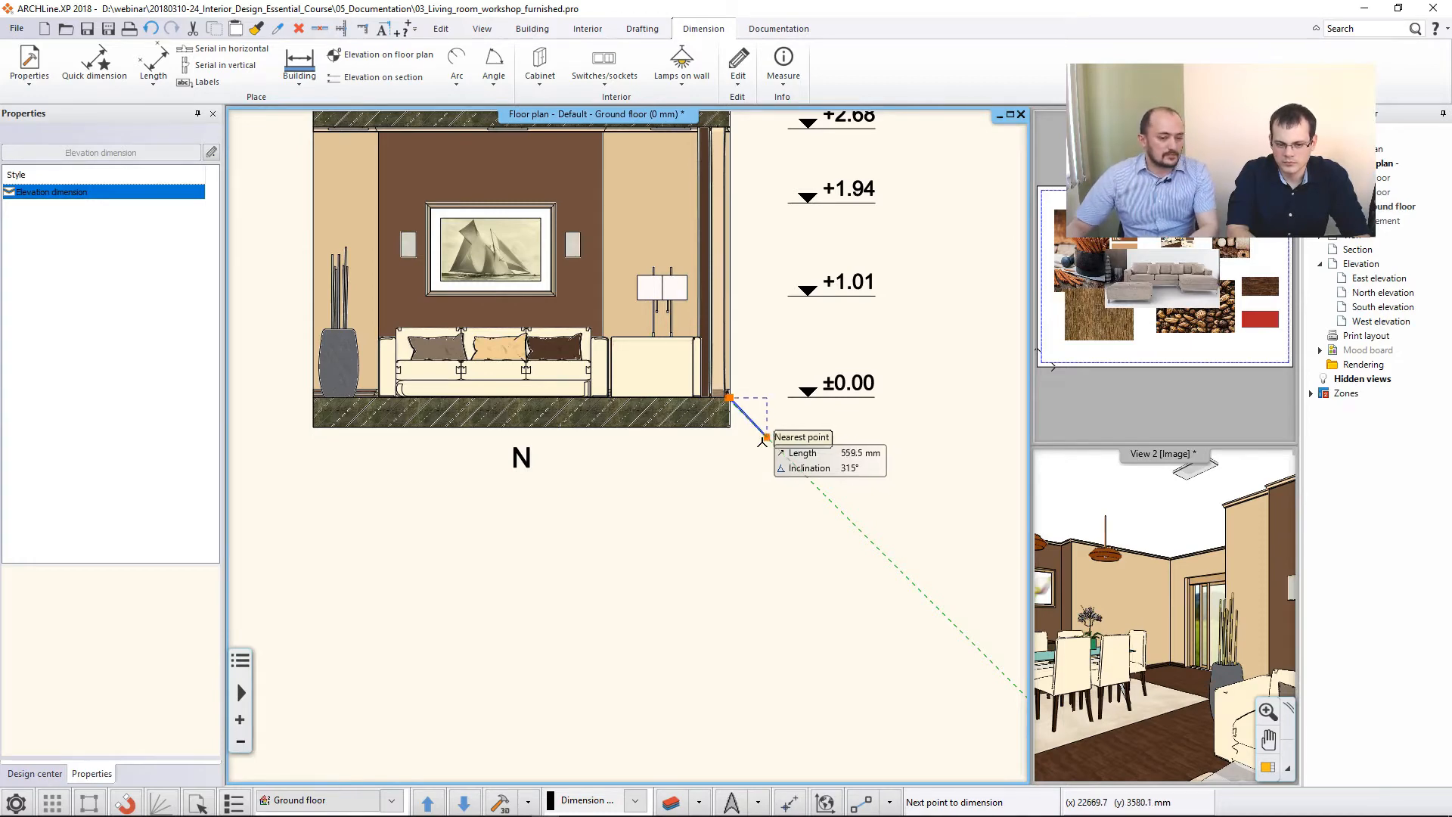
pyautogui.press('Escape')
pyautogui.scroll(-2, 745, 418)
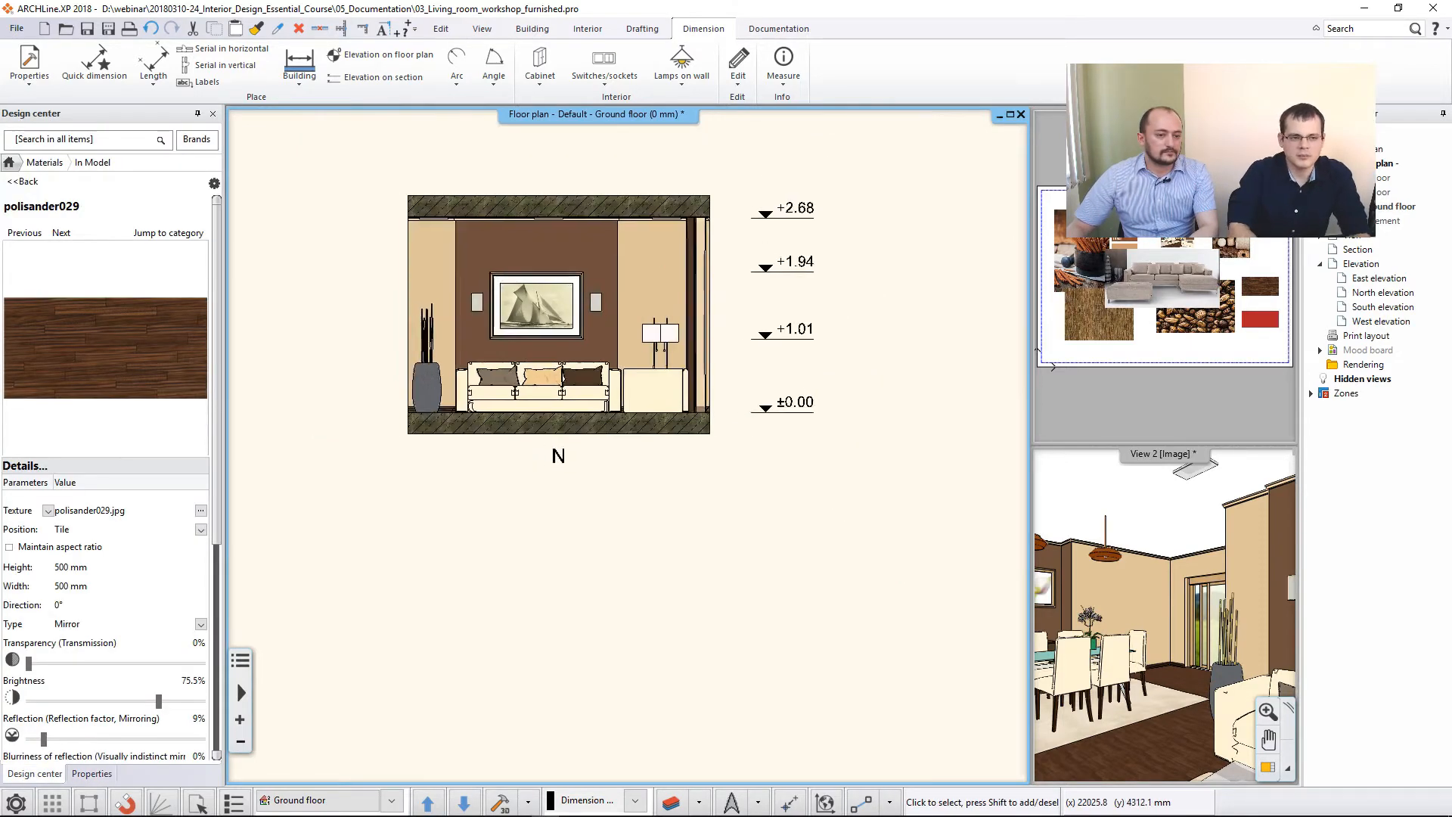
# - Dimension the picture frame's width with an aligned length dimension placed above the wall elevation
pyautogui.moveTo(670, 391); pyautogui.dragTo(843, 435, button='middle')
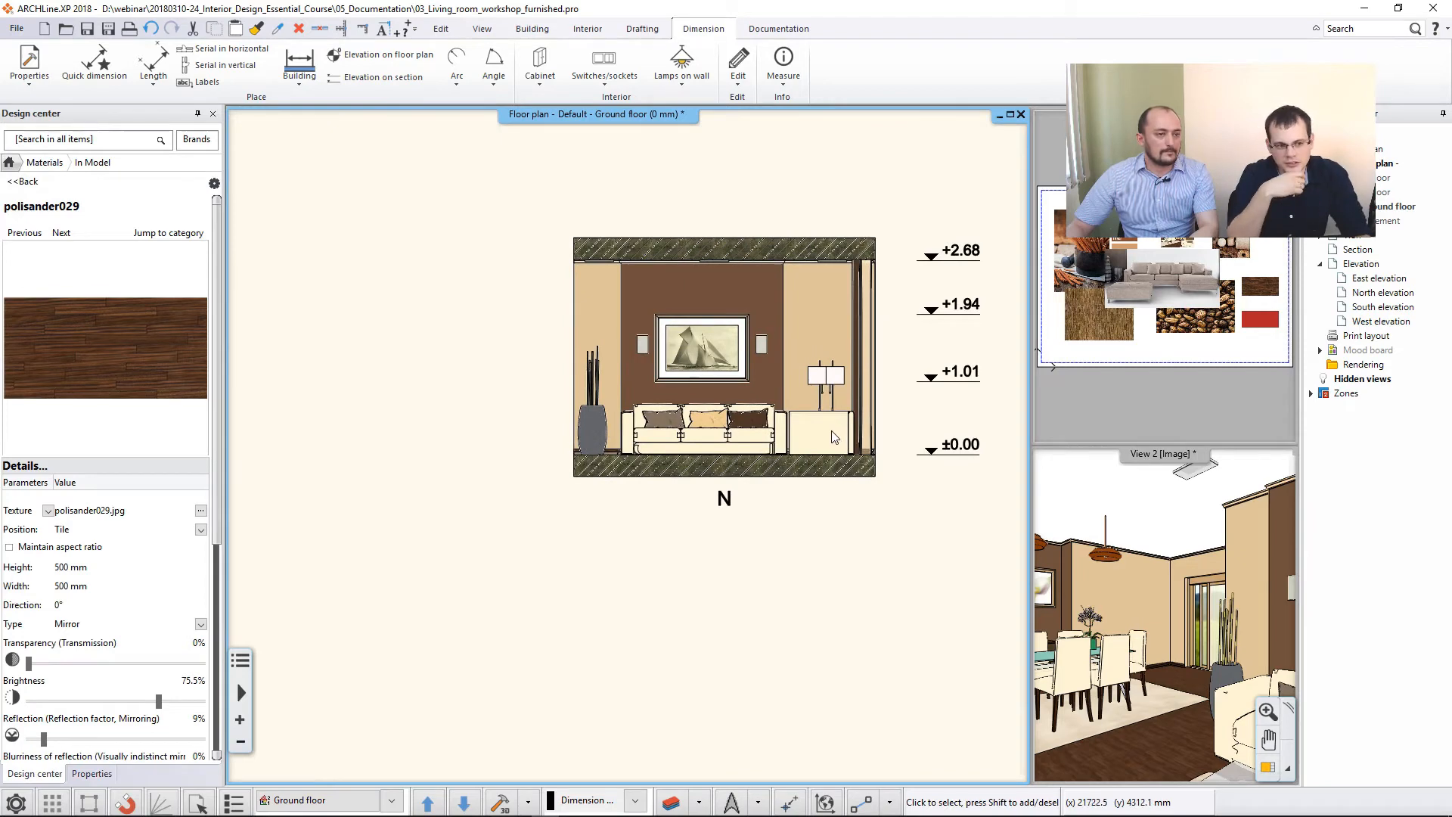
pyautogui.click(153, 72)
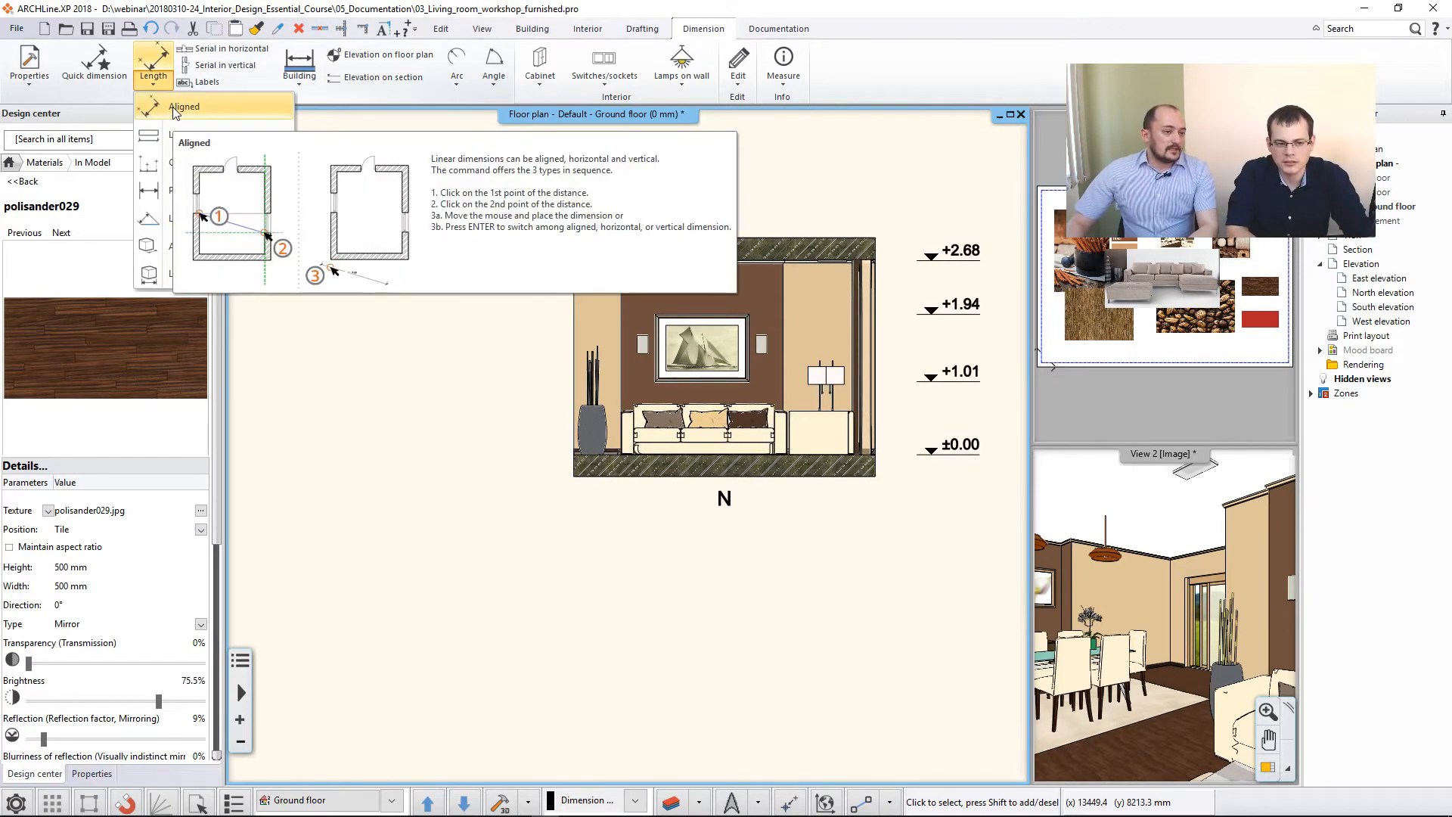
pyautogui.click(174, 108)
pyautogui.click(655, 314)
pyautogui.click(749, 315)
pyautogui.click(748, 210)
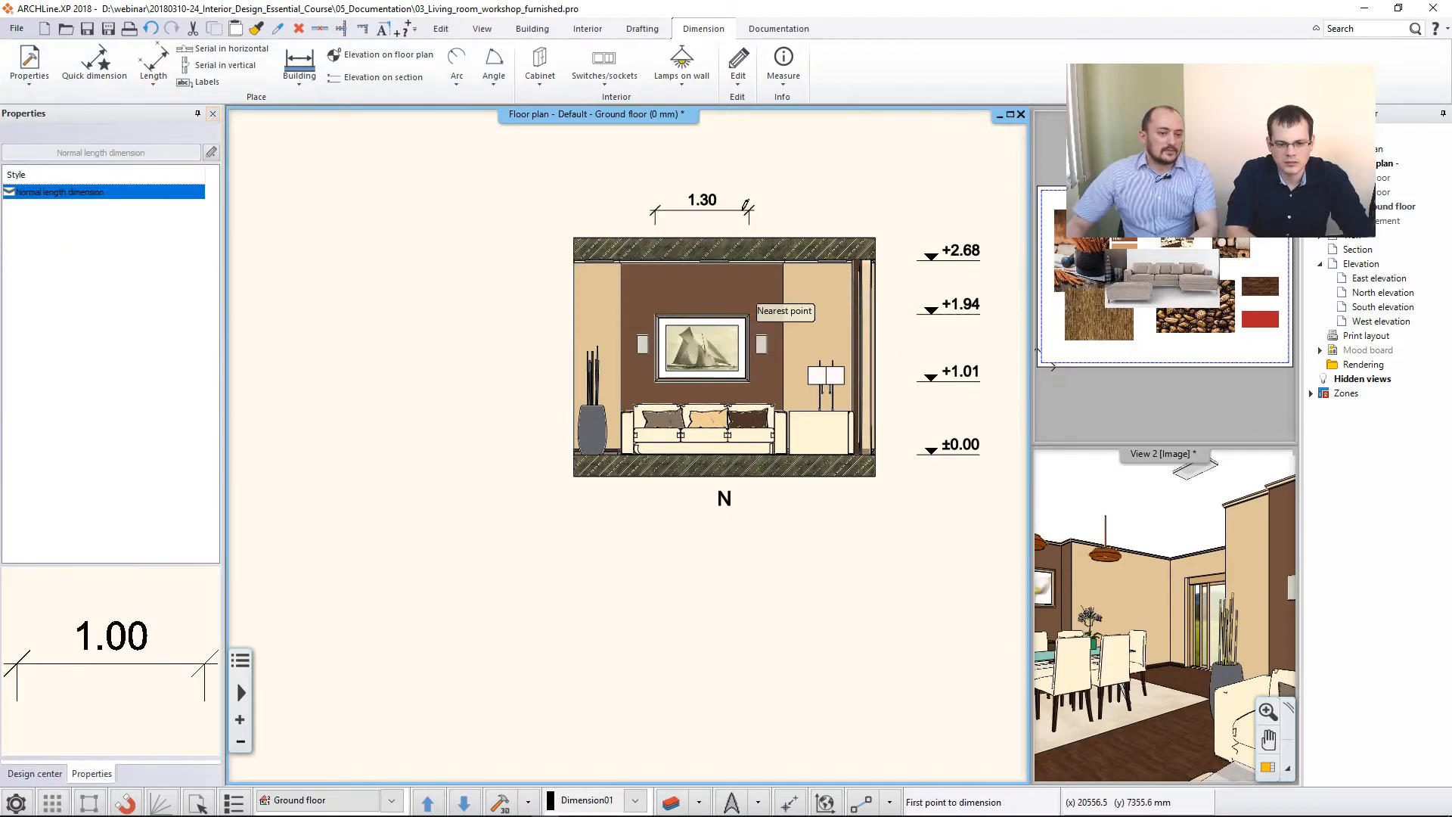
# - Dimension the room's height beside the plant, and the gap between the picture frame and the brown wall panel's edge above the elevation
pyautogui.click(574, 259)
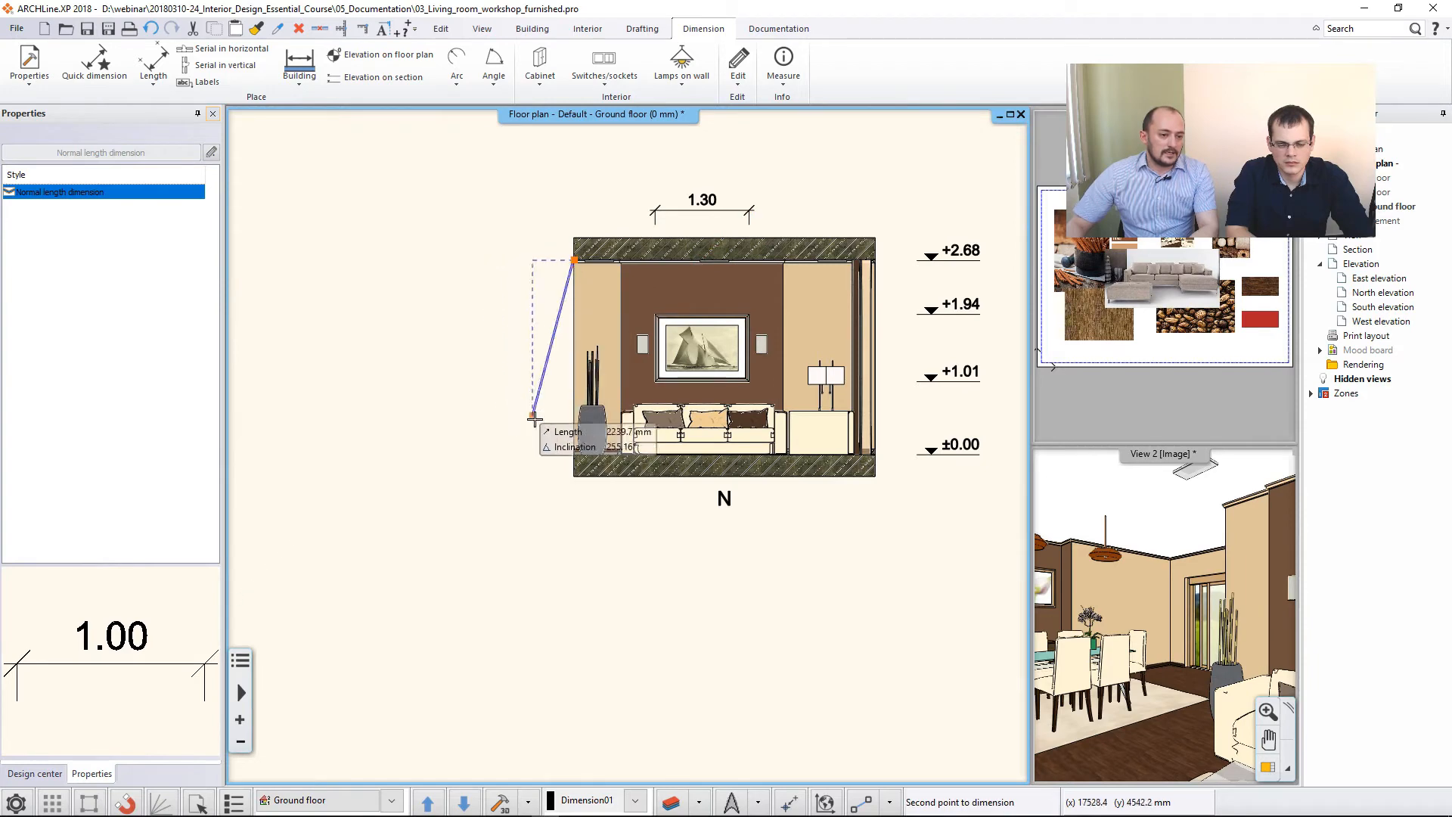
pyautogui.click(574, 455)
pyautogui.click(522, 442)
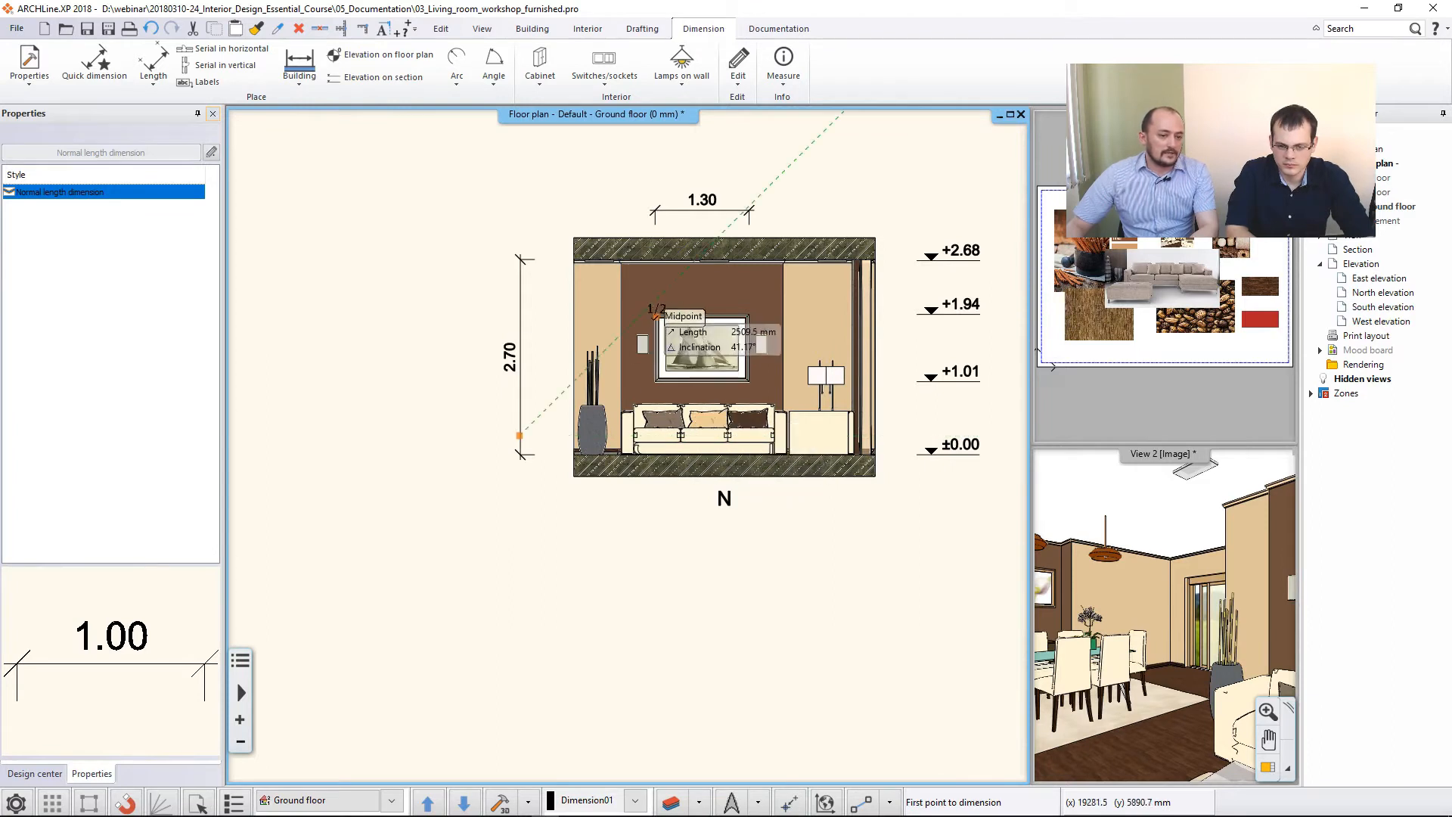
pyautogui.click(655, 312)
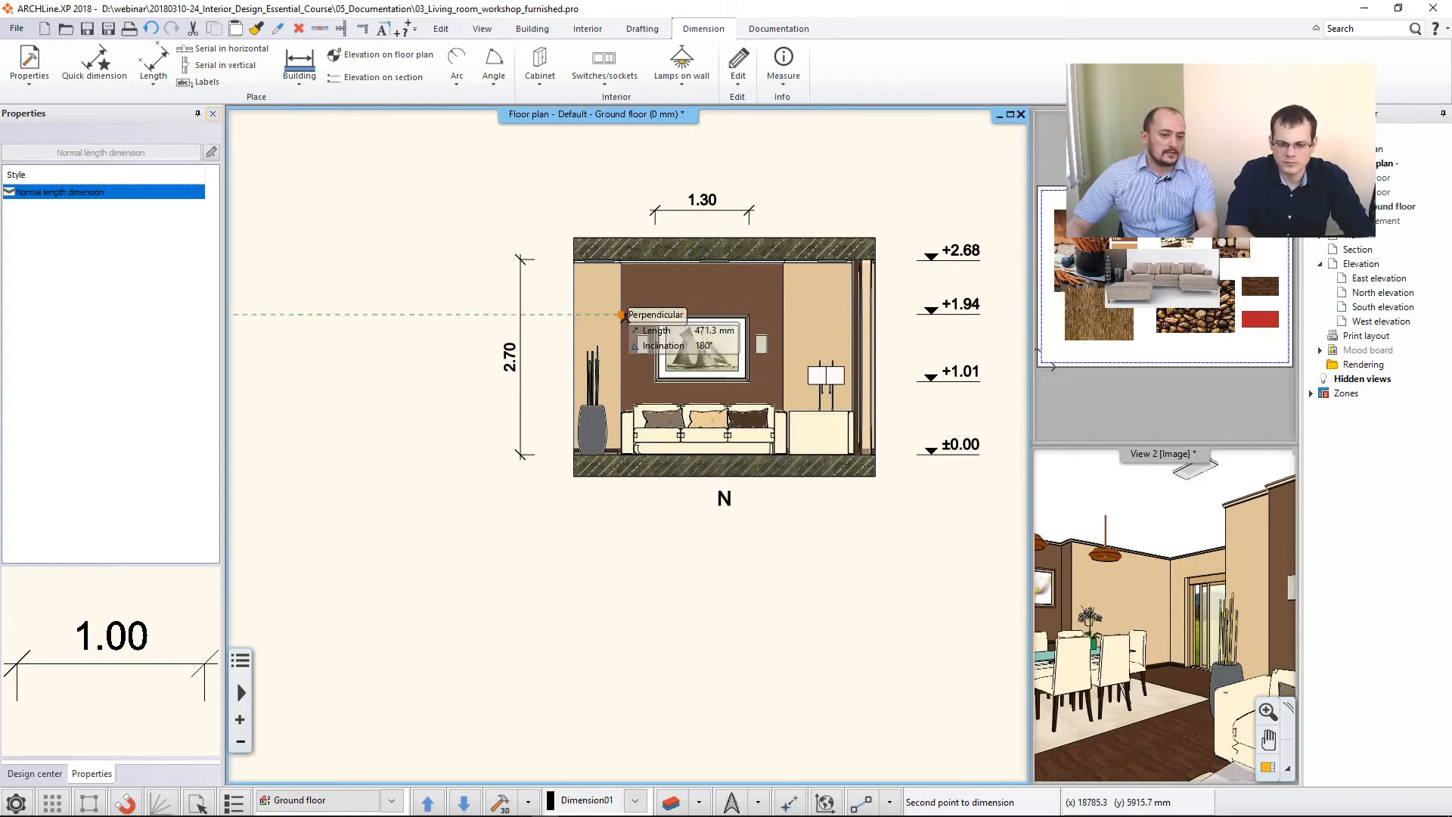
pyautogui.click(621, 313)
pyautogui.click(652, 202)
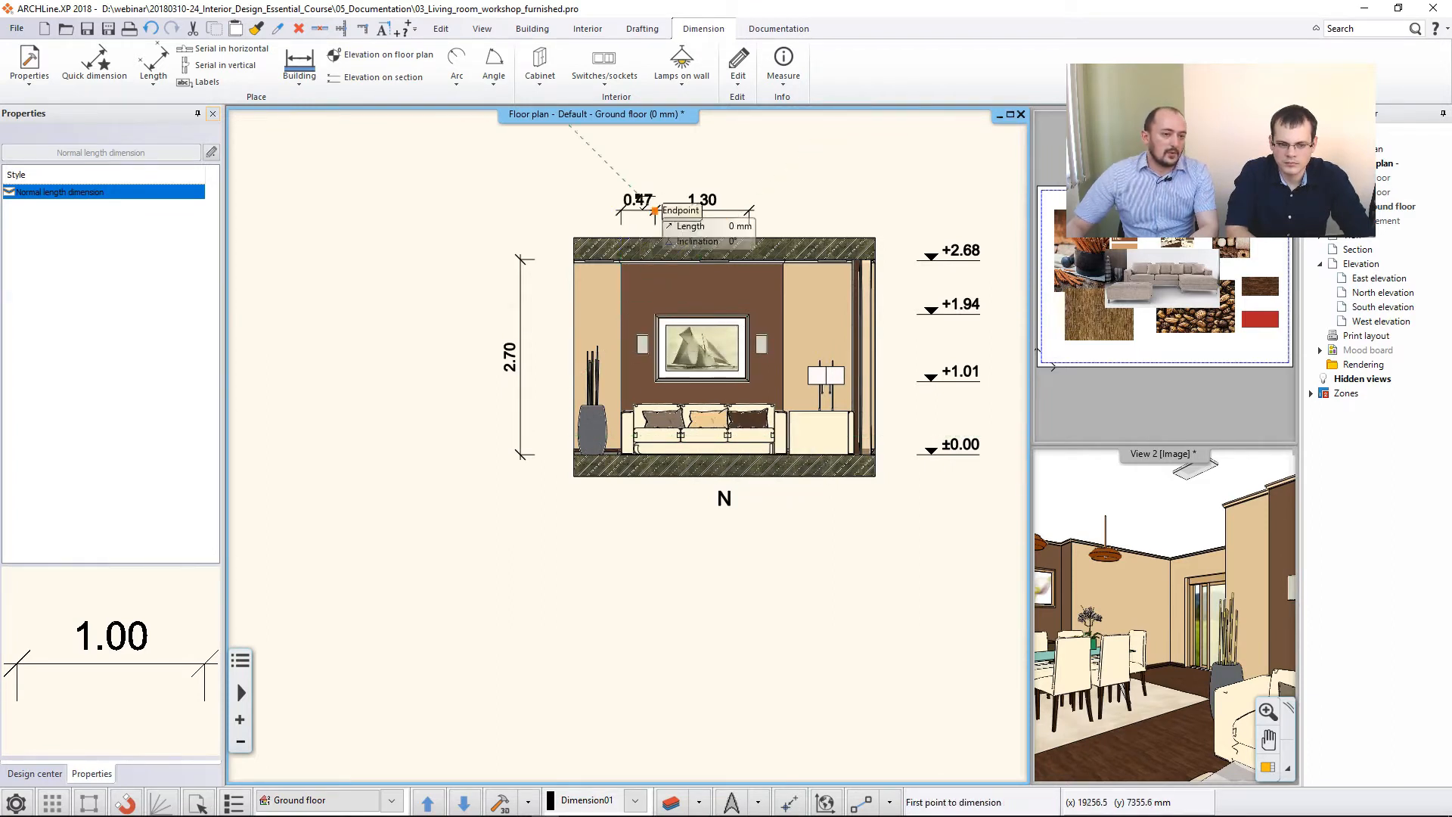
# - Set up automatic dimensioning of all walls with door/window axes and wall endpoints, wall endpoints and connections, and wall endpoints chains
pyautogui.press('Escape')
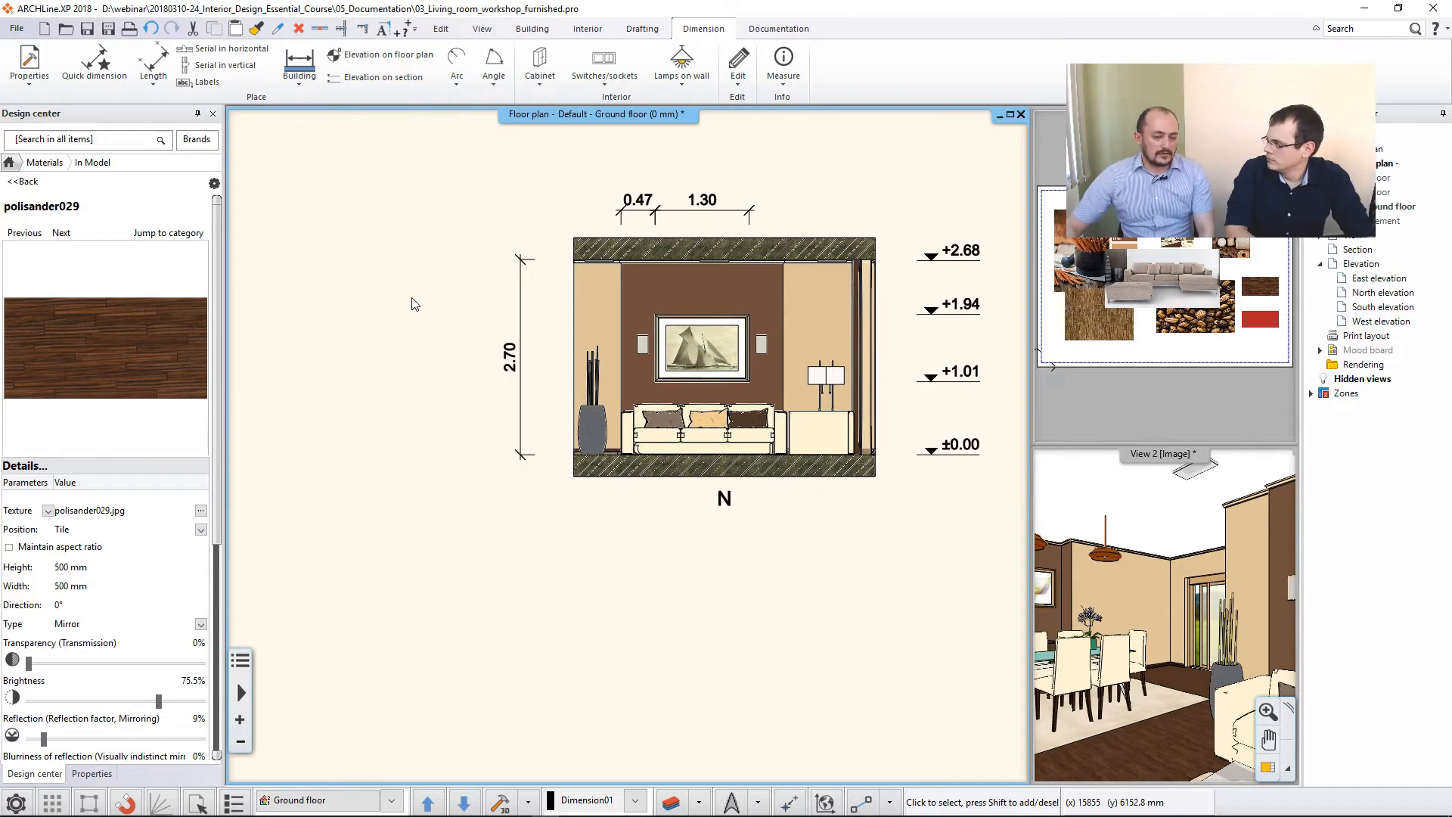
pyautogui.moveTo(401, 299); pyautogui.dragTo(818, 319, button='middle')
pyautogui.scroll(-2, 544, 396)
pyautogui.moveTo(497, 384); pyautogui.dragTo(835, 385, button='middle')
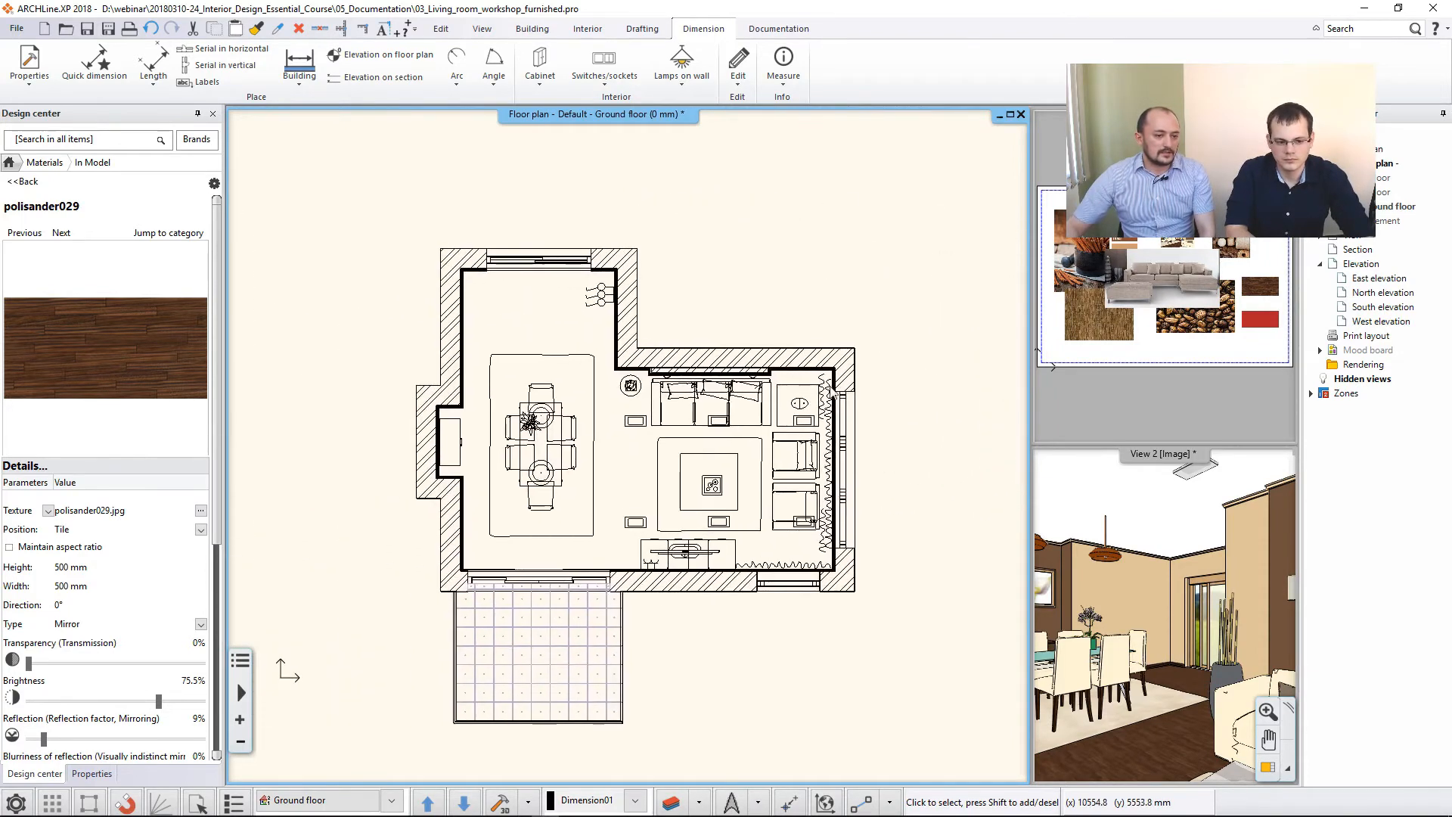
pyautogui.scroll(-3, 672, 432)
pyautogui.moveTo(699, 448); pyautogui.dragTo(682, 425, button='middle')
pyautogui.scroll(1, 683, 425)
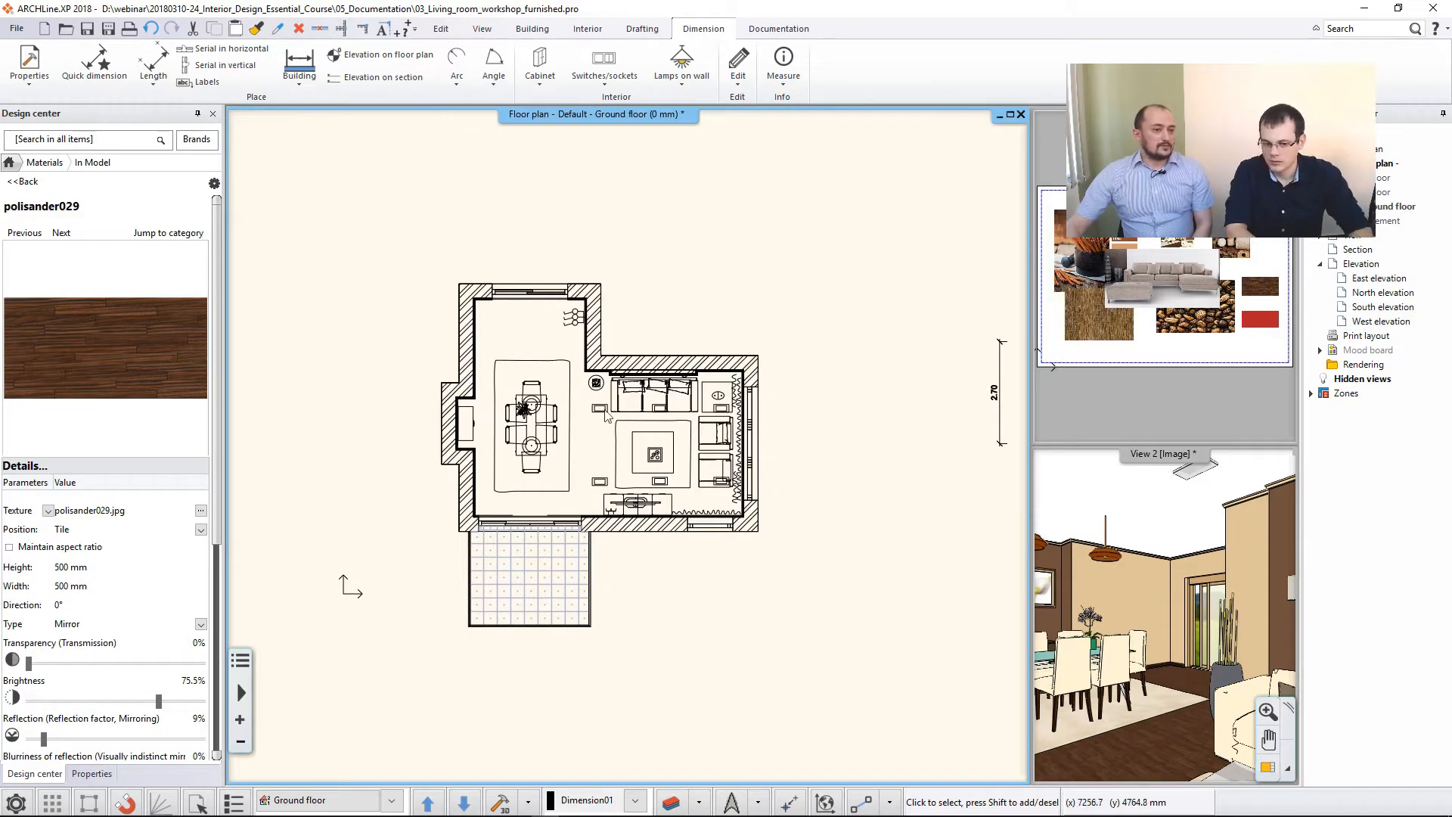
pyautogui.click(305, 88)
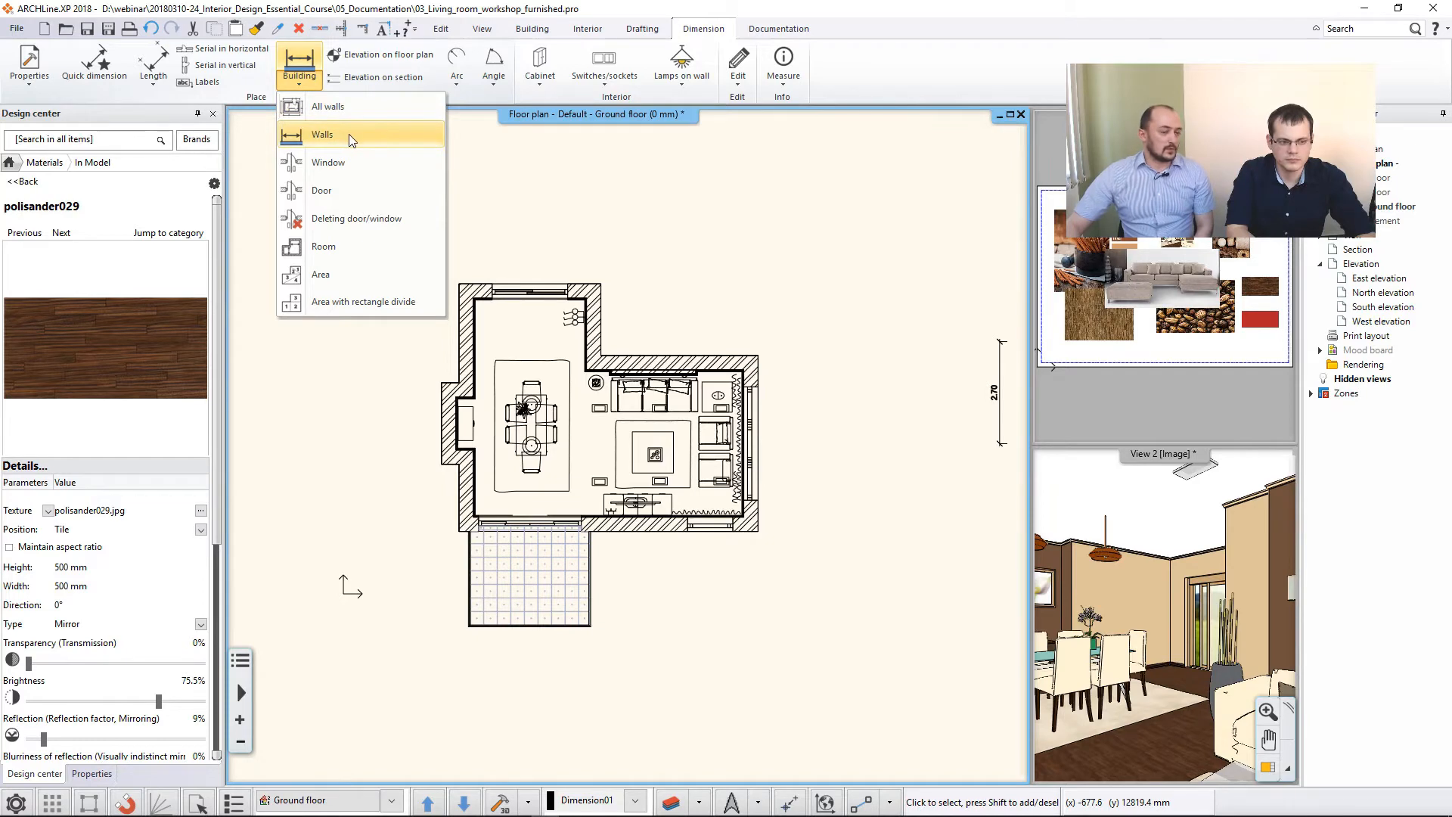
pyautogui.click(354, 110)
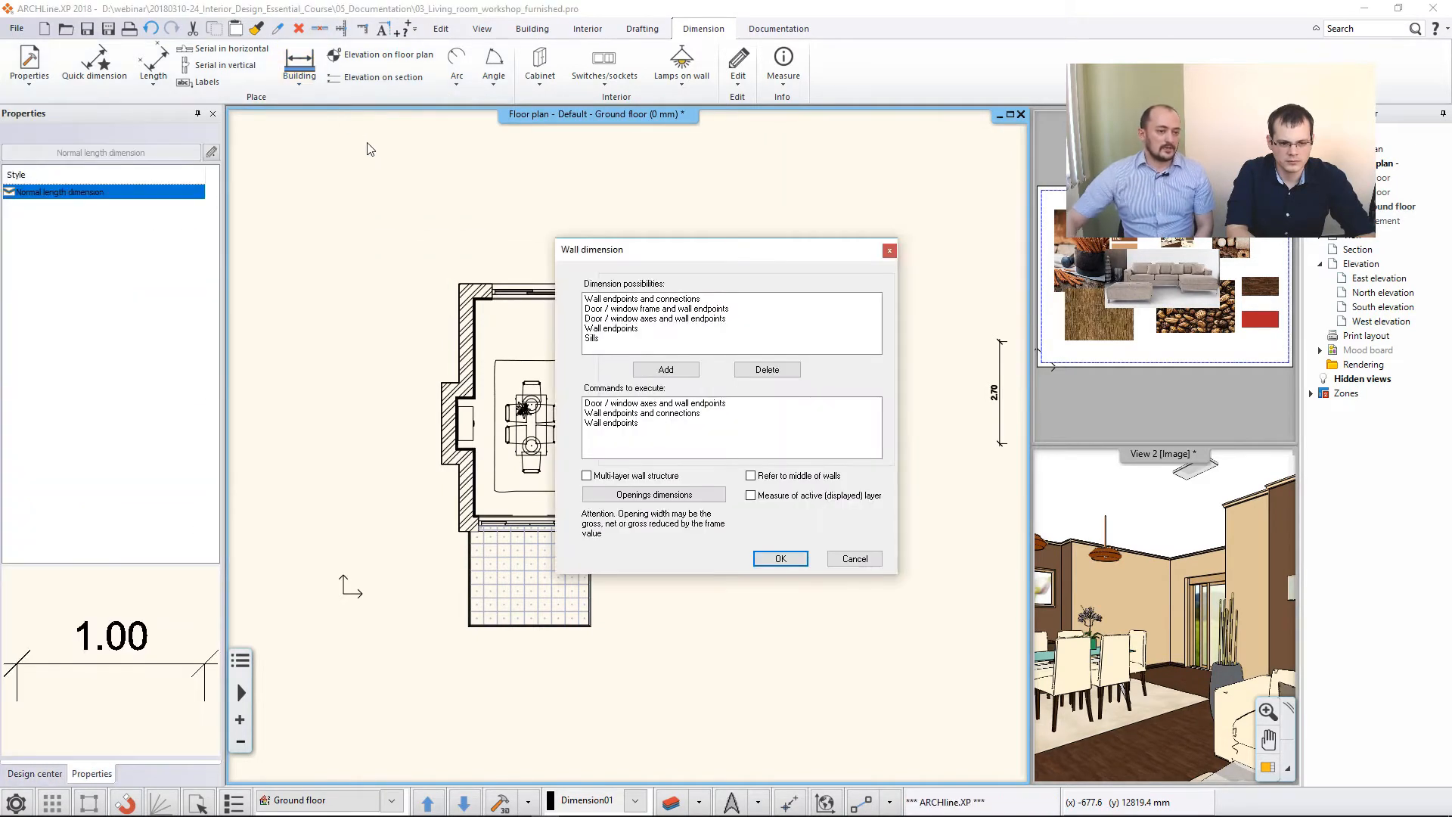
pyautogui.click(617, 309)
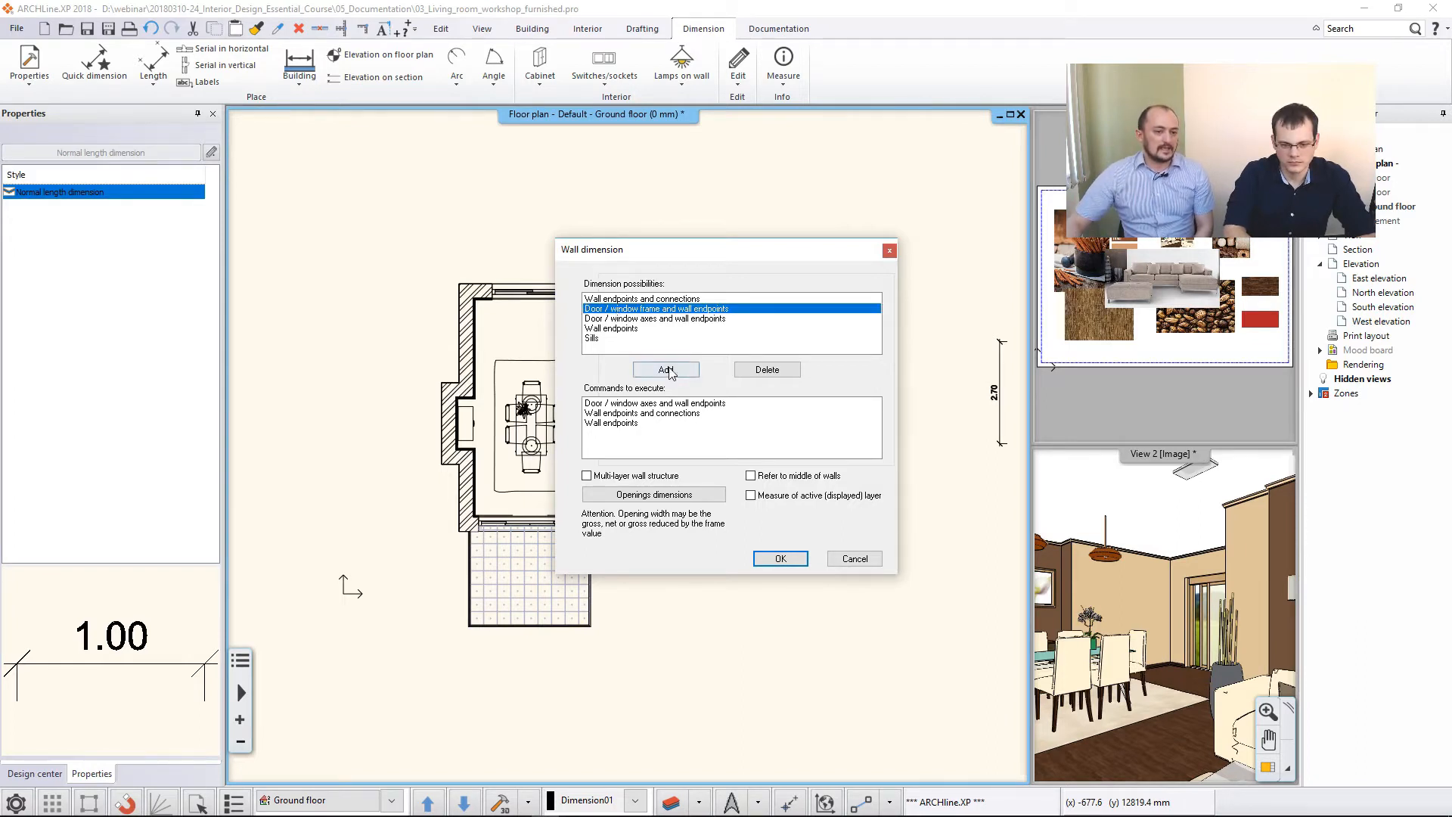
pyautogui.click(643, 412)
pyautogui.click(624, 425)
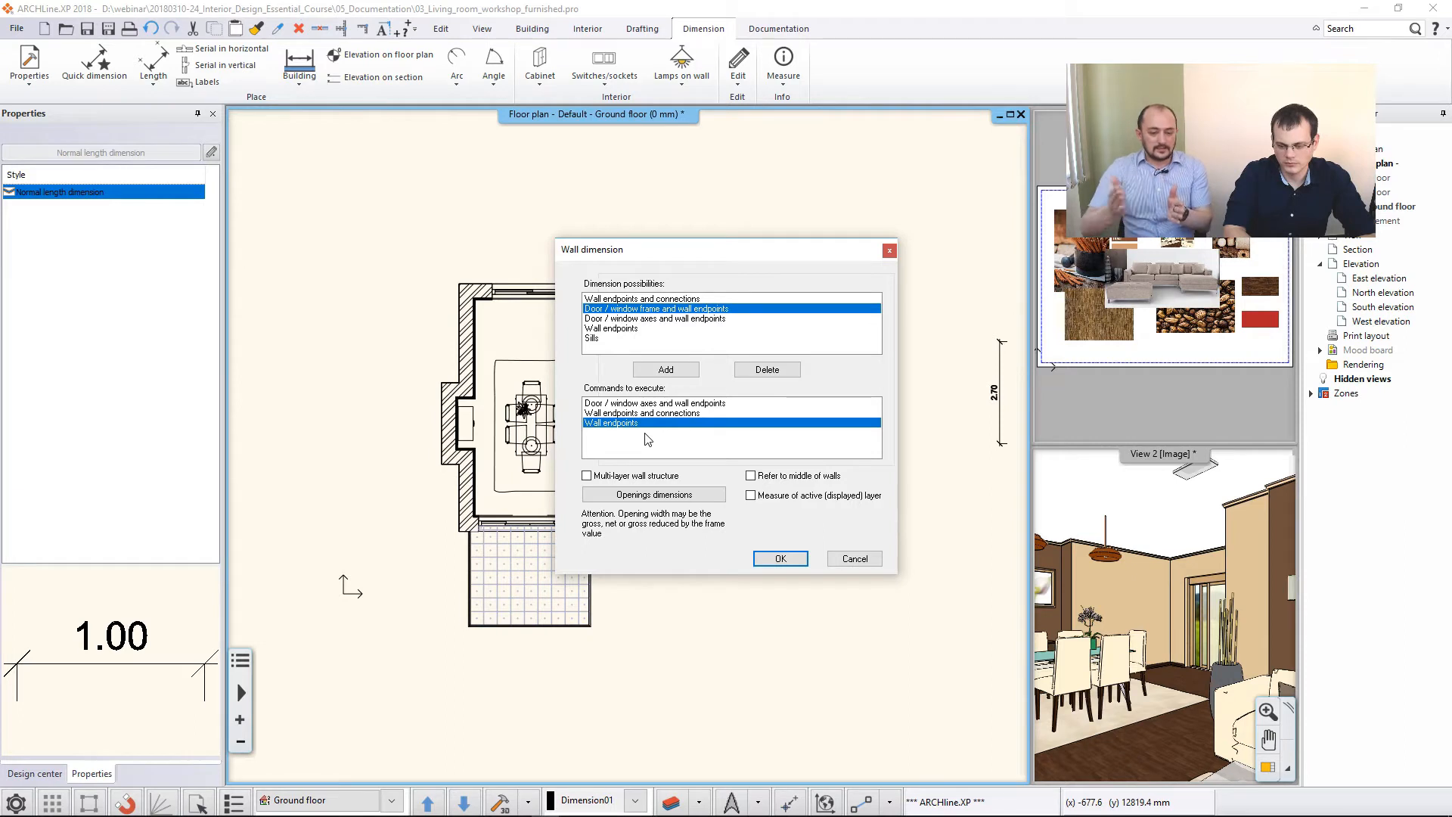
pyautogui.click(622, 404)
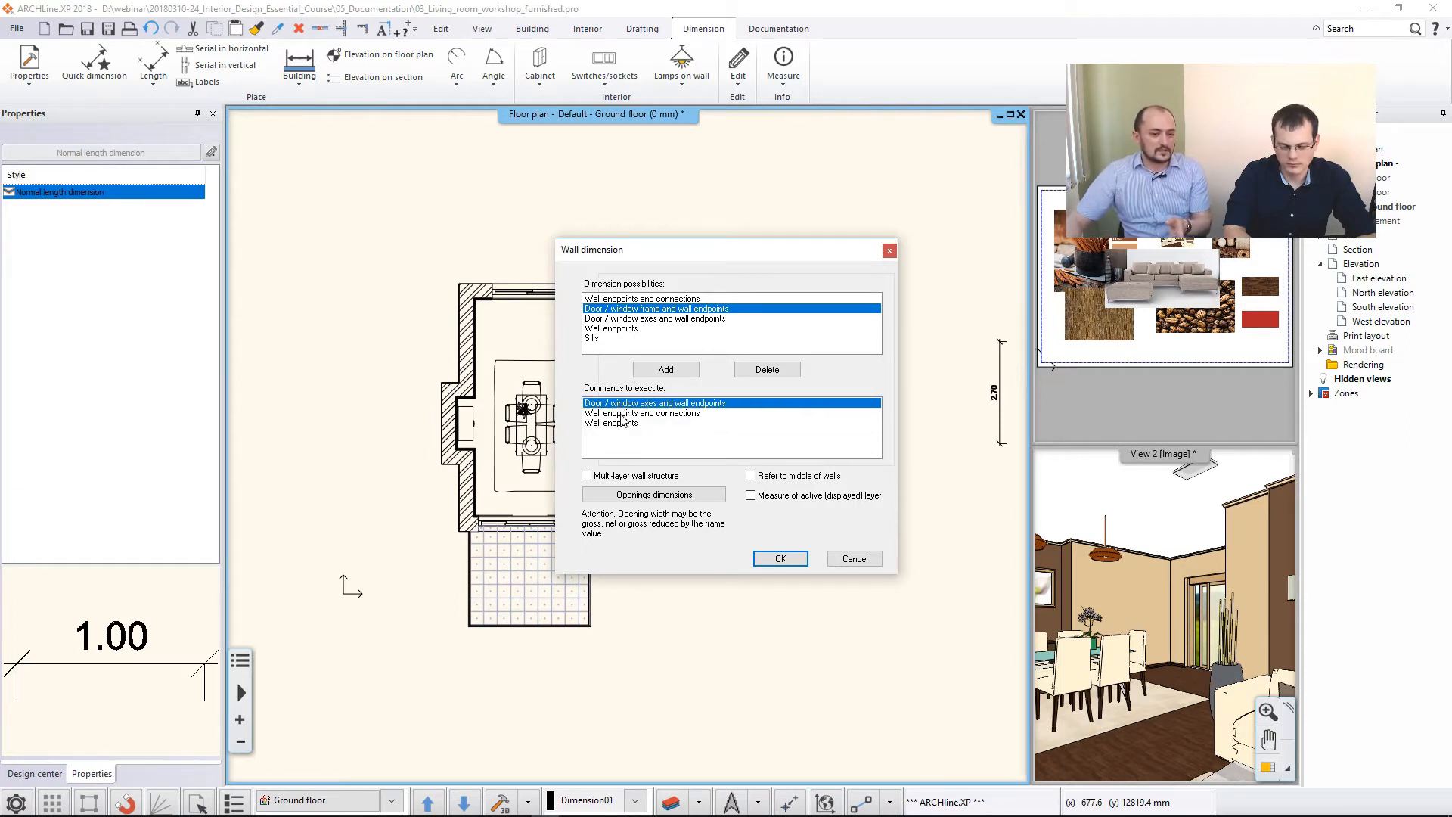
pyautogui.click(623, 414)
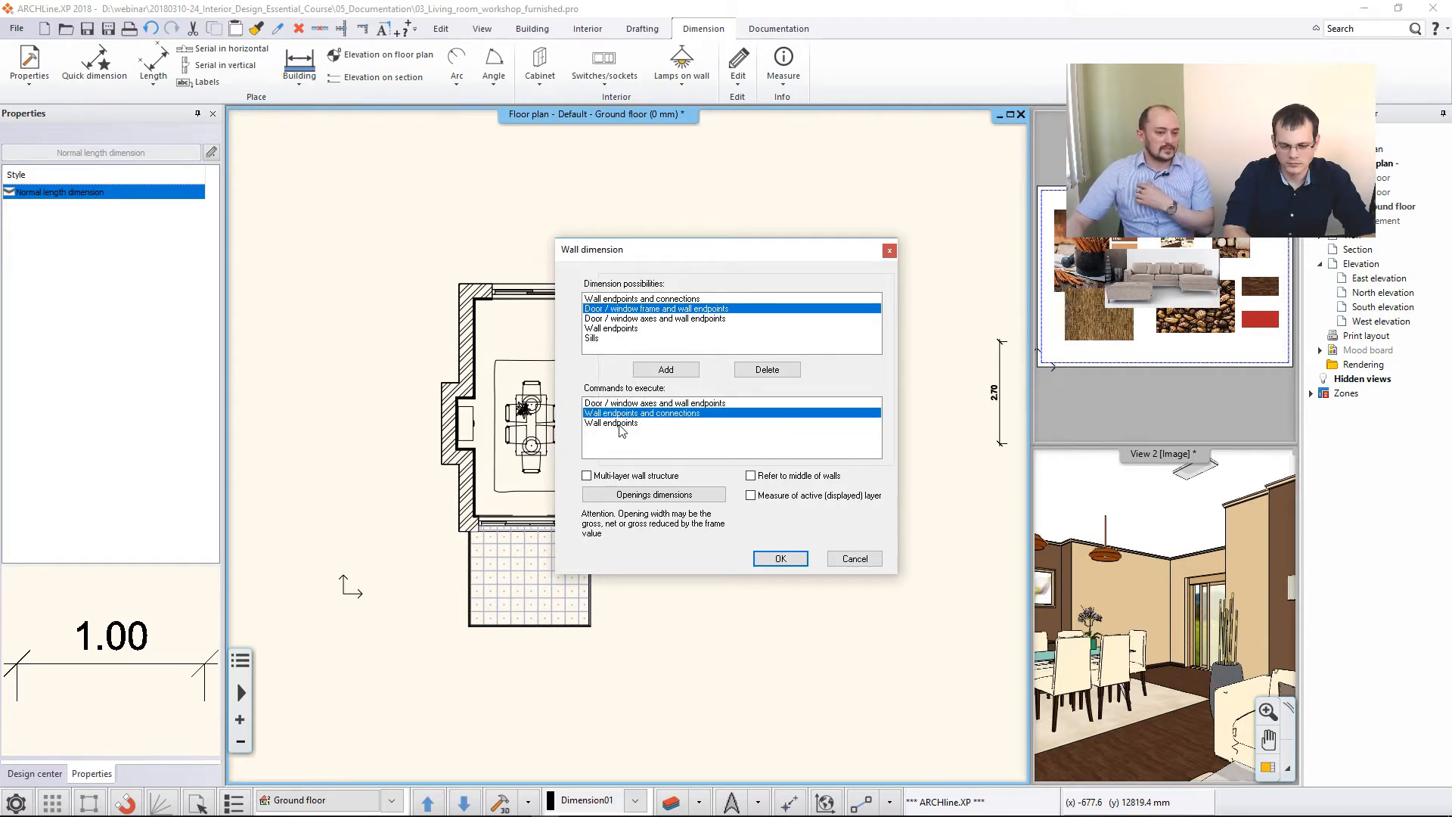
pyautogui.click(622, 424)
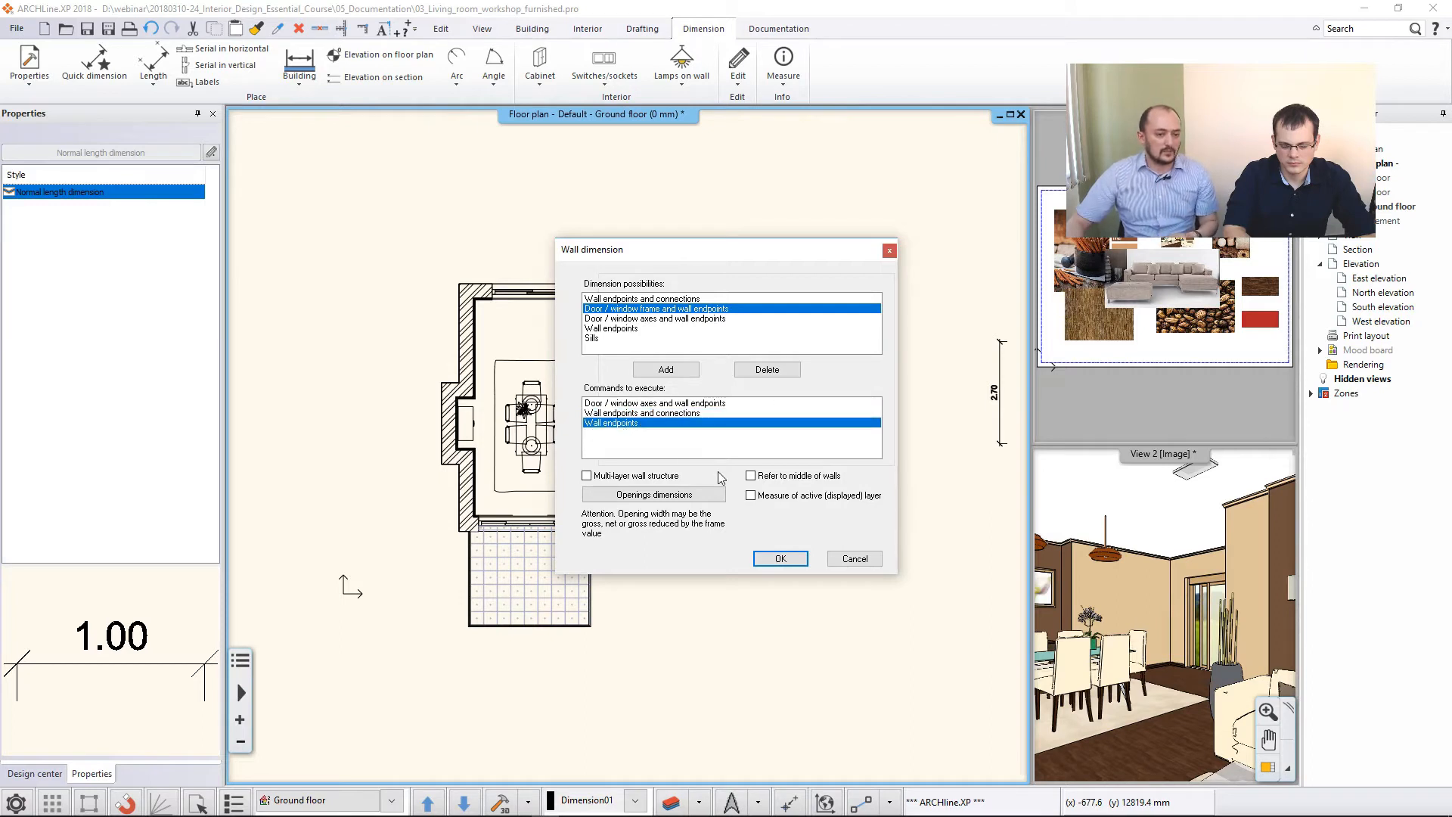
pyautogui.click(780, 559)
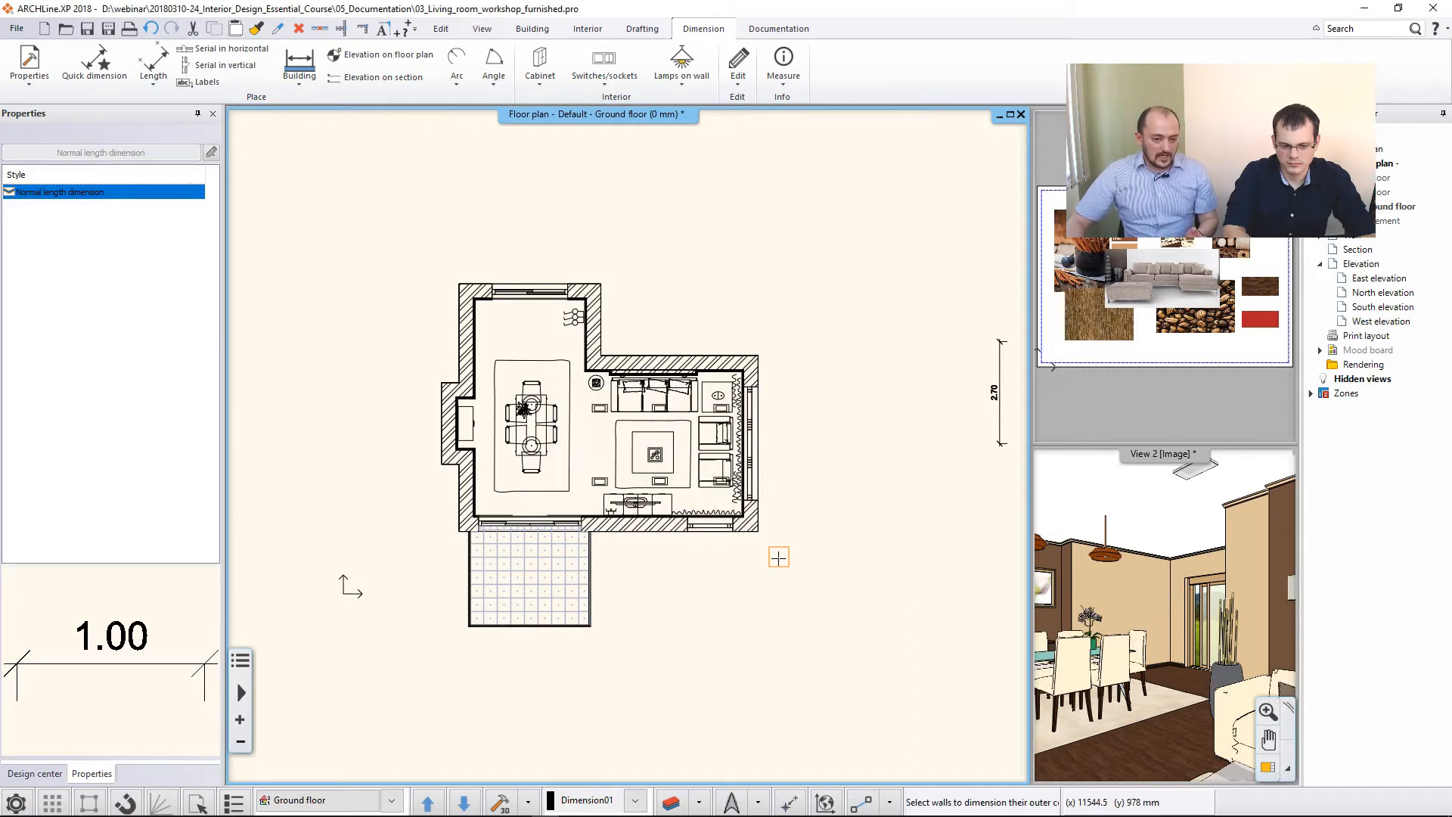
# - Select the whole floor plan and place the wall dimension chains around the outside of the building
pyautogui.click(331, 205)
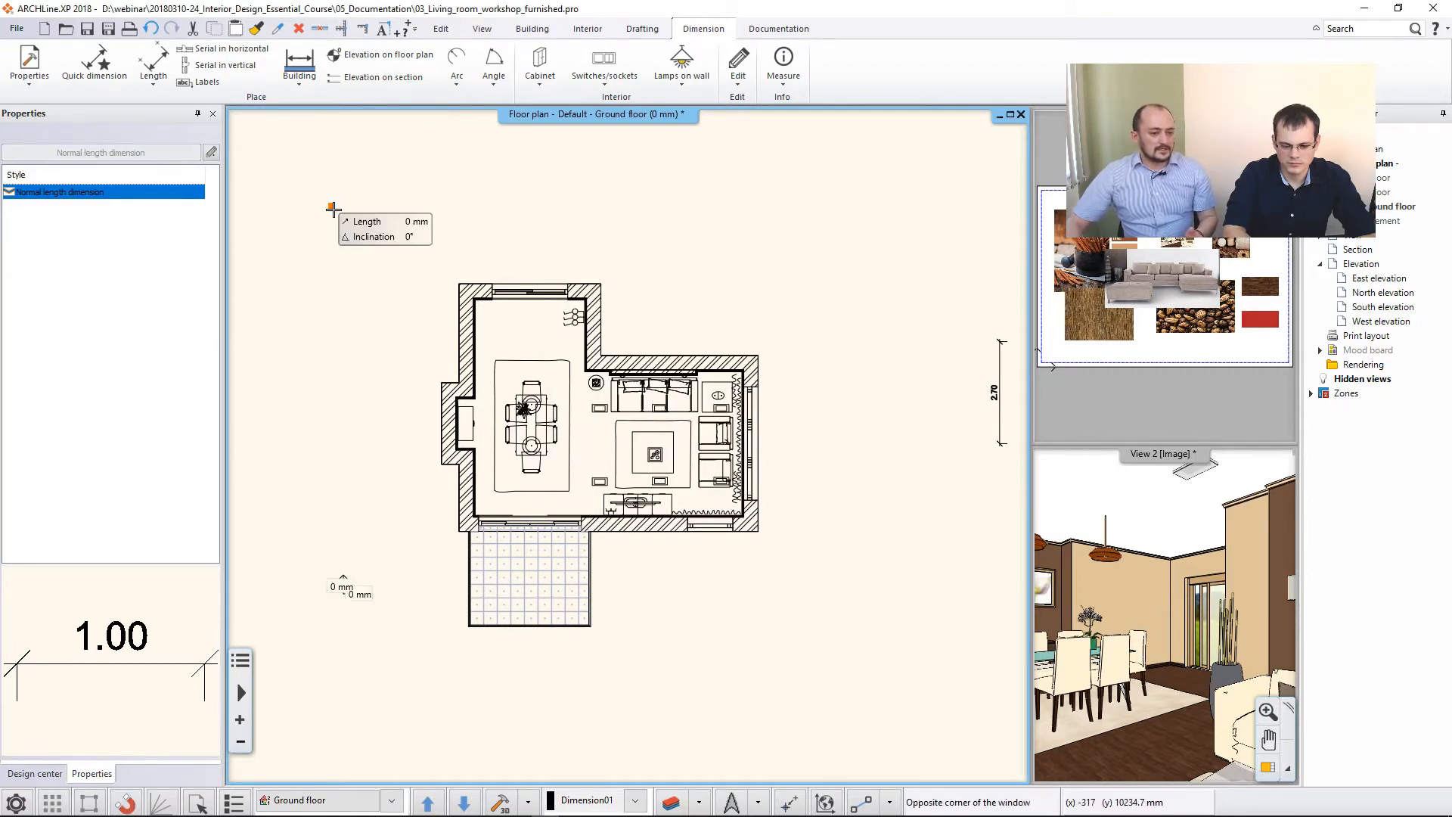
pyautogui.click(842, 660)
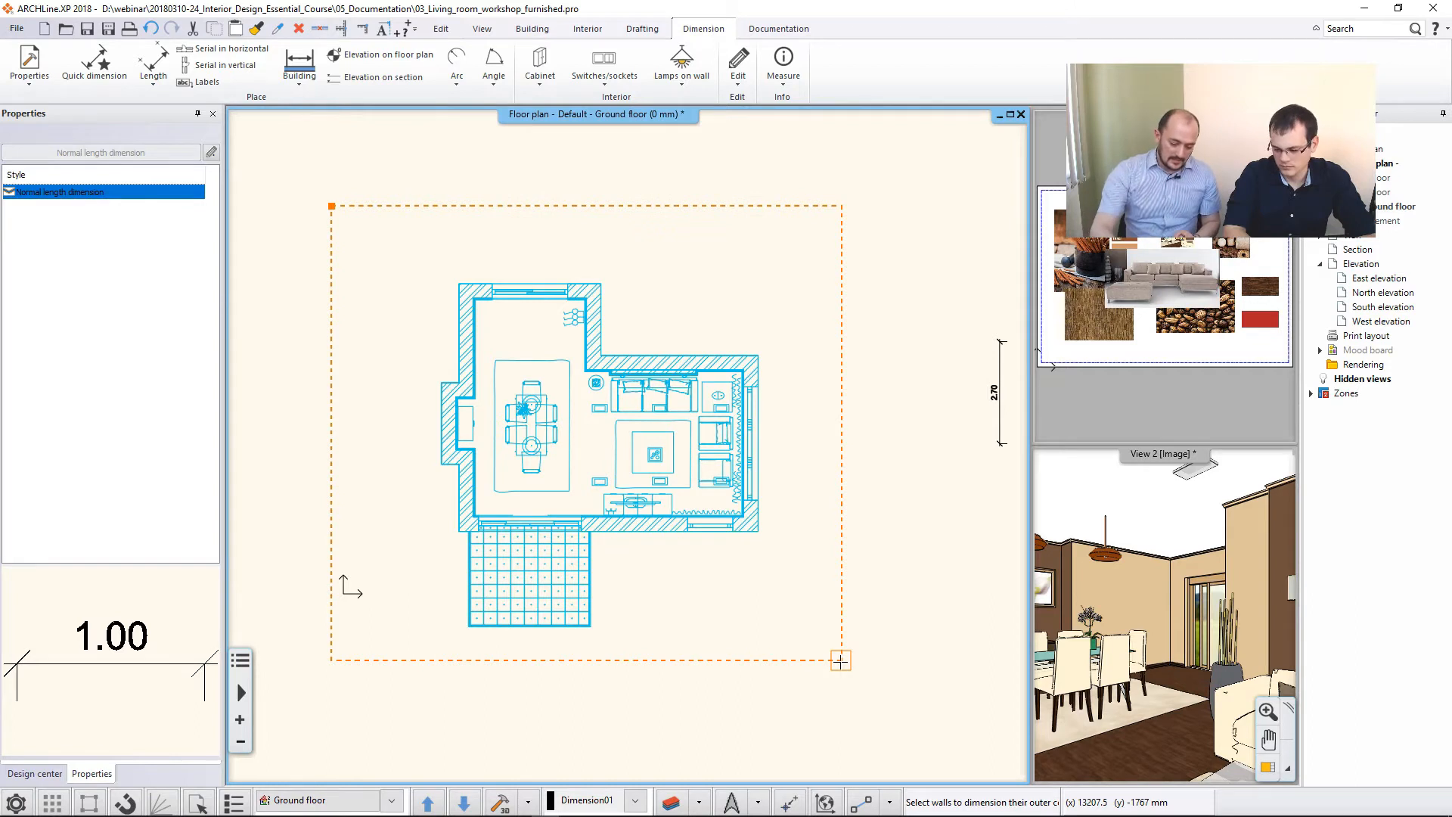
pyautogui.press('Return')
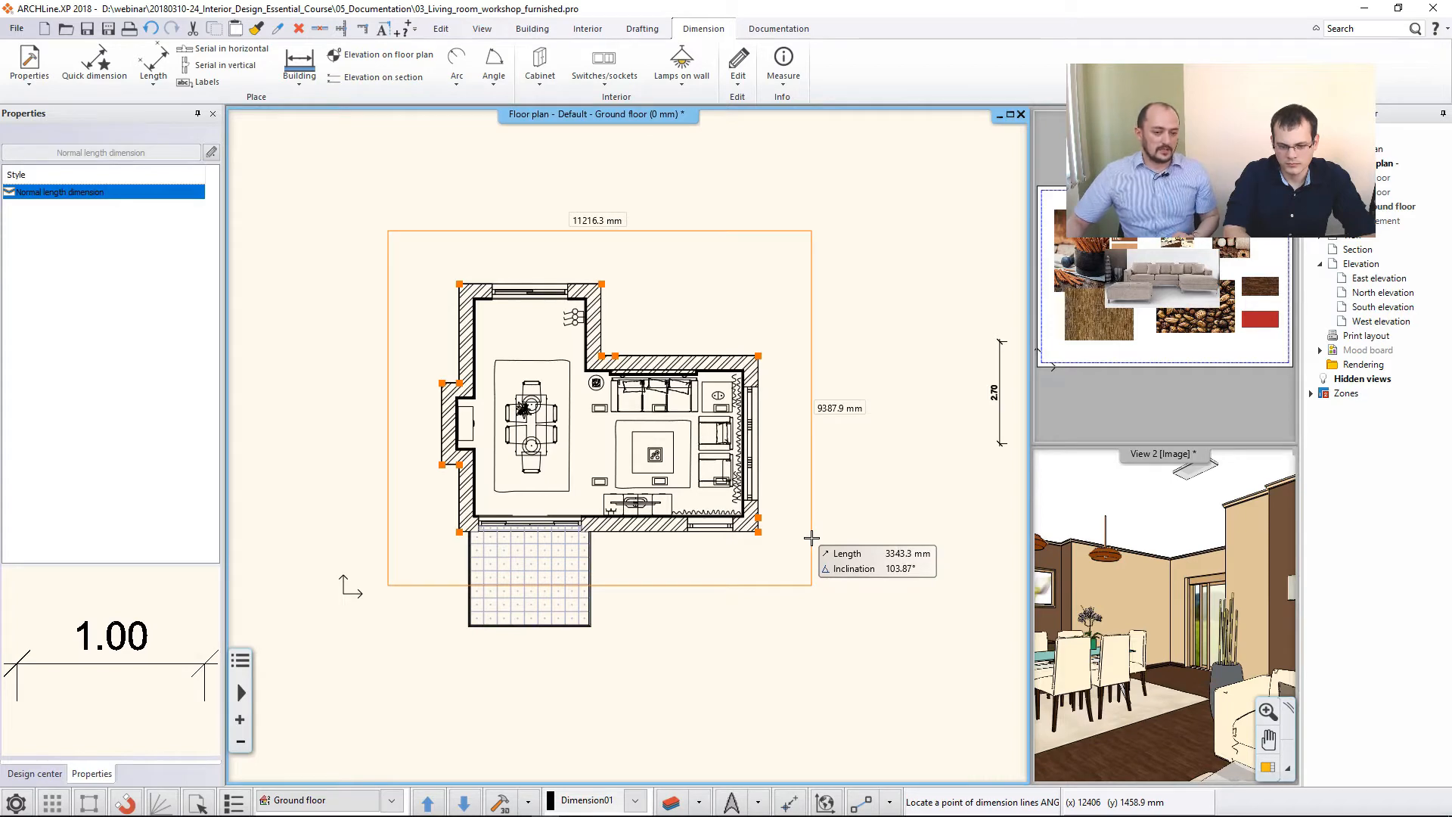
pyautogui.click(812, 537)
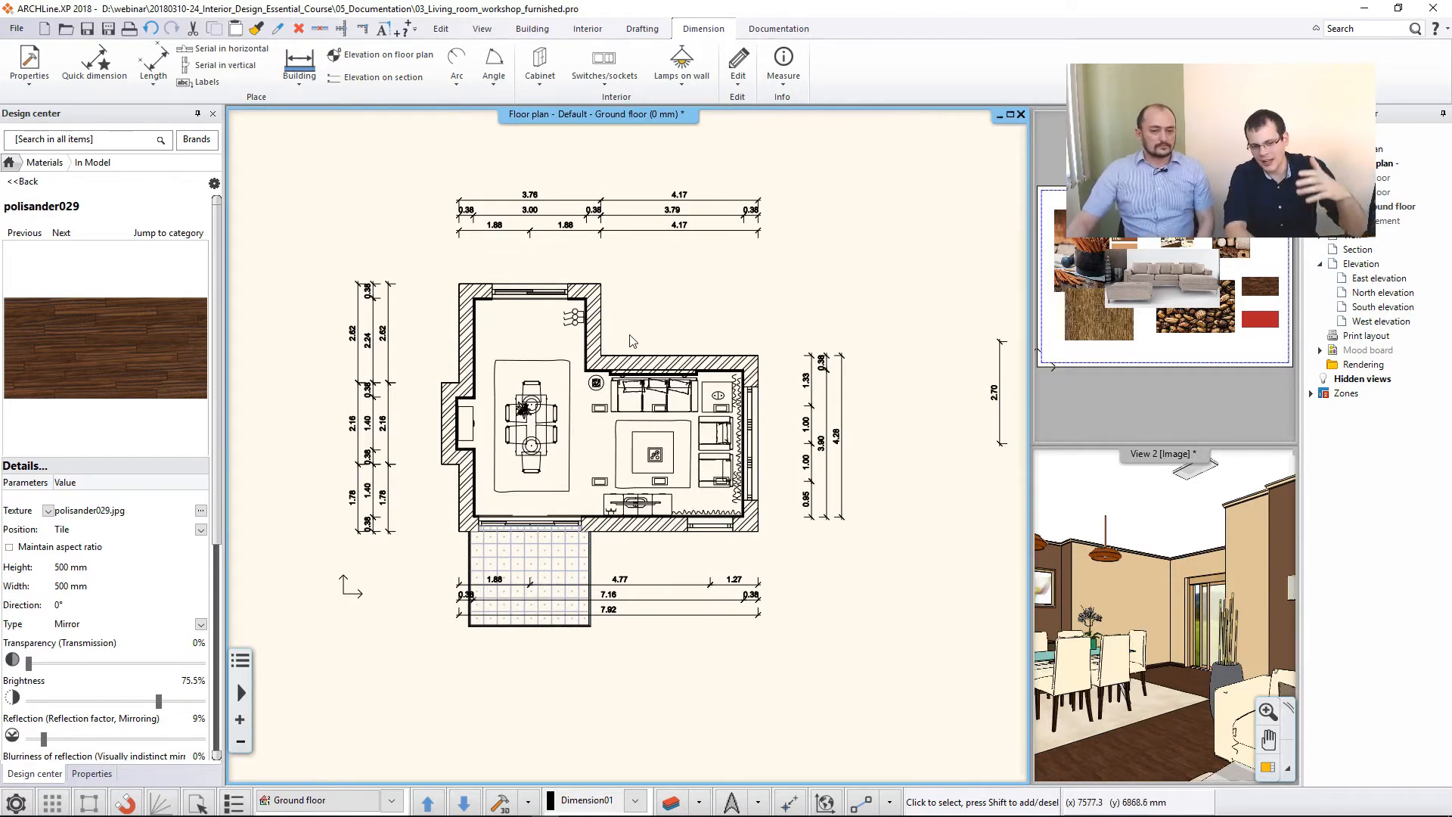
# - Dimension the length of the cabinet in the dining area's wall niche, placing the dimension between the cabinet and the table
pyautogui.click(153, 66)
pyautogui.click(179, 109)
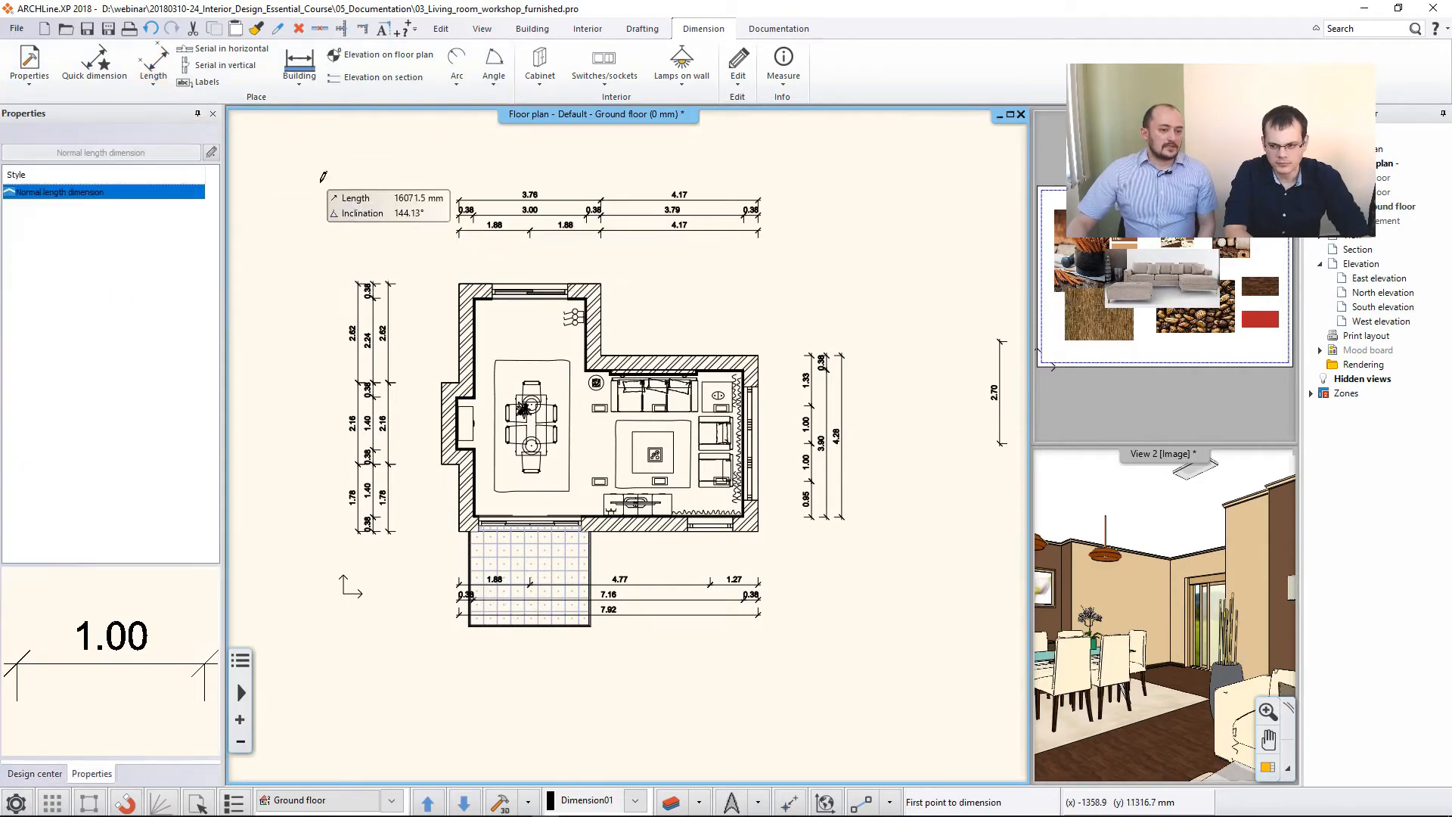
pyautogui.scroll(5, 413, 404)
pyautogui.click(579, 411)
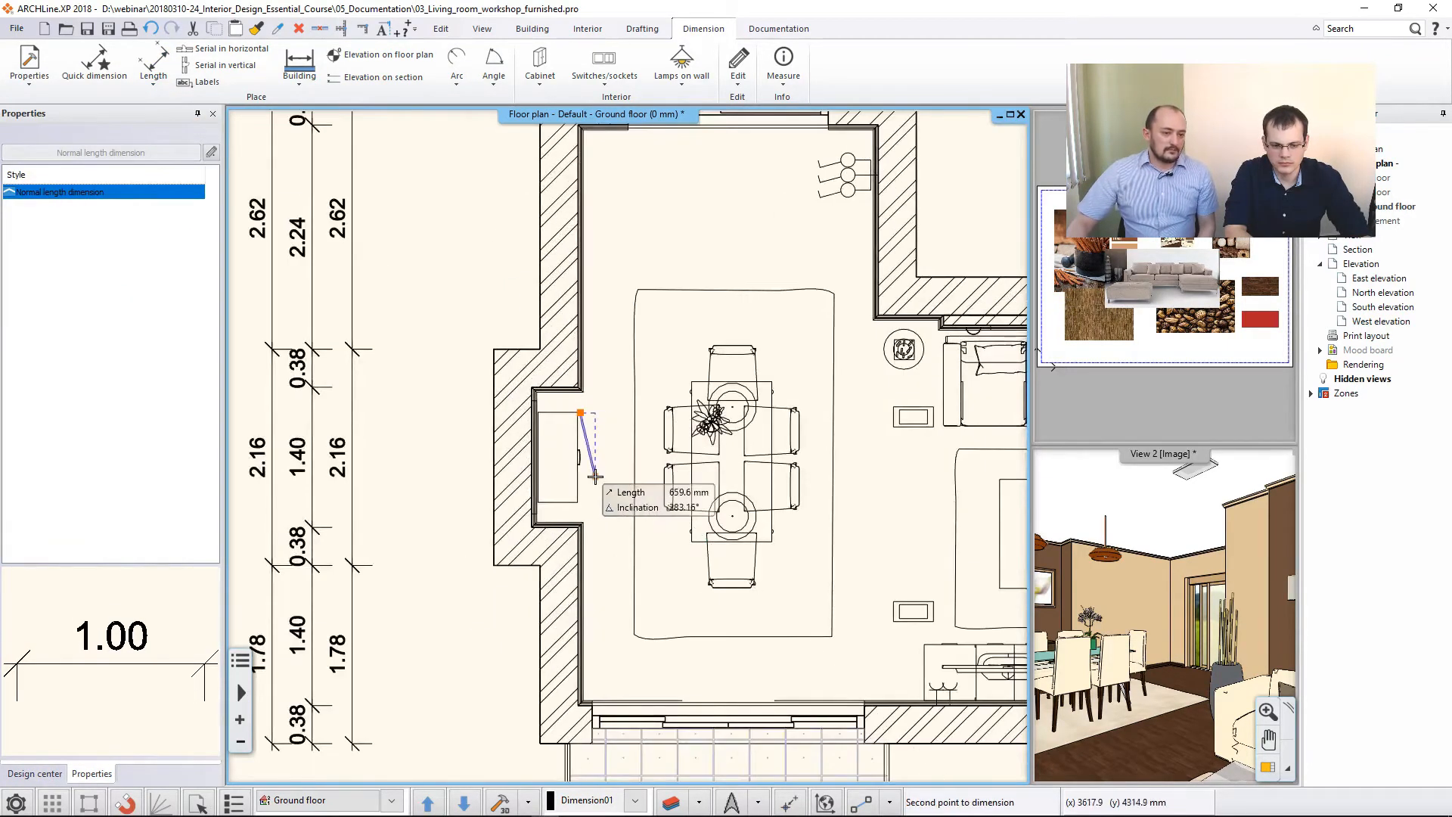
pyautogui.click(584, 491)
pyautogui.click(613, 492)
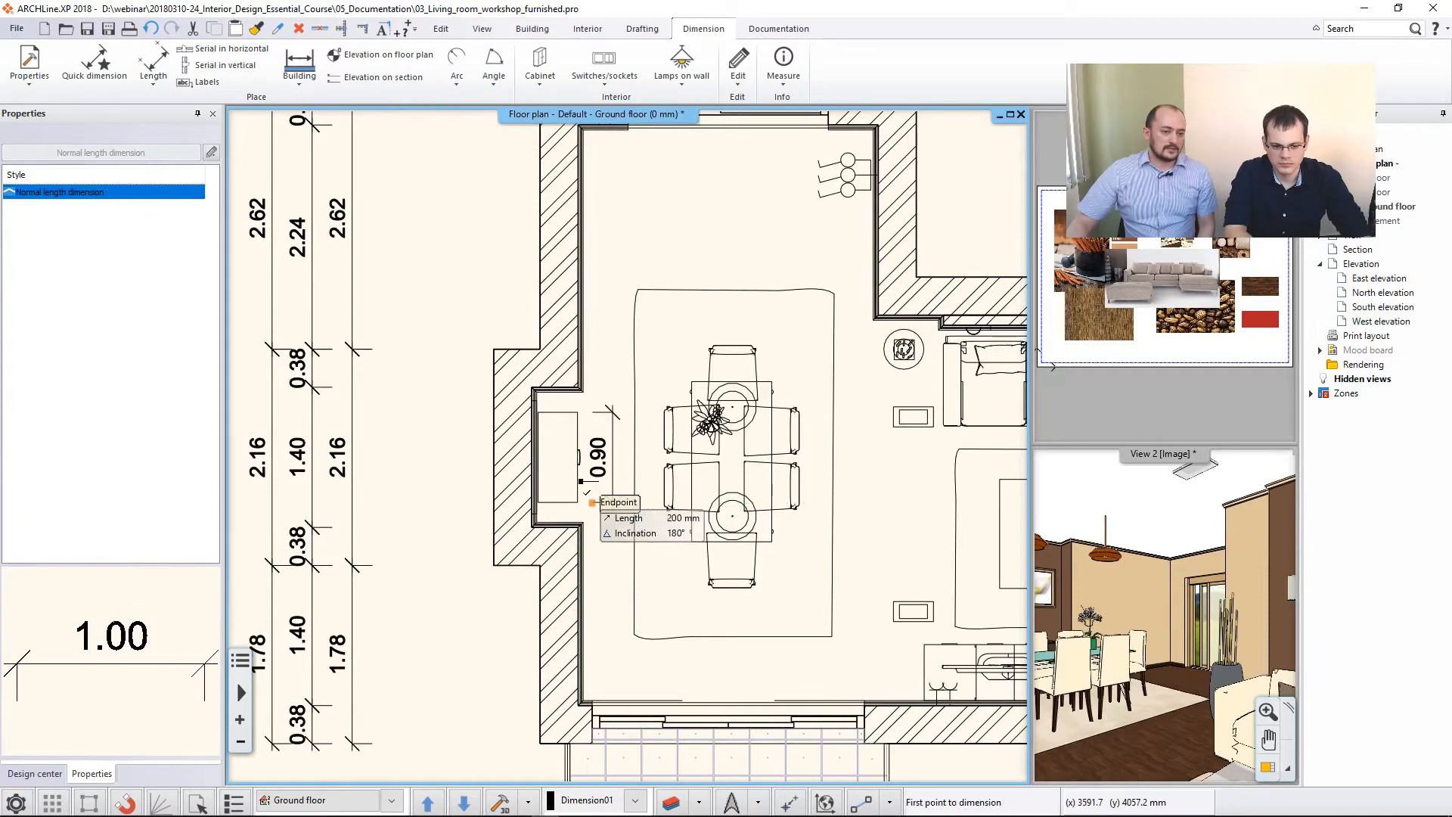
pyautogui.moveTo(616, 393); pyautogui.dragTo(595, 445, button='middle')
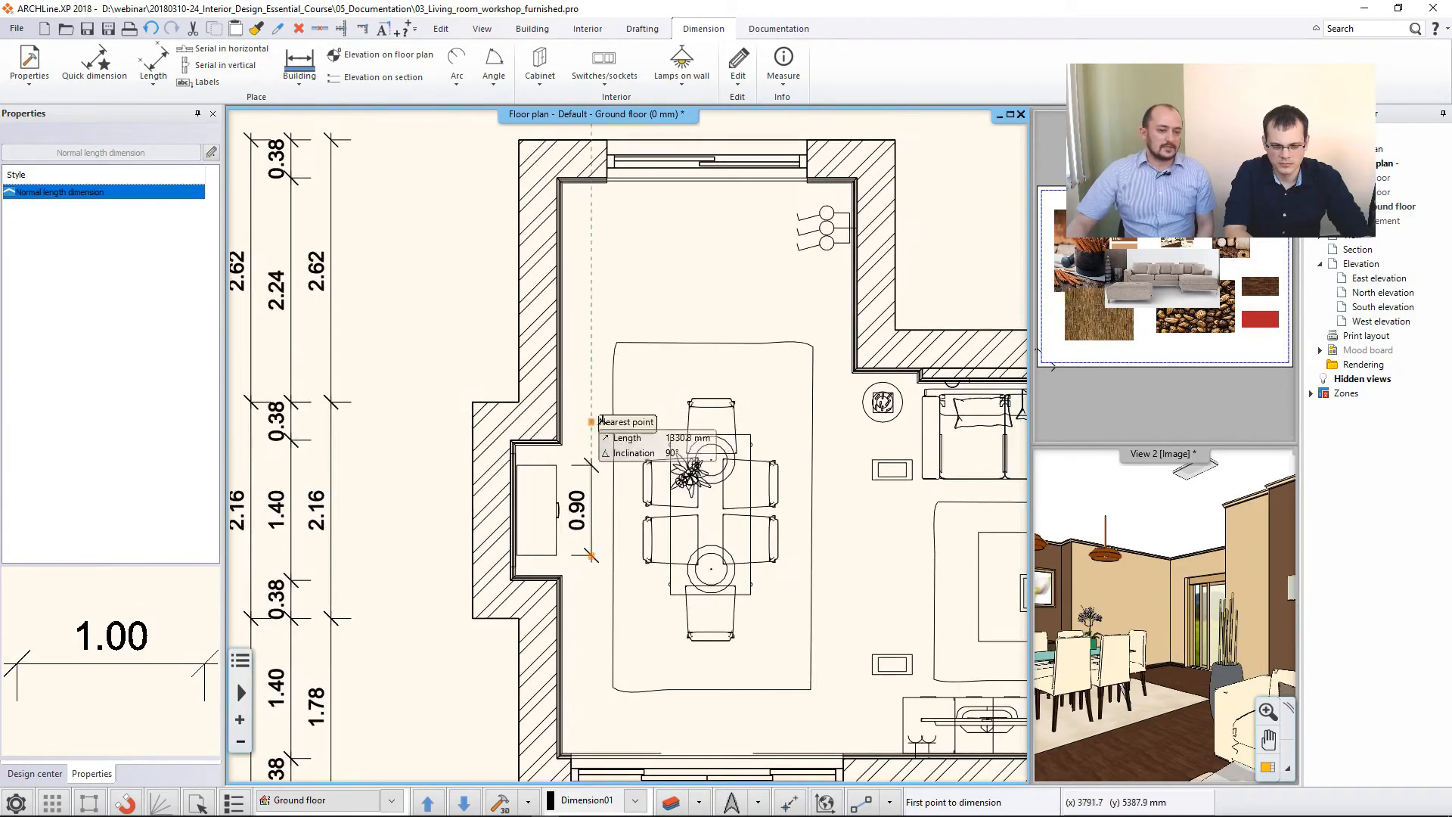
pyautogui.press('Escape')
# - Measure a floor plan elevation at the inner-face midpoint of the wall between the niche and the terrace door, accepting a height of 0 mm
pyautogui.moveTo(764, 360); pyautogui.dragTo(585, 287, button='middle')
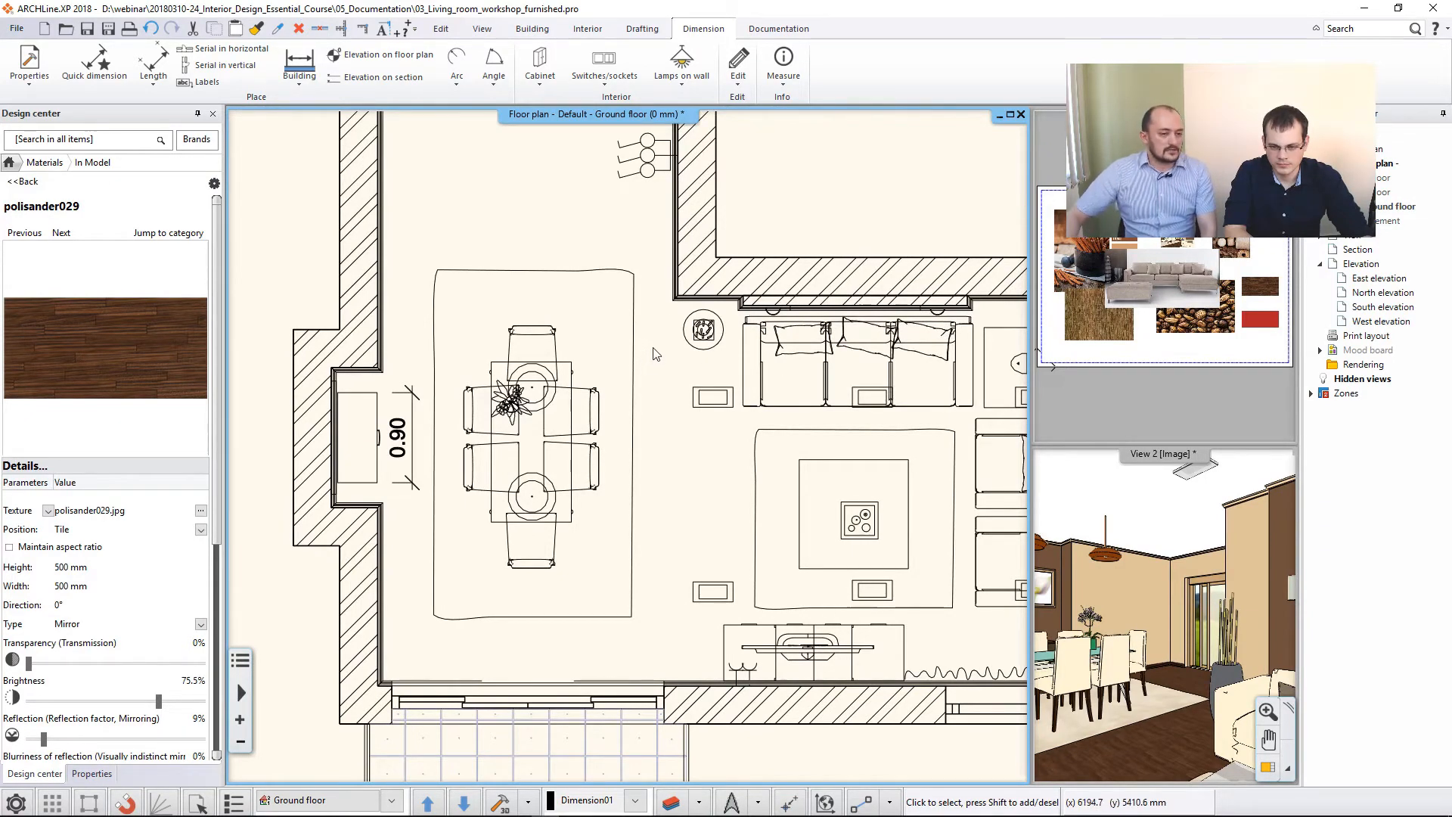
pyautogui.scroll(-5, 656, 354)
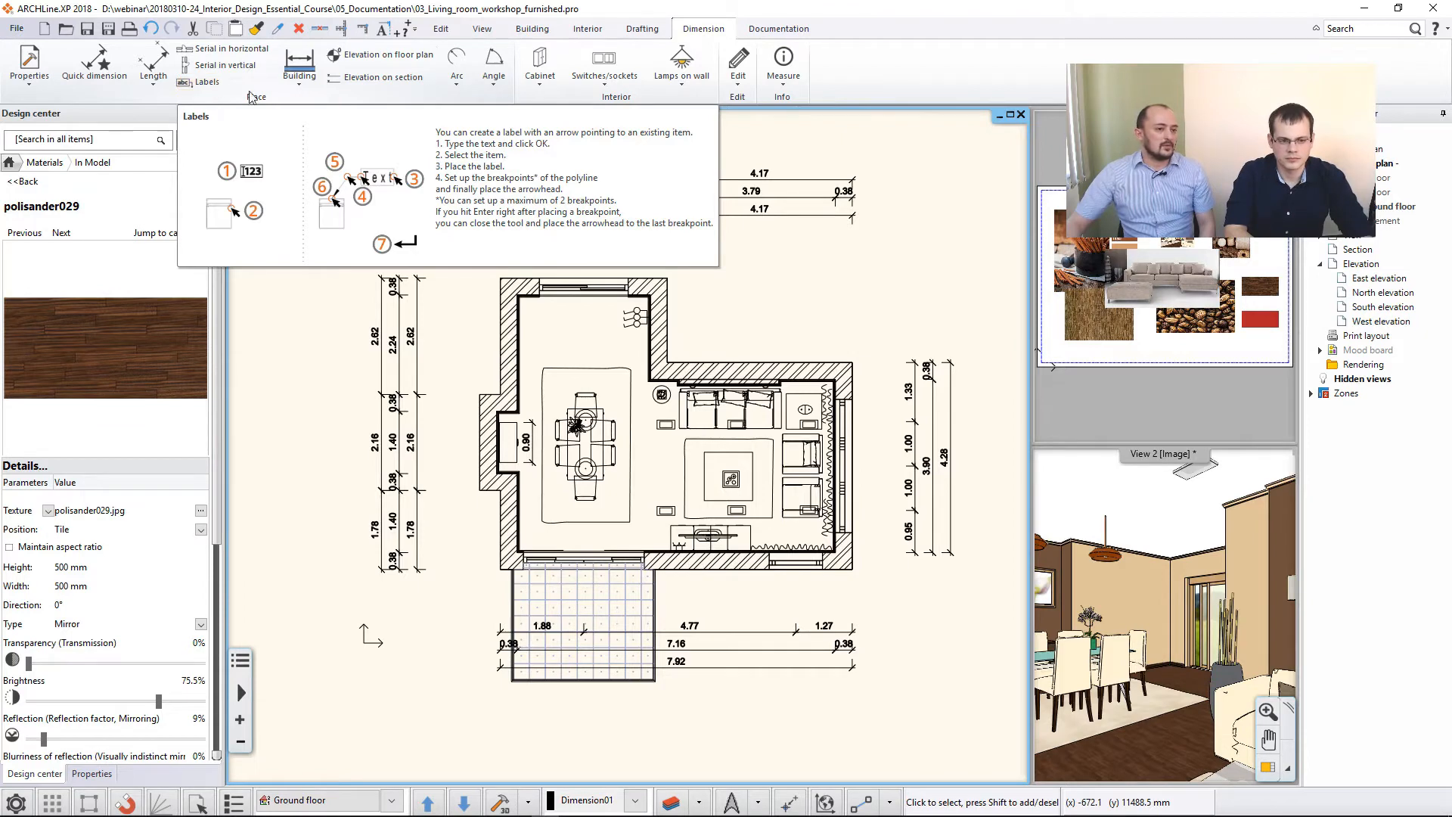
pyautogui.click(349, 61)
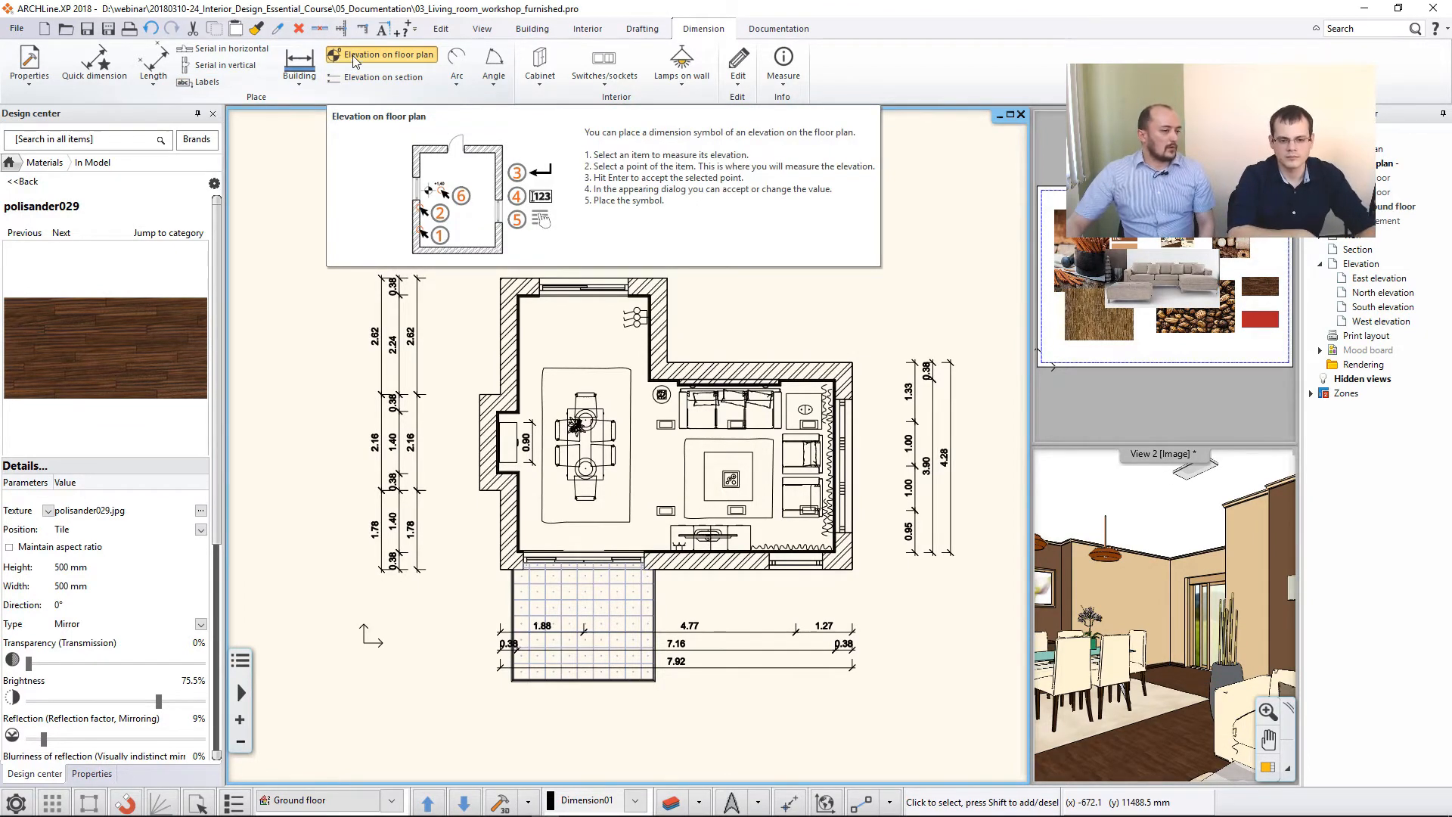
pyautogui.scroll(4, 520, 522)
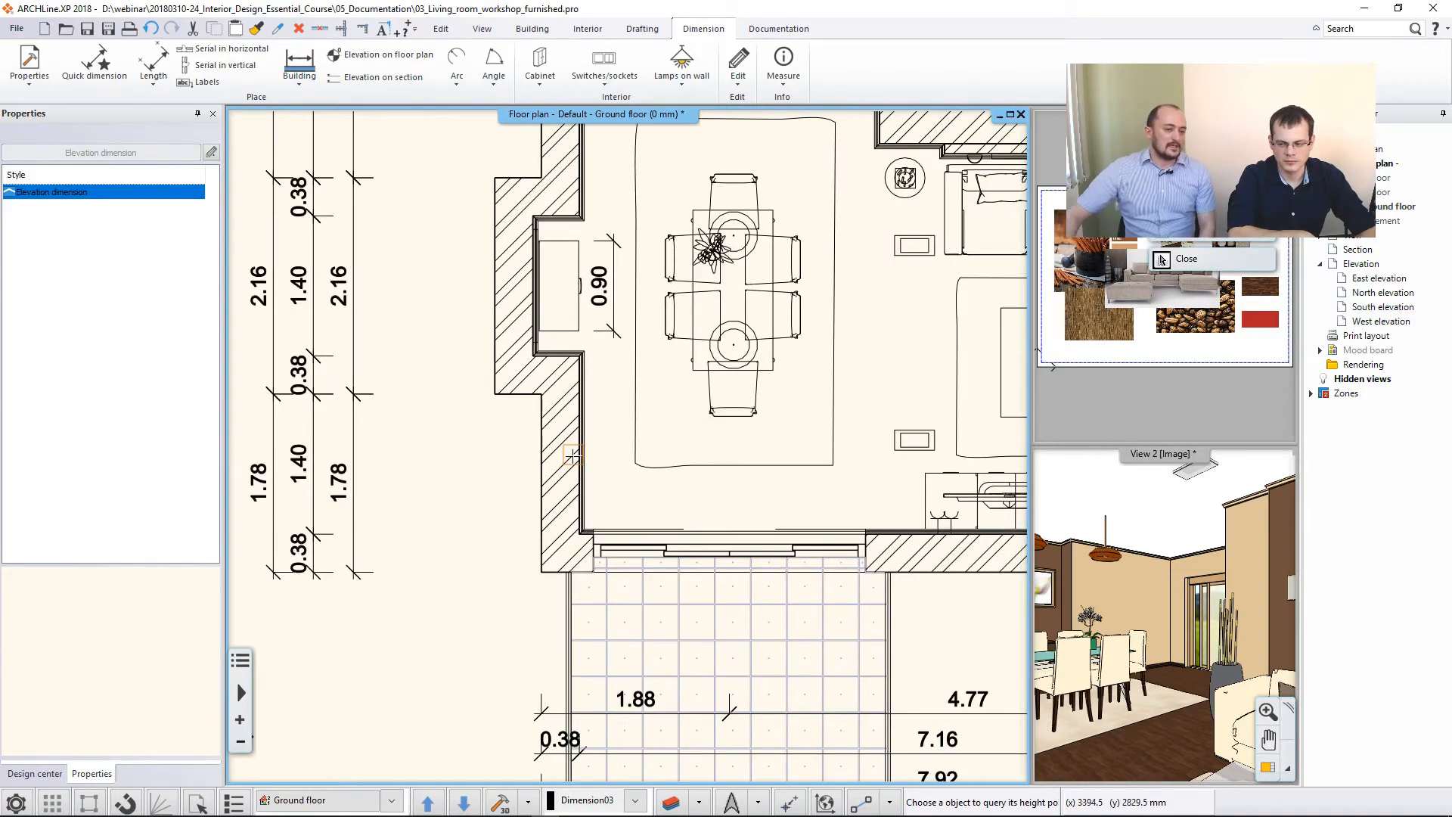
pyautogui.click(554, 435)
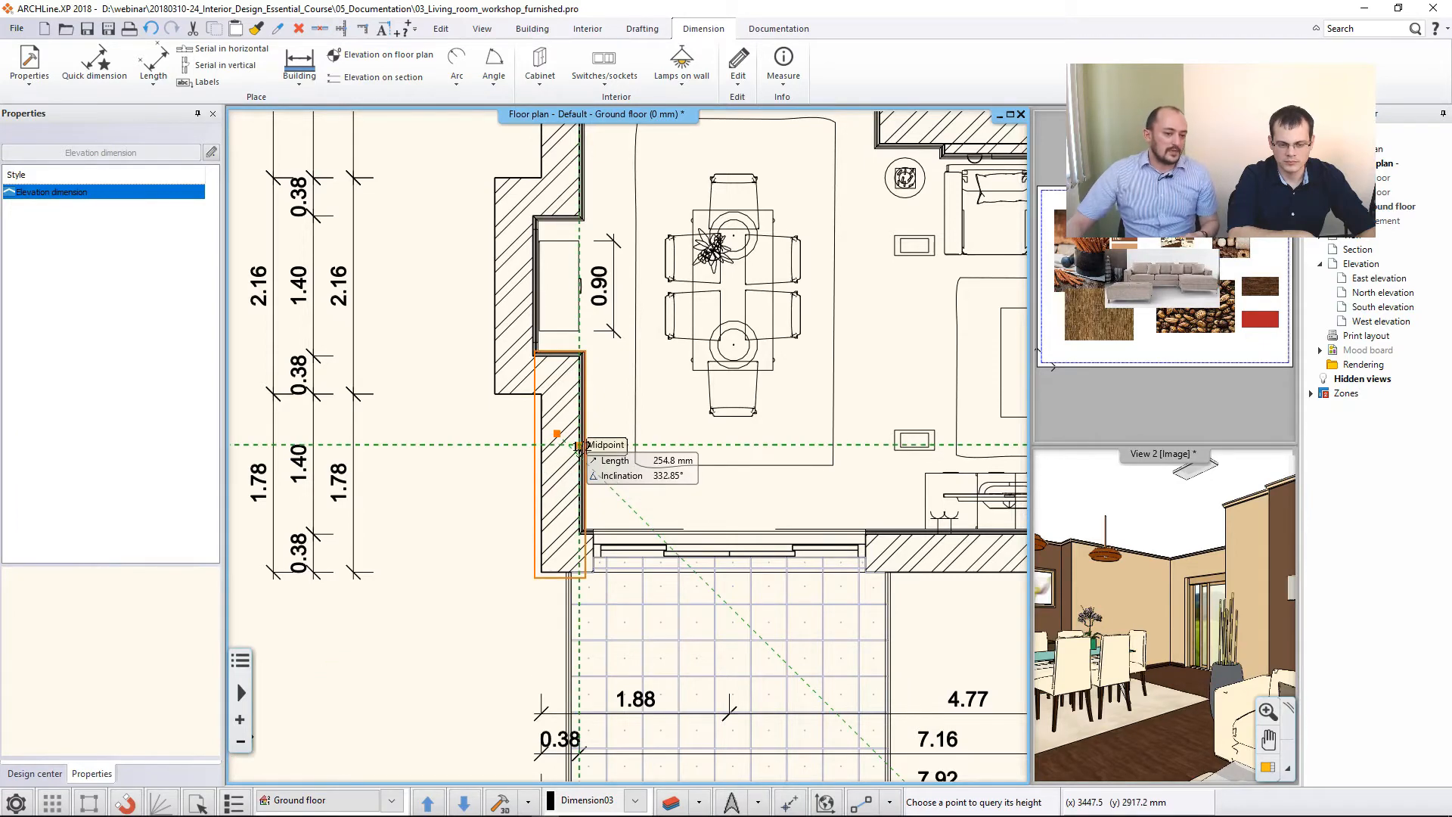
pyautogui.scroll(3, 580, 442)
pyautogui.click(645, 387)
pyautogui.scroll(-3, 605, 470)
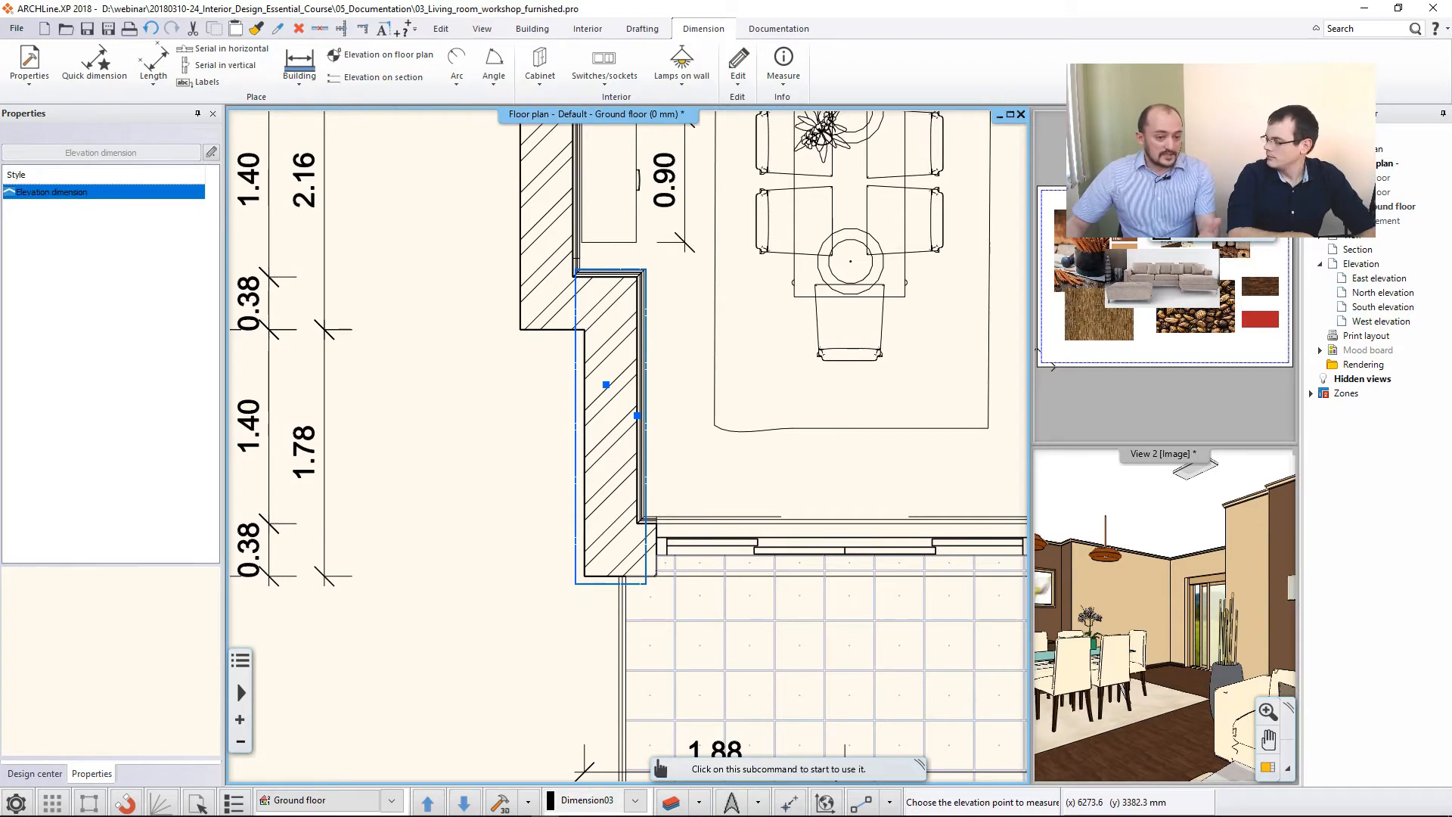
pyautogui.press('Return')
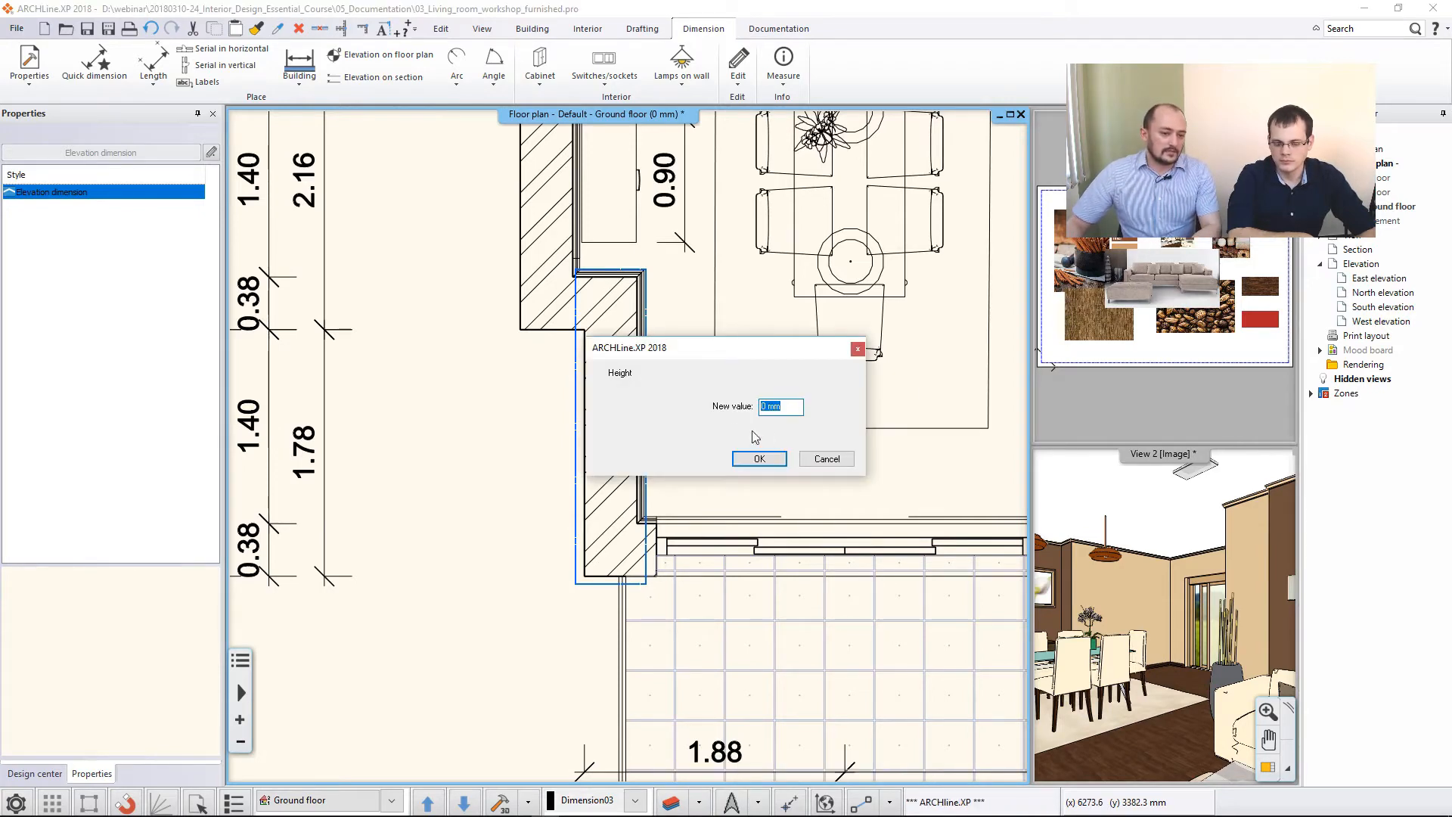
pyautogui.click(754, 460)
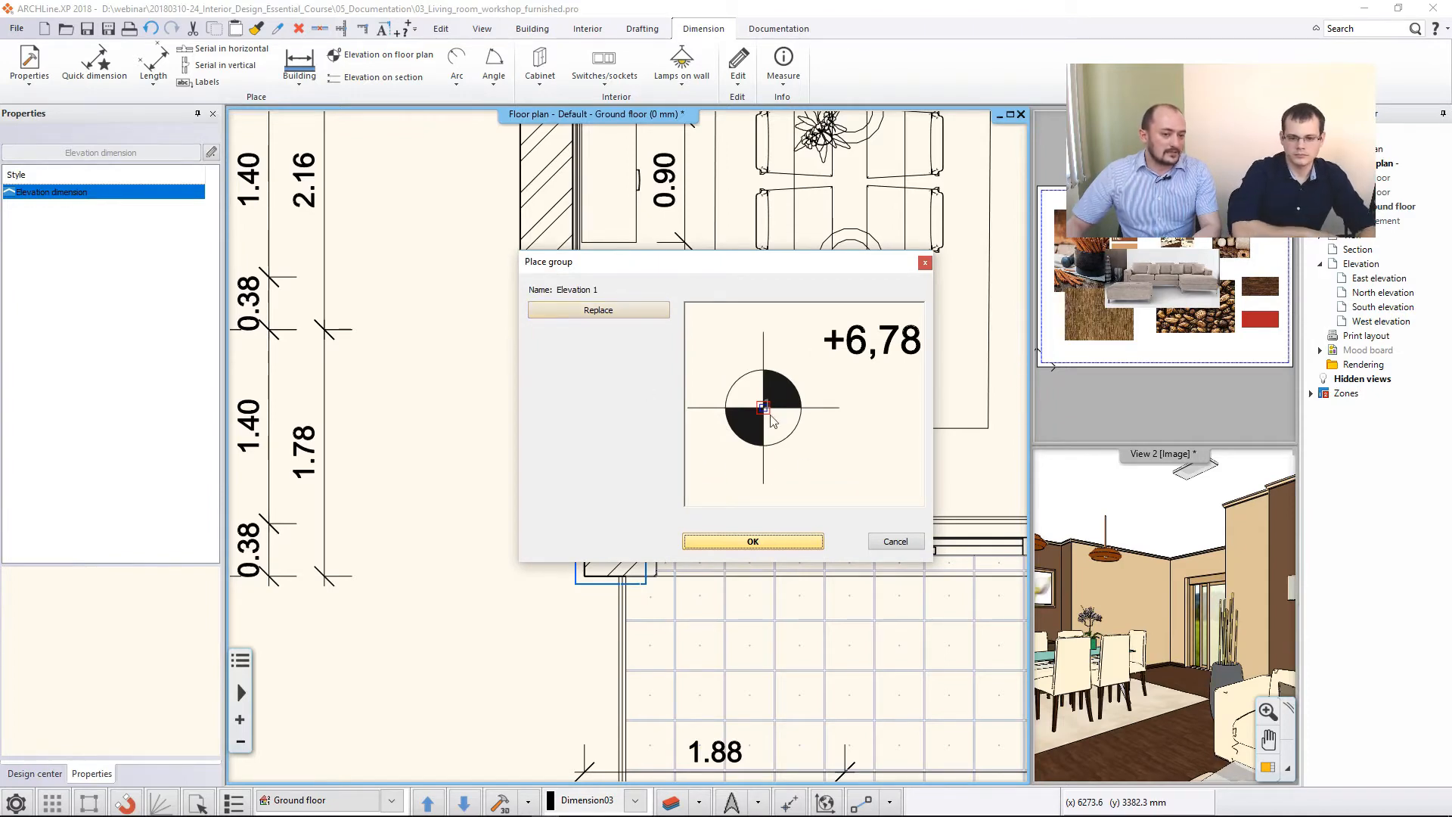
# - Place the Elevation 1 symbol inside the room, in the corner beside the terrace door
pyautogui.click(752, 542)
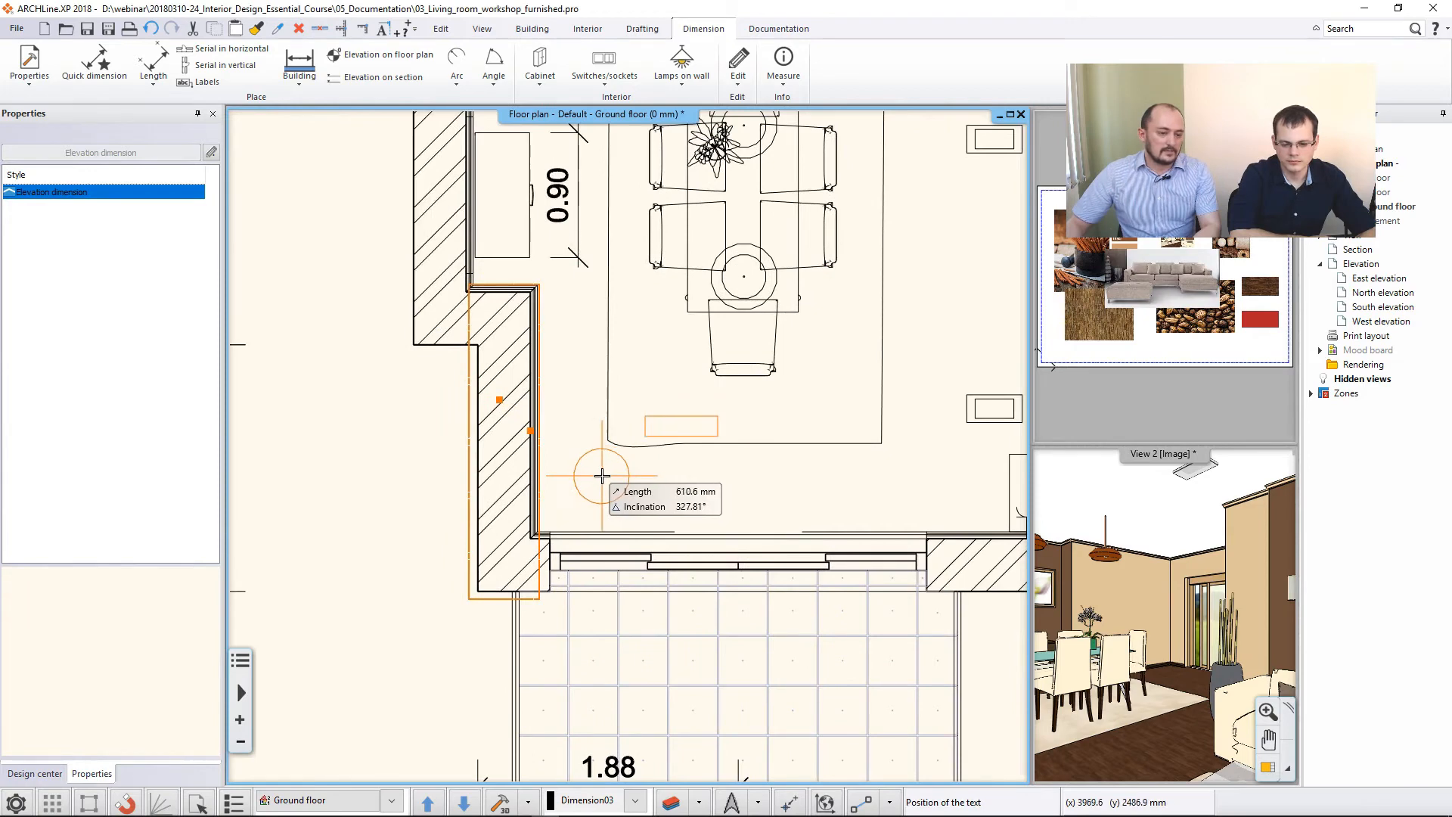
pyautogui.click(621, 470)
pyautogui.scroll(-2, 666, 456)
pyautogui.scroll(-3, 666, 456)
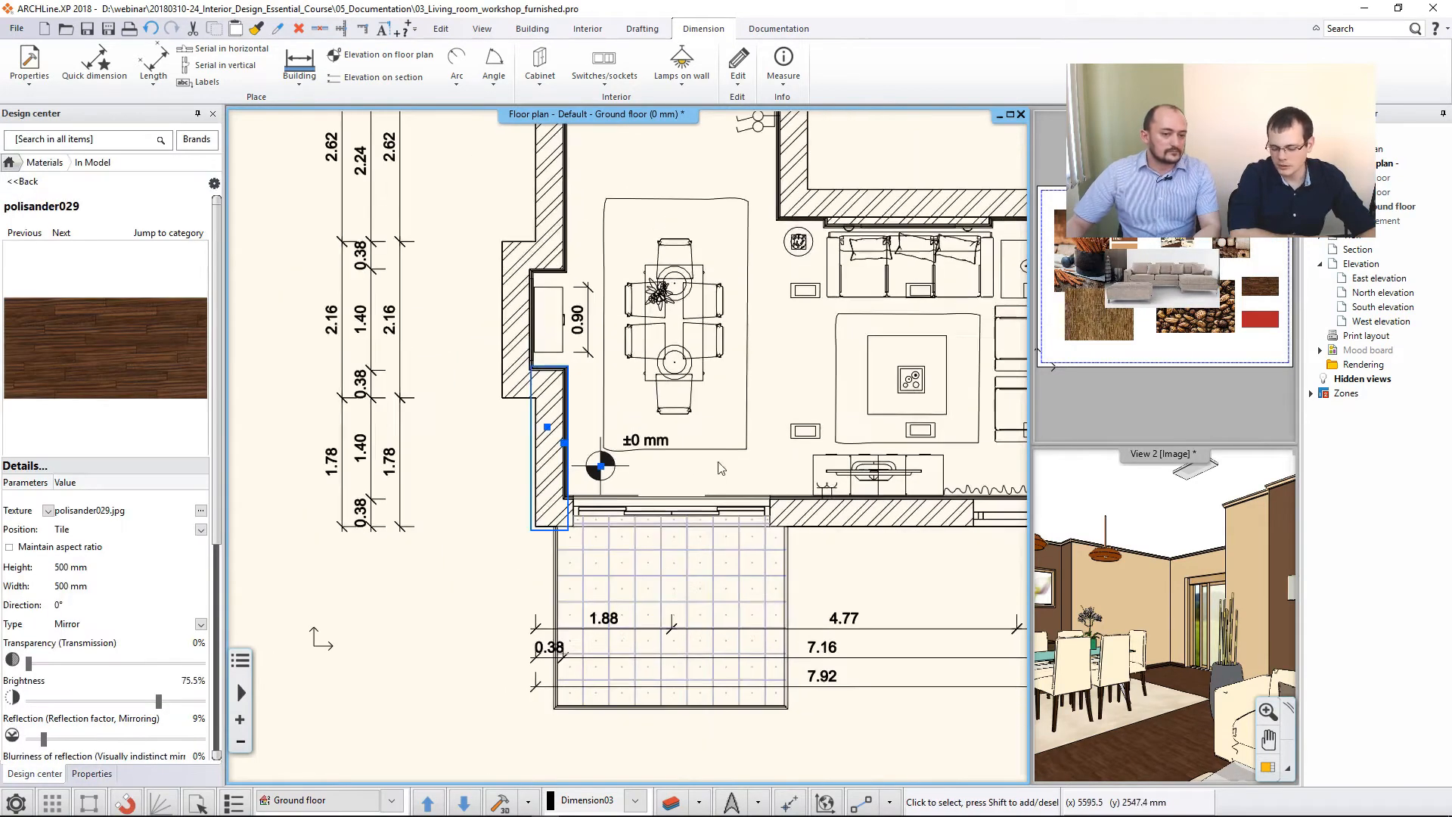
pyautogui.press('Escape')
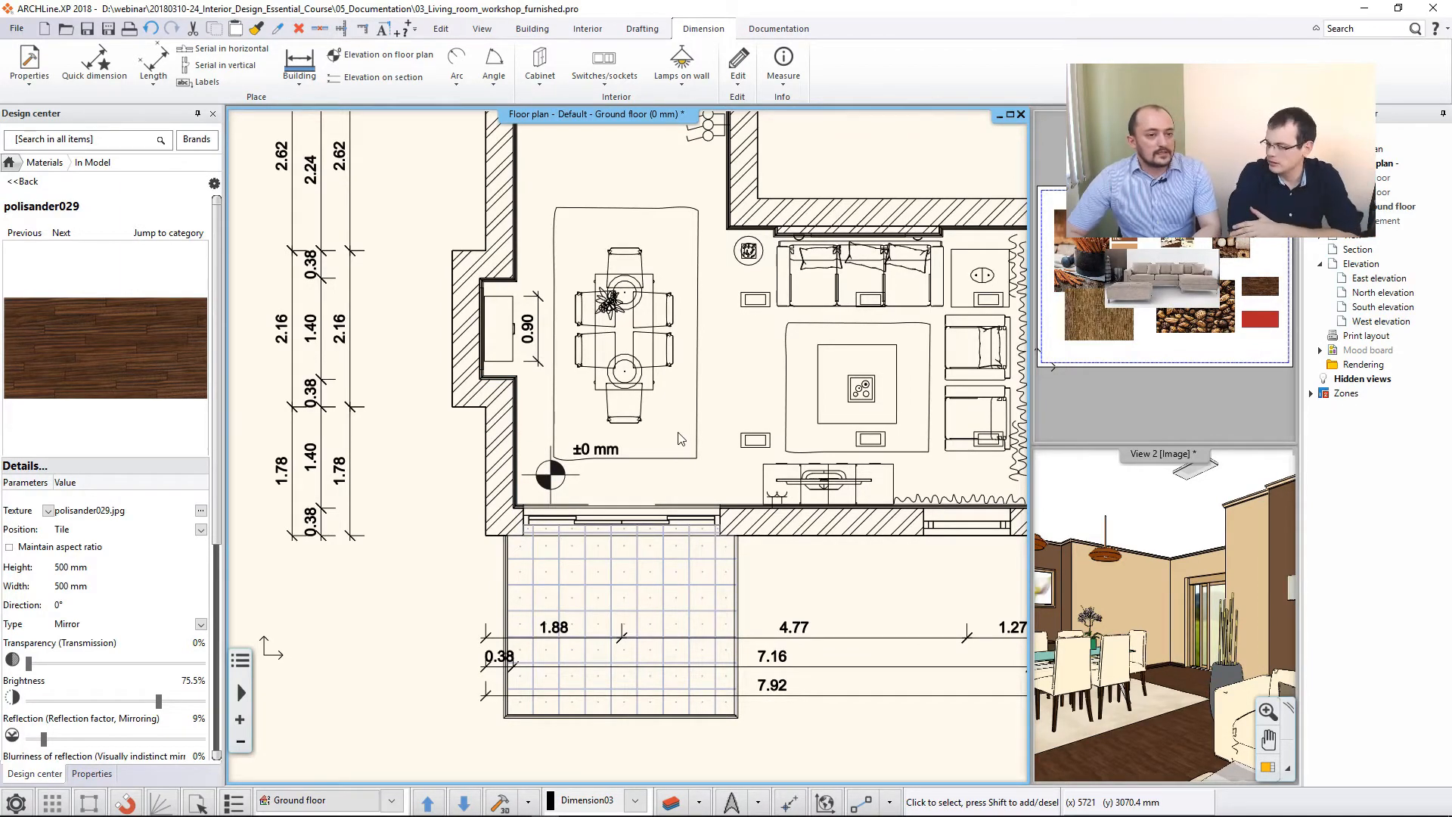
# - Place the text "Moodboard" on the floor plan between the dining rug and the living room rug
pyautogui.click(642, 28)
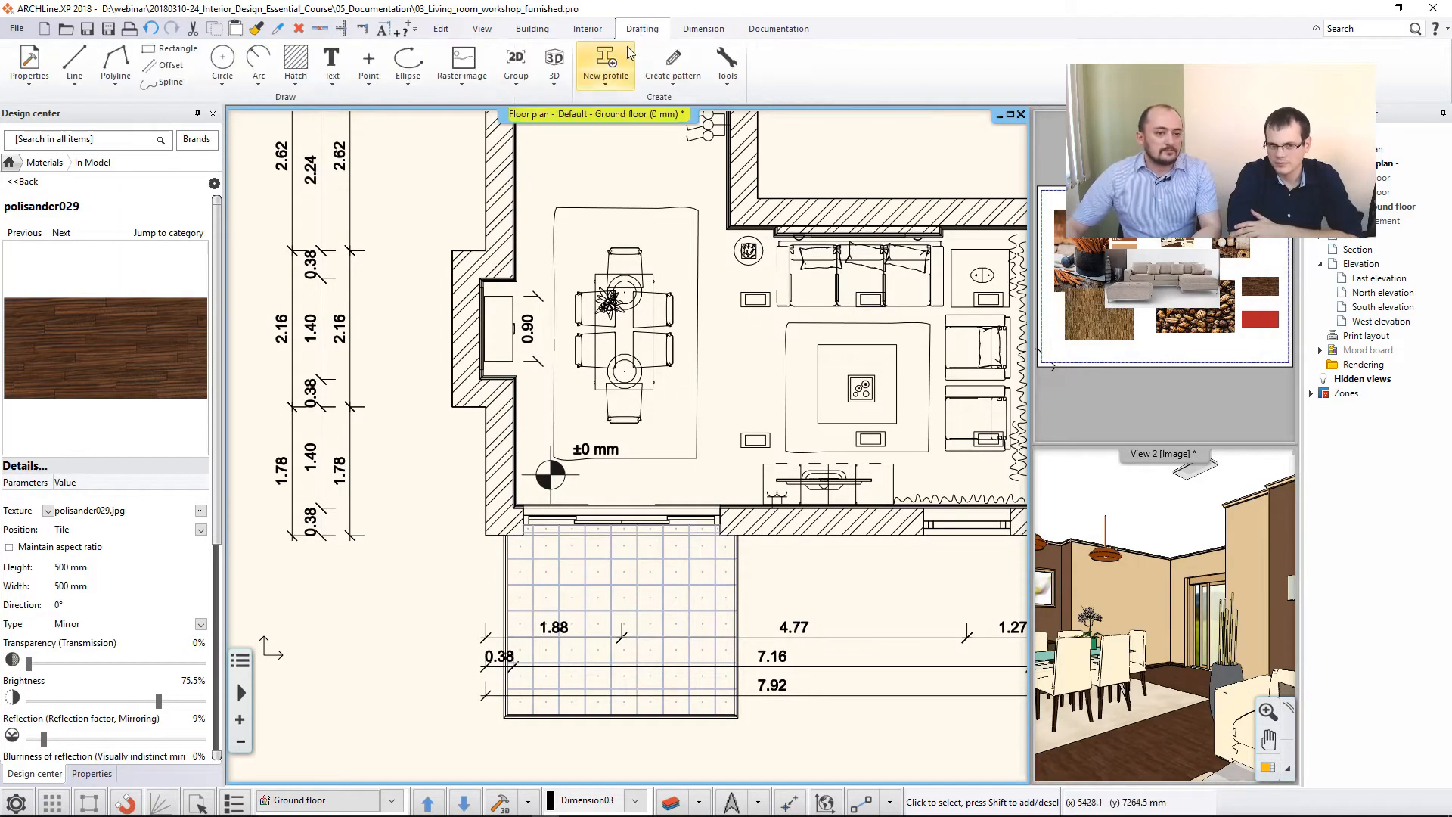
pyautogui.scroll(-3, 560, 344)
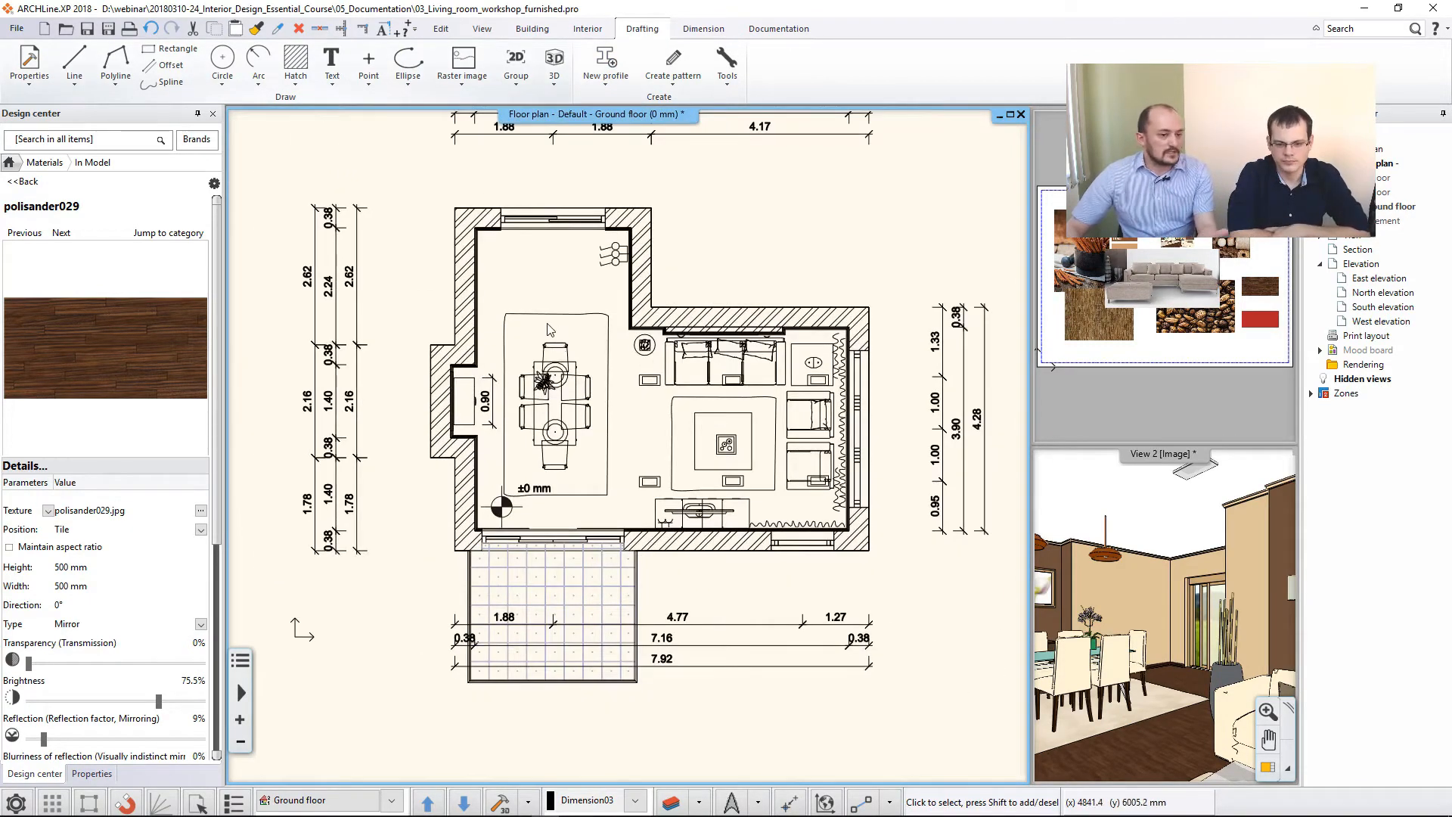
pyautogui.click(332, 77)
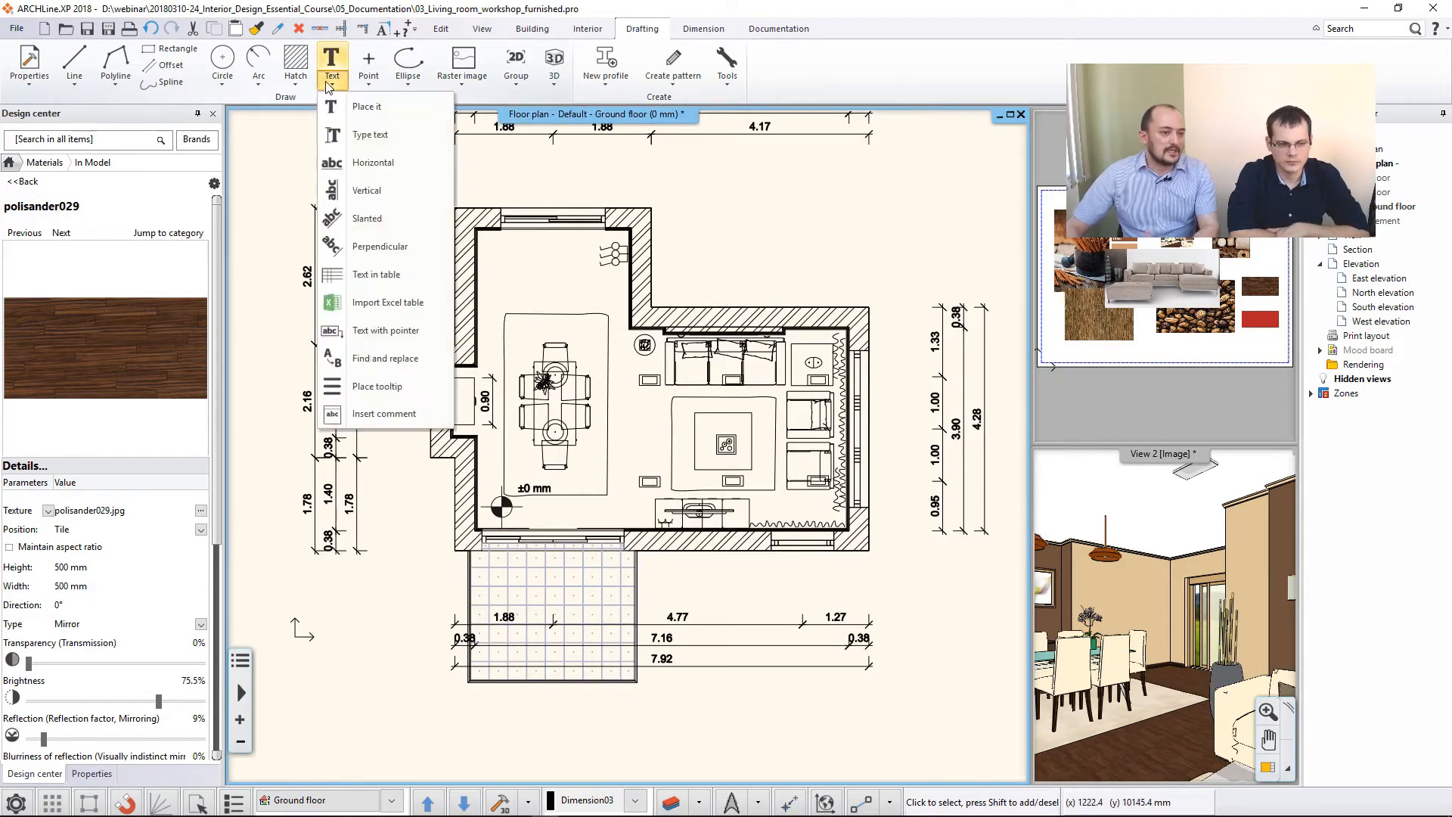
pyautogui.click(365, 107)
pyautogui.scroll(3, 673, 495)
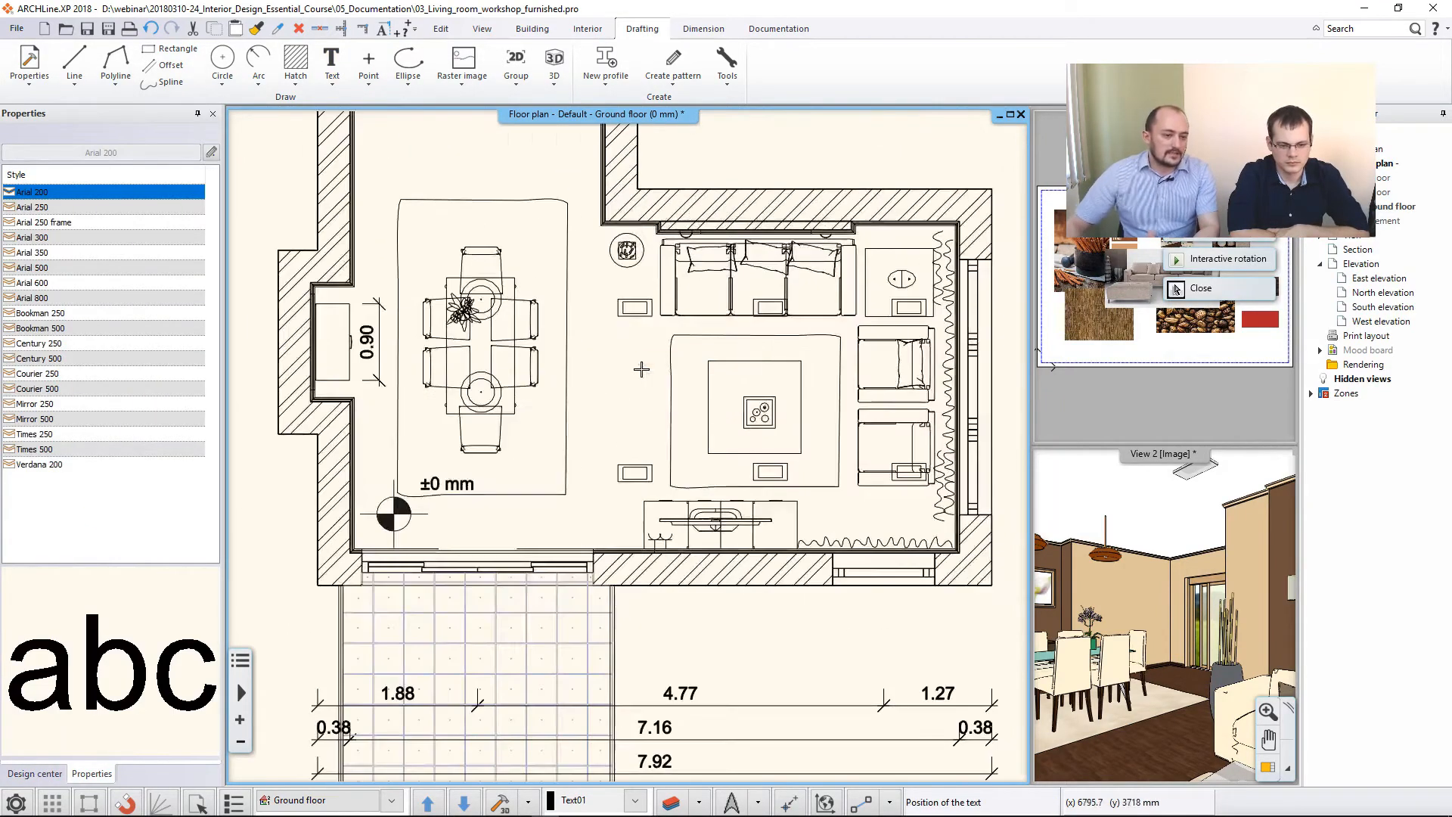
pyautogui.click(586, 438)
pyautogui.moveTo(754, 282); pyautogui.dragTo(811, 261)
pyautogui.click(910, 497)
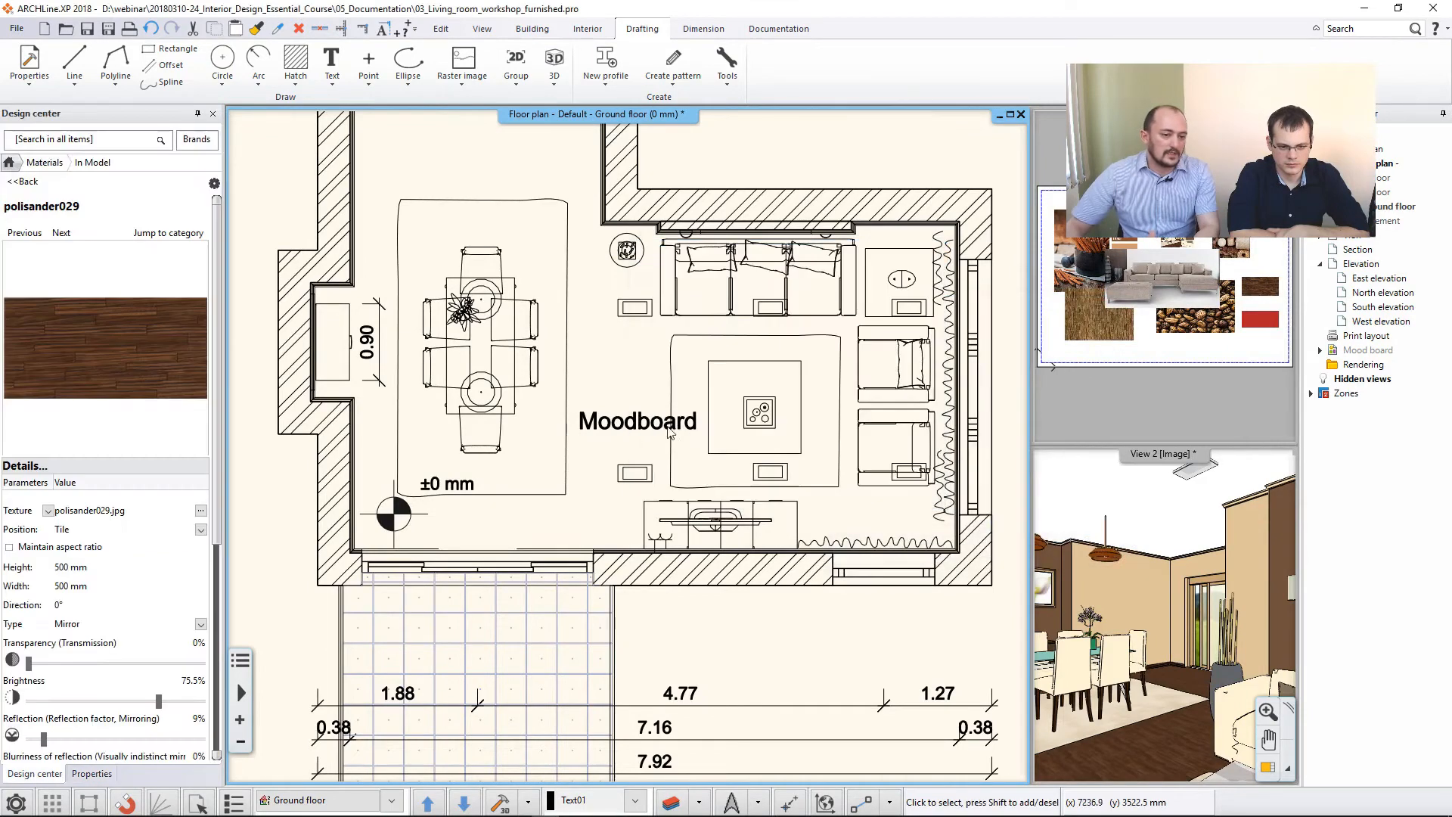
# - Change the "Moodboard" text on the floor plan to "c.h.: 2700 mm" and check its font size
pyautogui.click(674, 431)
pyautogui.doubleClick(590, 429)
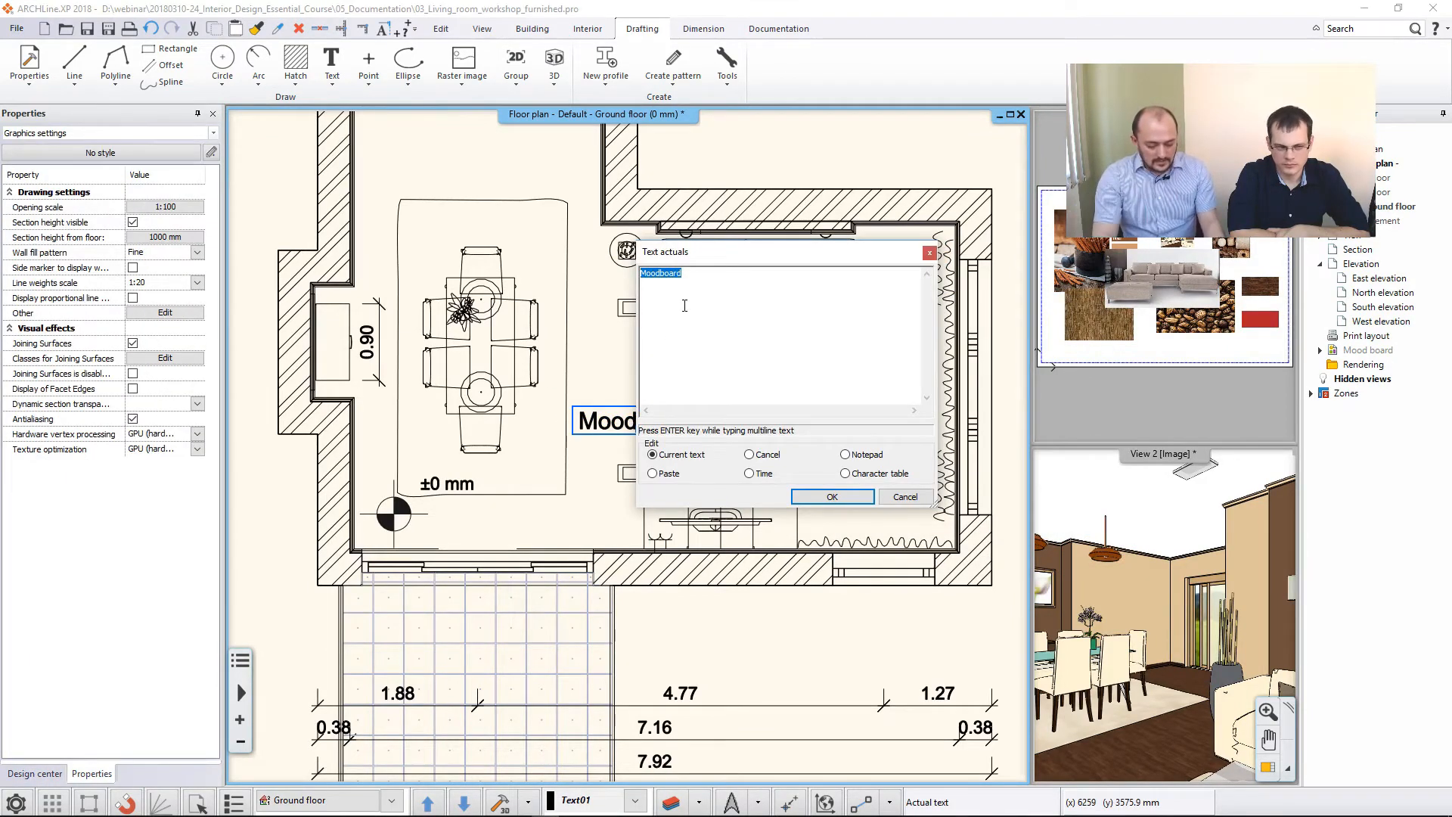
pyautogui.write('c.h.: 2700 mm')
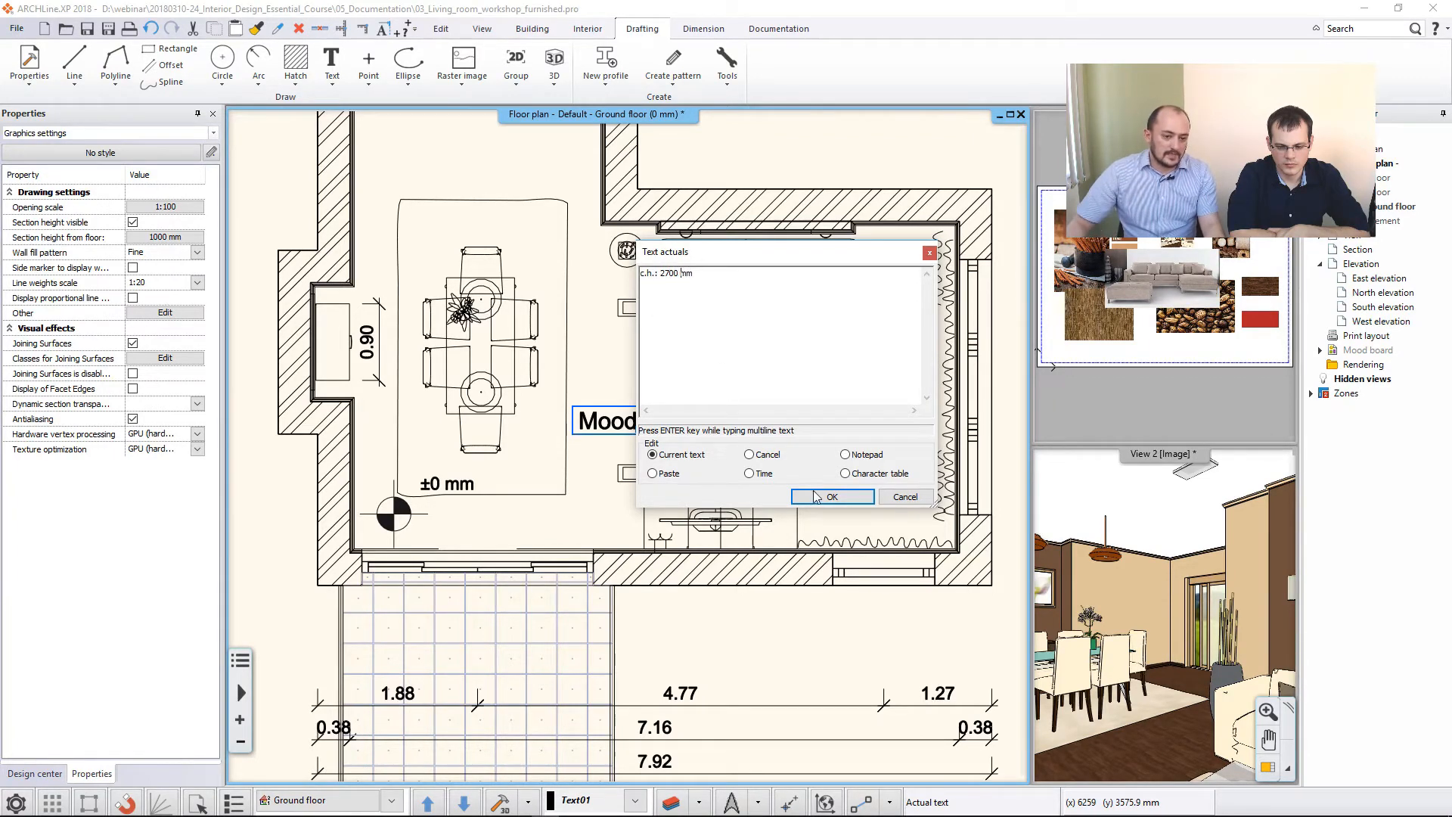
pyautogui.click(832, 496)
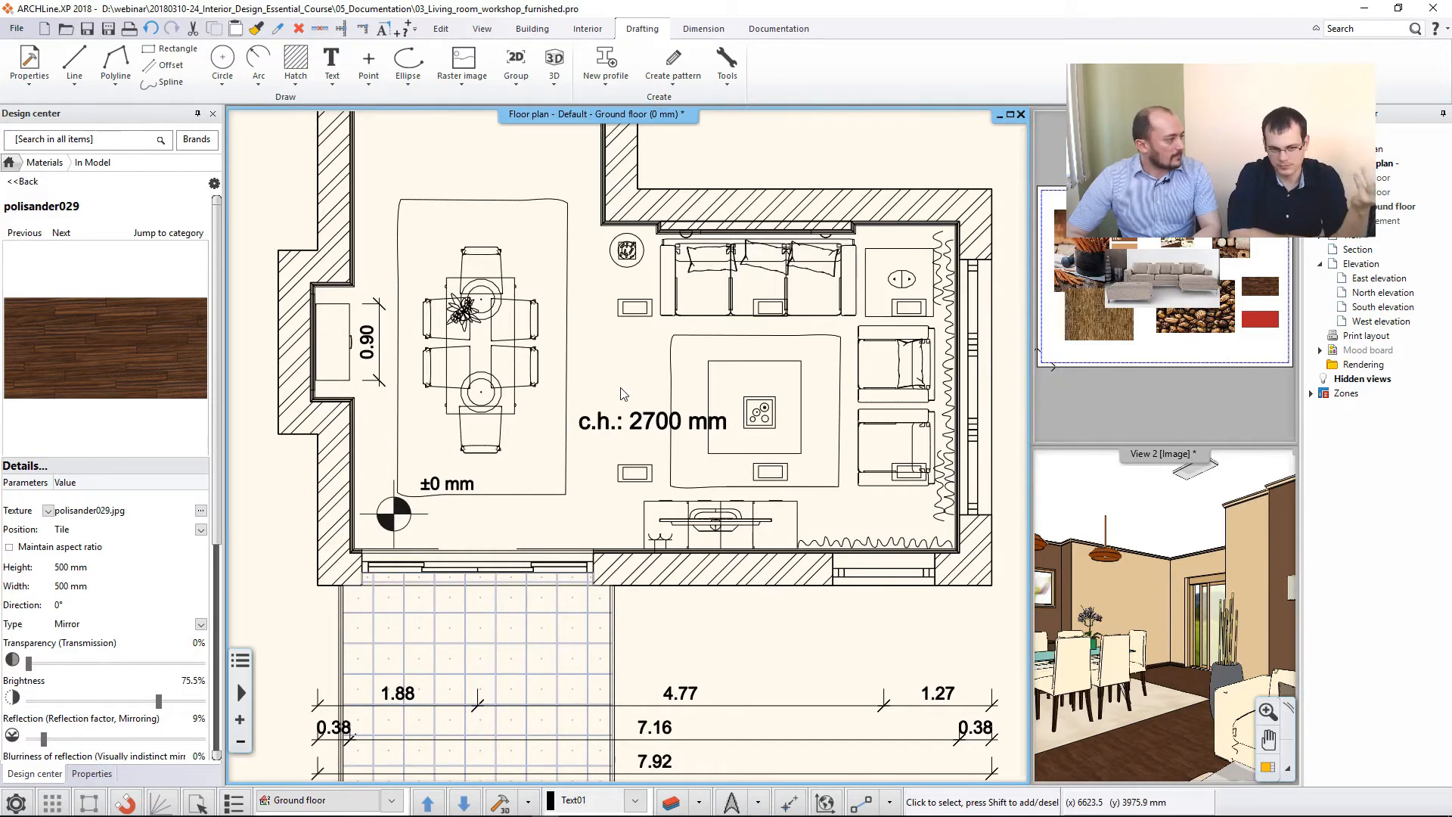
pyautogui.click(625, 430)
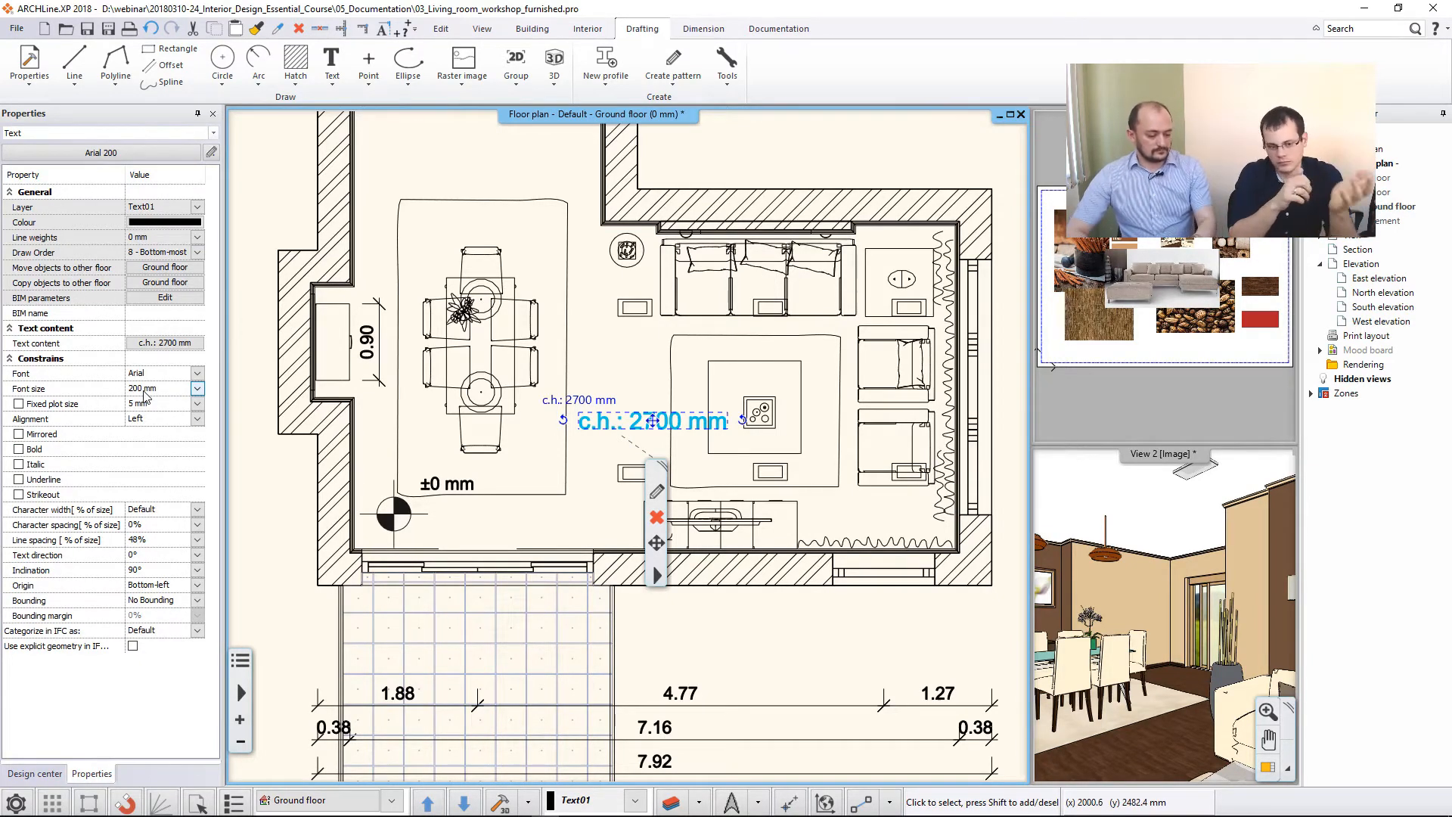
pyautogui.press('Escape')
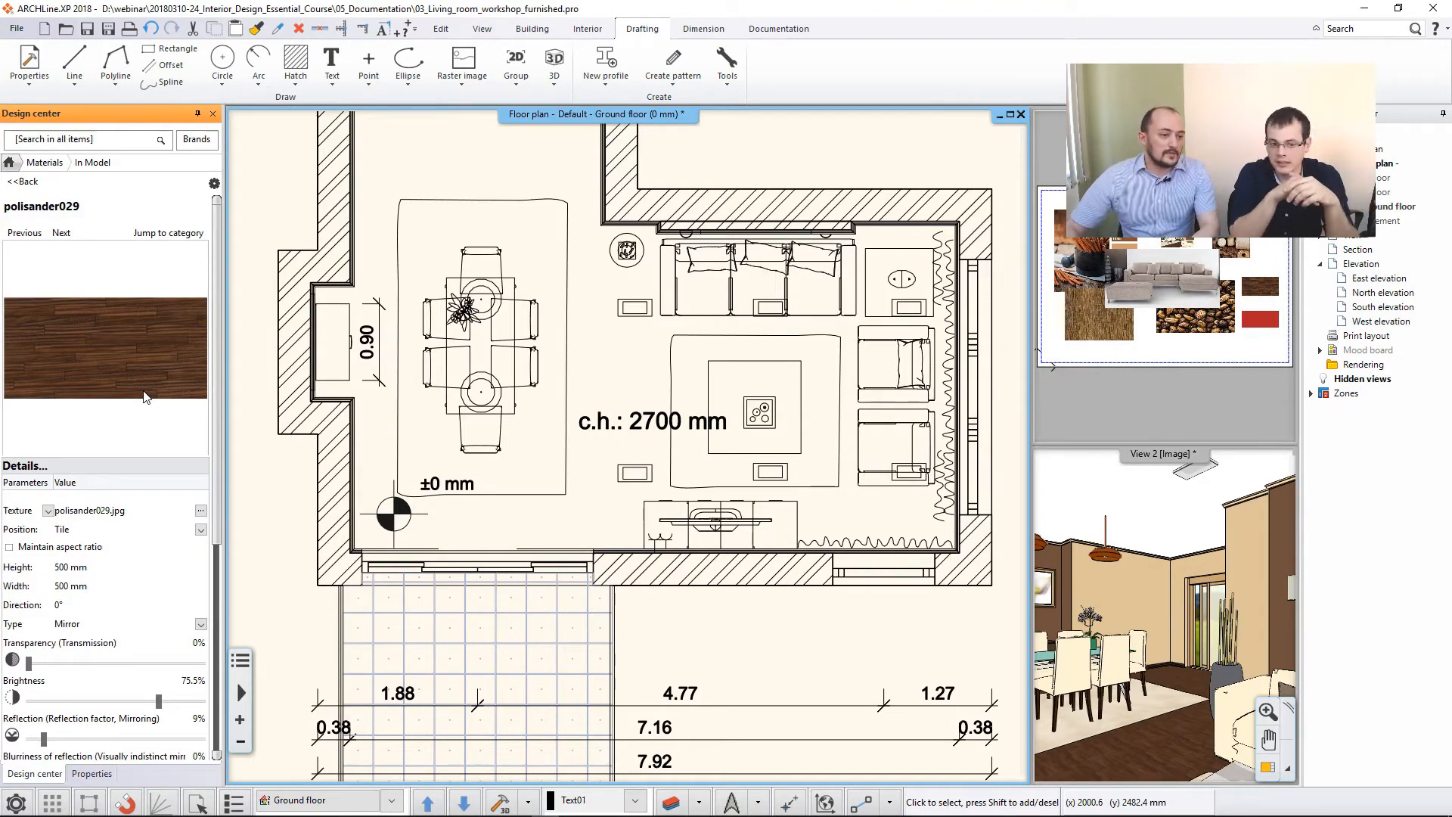
# - Place the Arrow_01 sign from the Signs groups outside the house, in the open area beside the dining area
pyautogui.moveTo(398, 275); pyautogui.dragTo(496, 354, button='middle')
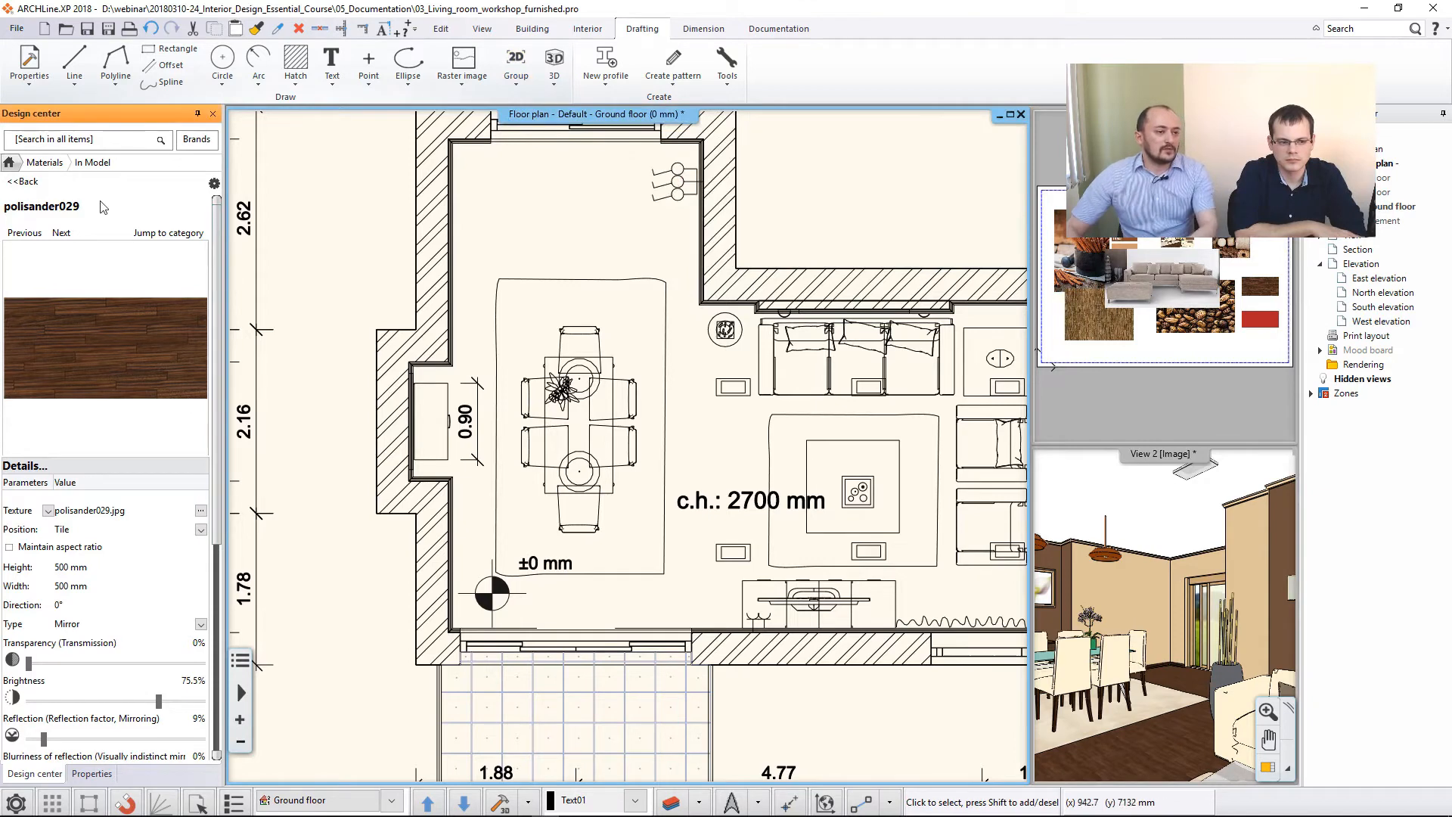
pyautogui.click(9, 164)
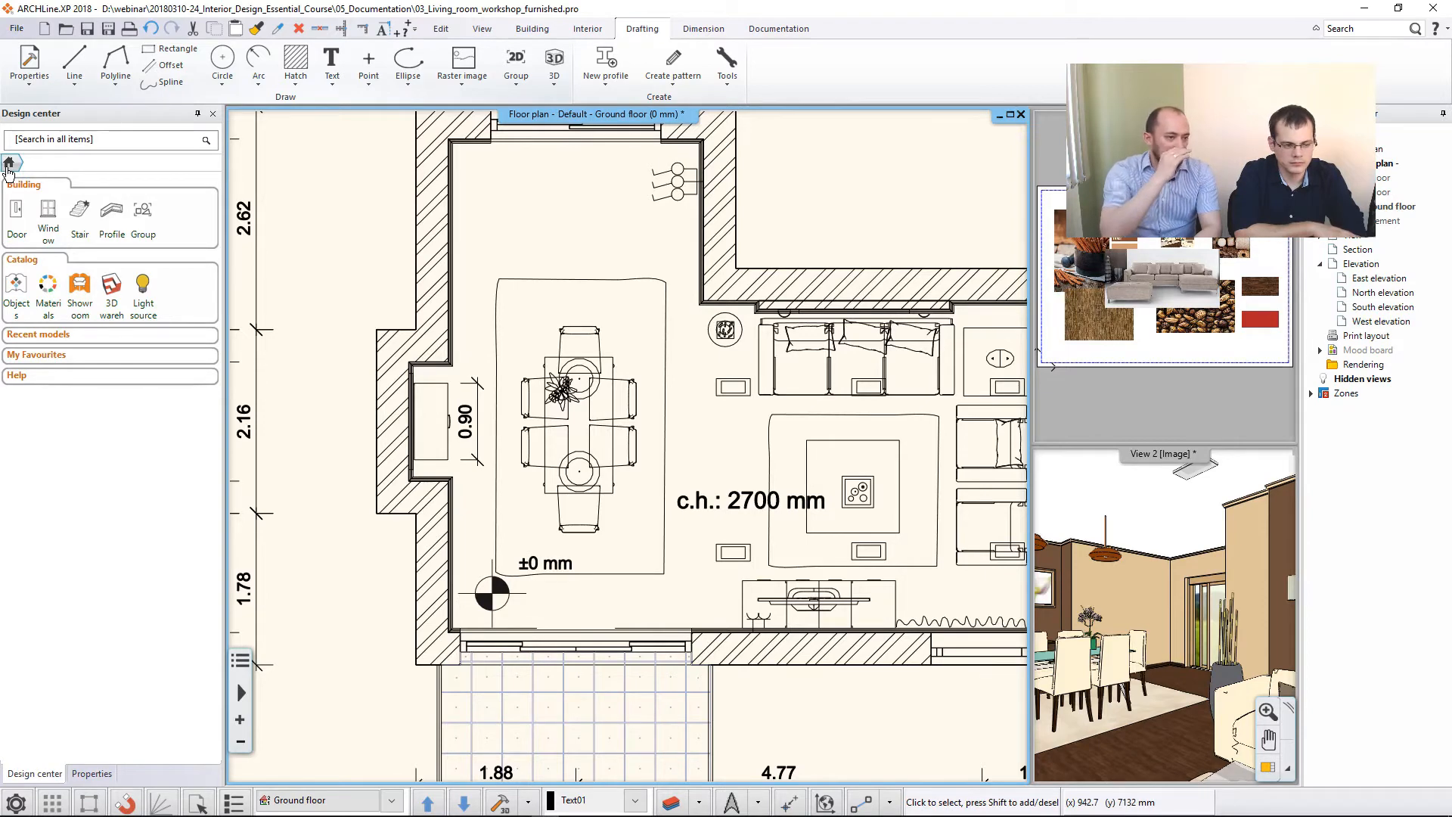
pyautogui.click(145, 214)
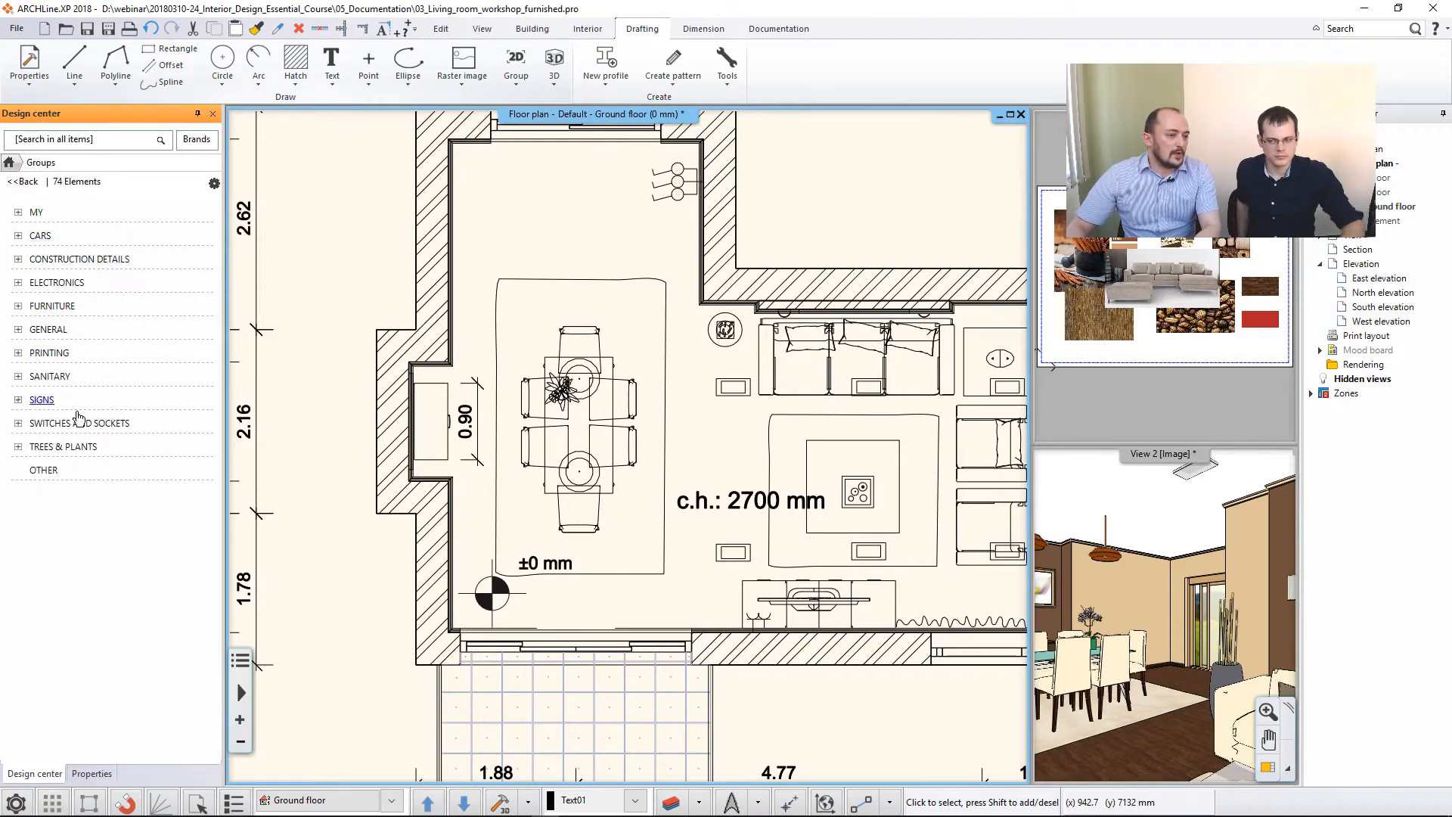
pyautogui.click(46, 403)
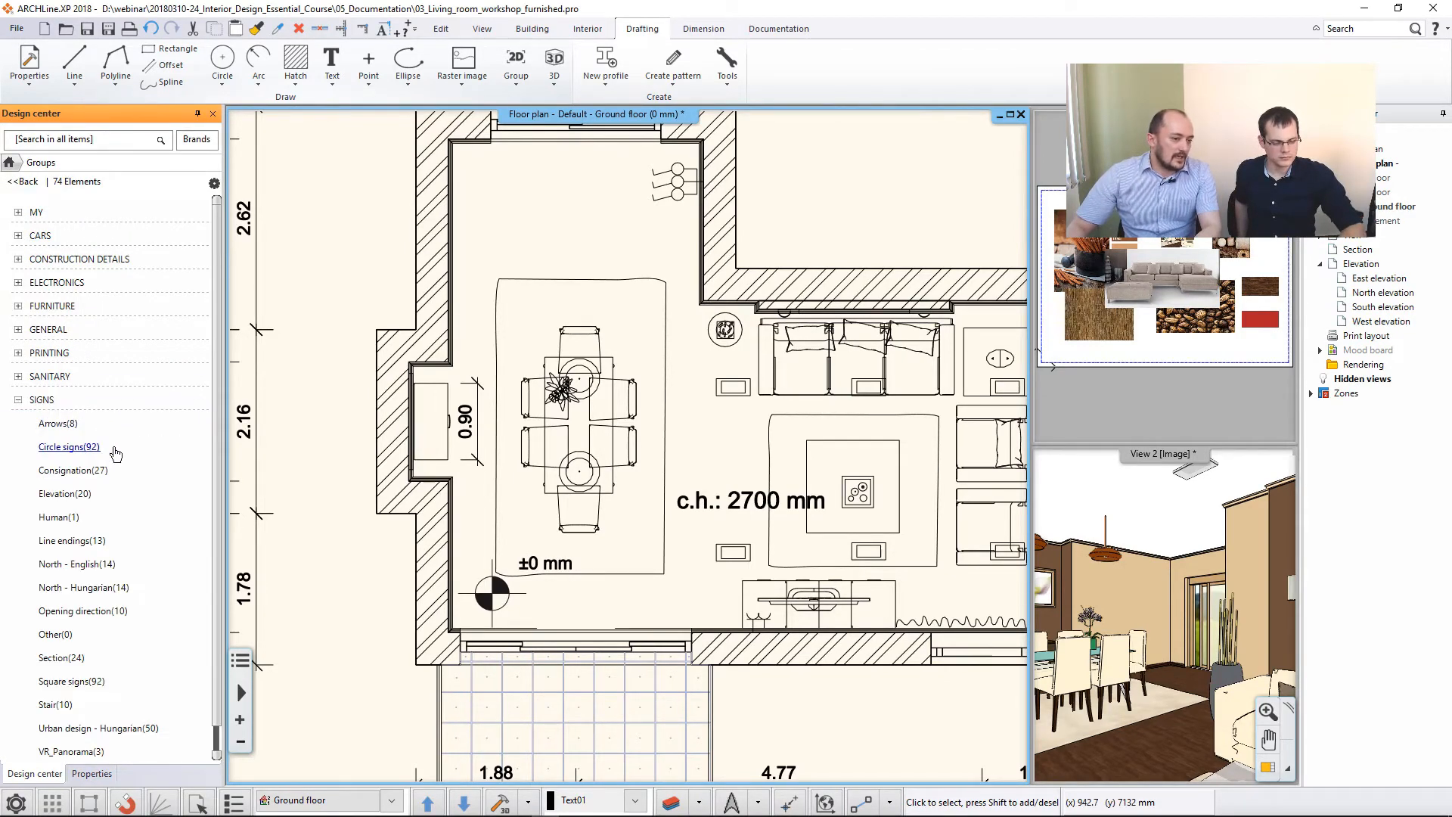
pyautogui.click(47, 425)
pyautogui.click(38, 276)
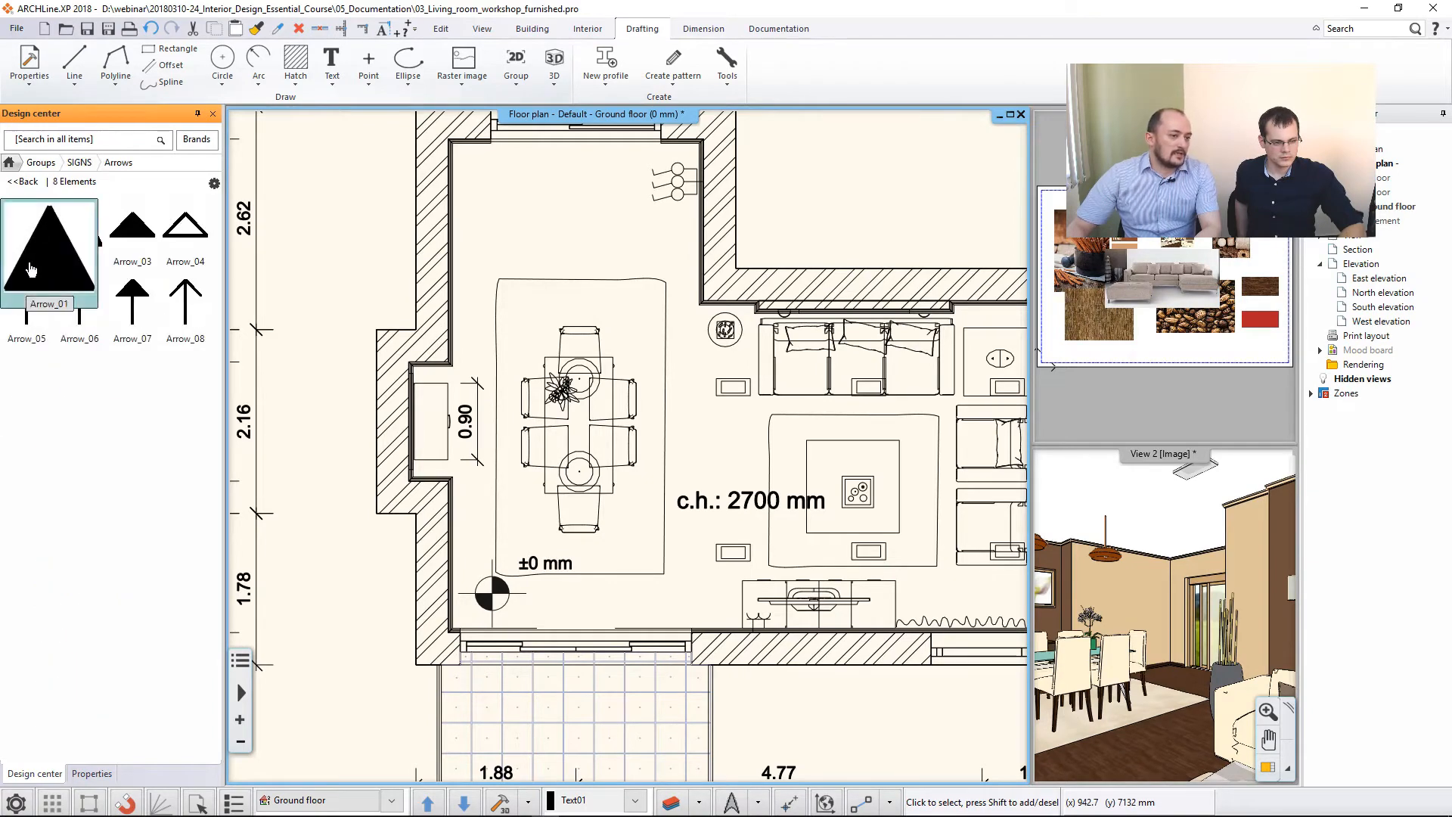
pyautogui.moveTo(671, 497); pyautogui.dragTo(662, 615, button='middle')
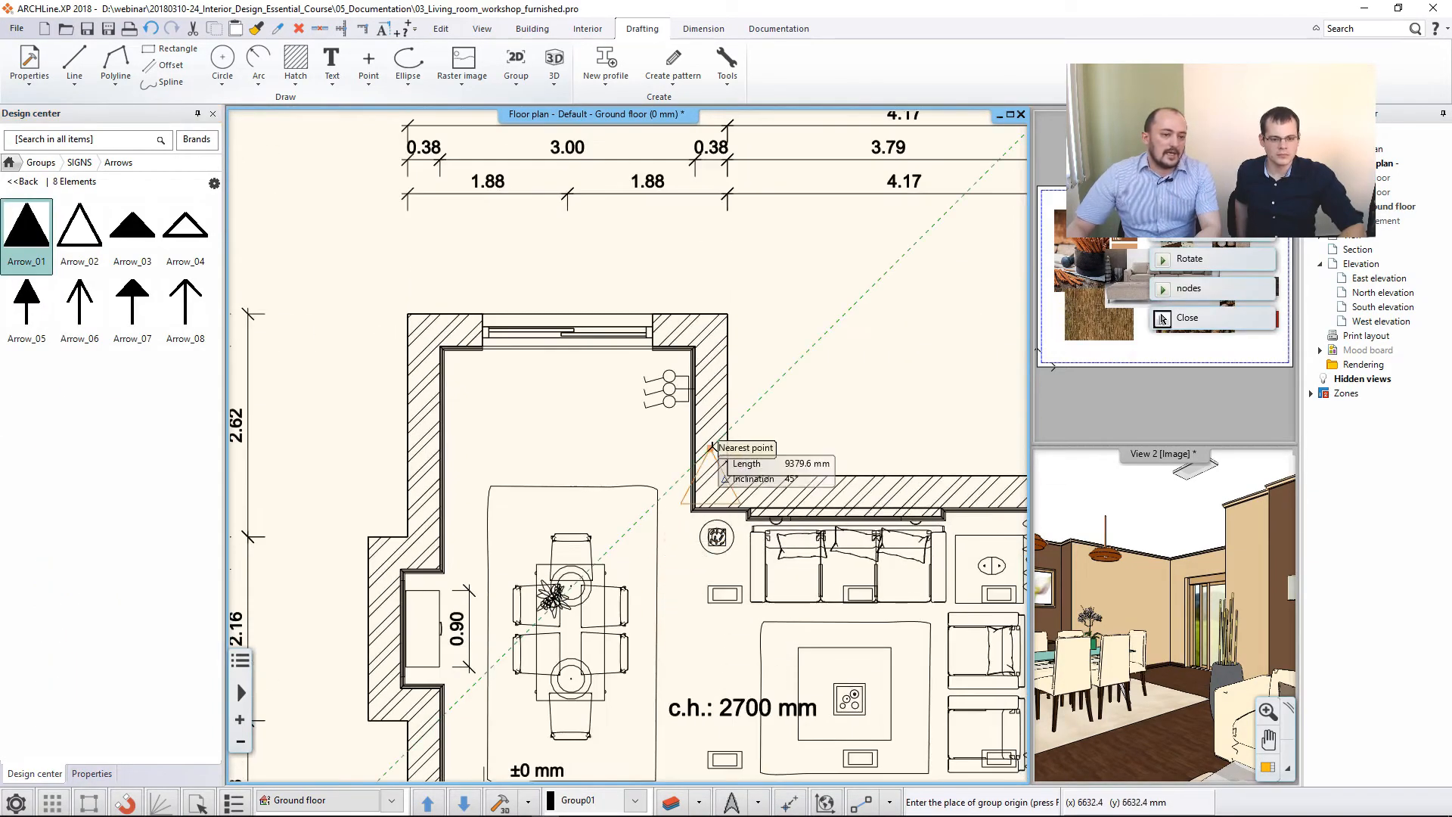
pyautogui.click(791, 279)
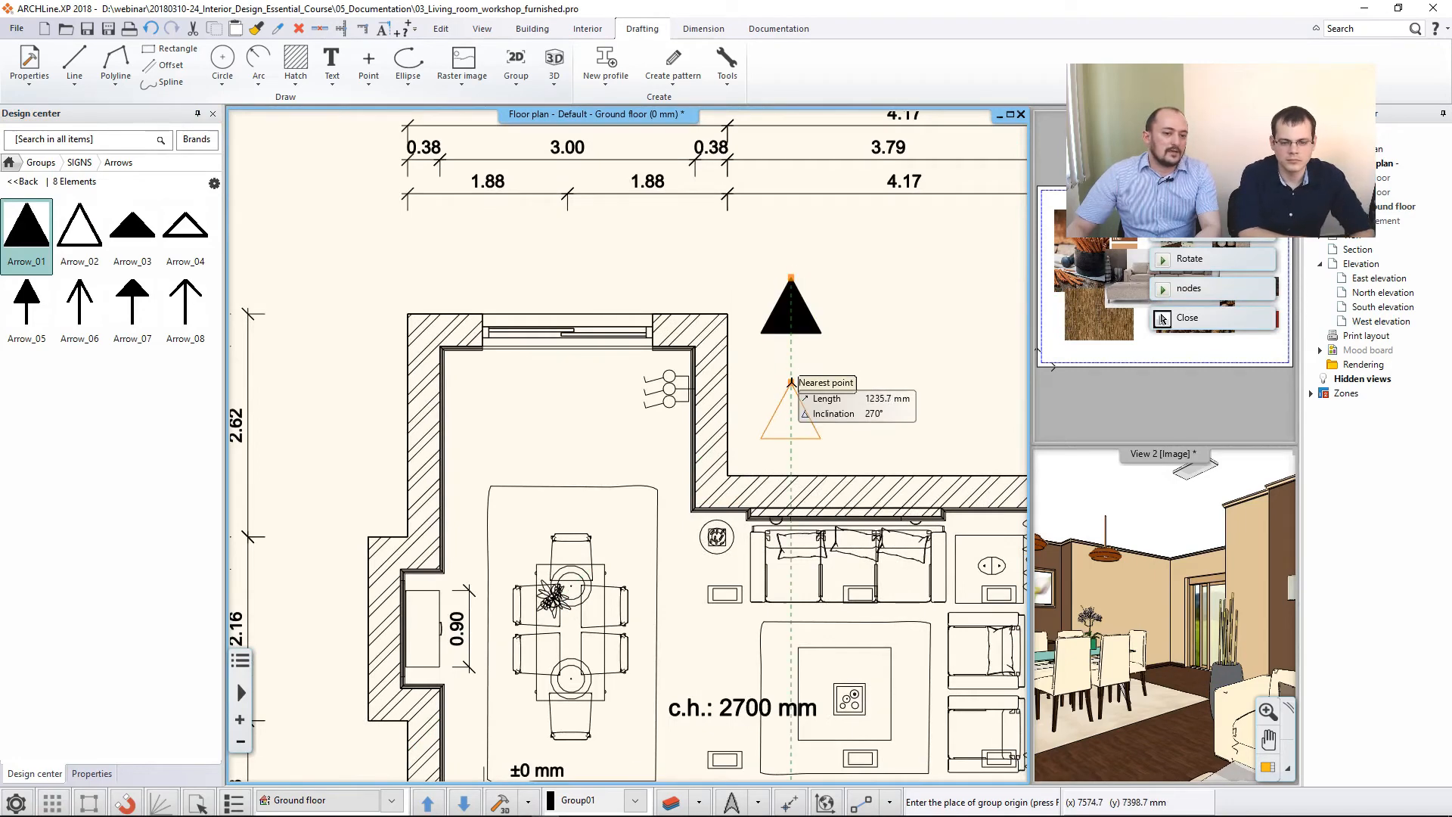
pyautogui.click(791, 378)
# - Rotate the placed arrow sign by 180° so that it points down
pyautogui.click(791, 322)
pyautogui.click(836, 304)
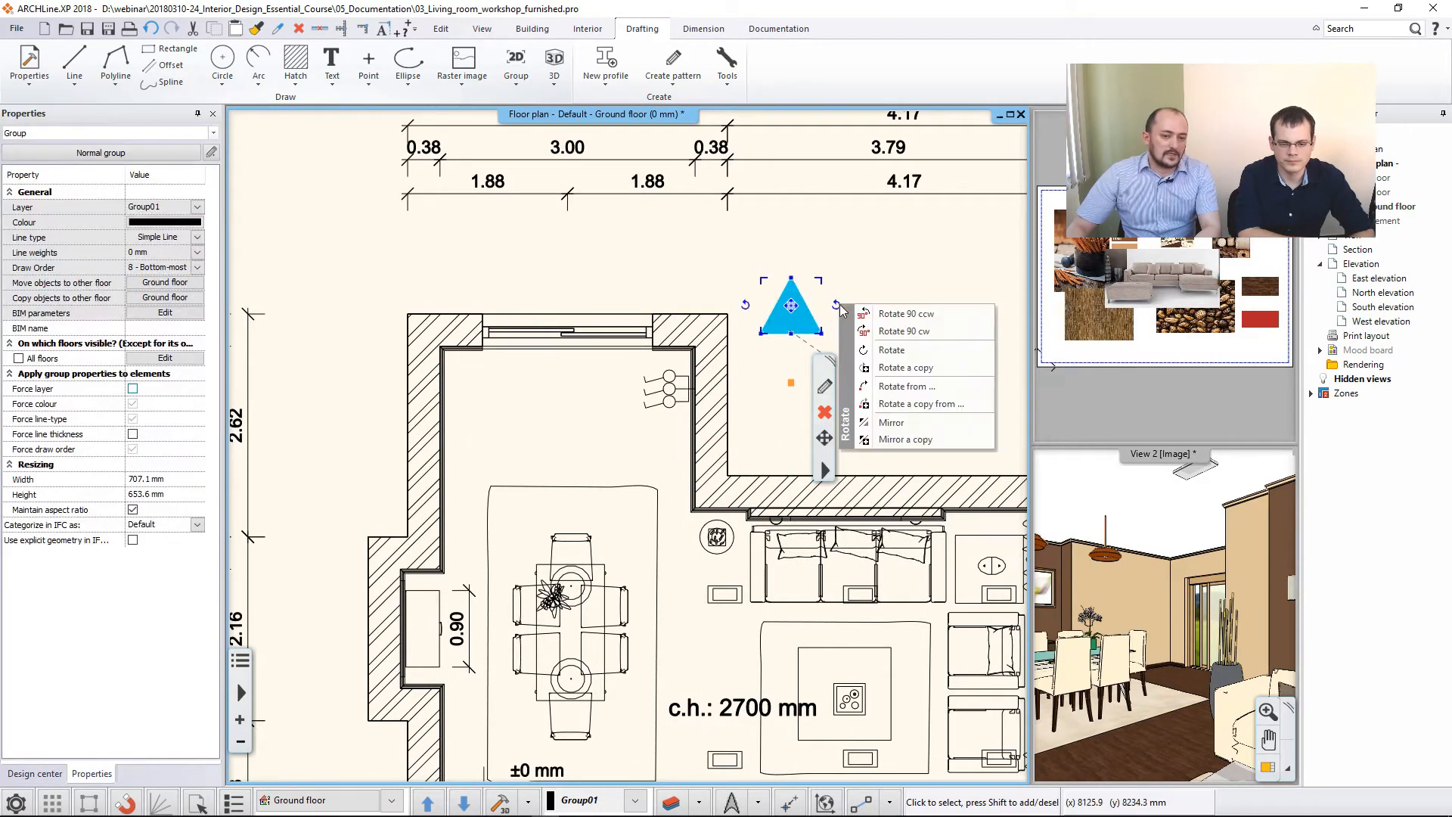
pyautogui.click(908, 334)
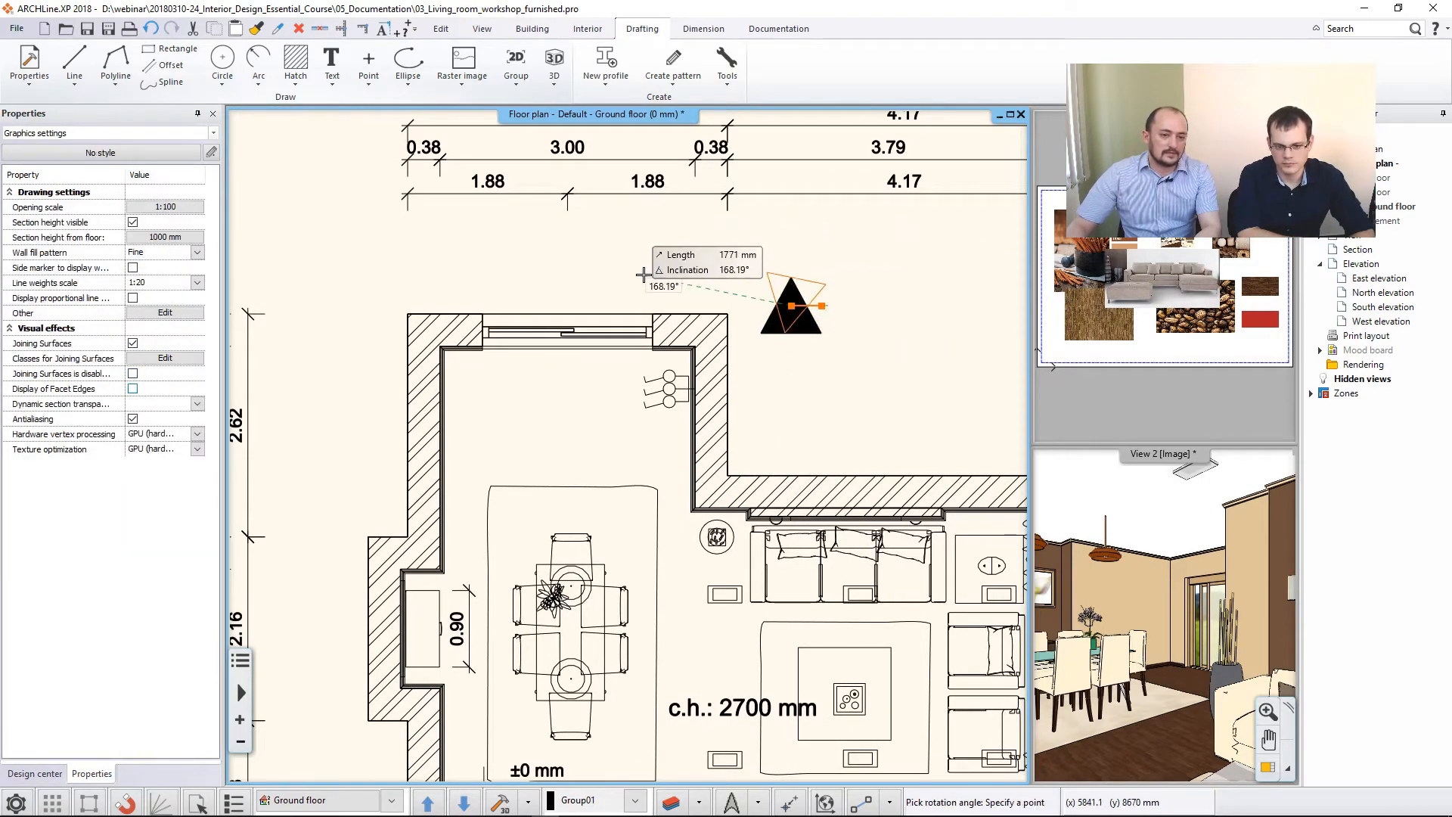
pyautogui.click(607, 293)
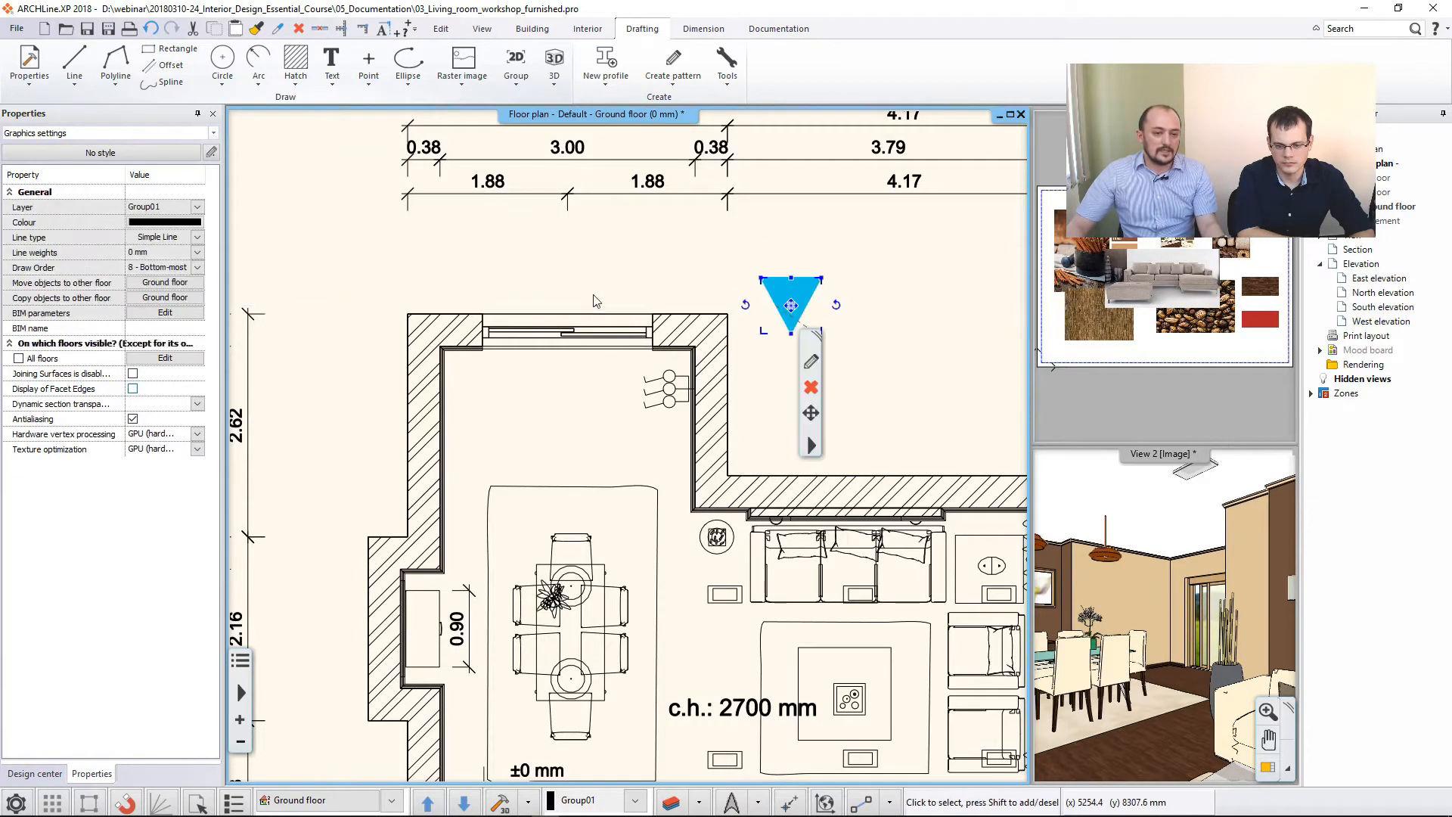
# - Move the arrow sign just outside the opening in the dining area's upper wall, centred on that opening
pyautogui.click(792, 306)
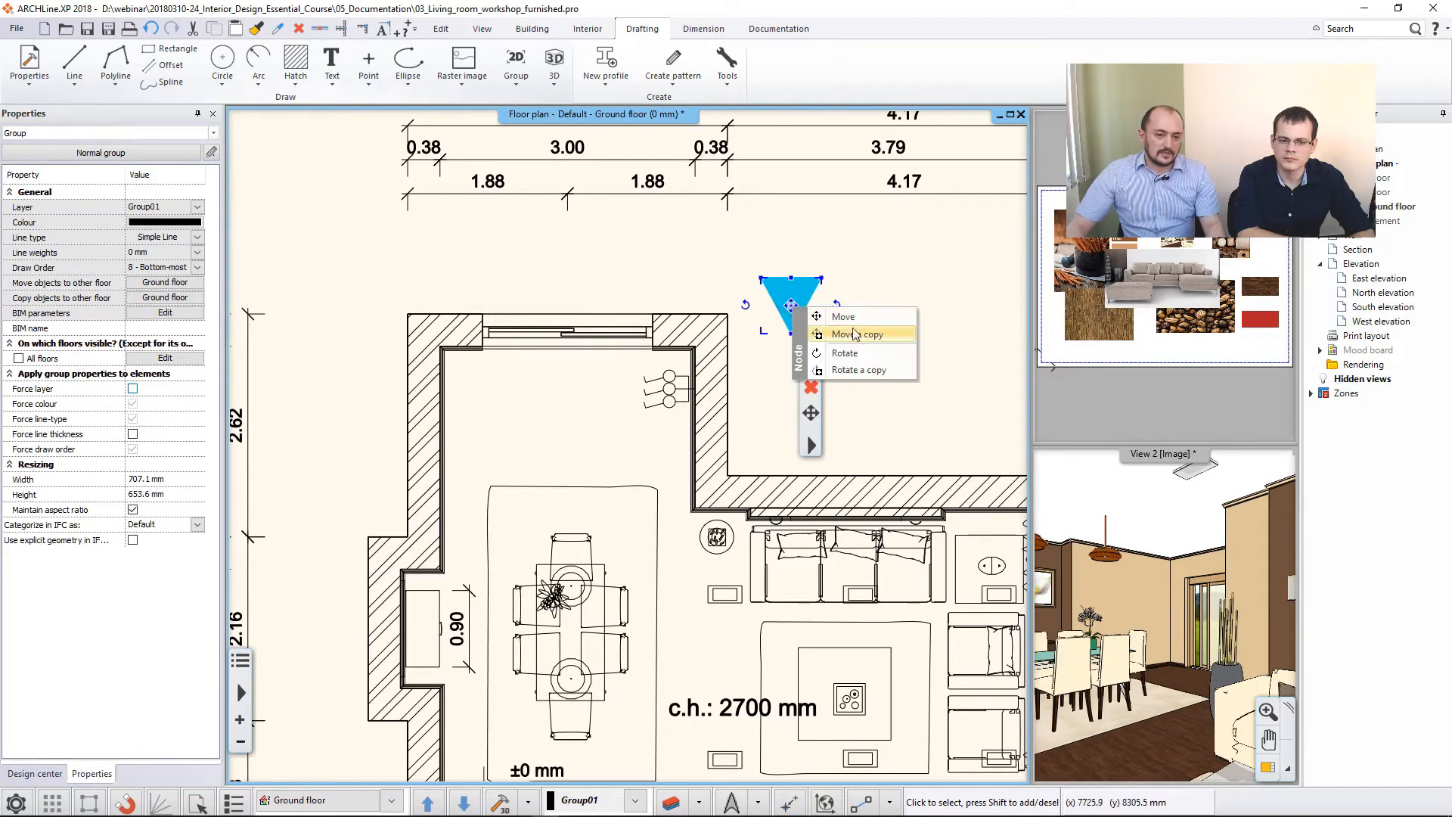
pyautogui.click(829, 313)
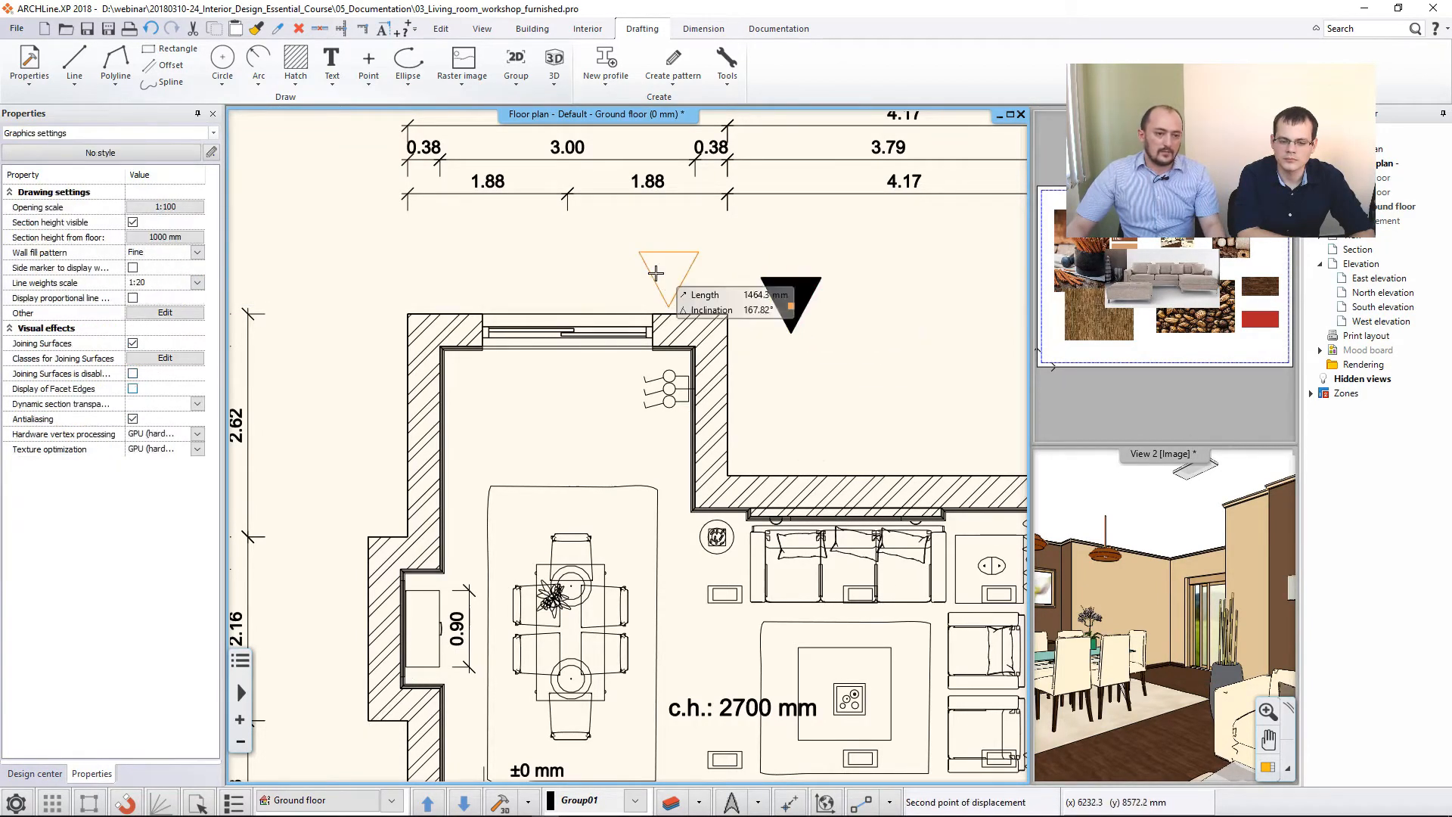
pyautogui.click(569, 284)
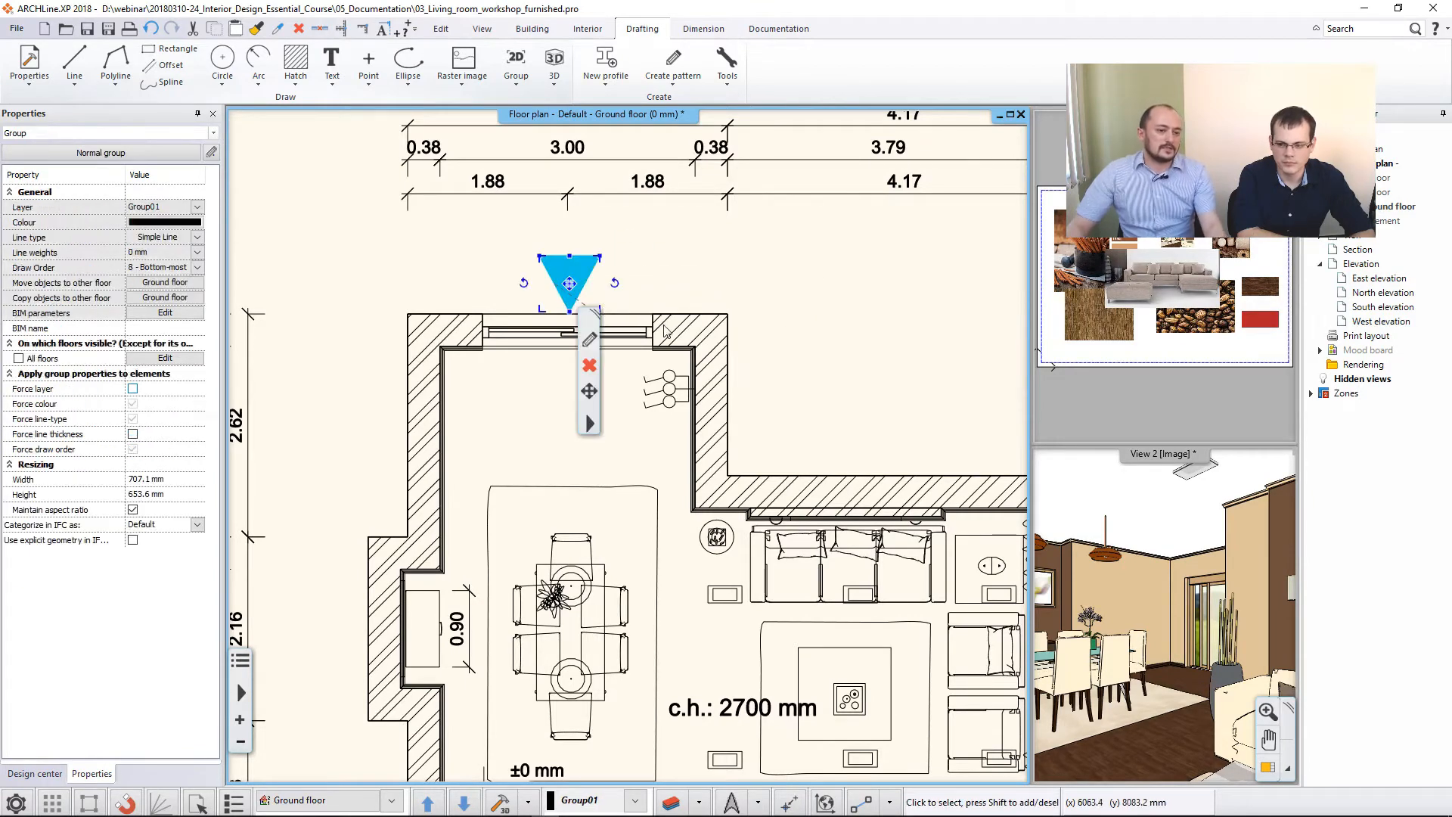
pyautogui.press('Escape')
pyautogui.scroll(-2, 684, 441)
pyautogui.moveTo(683, 514); pyautogui.dragTo(603, 400, button='middle')
pyautogui.scroll(-1, 603, 401)
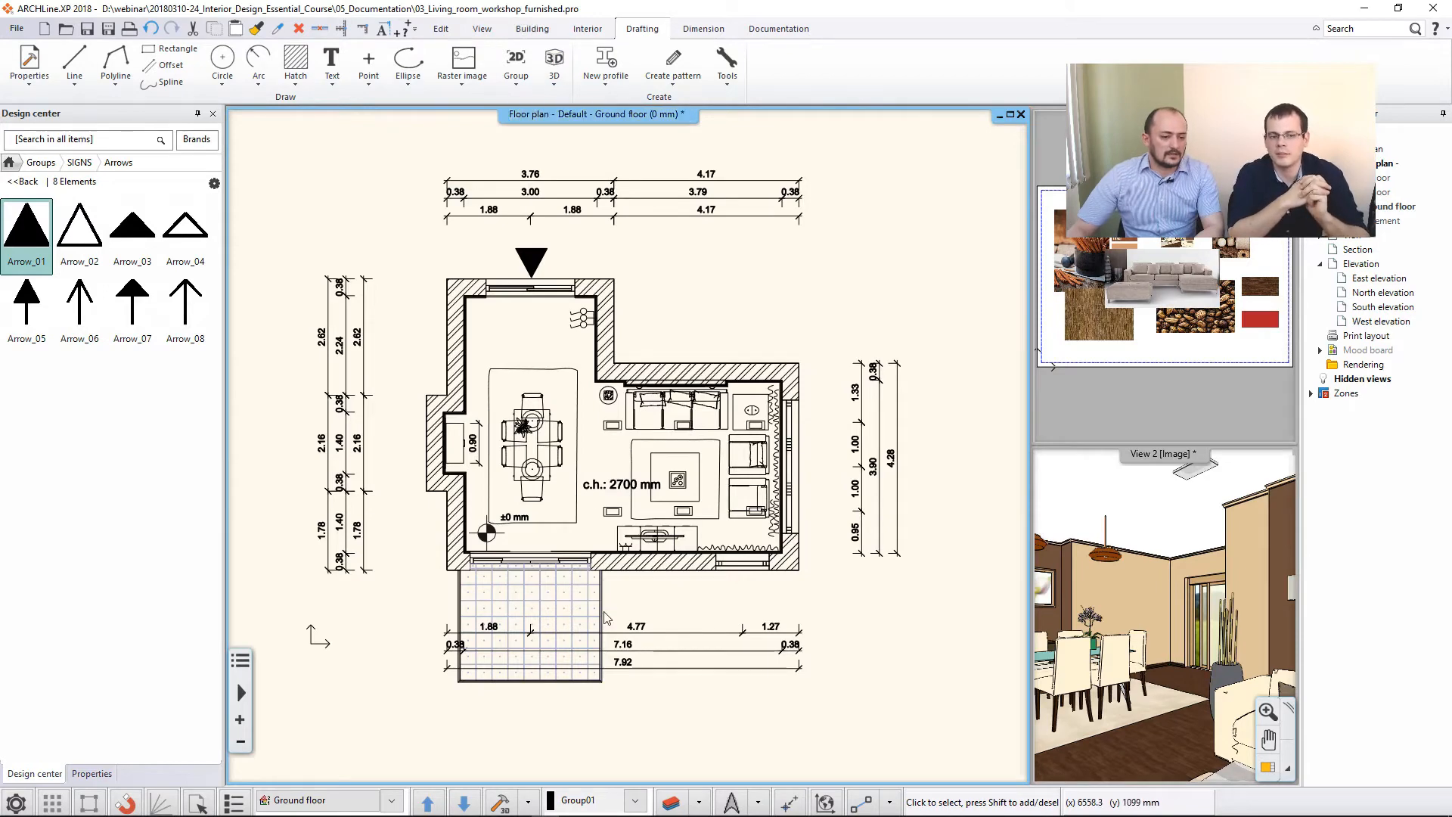
# - Inspect the project's layer list and the layer choices in the Wall tool's default properties
pyautogui.click(671, 801)
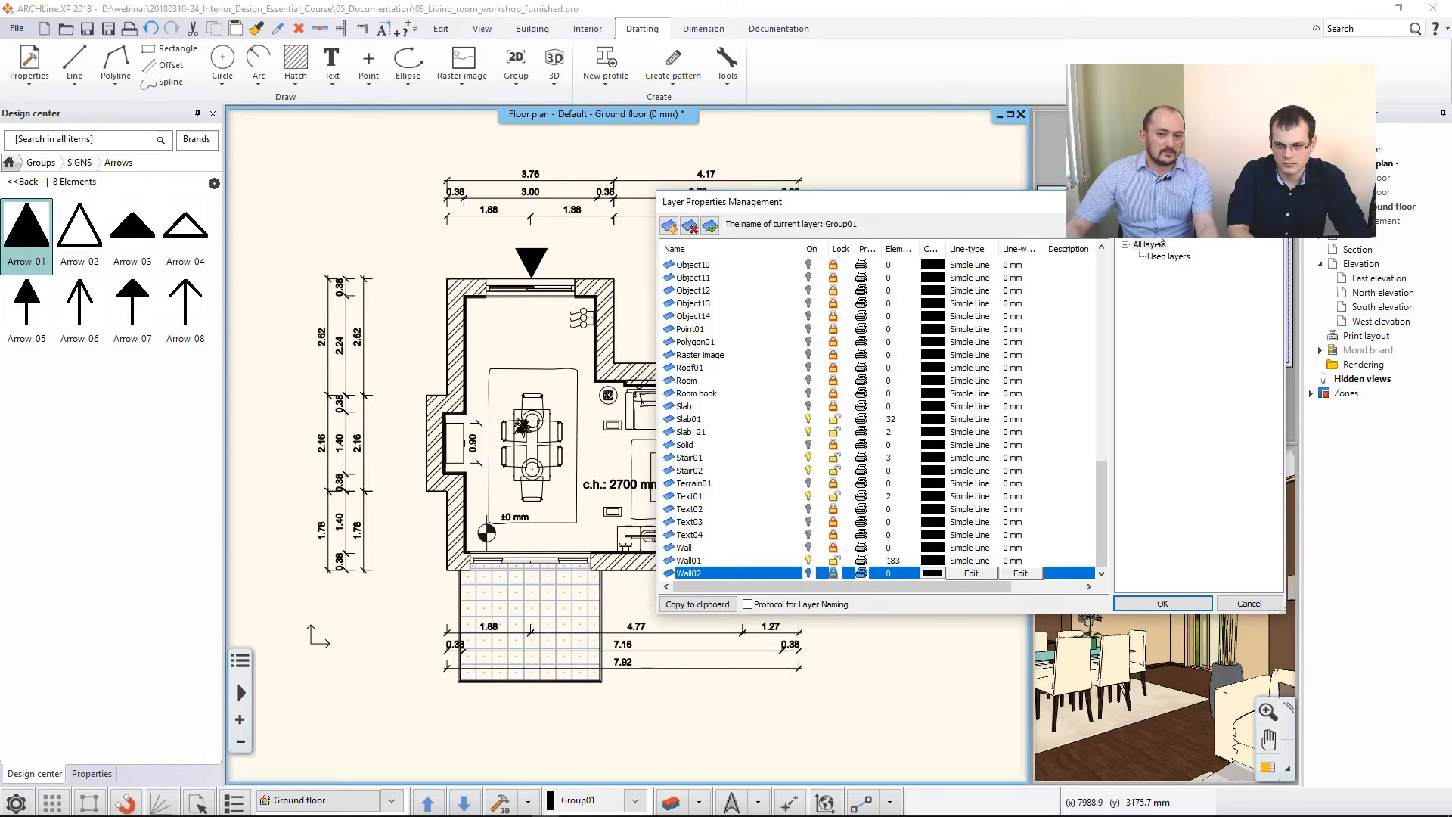
pyautogui.click(1271, 202)
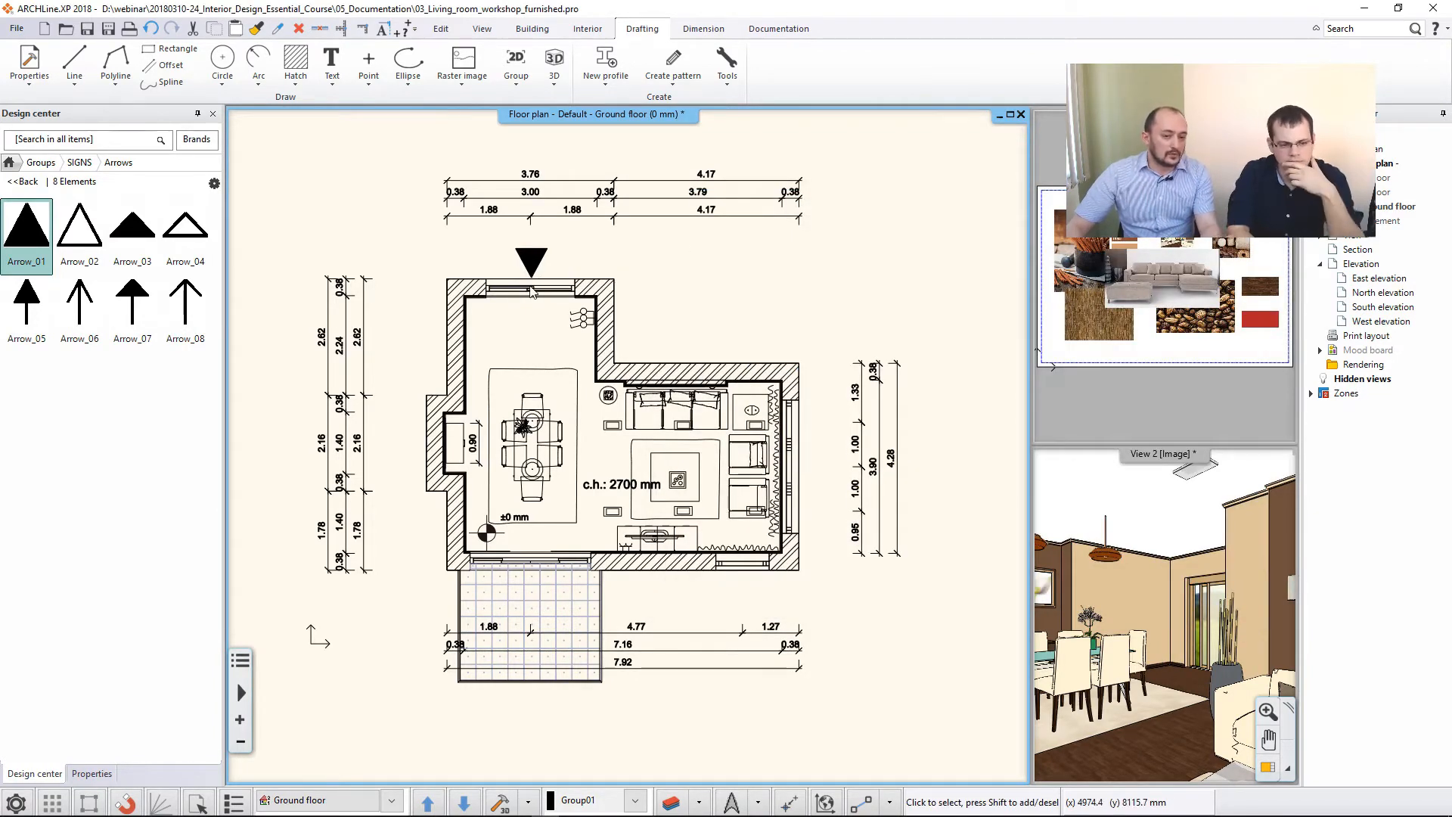
pyautogui.click(540, 34)
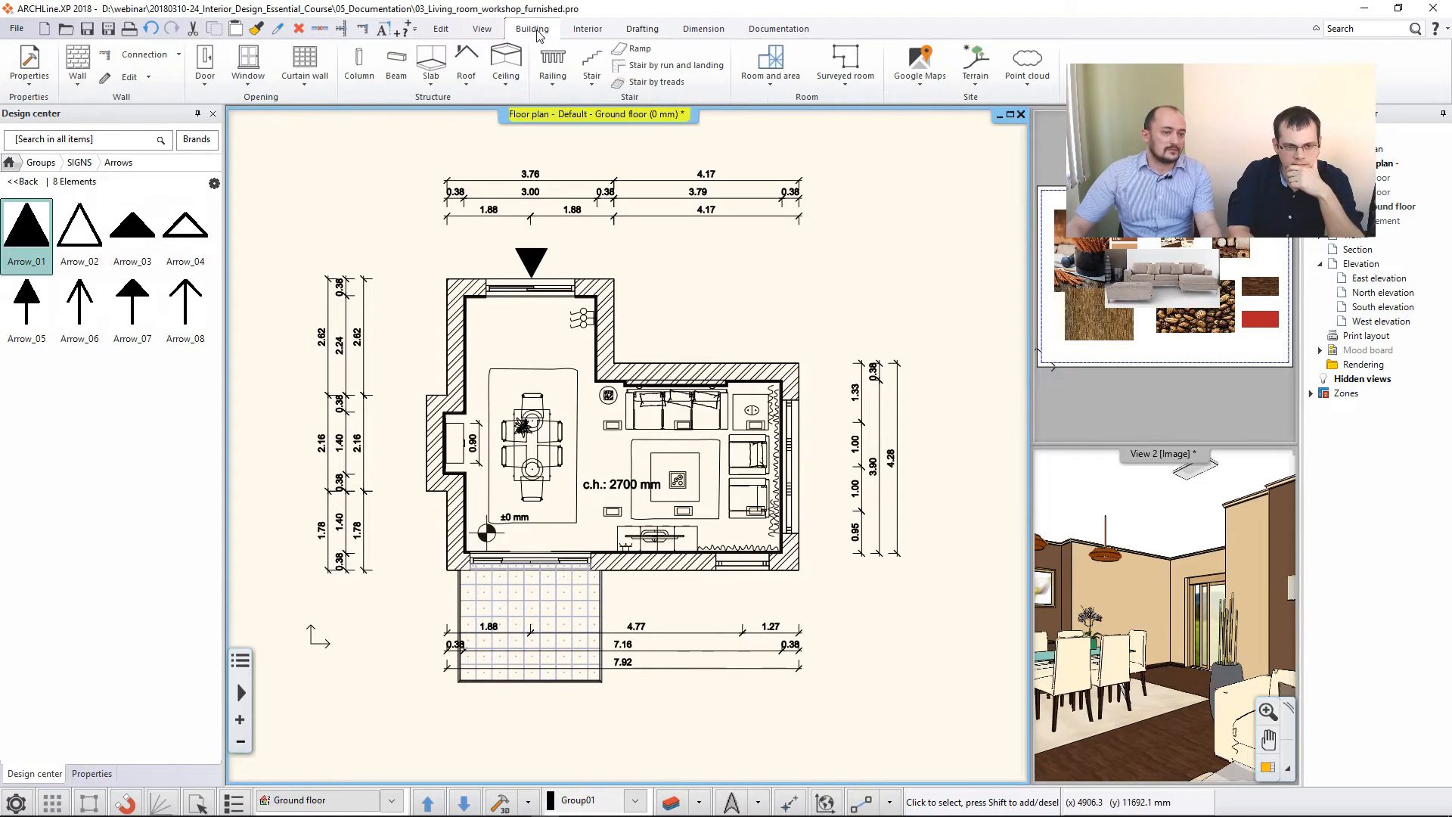
pyautogui.rightClick(87, 70)
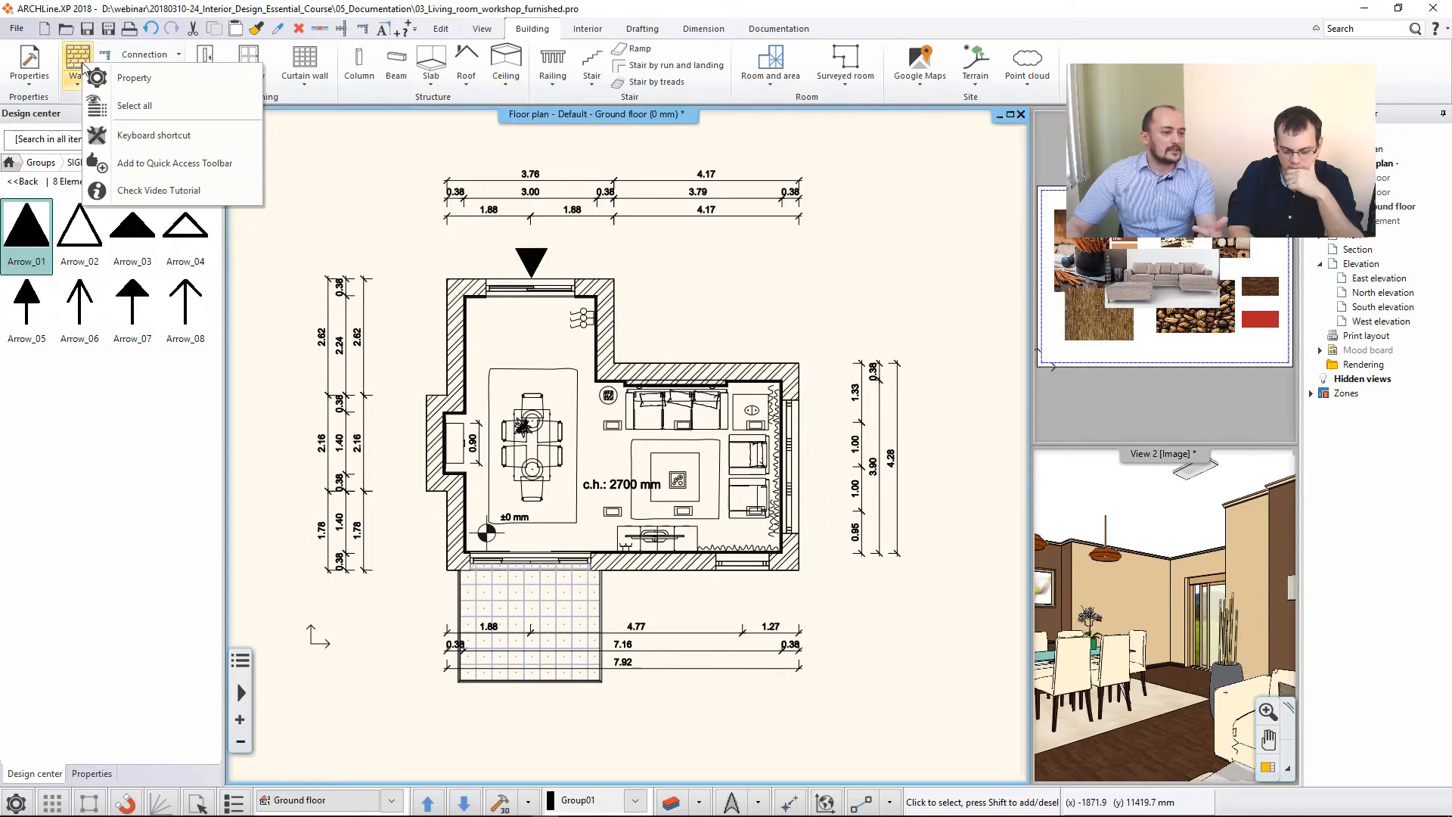
pyautogui.click(117, 79)
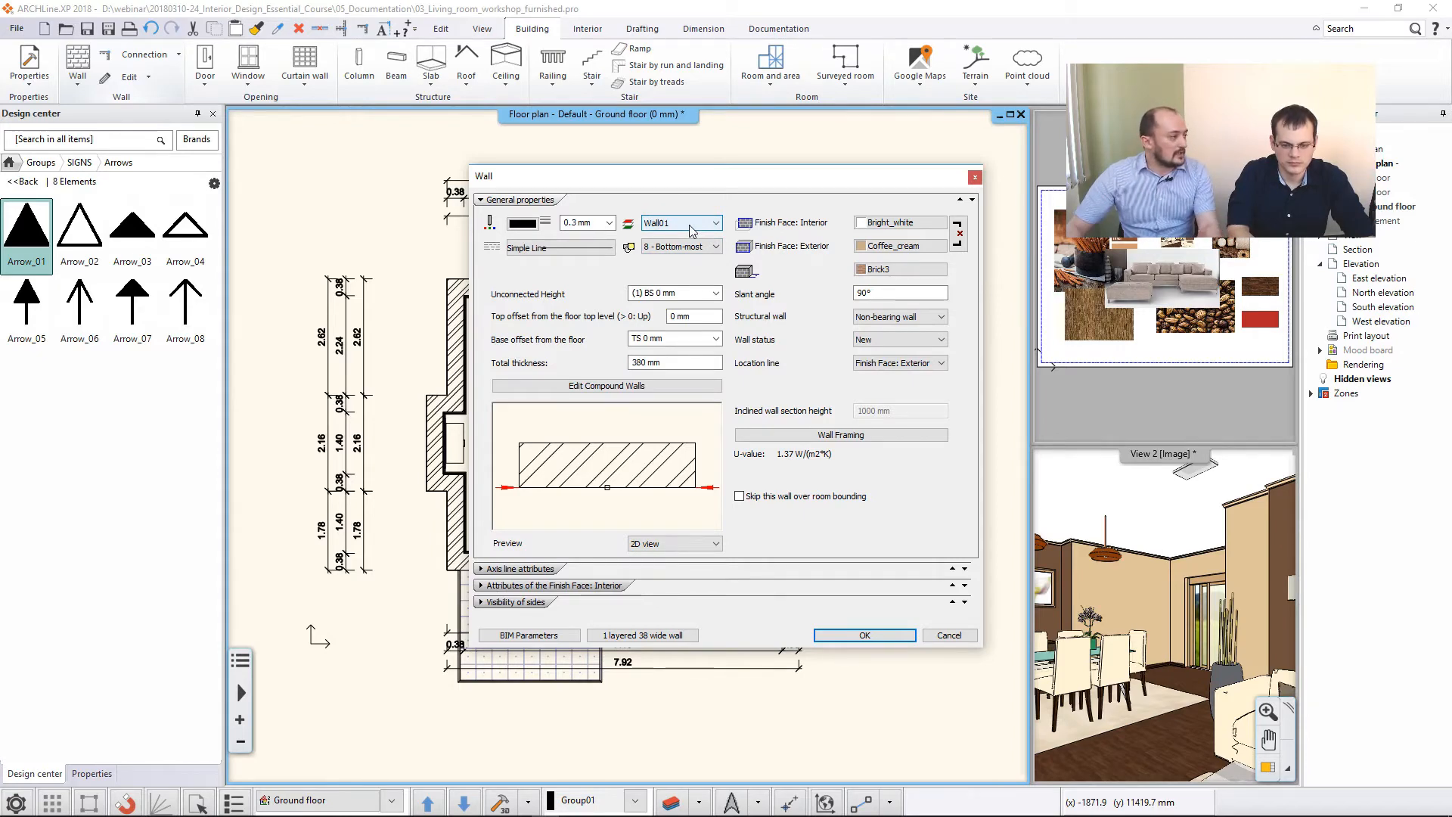
pyautogui.click(690, 226)
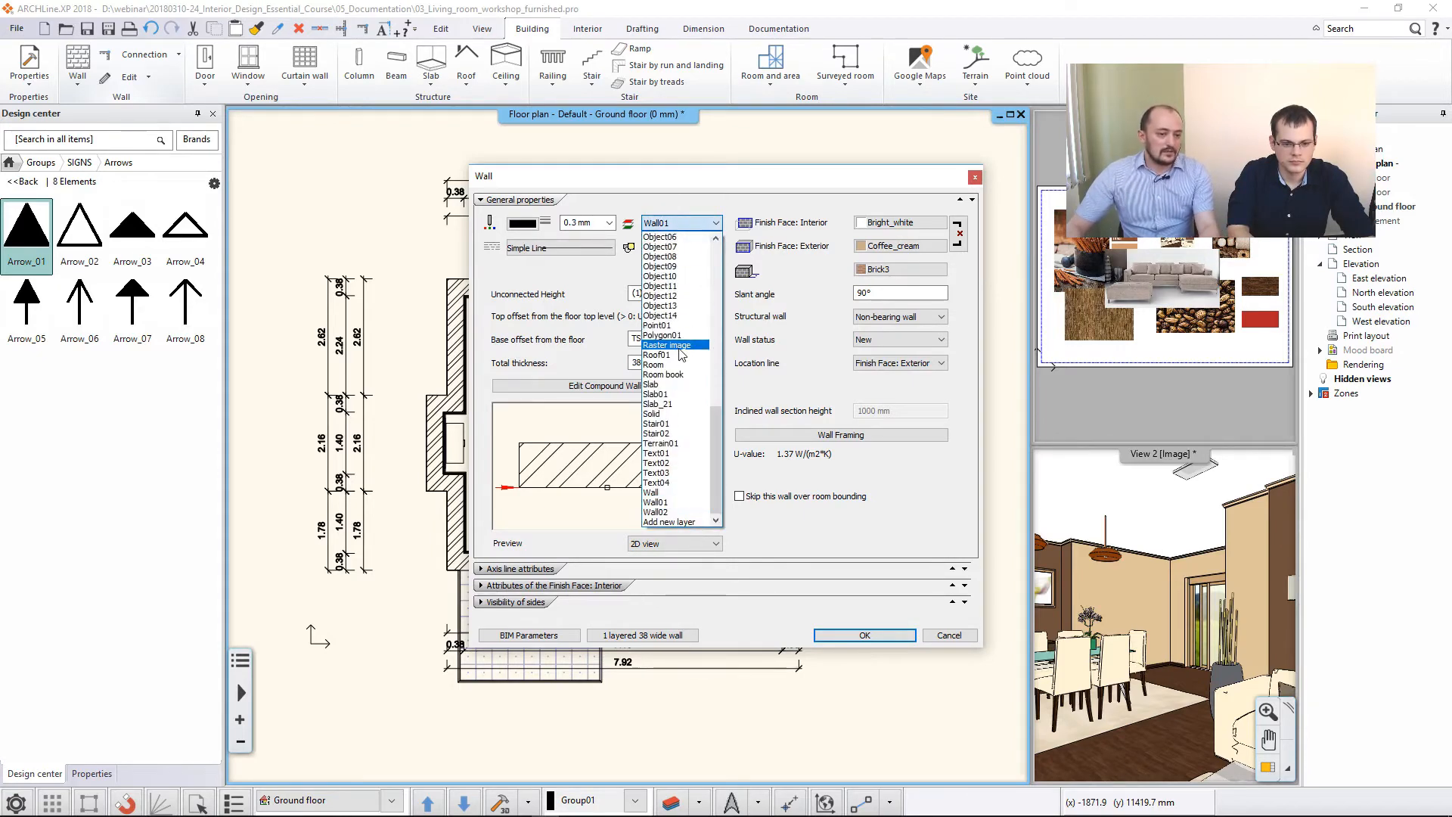
pyautogui.press('Escape')
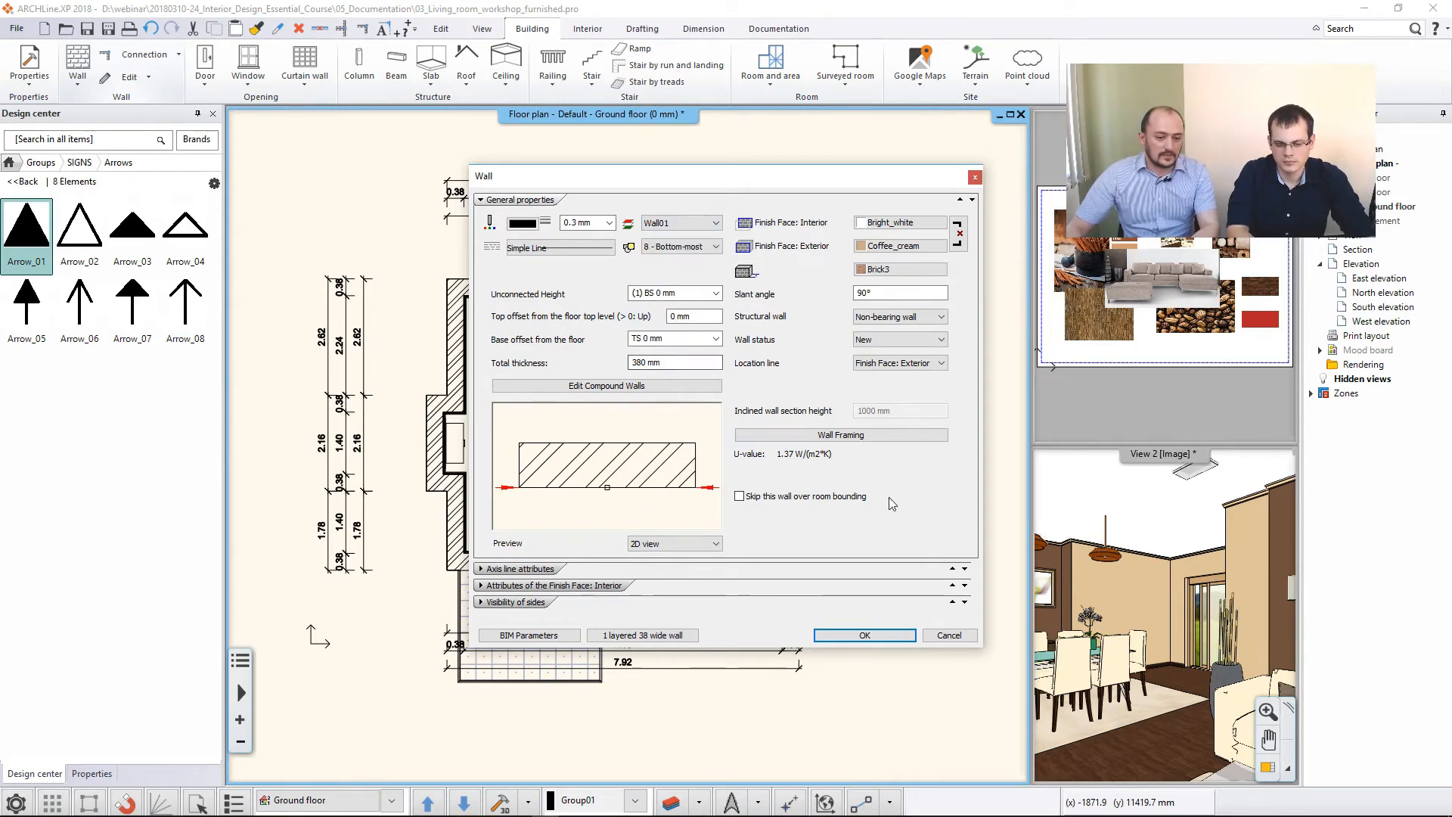
pyautogui.click(946, 634)
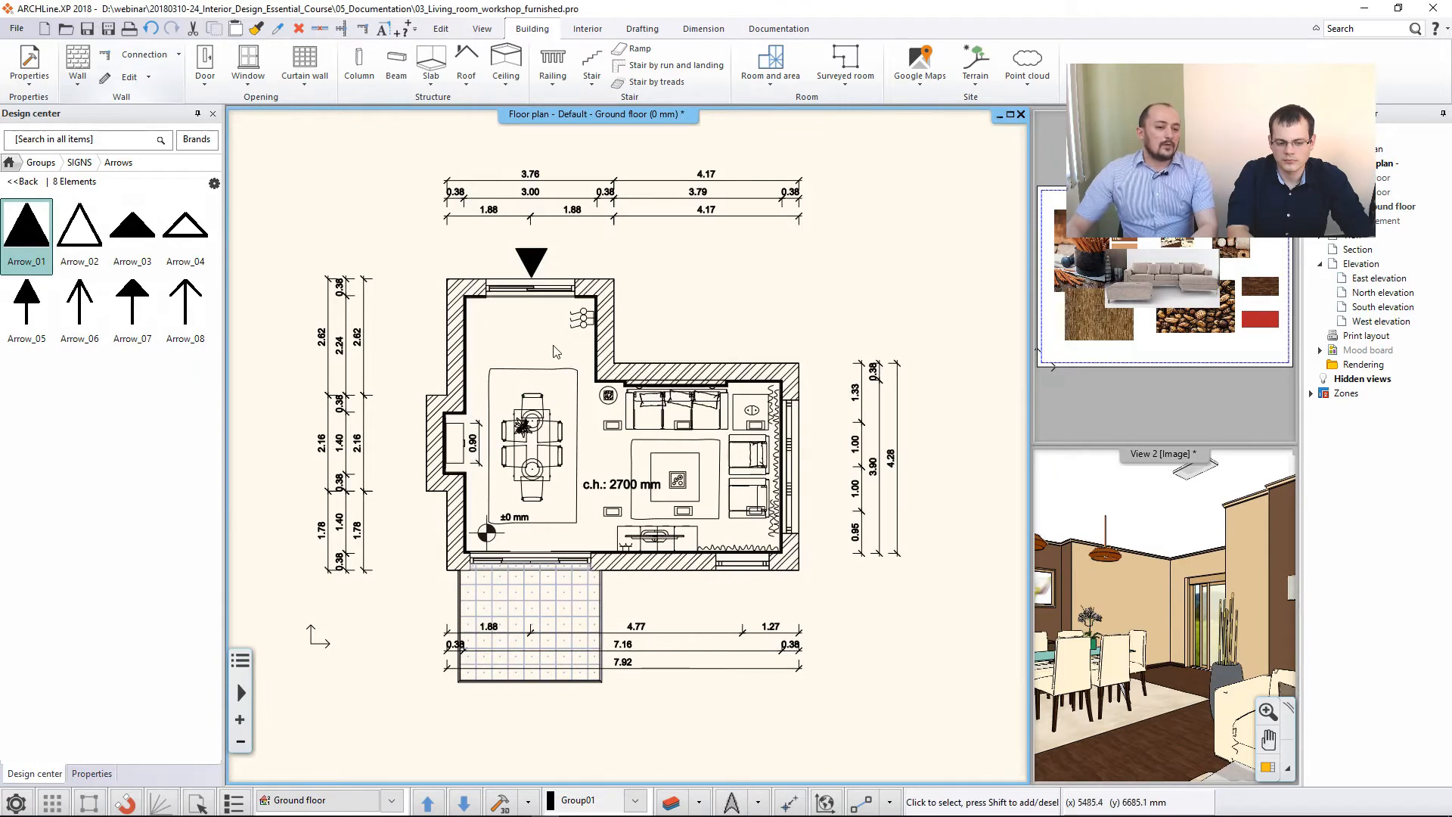
# - Inspect the layer assigned to the dining area's outer wall above the niche and the other layers available for it
pyautogui.scroll(3, 460, 323)
pyautogui.click(458, 329)
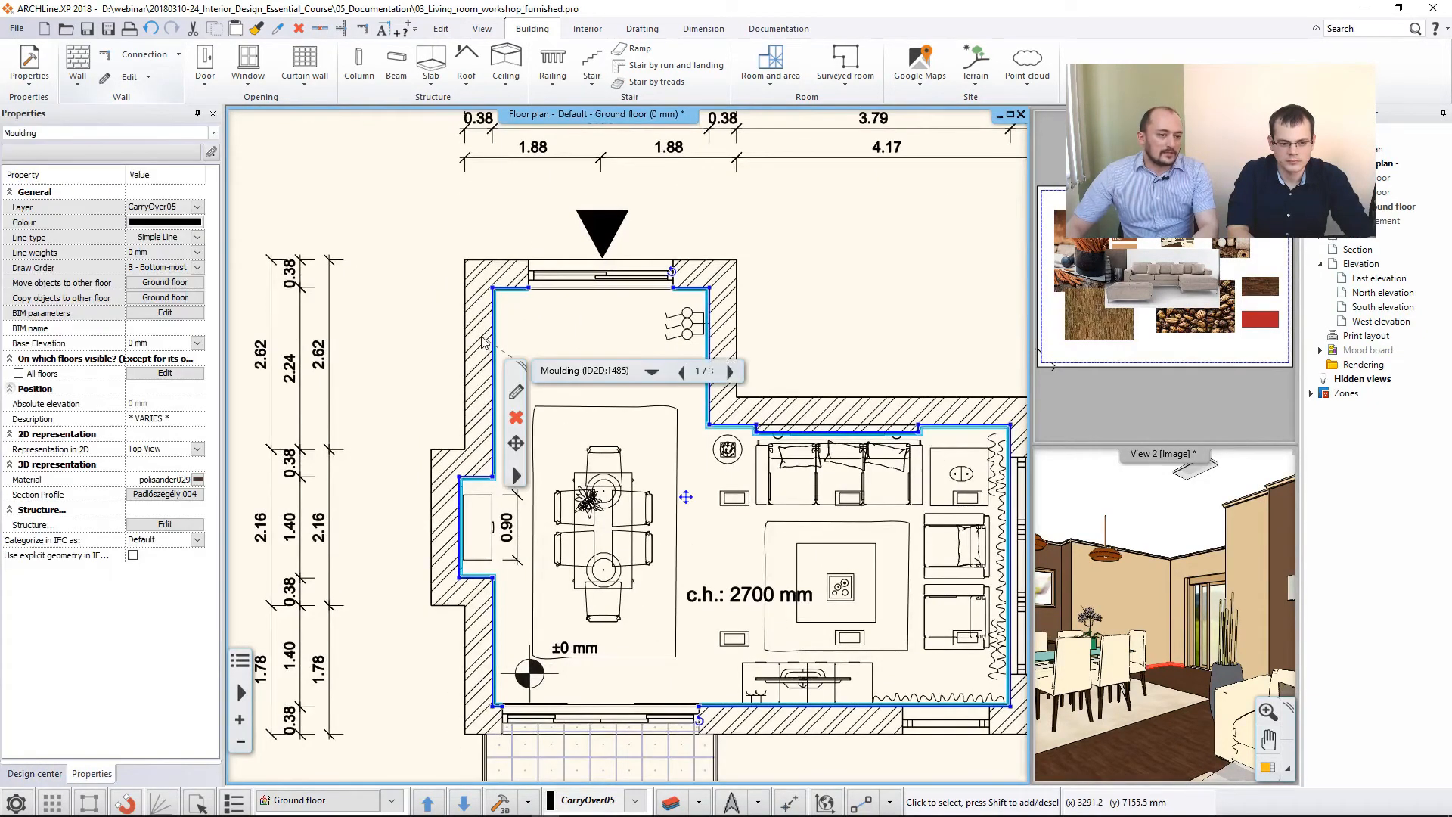
pyautogui.click(651, 371)
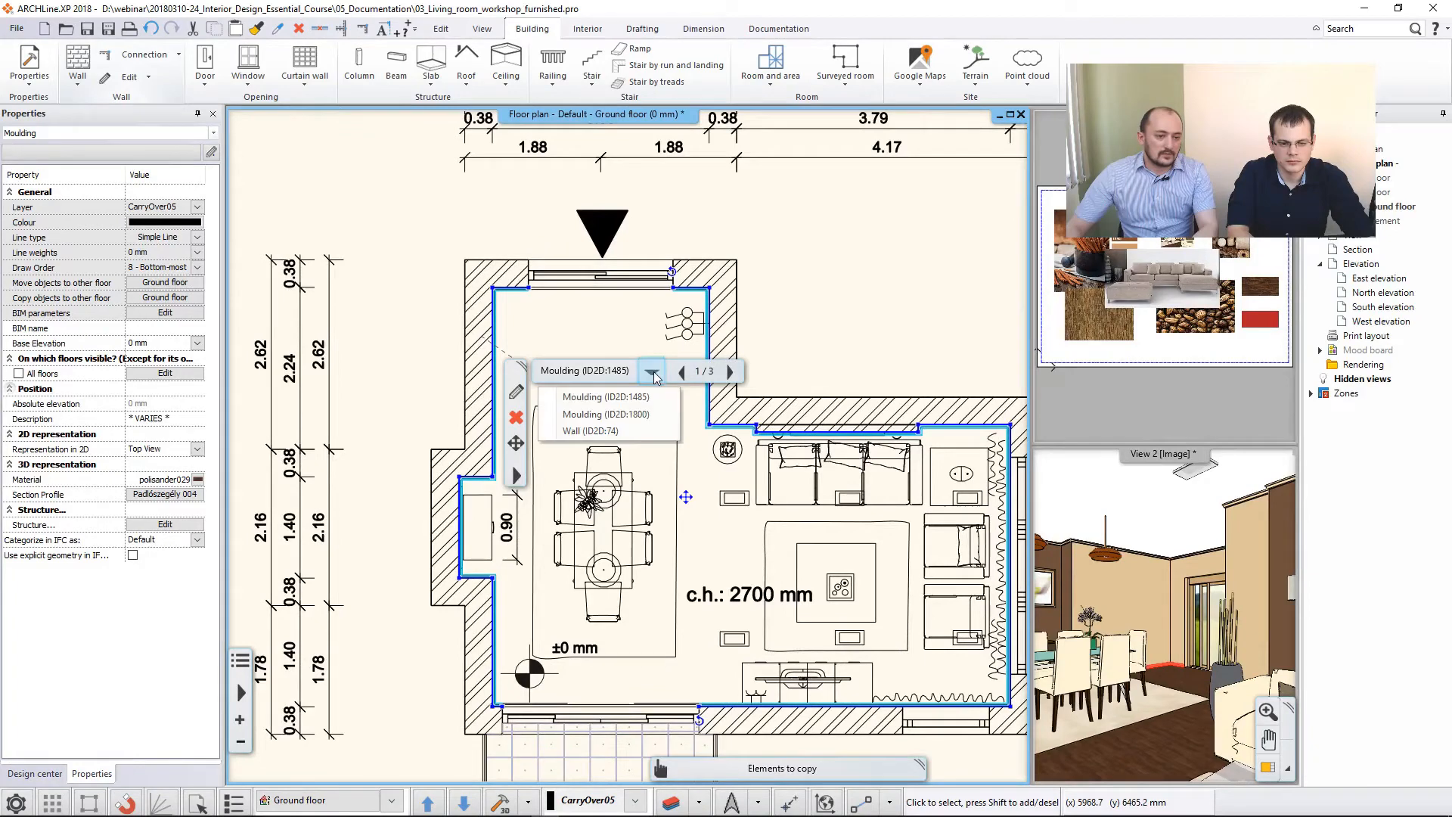
pyautogui.click(605, 431)
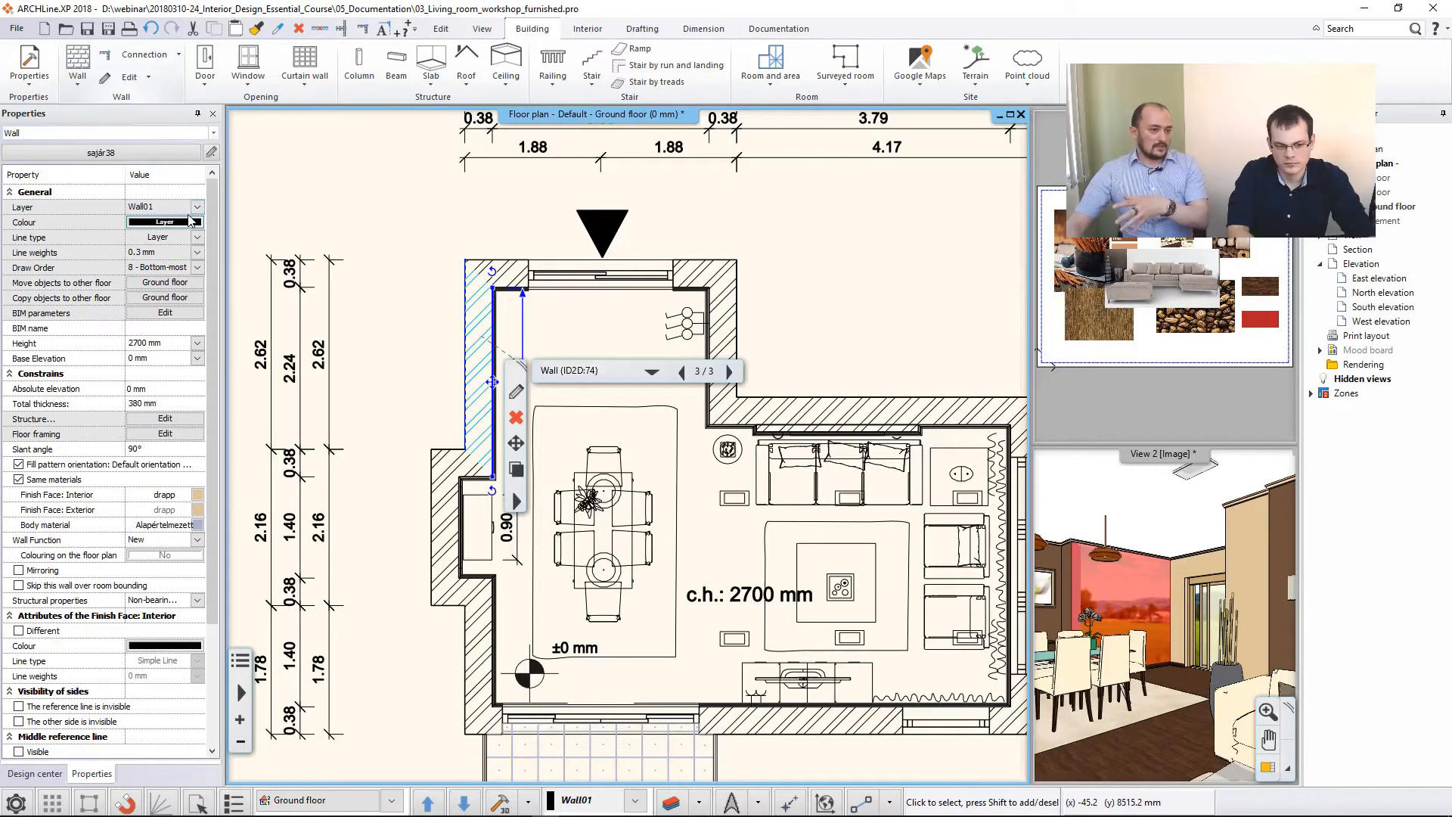
pyautogui.click(197, 209)
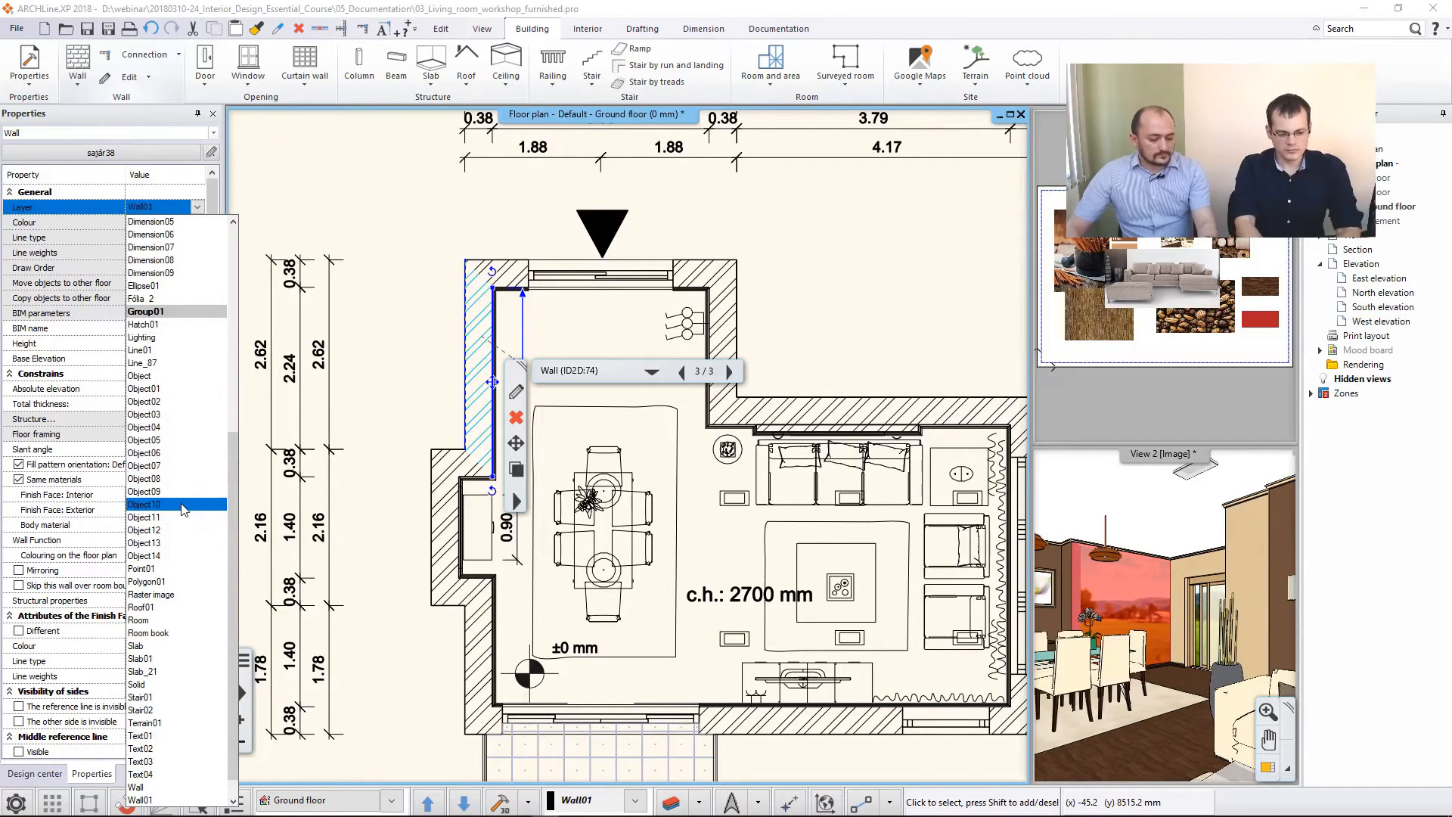
pyautogui.click(292, 484)
pyautogui.press('Escape')
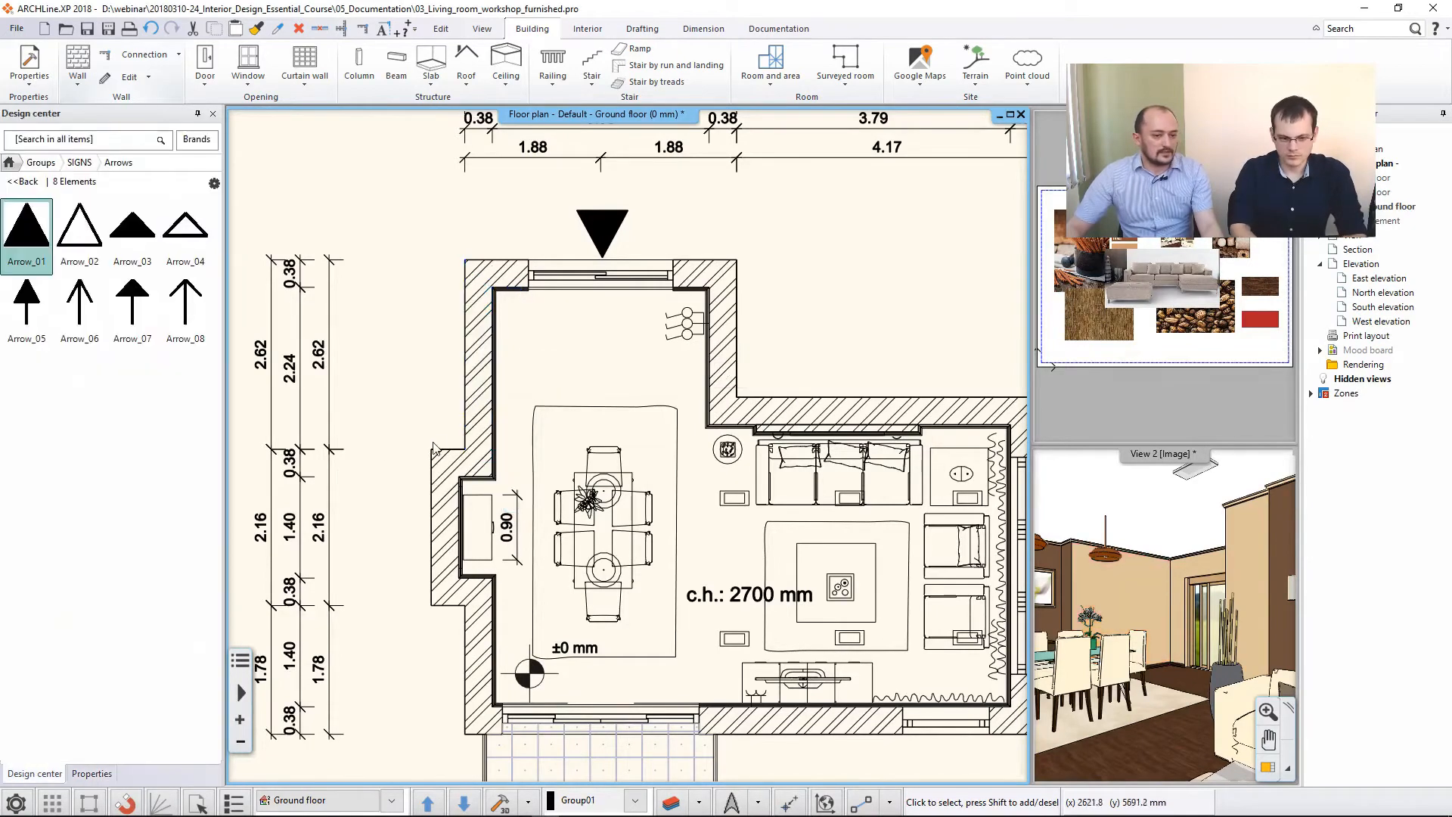
pyautogui.scroll(-3, 460, 428)
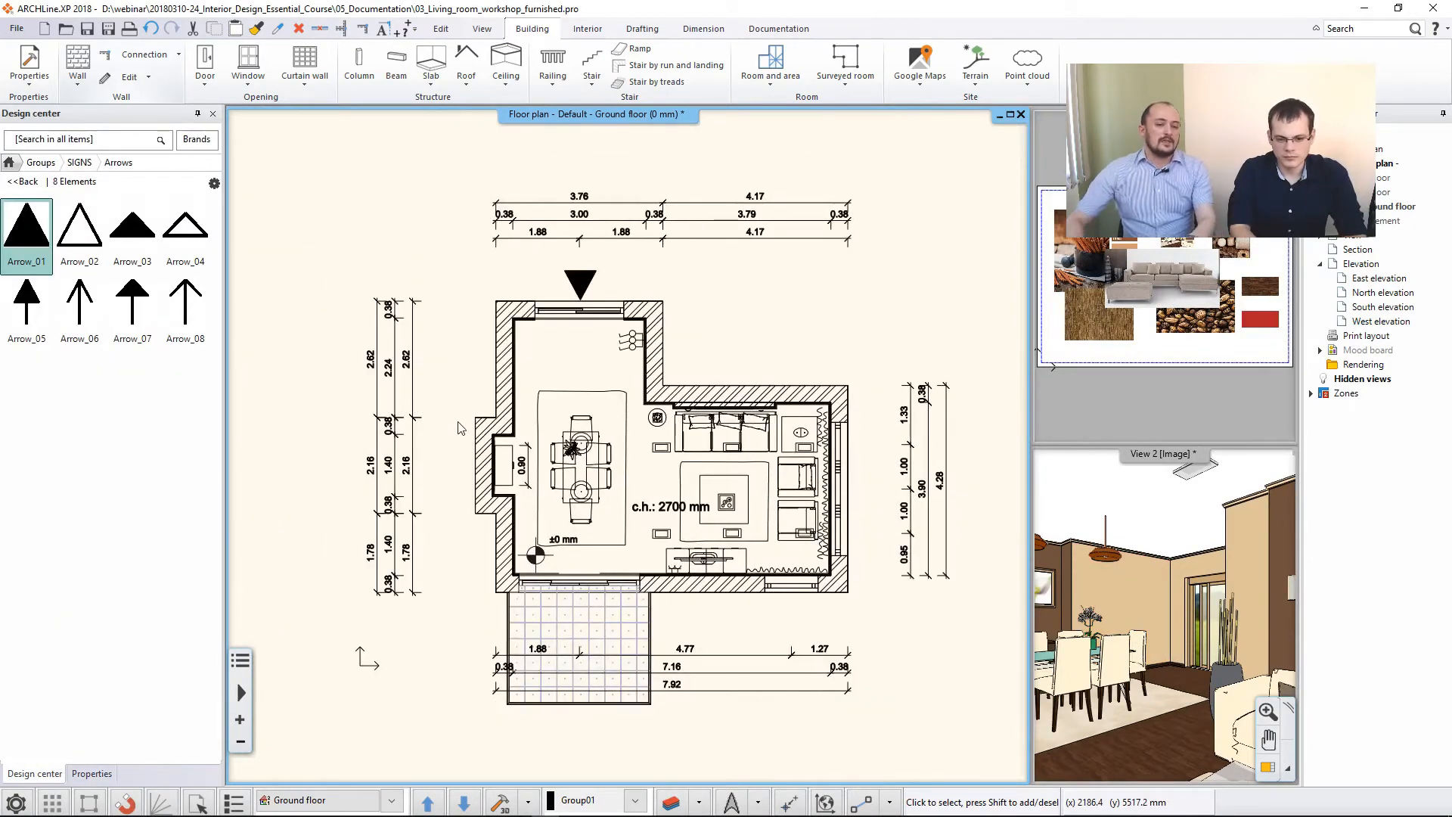
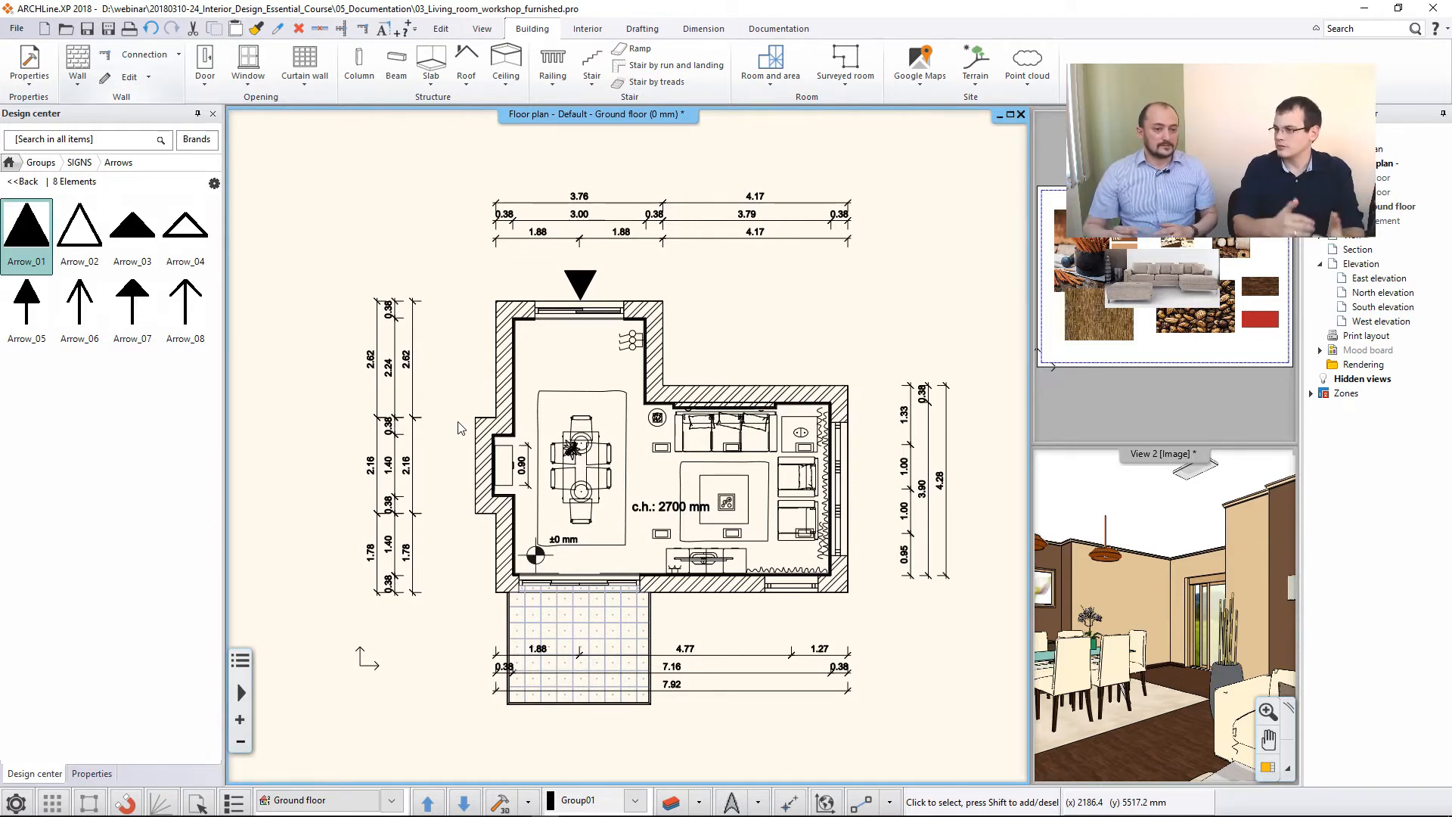
# - Review the project's layers in the layer manager, filtered to the used layers only
pyautogui.click(671, 804)
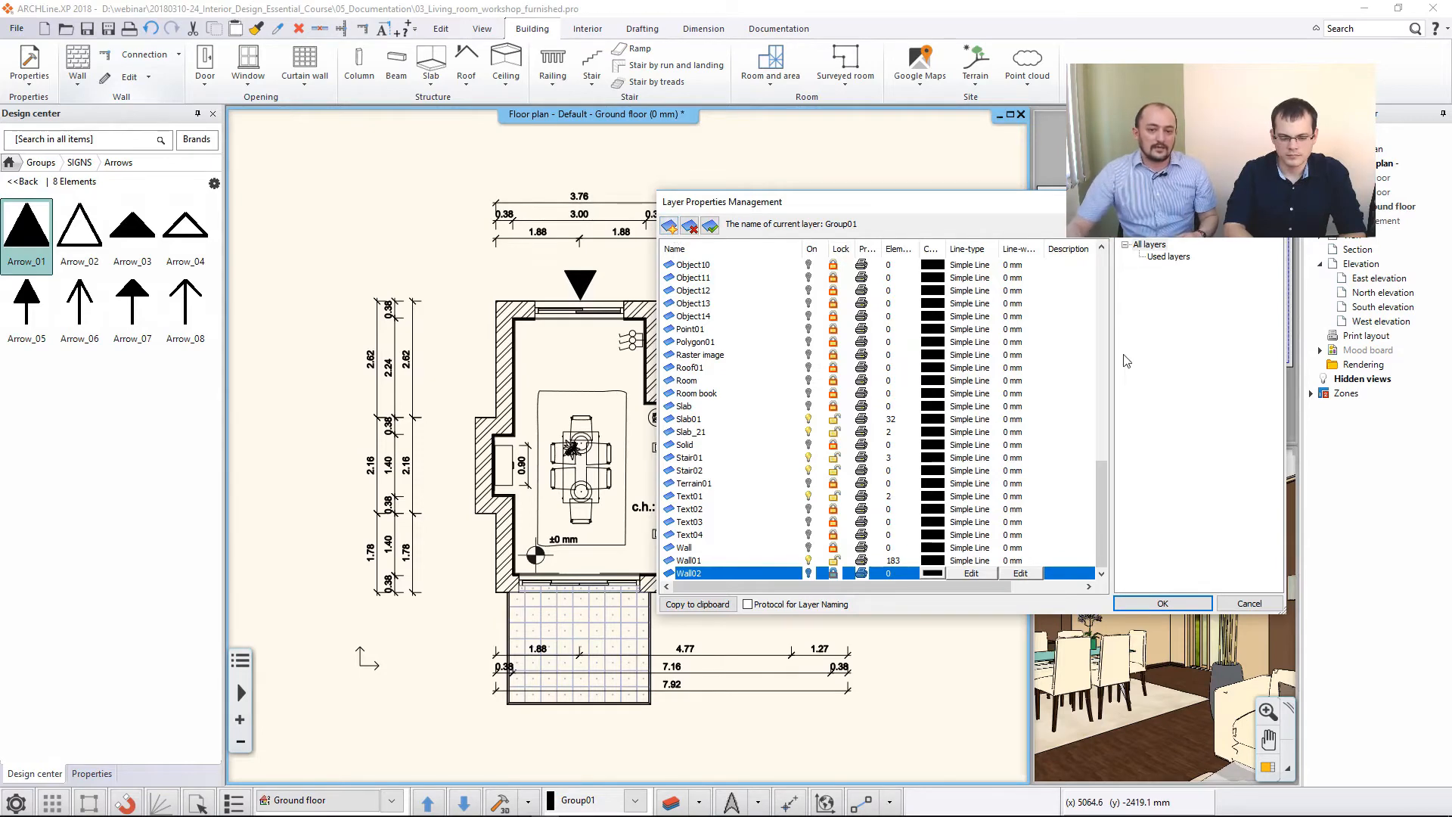
pyautogui.click(1168, 257)
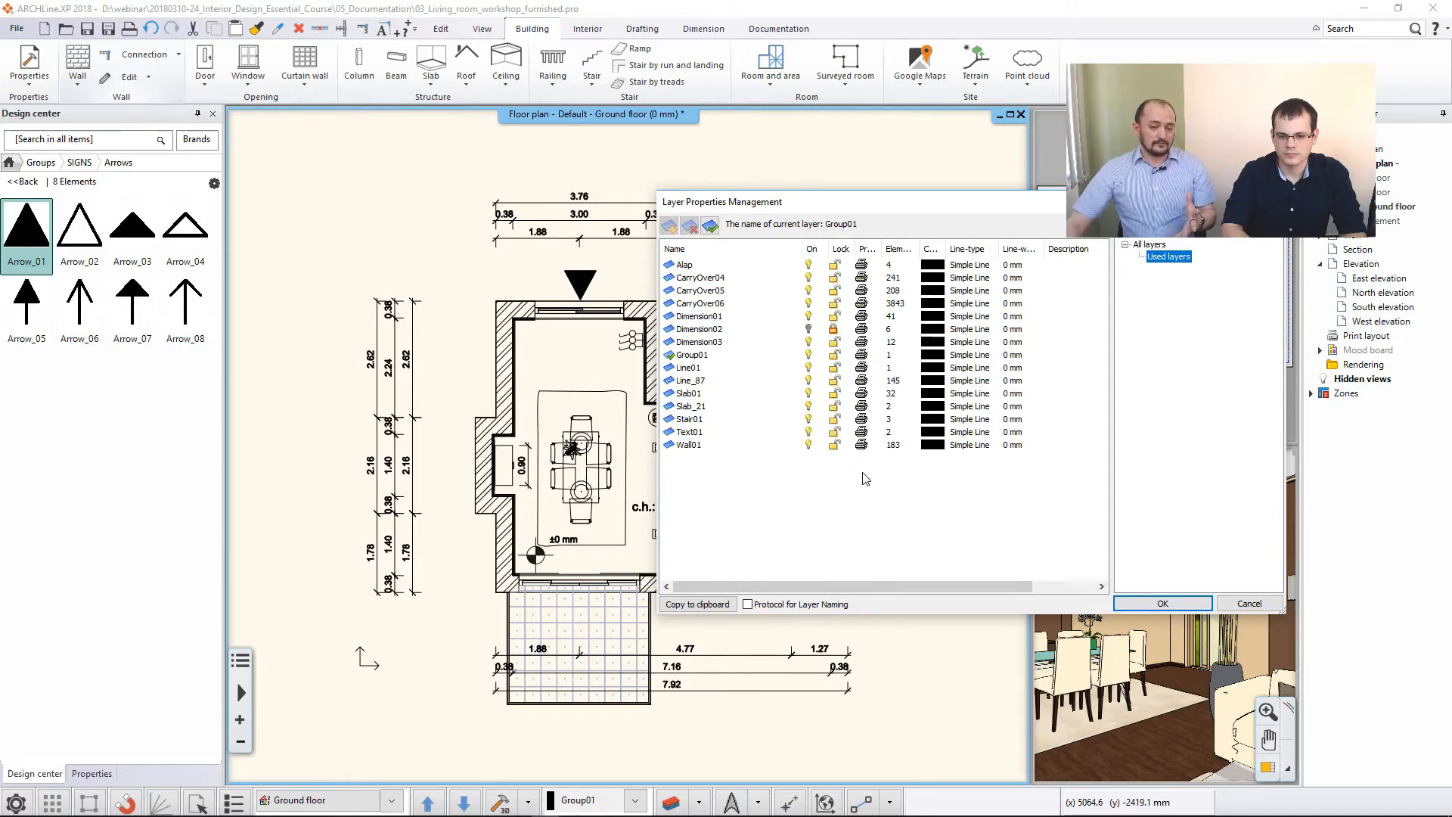
pyautogui.click(1163, 603)
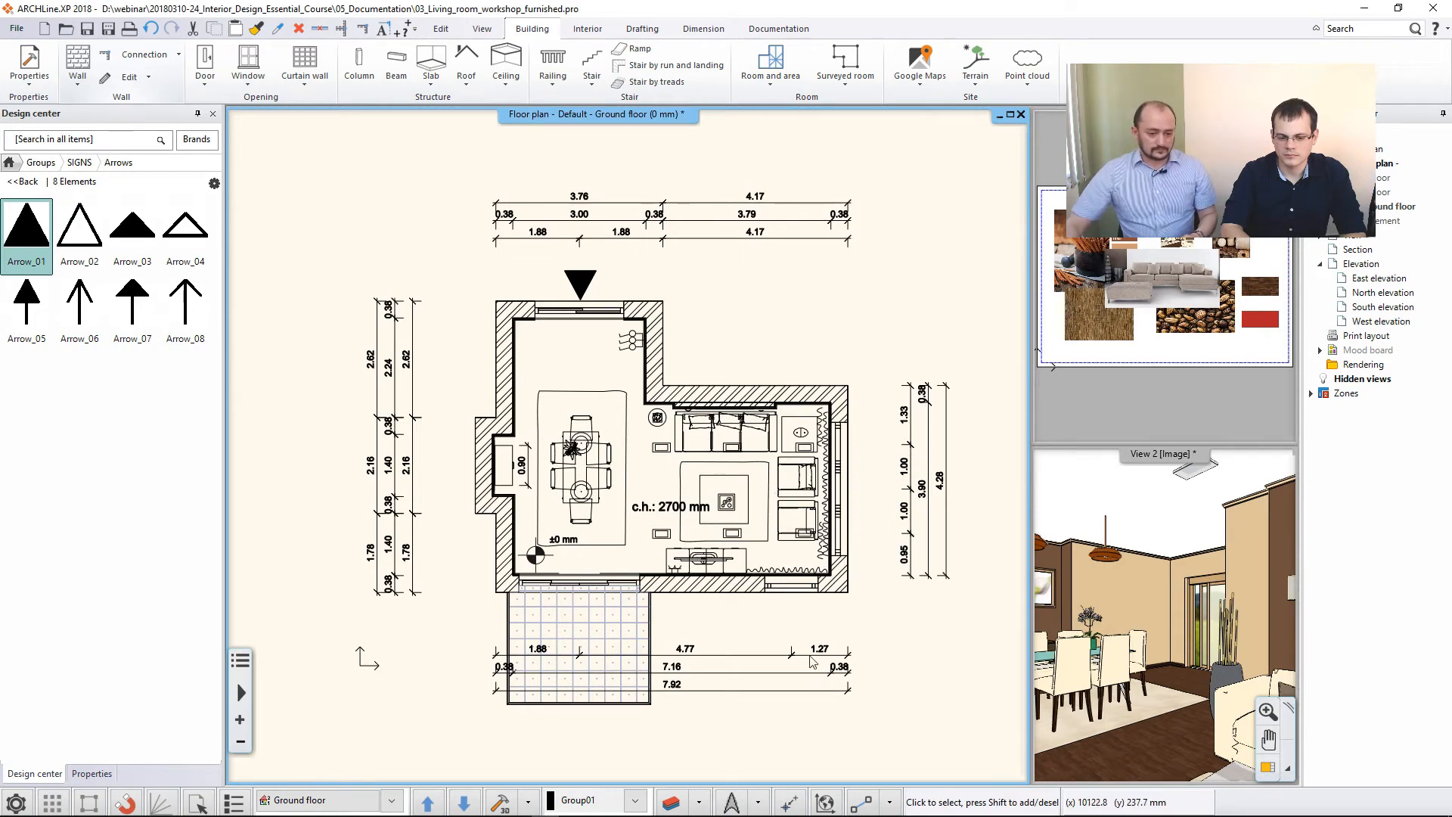
# - Walk through the used layers one at a time with Layer Walk to examine which plan elements each contains
pyautogui.click(699, 801)
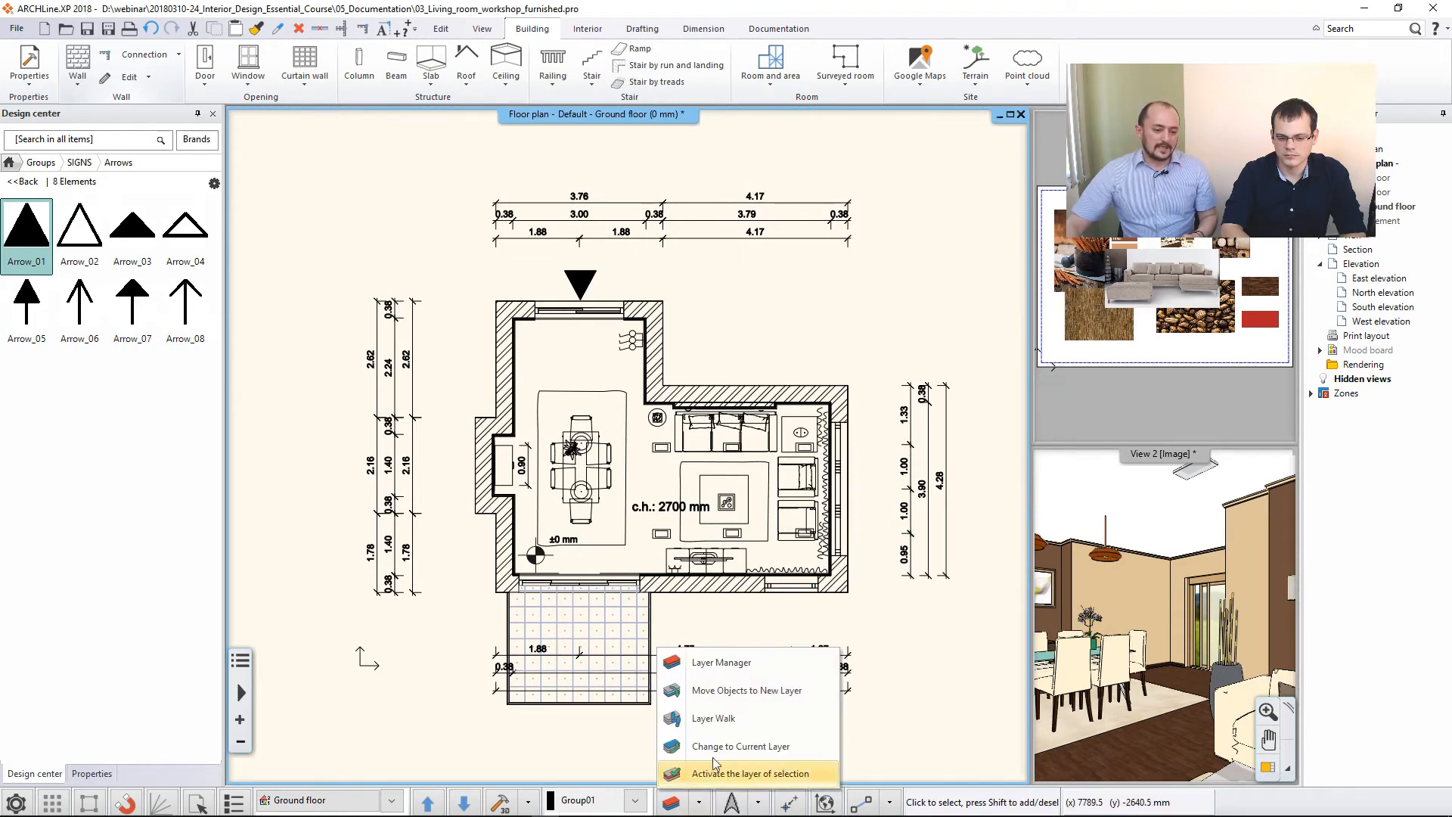
pyautogui.click(733, 719)
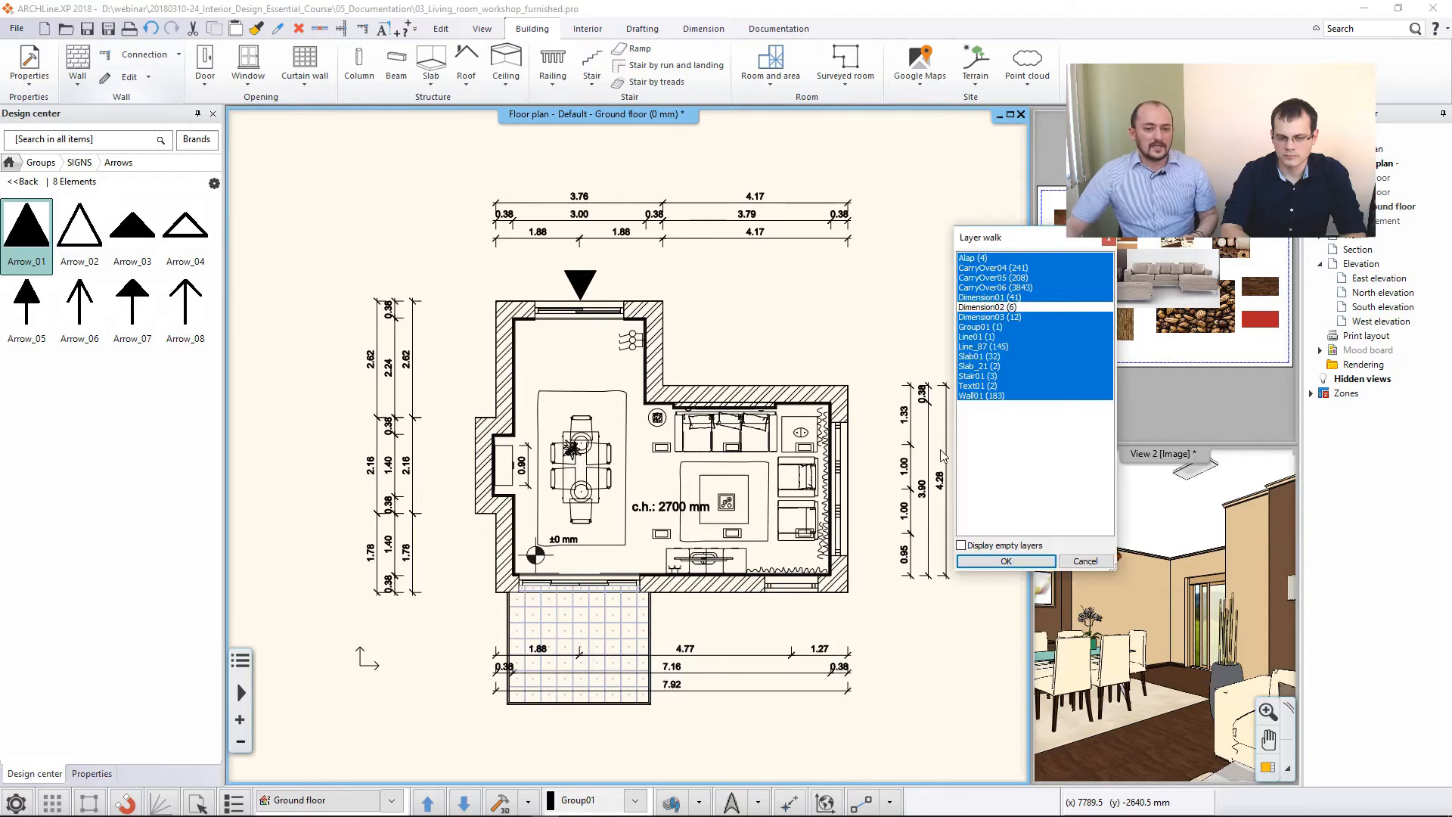
pyautogui.click(996, 270)
pyautogui.click(995, 279)
pyautogui.click(995, 289)
pyautogui.click(994, 299)
pyautogui.click(995, 346)
pyautogui.click(990, 356)
pyautogui.click(990, 366)
pyautogui.click(987, 386)
pyautogui.click(986, 395)
pyautogui.click(979, 376)
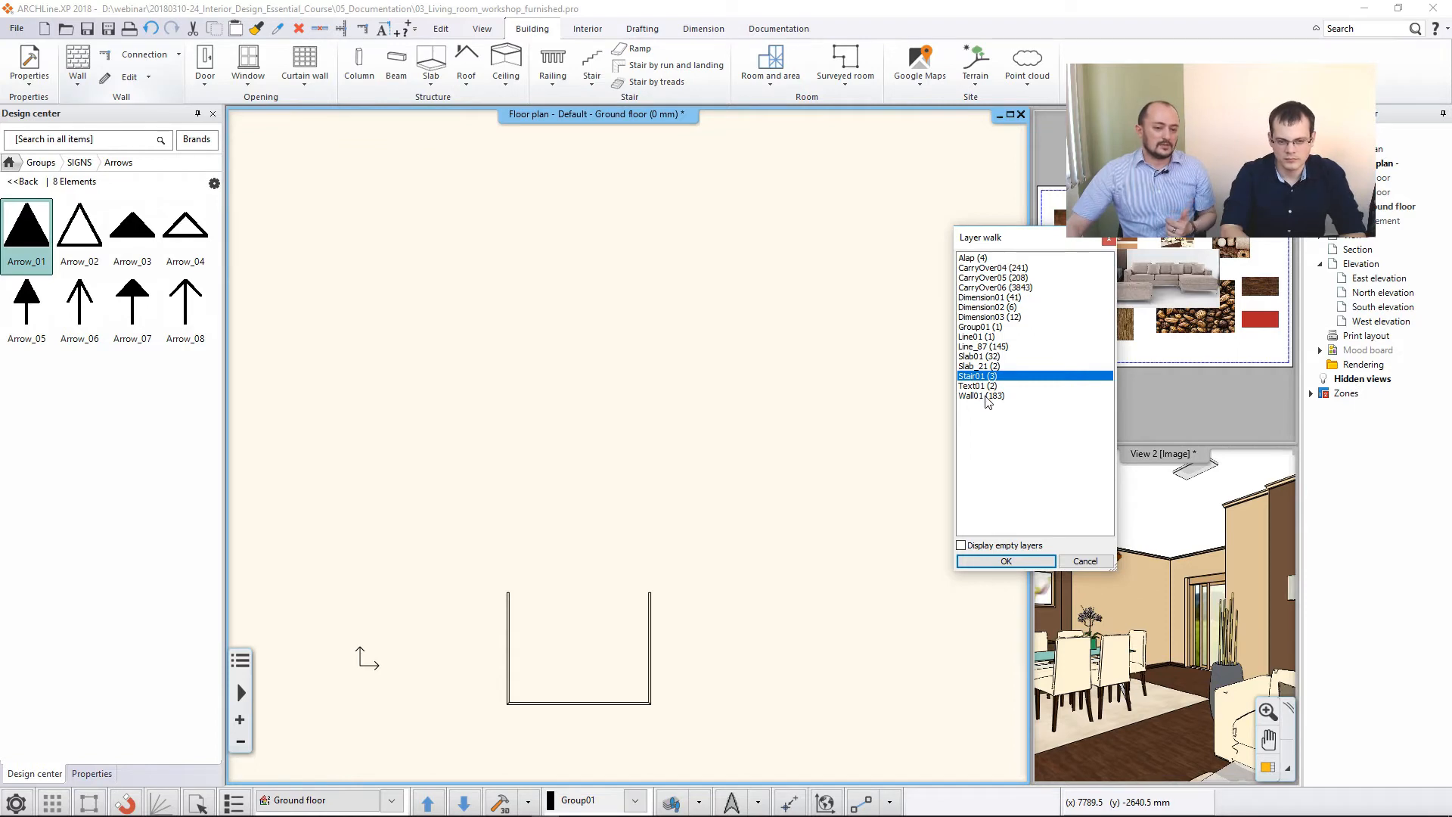
# - Isolate layers Wall01, Slab_21, Slab01, Dimension01, Dimension02 and Dimension03 in the floor plan using Layer Walk
pyautogui.click(986, 396)
pyautogui.keyDown('ctrl'); pyautogui.click(981, 366); pyautogui.keyUp('ctrl')
pyautogui.keyDown('ctrl'); pyautogui.click(981, 357); pyautogui.keyUp('ctrl')
pyautogui.keyDown('ctrl'); pyautogui.click(1002, 318); pyautogui.keyUp('ctrl')
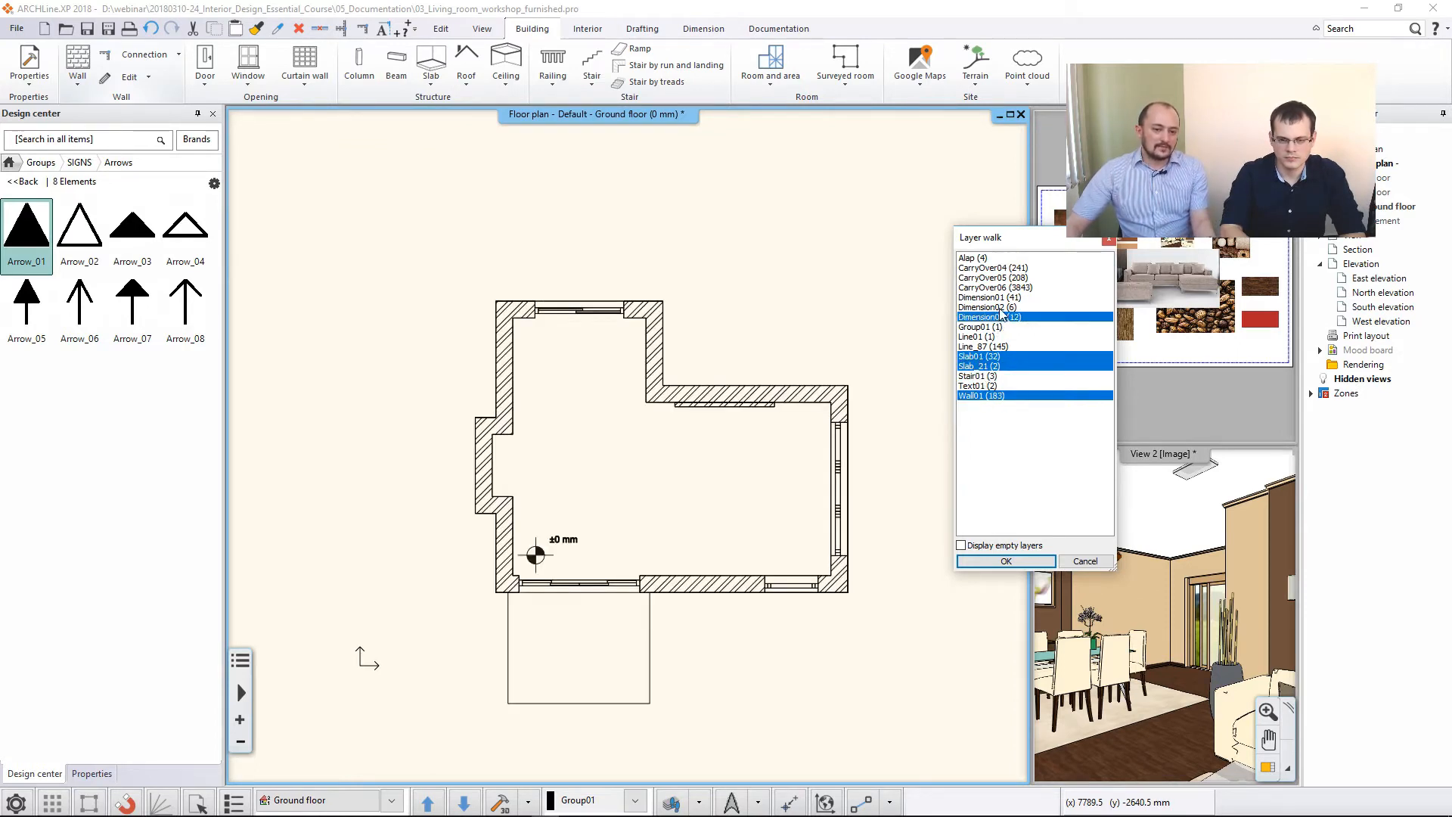
pyautogui.keyDown('ctrl'); pyautogui.click(1003, 308); pyautogui.keyUp('ctrl')
pyautogui.keyDown('ctrl'); pyautogui.click(1003, 298); pyautogui.keyUp('ctrl')
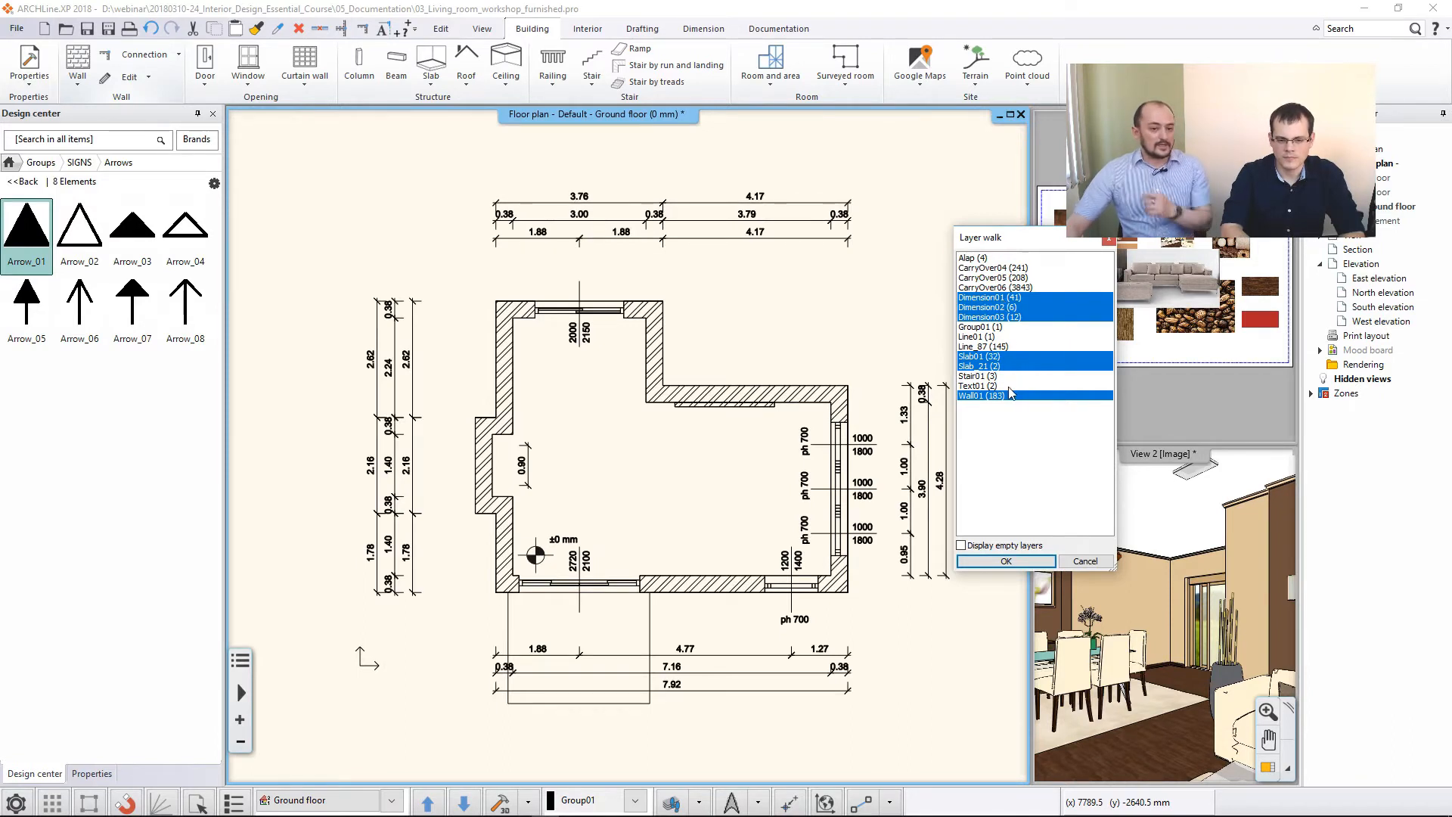
pyautogui.click(1034, 563)
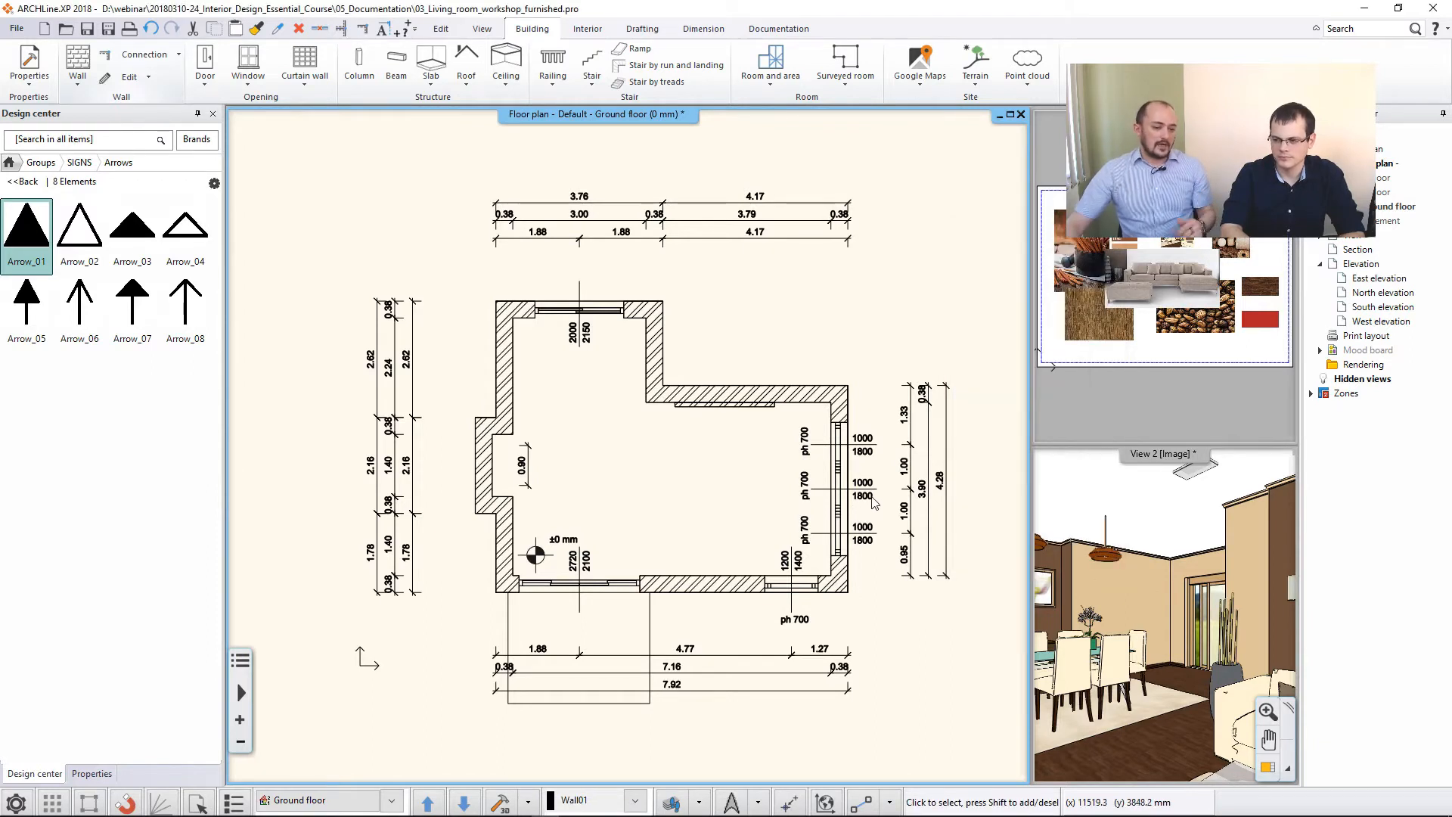
# - Switch on all the used layers, from Alap to Wall01, using Layer Walk
pyautogui.click(669, 804)
pyautogui.moveTo(982, 258); pyautogui.dragTo(973, 436)
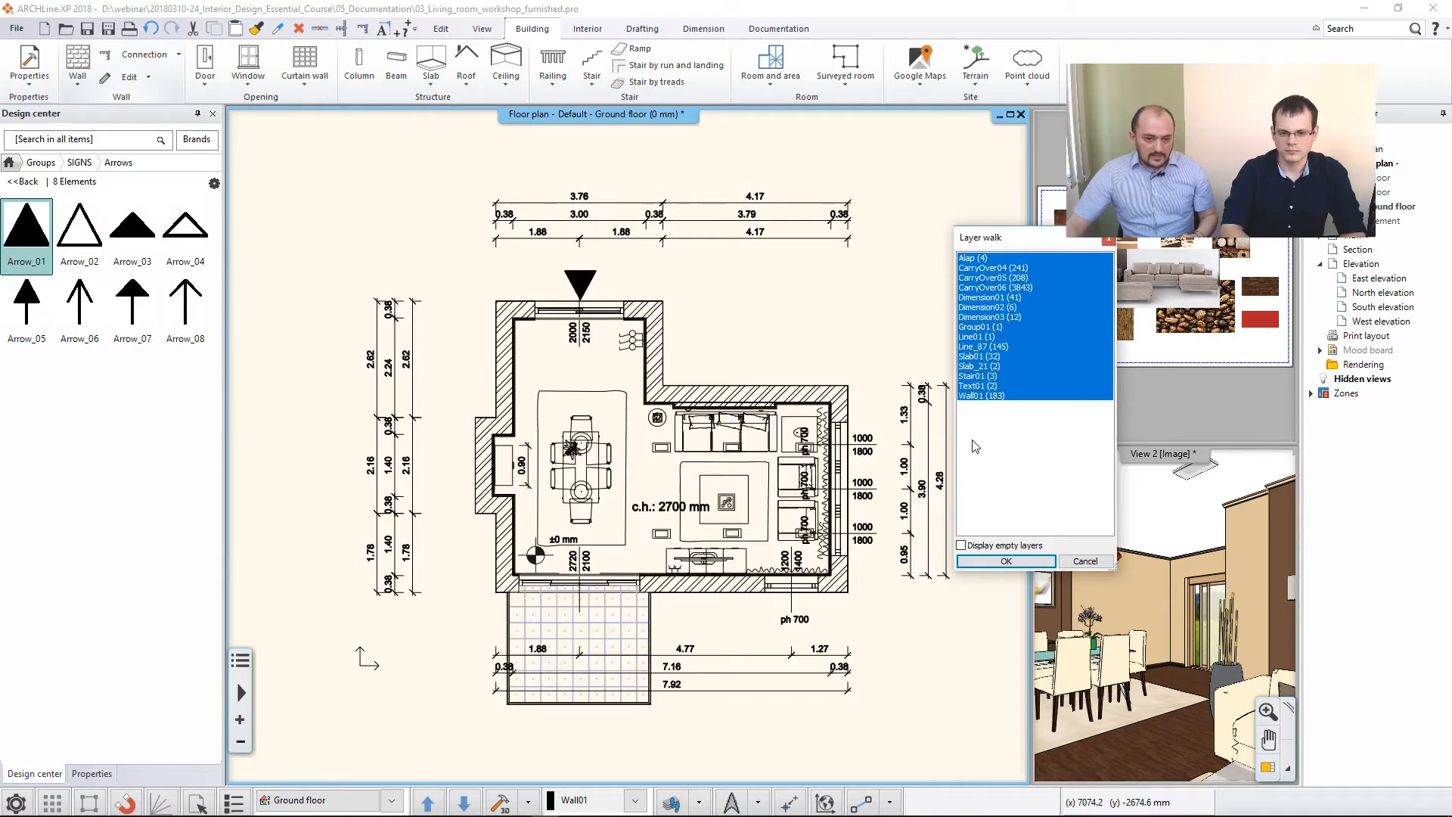
pyautogui.click(982, 560)
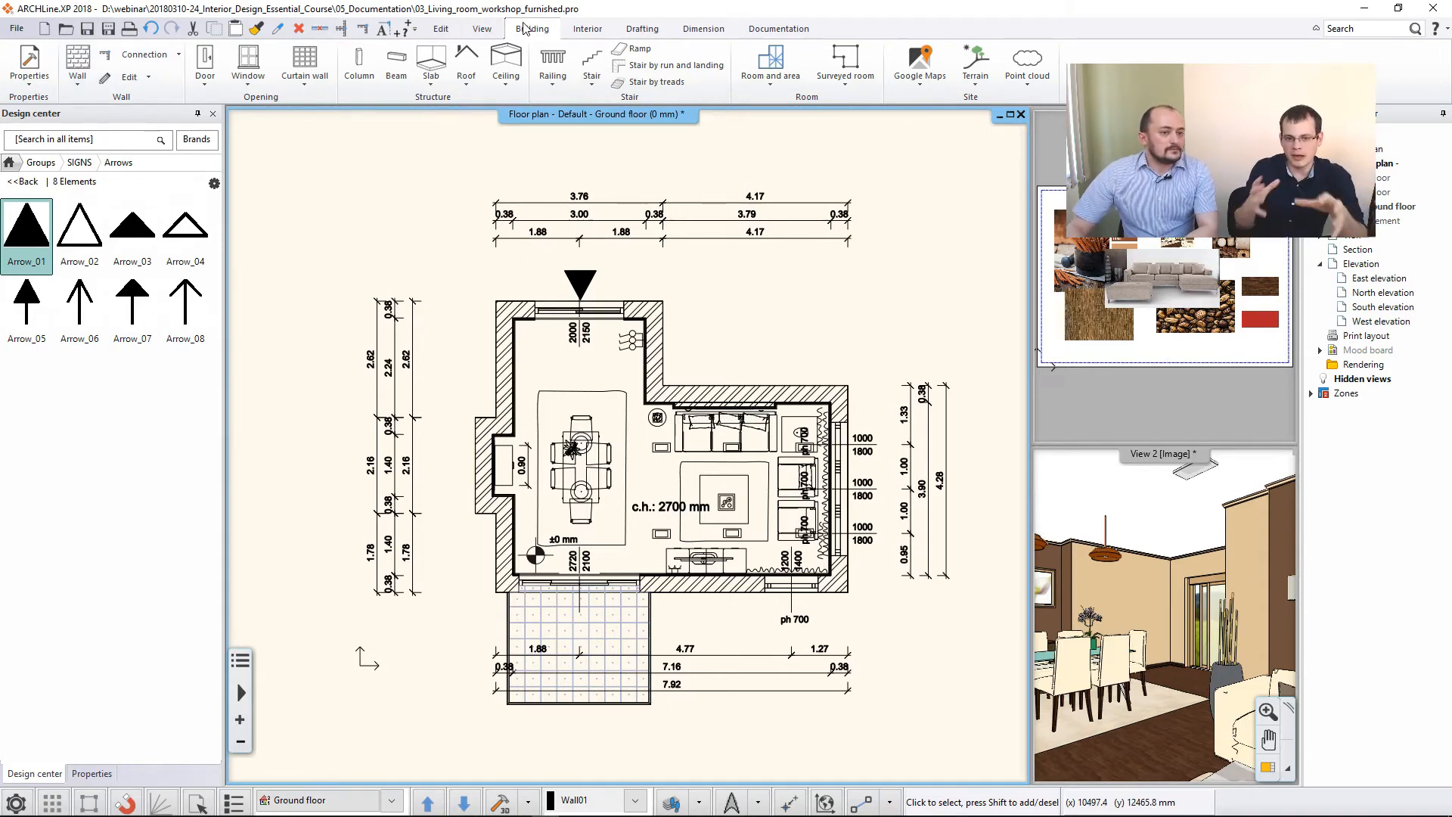
# - Create a room from the wall-bounded interior and place its room stamp above the dining table
pyautogui.click(779, 69)
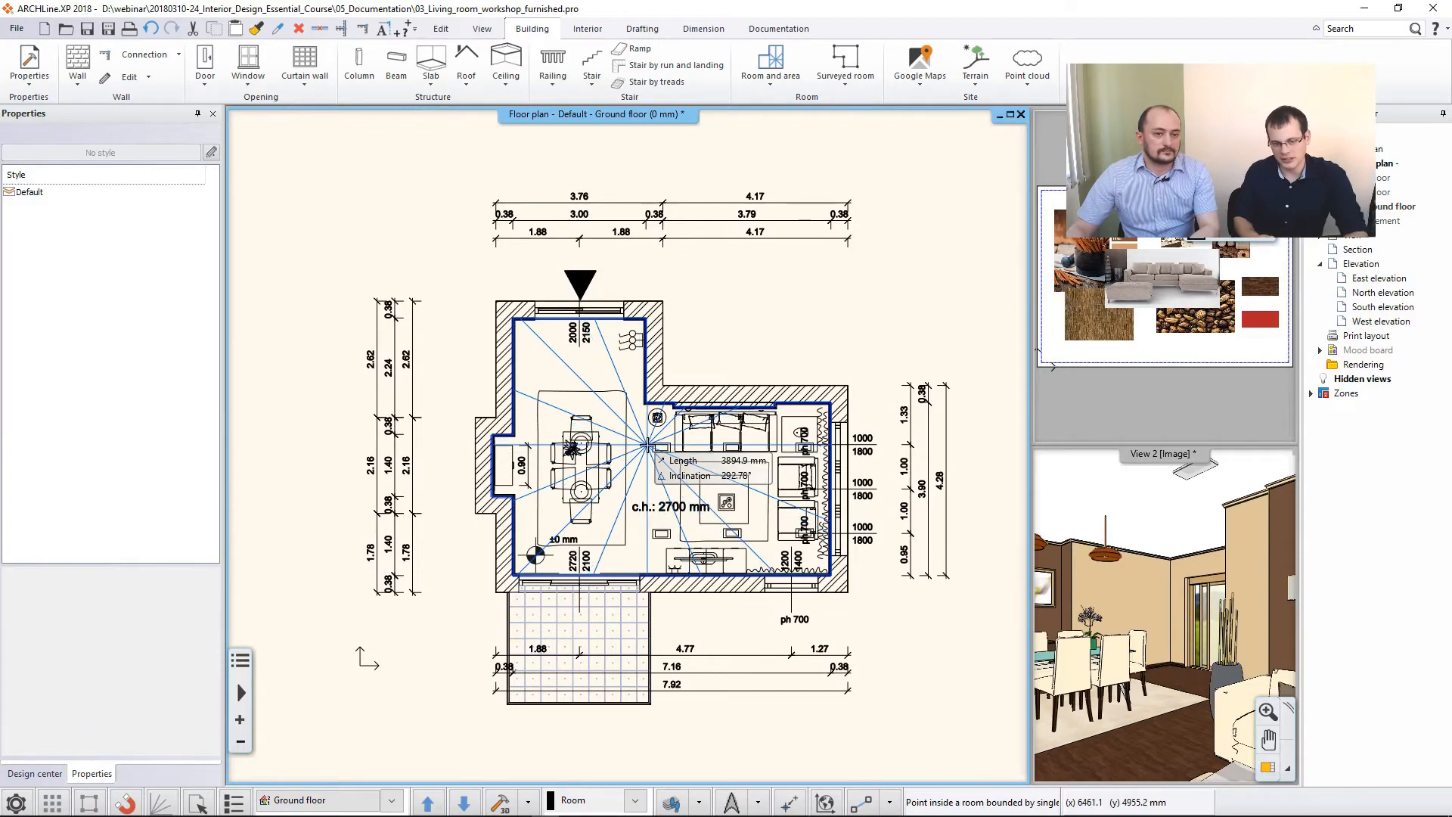
pyautogui.click(575, 378)
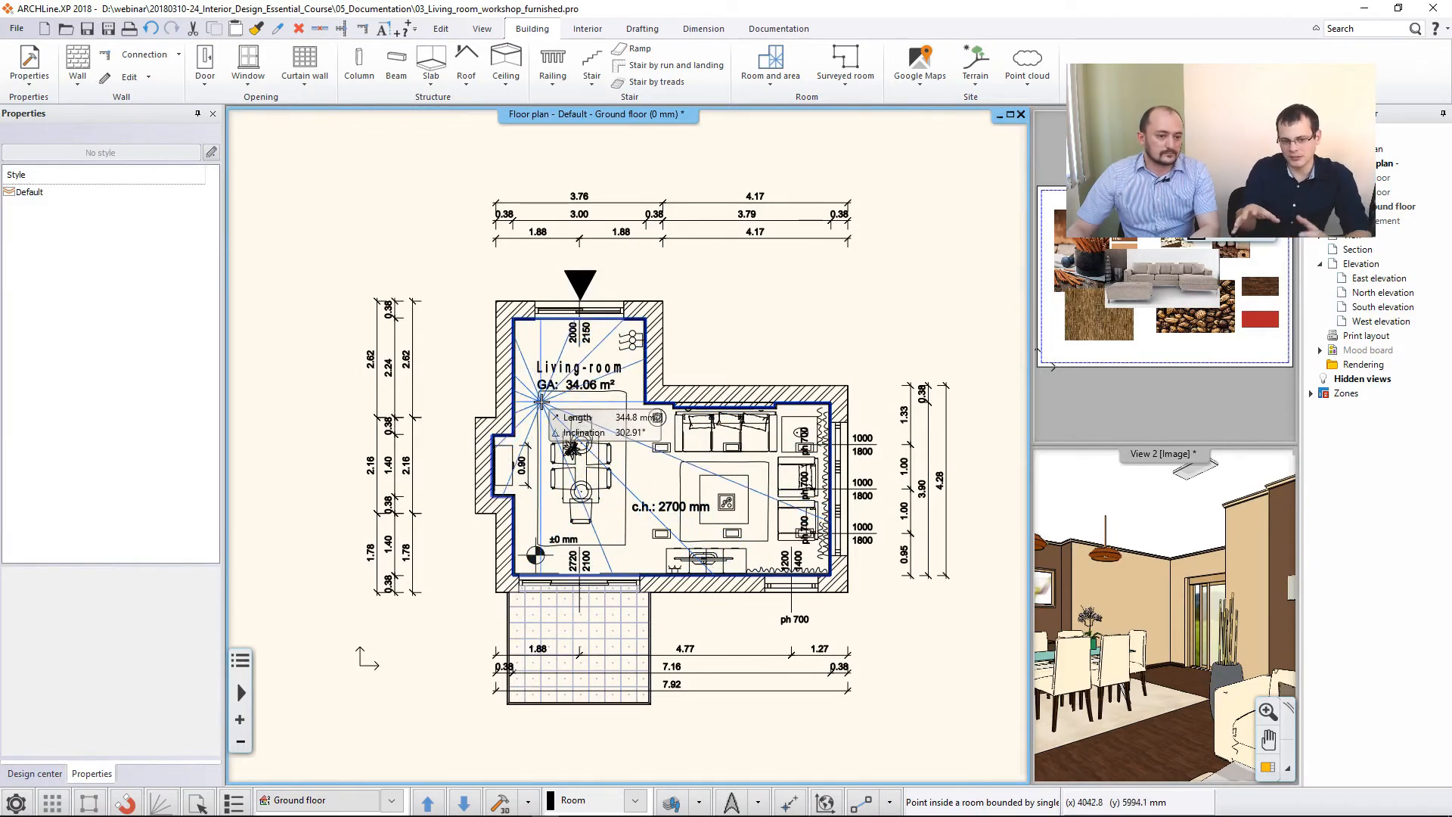
pyautogui.press('Escape')
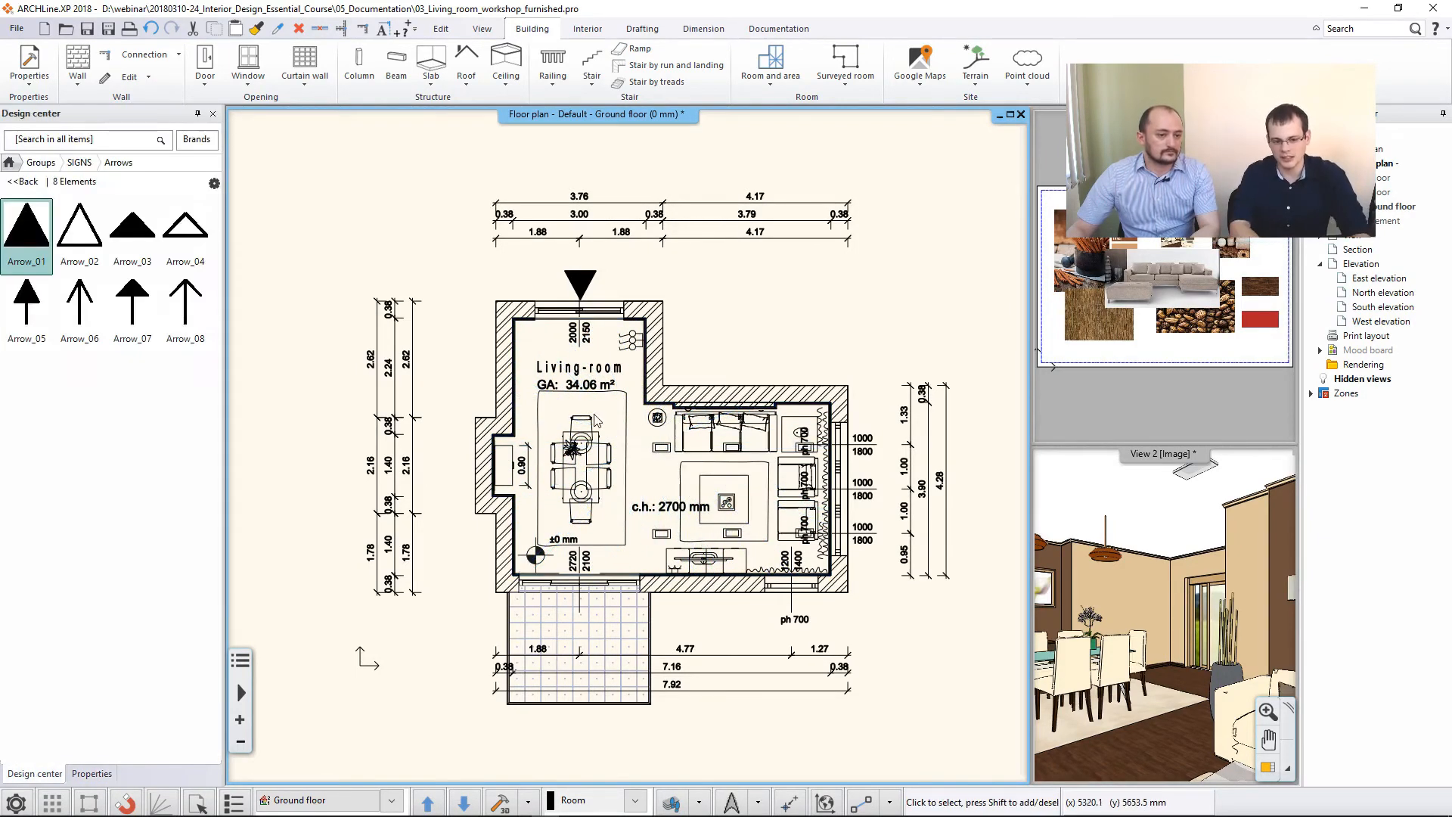
# - Change the room name in the interior's room stamp to "Living-room + kitchen"
pyautogui.click(579, 376)
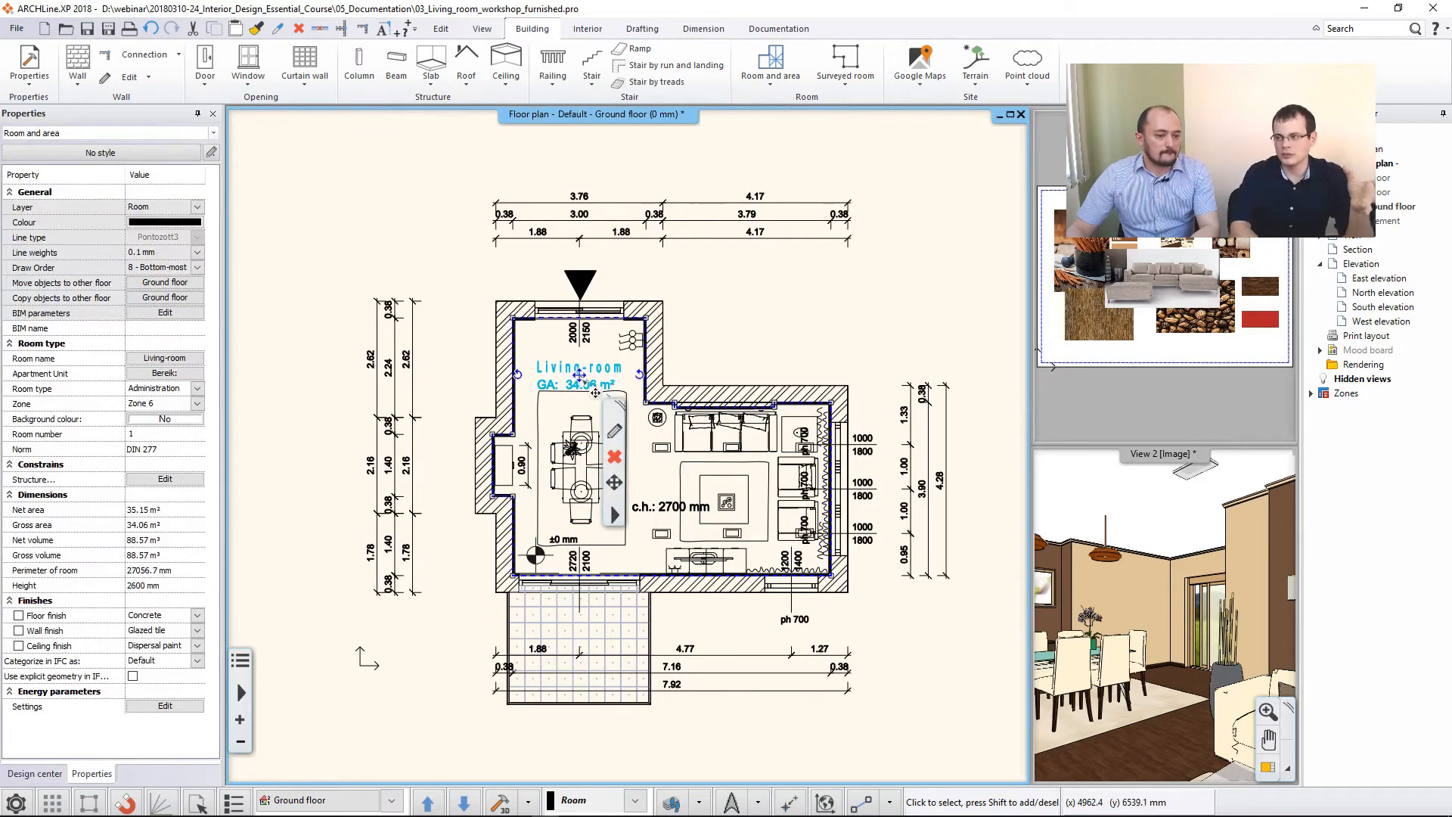
pyautogui.click(613, 435)
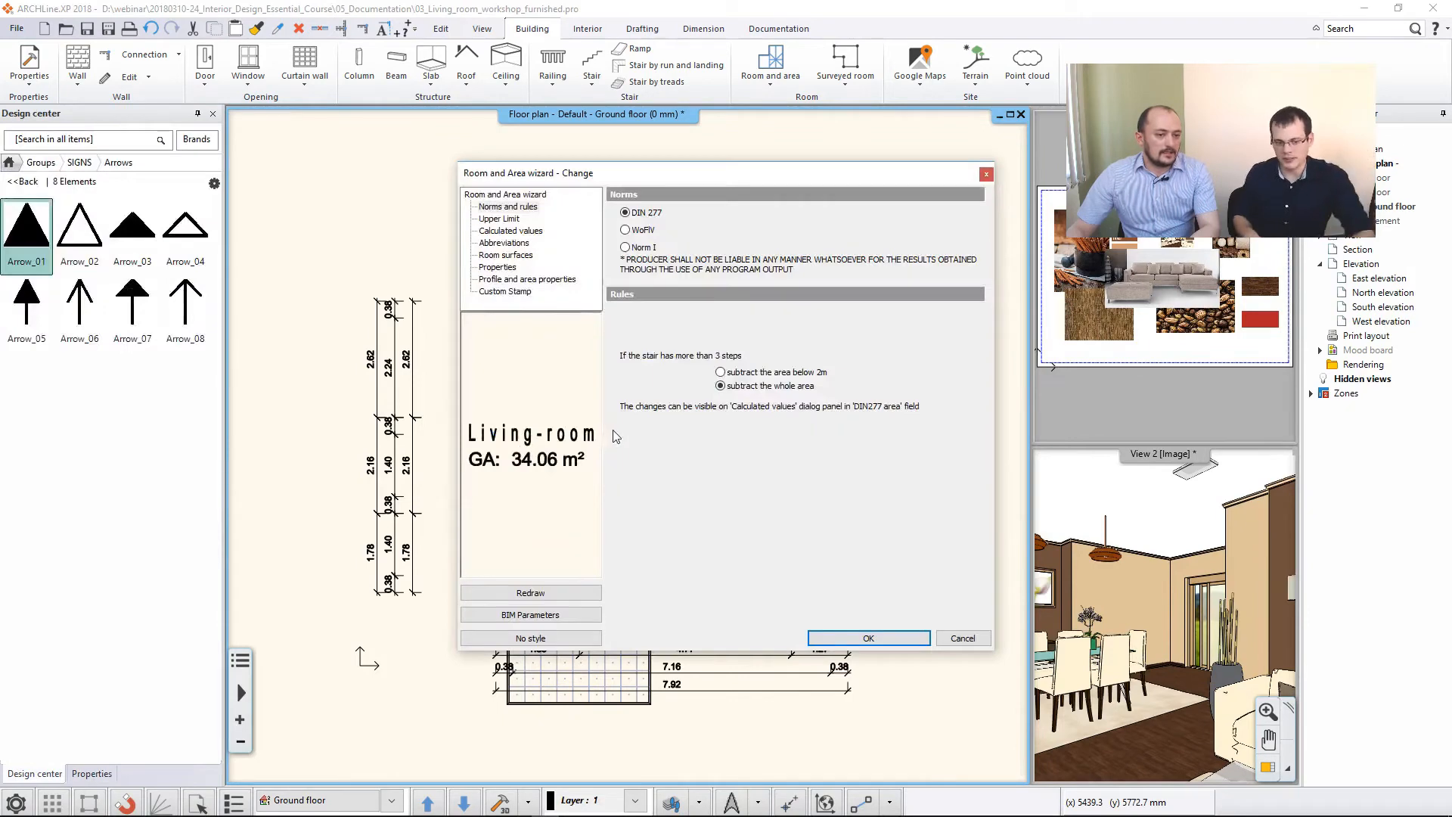
pyautogui.click(520, 231)
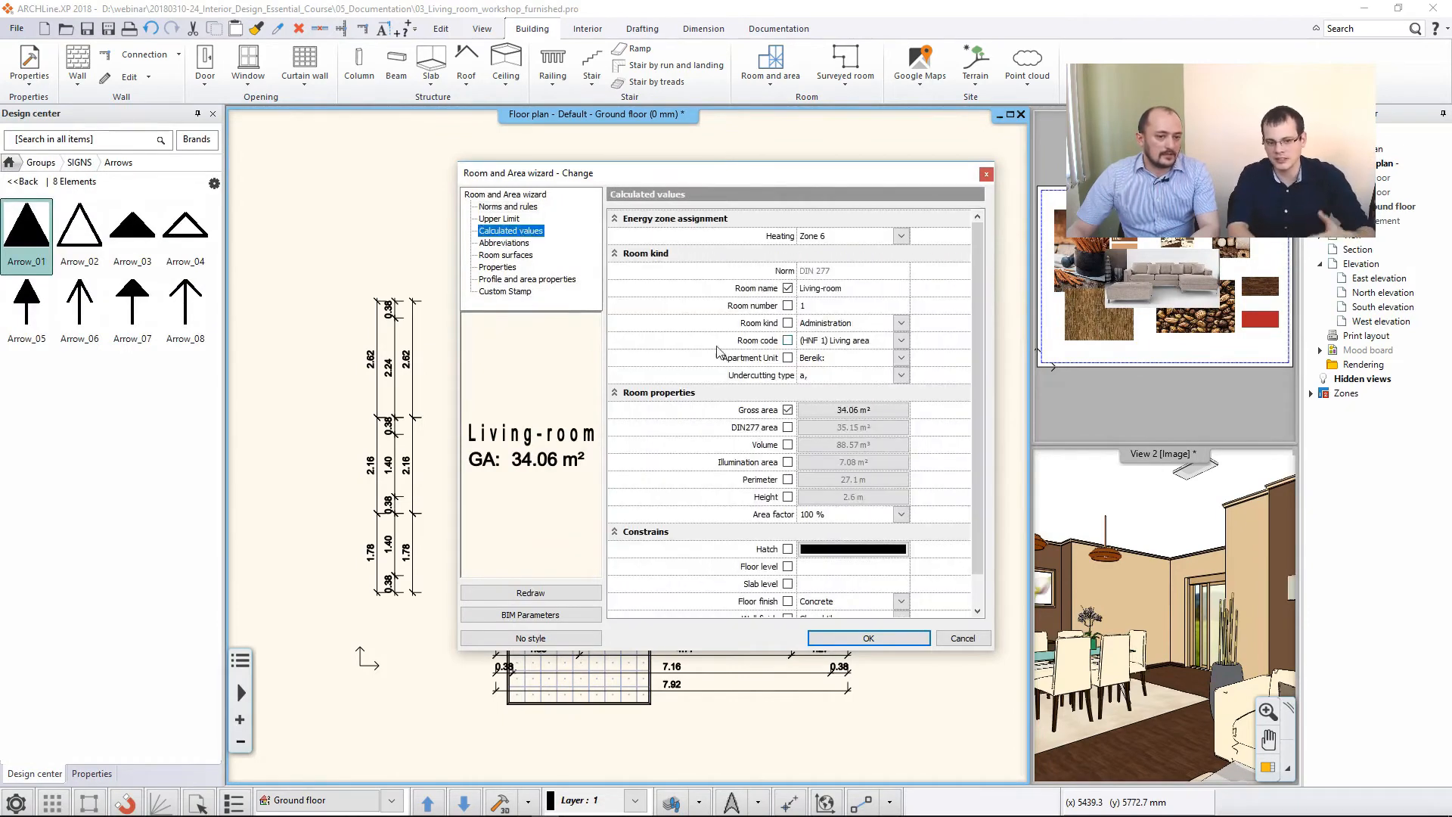
pyautogui.click(859, 288)
pyautogui.click(859, 288)
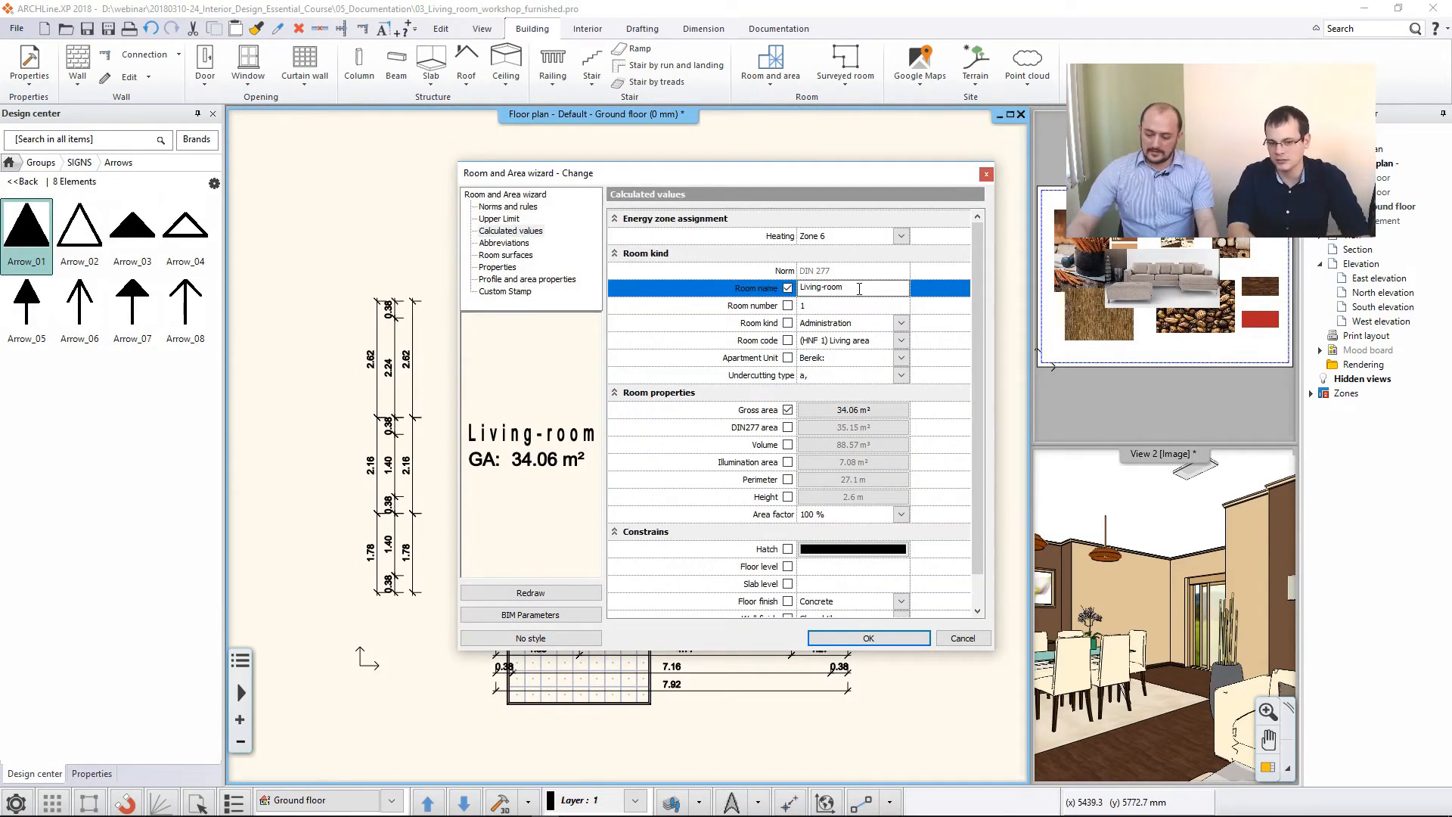
pyautogui.write('+ kitchen')
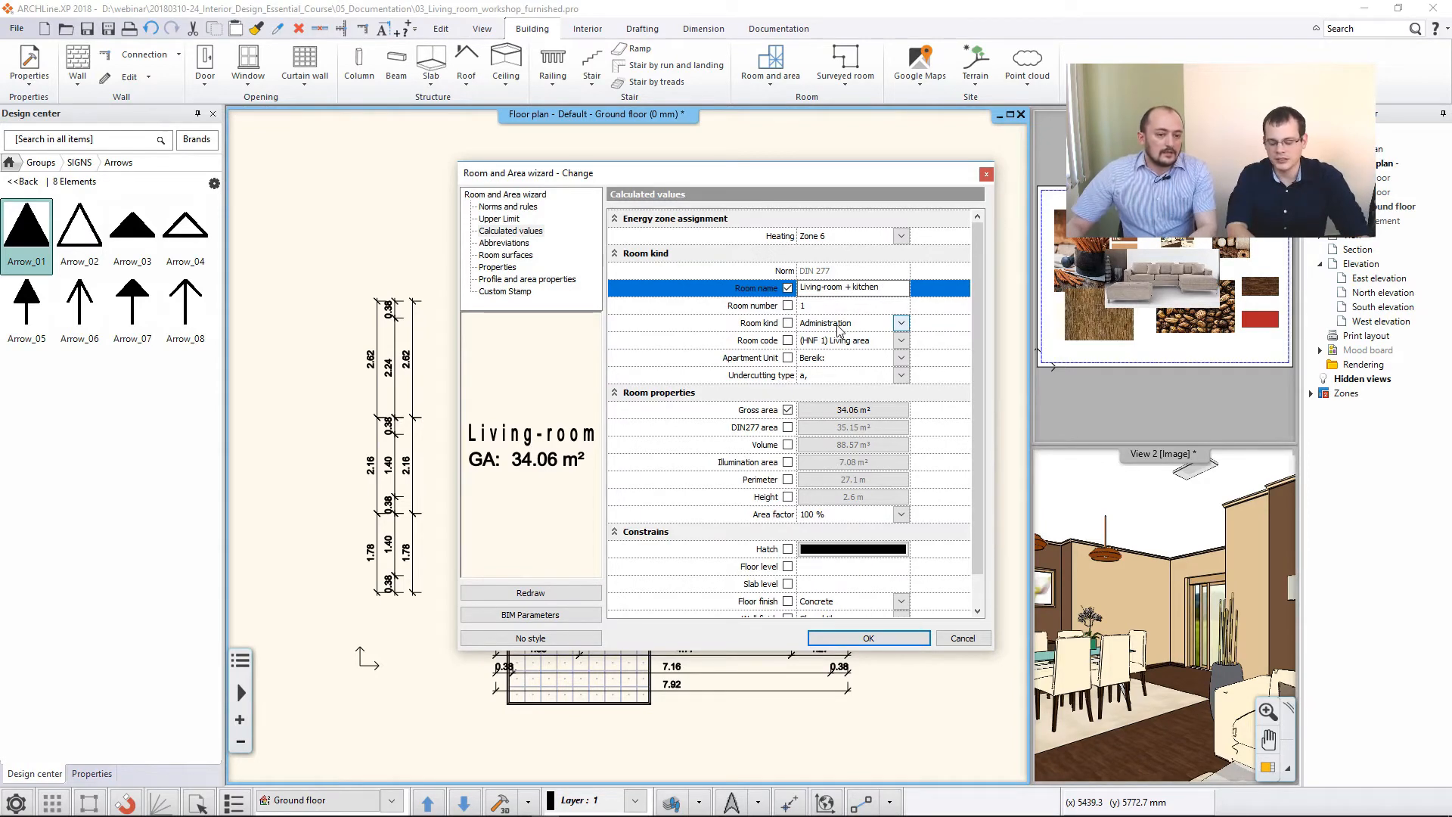
# - Include the floor finish in the room stamp, set it to Parquet, and refresh the stamp preview before applying
pyautogui.scroll(-2, 765, 484)
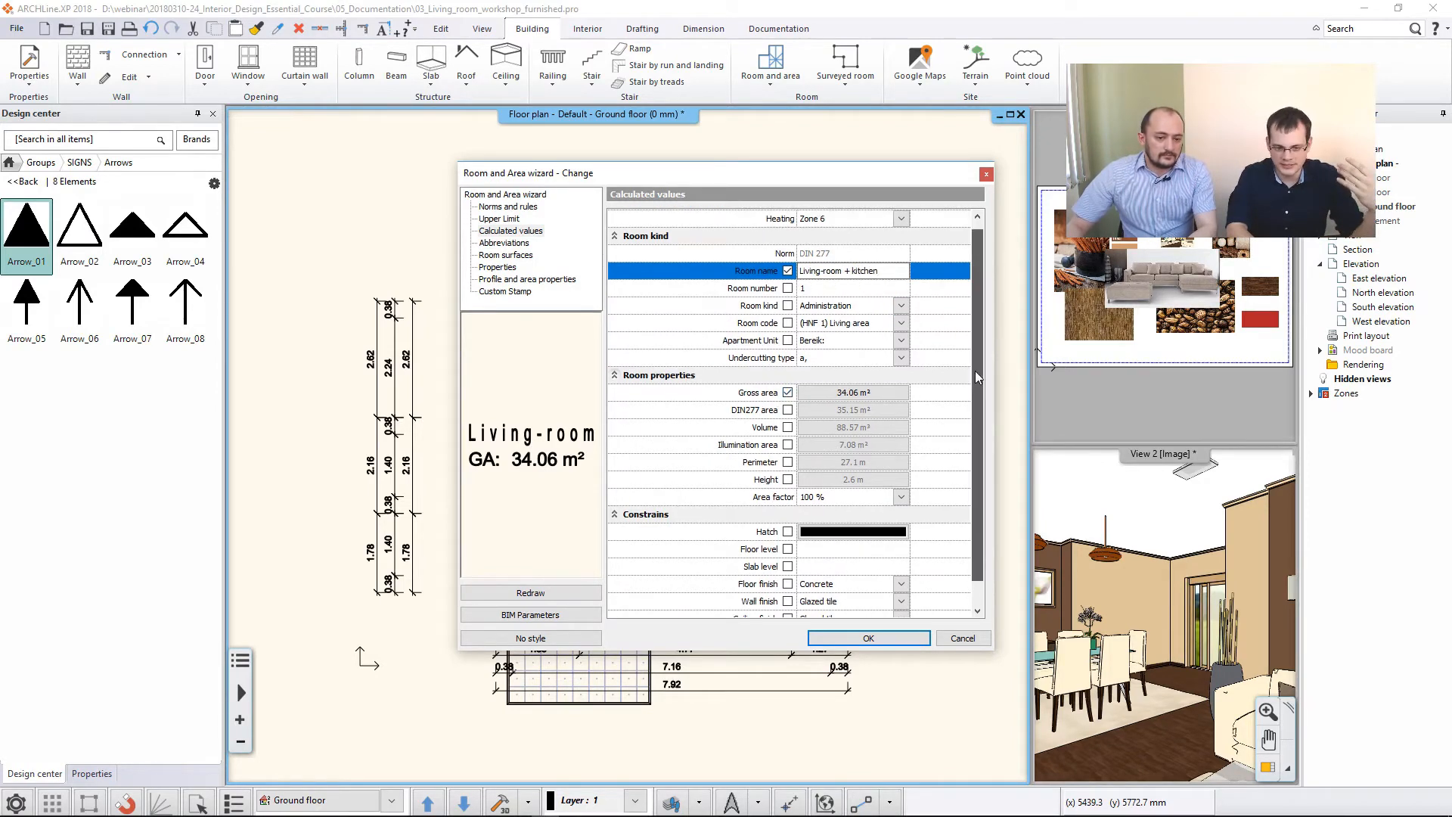
pyautogui.click(789, 567)
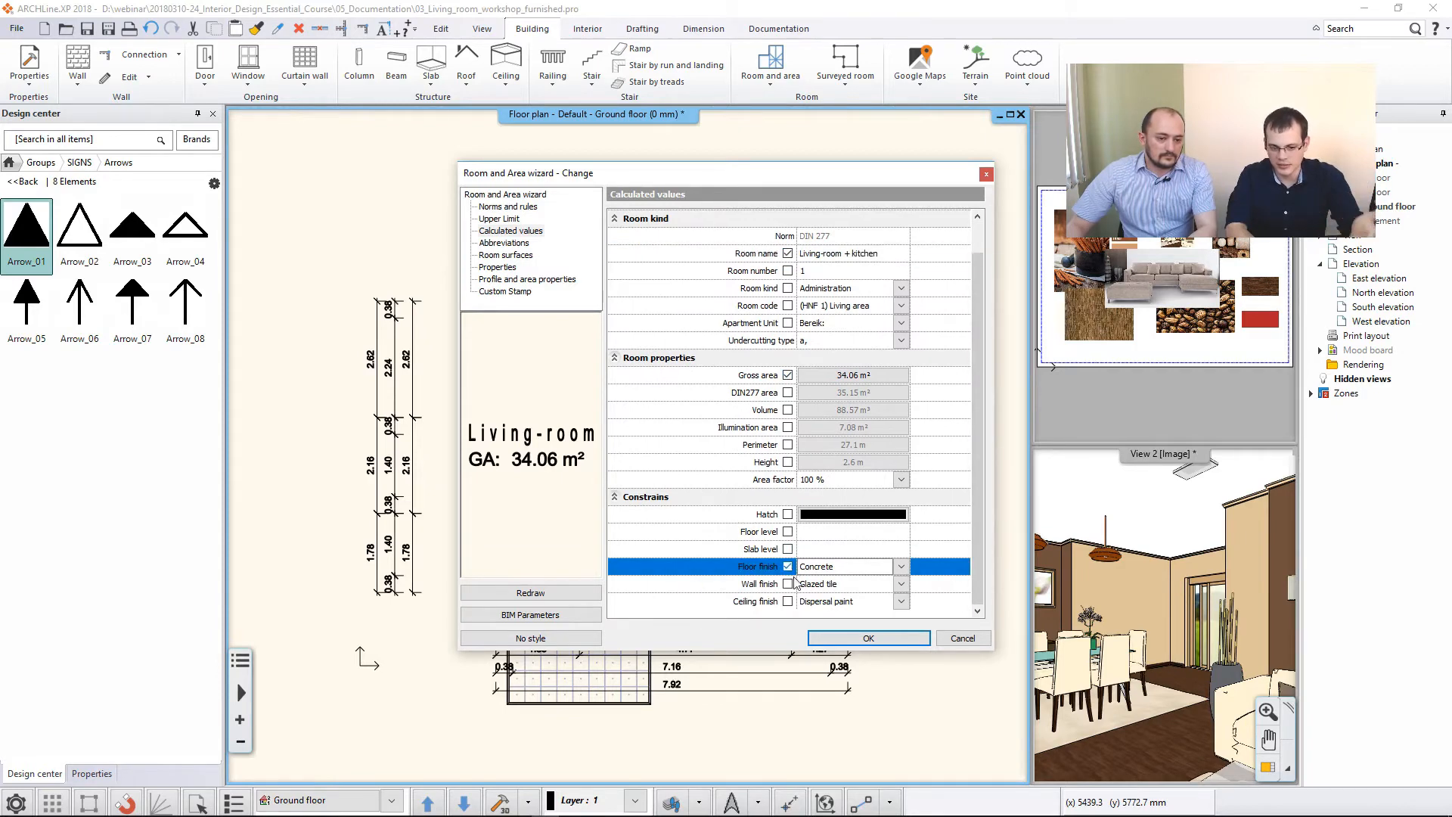
pyautogui.click(901, 567)
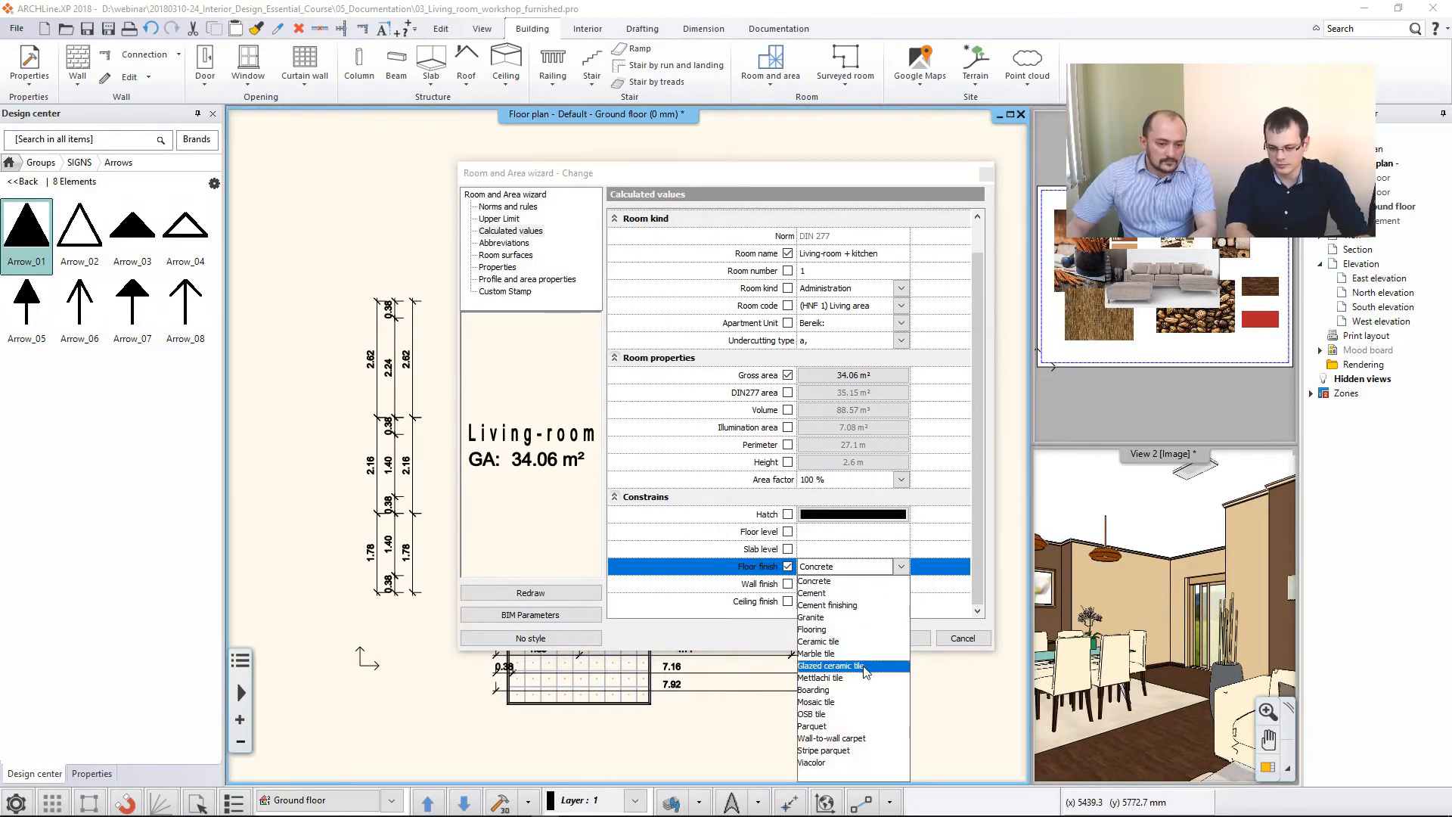
pyautogui.click(844, 726)
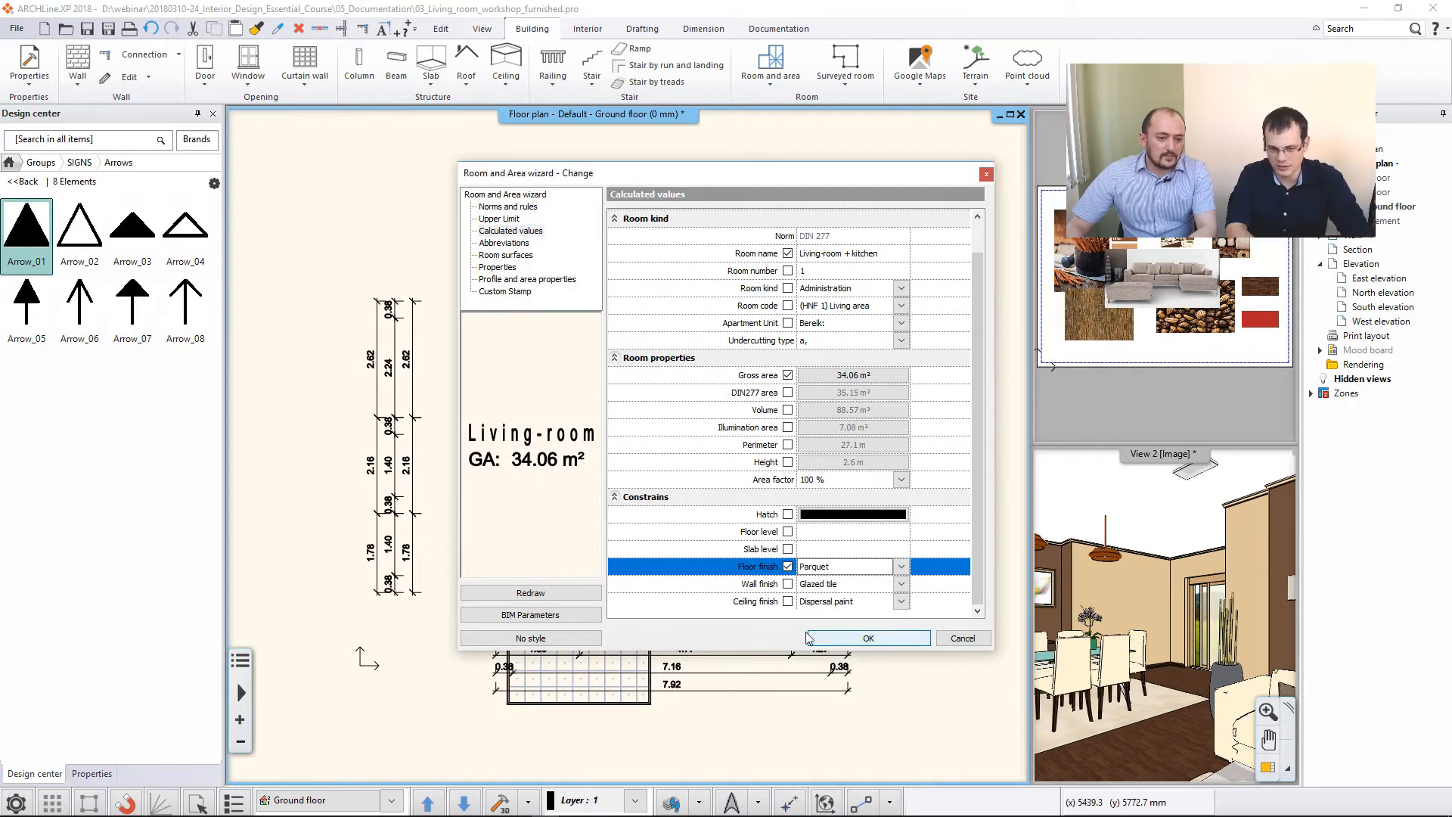
pyautogui.click(528, 593)
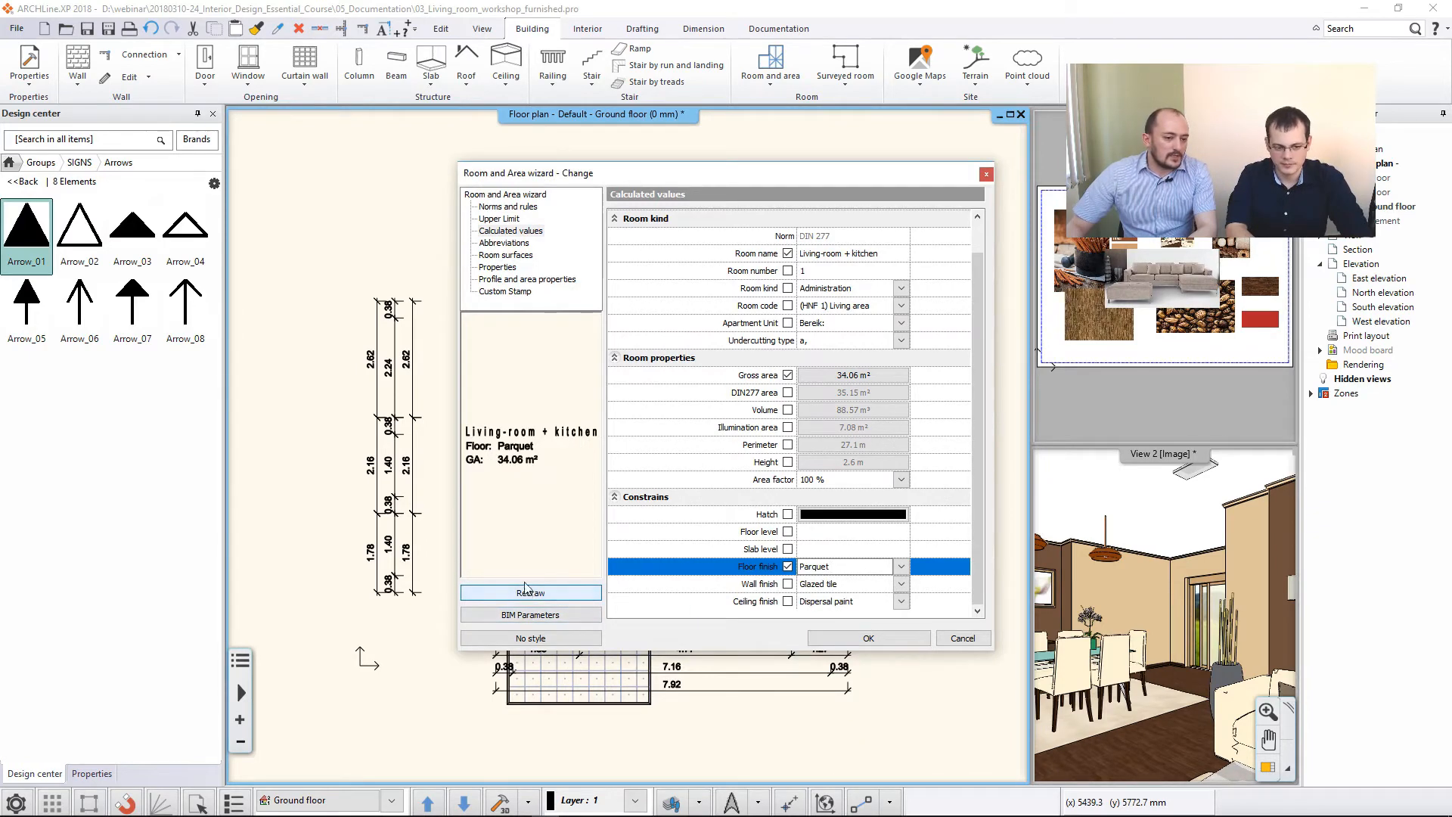
pyautogui.click(842, 639)
# - Move the interior's room stamp outside the building, just above the living area's upper wall
pyautogui.click(583, 377)
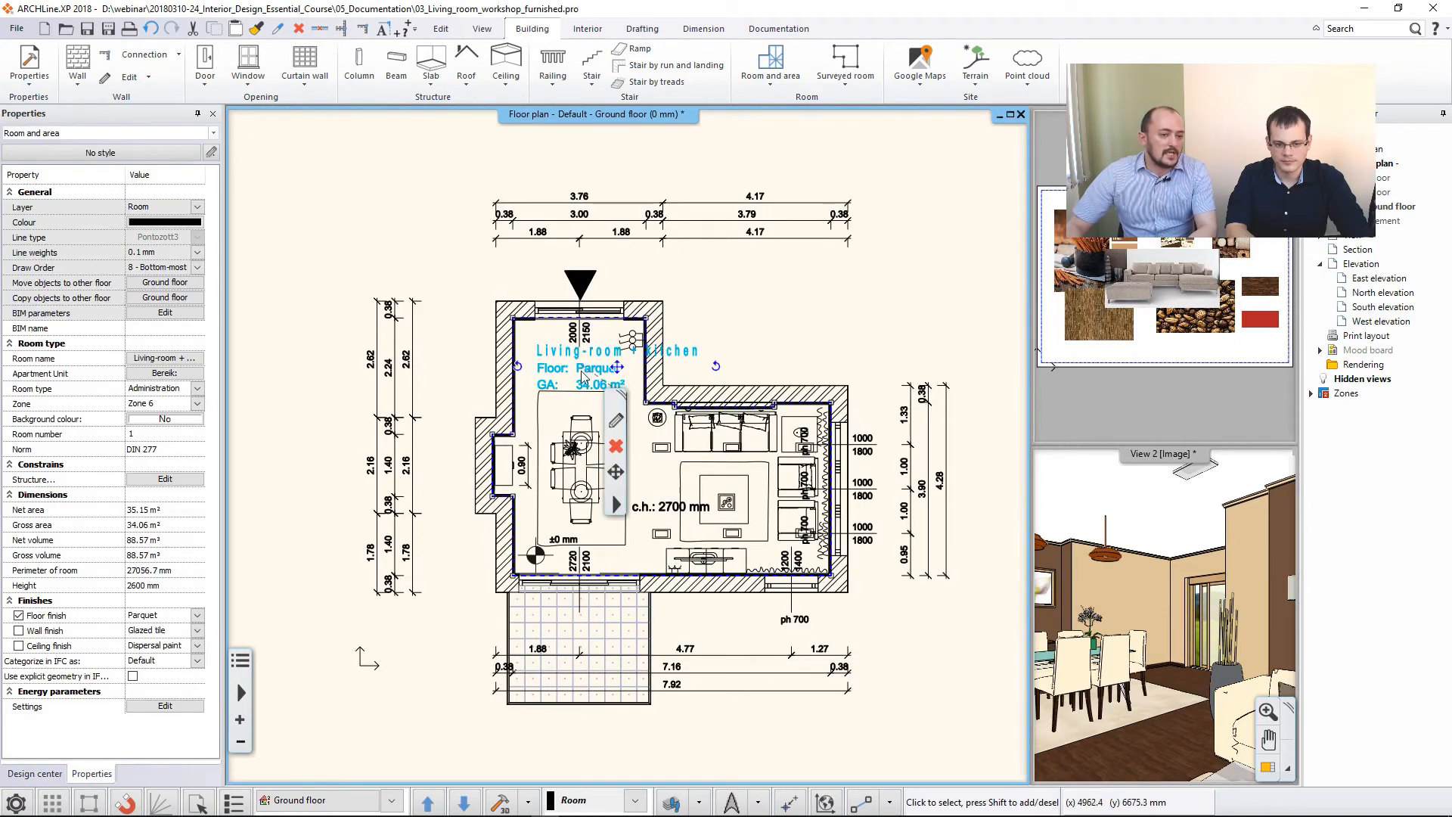
pyautogui.click(618, 368)
pyautogui.click(652, 374)
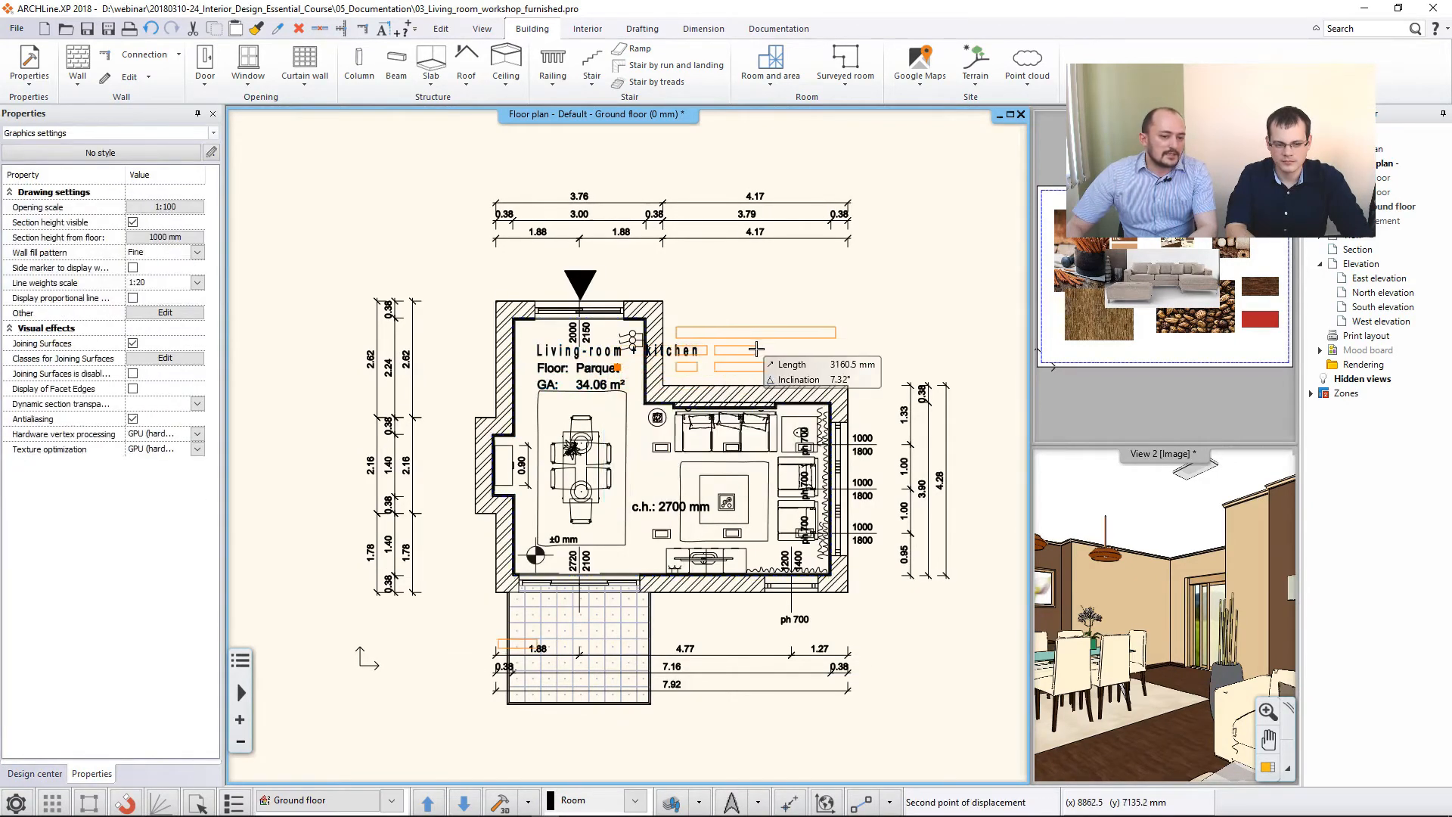
pyautogui.click(756, 350)
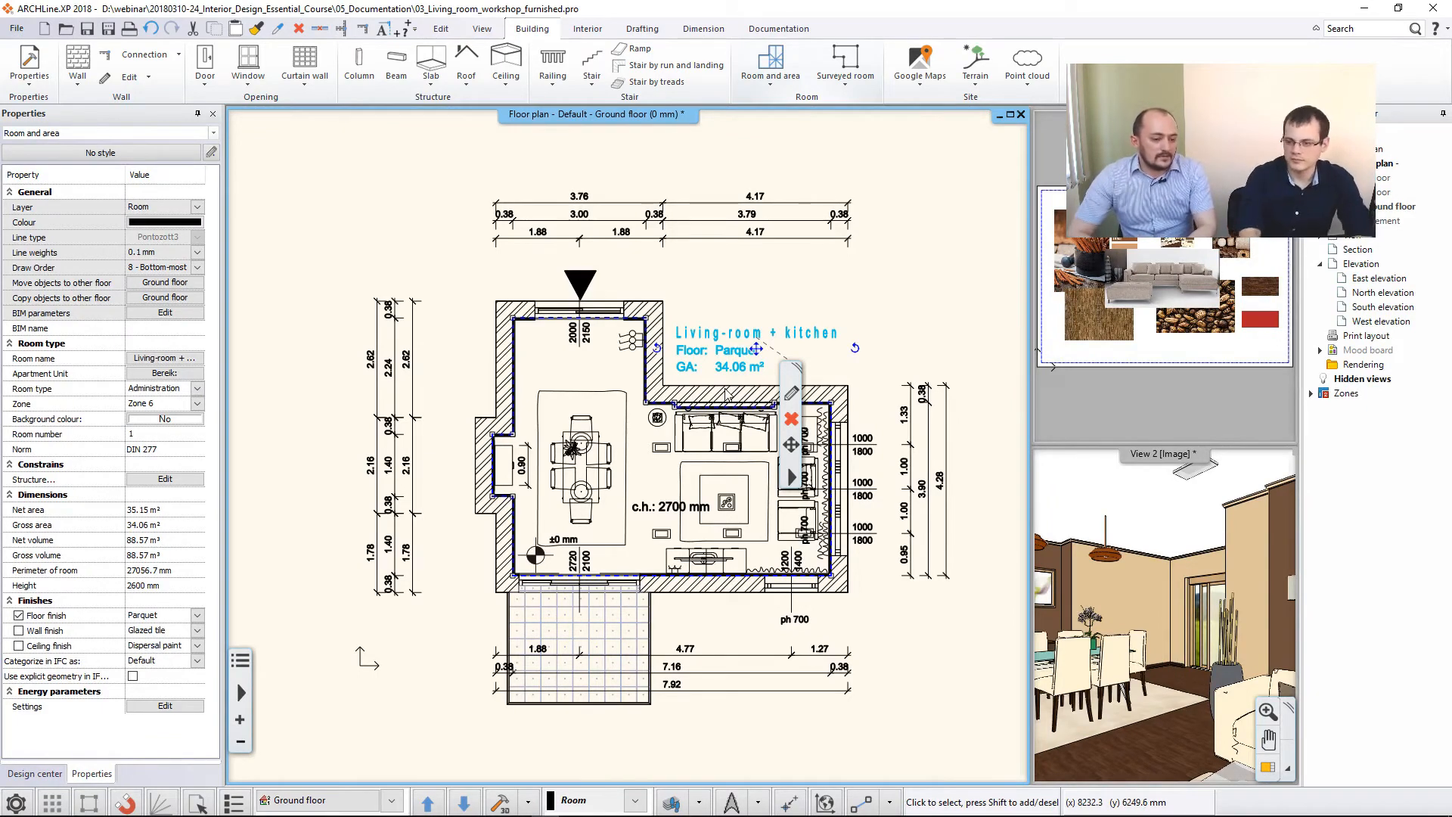
# - Create a room for the tiled terrace by tracing its four corners as a closed outline, accepting the default slab/wall height
pyautogui.scroll(4, 605, 692)
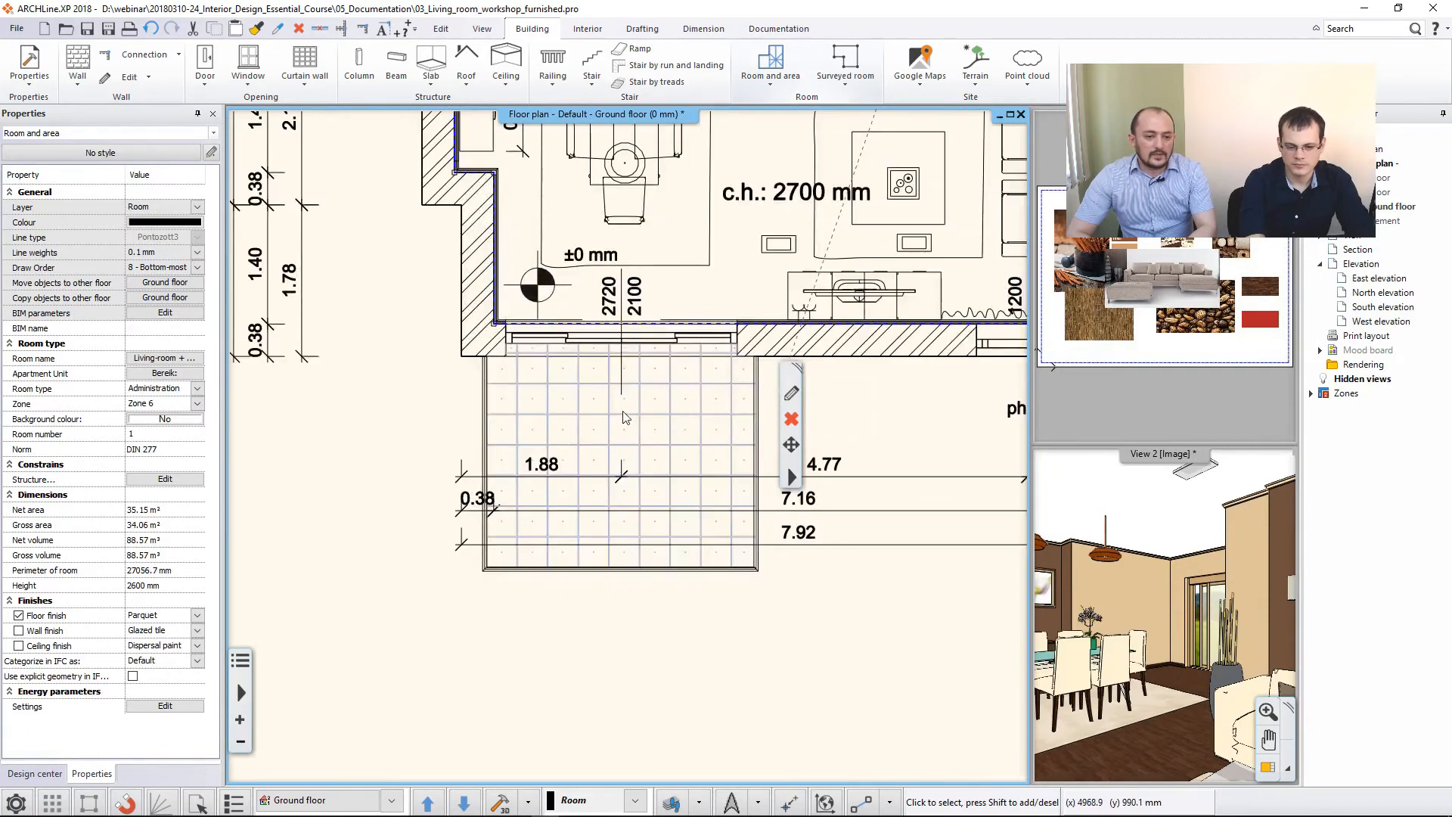
pyautogui.moveTo(624, 416); pyautogui.dragTo(618, 426, button='middle')
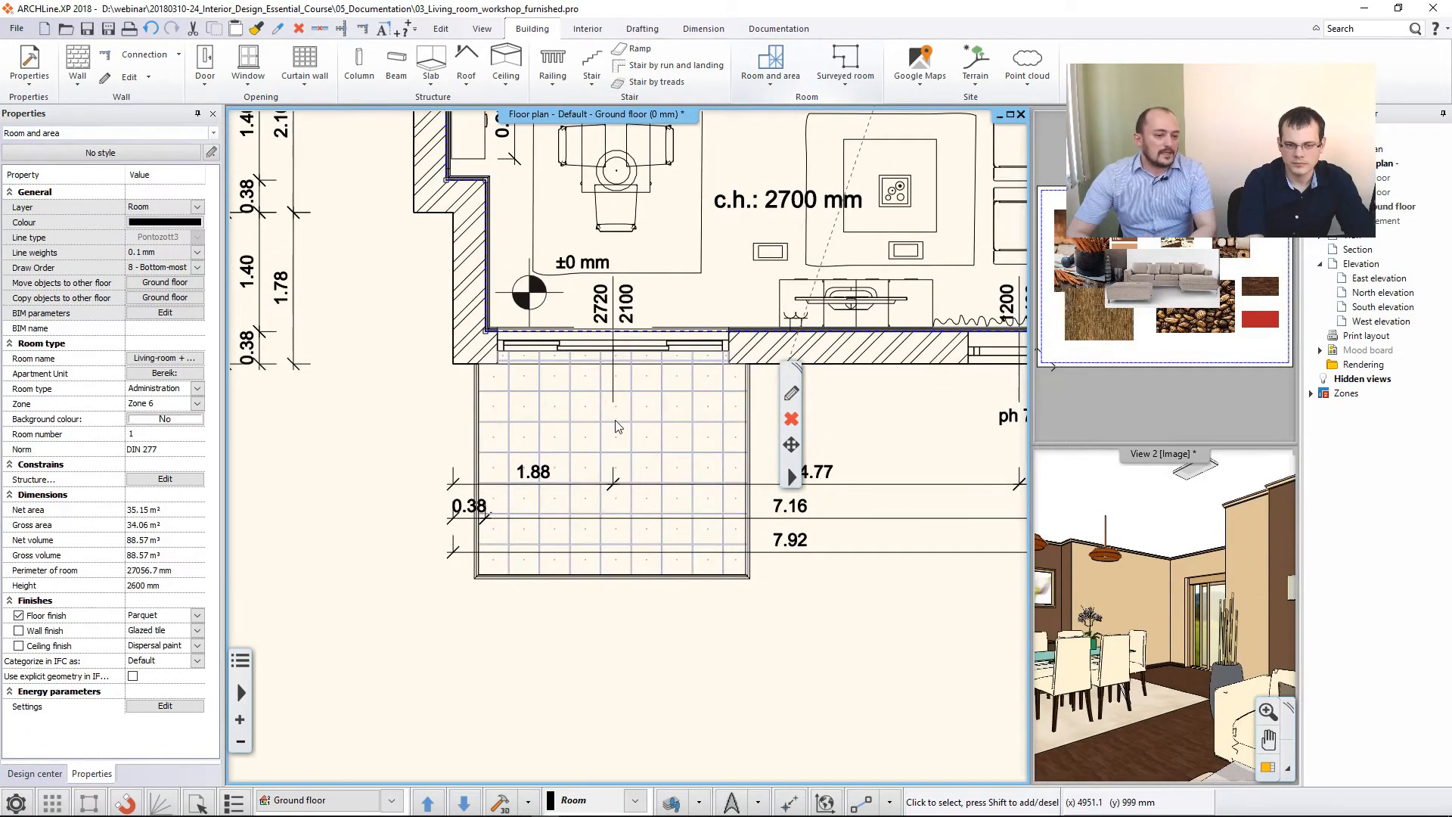
pyautogui.click(786, 89)
pyautogui.click(810, 141)
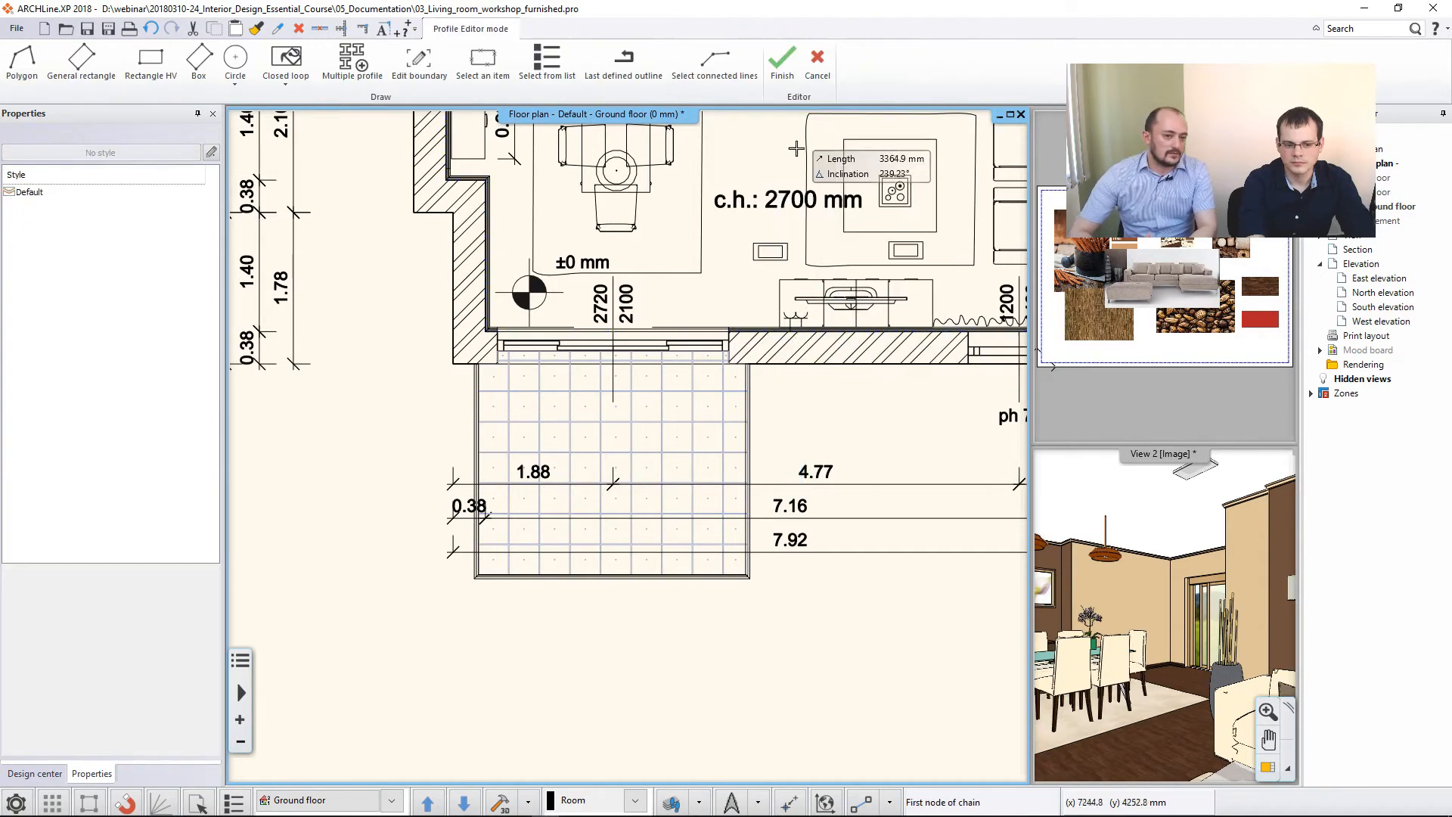
pyautogui.click(477, 362)
pyautogui.click(748, 364)
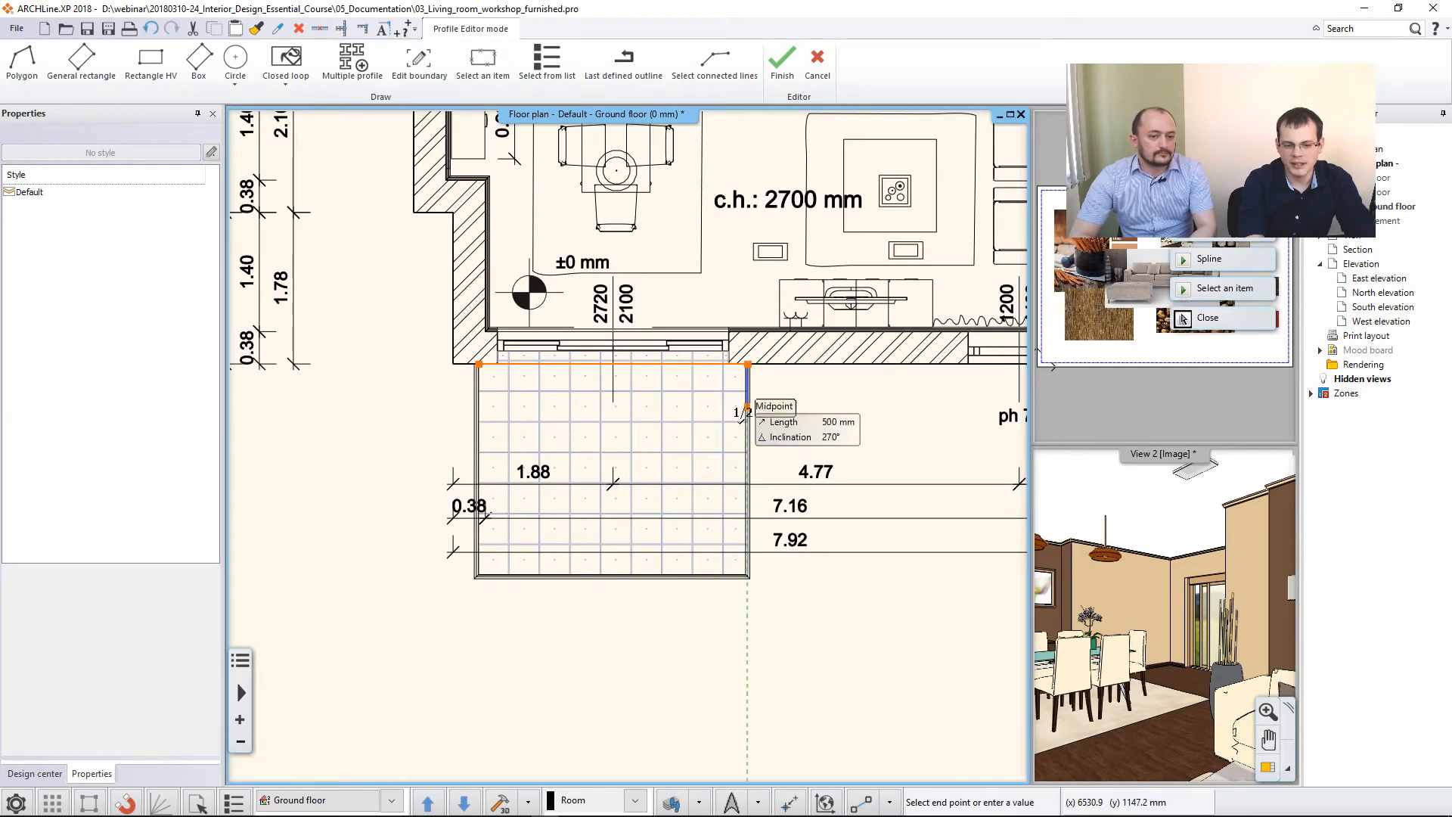
pyautogui.click(747, 574)
pyautogui.click(477, 574)
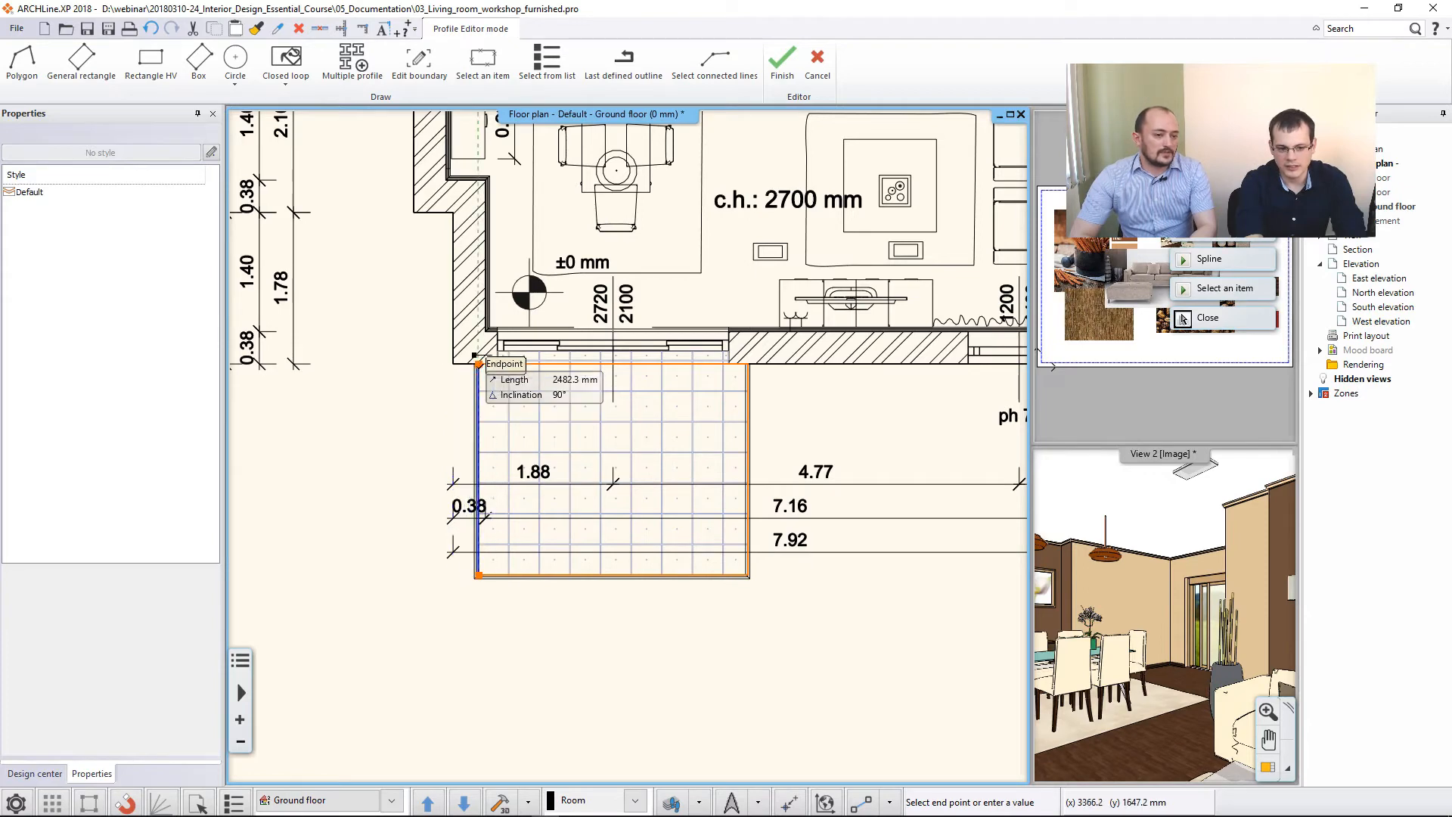
pyautogui.click(477, 363)
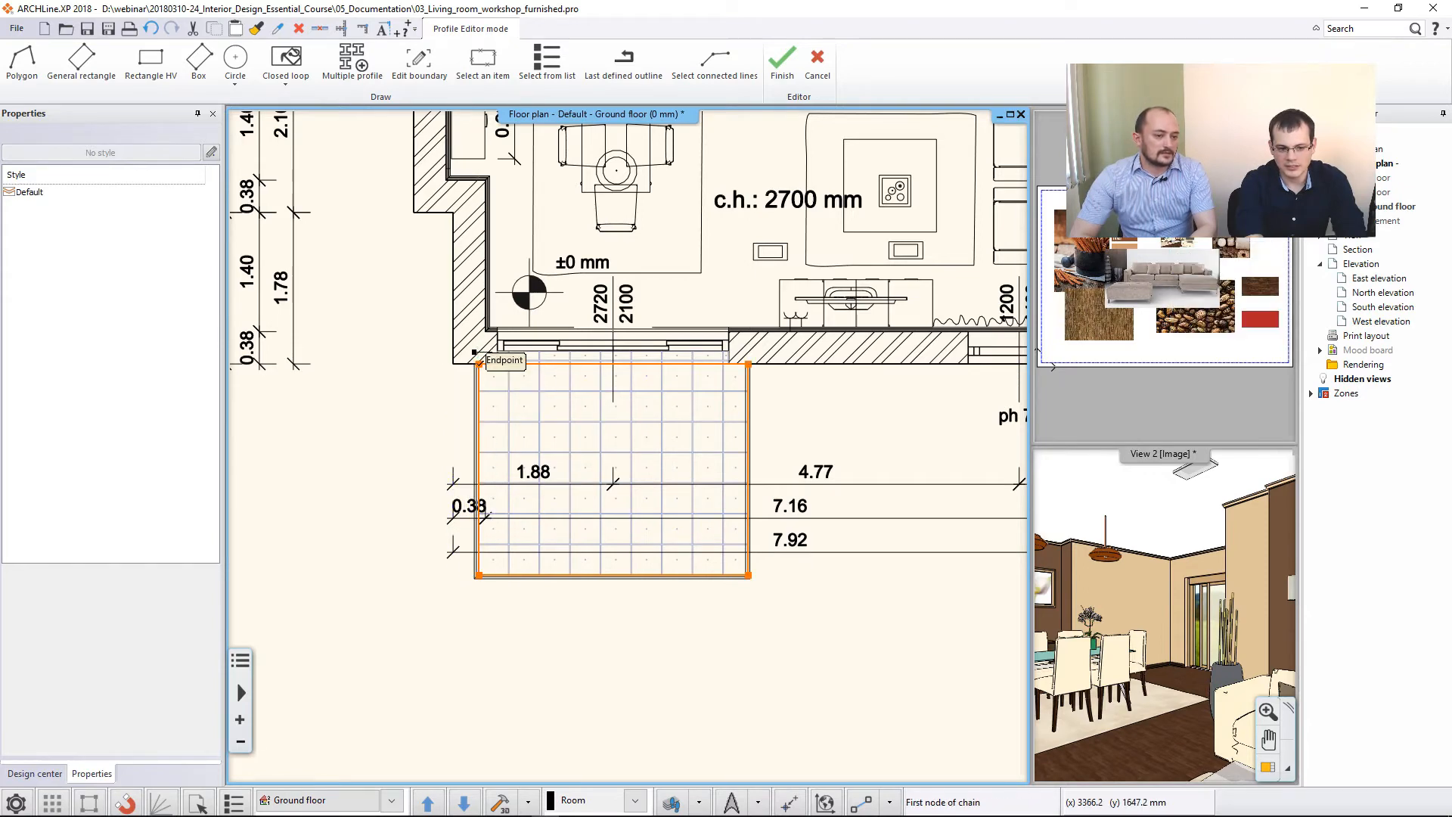
pyautogui.rightClick(519, 391)
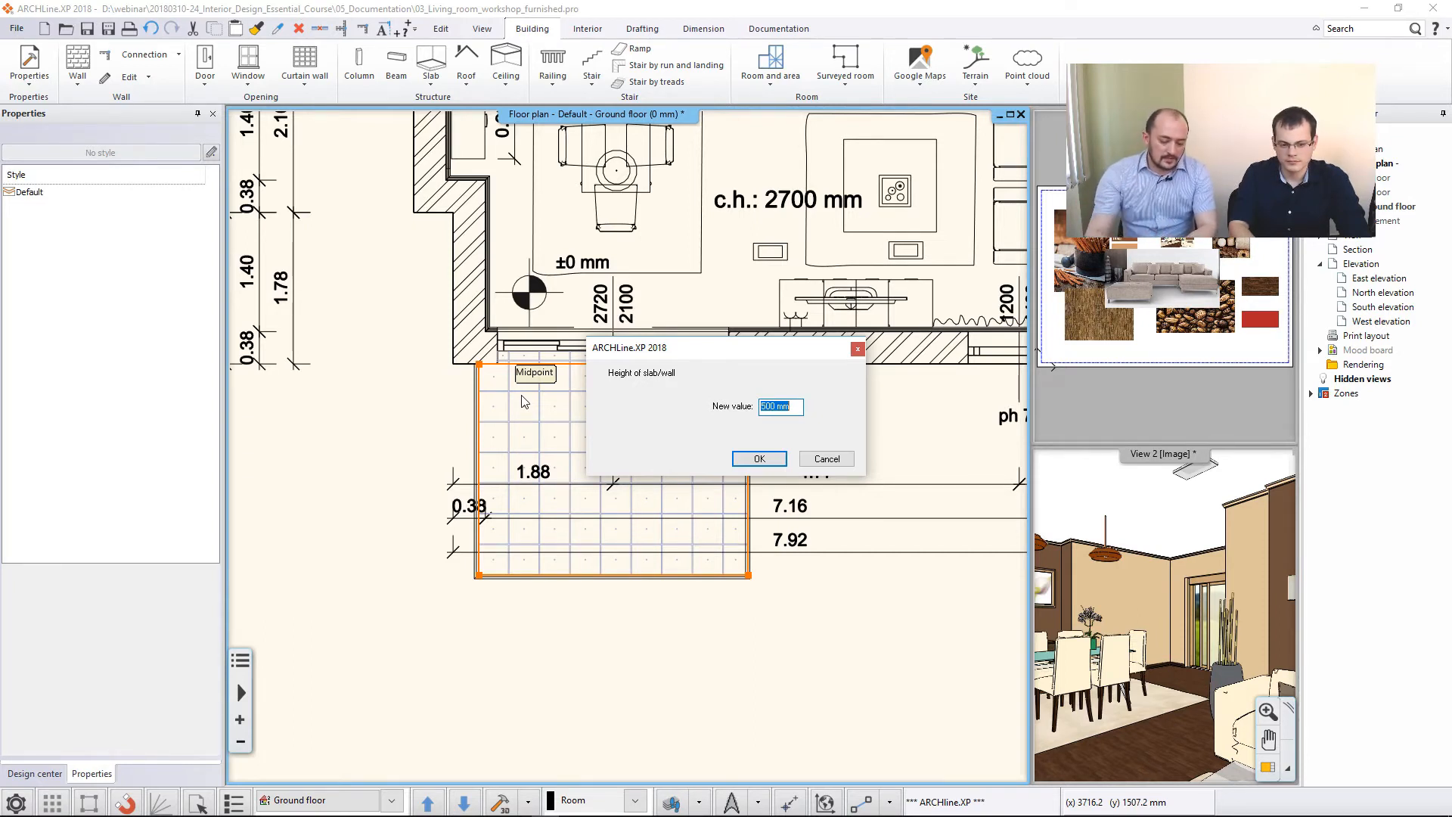
pyautogui.press('Return')
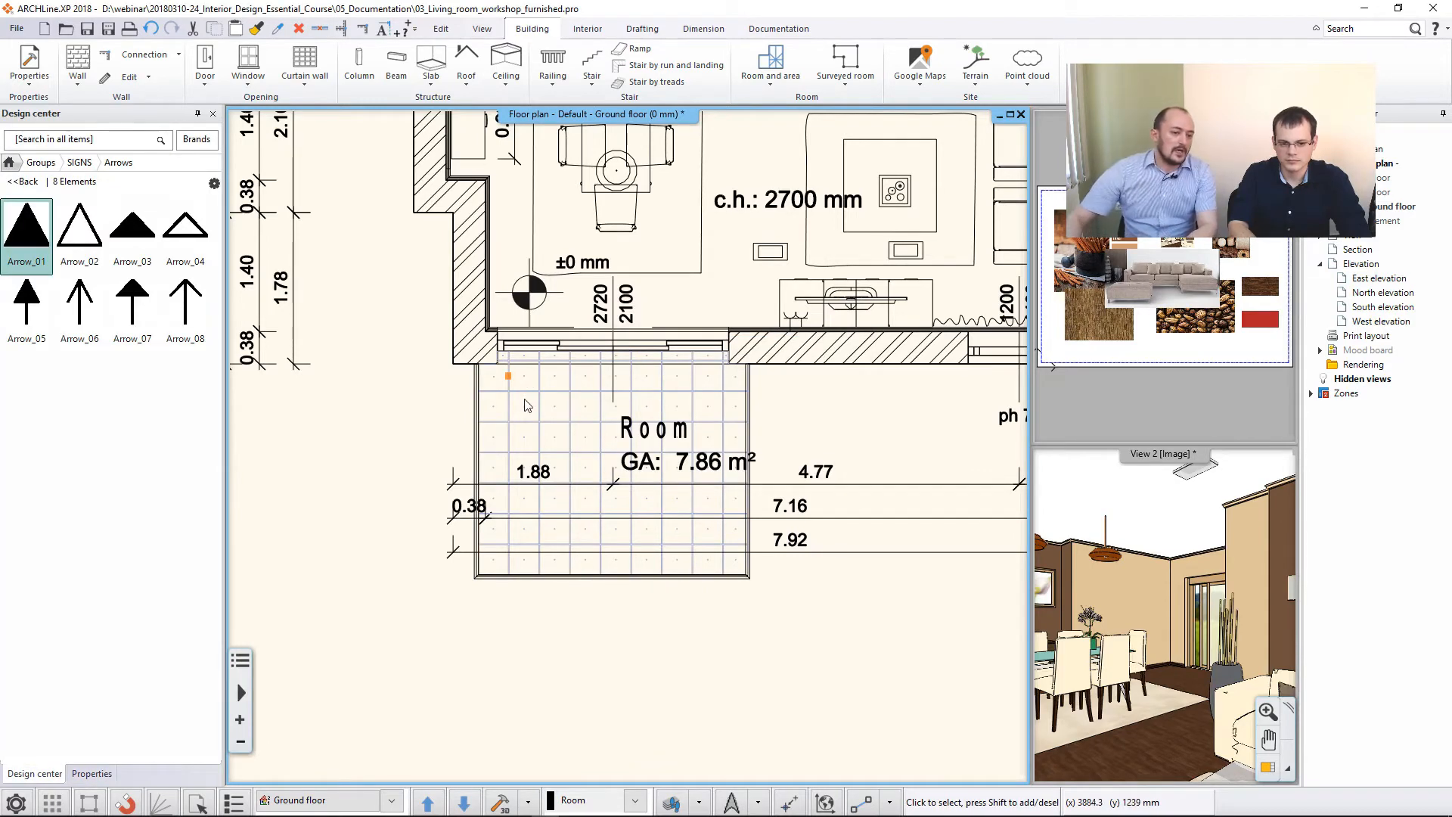
# - Change the room name in the tiled terrace's room stamp to "Terrace"
pyautogui.click(654, 448)
pyautogui.click(849, 474)
pyautogui.click(749, 517)
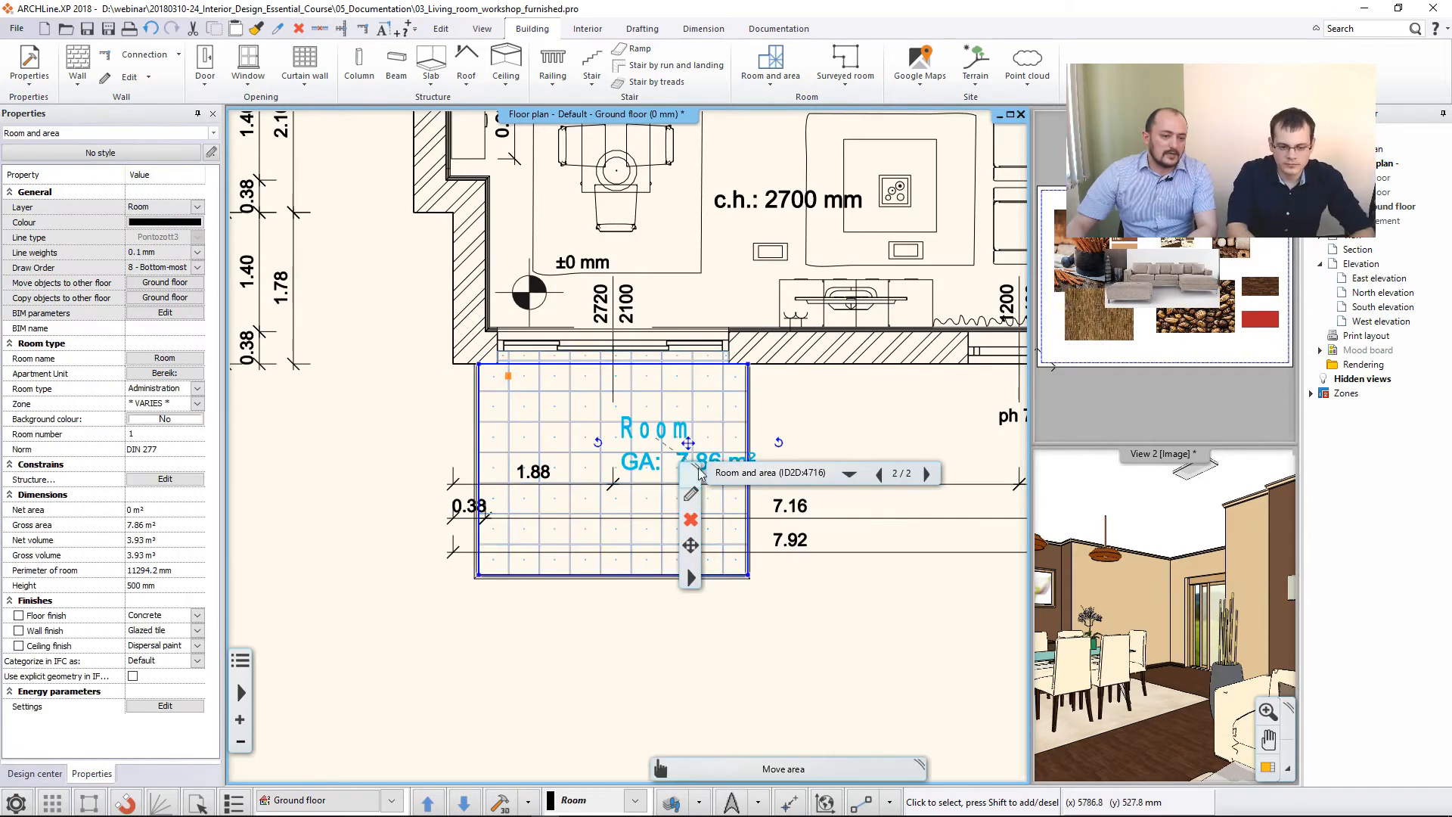
pyautogui.click(691, 493)
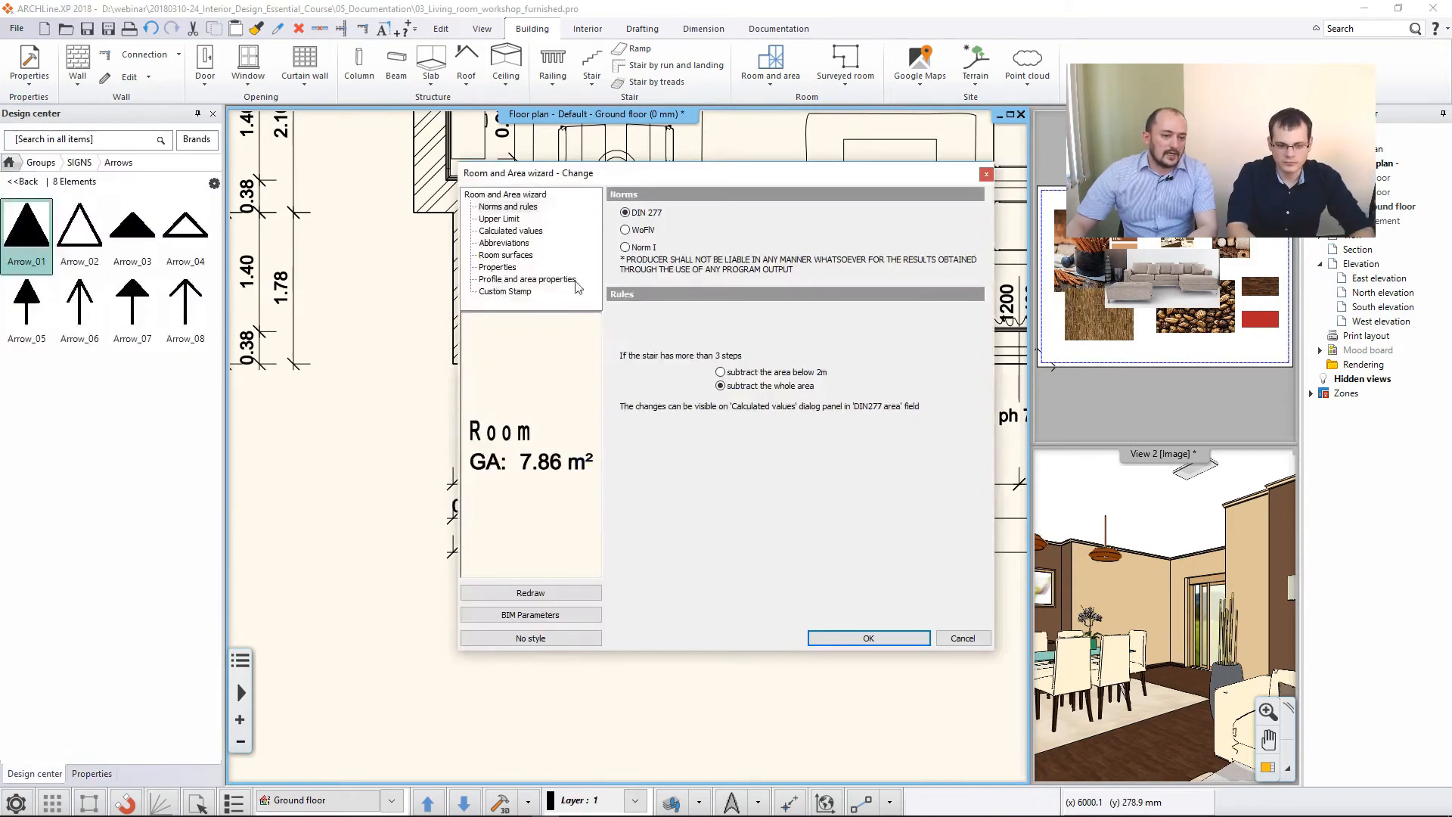
pyautogui.click(505, 255)
pyautogui.click(511, 230)
pyautogui.click(832, 288)
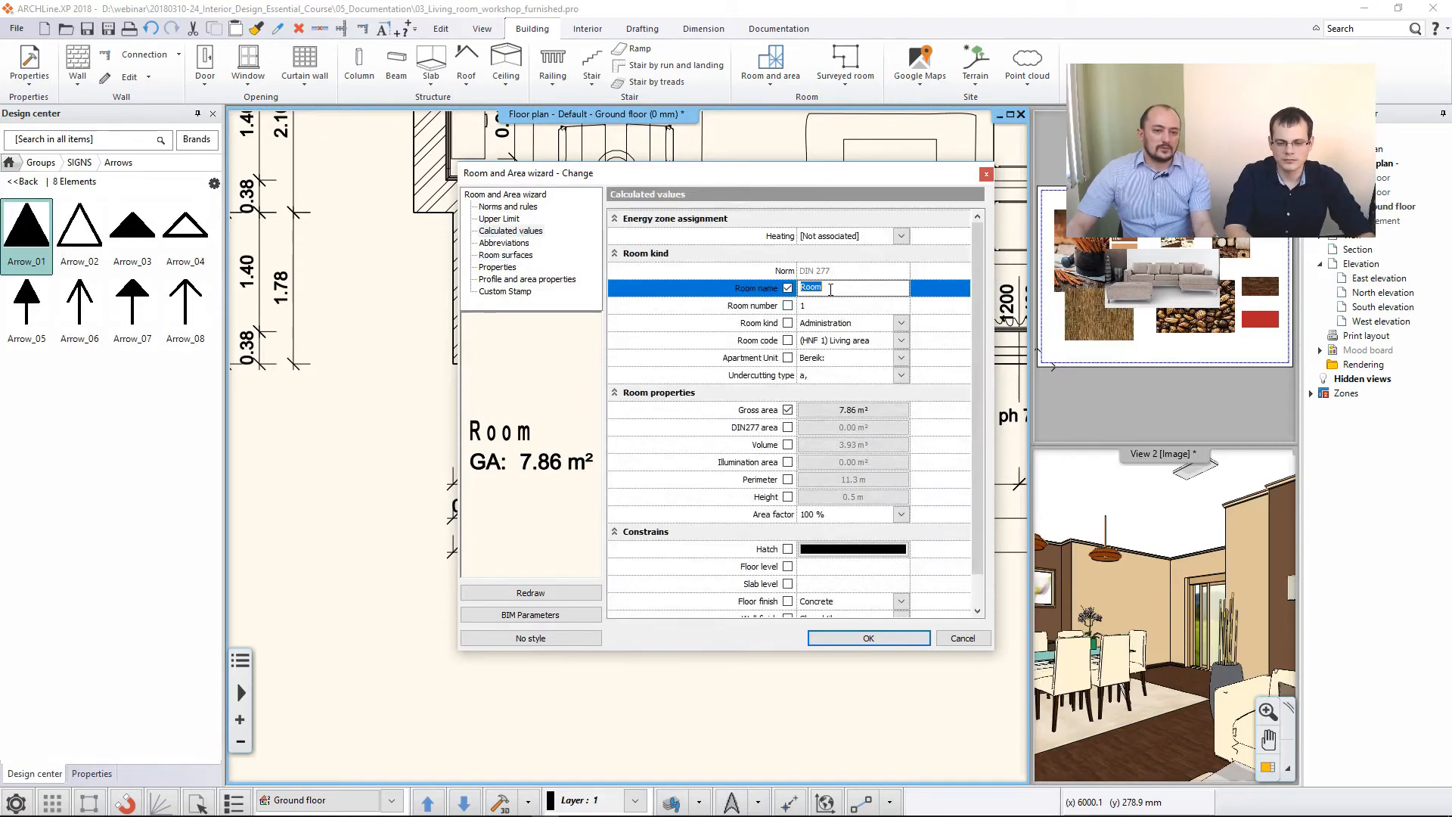
pyautogui.write('Terrace')
pyautogui.click(868, 637)
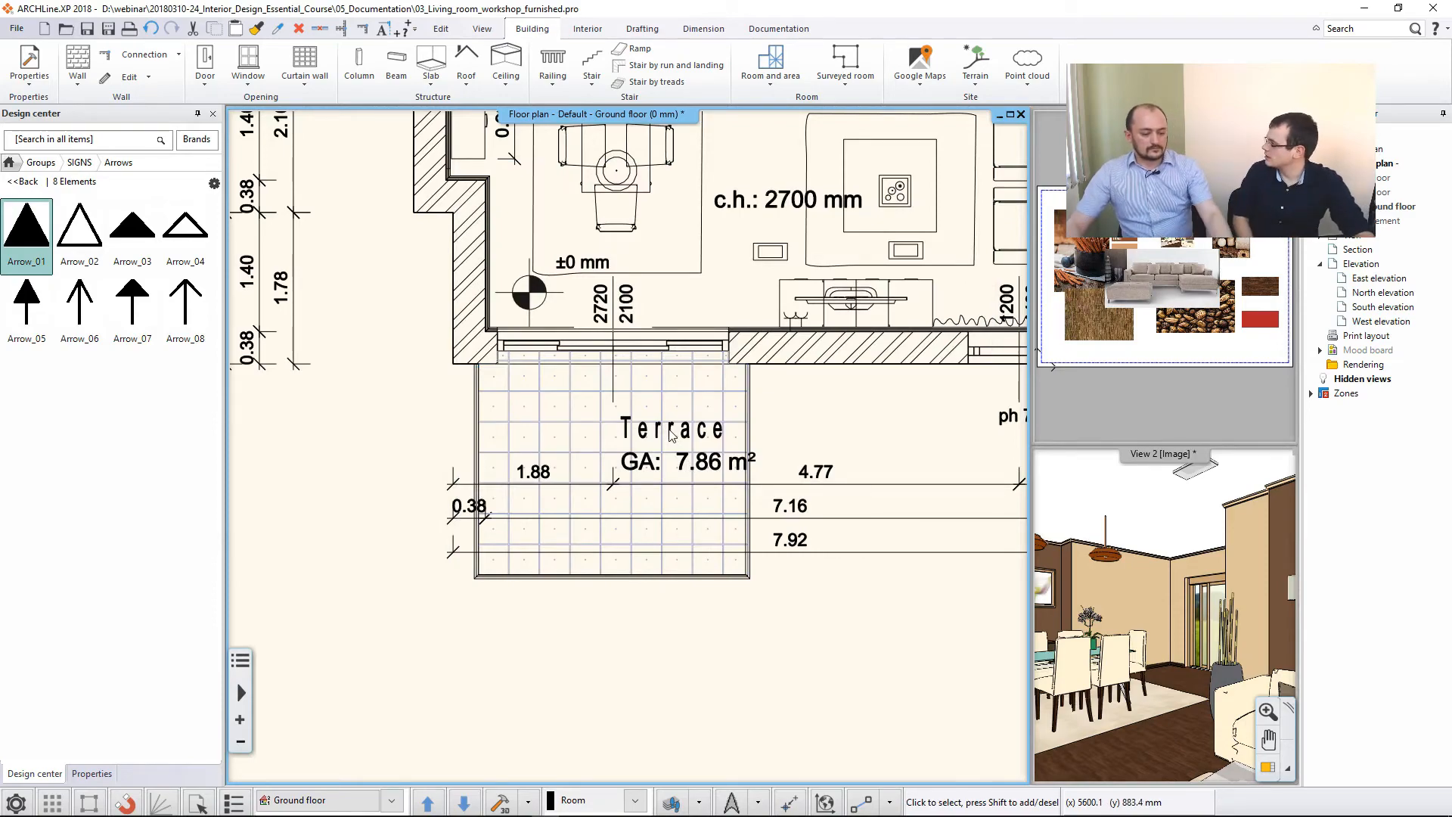
# - Insert the North 1 symbol from the English north signs beyond the building's upper-right corner, above the side dimension lines
pyautogui.scroll(-5, 671, 433)
pyautogui.moveTo(769, 389); pyautogui.dragTo(683, 556, button='middle')
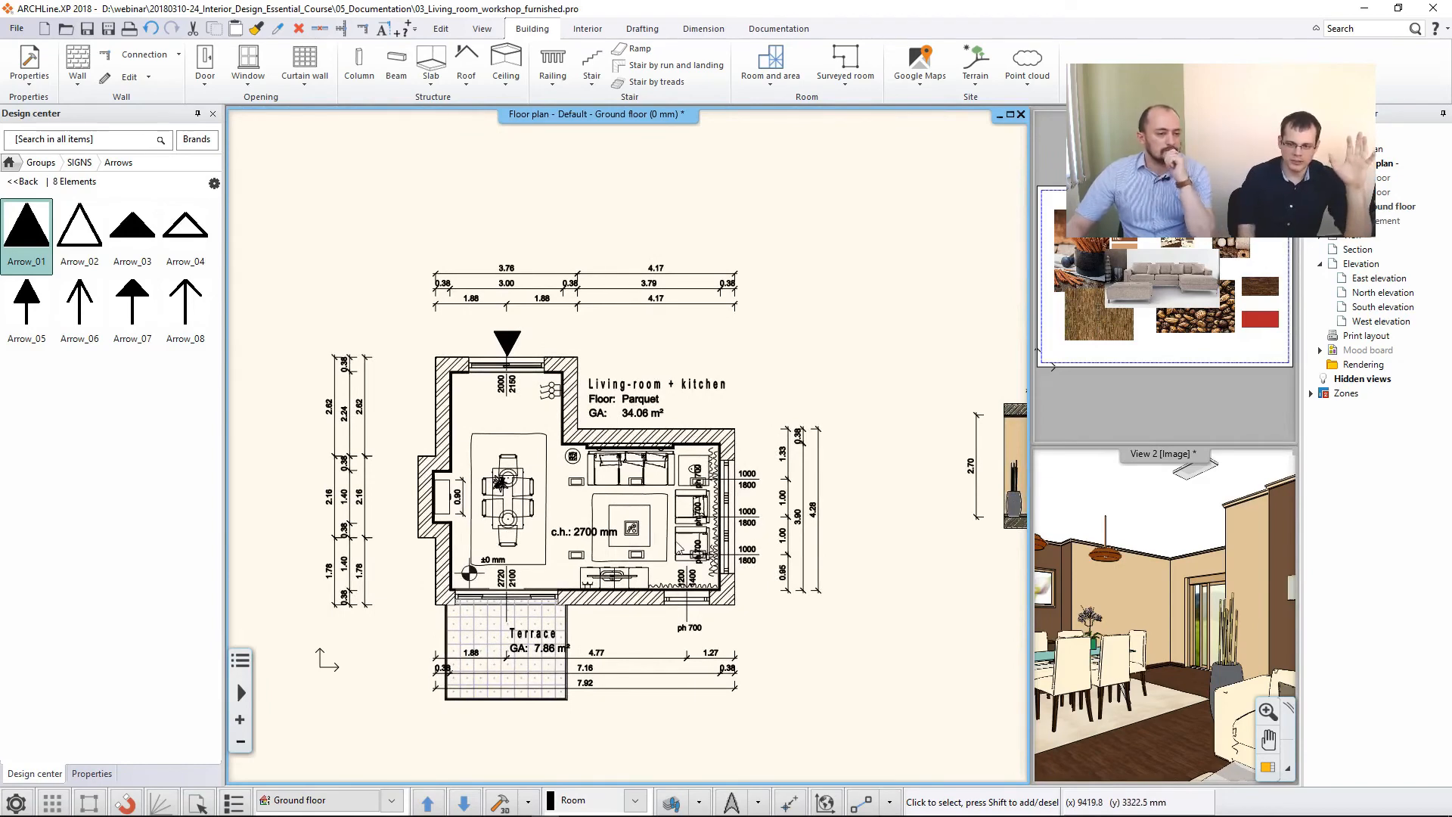
pyautogui.click(42, 163)
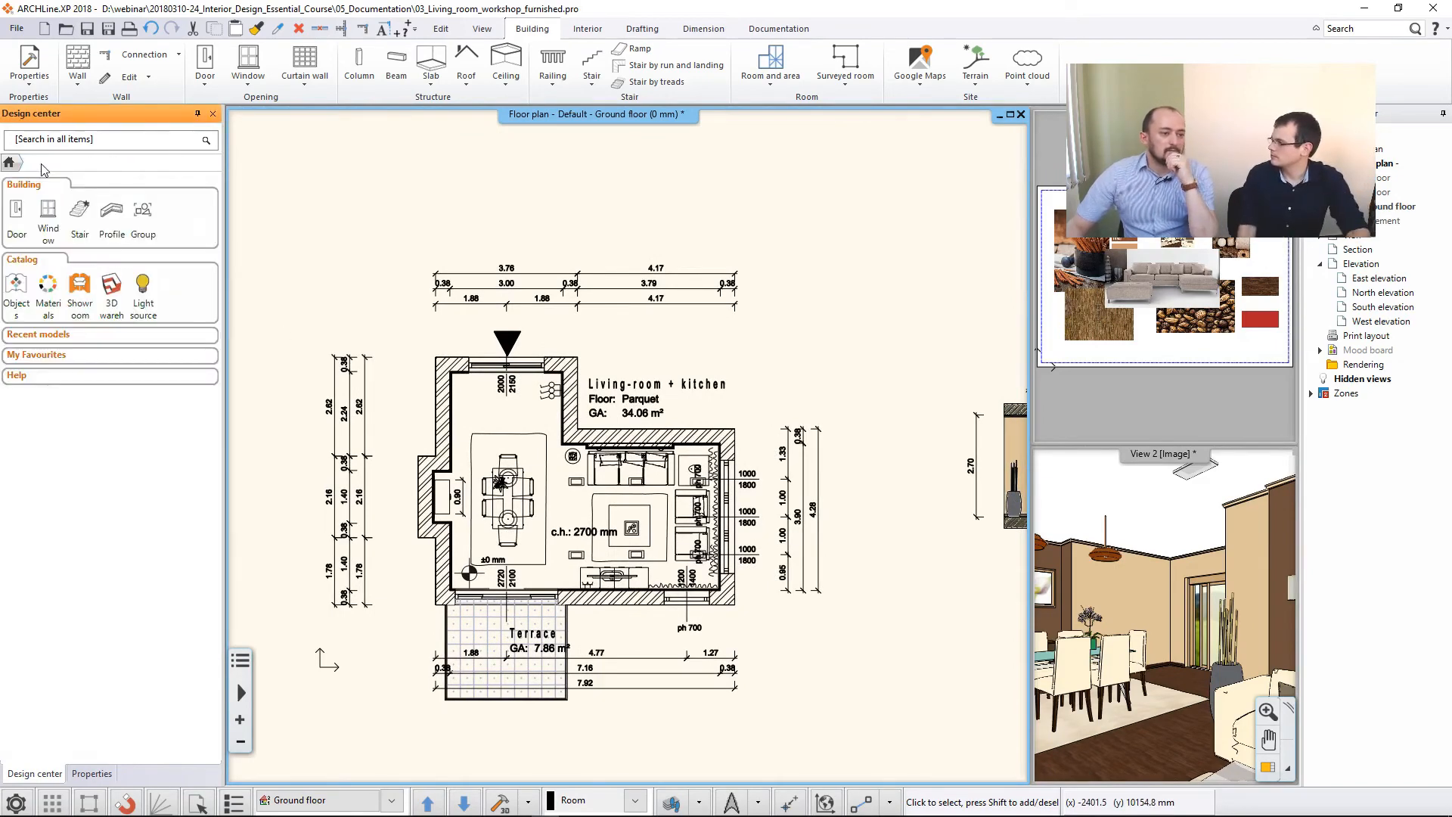
pyautogui.click(143, 219)
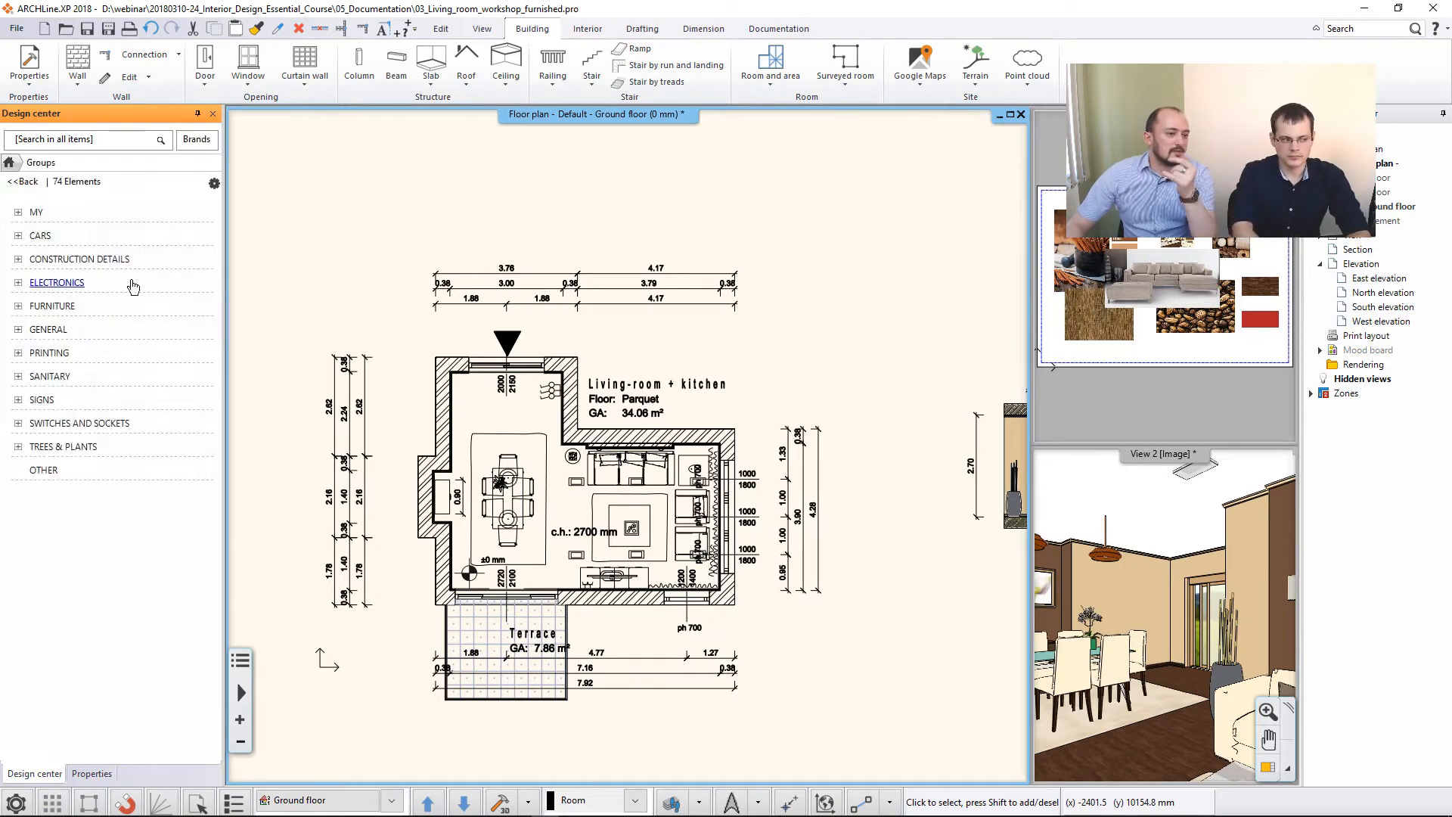
pyautogui.click(34, 400)
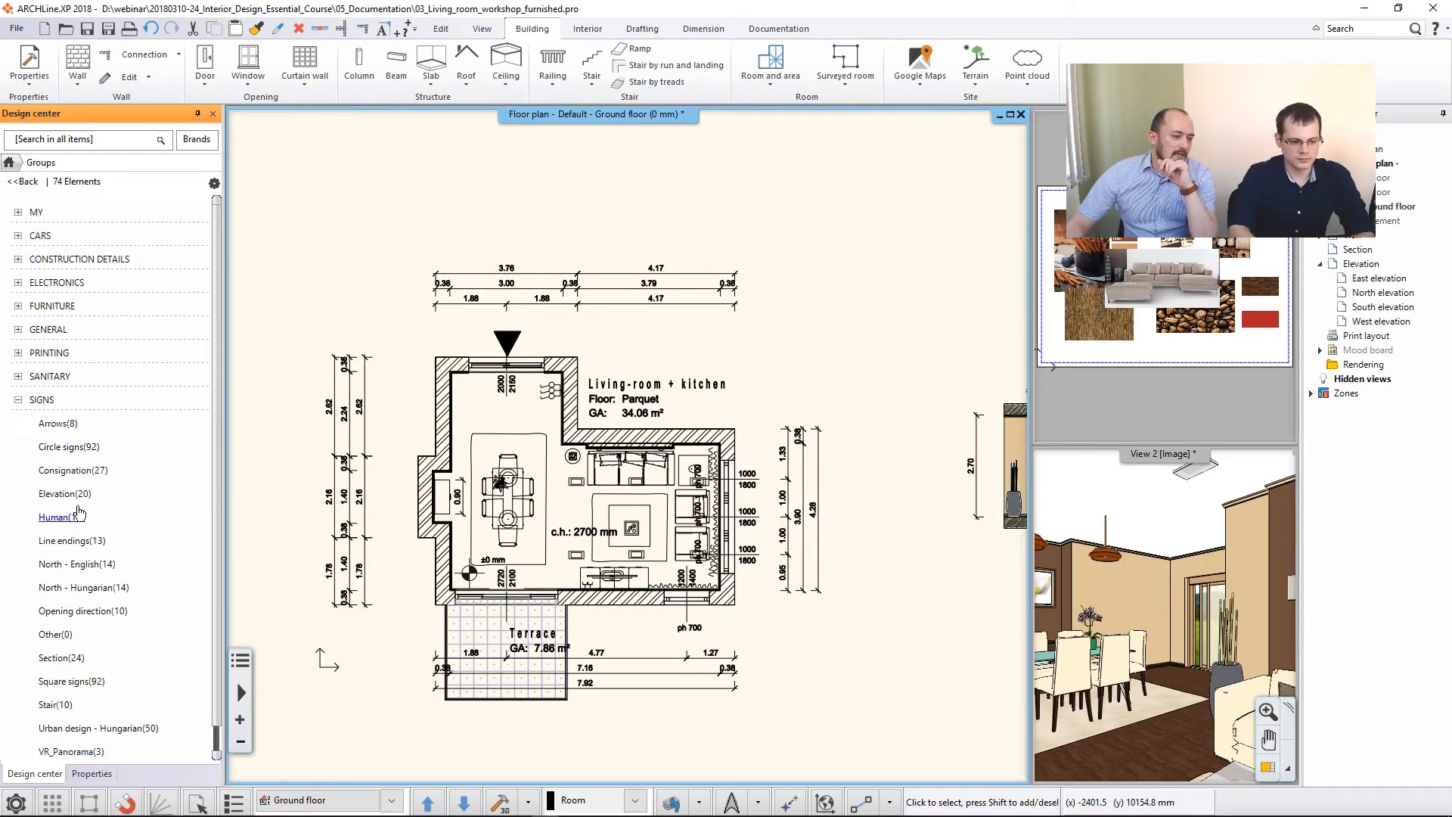
pyautogui.click(76, 563)
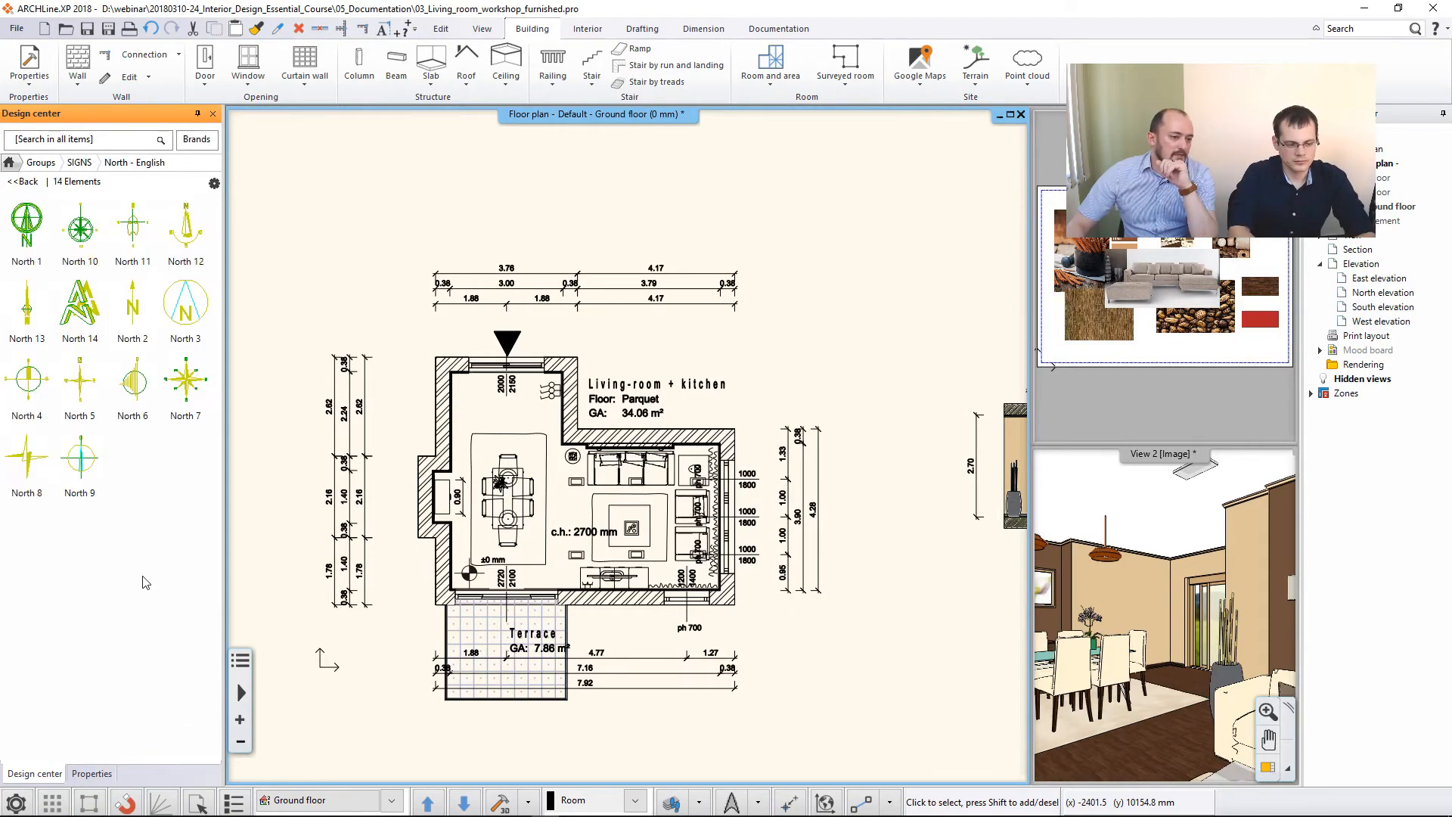
pyautogui.click(31, 241)
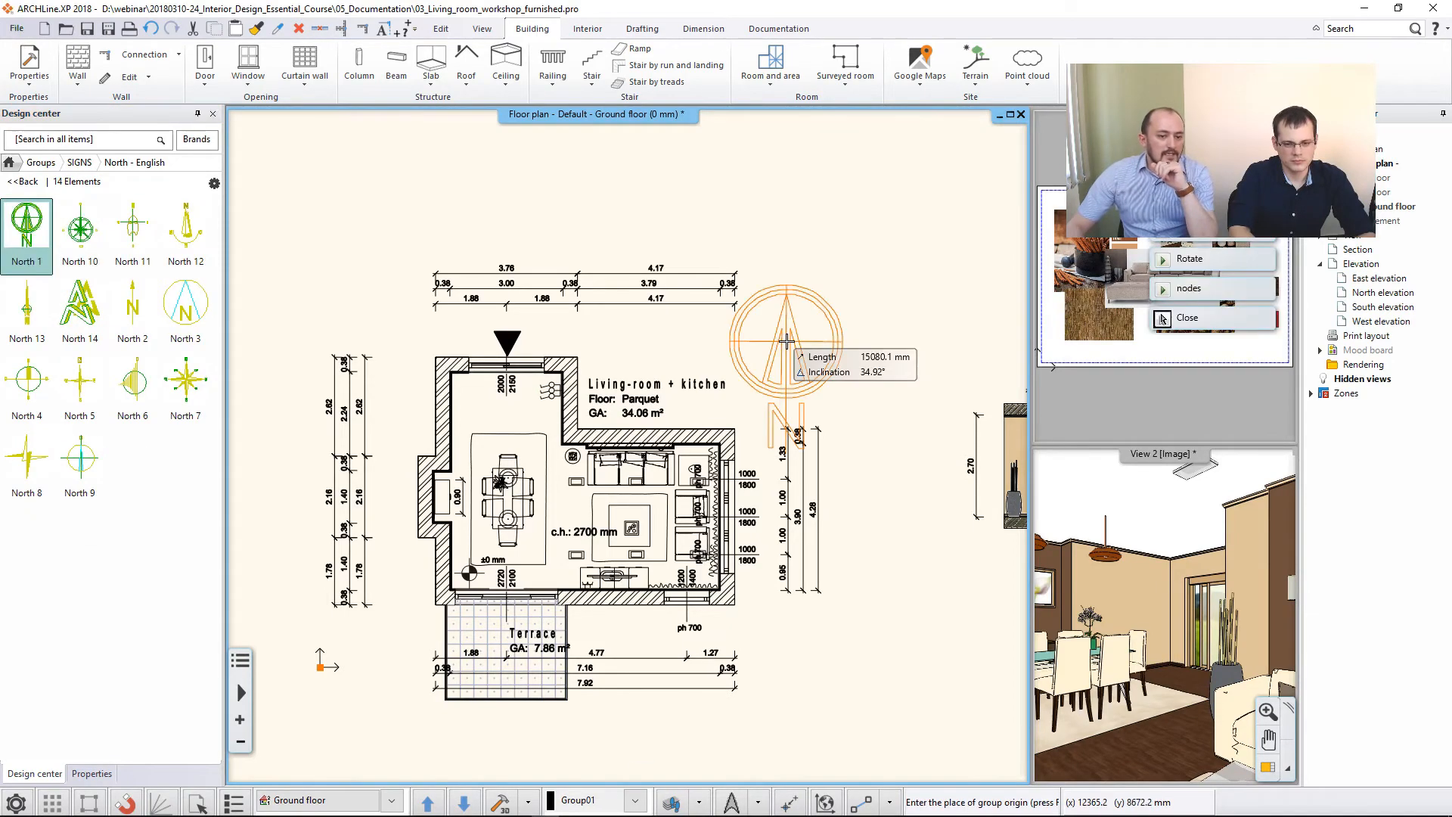
pyautogui.click(815, 300)
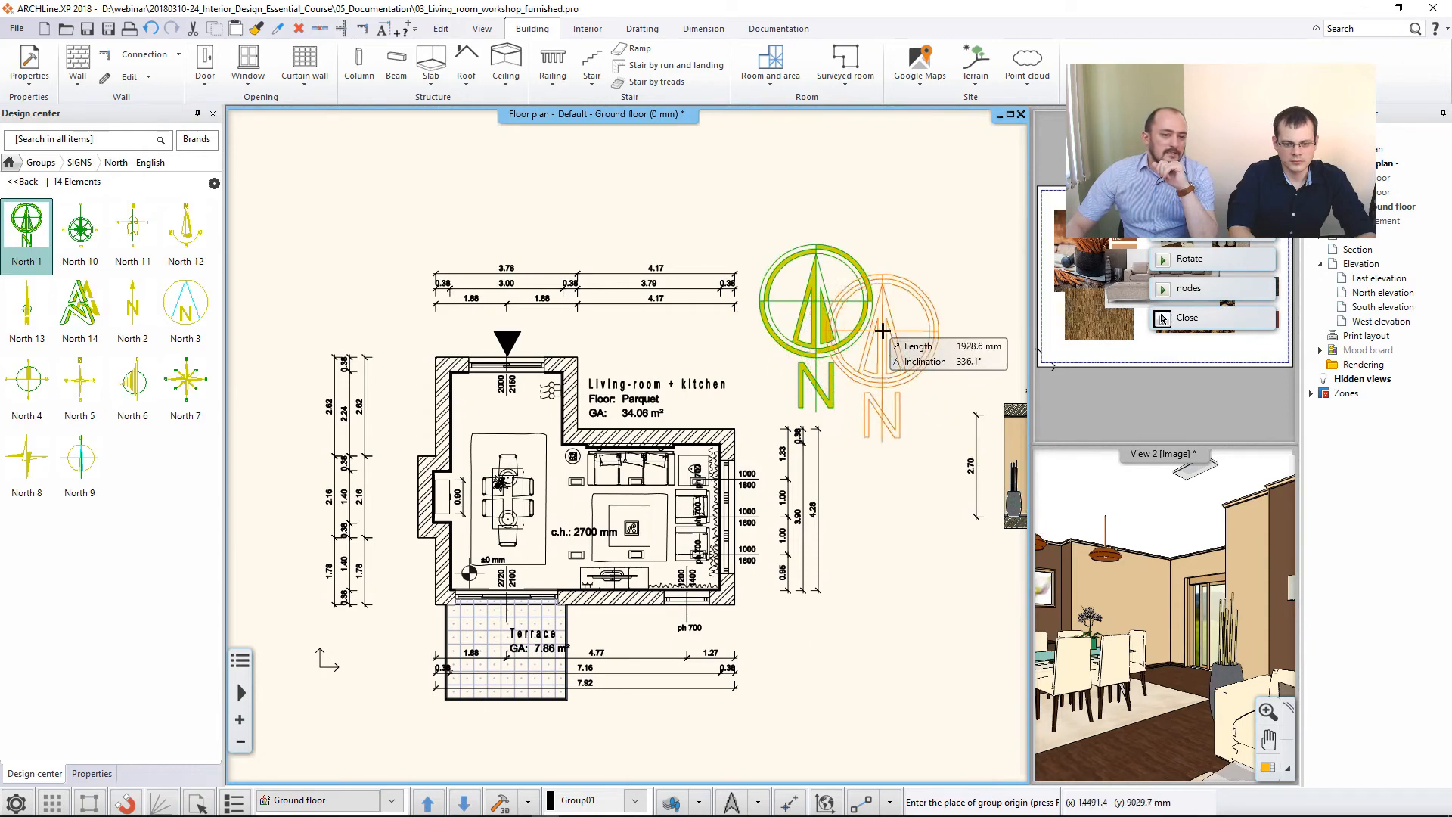
pyautogui.press('Escape')
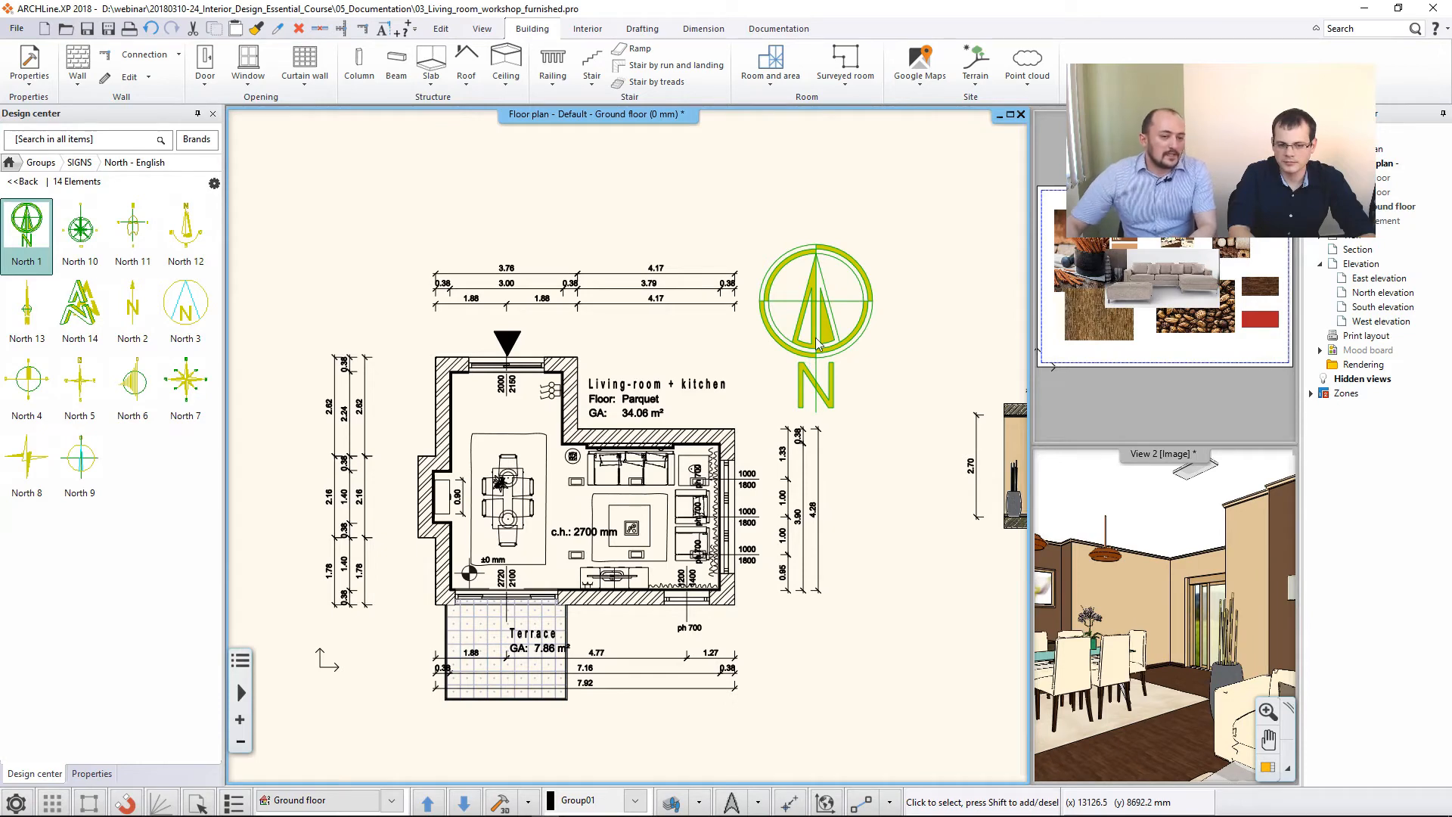
# - Force the group colour onto the north symbol's elements so the whole symbol is drawn in black
pyautogui.click(814, 289)
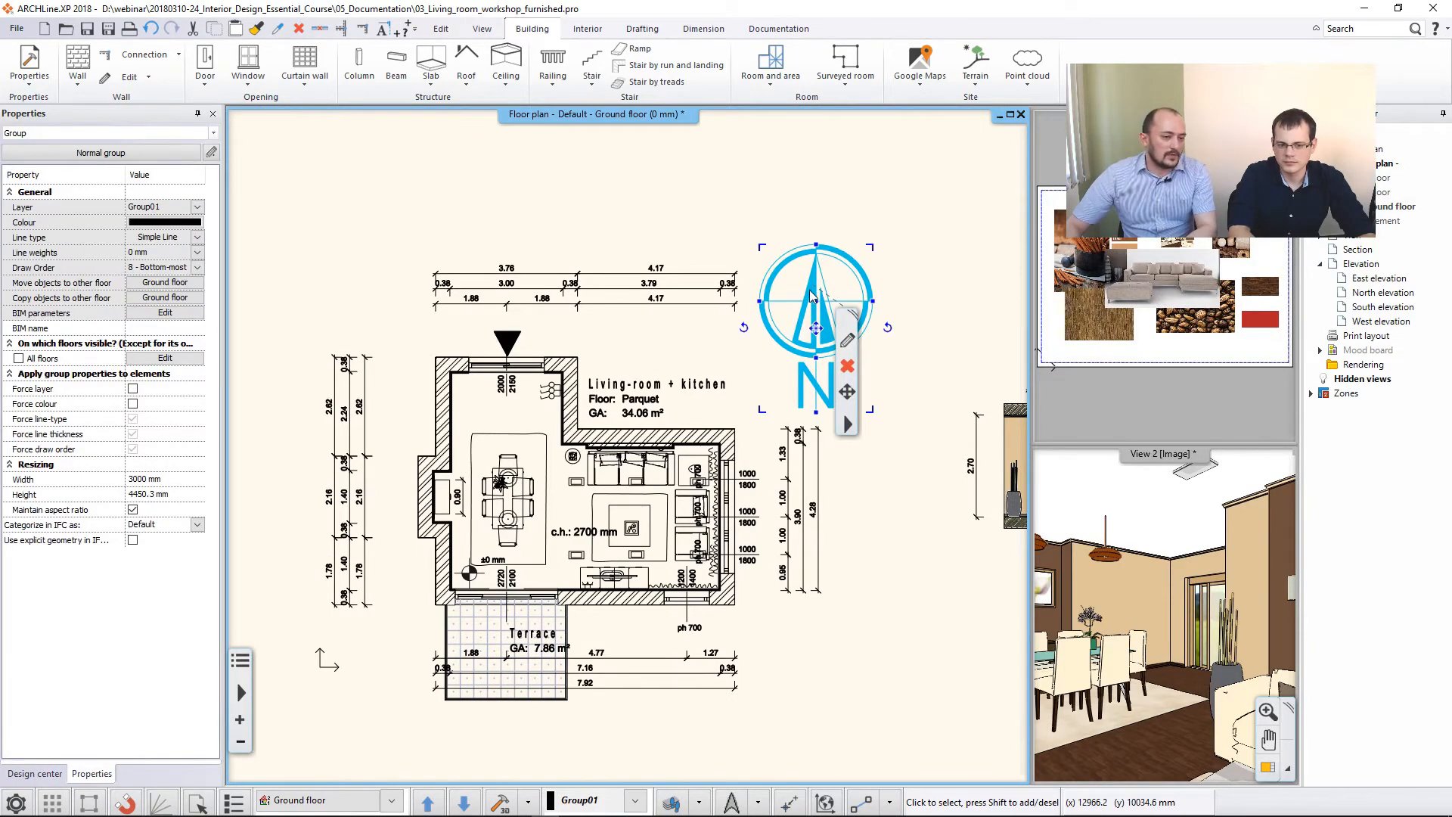
pyautogui.click(667, 220)
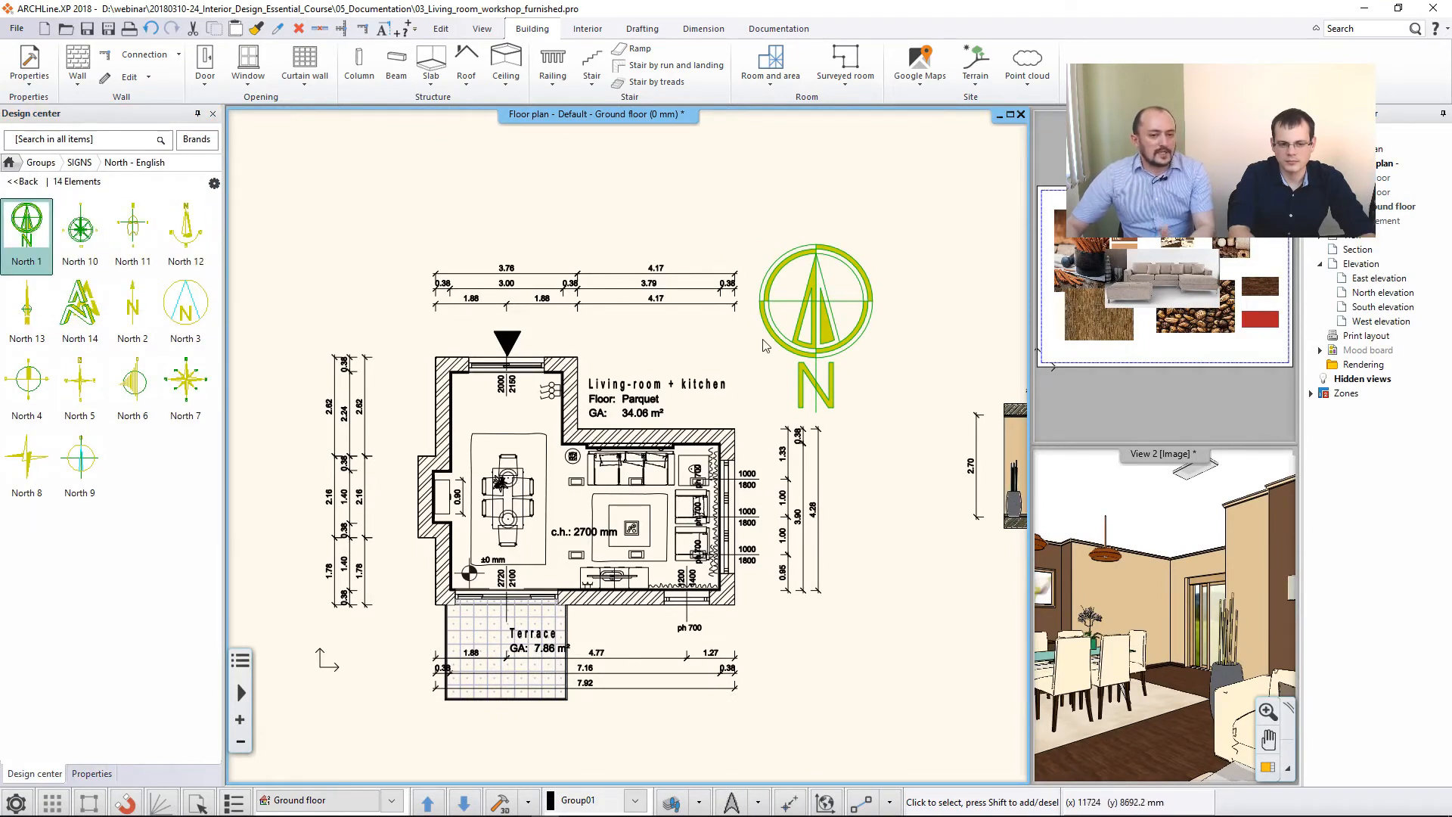
pyautogui.click(821, 366)
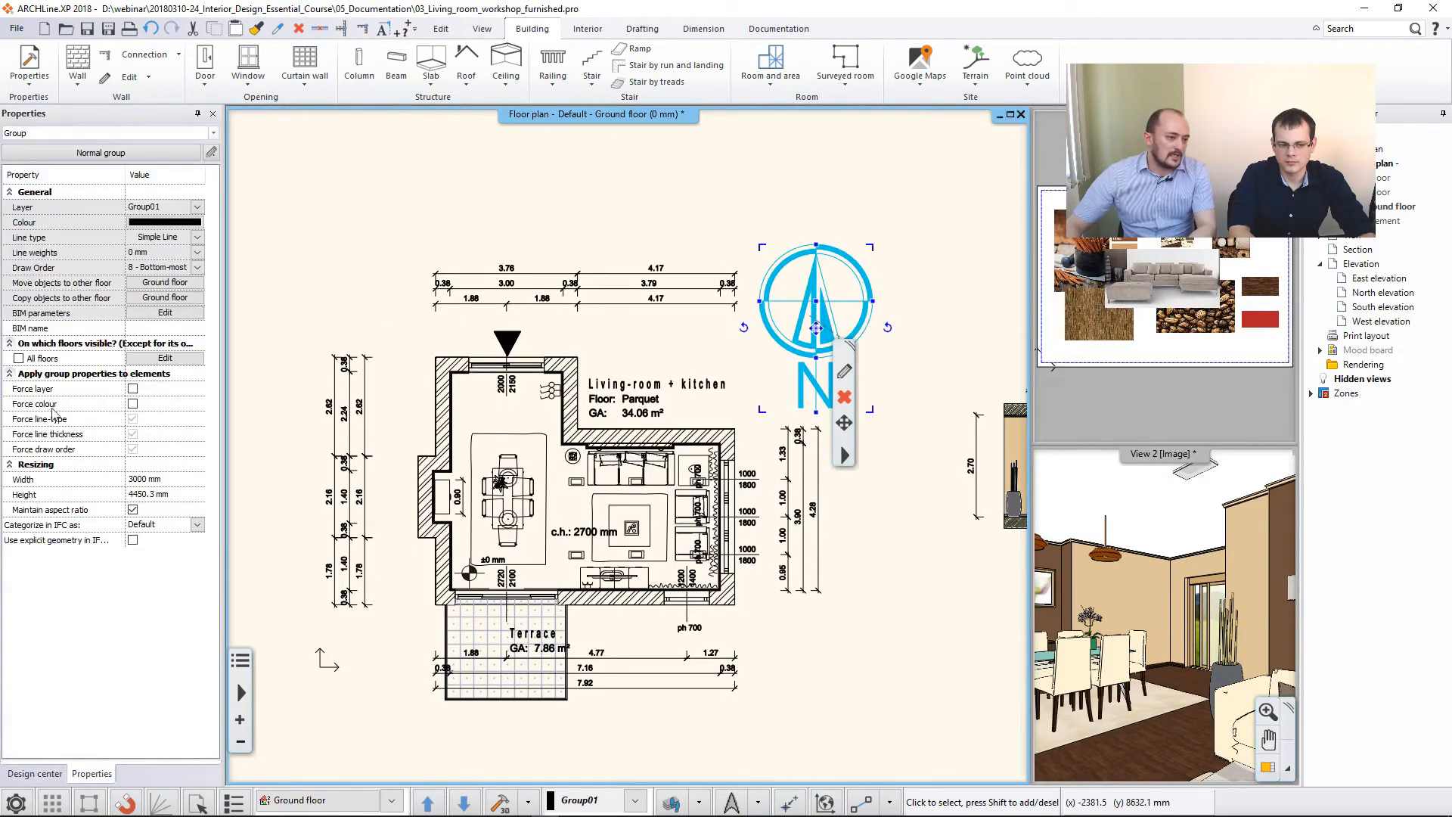
pyautogui.click(133, 404)
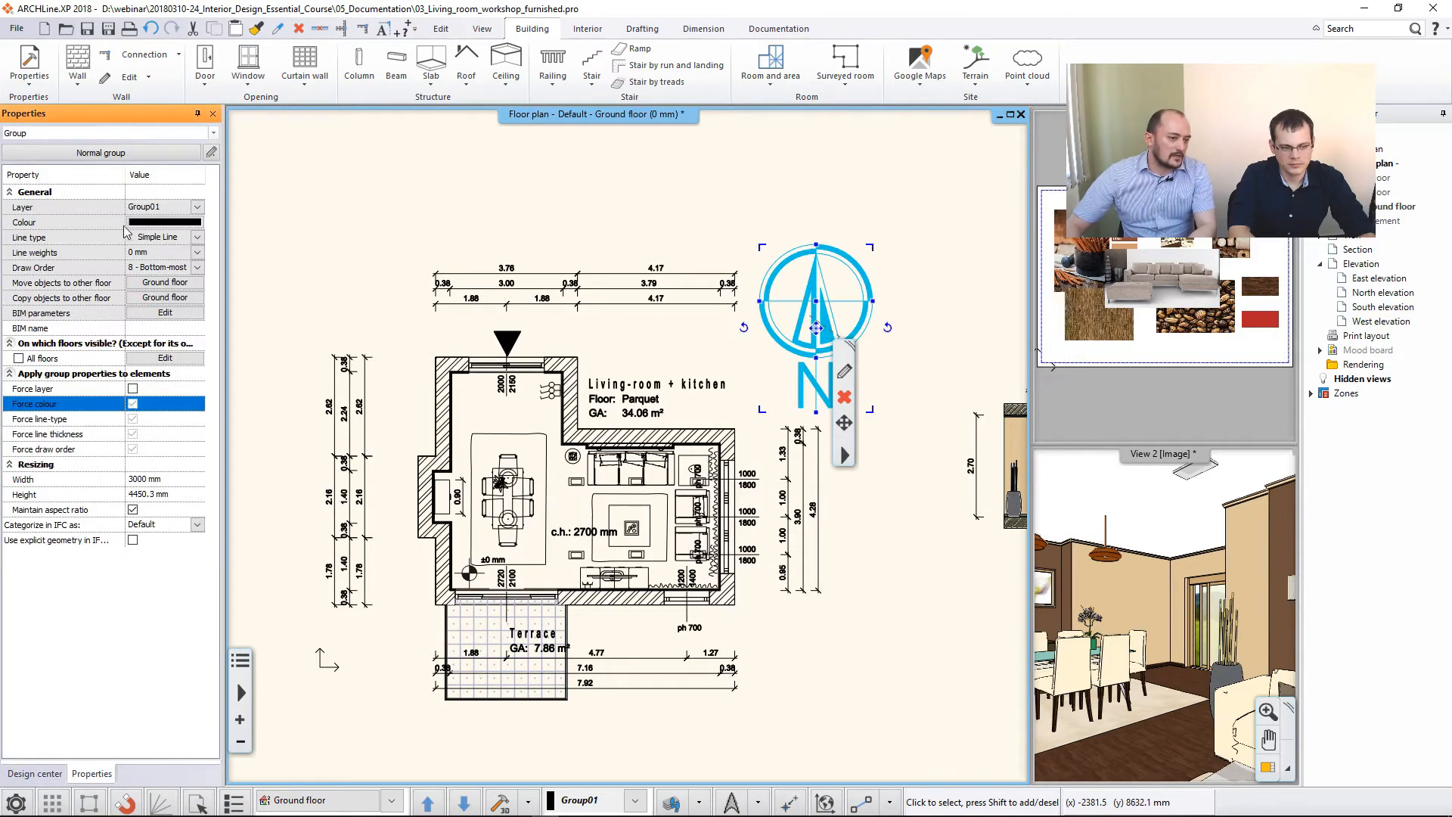
pyautogui.click(515, 217)
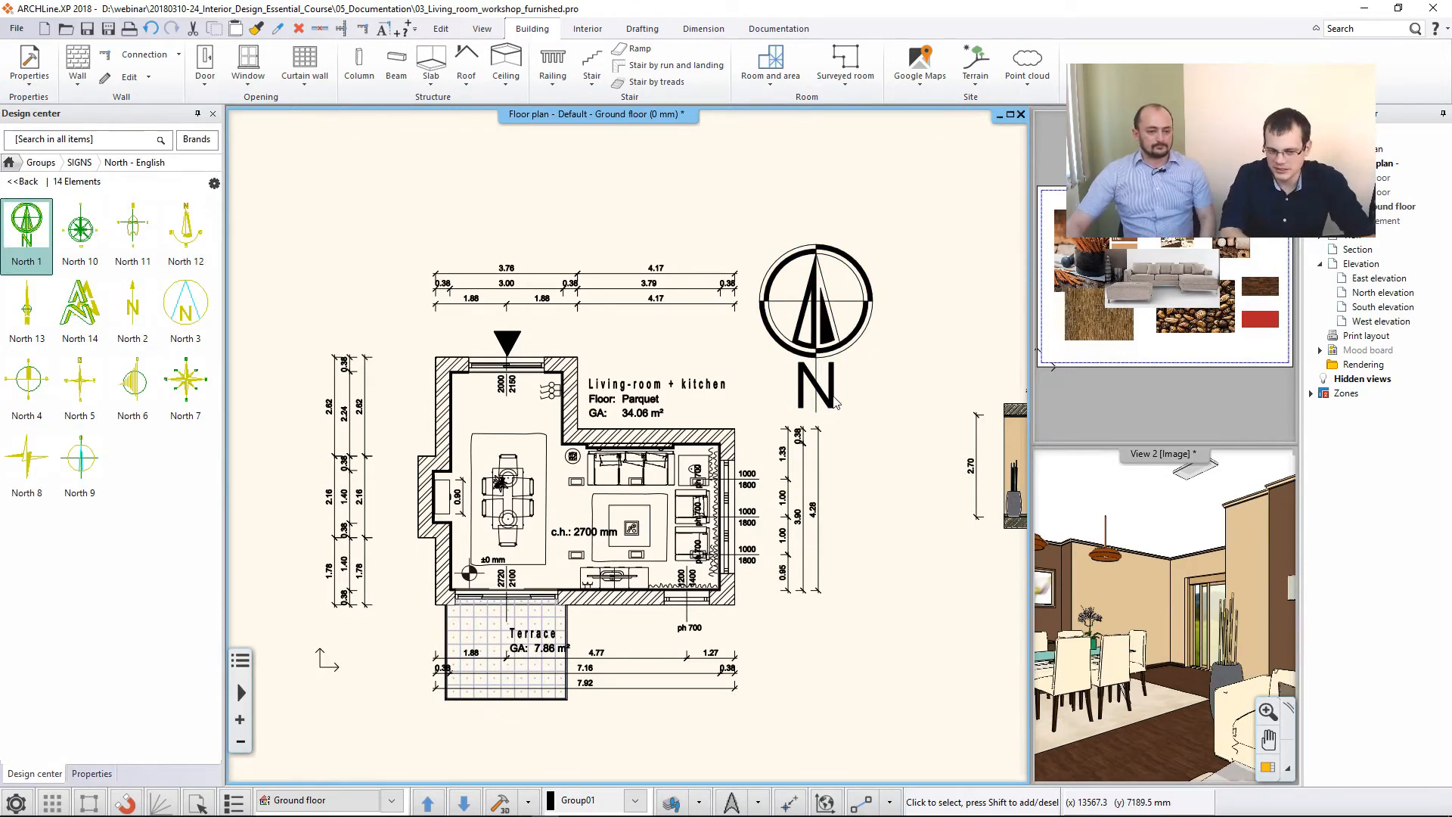
# - Prepare a plot layout on ISO A3 landscape paper with the English1_horizontal plot stamp
pyautogui.scroll(-2, 740, 391)
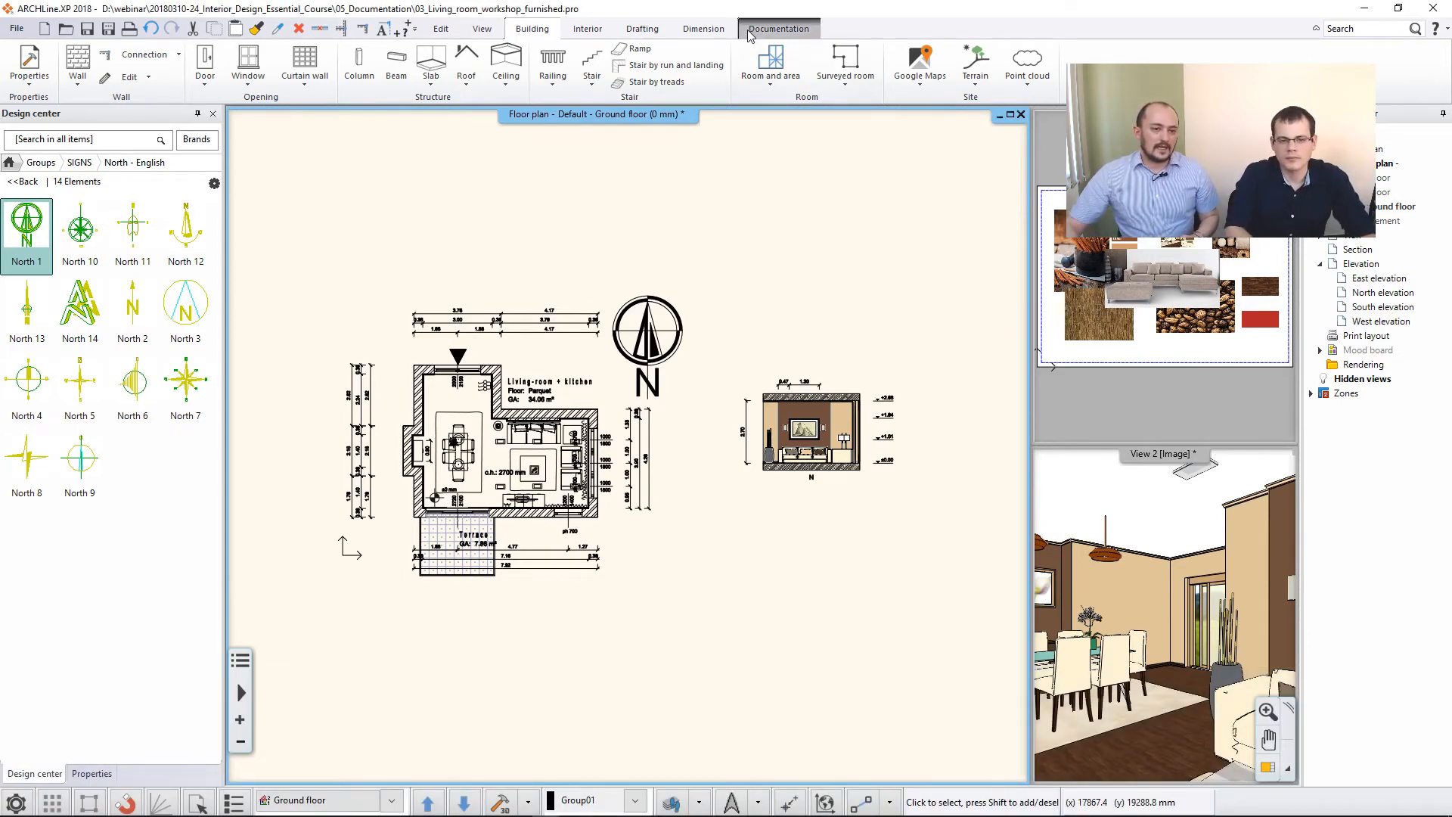
pyautogui.click(779, 28)
pyautogui.click(121, 83)
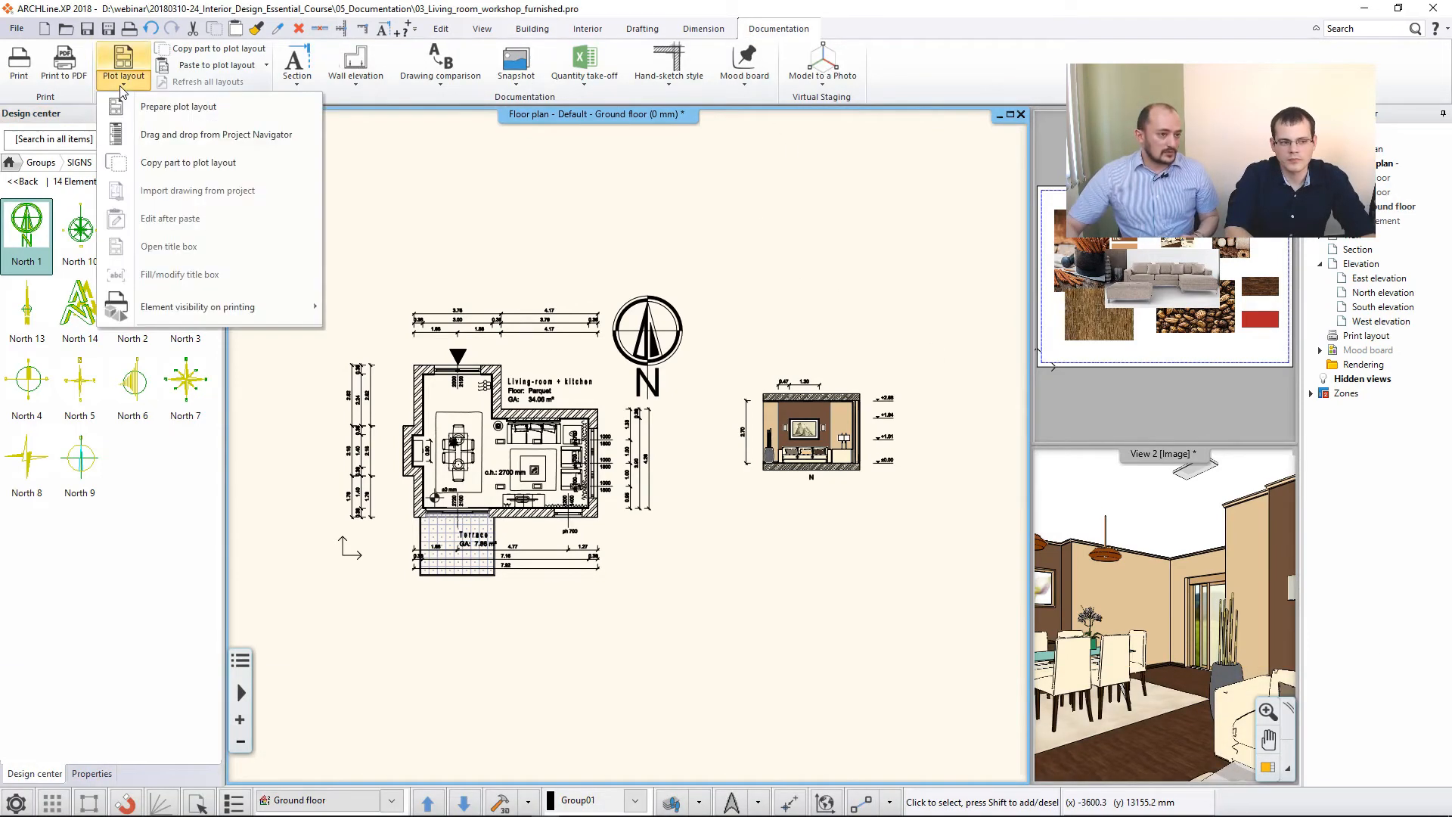
pyautogui.click(168, 109)
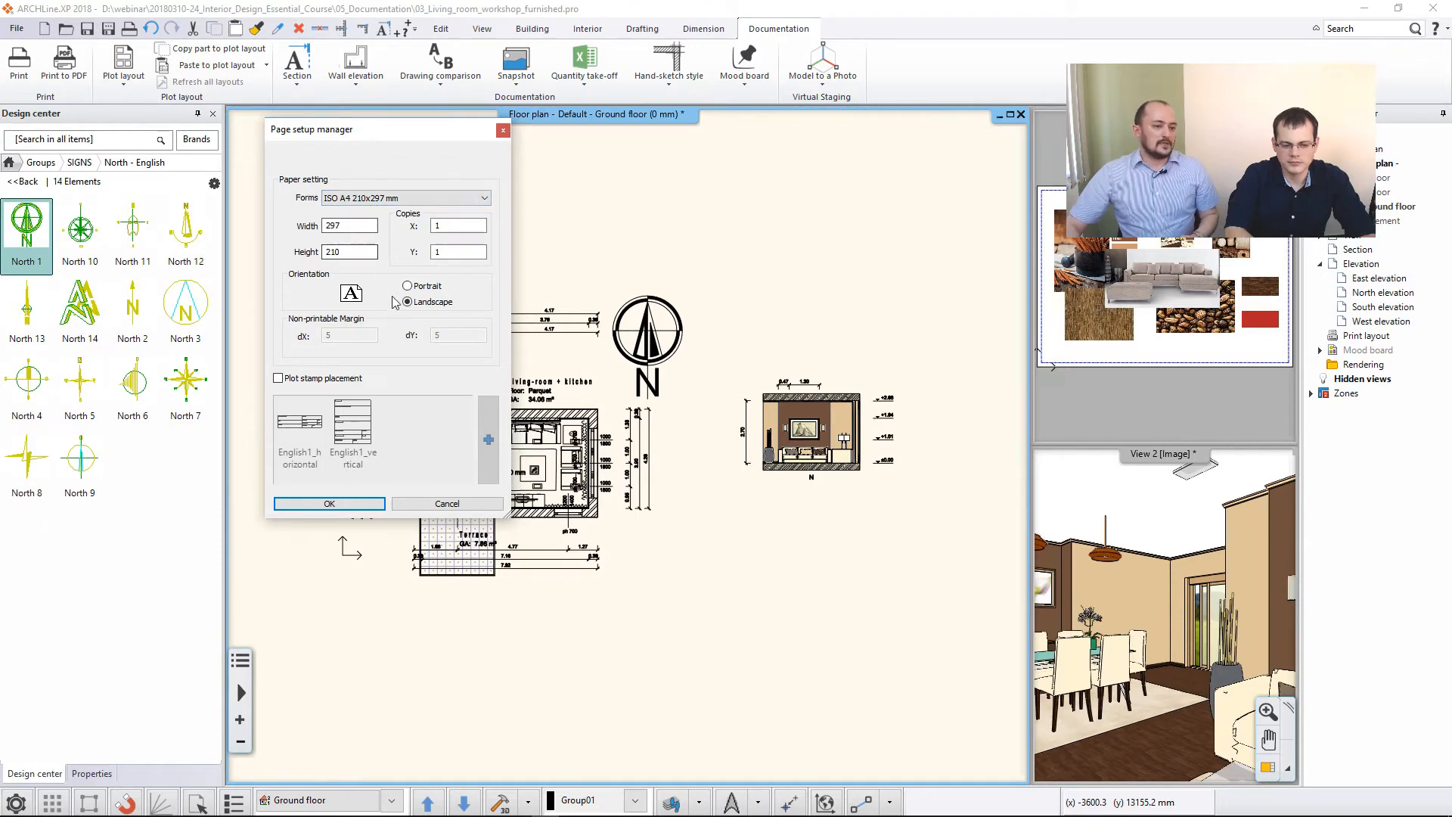
pyautogui.click(310, 381)
pyautogui.click(319, 444)
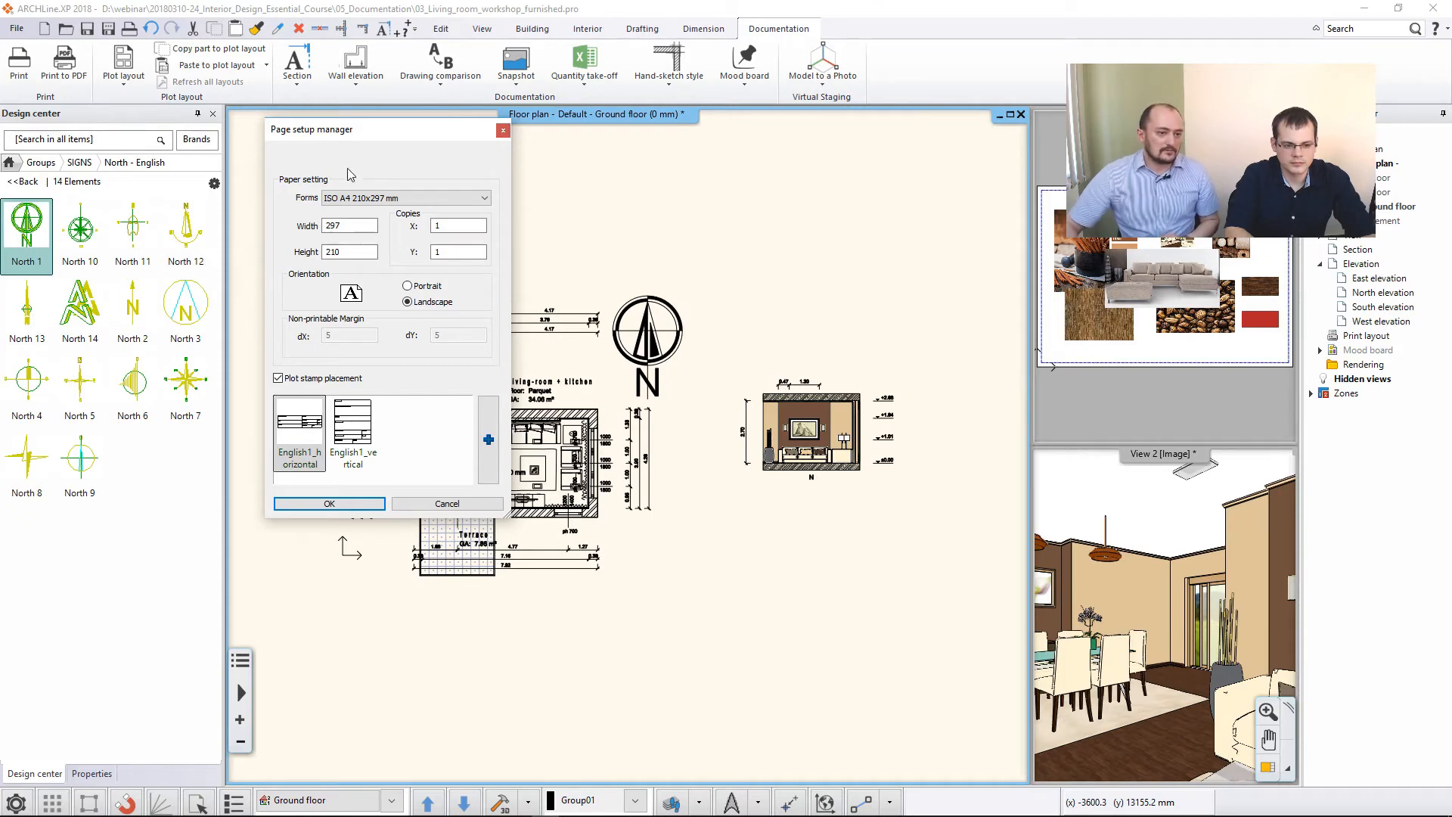
pyautogui.click(368, 199)
pyautogui.click(361, 236)
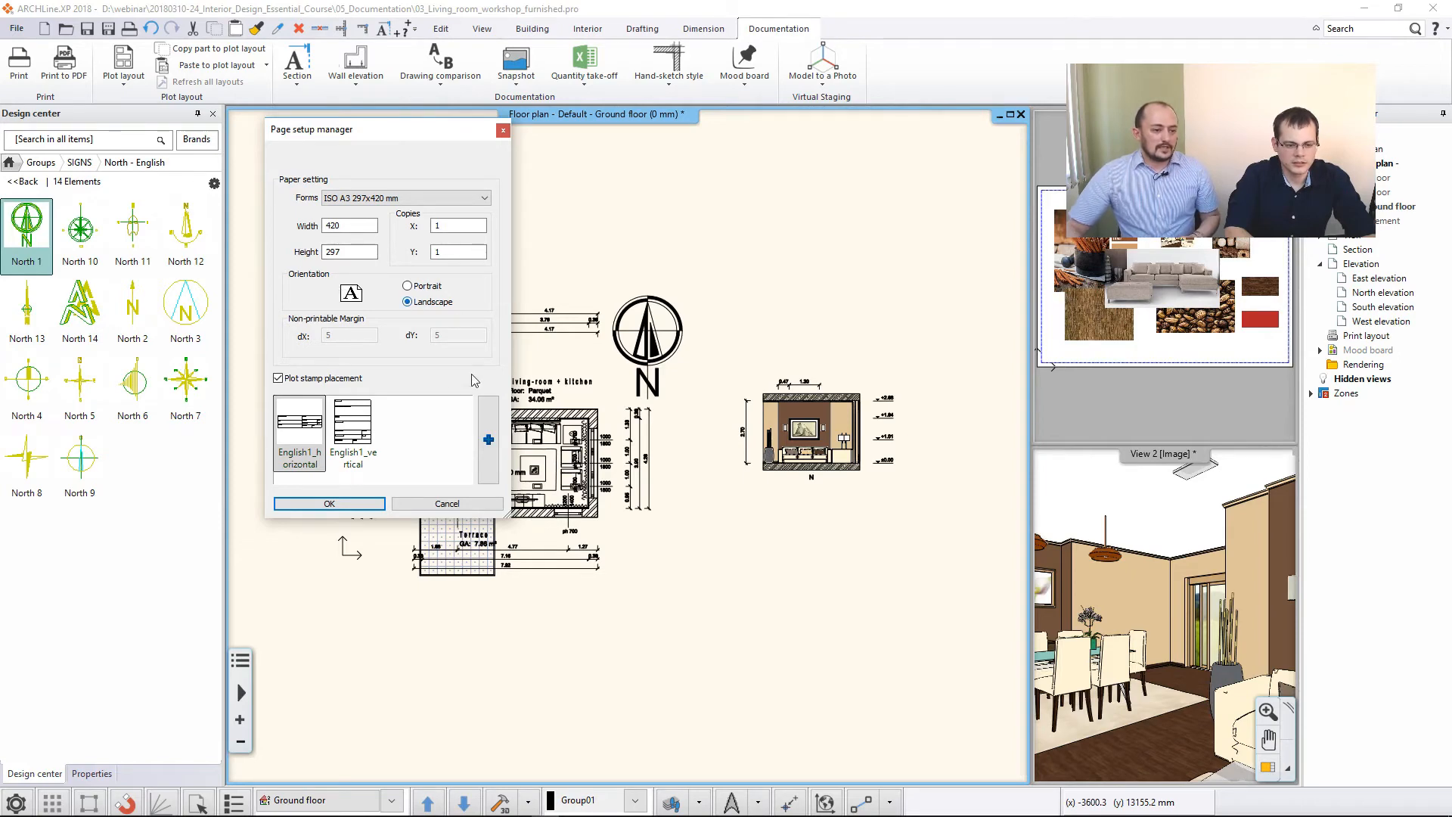
pyautogui.click(329, 504)
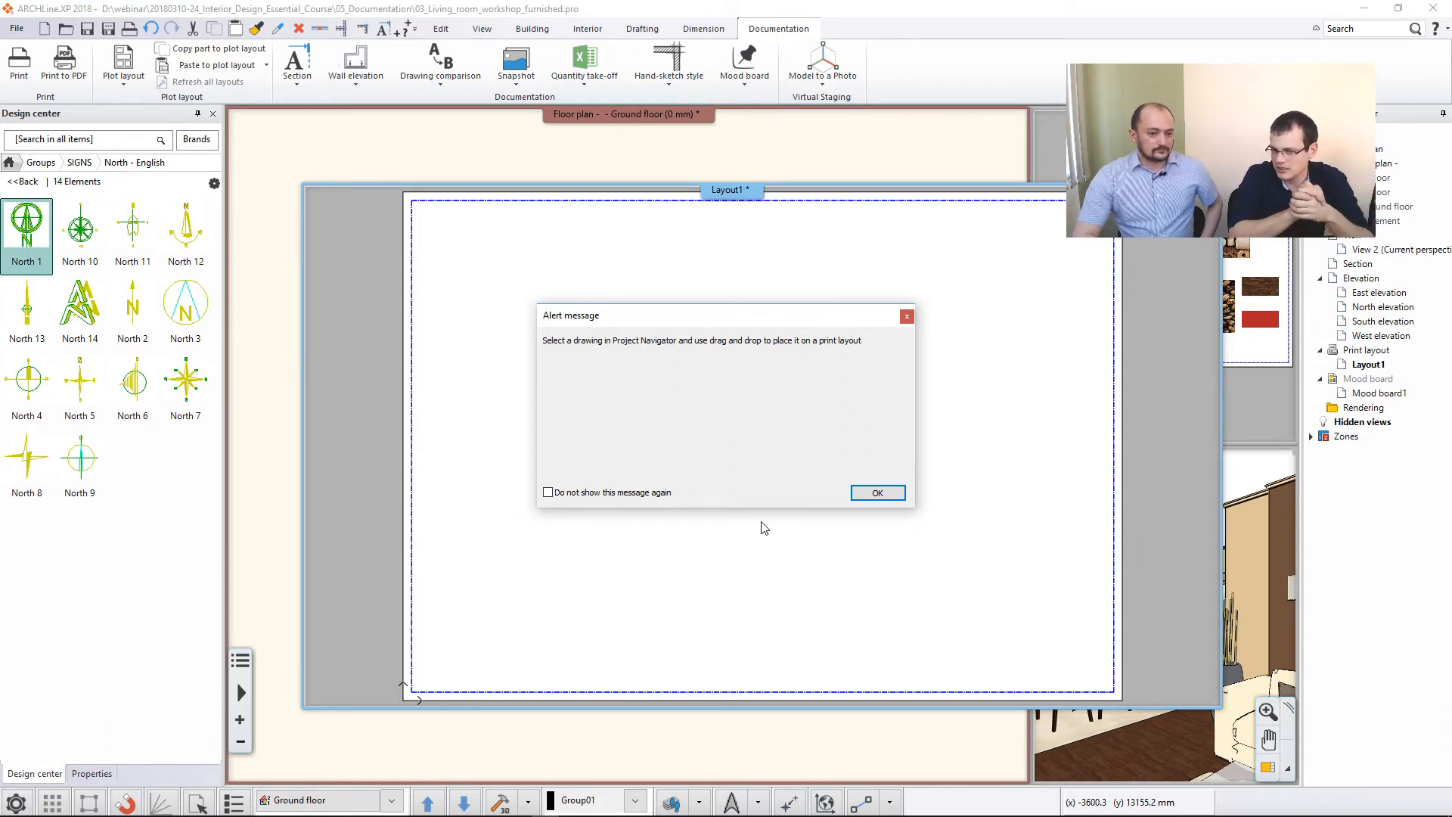
pyautogui.click(877, 492)
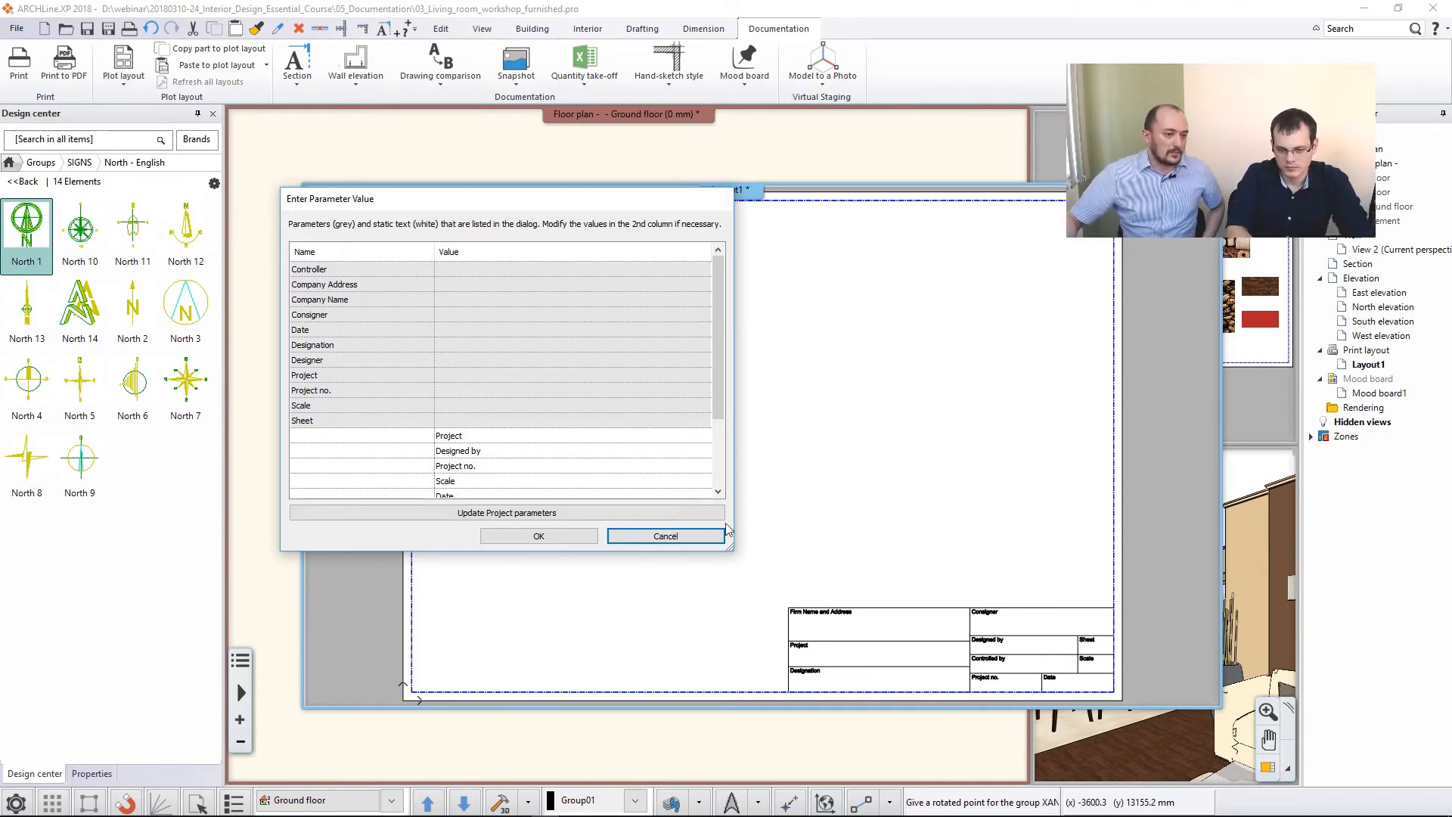
# - Fill in the plot stamp's date as 2018.03.25. and accept the stamp parameters
pyautogui.click(497, 329)
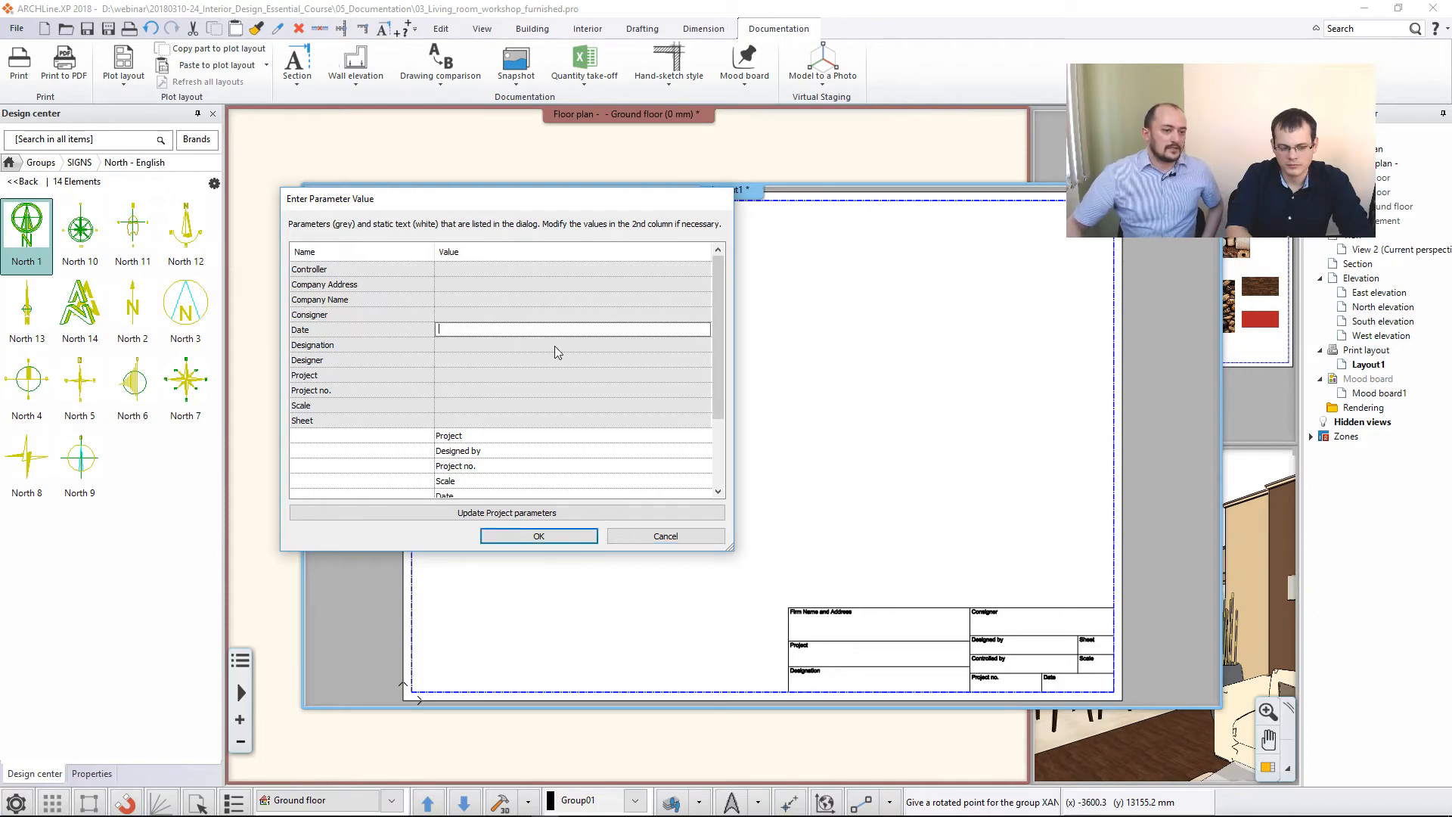
pyautogui.write('20')
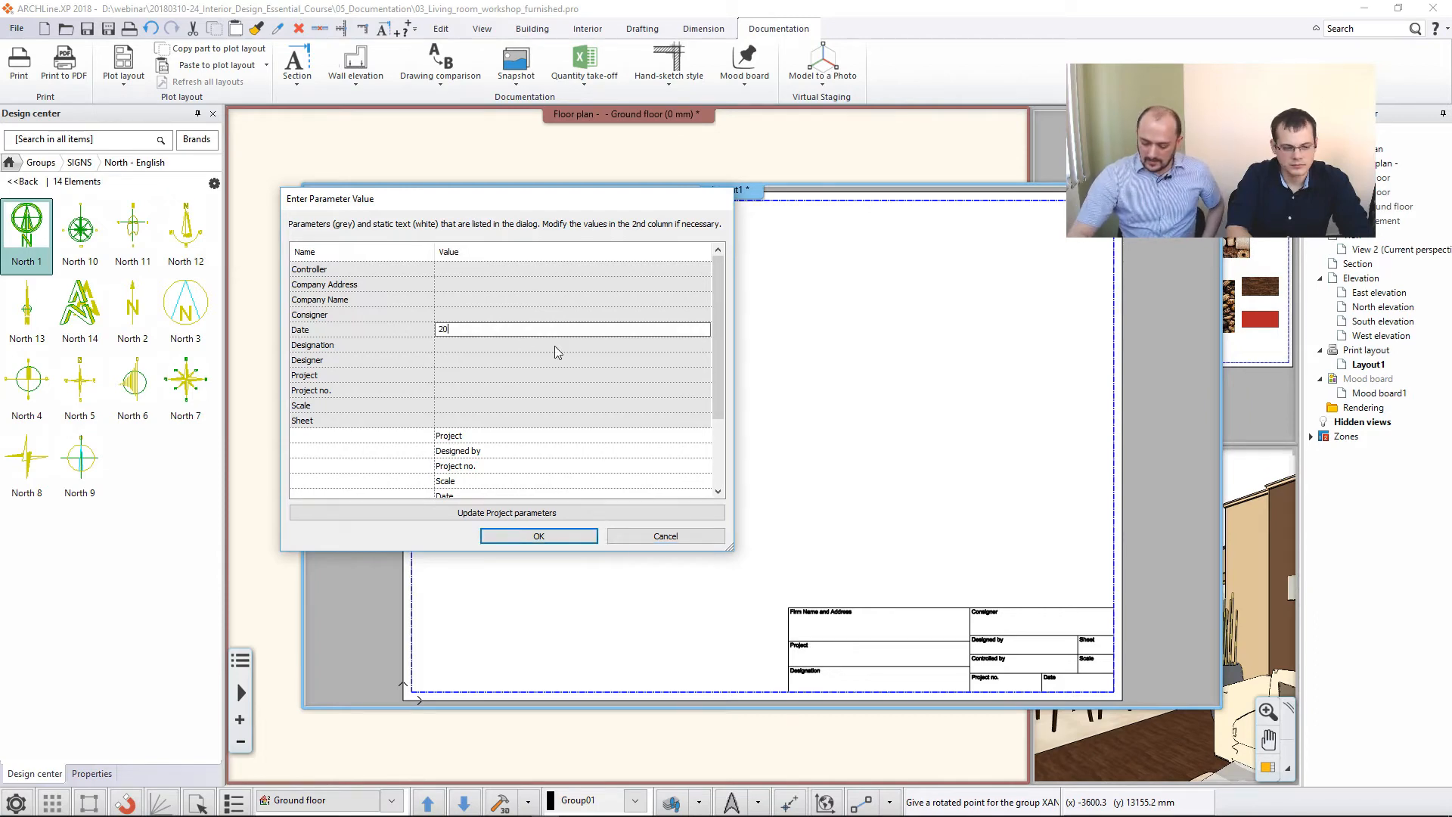
pyautogui.write('18.03.25.')
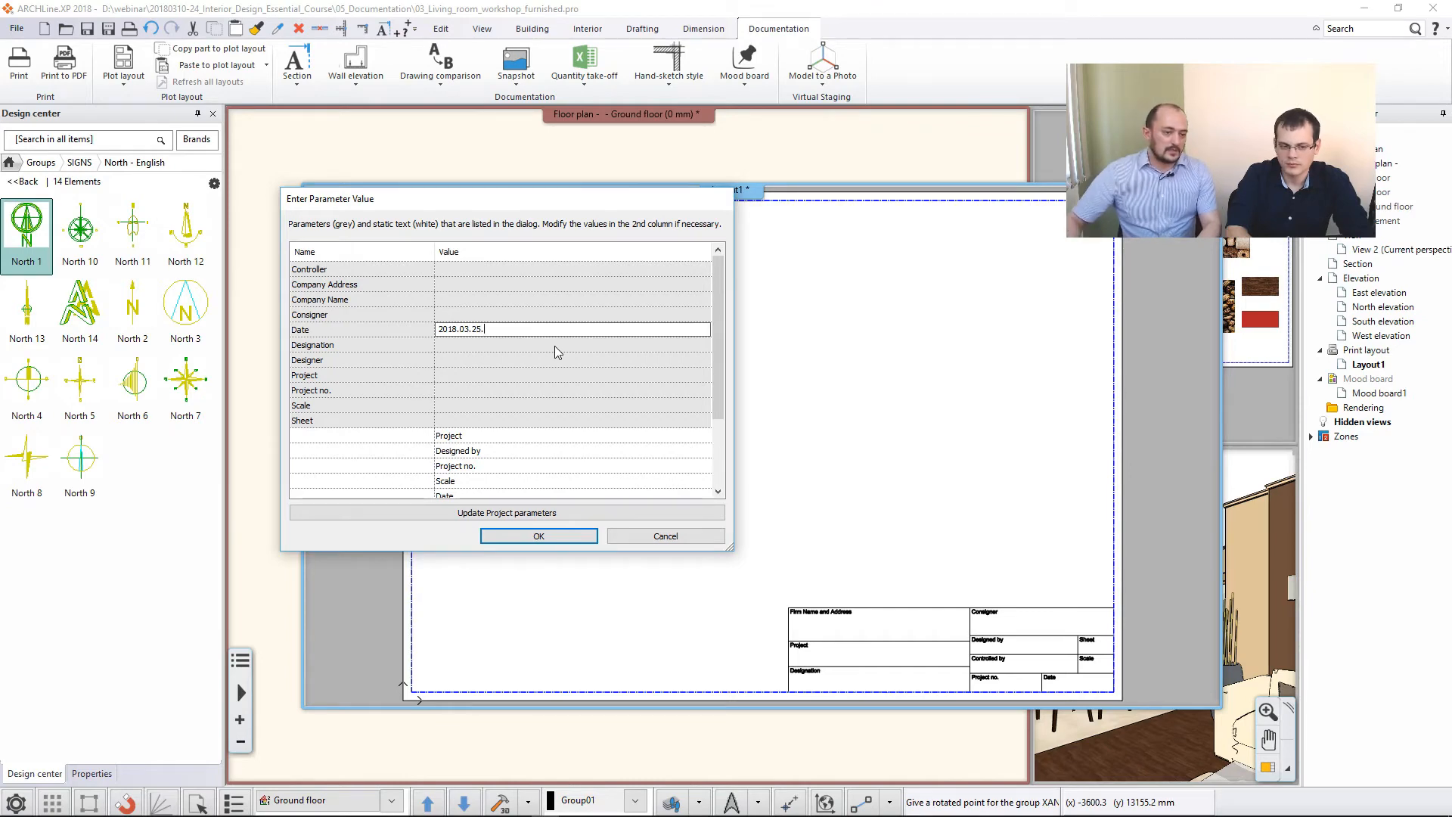
pyautogui.click(546, 537)
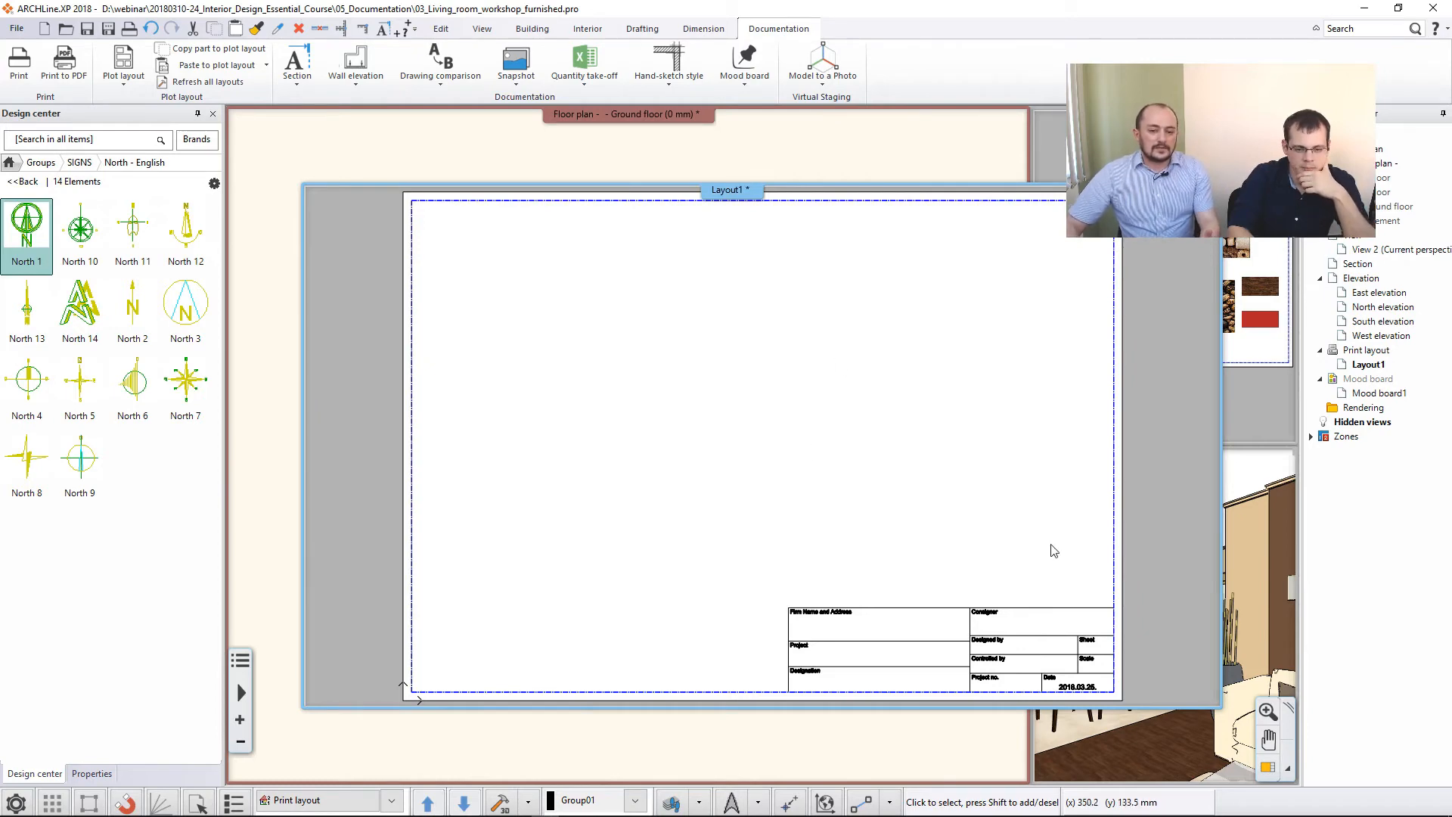
# - Tile the open windows and make the print layout the large main view
pyautogui.click(895, 173)
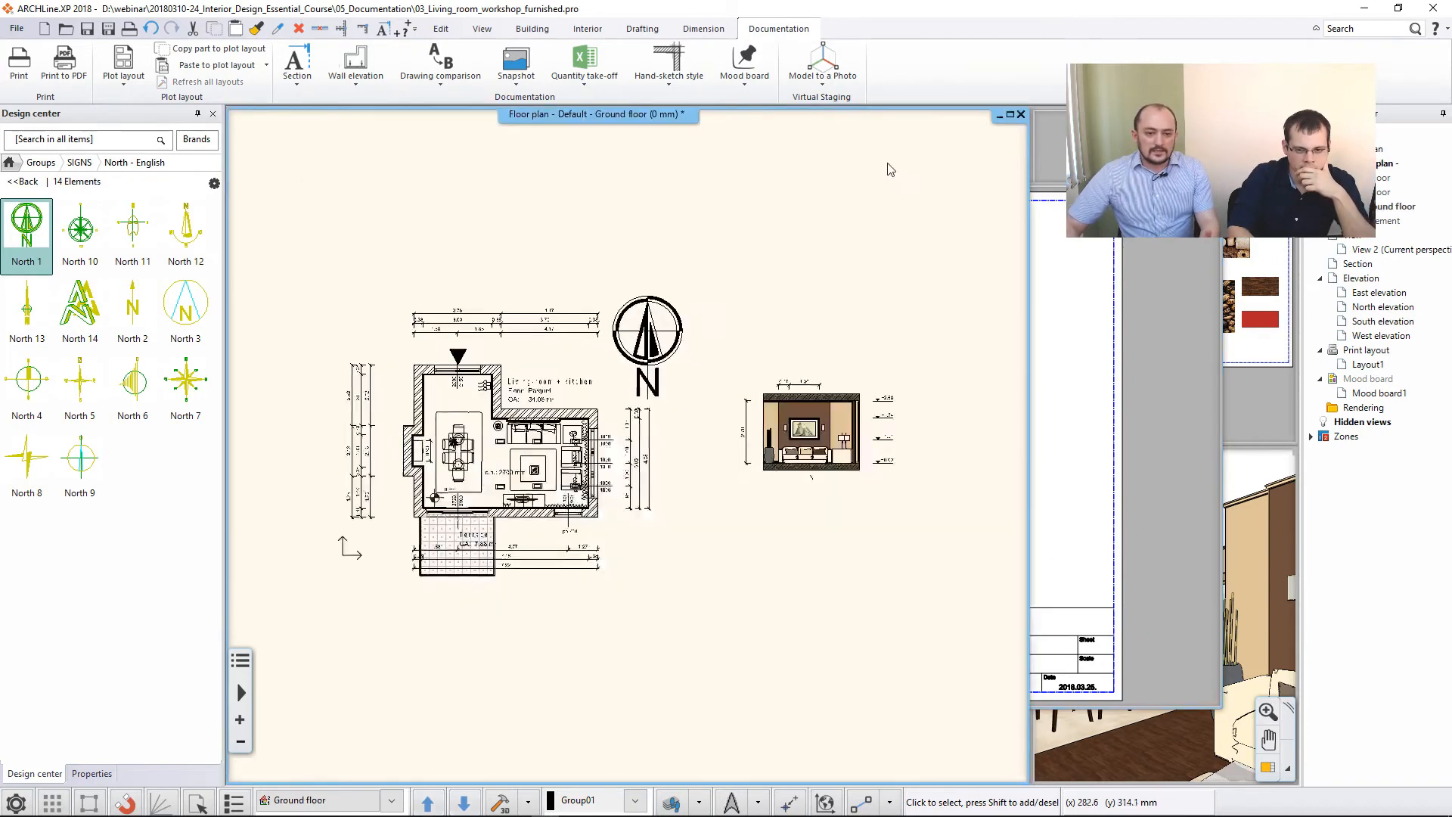
pyautogui.click(1268, 767)
pyautogui.click(1134, 245)
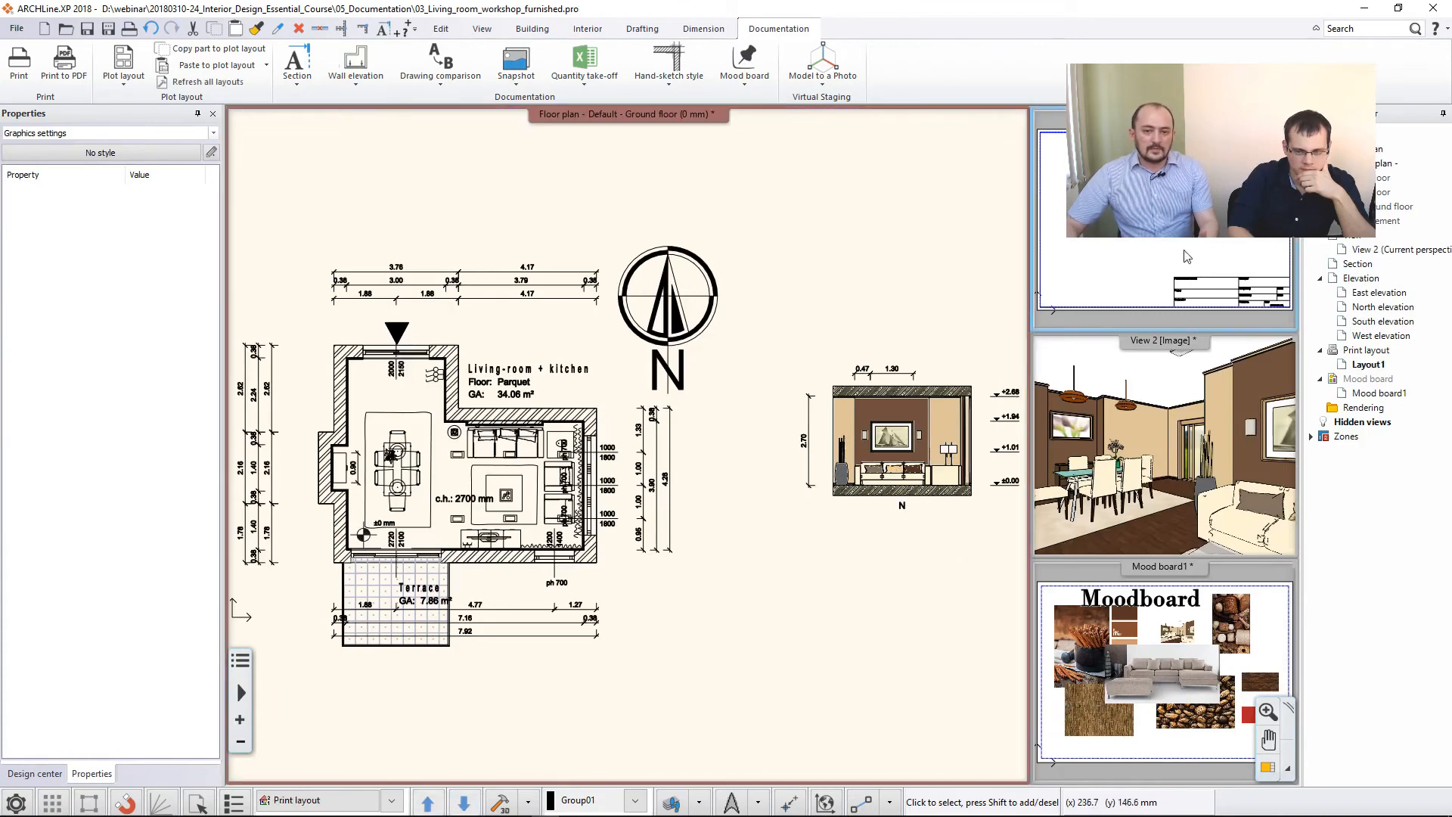
pyautogui.click(1268, 767)
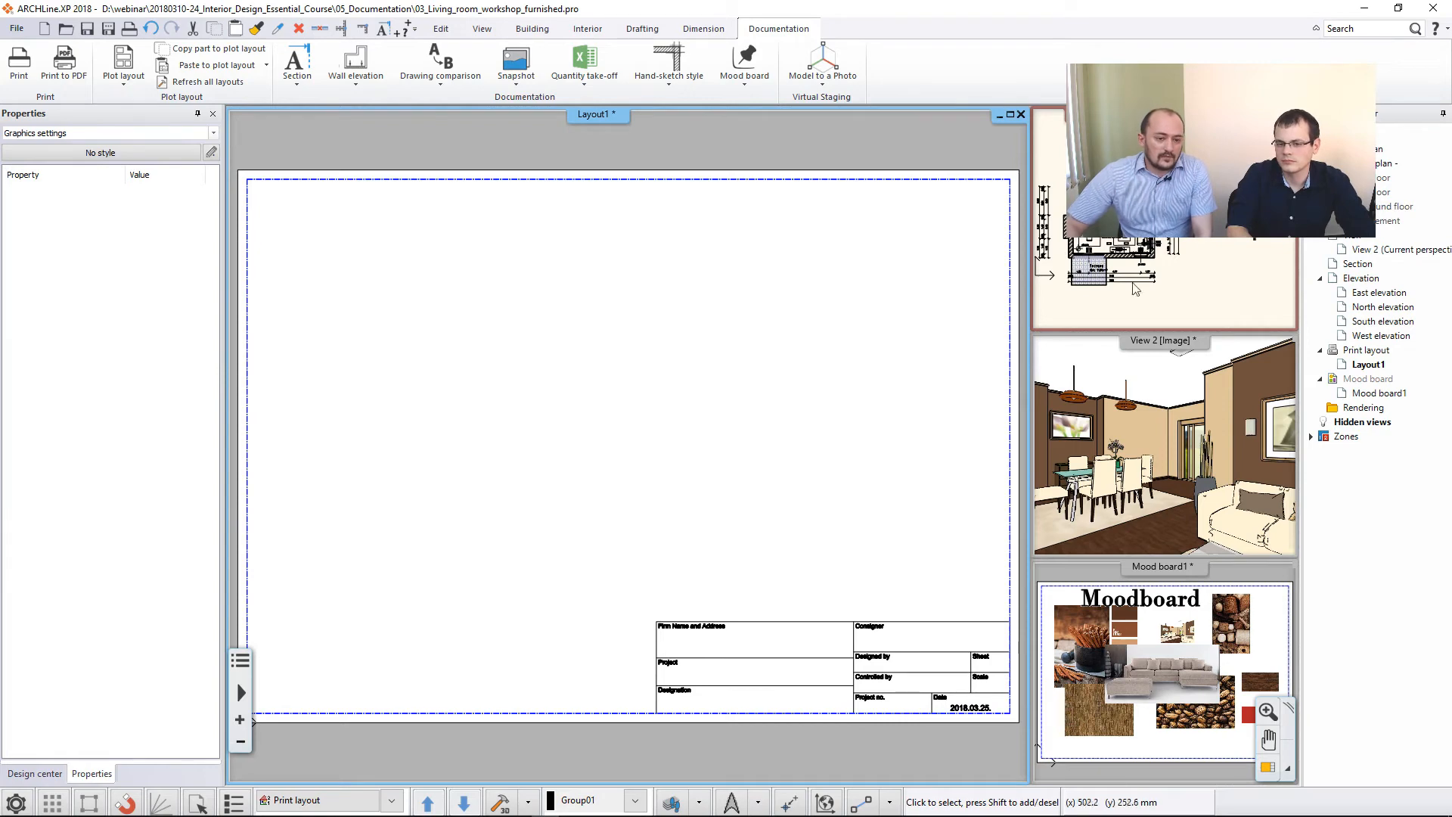
# - Place the ground floor plan on the layout at 1:50 scale, with its frame's lower-left corner on the sheet's left margin line
pyautogui.moveTo(1392, 215); pyautogui.dragTo(498, 450)
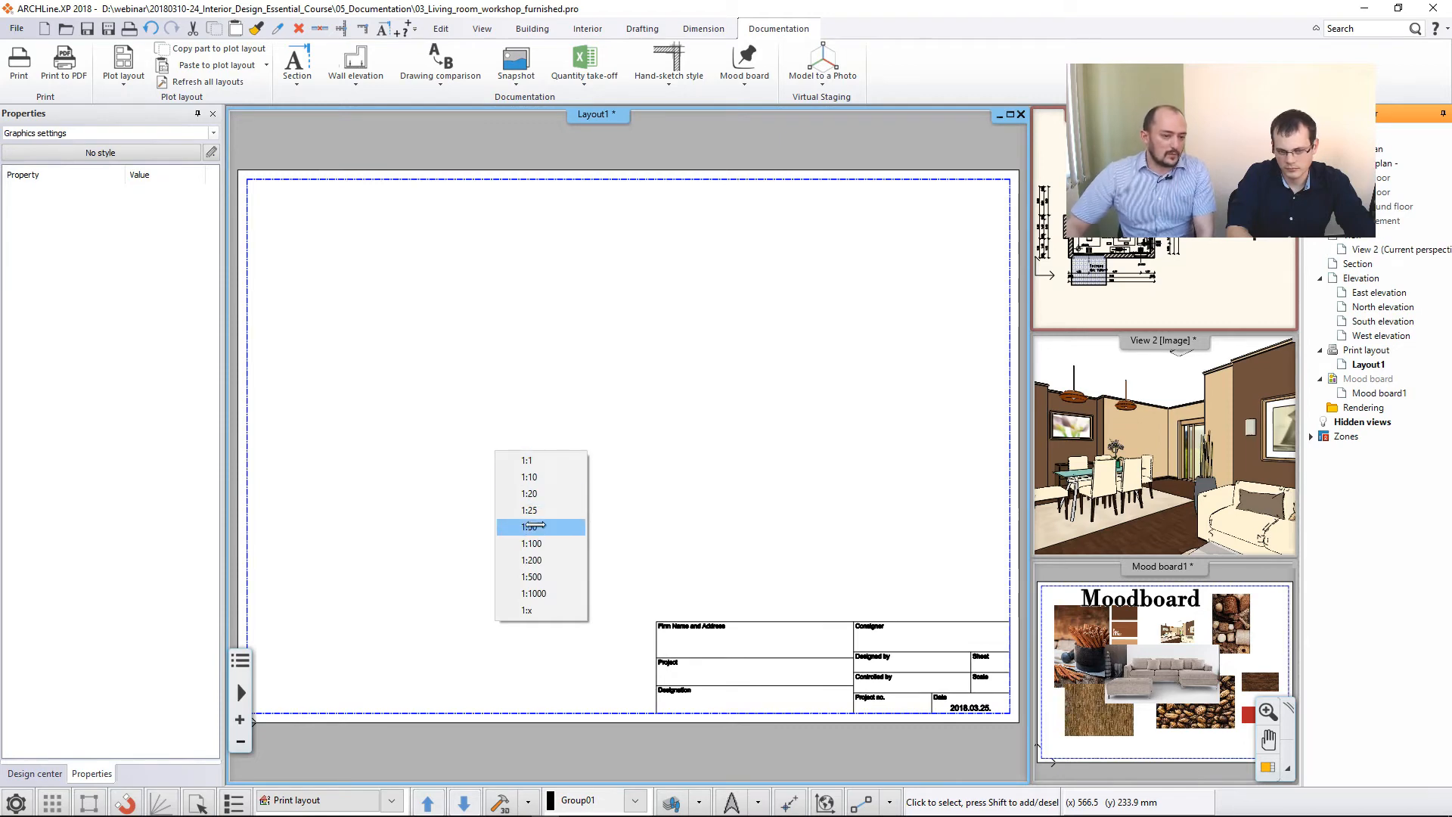
pyautogui.click(544, 529)
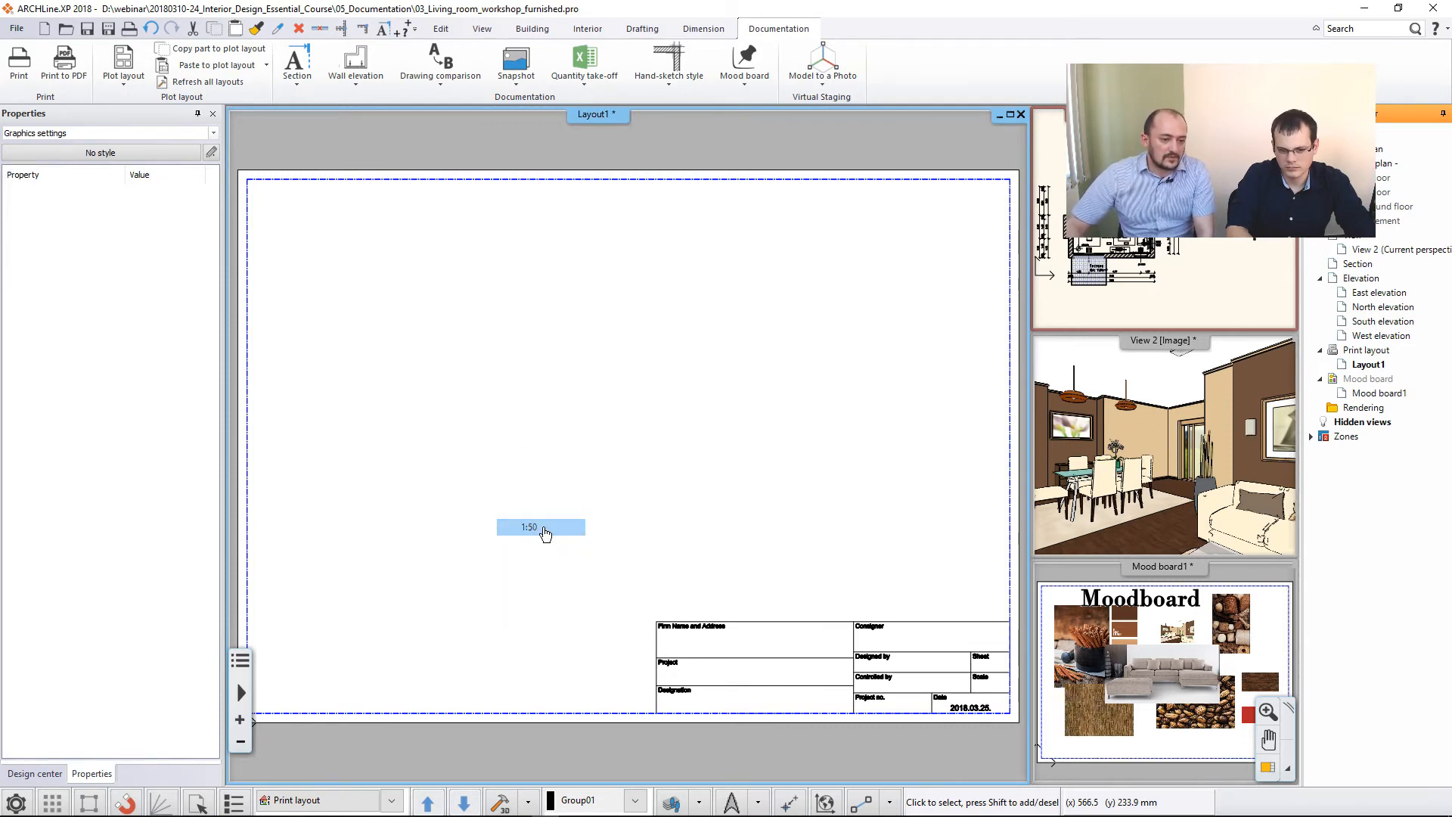
pyautogui.scroll(-2, 424, 545)
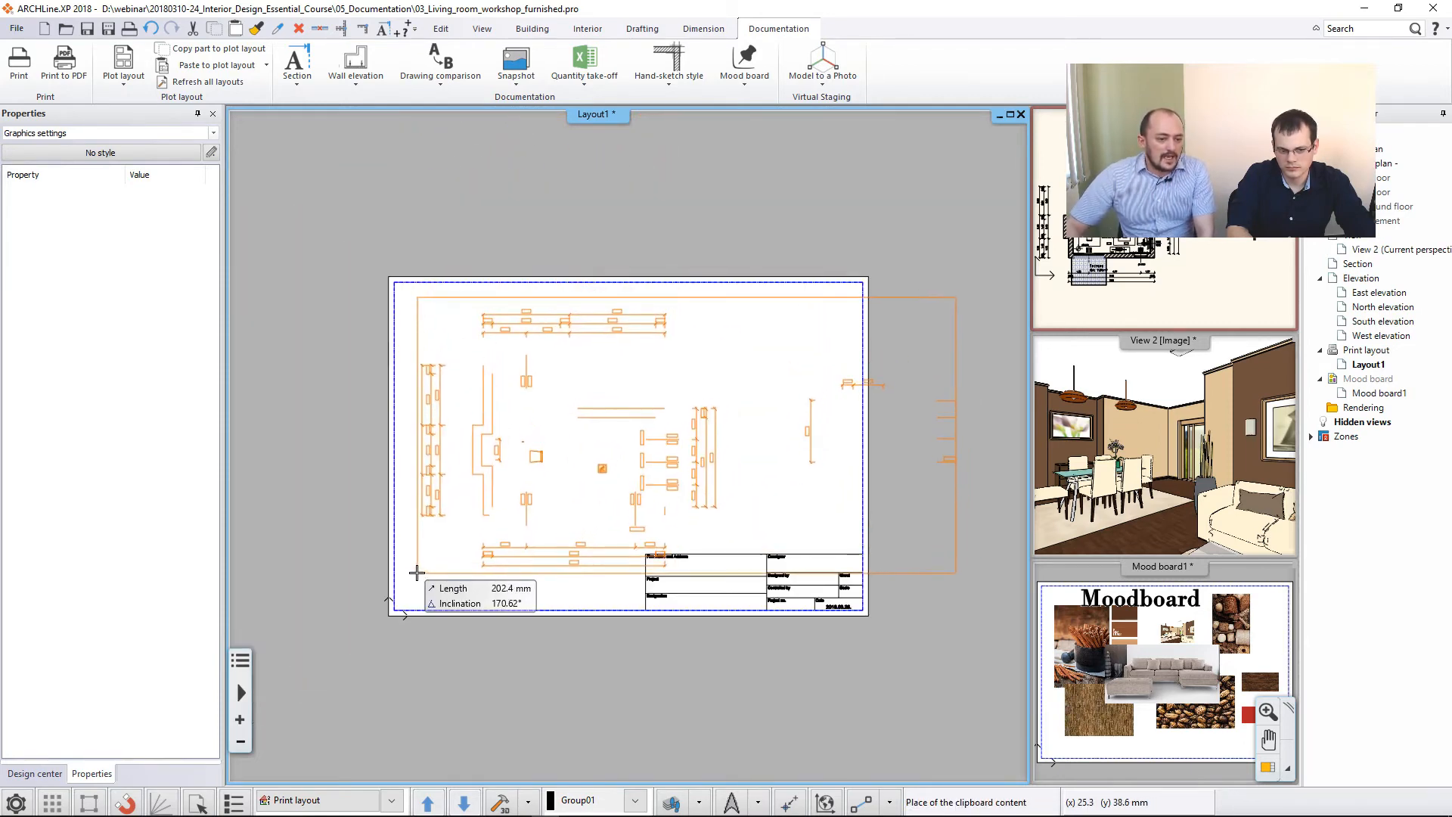
pyautogui.scroll(2, 417, 573)
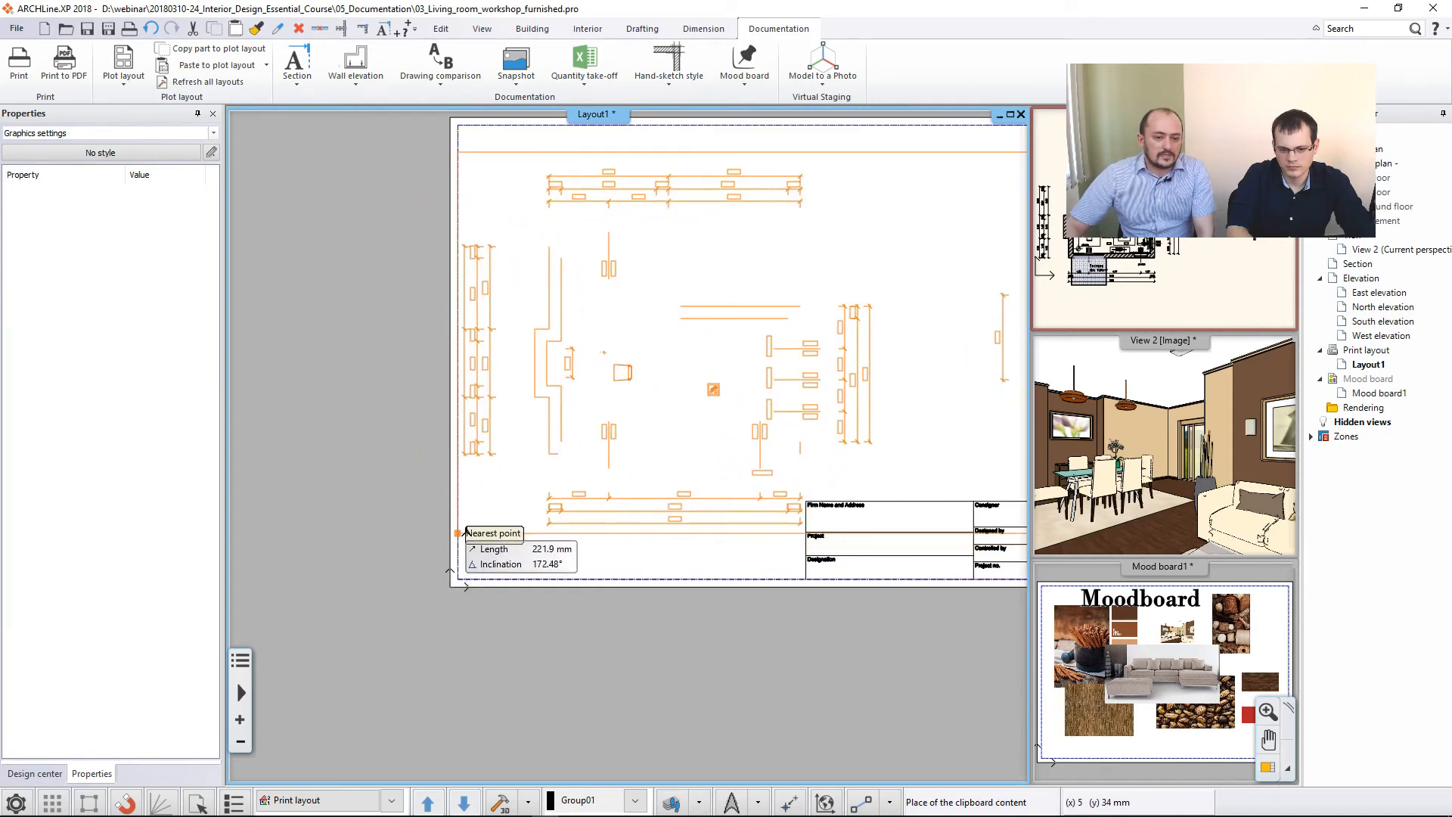
pyautogui.click(463, 532)
pyautogui.scroll(-1, 620, 503)
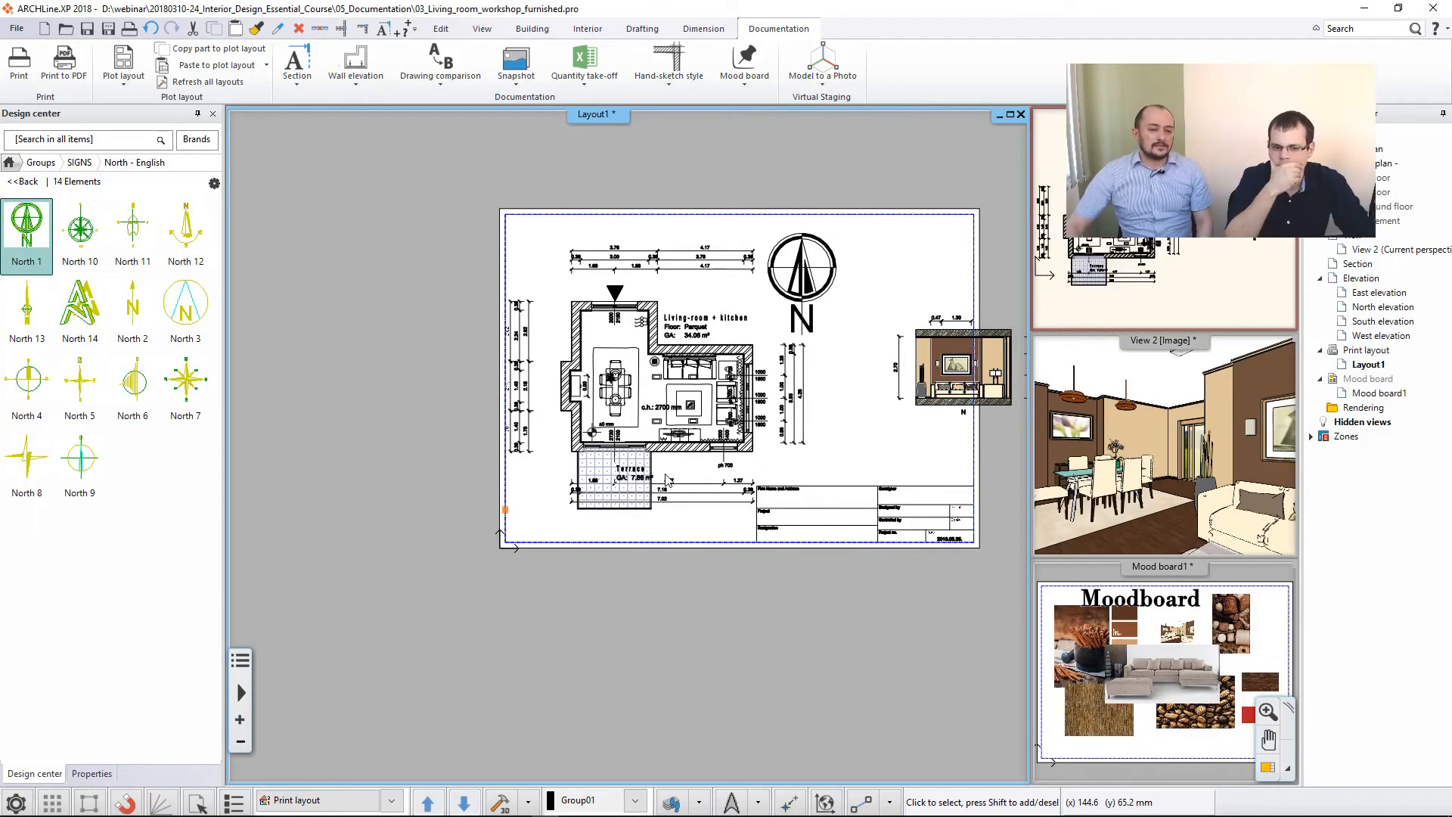
# - Check the placed floor plan's print layout settings, including its drawing scale and architectural scale
pyautogui.click(695, 436)
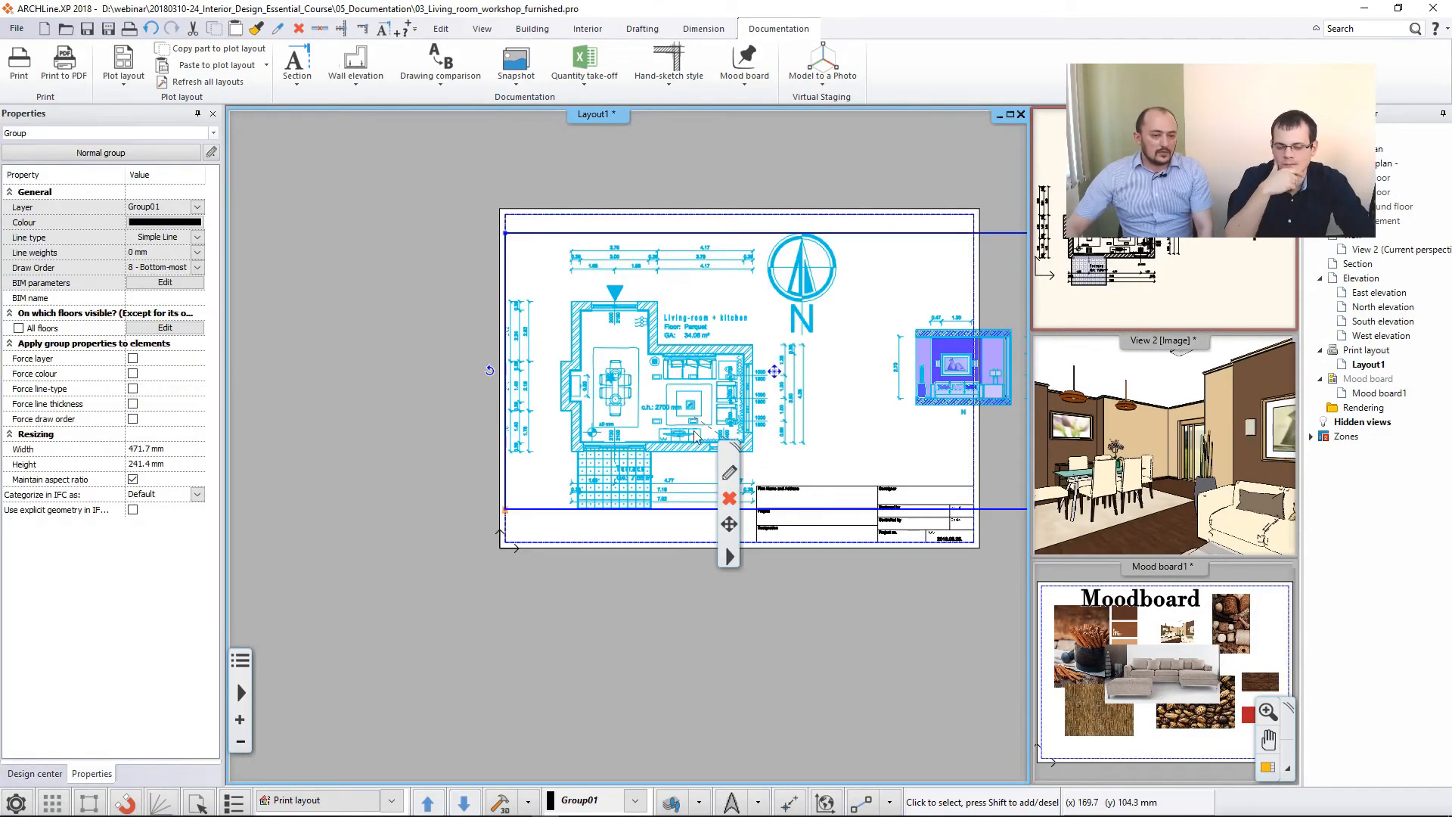
pyautogui.click(729, 473)
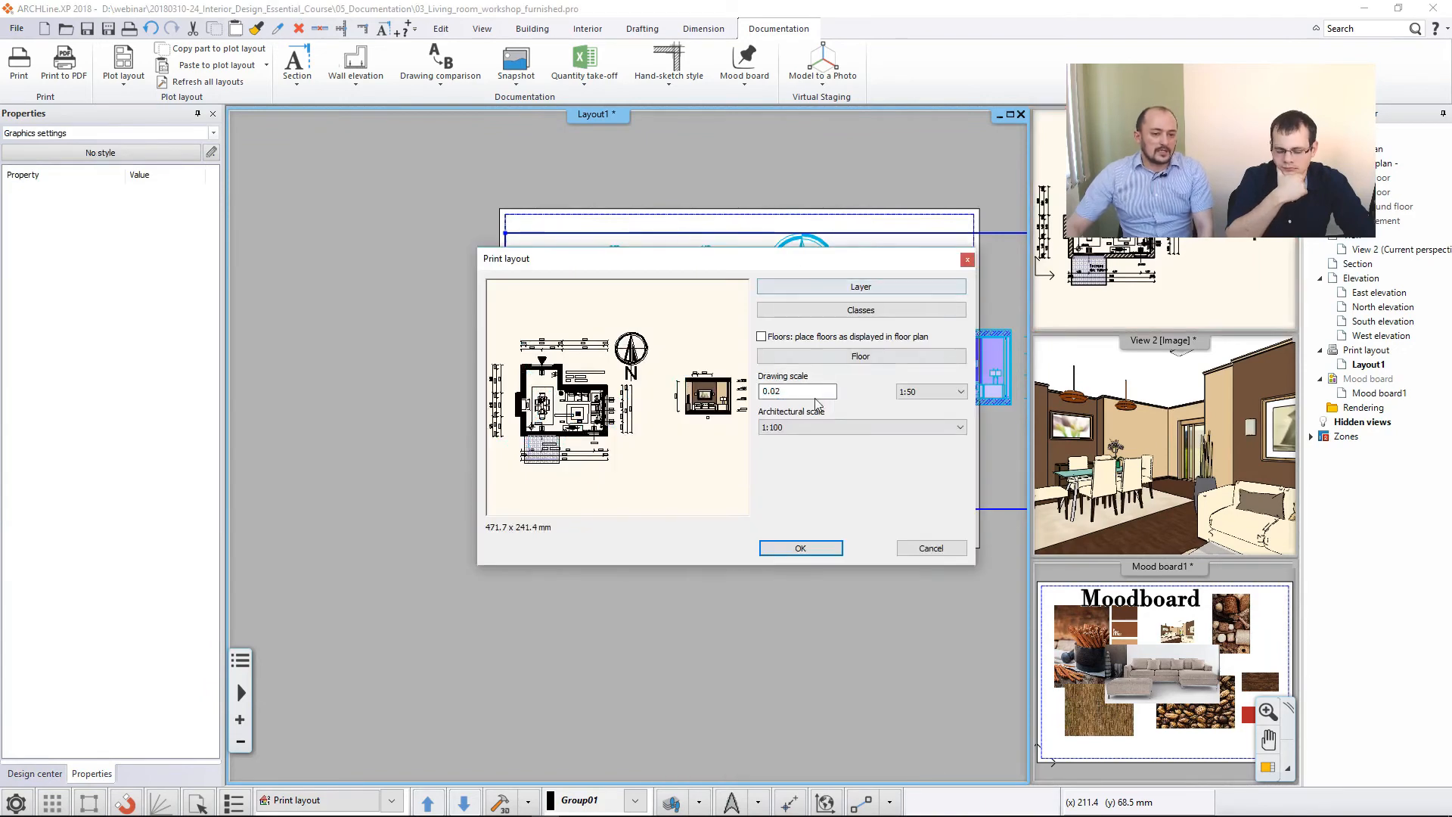
pyautogui.click(931, 548)
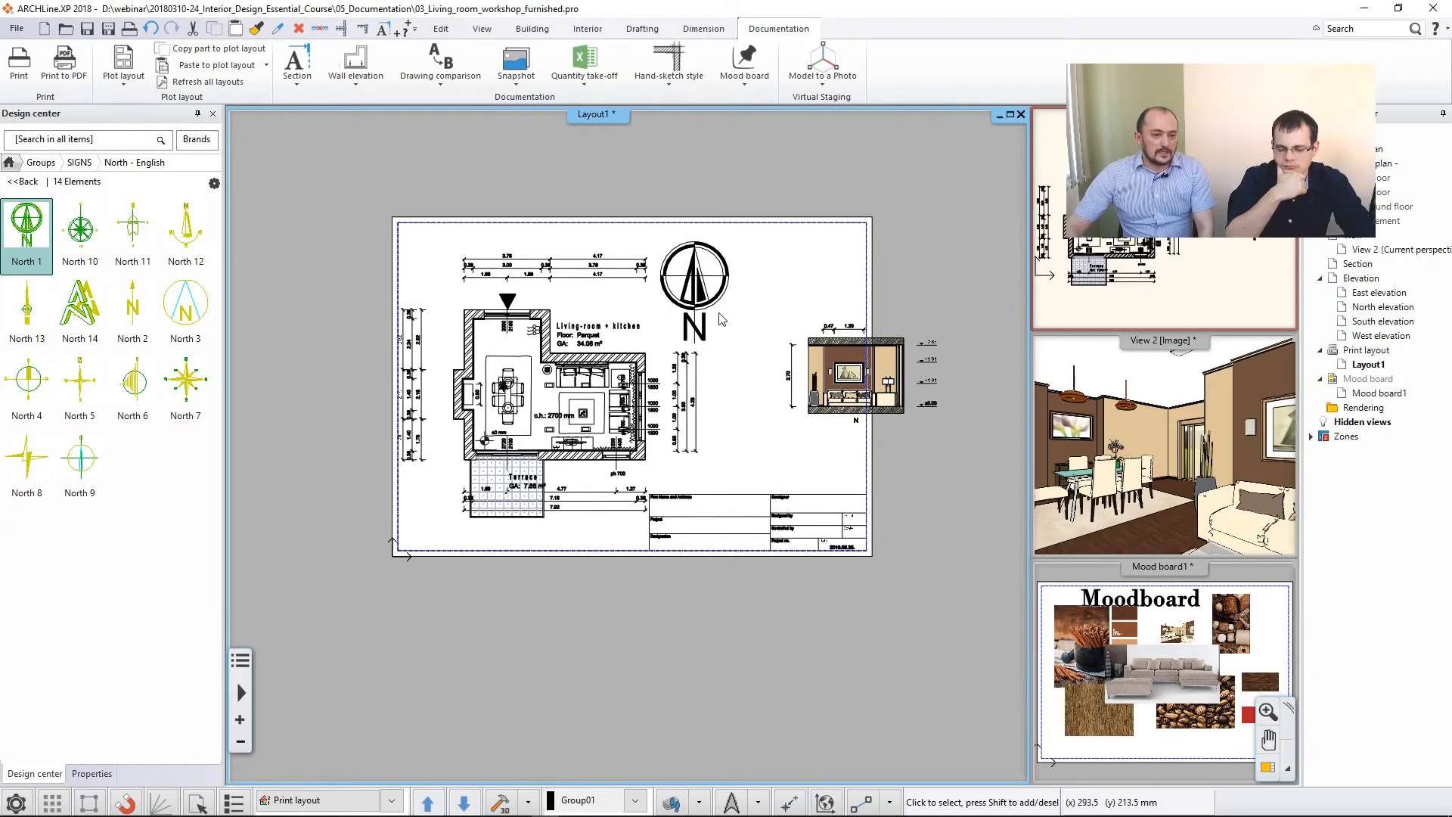
# - Crop the placed floor plan's frame from its right edge to just past the north symbol, excluding the elevation
pyautogui.click(445, 340)
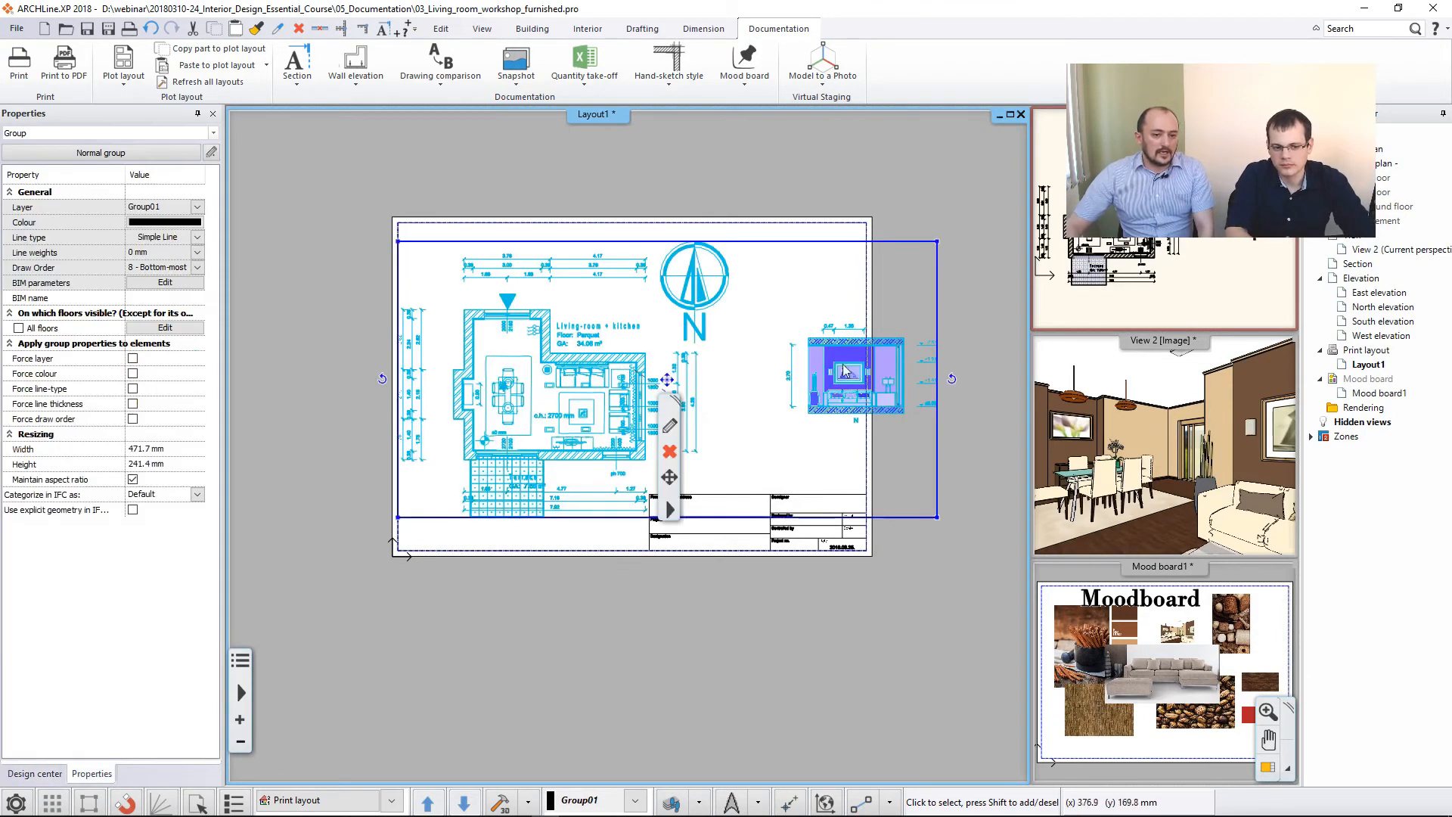
pyautogui.rightClick(944, 295)
pyautogui.click(968, 301)
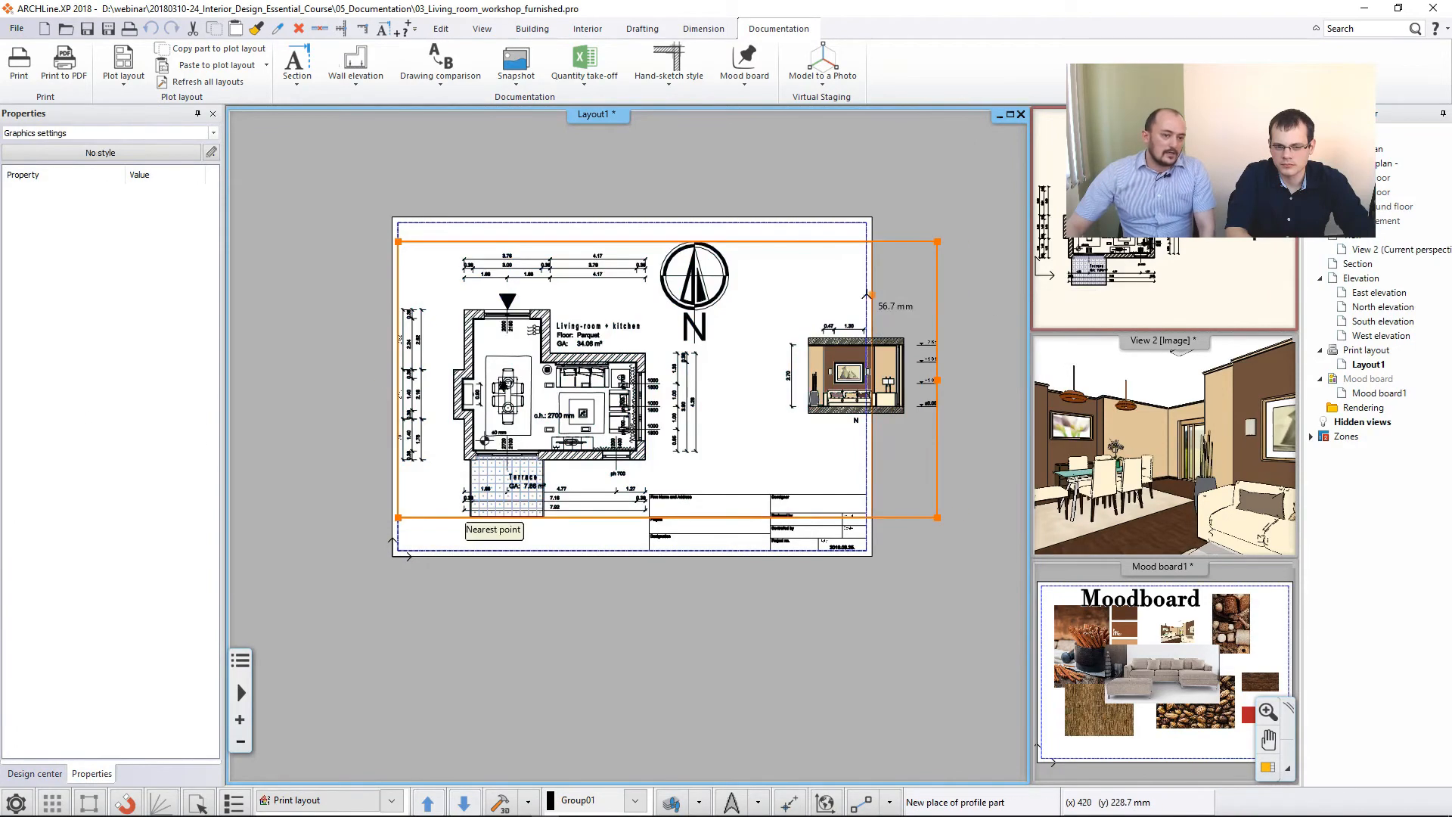
pyautogui.click(741, 311)
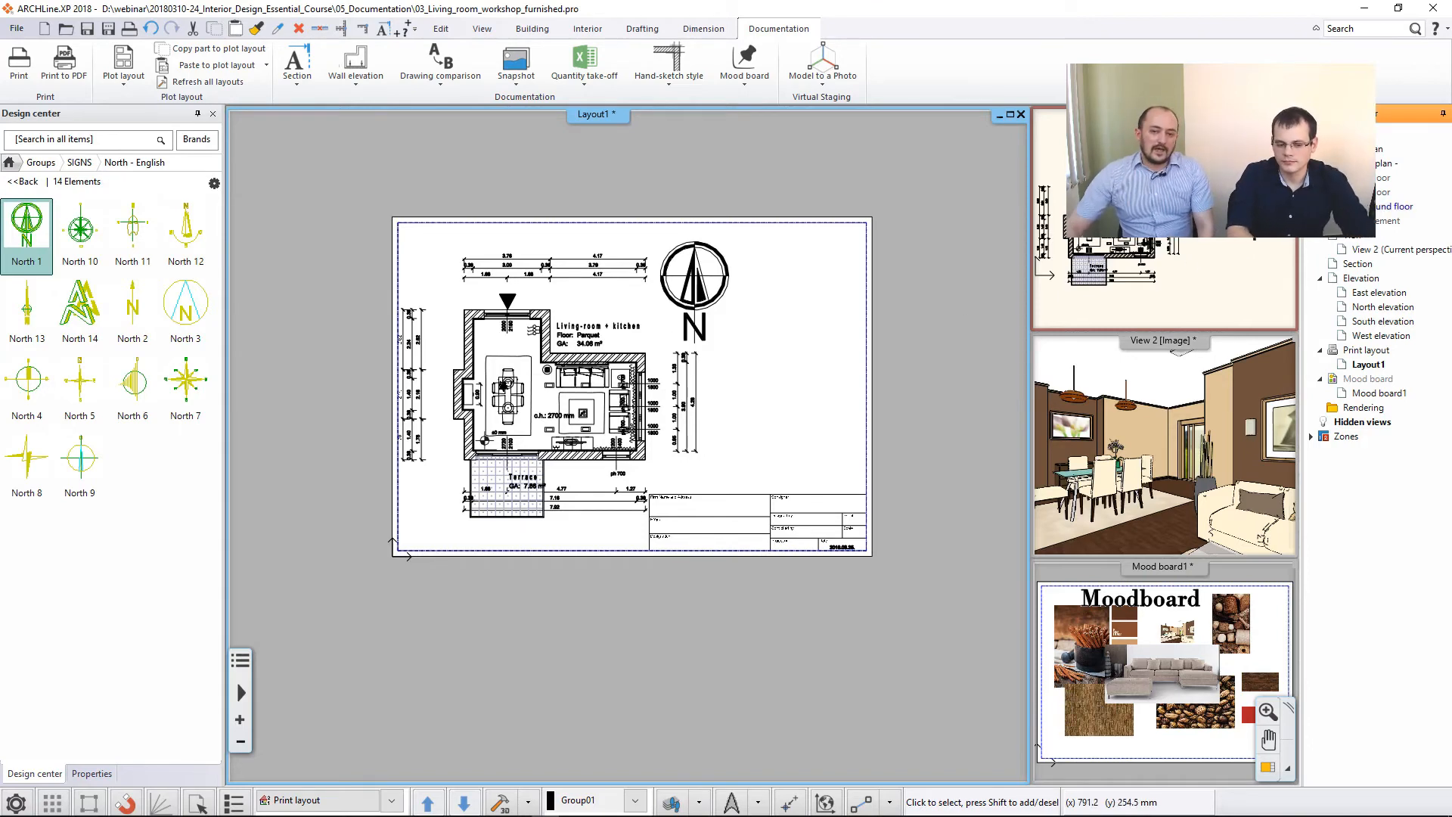
# - Place a second copy of the ground floor plan at 1:200 scale in the sheet's upper-right area
pyautogui.rightClick(747, 382)
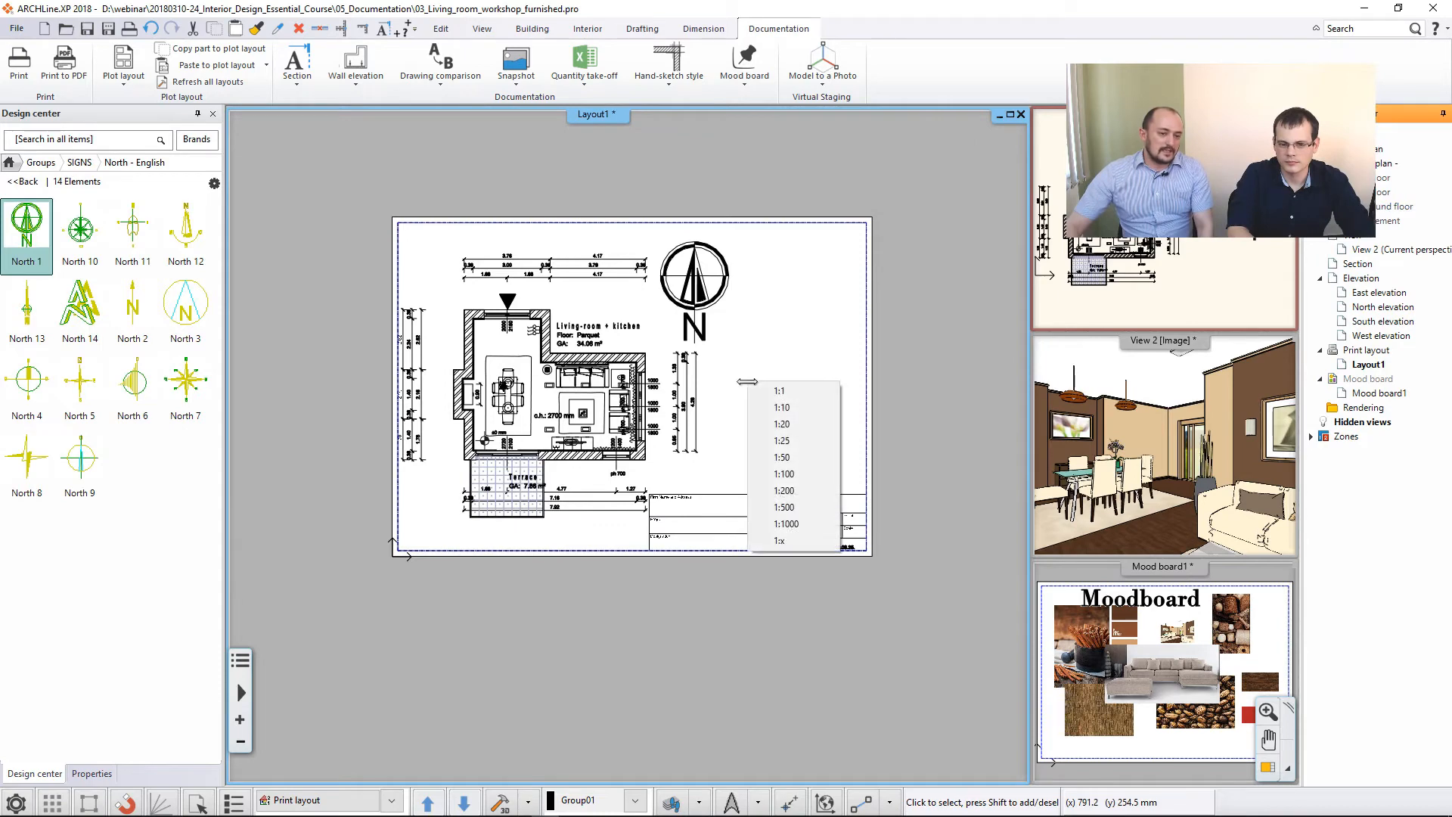
pyautogui.click(800, 490)
pyautogui.click(759, 306)
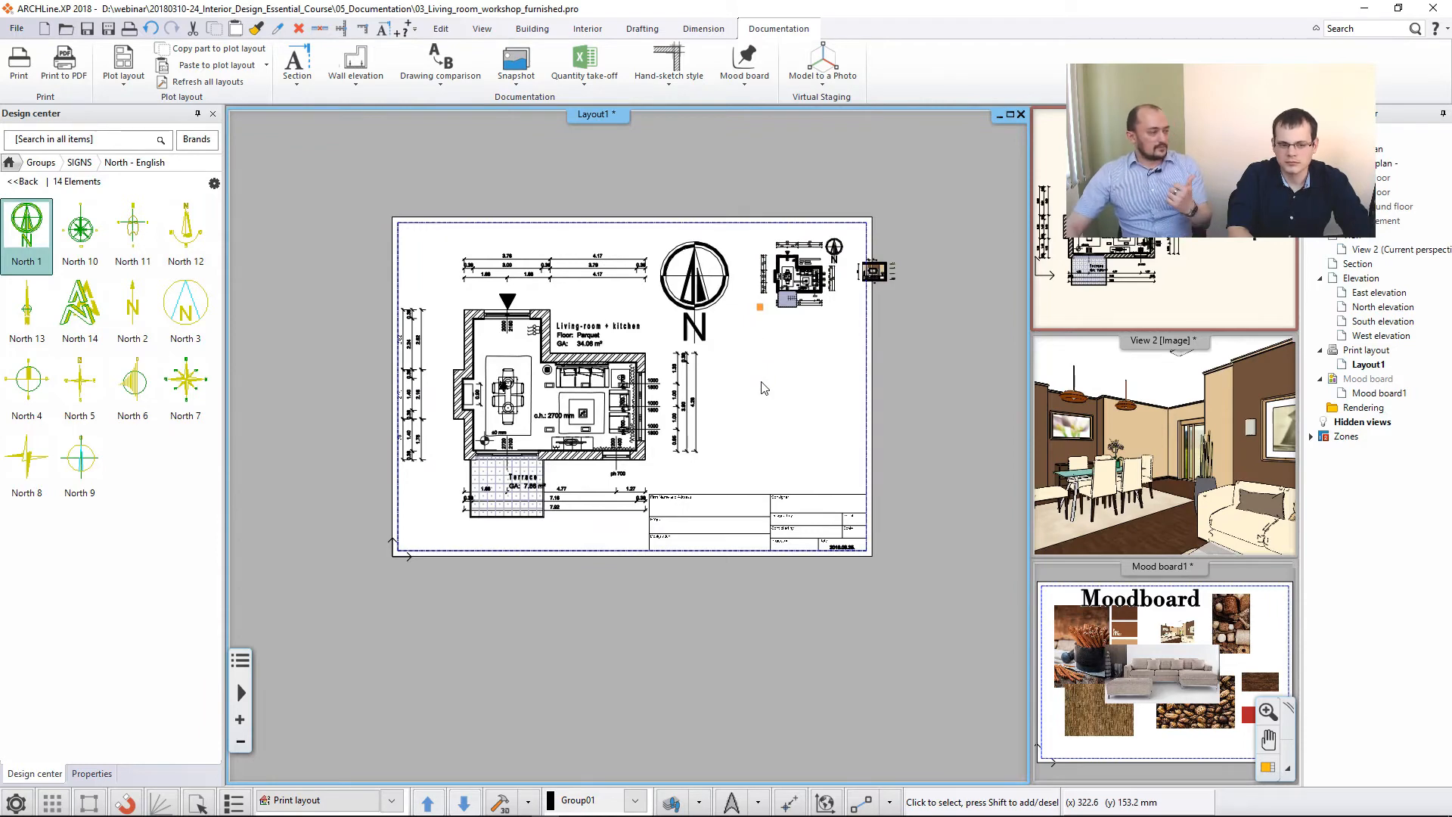
# - Crop the 1:200 plan's frame from its right edge to just past its north symbol, excluding the elevation
pyautogui.click(832, 287)
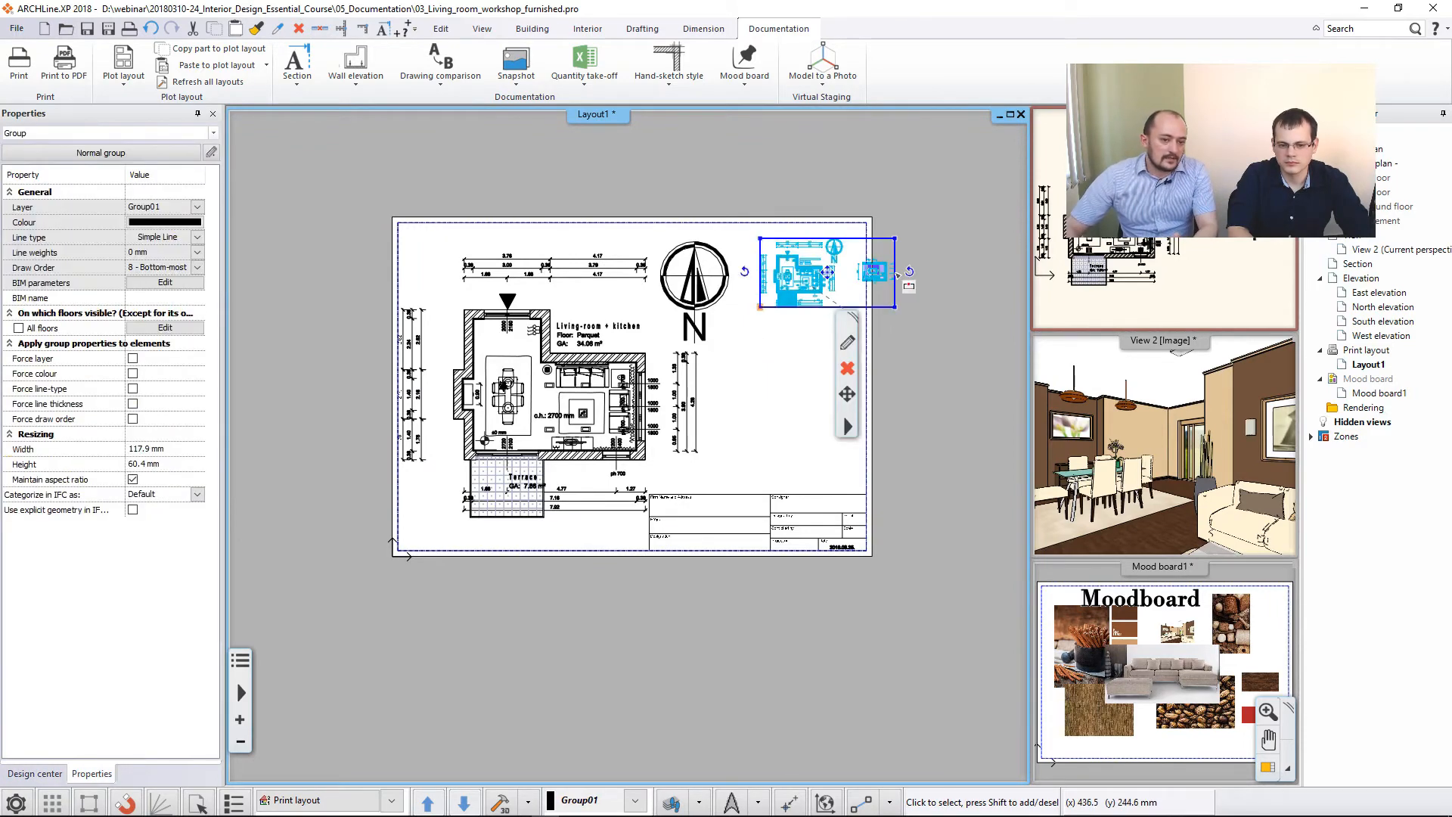
pyautogui.click(926, 283)
pyautogui.scroll(2, 802, 287)
pyautogui.scroll(2, 702, 368)
pyautogui.click(702, 367)
# - Open the layer settings of the 1:200 plan and turn off all its layers except the current one
pyautogui.click(615, 431)
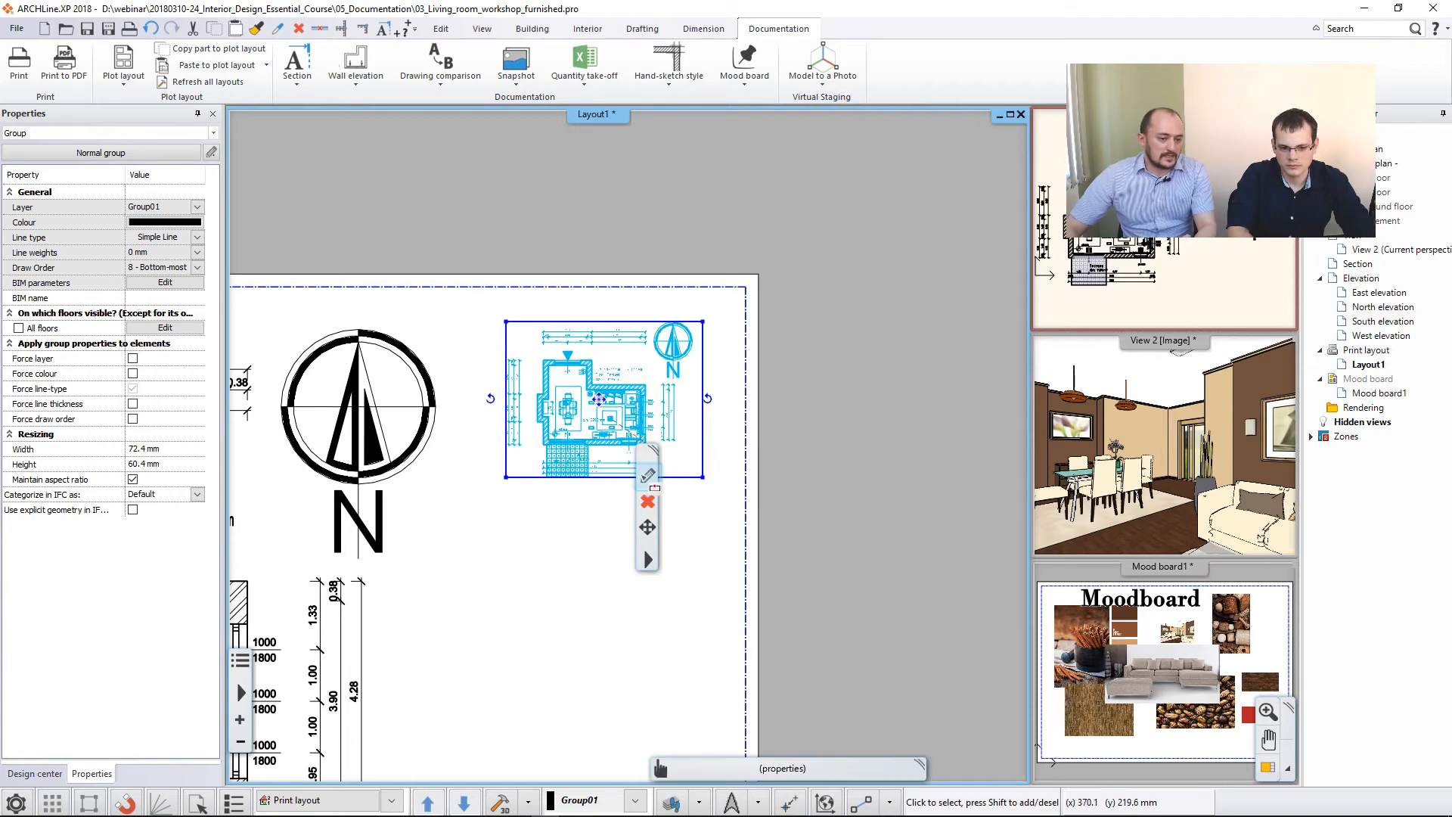
pyautogui.click(648, 476)
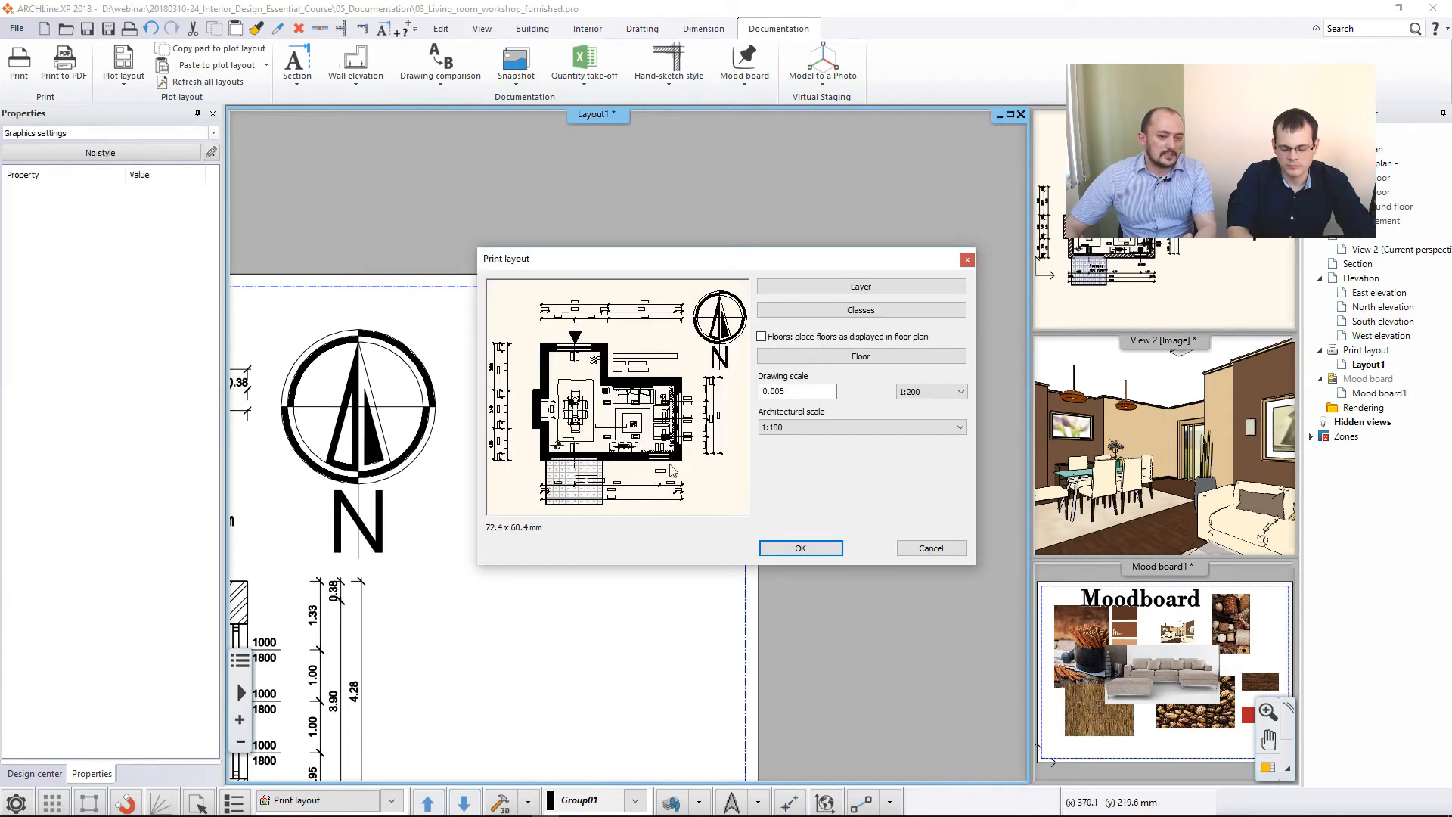
pyautogui.click(864, 289)
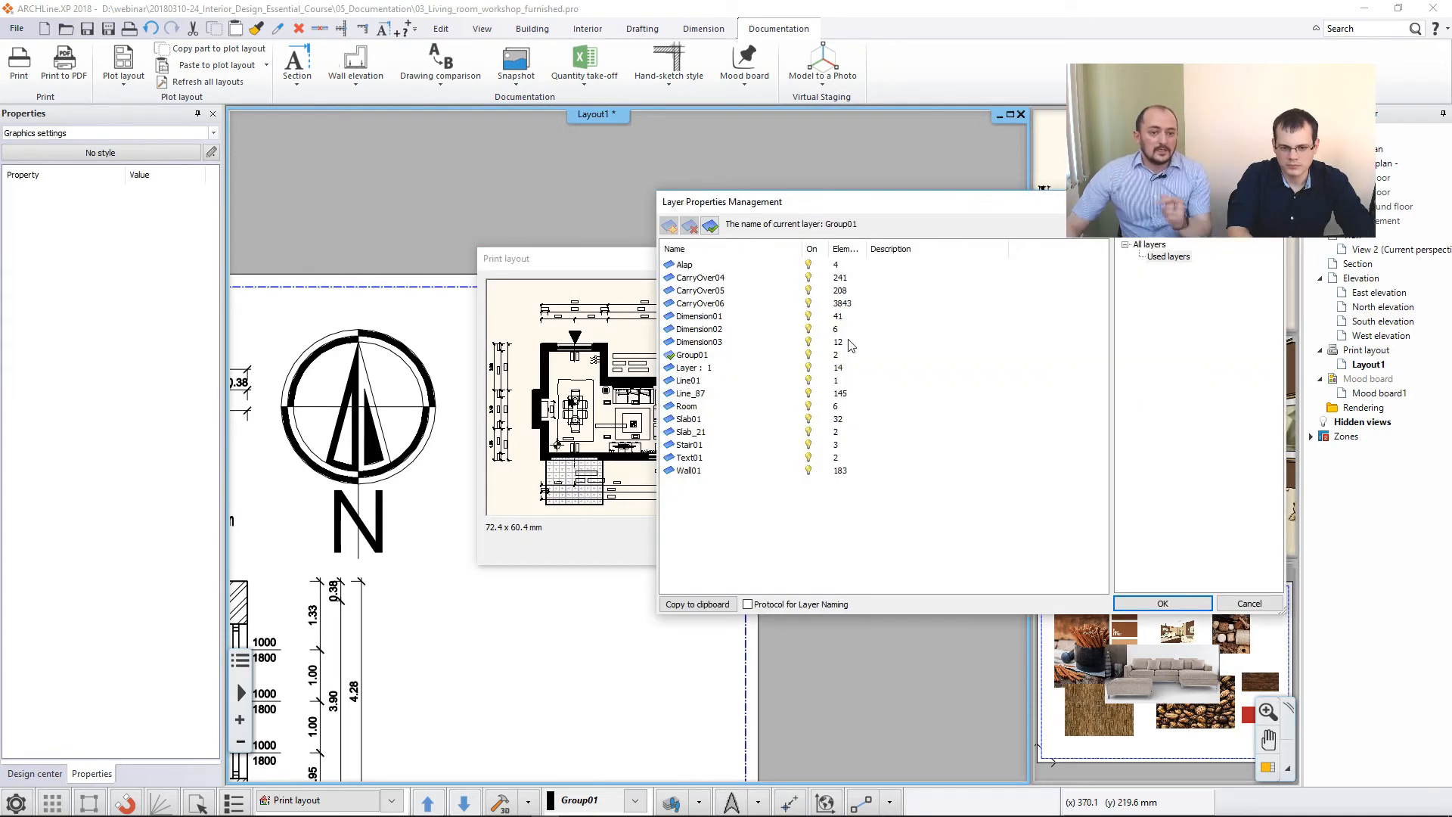
pyautogui.click(709, 267)
pyautogui.keyDown('shift'); pyautogui.click(714, 468); pyautogui.keyUp('shift')
pyautogui.click(809, 473)
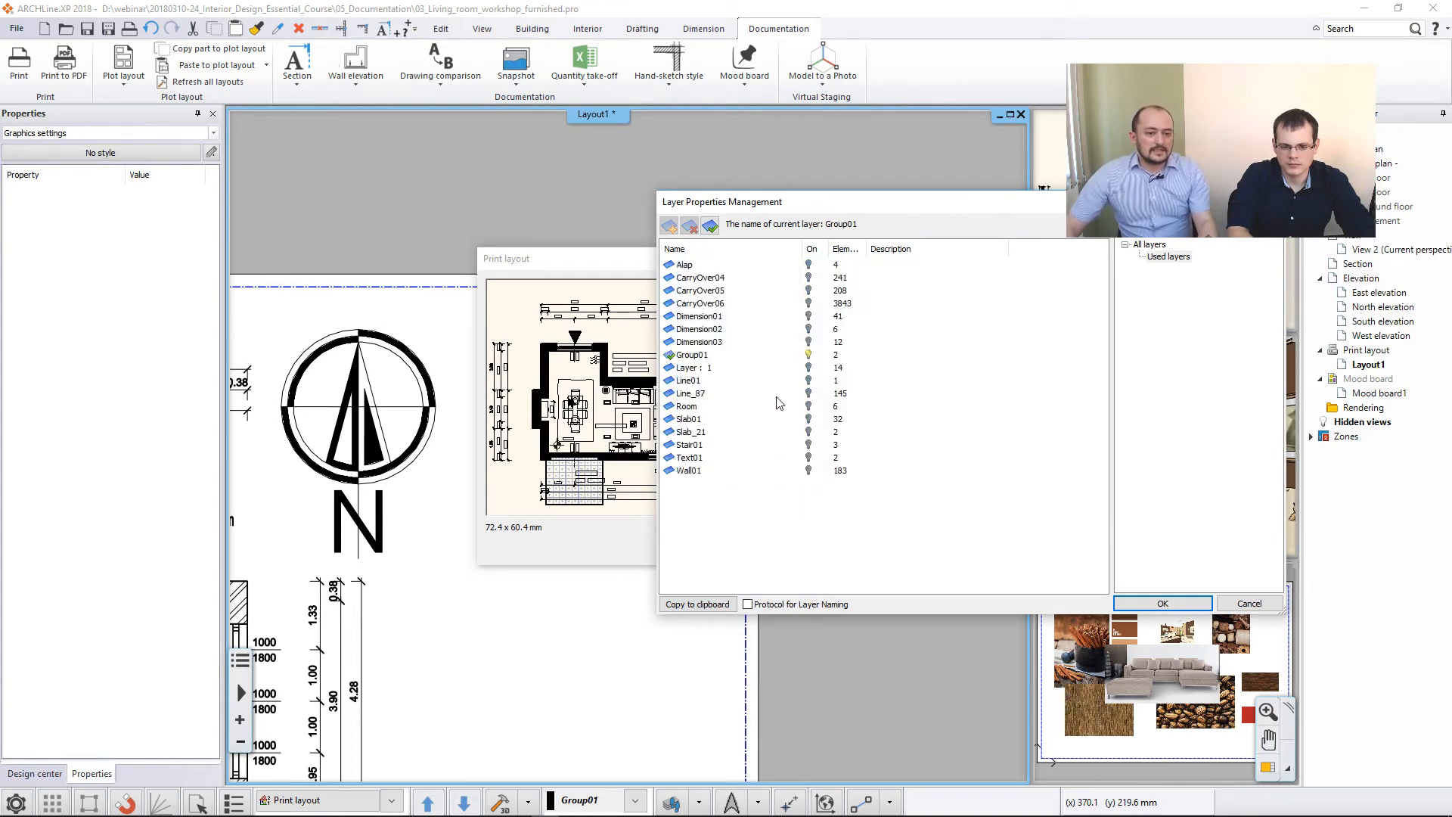
# - Turn on the Wall01, Stair01, Slab01 and Slab_21 layers for the 1:200 plan
pyautogui.doubleClick(738, 470)
pyautogui.click(816, 476)
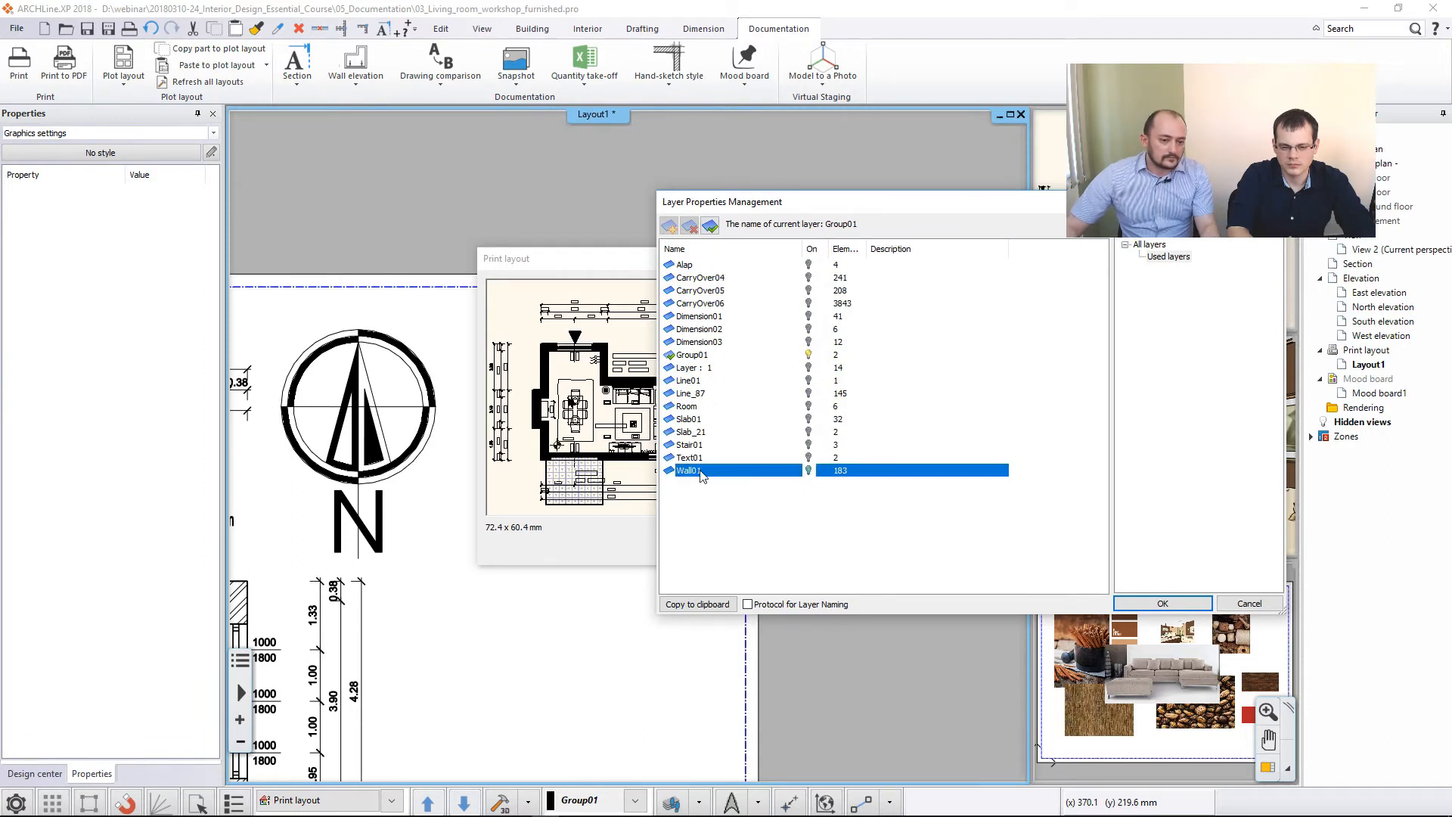
pyautogui.click(705, 446)
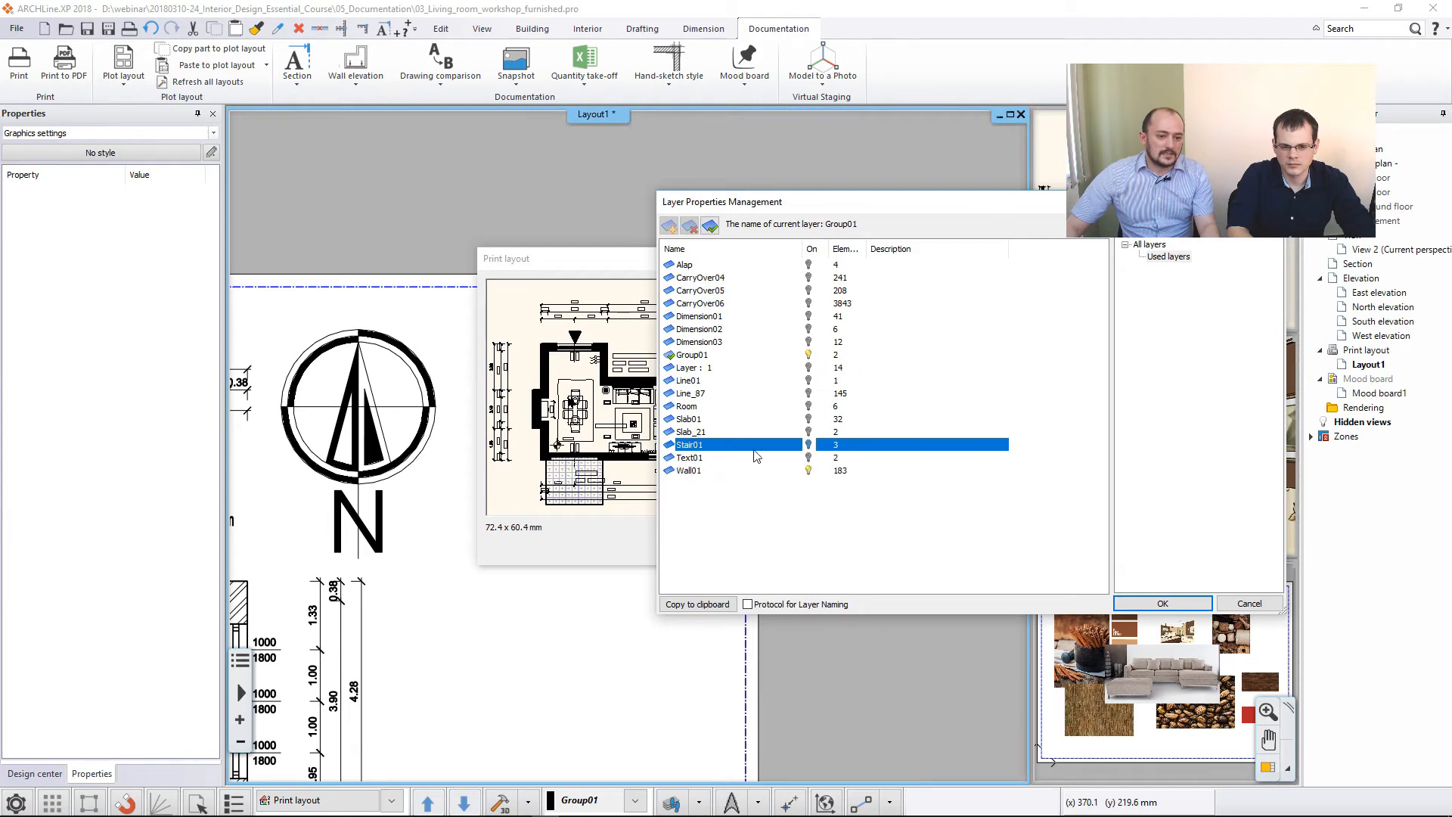
pyautogui.click(693, 418)
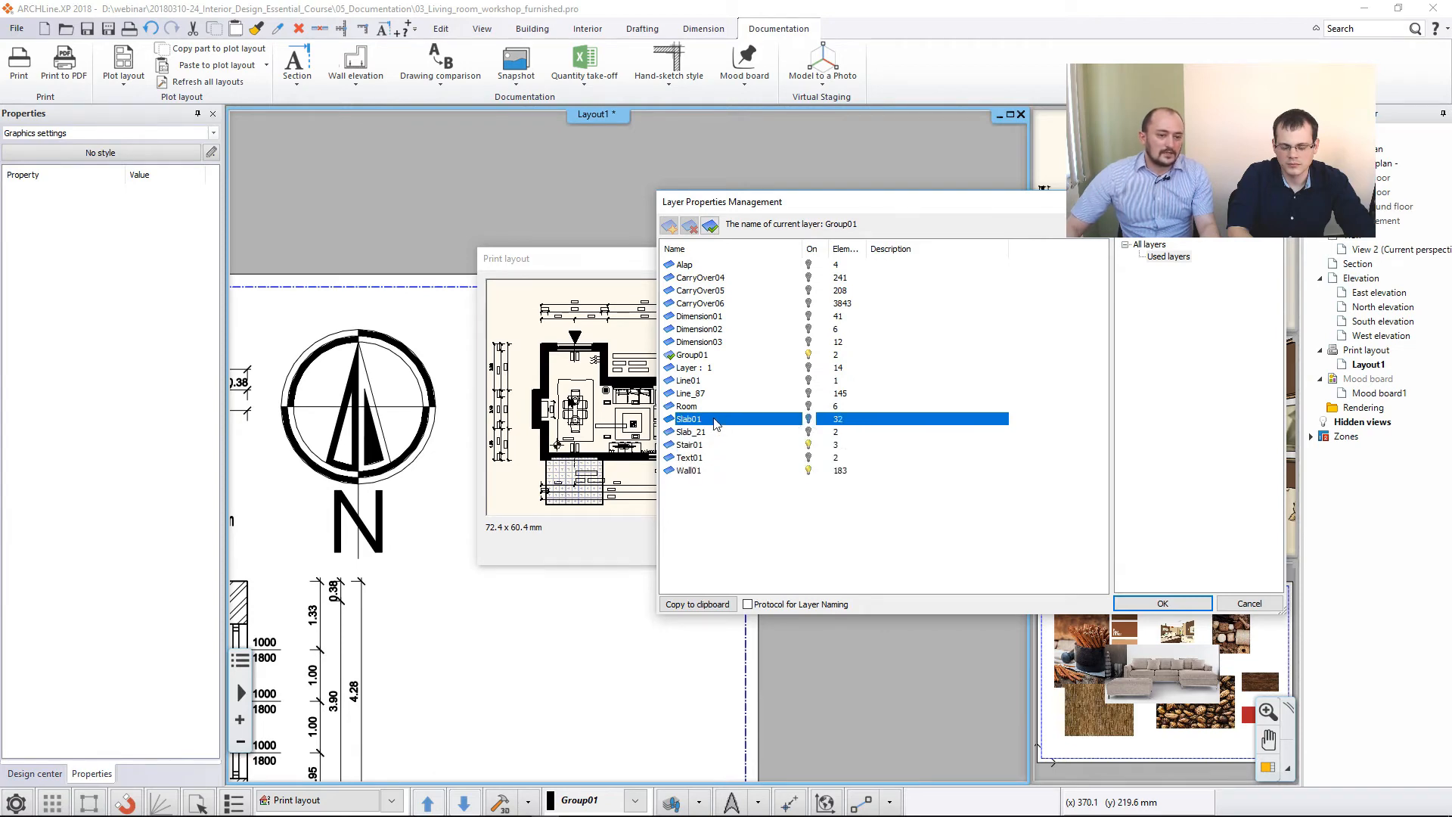
pyautogui.click(809, 420)
pyautogui.click(808, 432)
pyautogui.click(809, 444)
pyautogui.click(772, 511)
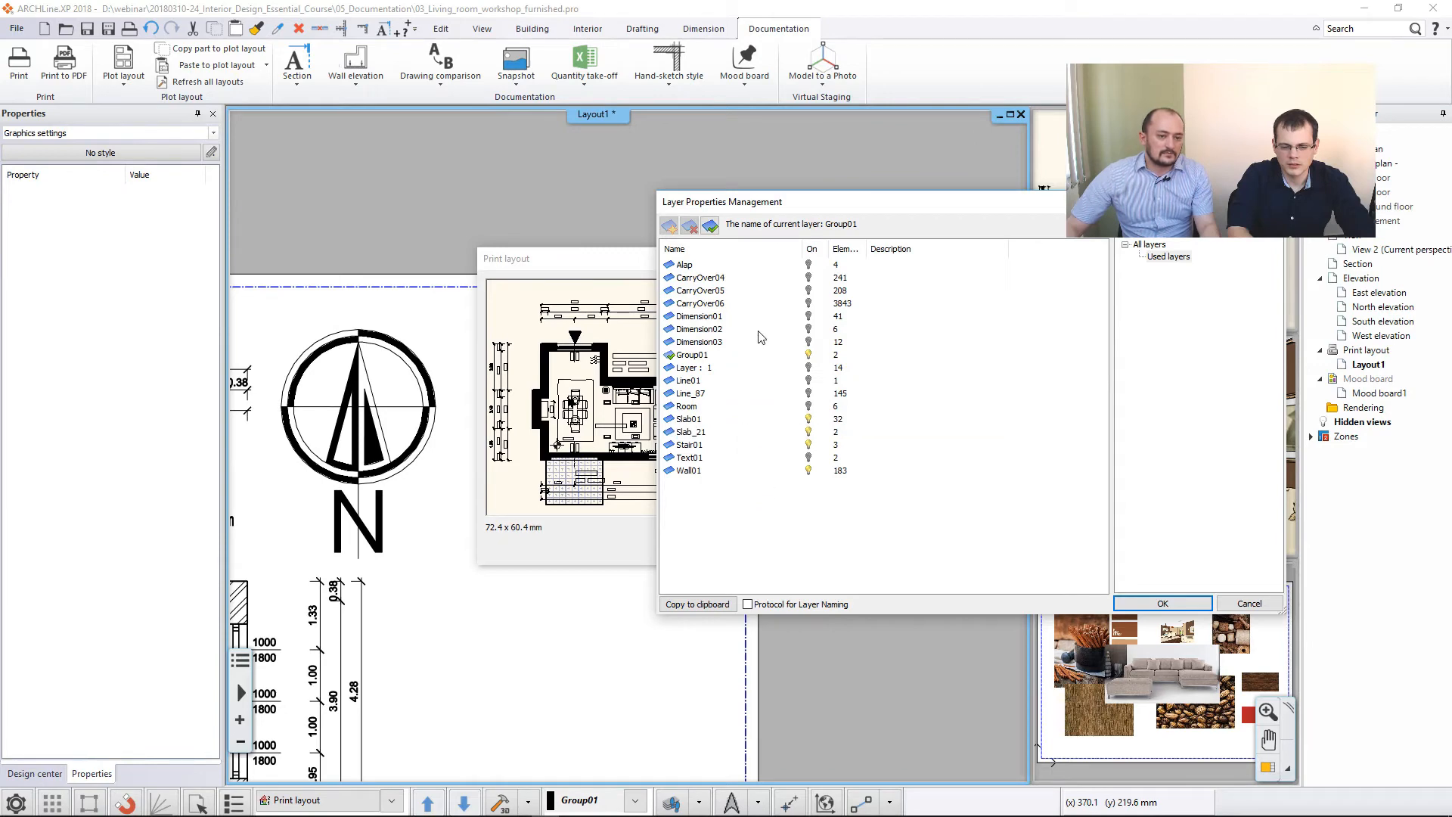
# - Turn on the Dimension01, Dimension02 and Dimension03 layers for the 1:200 plan and accept the layer and print layout settings
pyautogui.click(808, 316)
pyautogui.click(808, 316)
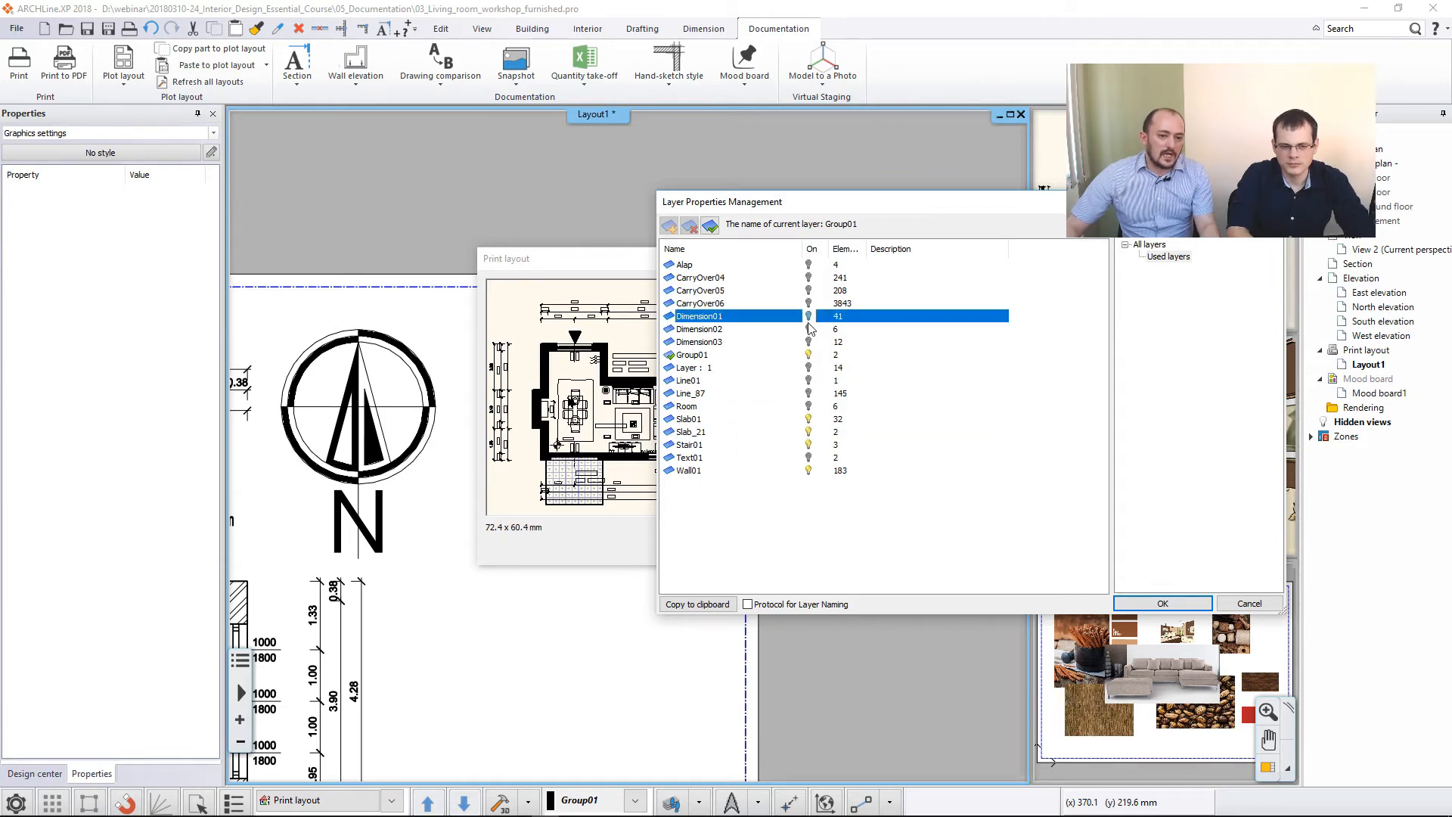
pyautogui.click(808, 329)
pyautogui.click(807, 329)
pyautogui.click(808, 342)
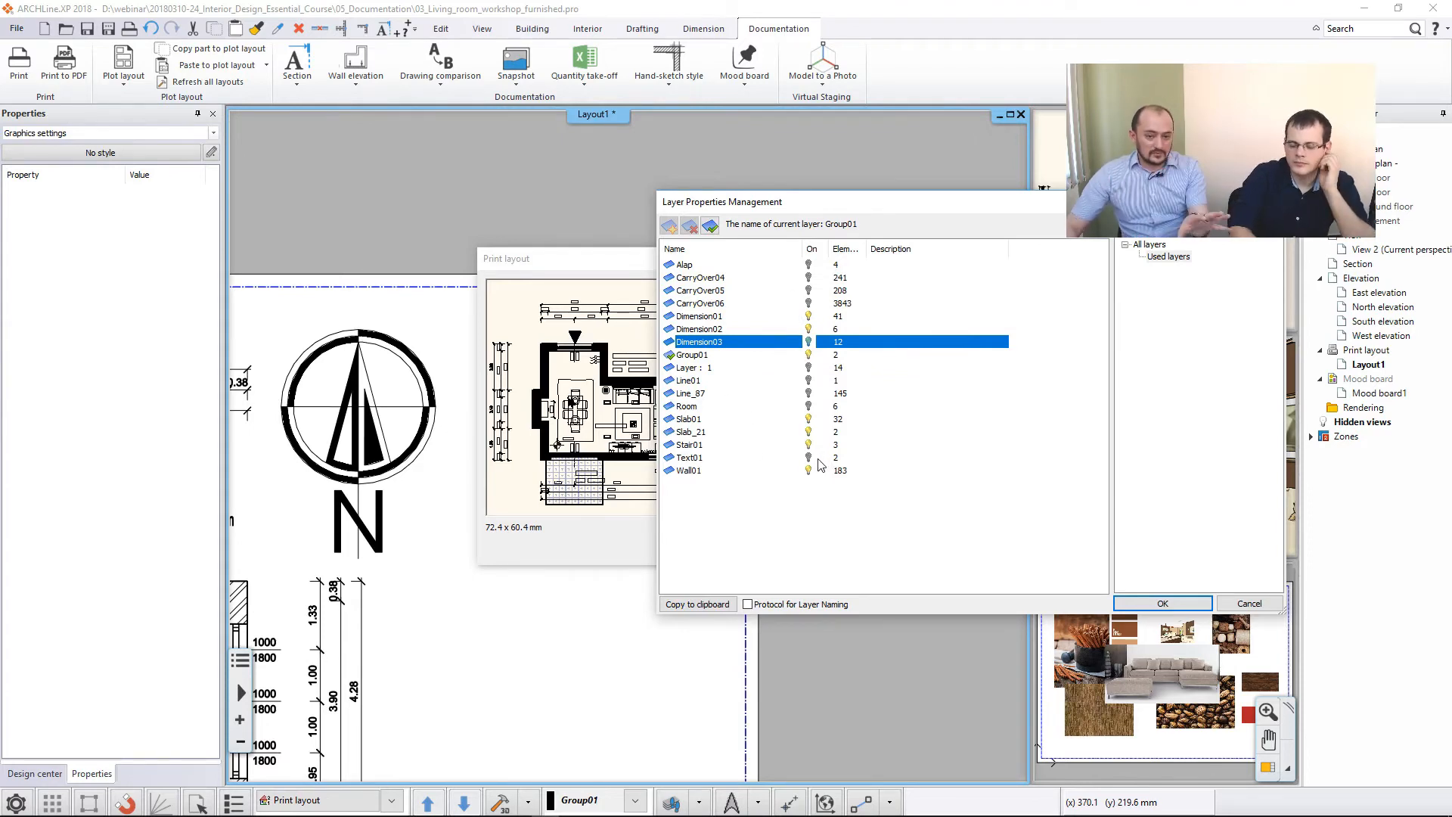
pyautogui.click(1139, 603)
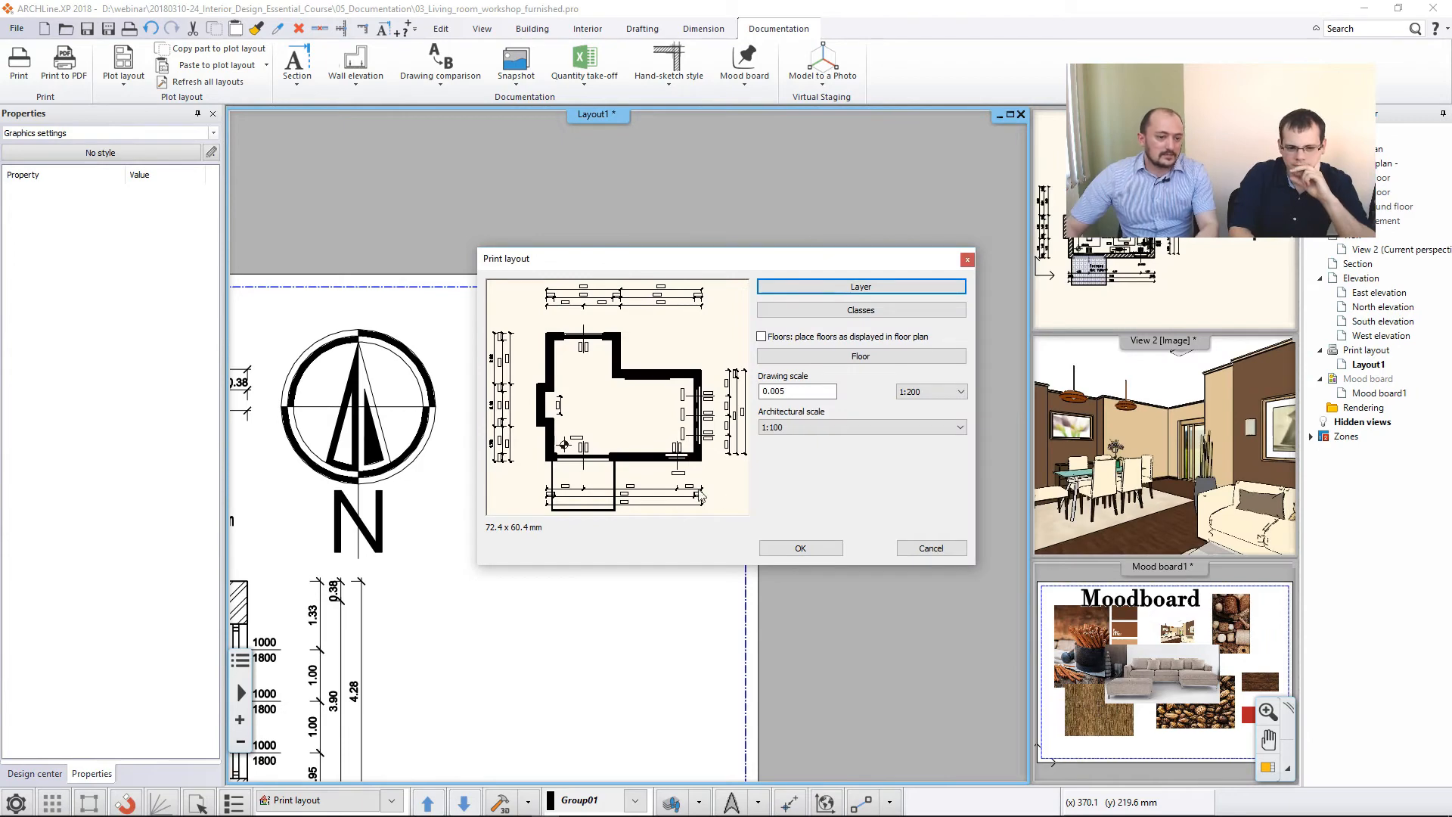
pyautogui.click(800, 548)
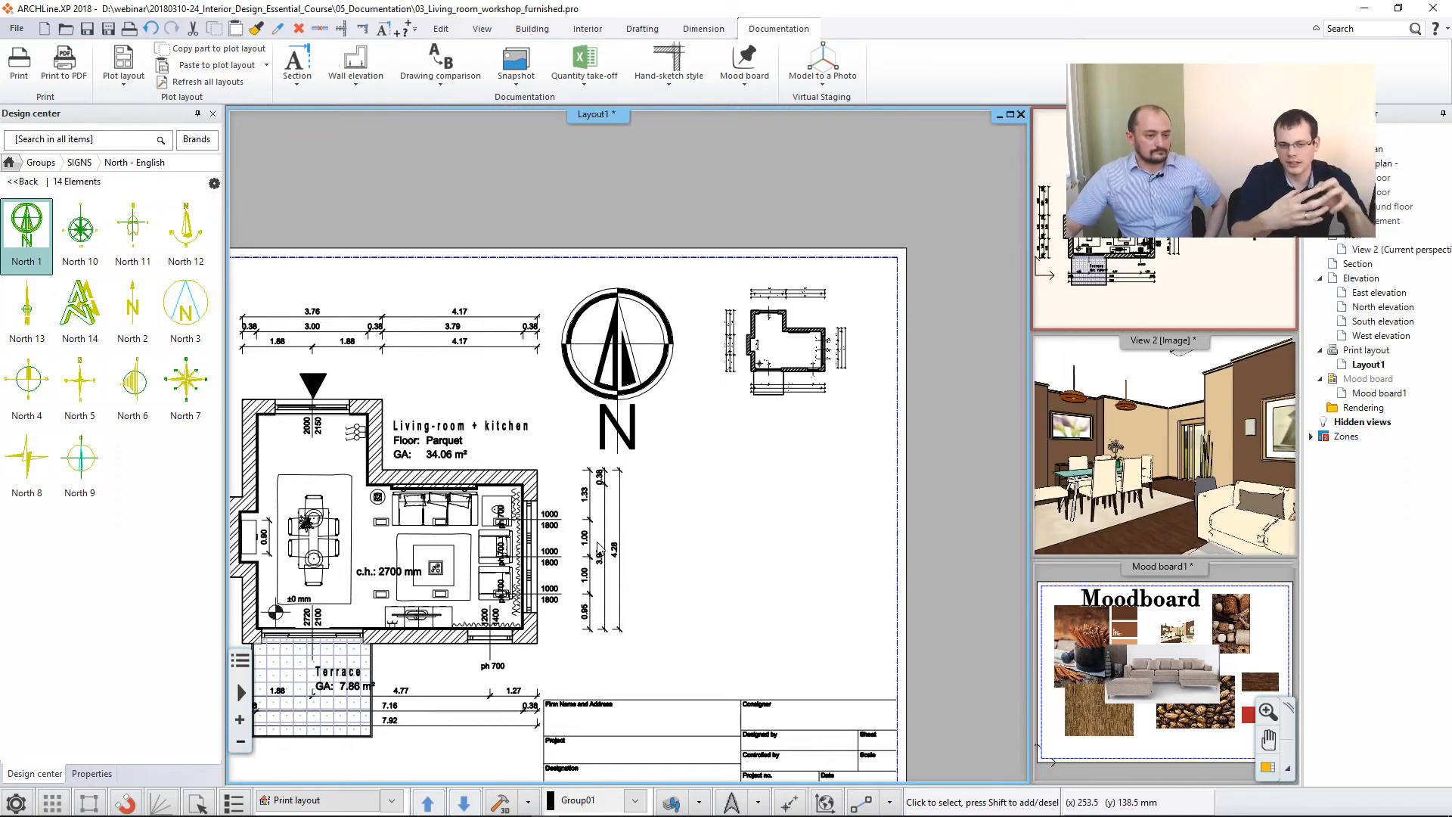
# - Make the floor plan the main view and move the dining table's upper end chair straight up by about 880 mm
pyautogui.click(1122, 286)
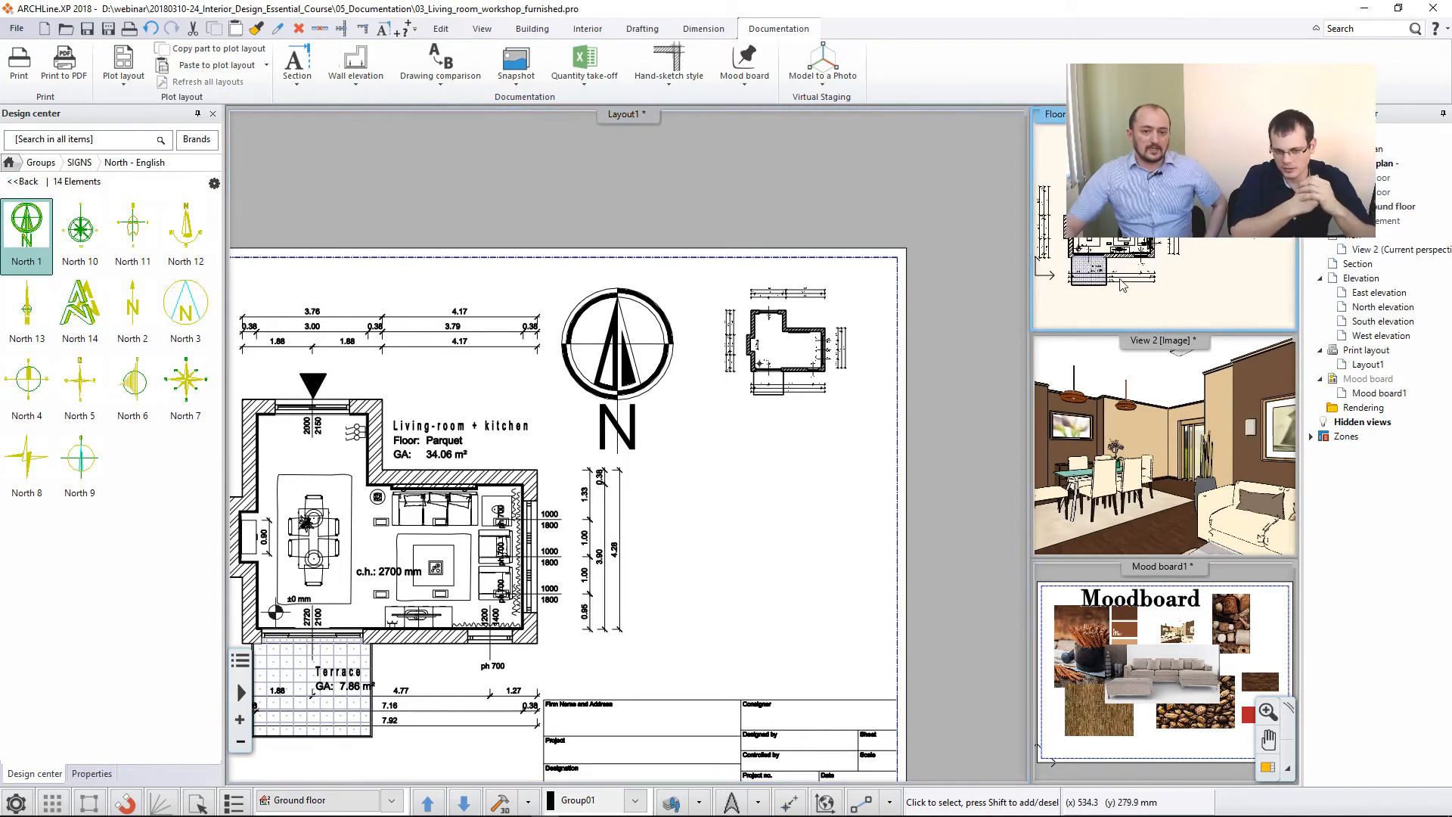
pyautogui.click(1266, 765)
pyautogui.scroll(5, 391, 454)
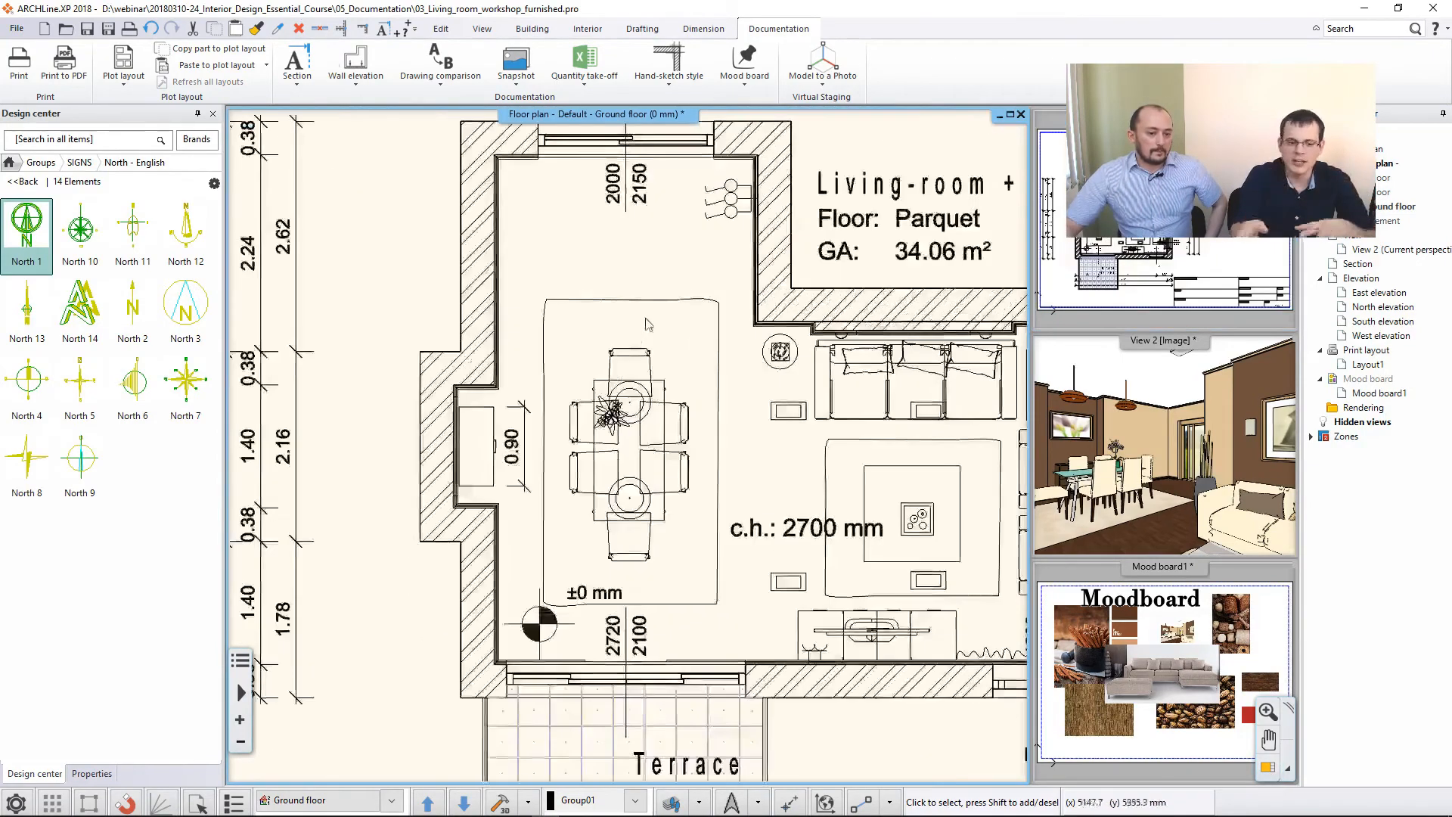
pyautogui.click(619, 452)
pyautogui.click(621, 484)
pyautogui.click(657, 490)
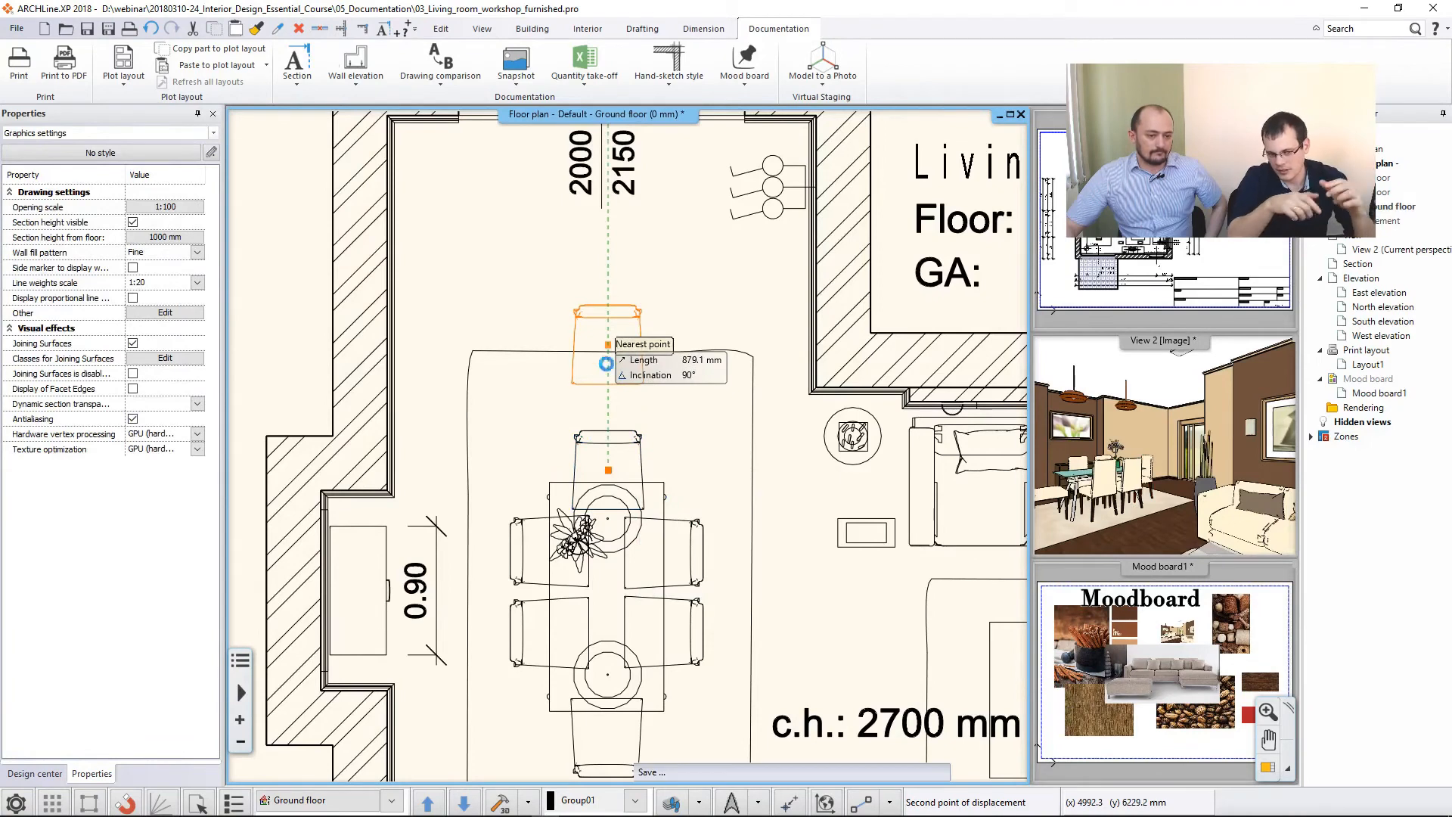
pyautogui.click(610, 346)
pyautogui.click(510, 422)
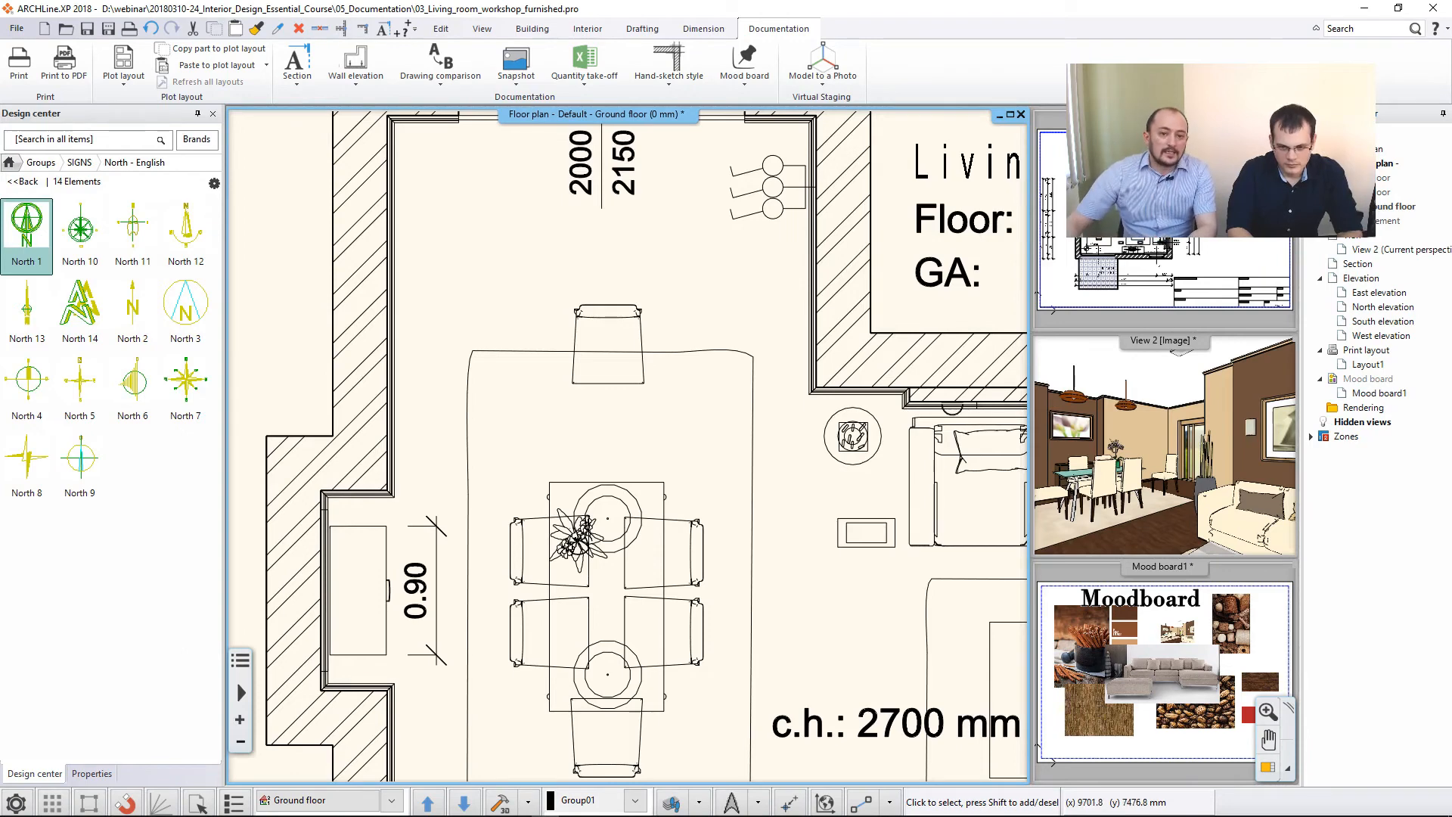
# - Make the print layout the main view again and refresh only the 1:50 floor plan placed on it
pyautogui.click(1252, 230)
pyautogui.click(1268, 767)
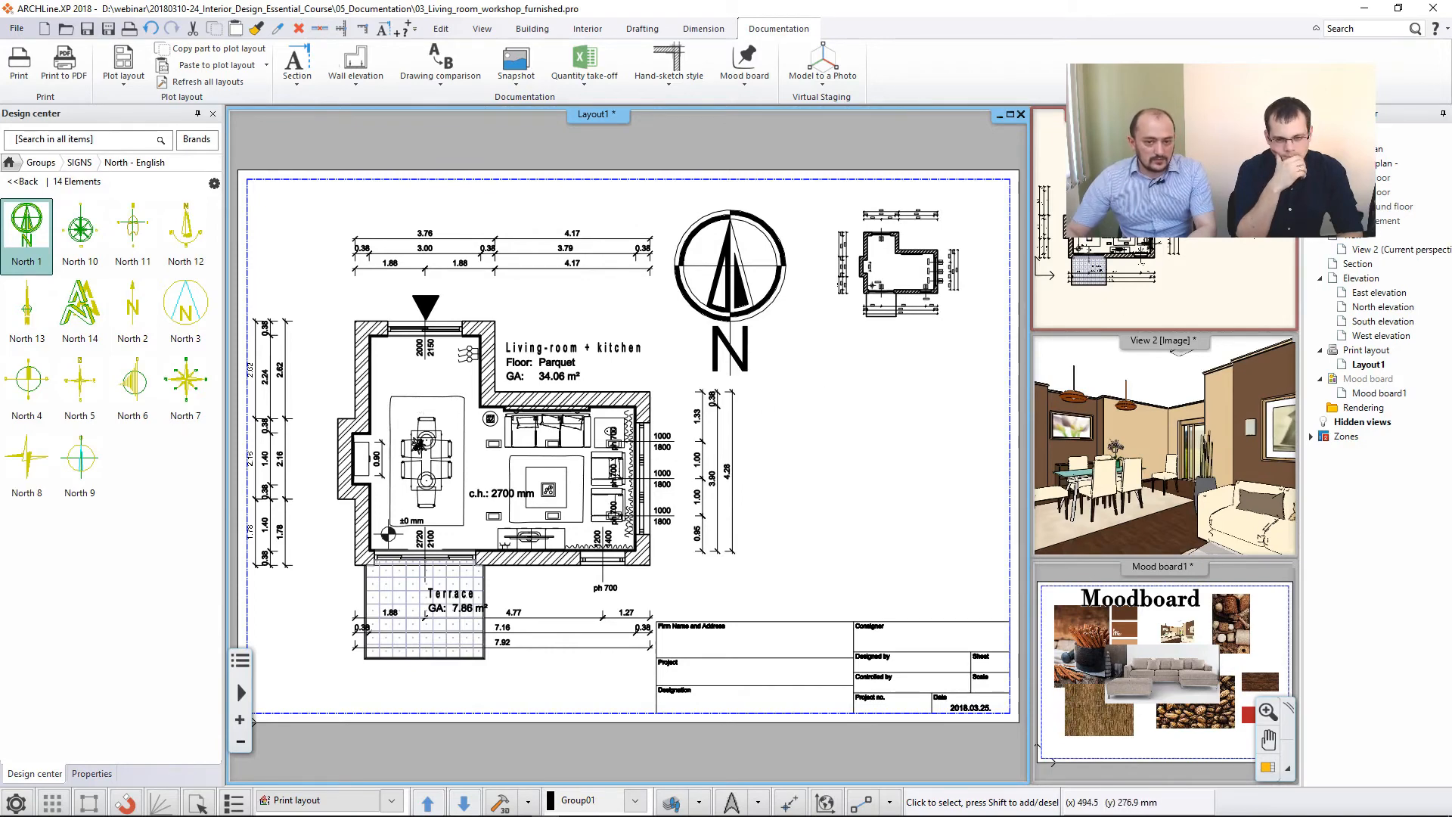
pyautogui.click(448, 422)
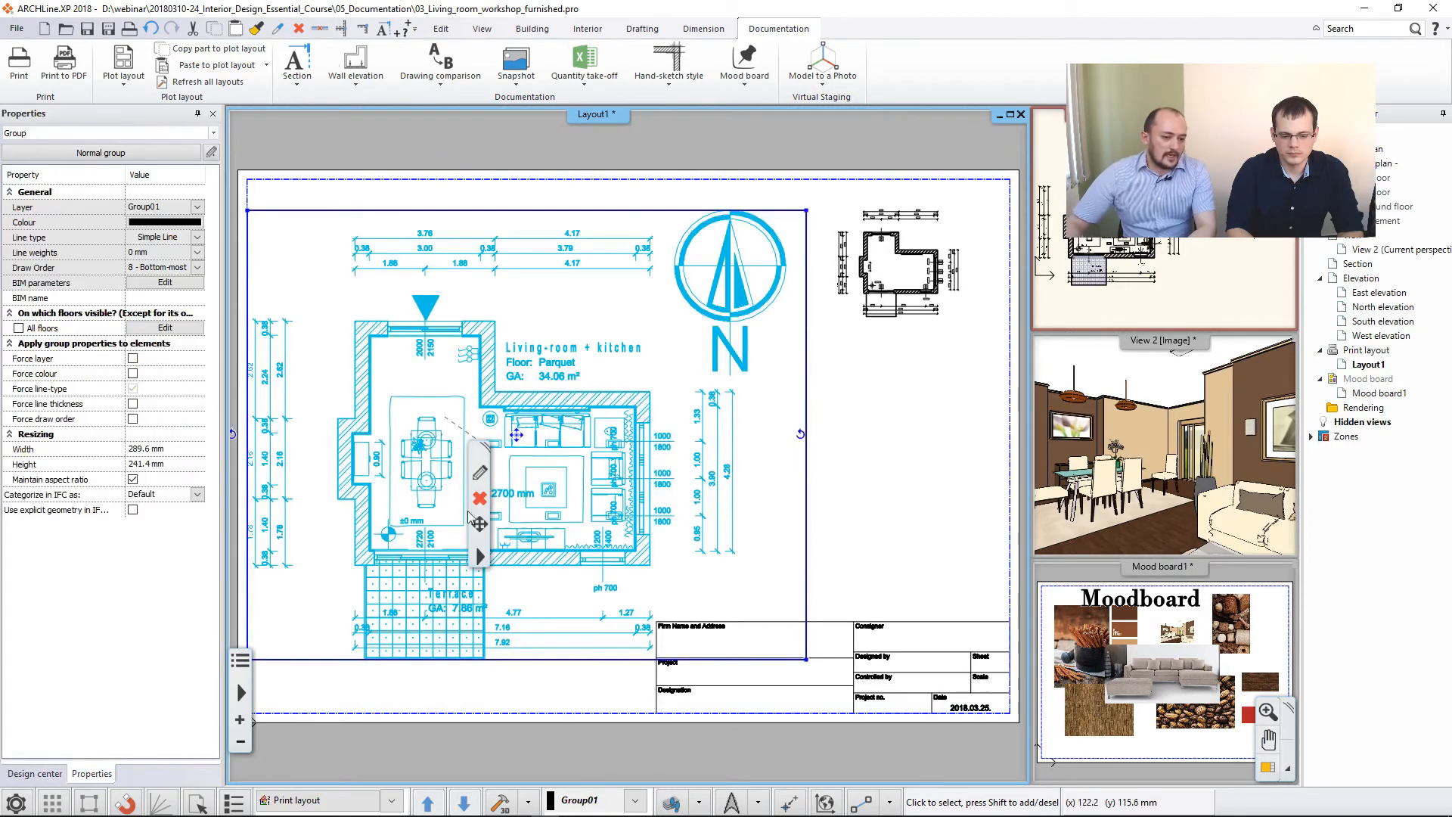
pyautogui.rightClick(481, 559)
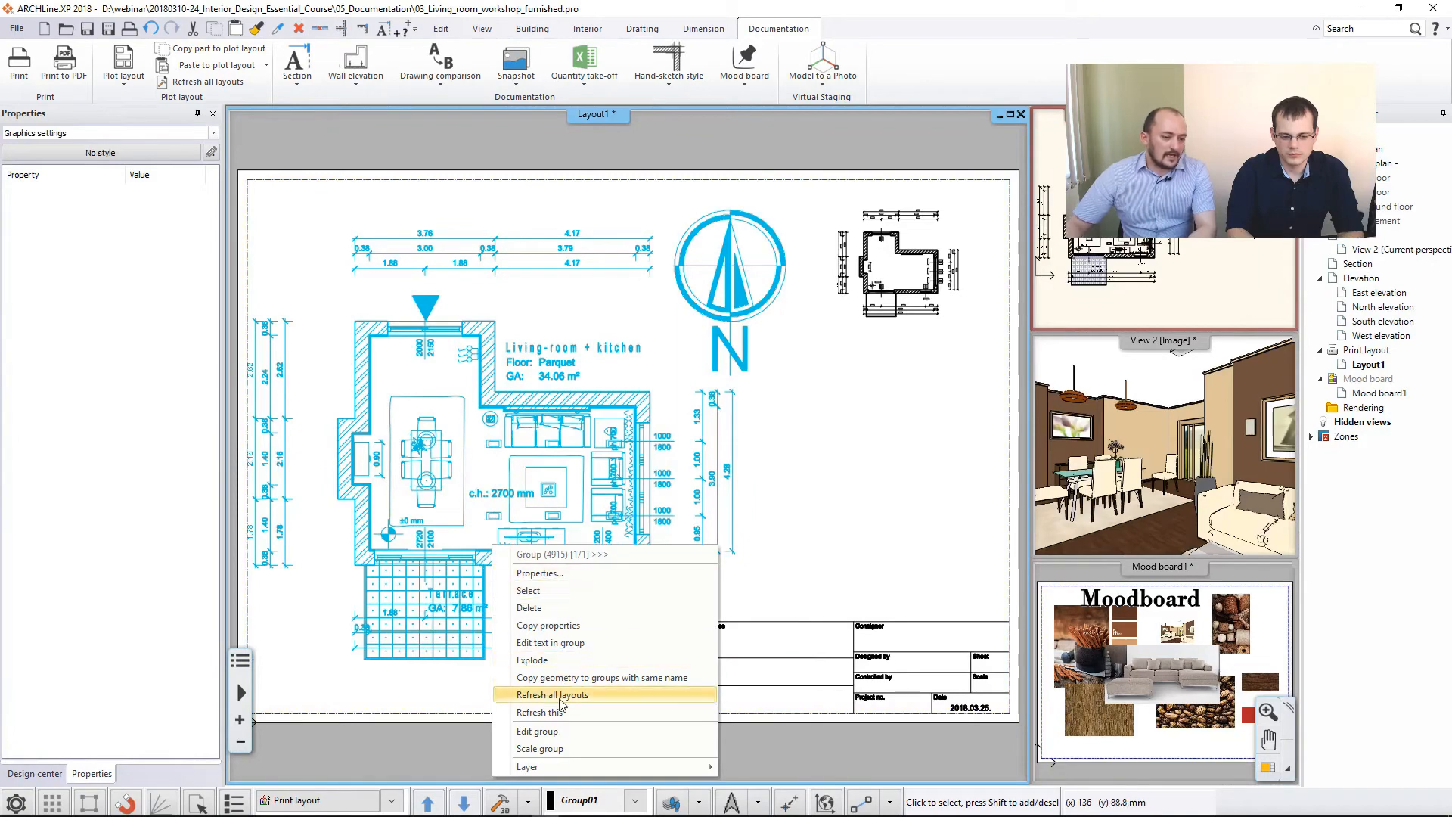
pyautogui.click(574, 712)
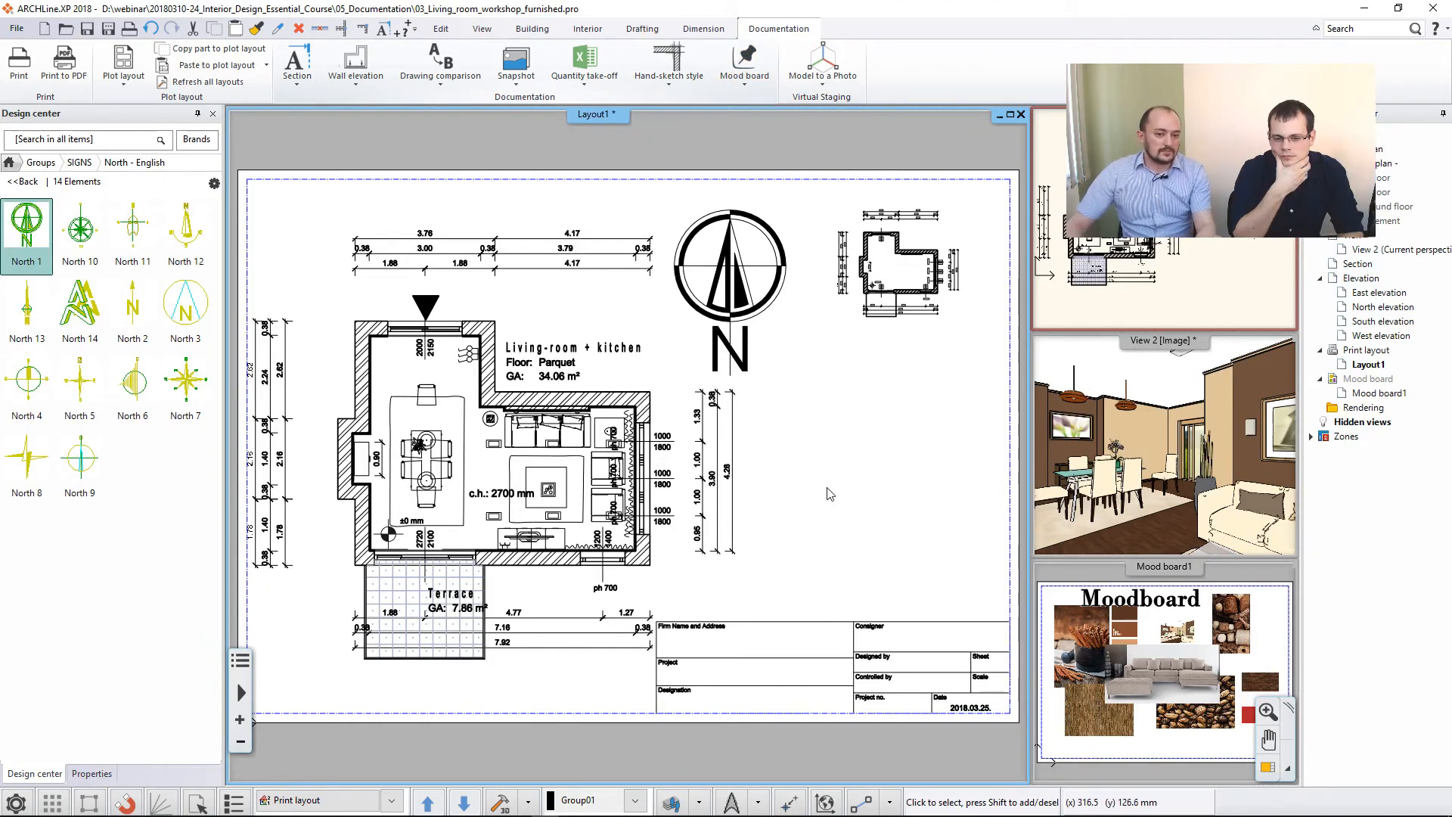
# - Make the floor plan the main view and copy a rectangle of about 7.7 by 4.8 m around the dimensioned north elevation for the plot layout
pyautogui.click(1059, 303)
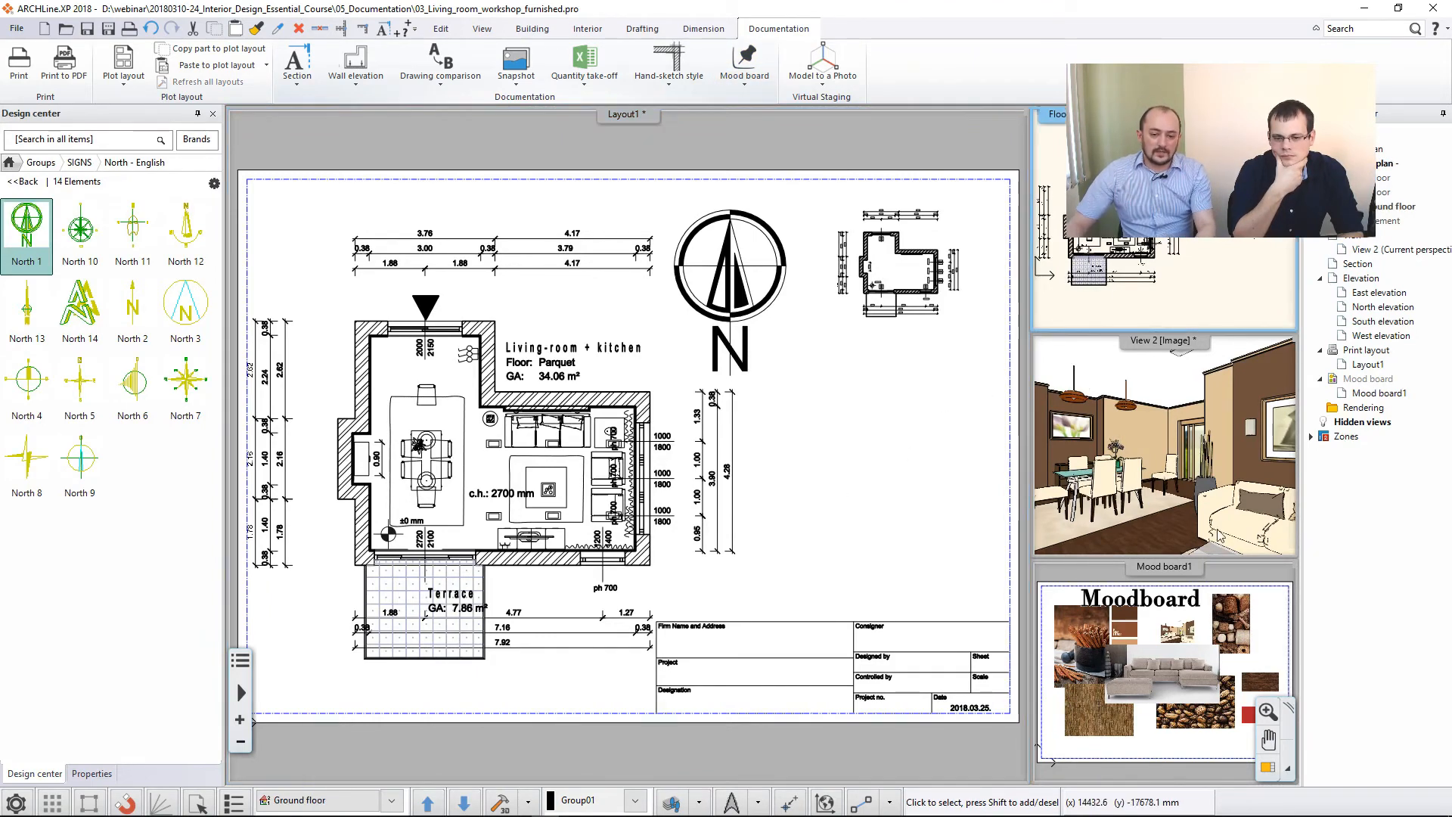
pyautogui.click(1268, 767)
pyautogui.moveTo(838, 435); pyautogui.dragTo(728, 433, button='middle')
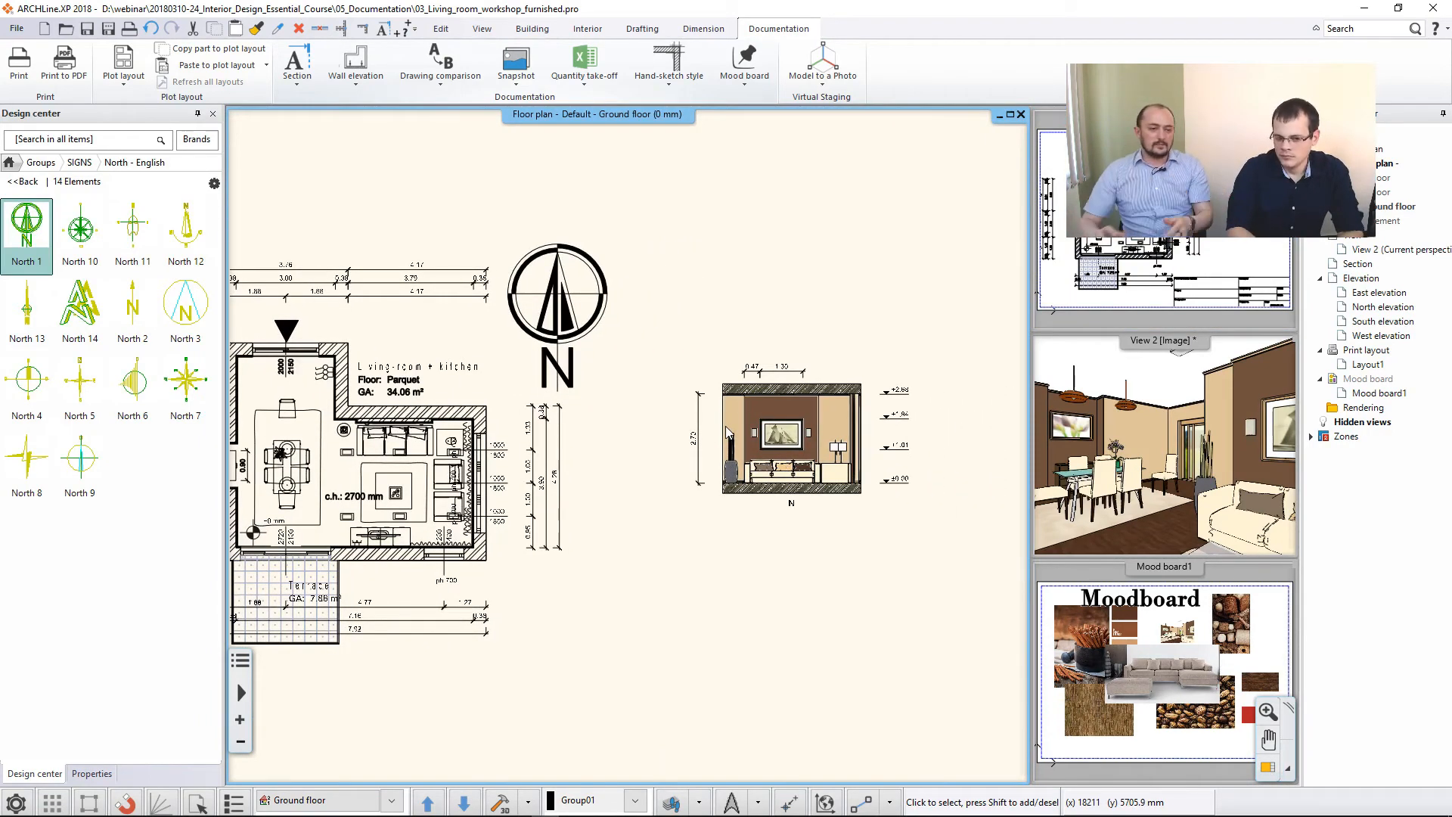
pyautogui.click(235, 54)
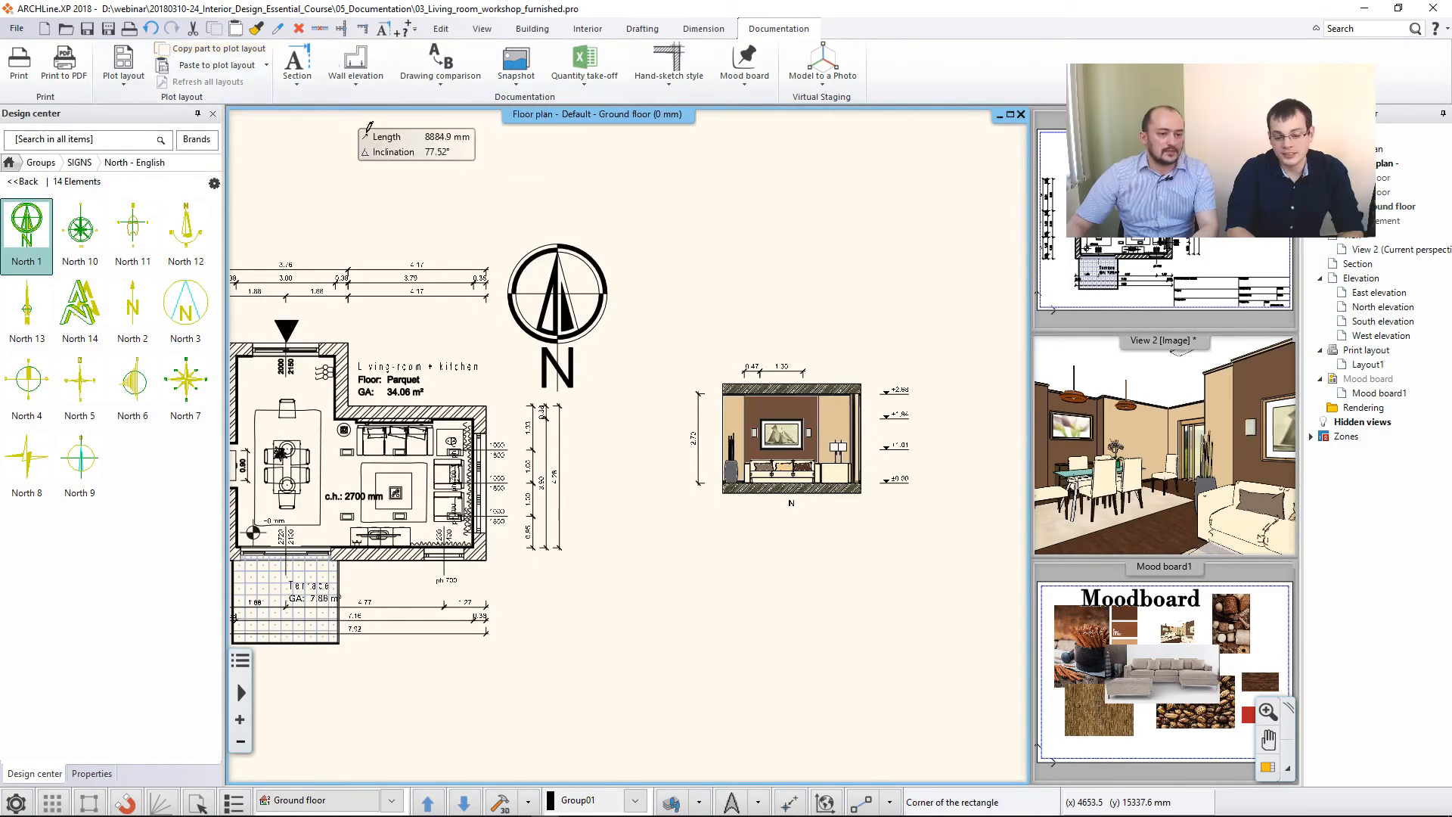
pyautogui.click(674, 356)
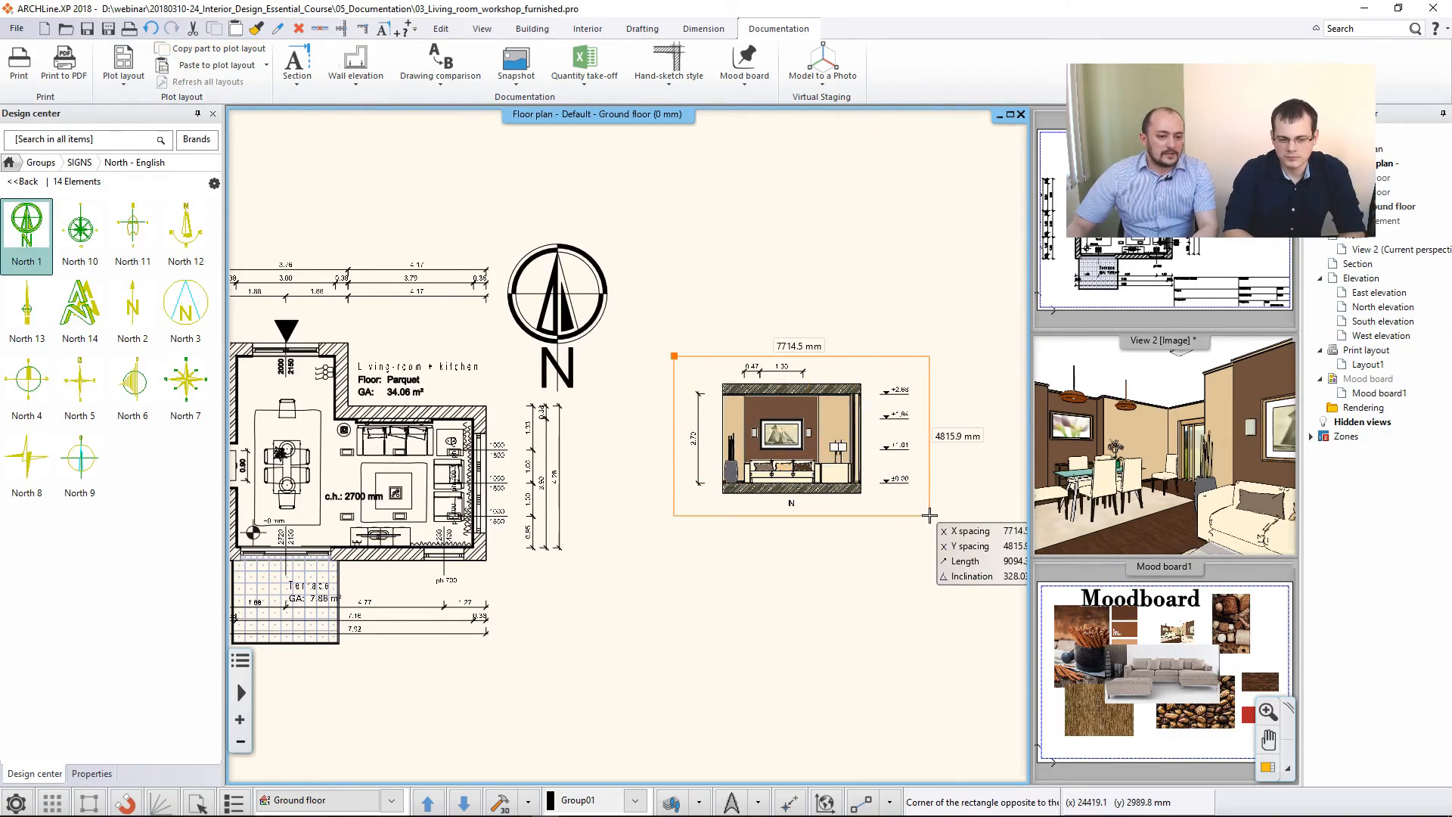
pyautogui.click(929, 515)
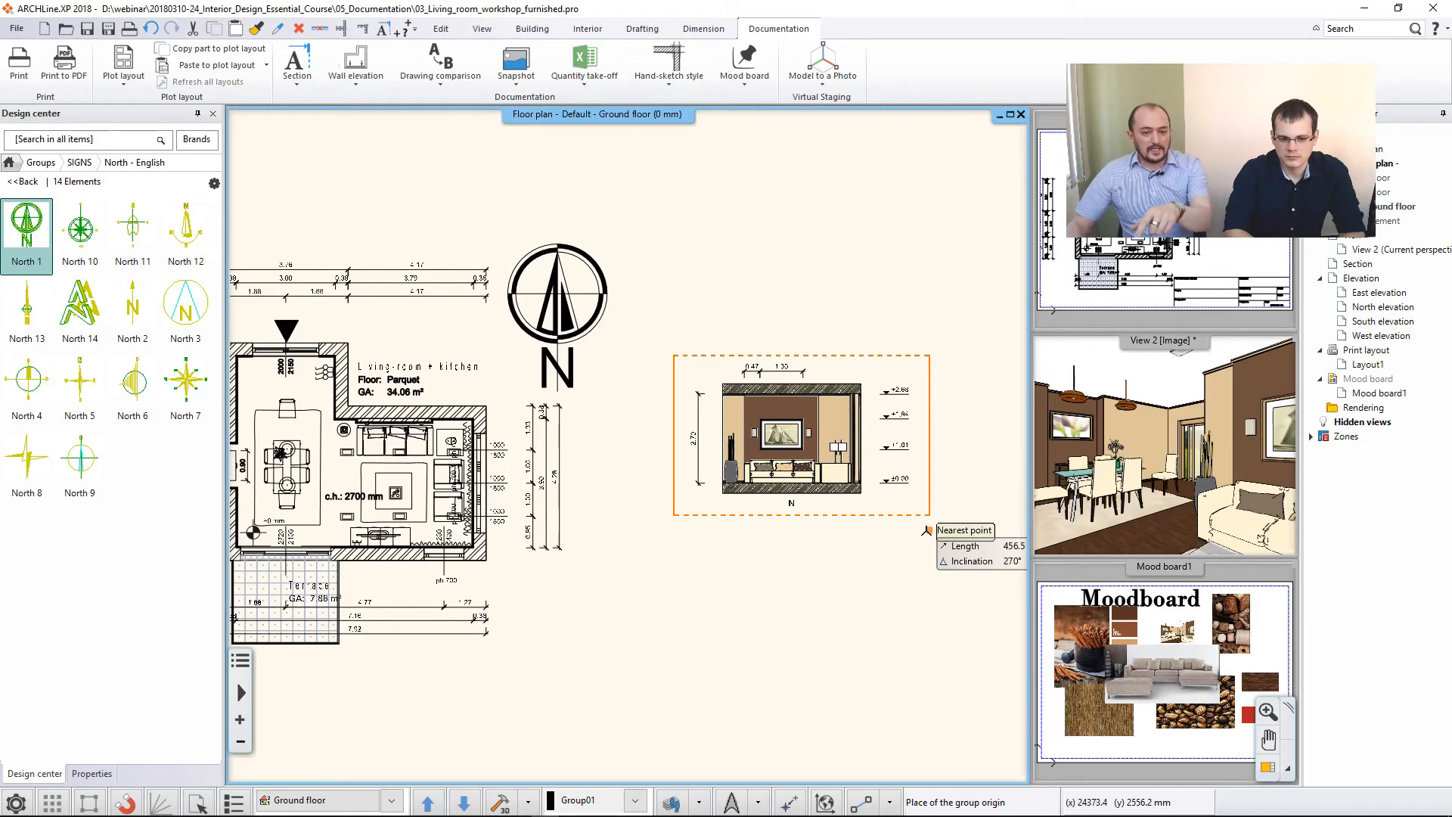
pyautogui.click(930, 515)
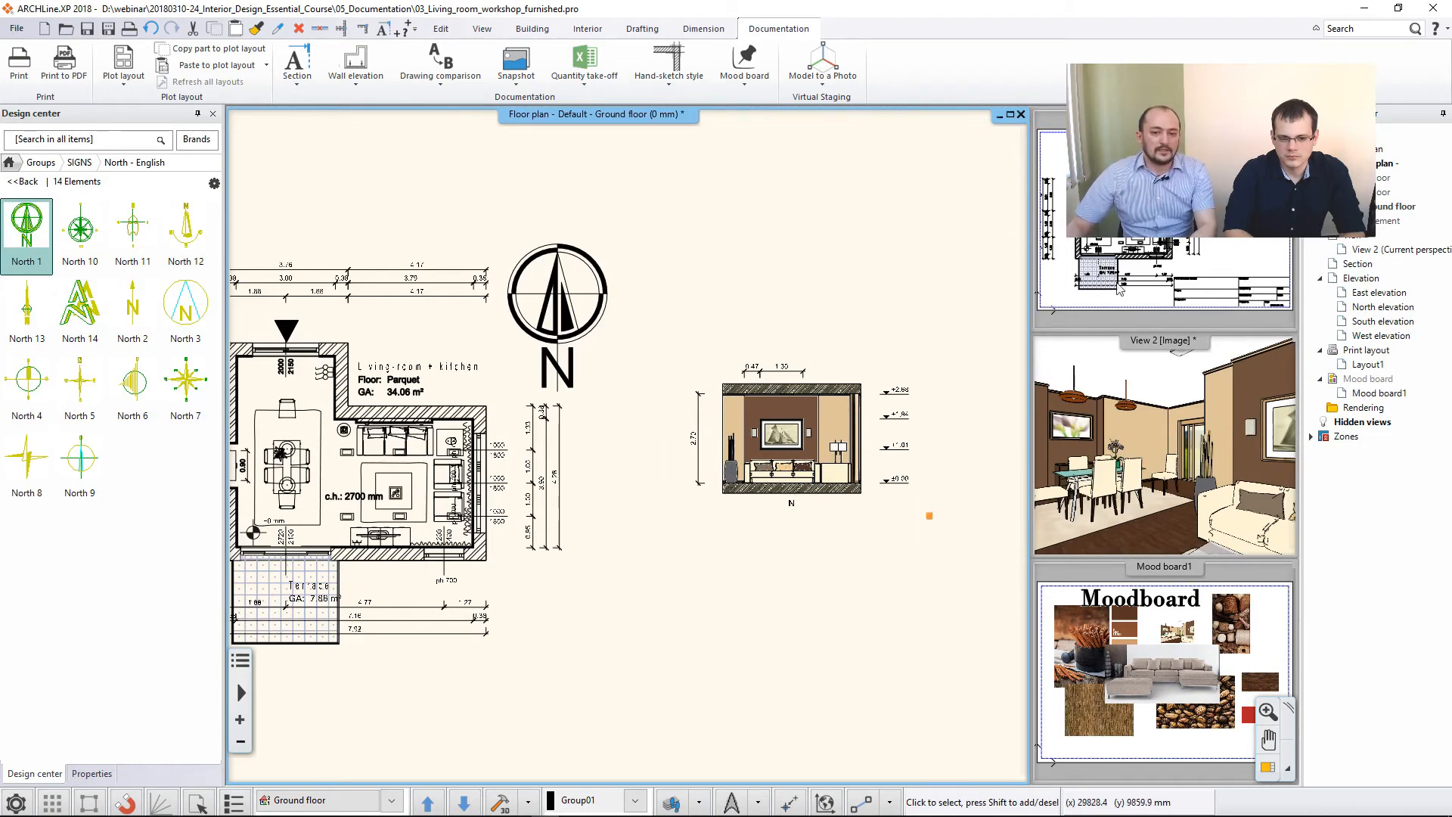
# - Make the print layout the main view and paste the copied north elevation at 1:100 below the small floor plan
pyautogui.click(1107, 302)
pyautogui.click(1268, 767)
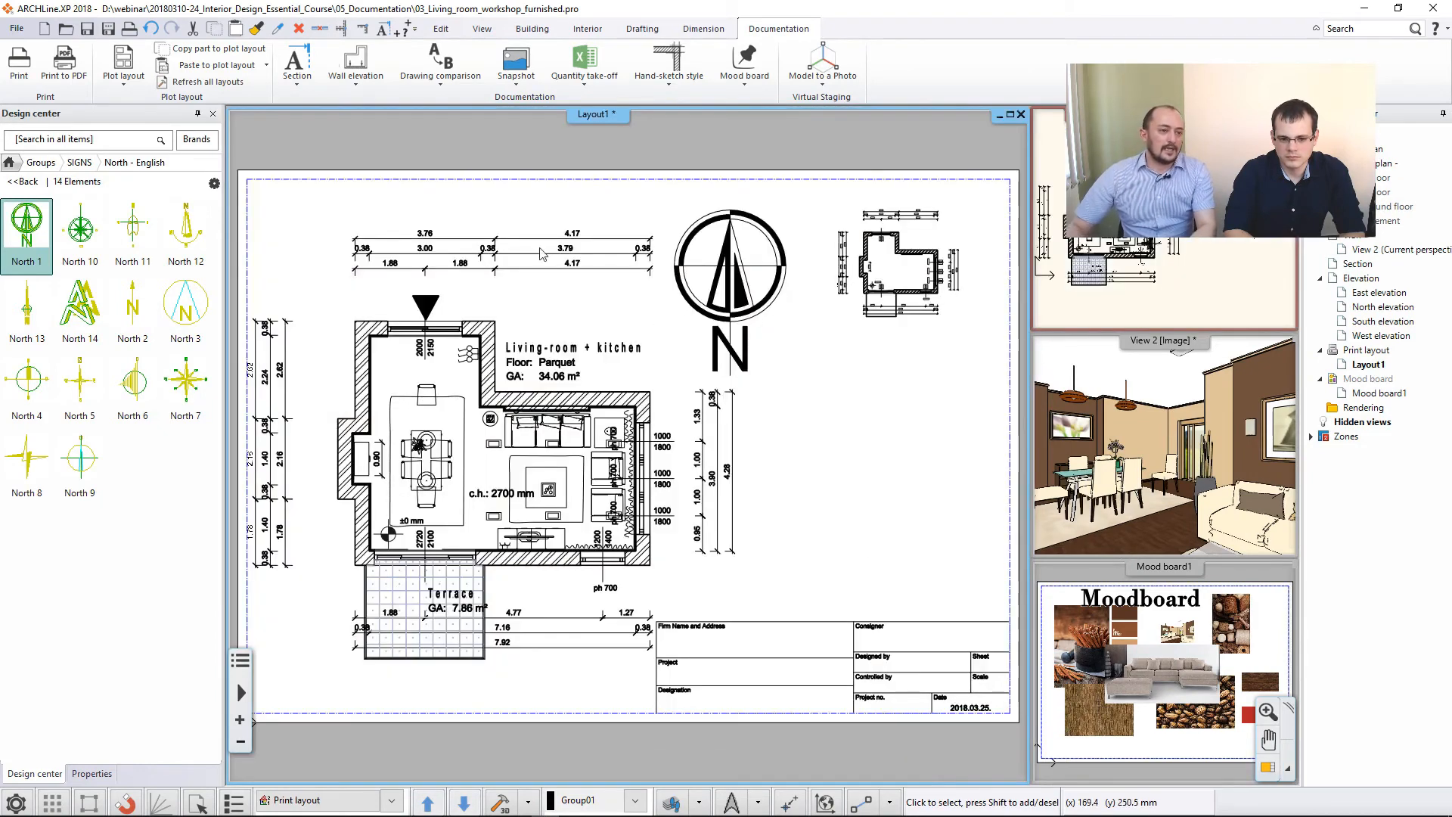
pyautogui.click(232, 67)
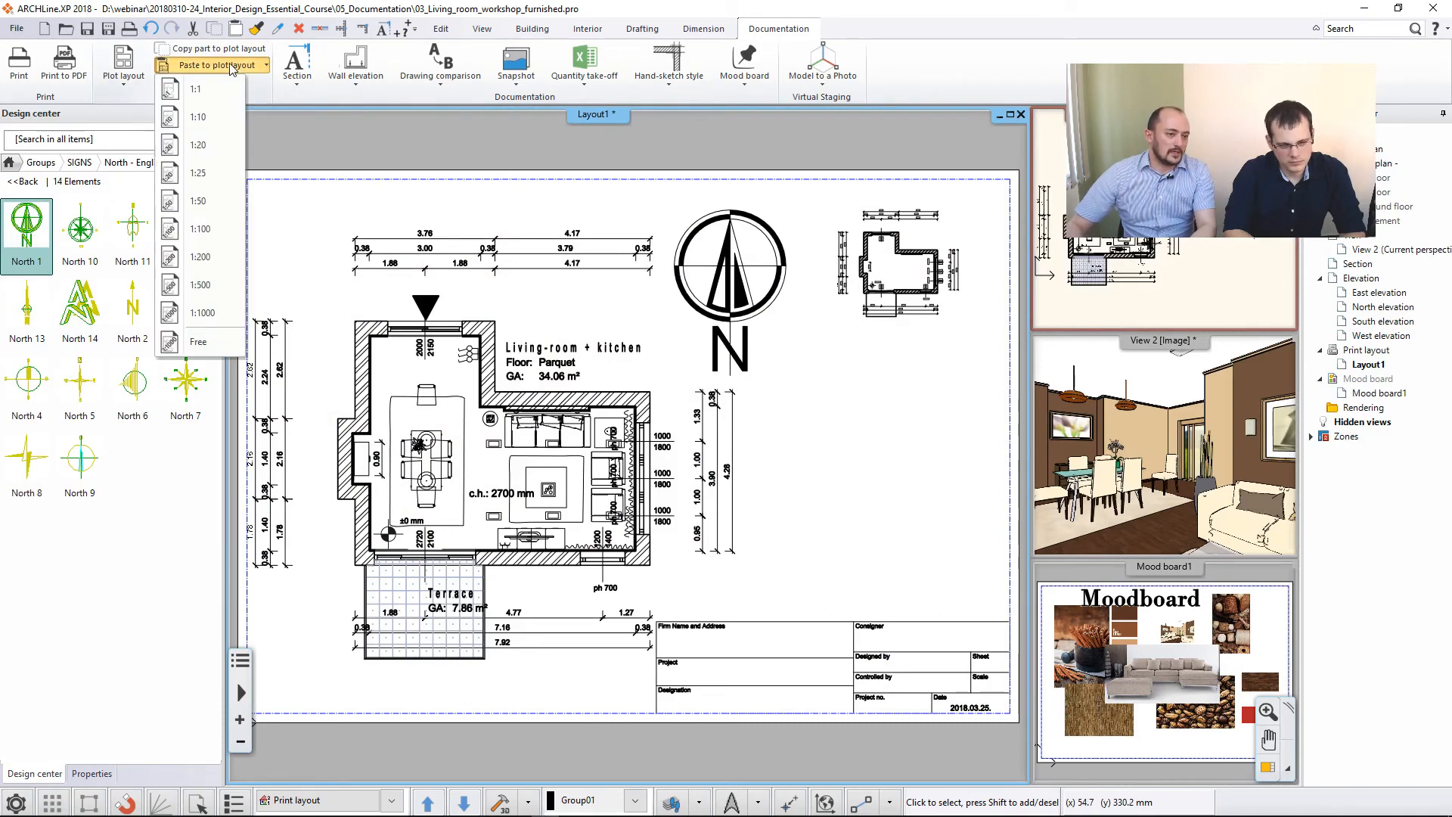
pyautogui.click(212, 234)
pyautogui.click(967, 466)
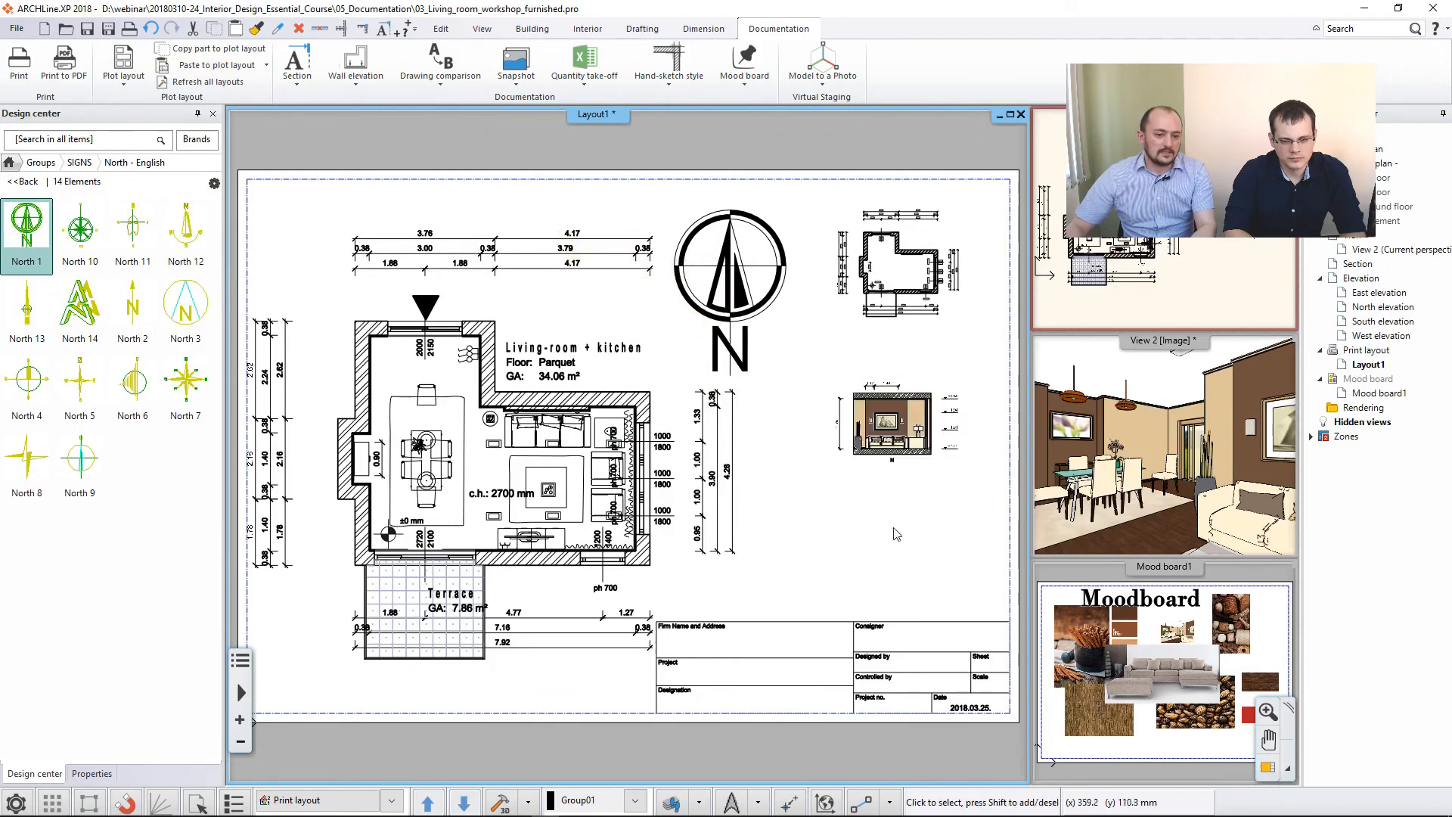
# - Examine the layout's title block and the English title block templates in the Printing groups, previewing English3 on the sheet
pyautogui.click(812, 664)
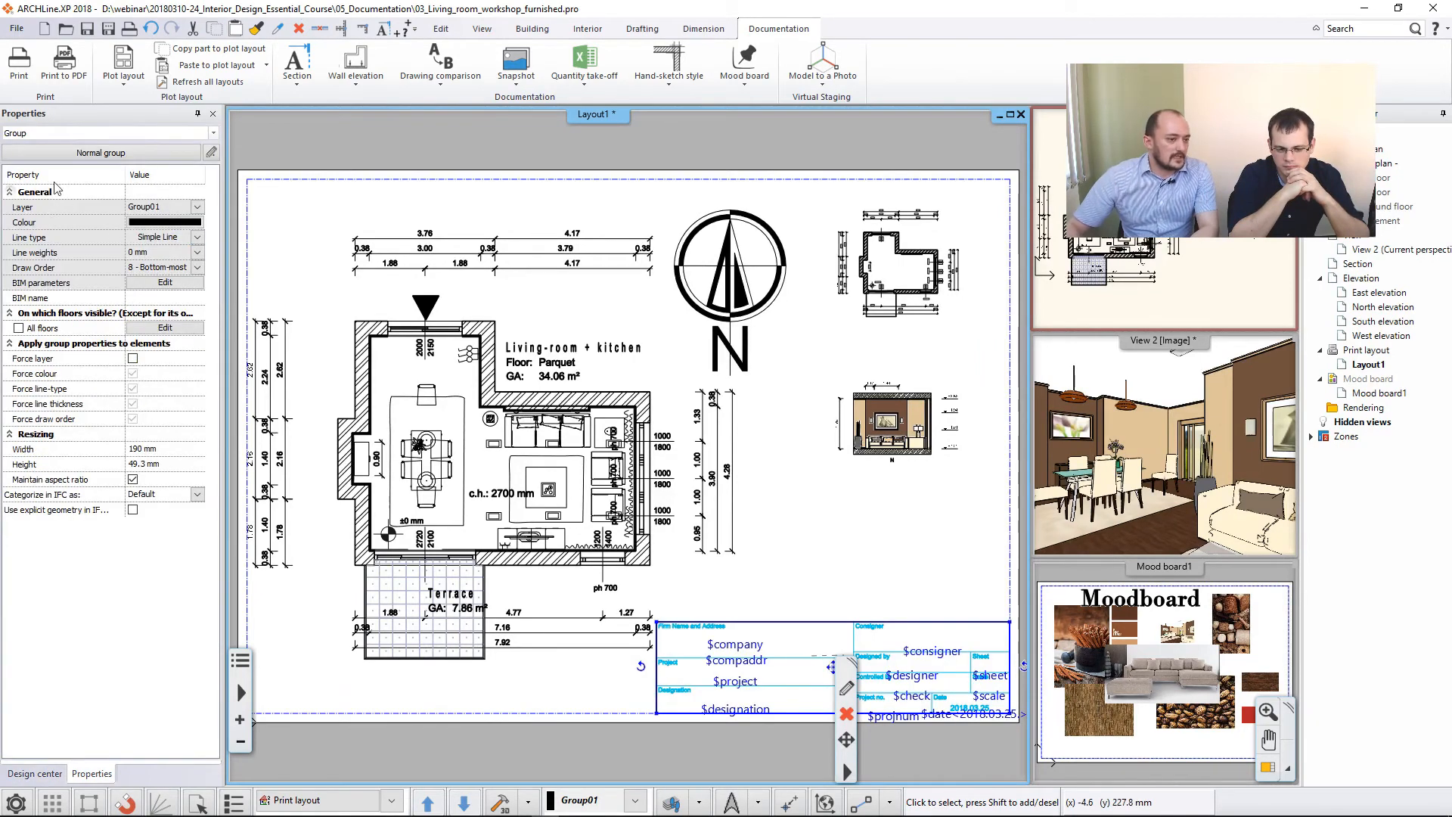
pyautogui.click(848, 558)
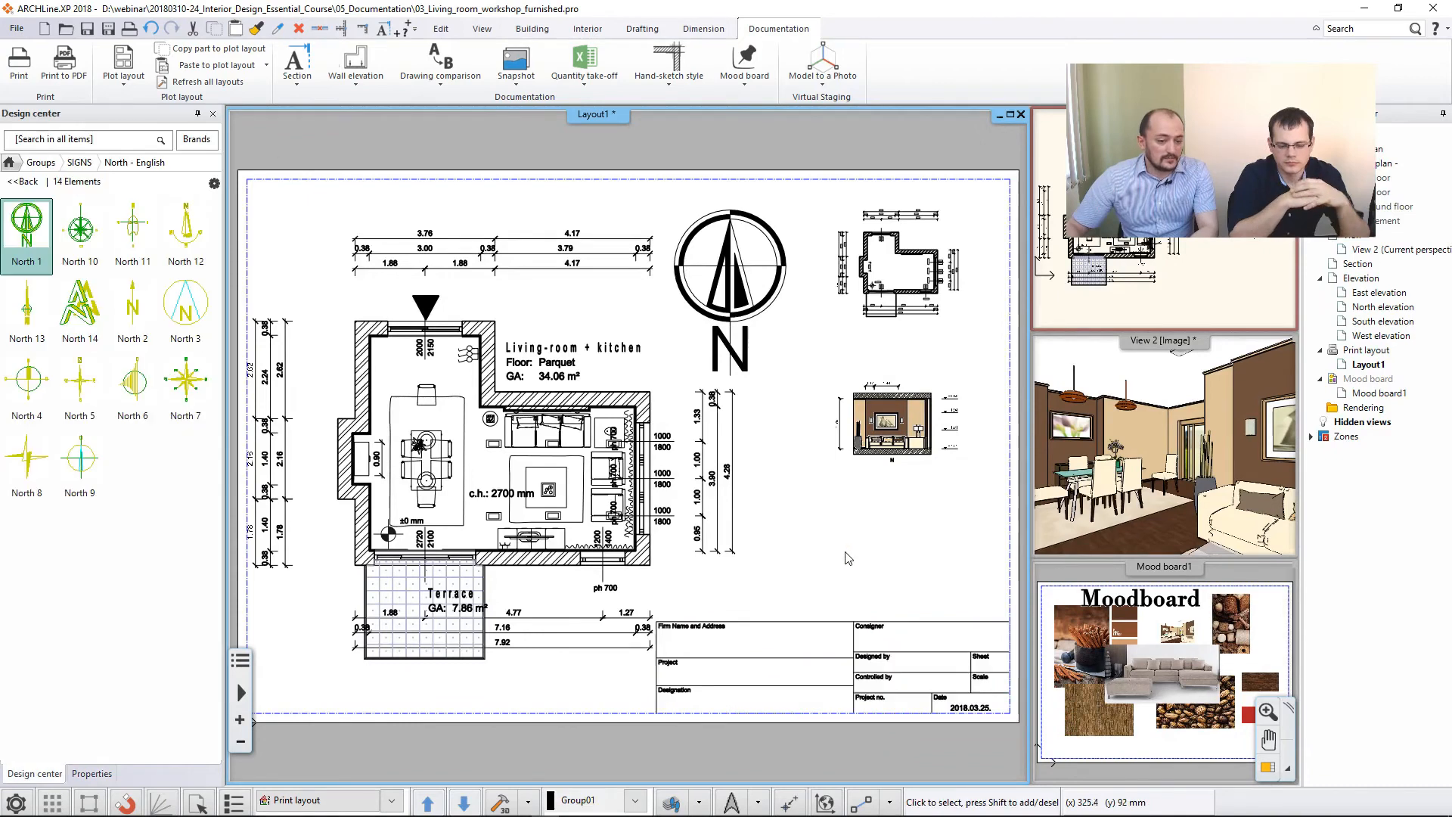
pyautogui.click(38, 163)
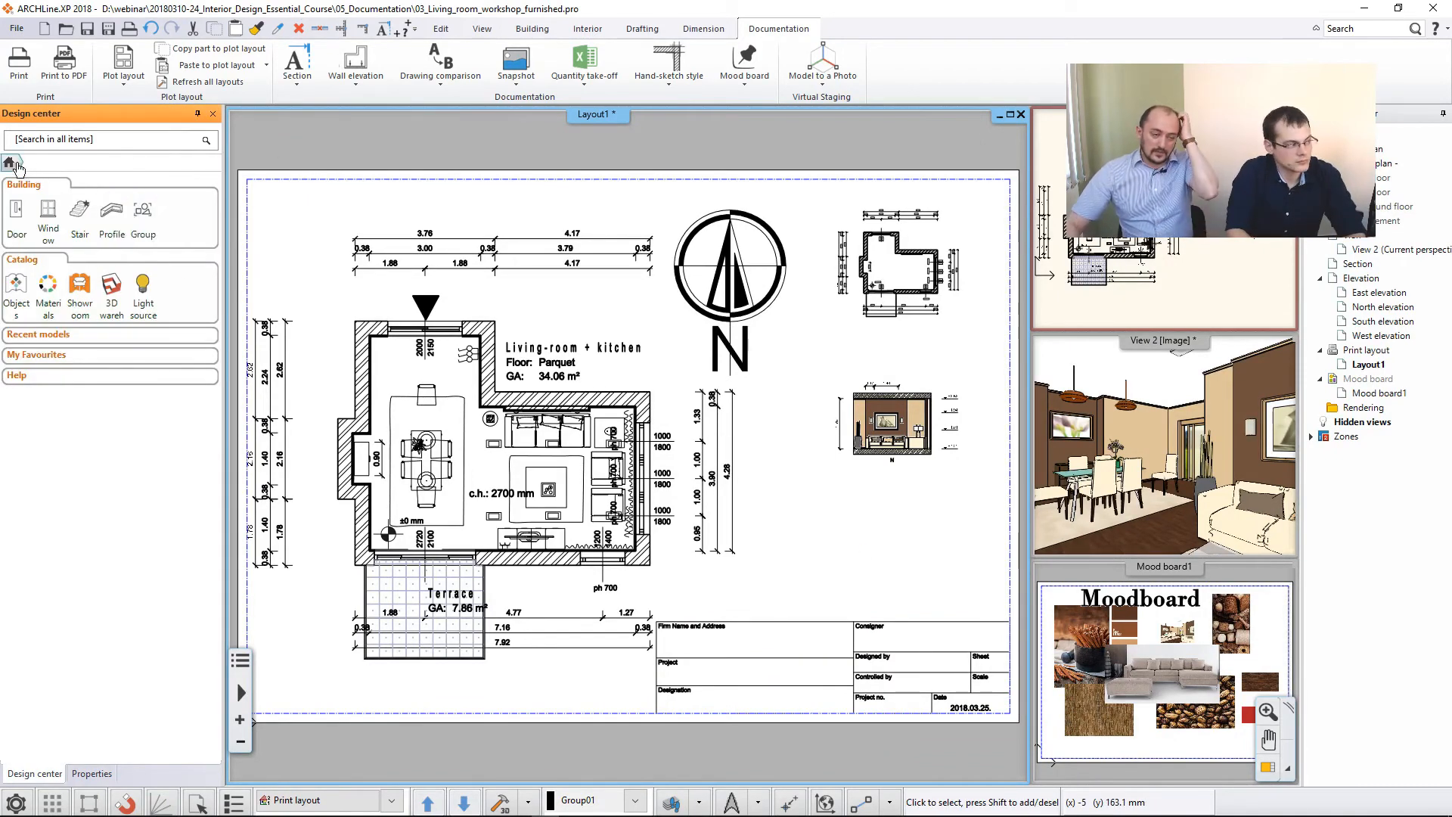
pyautogui.click(142, 225)
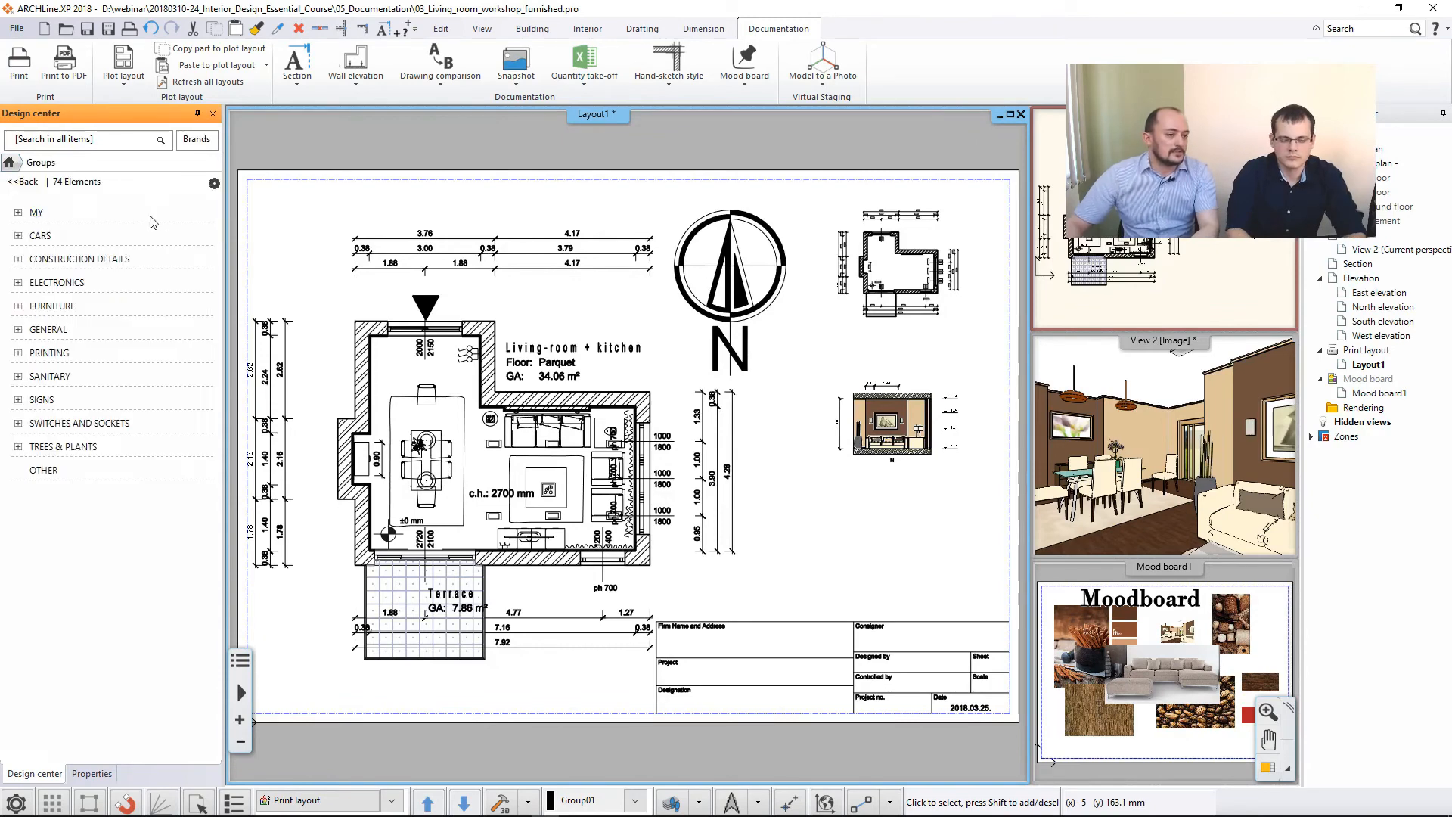
pyautogui.click(49, 352)
pyautogui.click(61, 377)
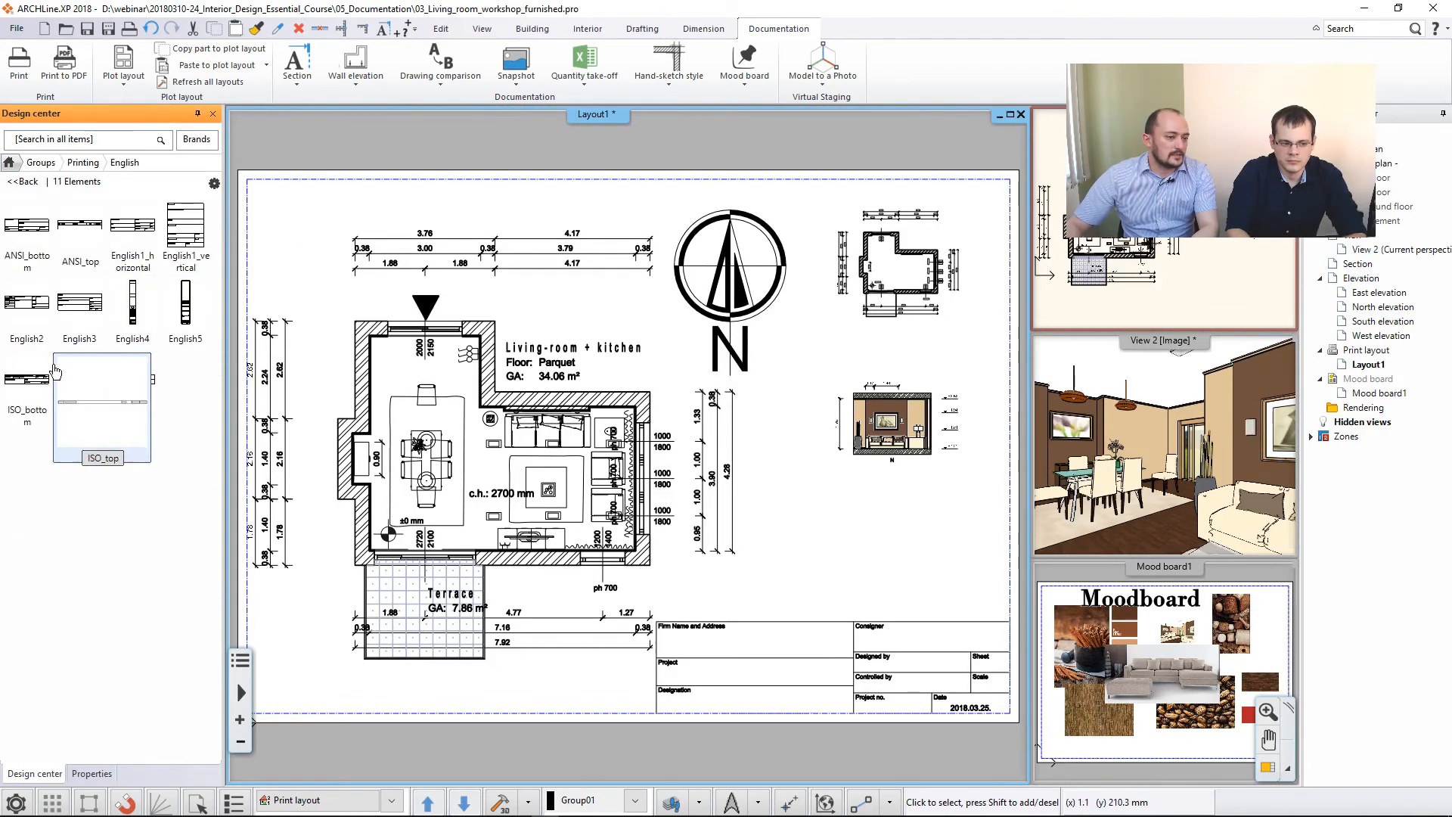
pyautogui.moveTo(106, 306)
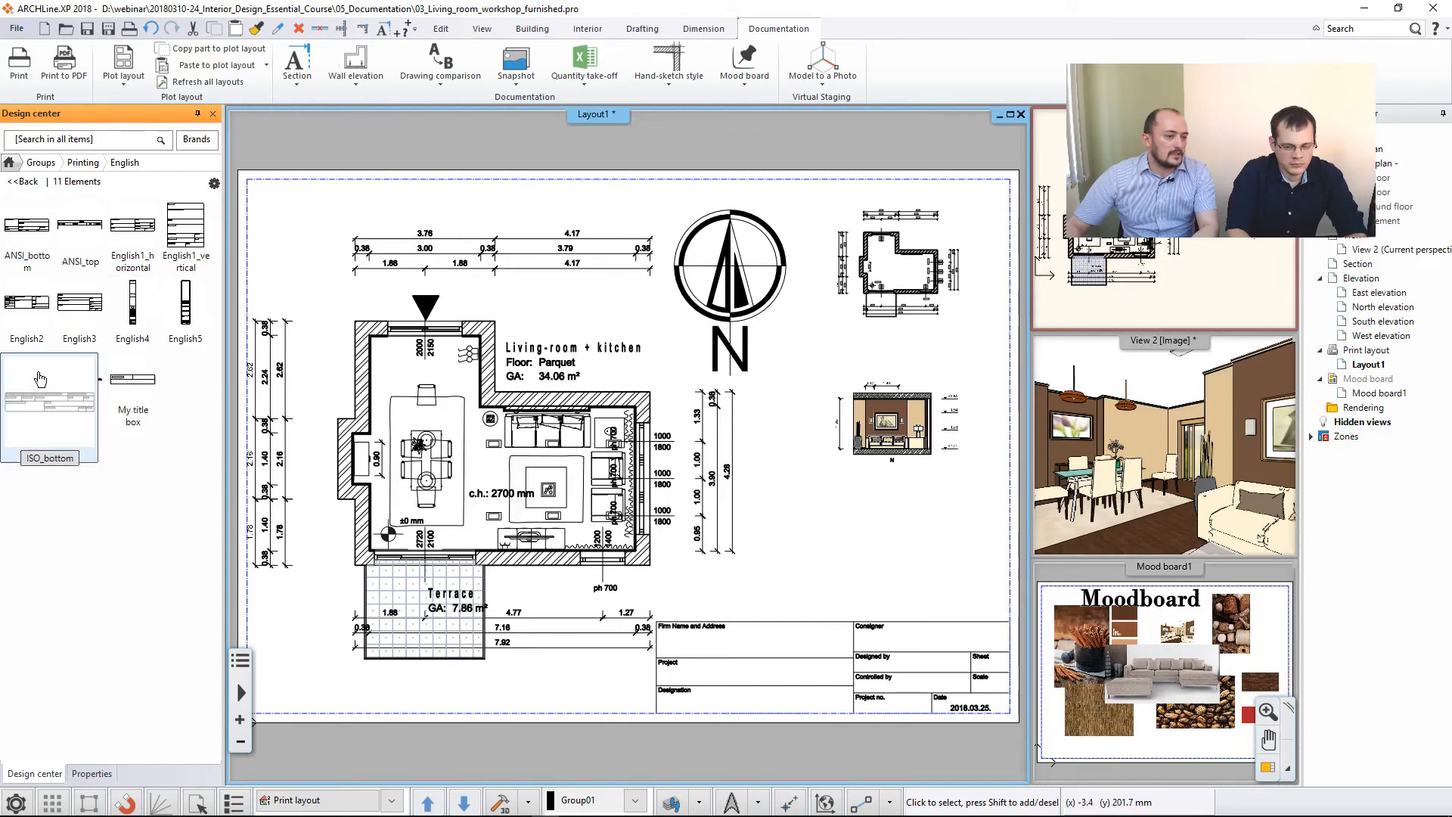
pyautogui.moveTo(15, 261)
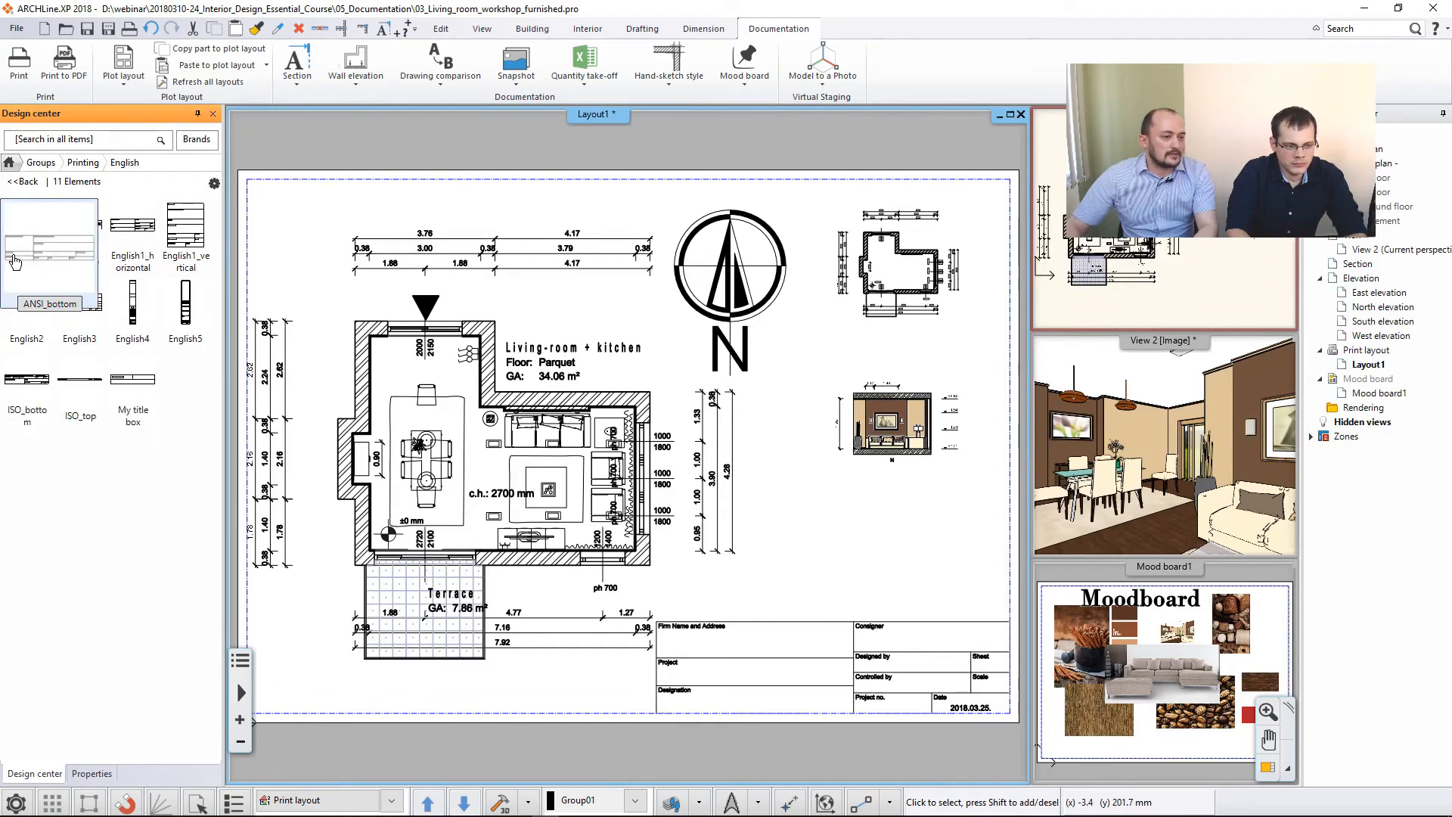
pyautogui.click(84, 326)
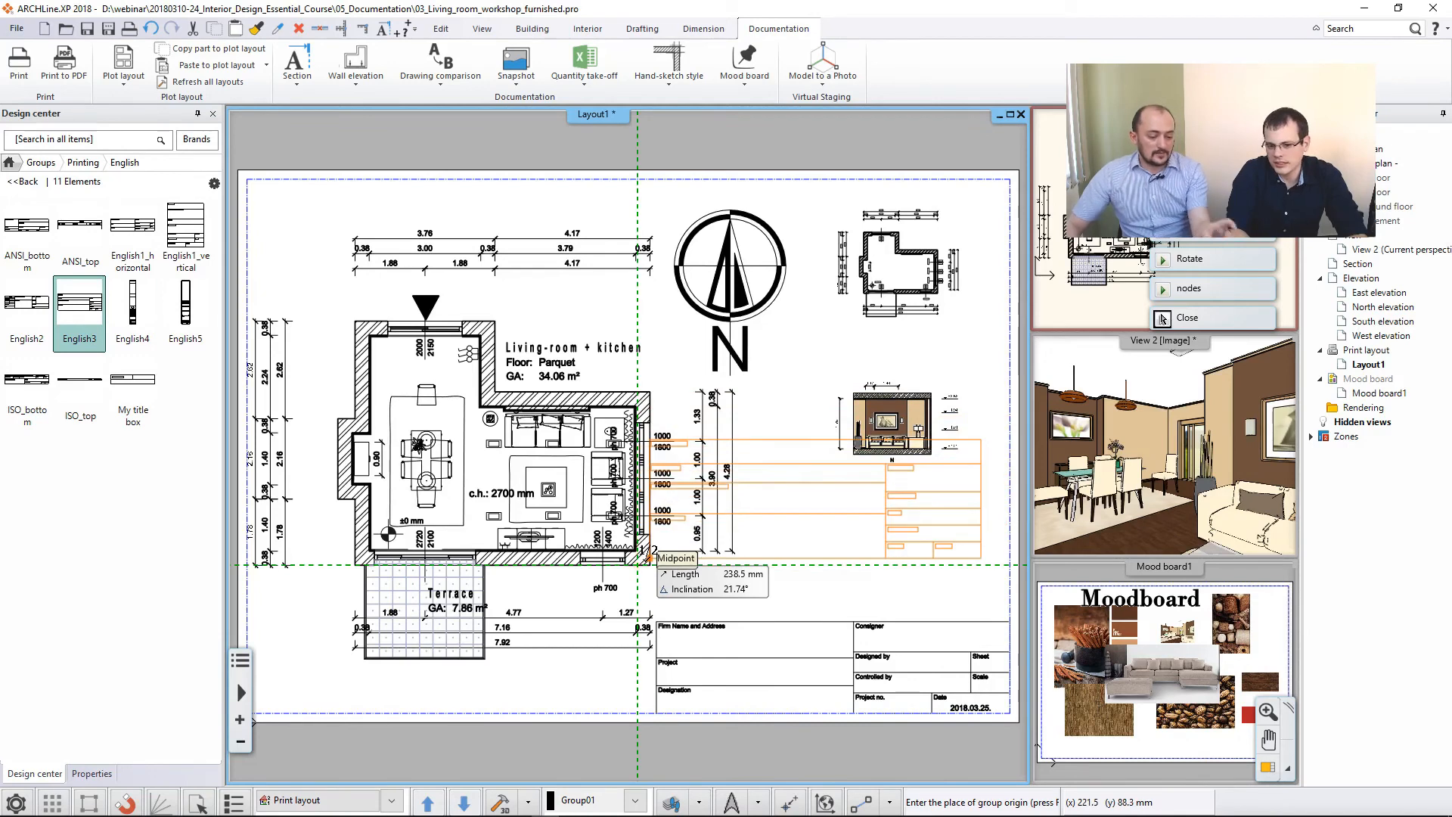
pyautogui.press('Escape')
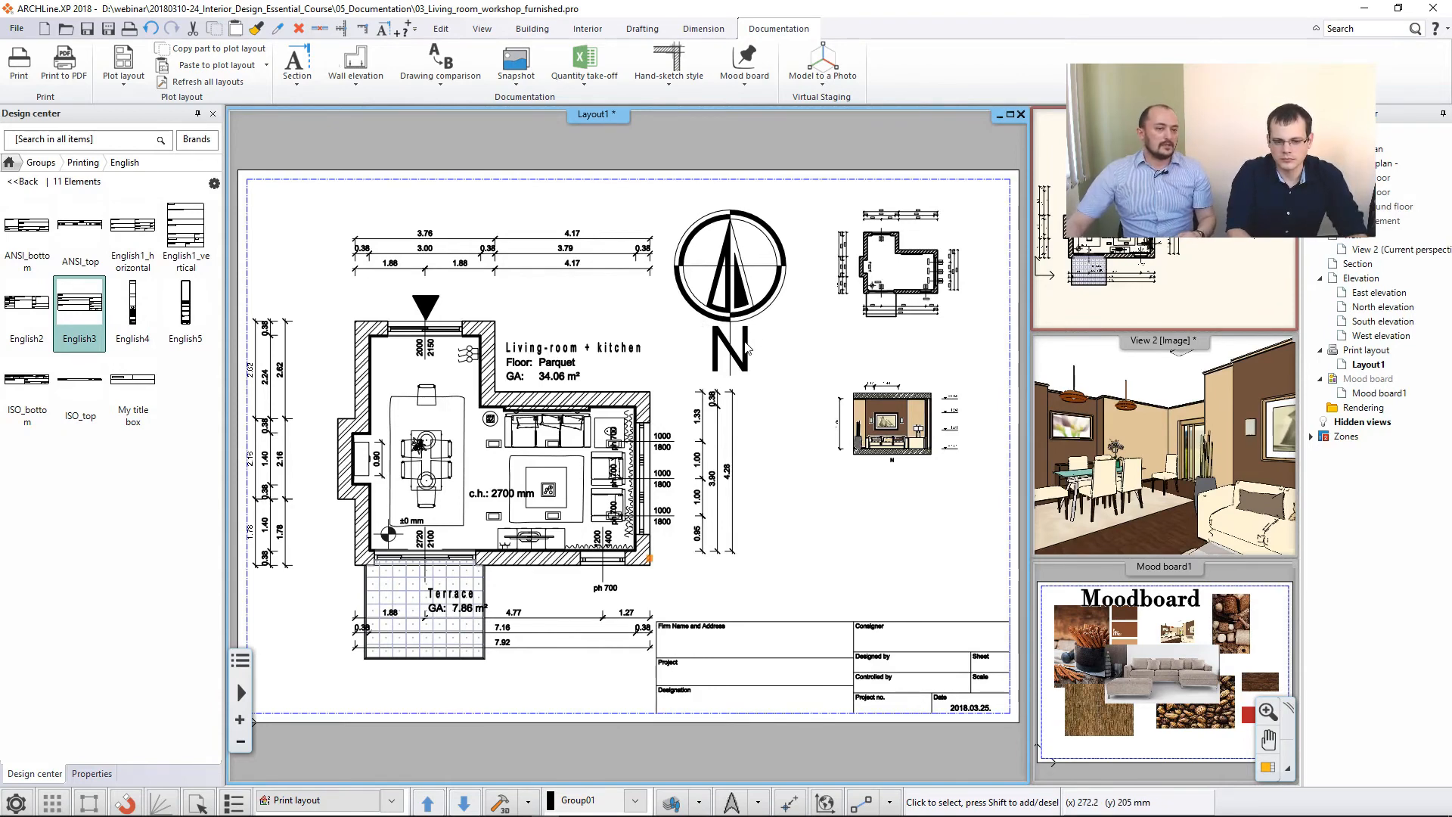
# - Delete the existing title block from the print layout
pyautogui.moveTo(767, 437); pyautogui.dragTo(726, 340, button='middle')
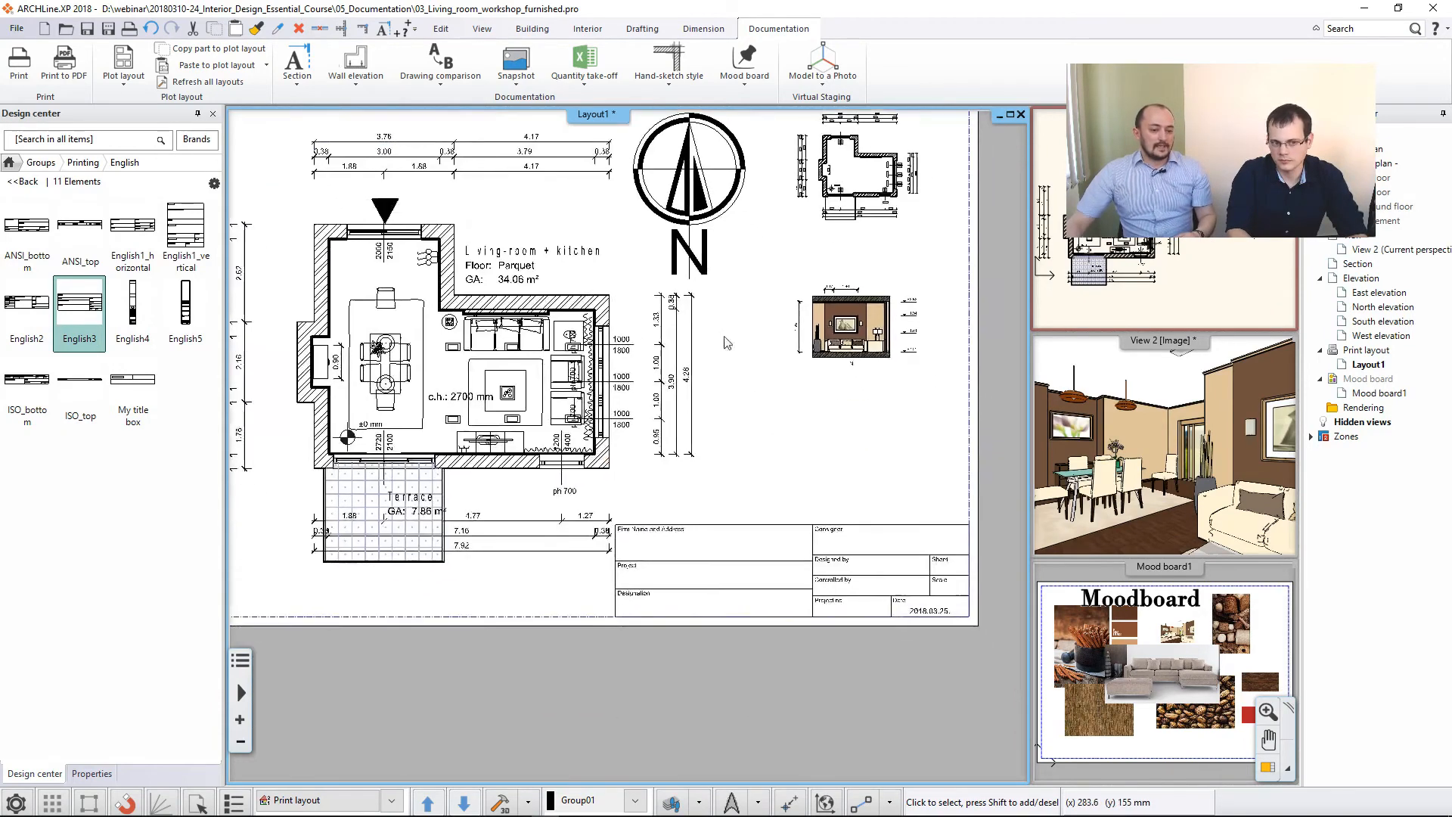
pyautogui.click(739, 564)
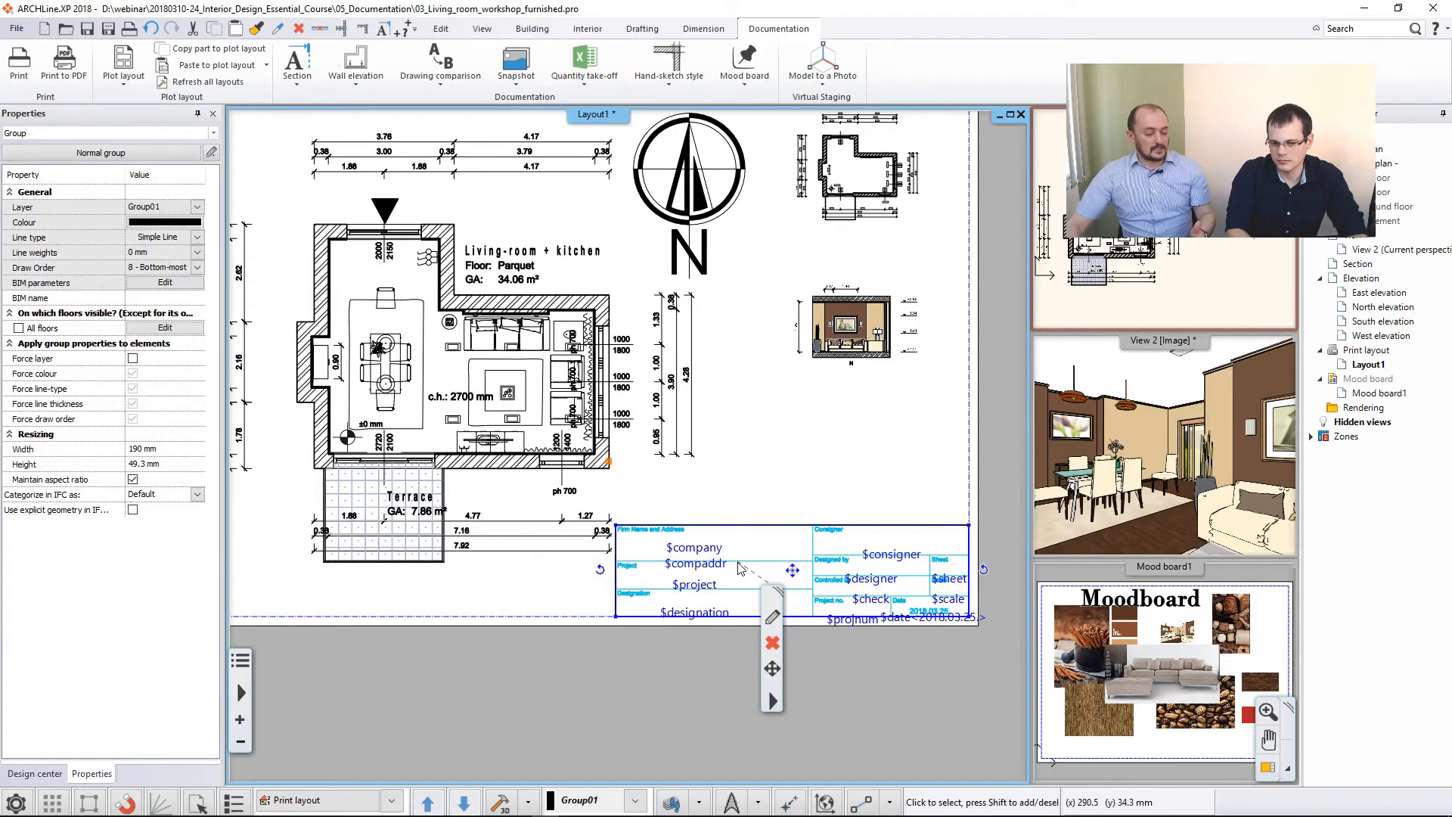
pyautogui.press('Delete')
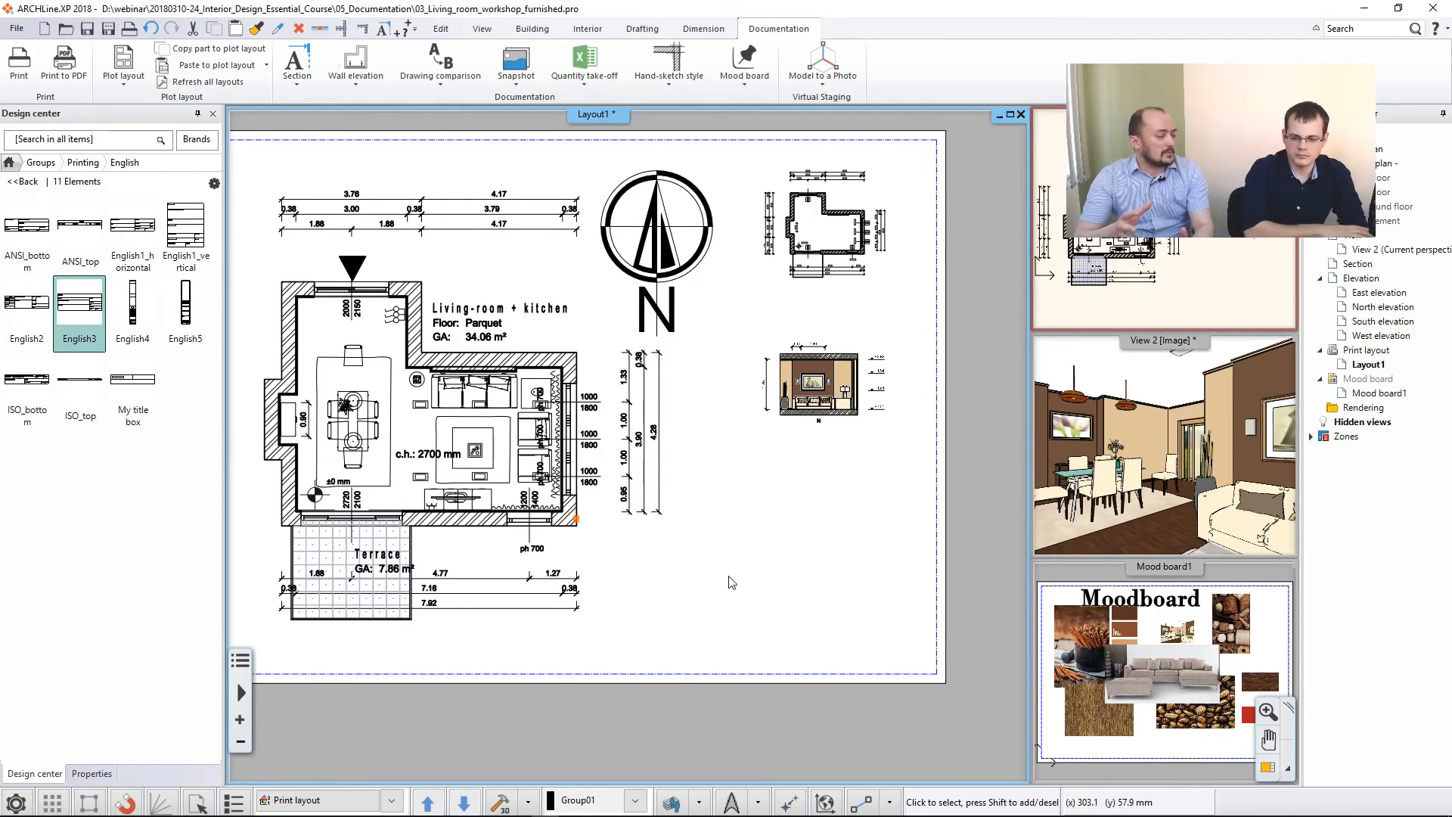
# - Draw a custom title block outline 100 mm wide and 20 mm high with simple lines in the lower right corner of the print frame
pyautogui.scroll(1, 732, 583)
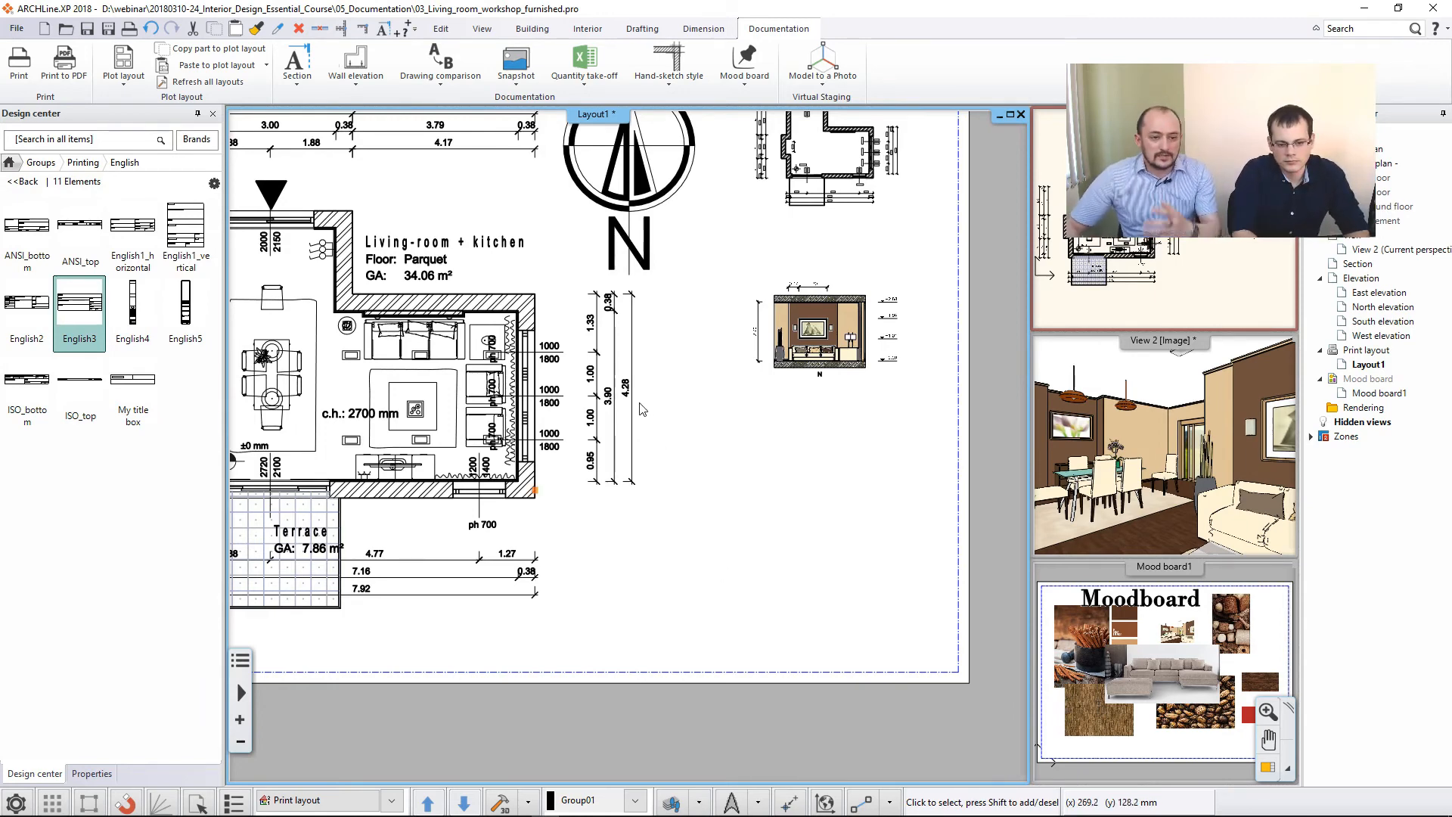
pyautogui.moveTo(807, 569); pyautogui.dragTo(803, 593, button='middle')
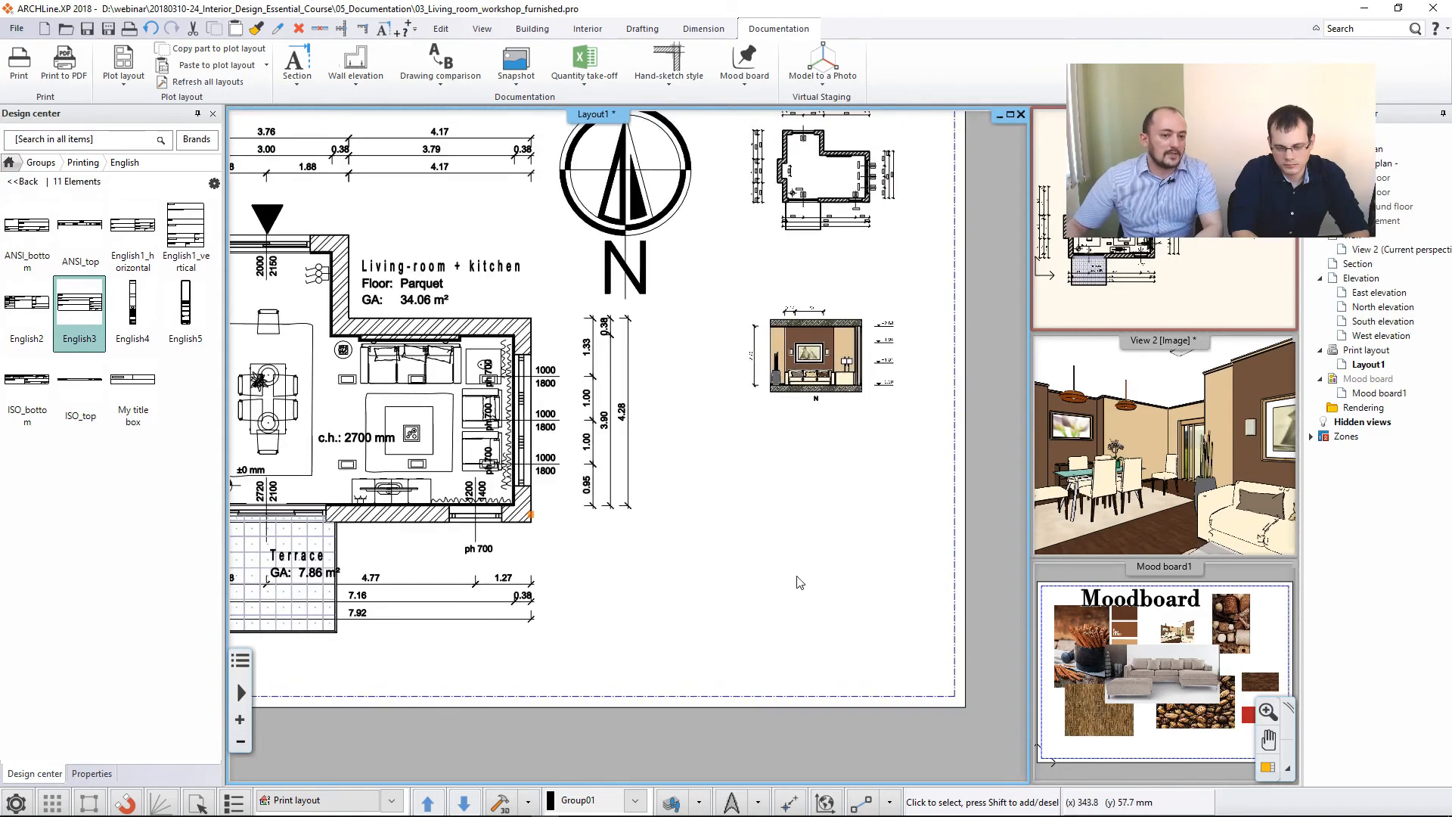
pyautogui.click(642, 29)
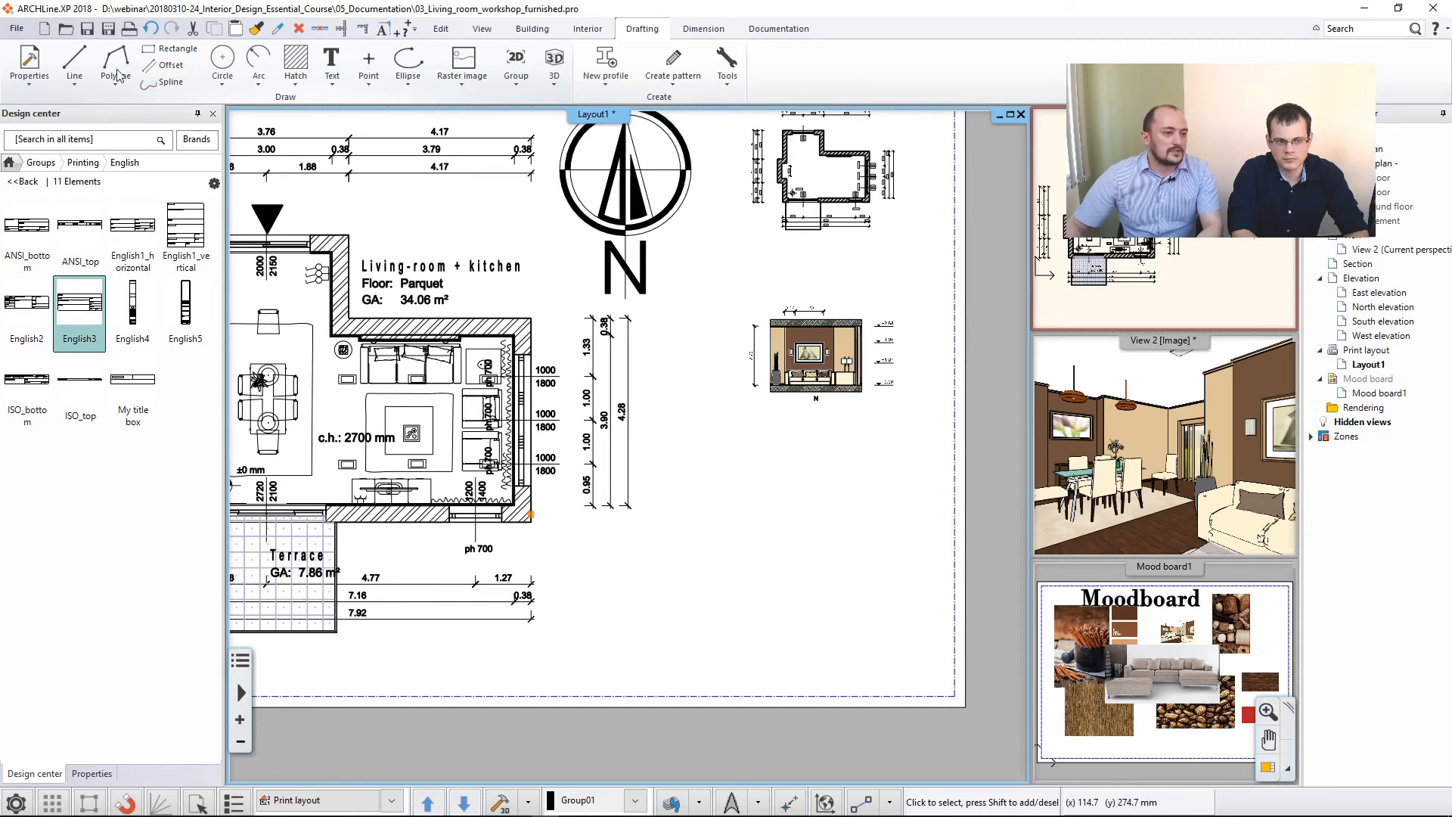
pyautogui.click(74, 75)
pyautogui.click(100, 111)
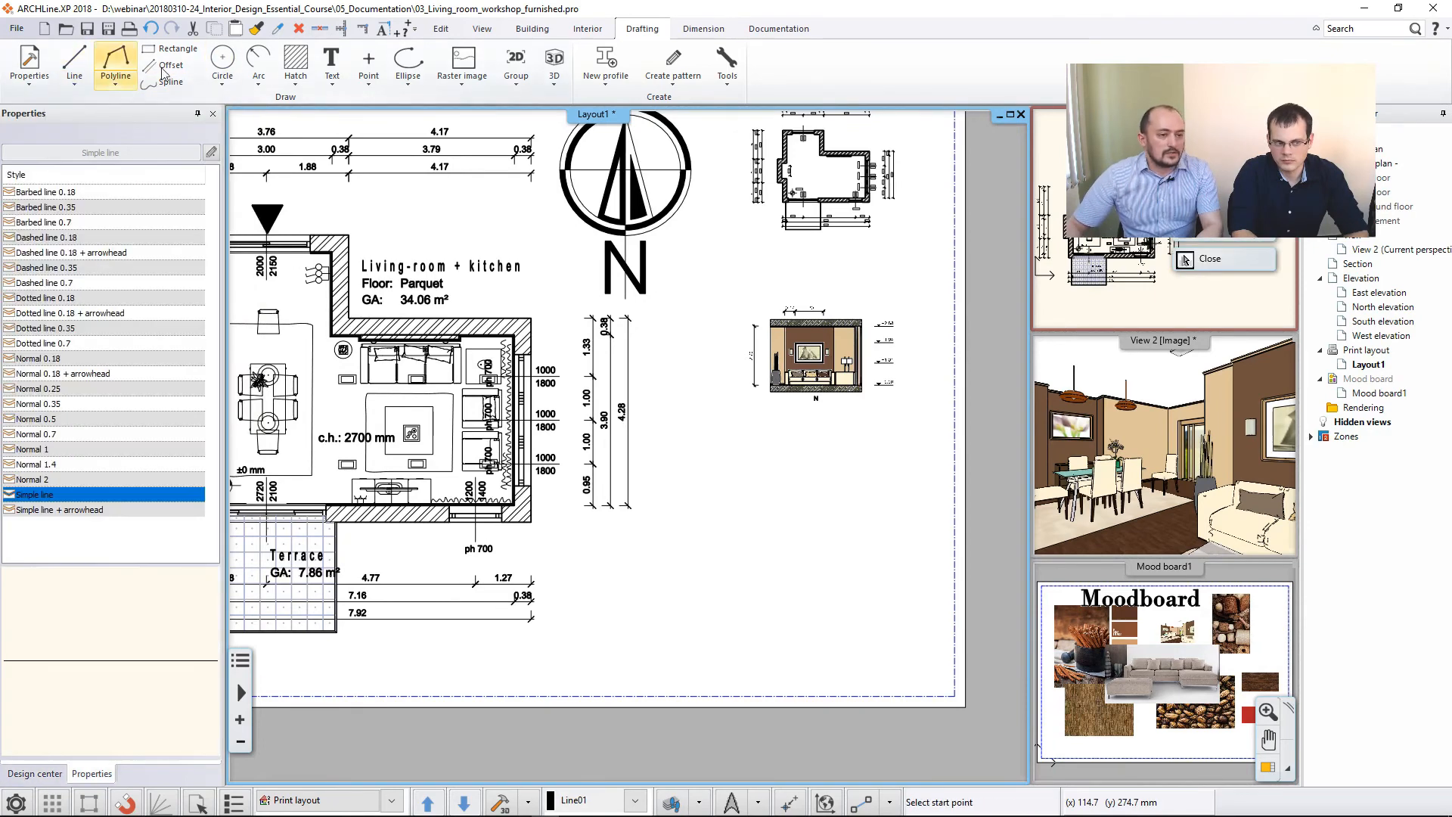
pyautogui.click(954, 696)
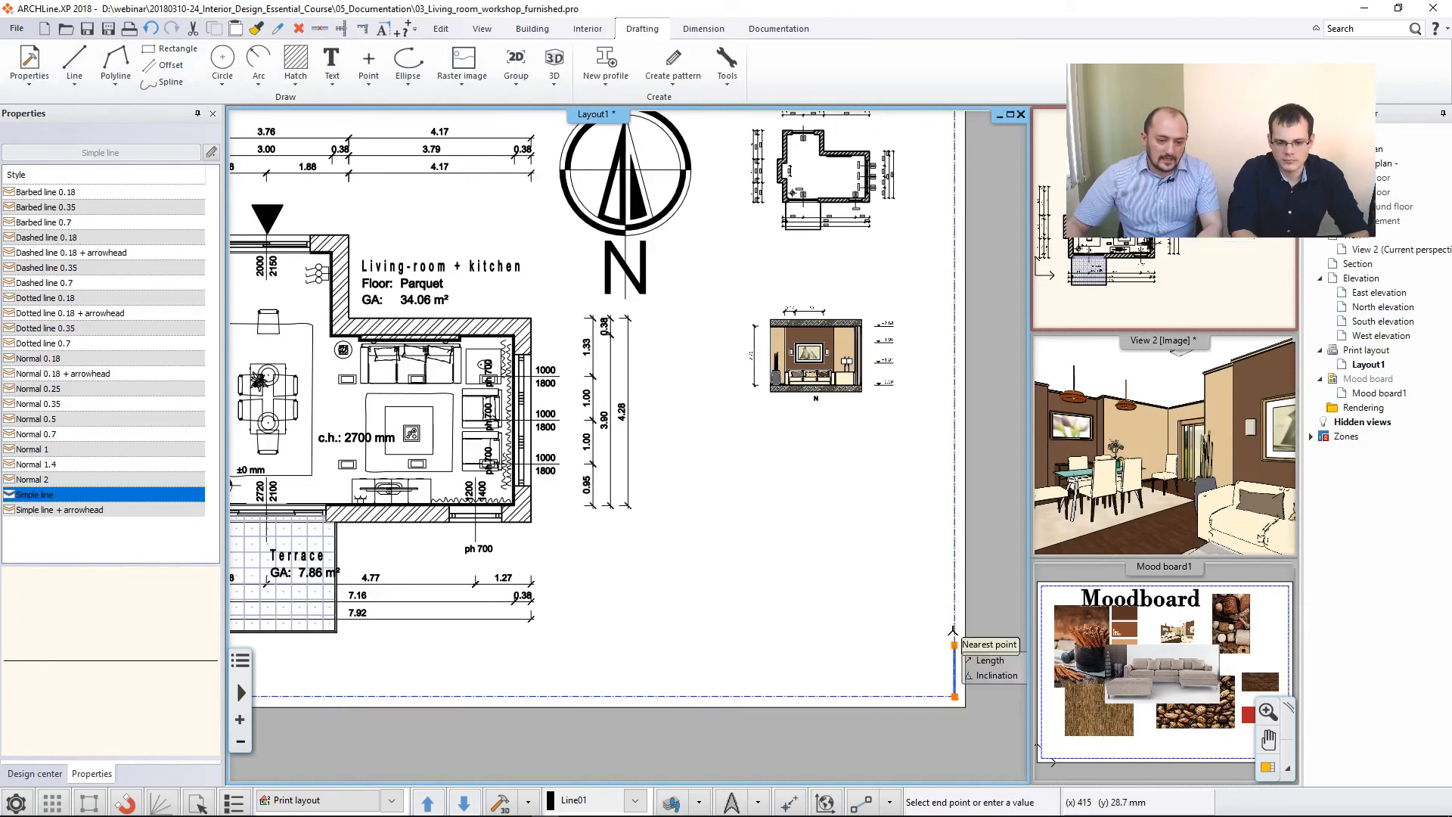
pyautogui.moveTo(953, 619); pyautogui.dragTo(857, 623, button='middle')
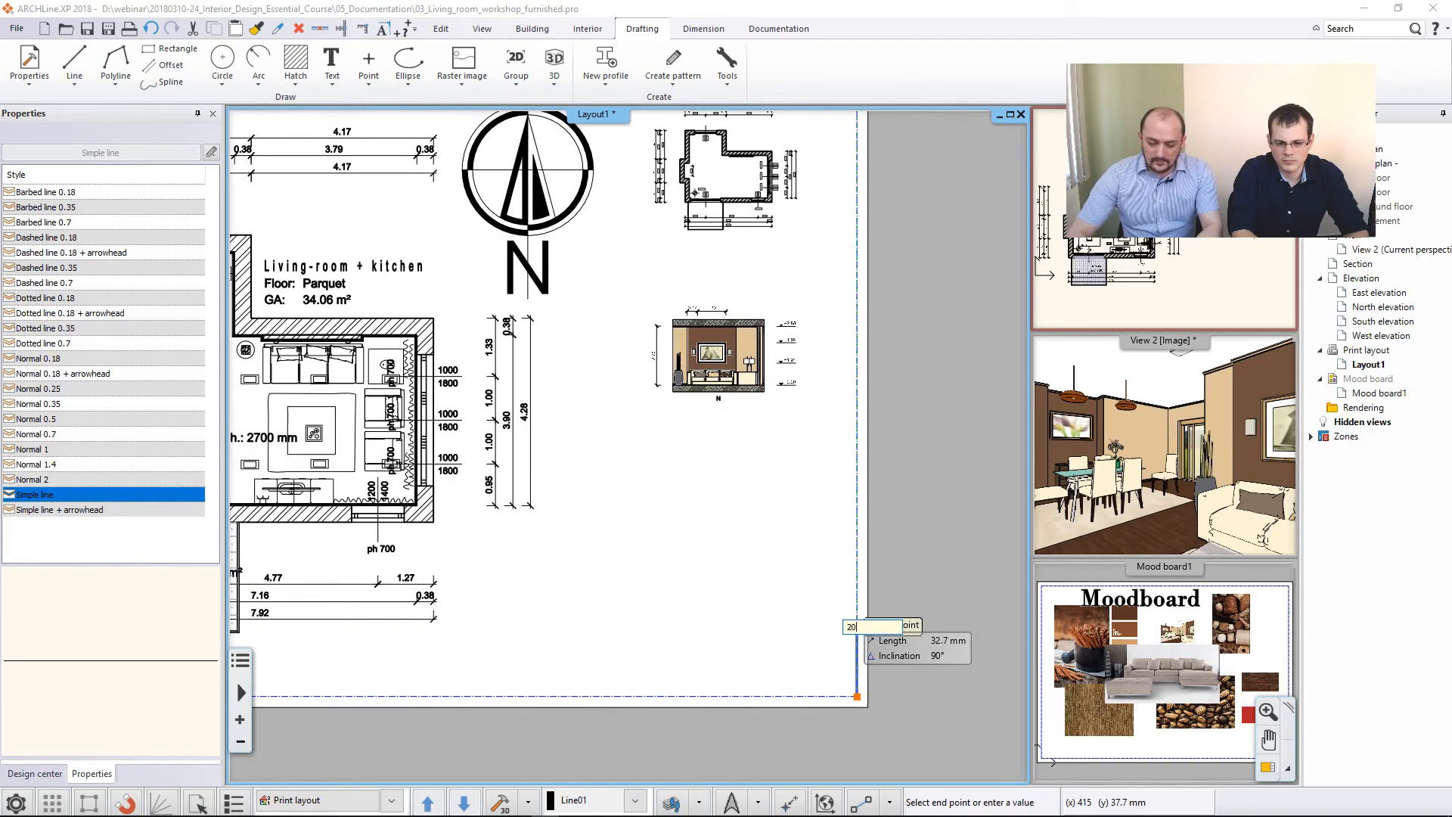
pyautogui.click(856, 652)
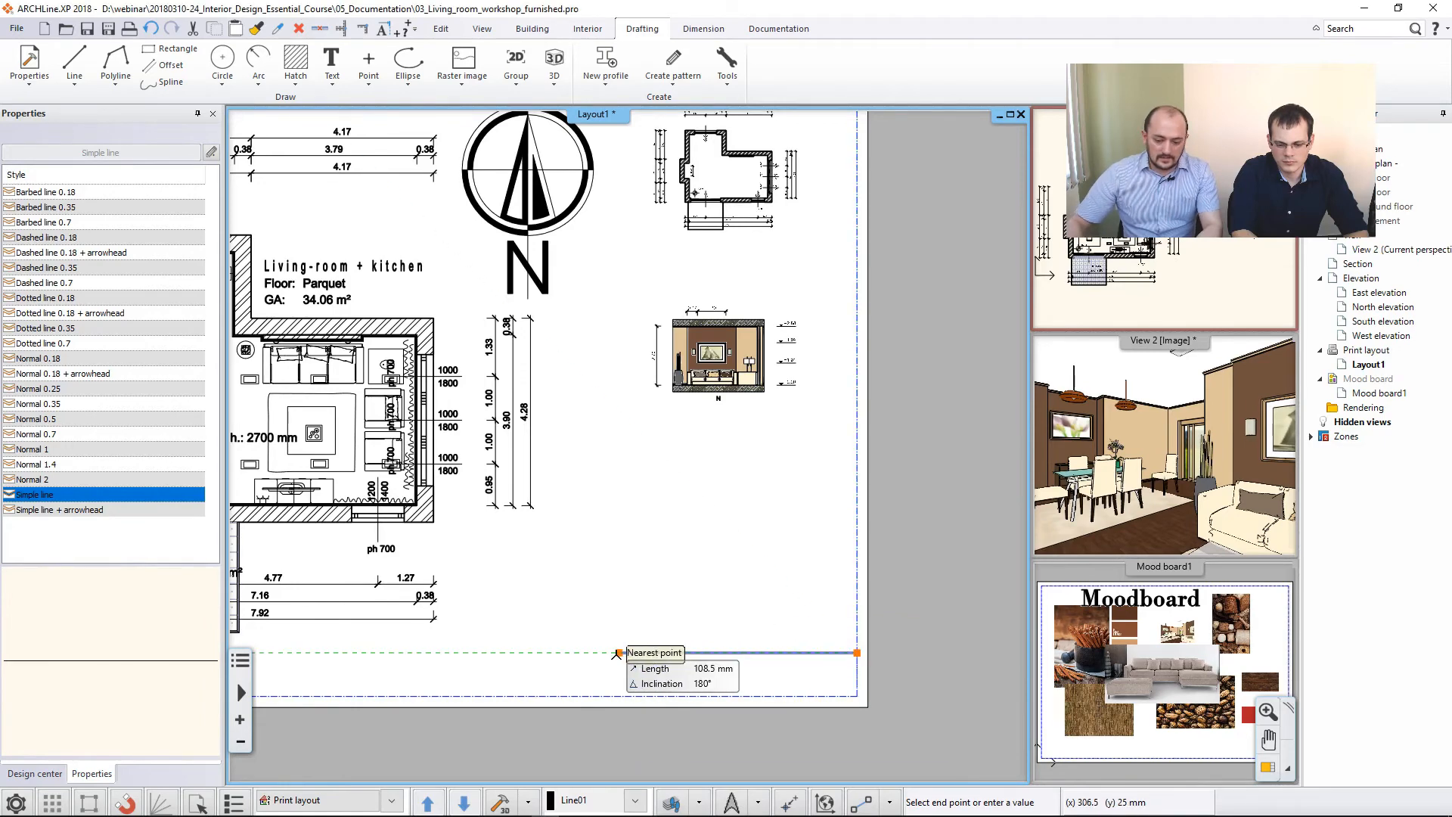
pyautogui.click(638, 651)
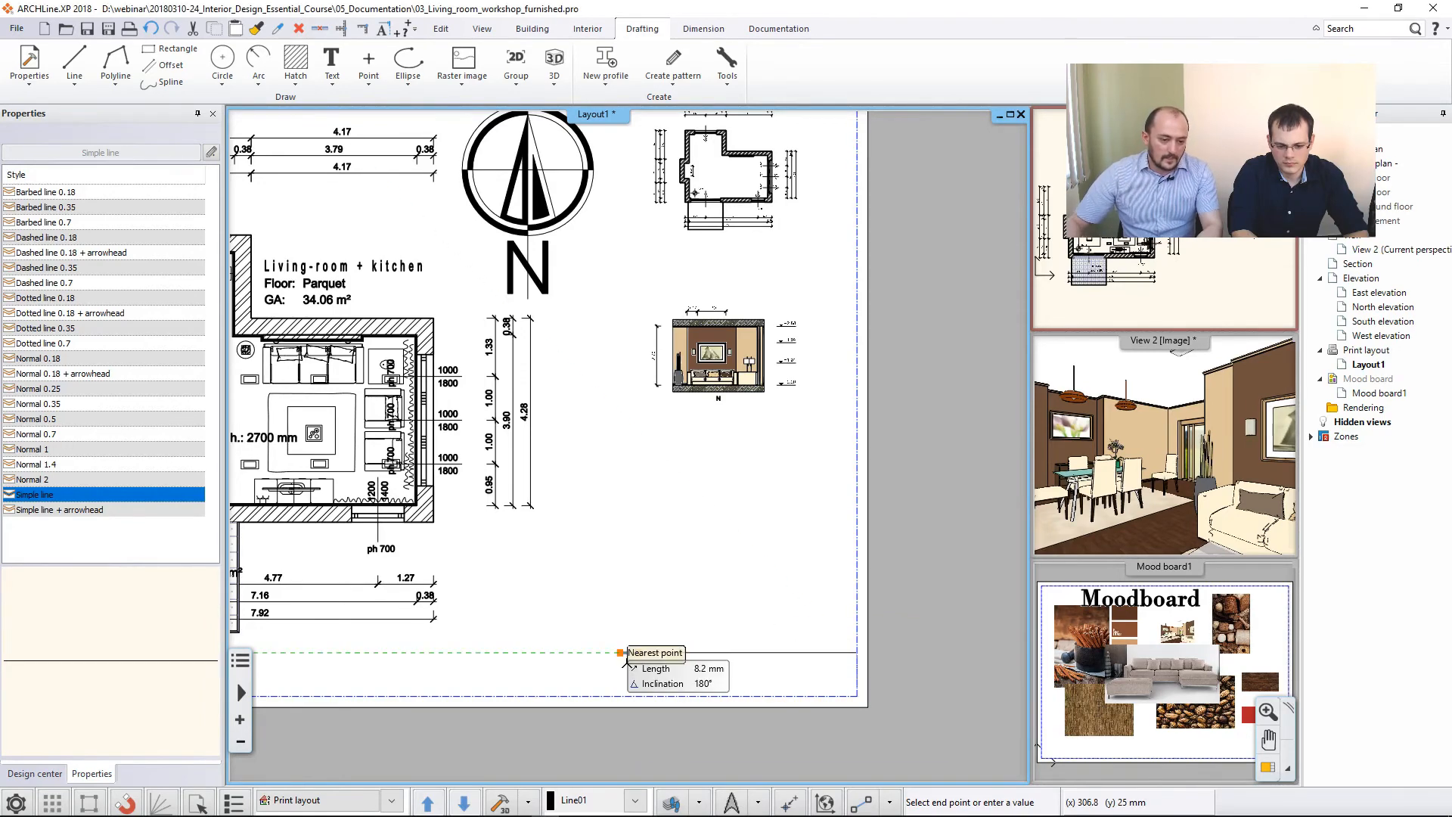
pyautogui.click(638, 696)
pyautogui.click(857, 695)
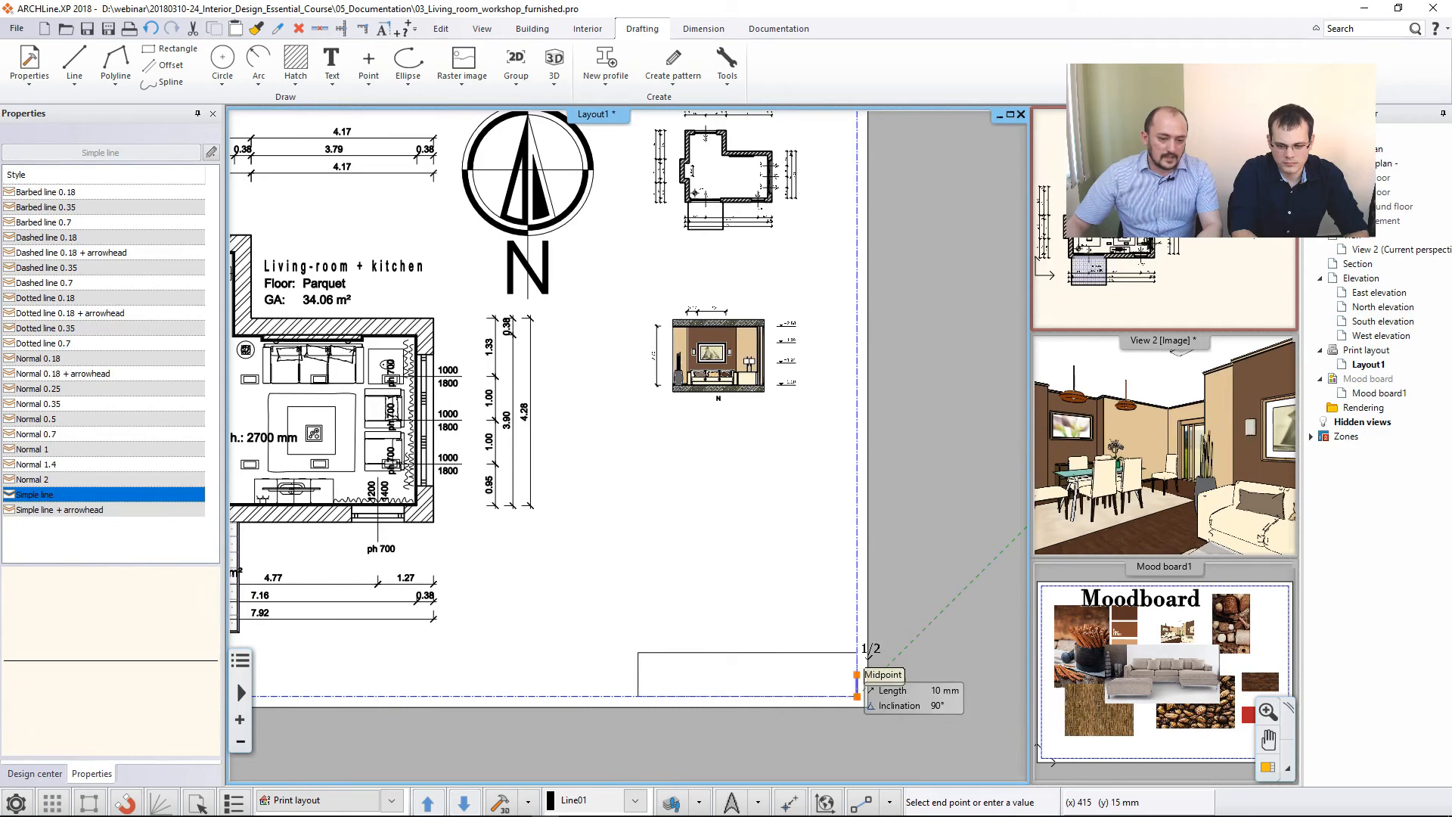
# - Divide the title block with a horizontal line at mid-height and a vertical line through the middle of its upper row
pyautogui.scroll(2, 778, 677)
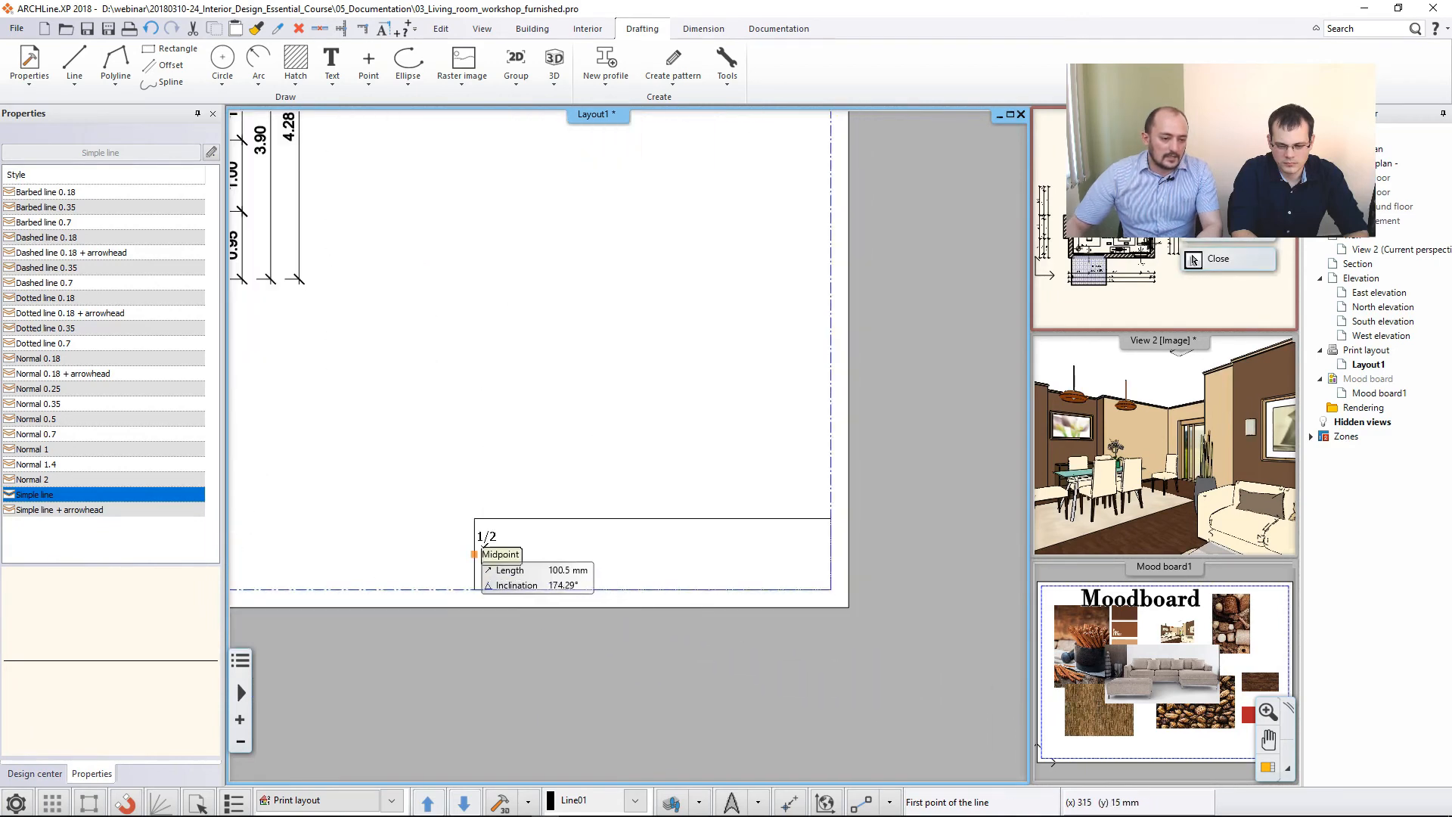
pyautogui.click(474, 554)
pyautogui.click(831, 554)
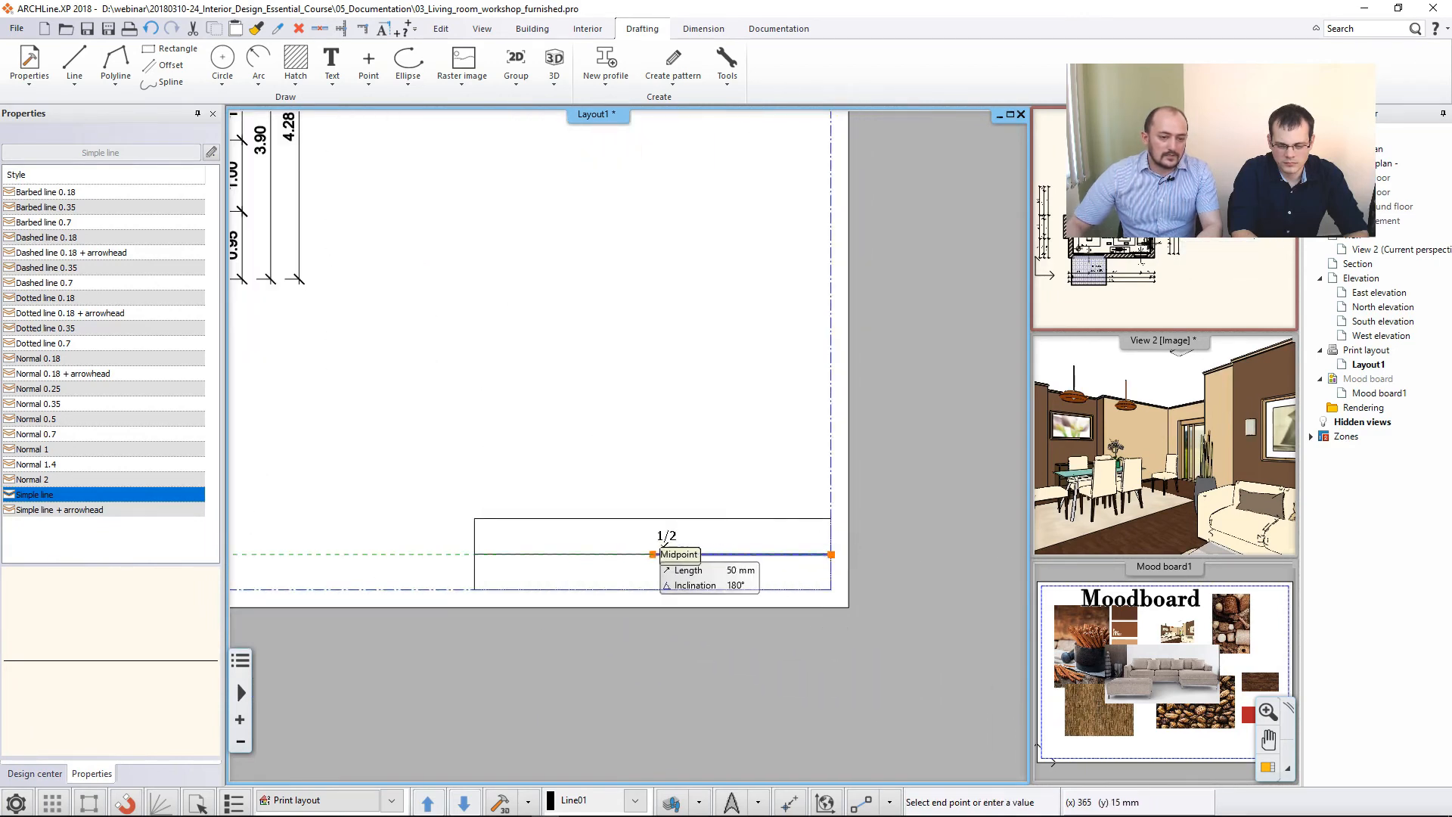
pyautogui.press('Return')
pyautogui.click(653, 519)
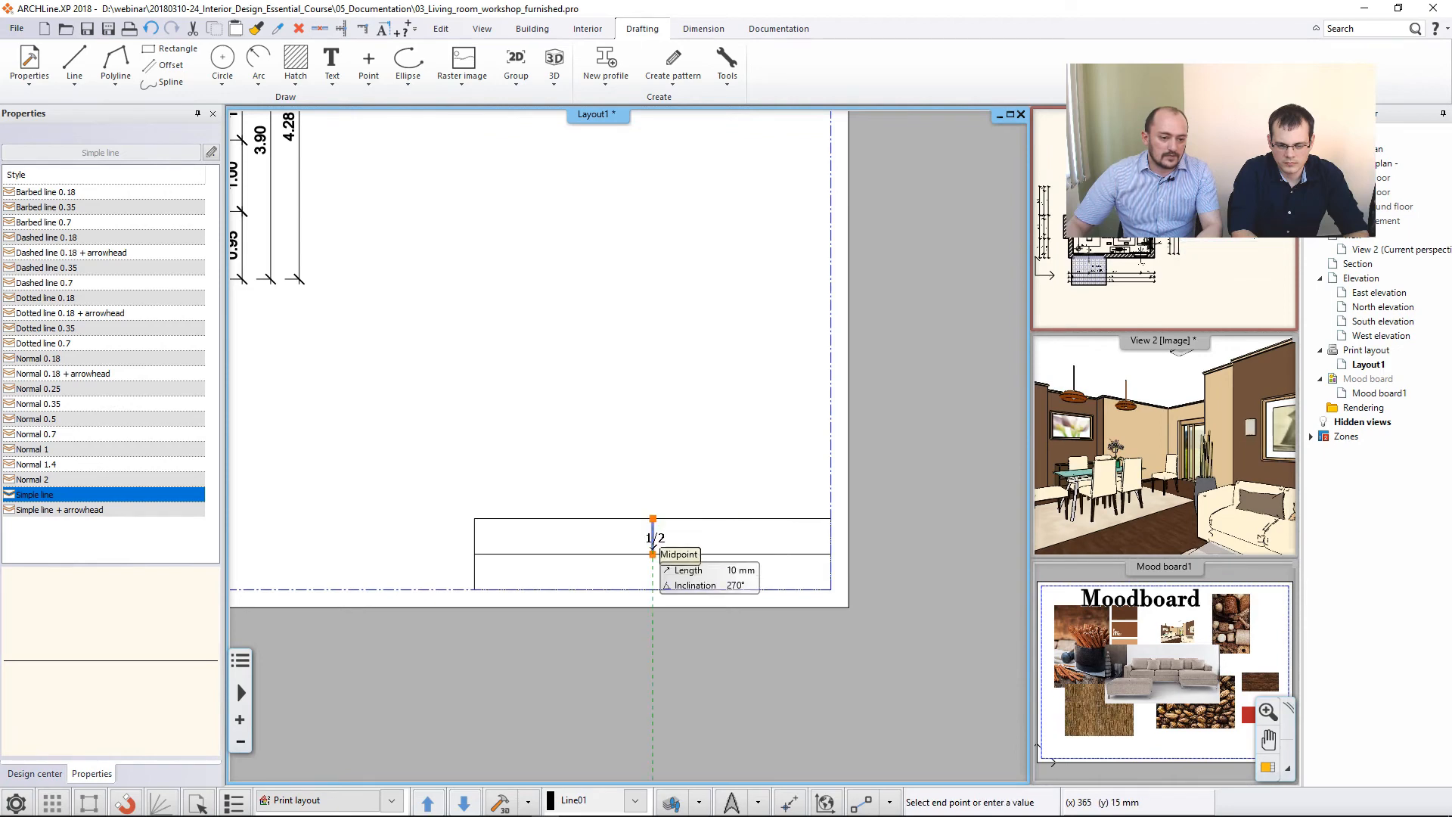
pyautogui.click(652, 555)
pyautogui.press('Return')
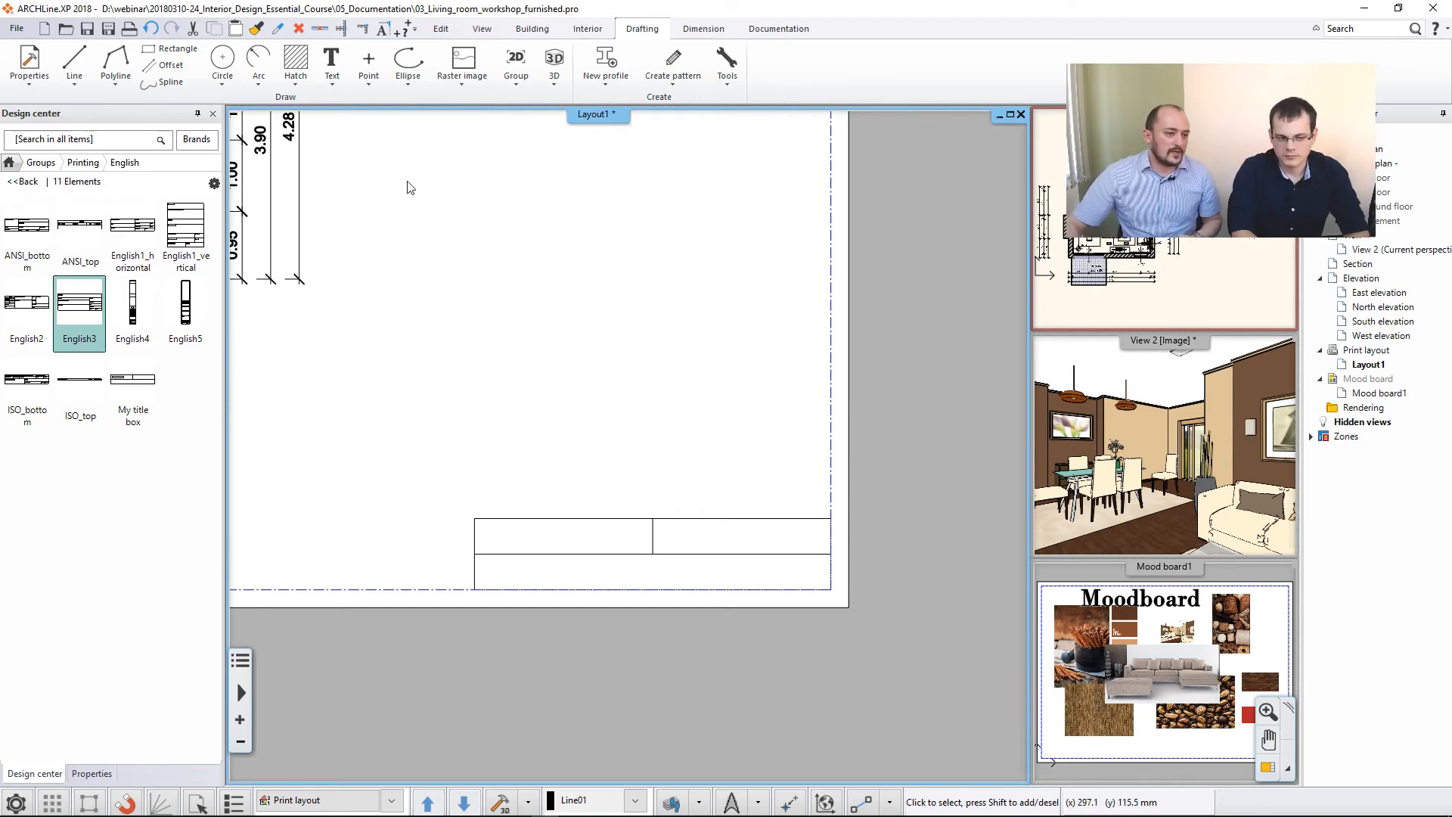
# - Place the text "Moodboard" in the Arial 200 style in the title block's upper-left cell
pyautogui.click(331, 61)
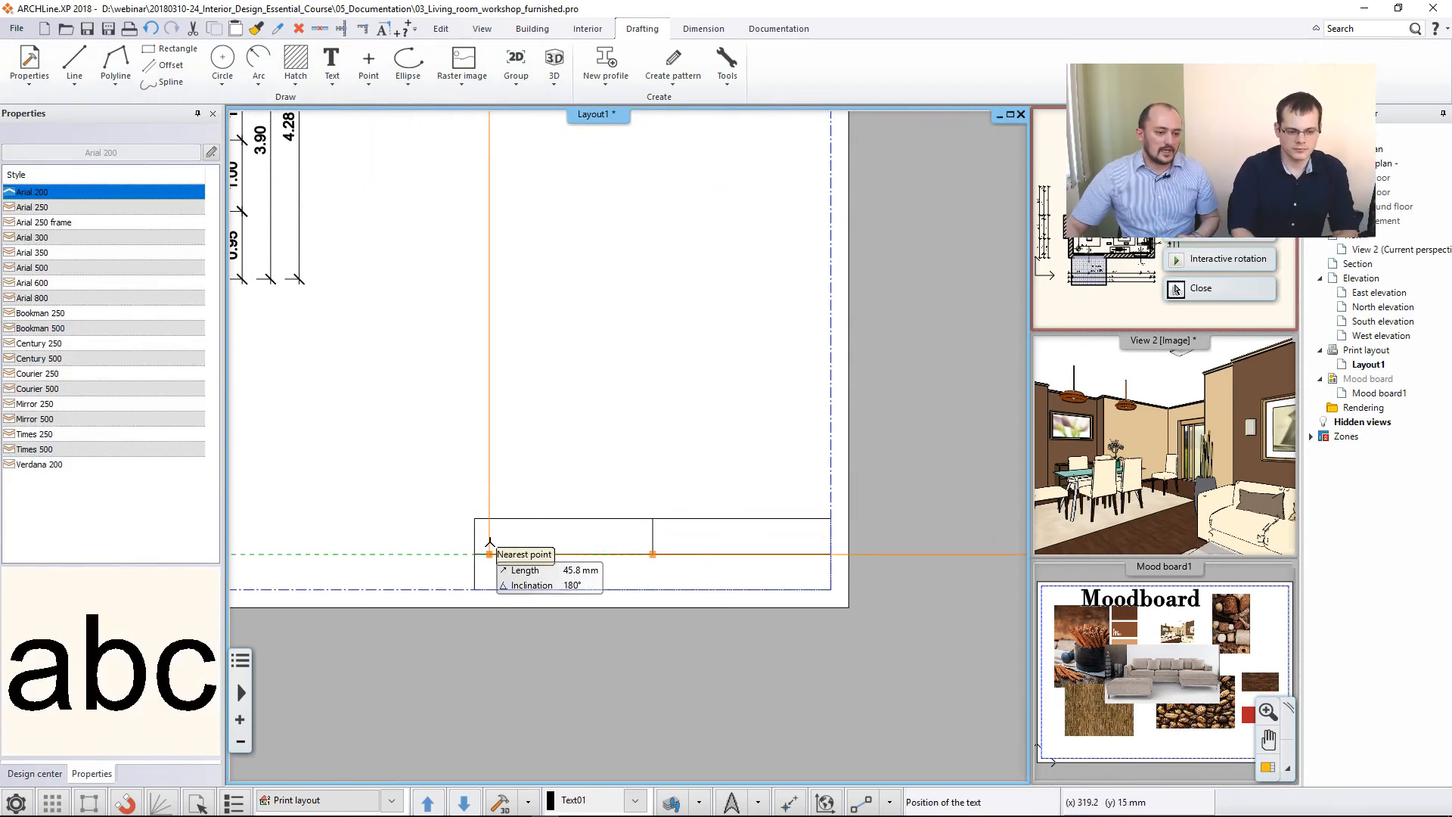
pyautogui.click(486, 542)
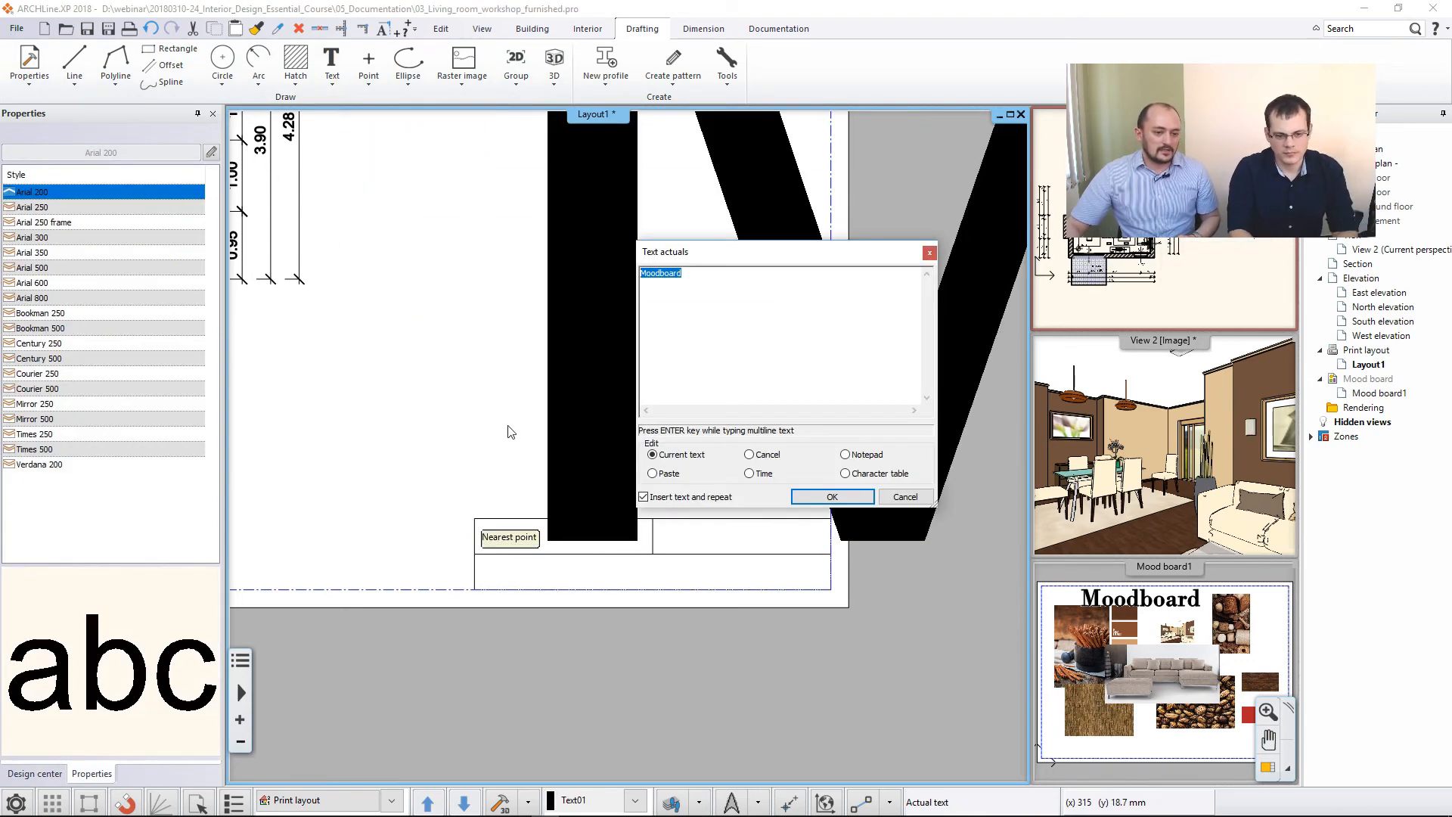
pyautogui.click(909, 495)
pyautogui.scroll(-3, 643, 460)
pyautogui.scroll(-2, 645, 464)
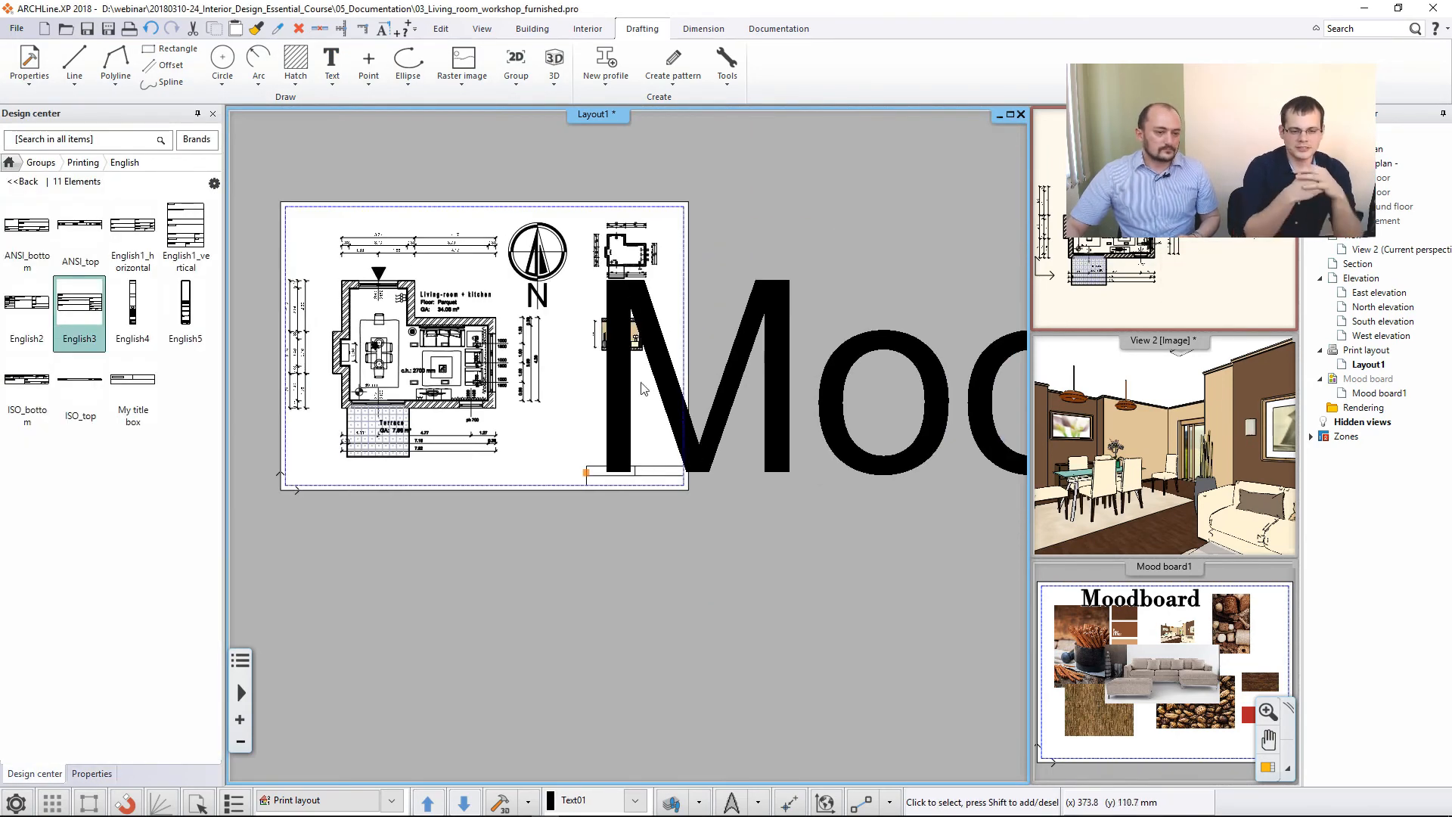
# - Set the font size of the title block text to 6 mm
pyautogui.click(618, 394)
pyautogui.click(144, 358)
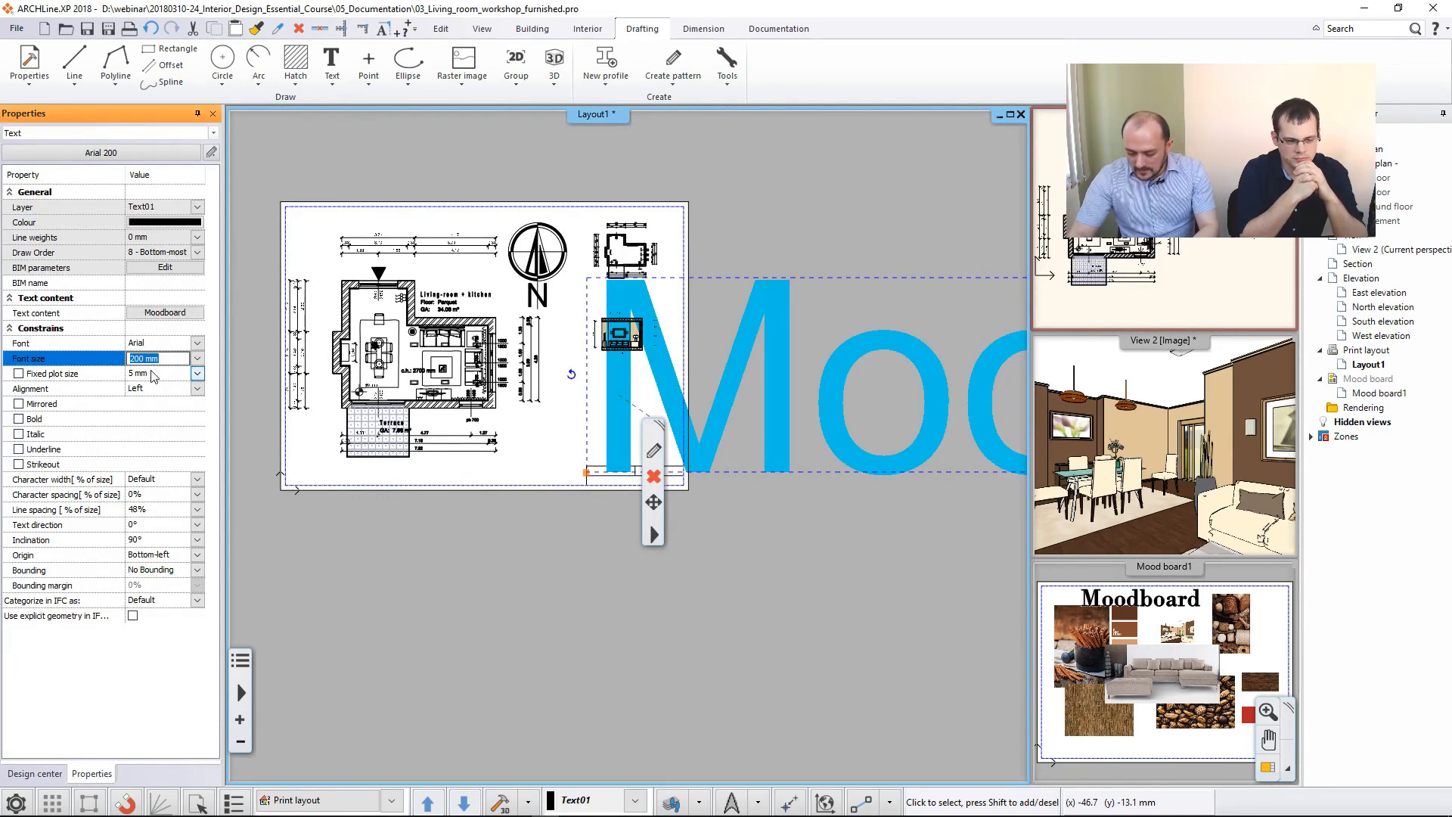
pyautogui.write('6')
pyautogui.press('Return')
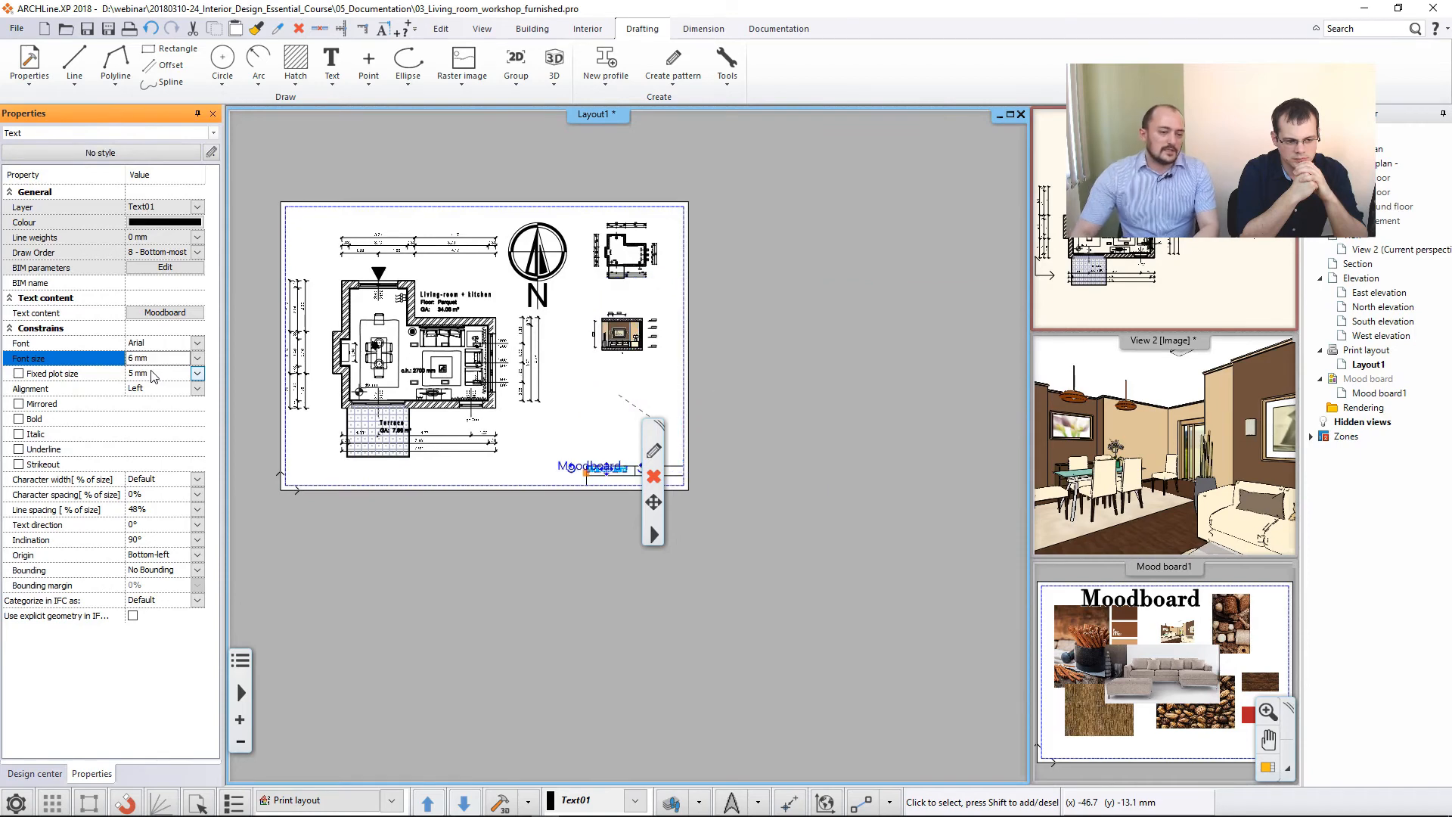
pyautogui.scroll(4, 605, 484)
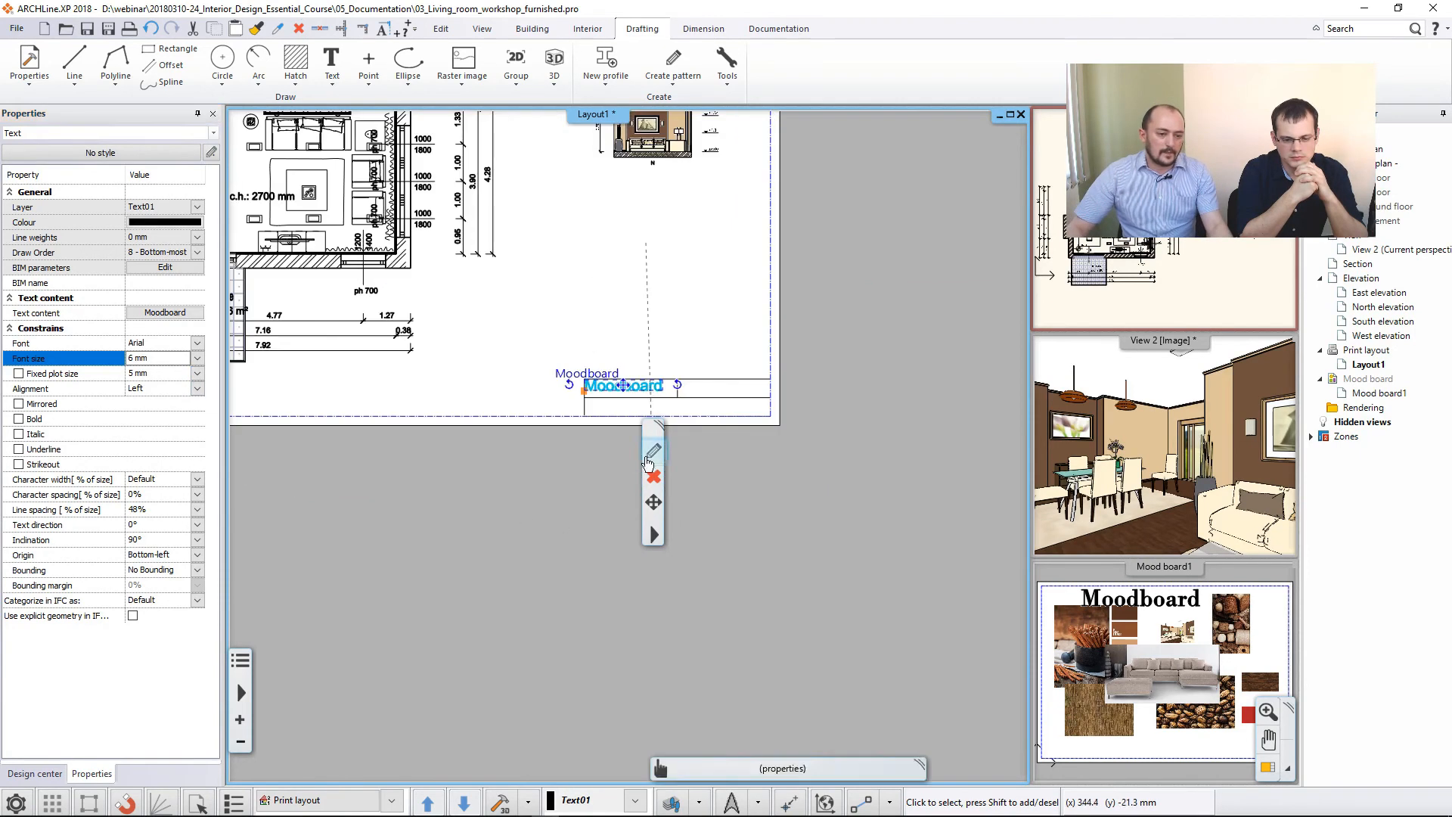
pyautogui.moveTo(536, 382); pyautogui.dragTo(522, 373, button='middle')
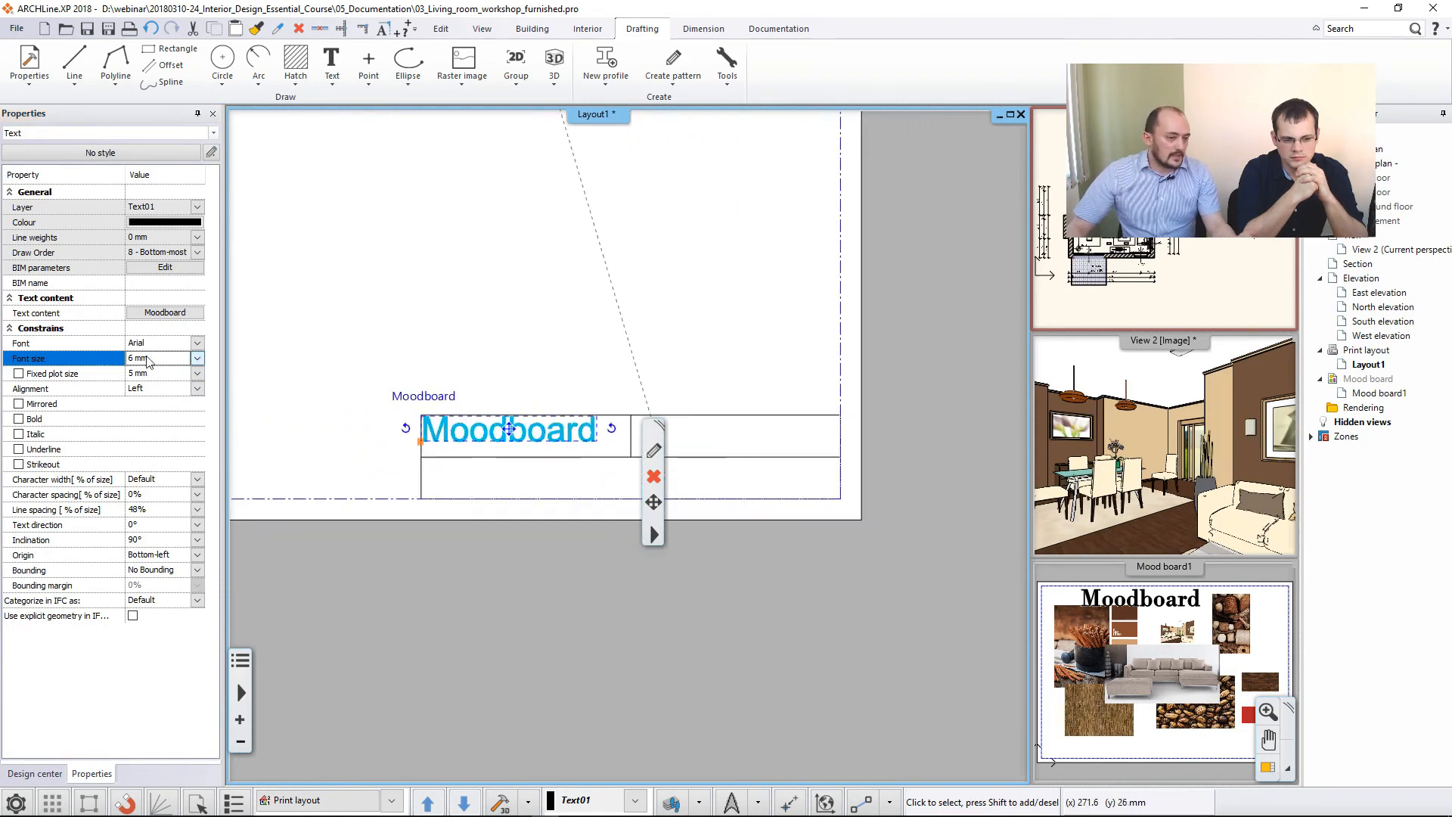
pyautogui.press('Escape')
pyautogui.scroll(2, 428, 438)
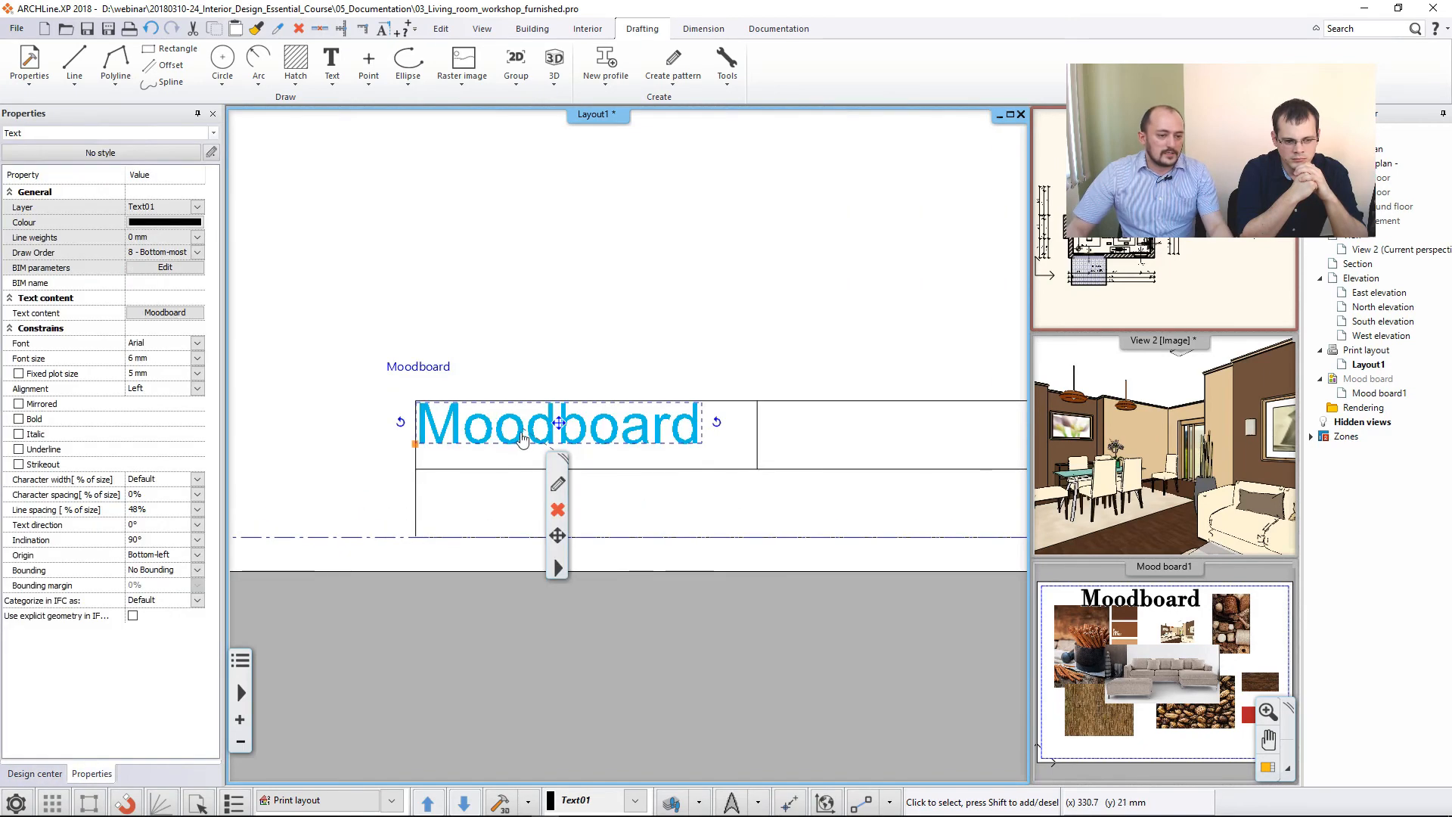
# - Replace the title block text with "Designer:" followed by the designer's name
pyautogui.doubleClick(410, 370)
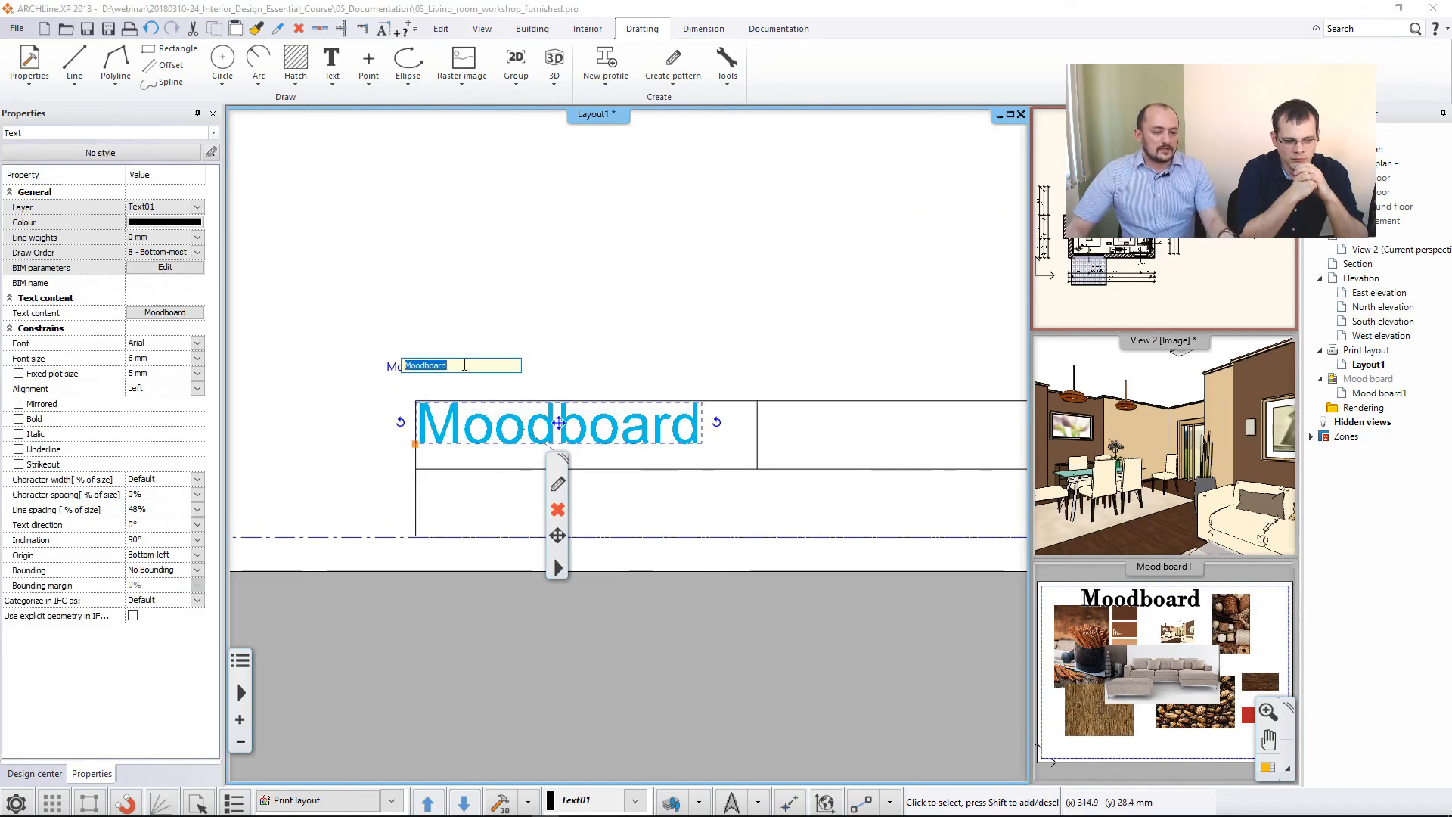
pyautogui.write('Desi')
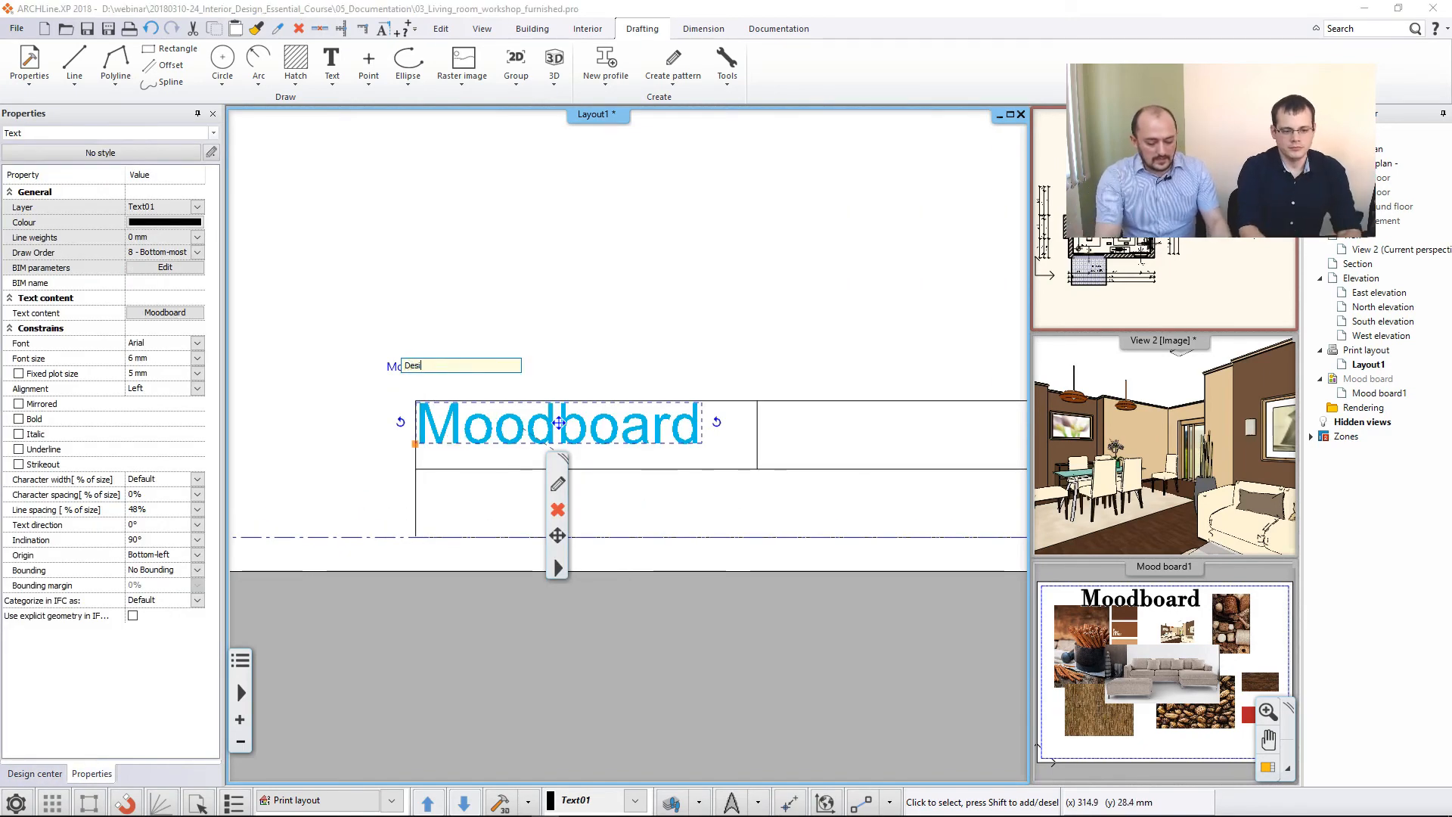
pyautogui.write('gner: I')
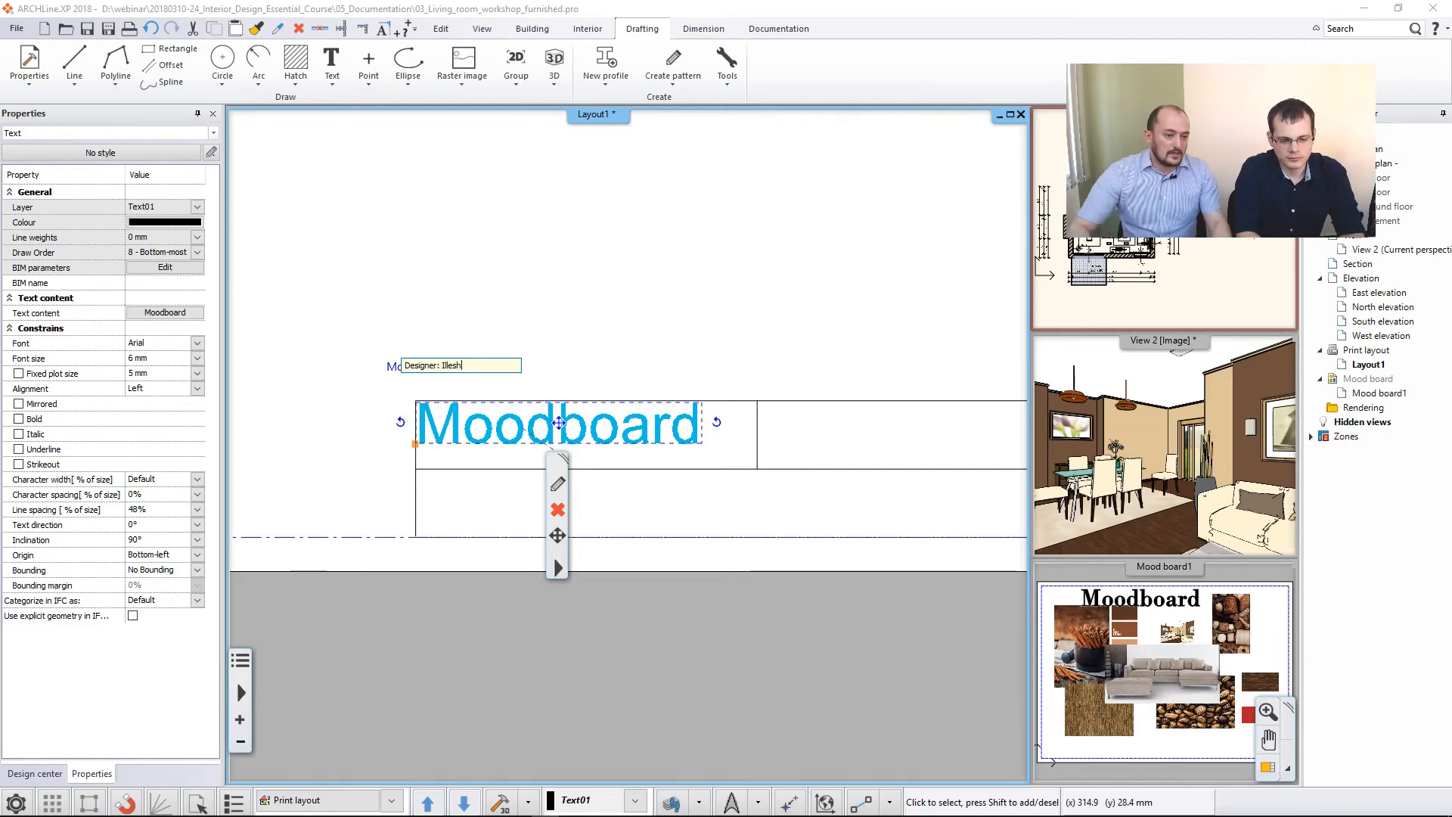
pyautogui.write('llesh')
pyautogui.press('Return')
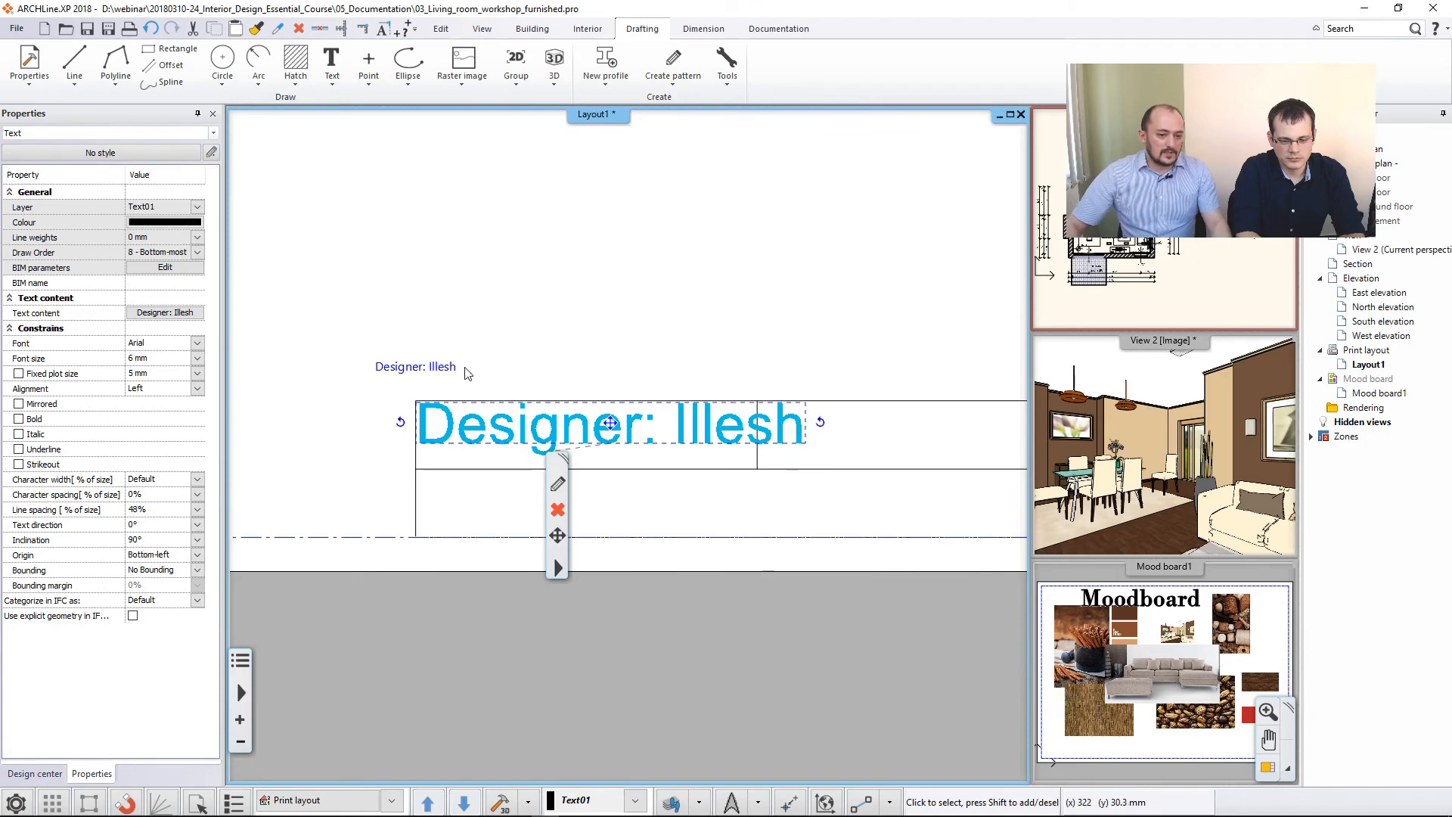
# - Move the designer text down so it sits vertically centred in the title block's upper row
pyautogui.moveTo(609, 428)
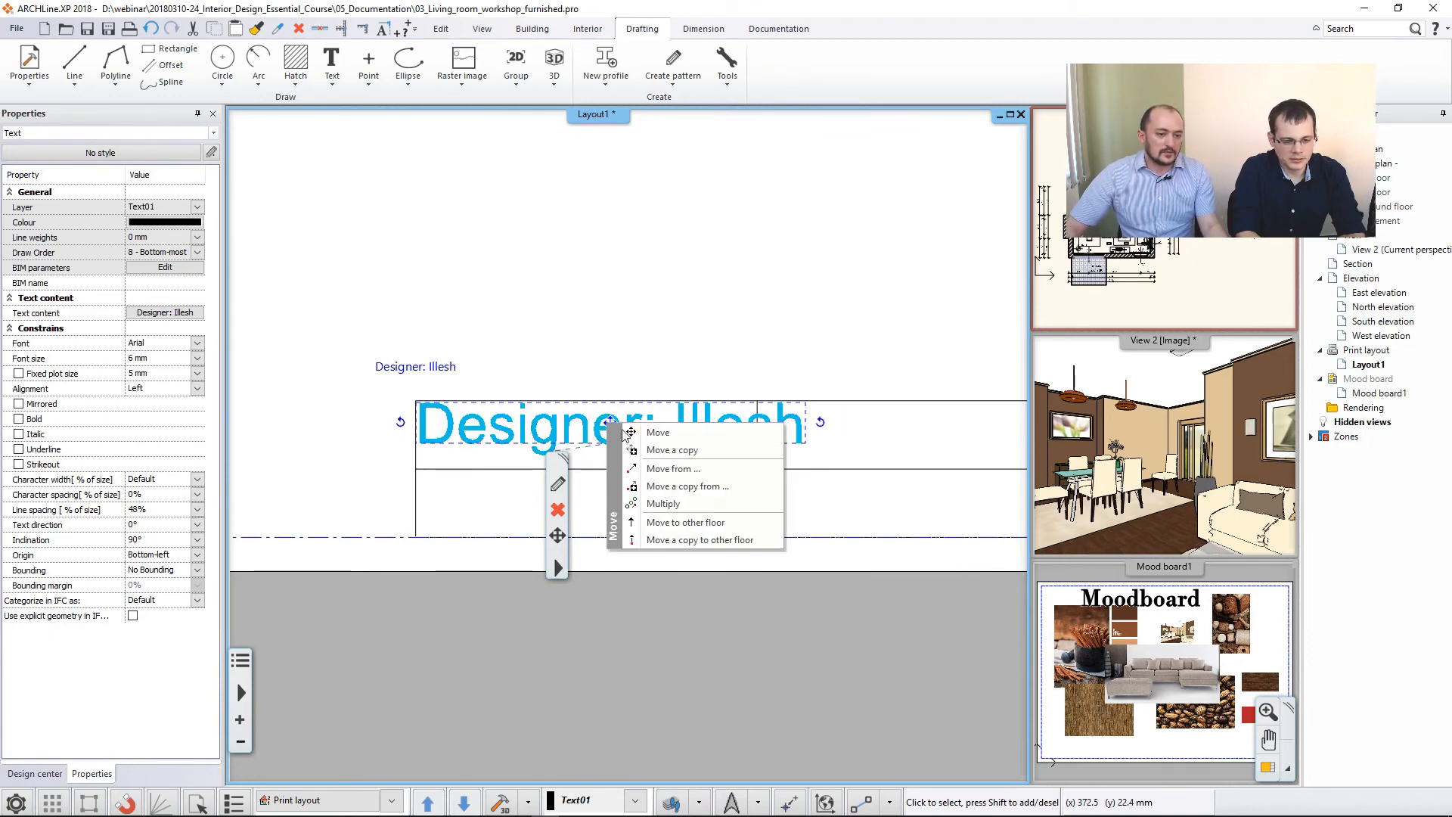
pyautogui.click(655, 435)
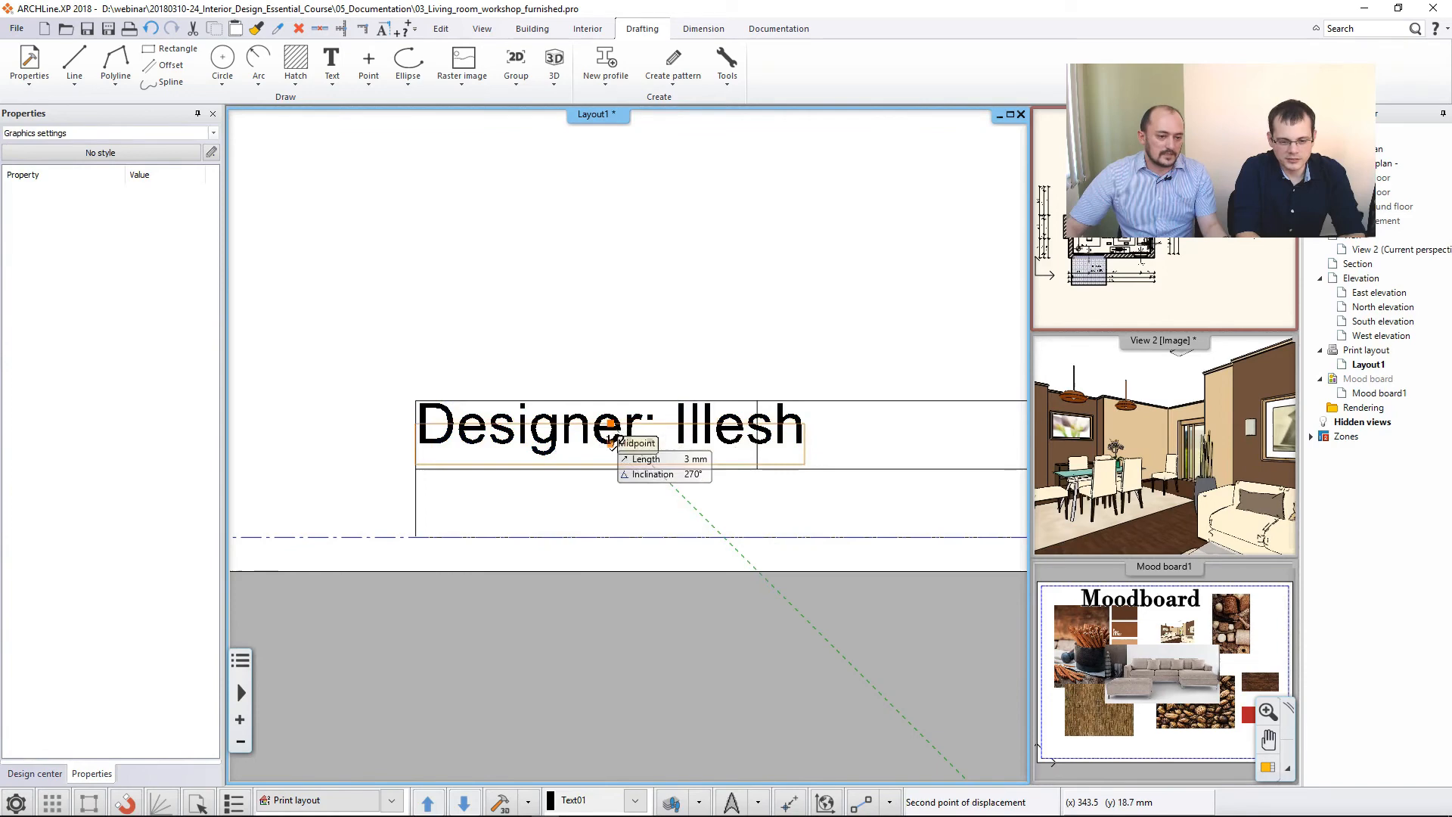
pyautogui.click(751, 457)
pyautogui.press('Escape')
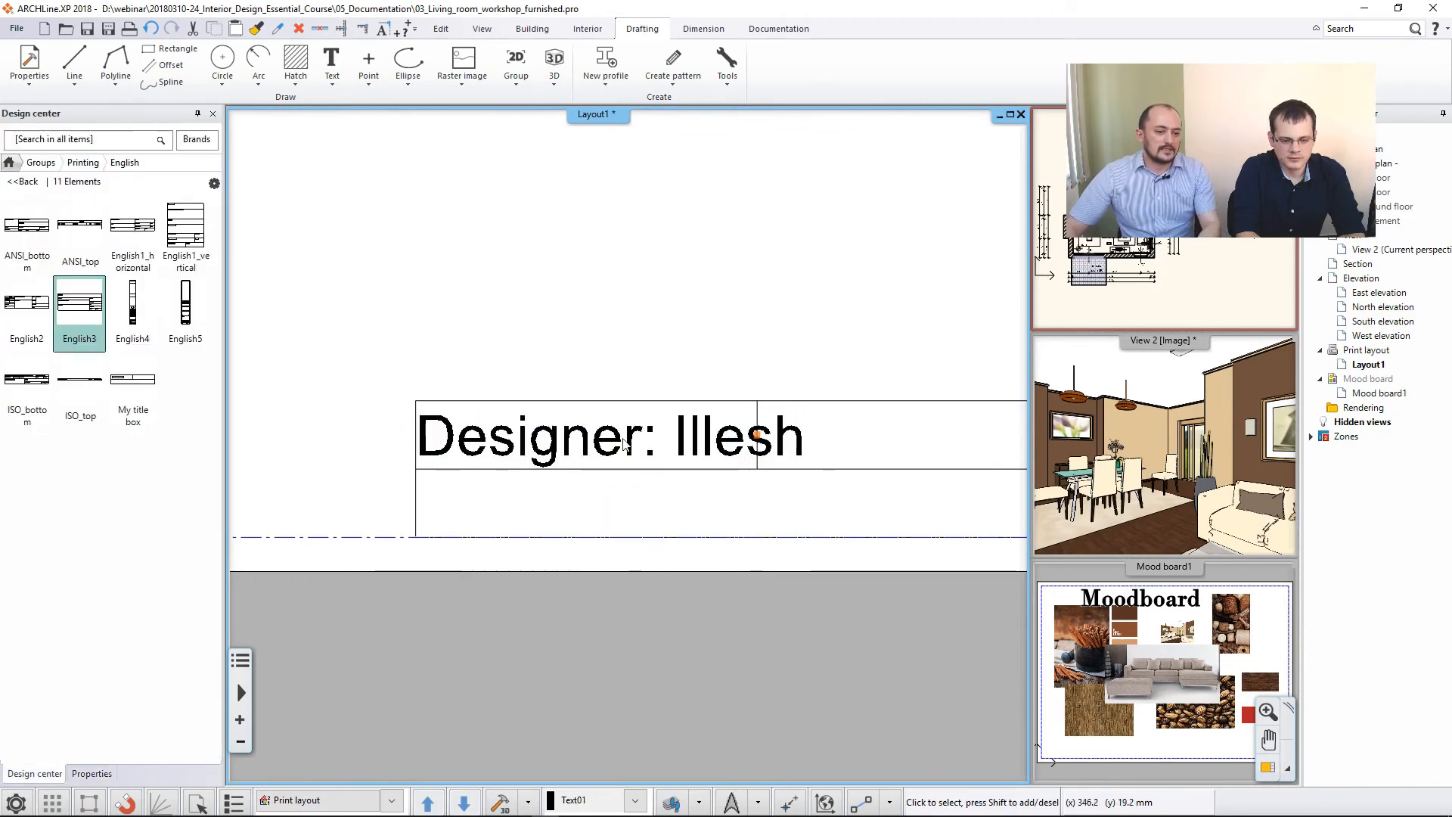
pyautogui.moveTo(571, 404); pyautogui.dragTo(477, 413, button='middle')
pyautogui.scroll(-3, 487, 429)
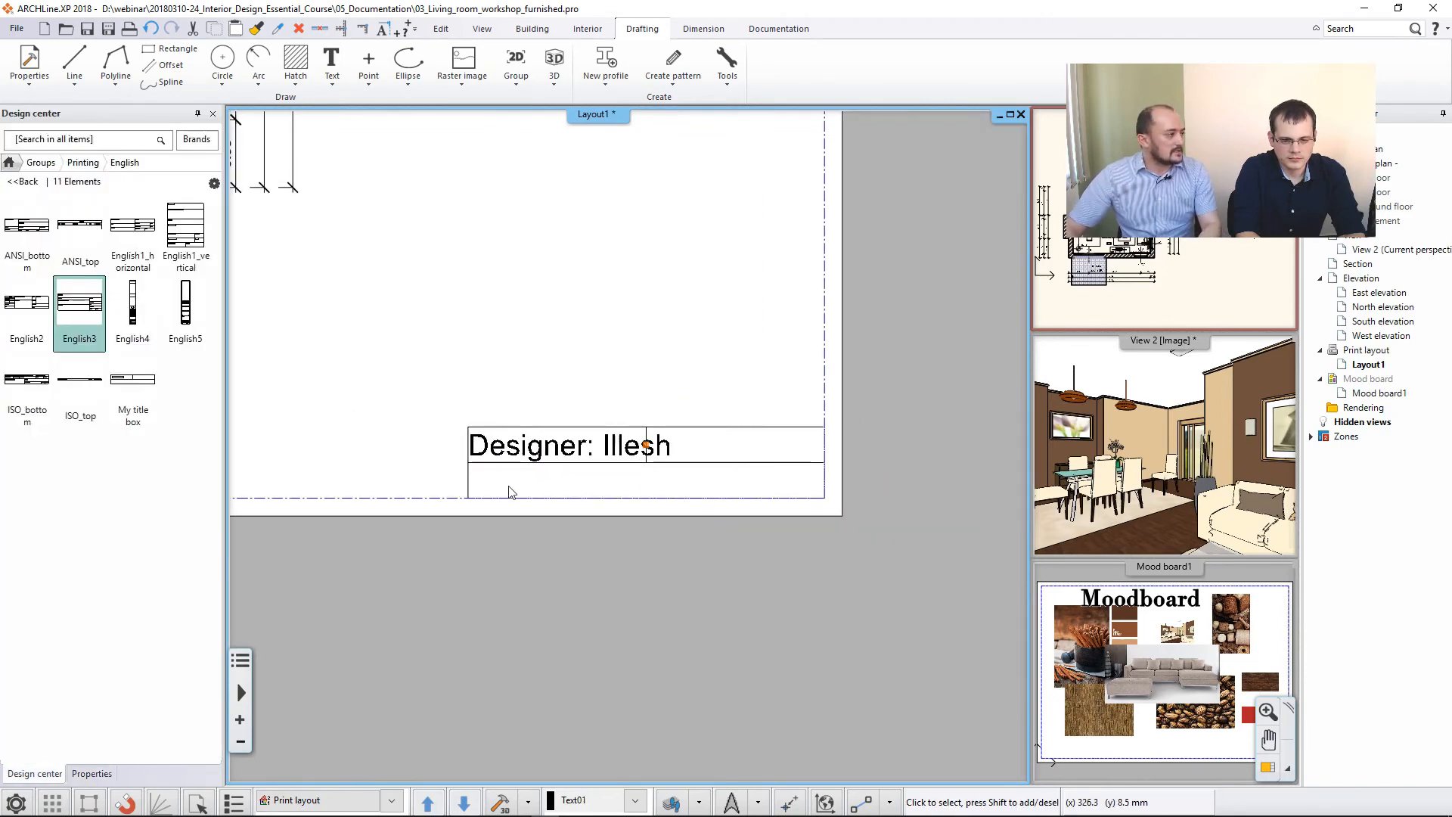
# - Create a library group from the title block lines and text, with hotspots at its four corners and its centre
pyautogui.moveTo(451, 396); pyautogui.dragTo(992, 589)
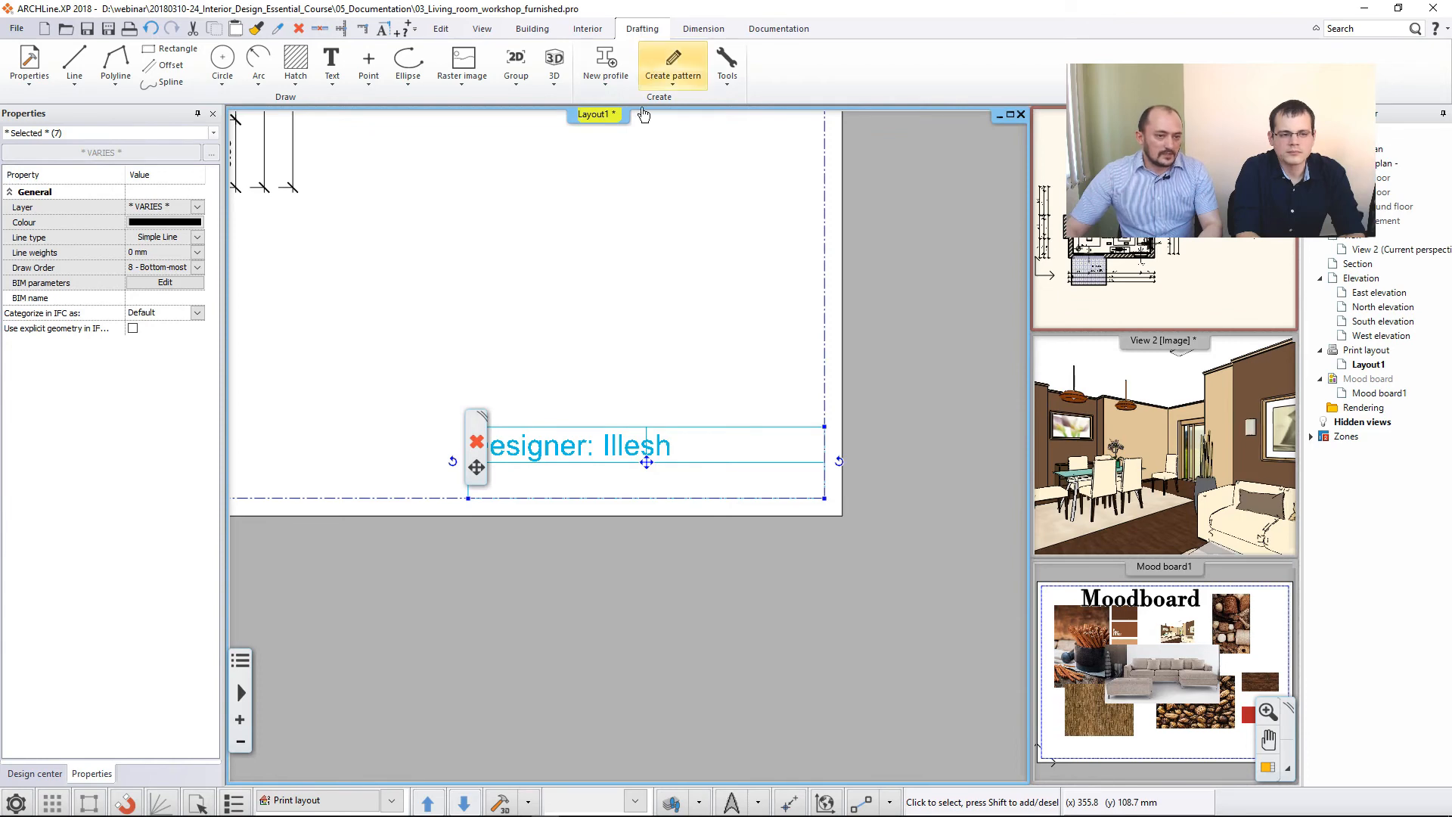
pyautogui.click(516, 76)
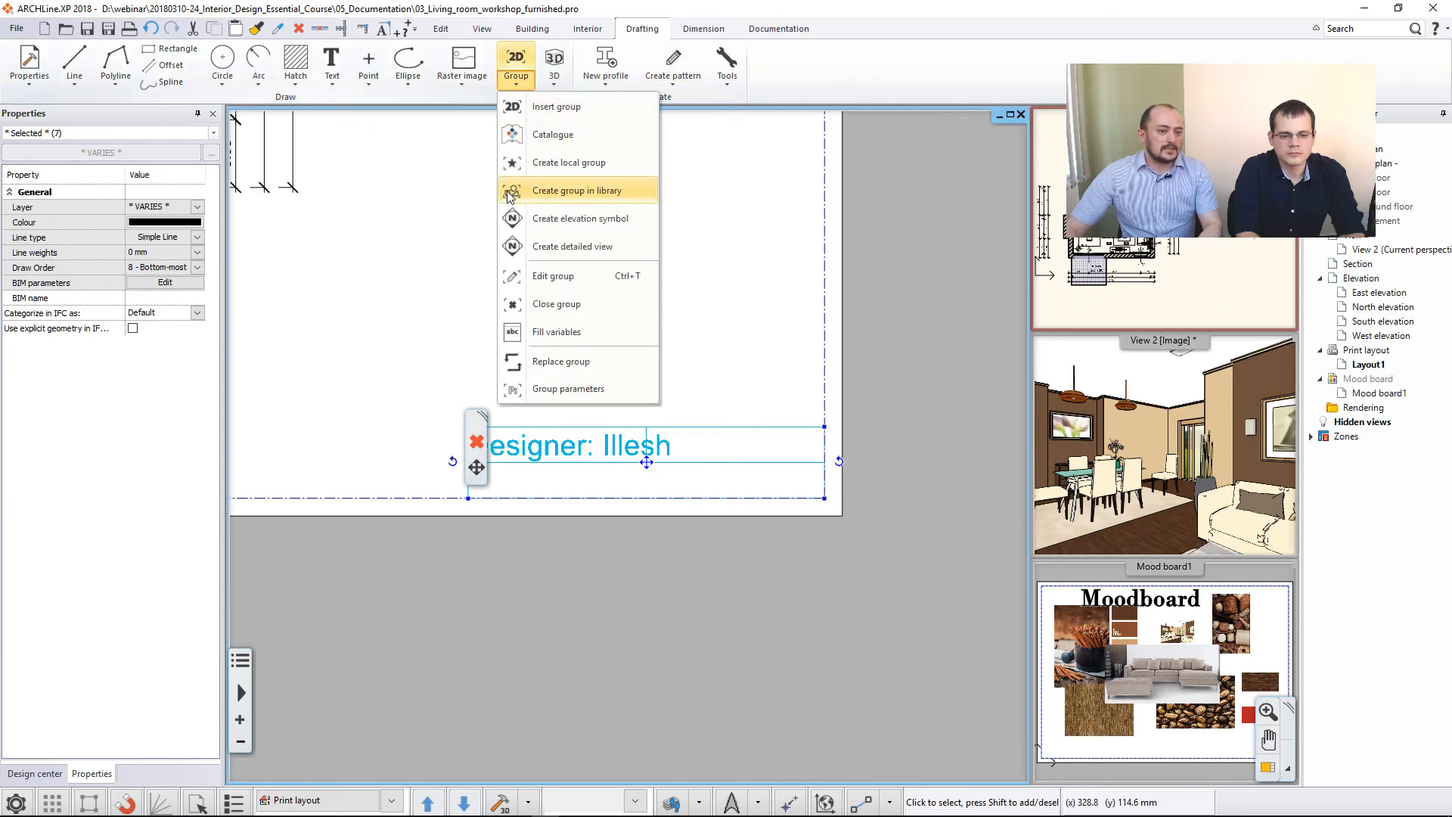
pyautogui.click(620, 194)
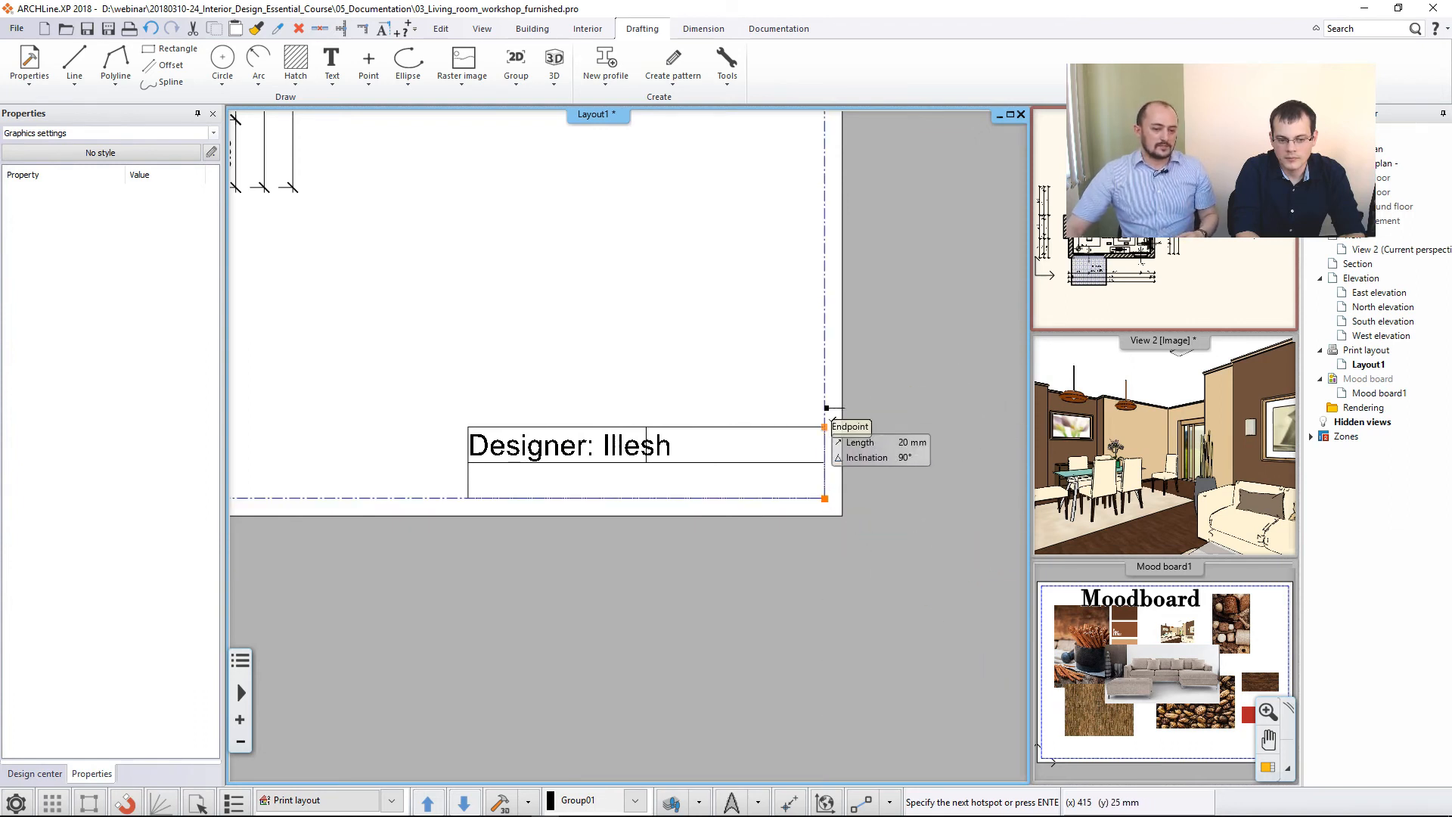
pyautogui.click(470, 427)
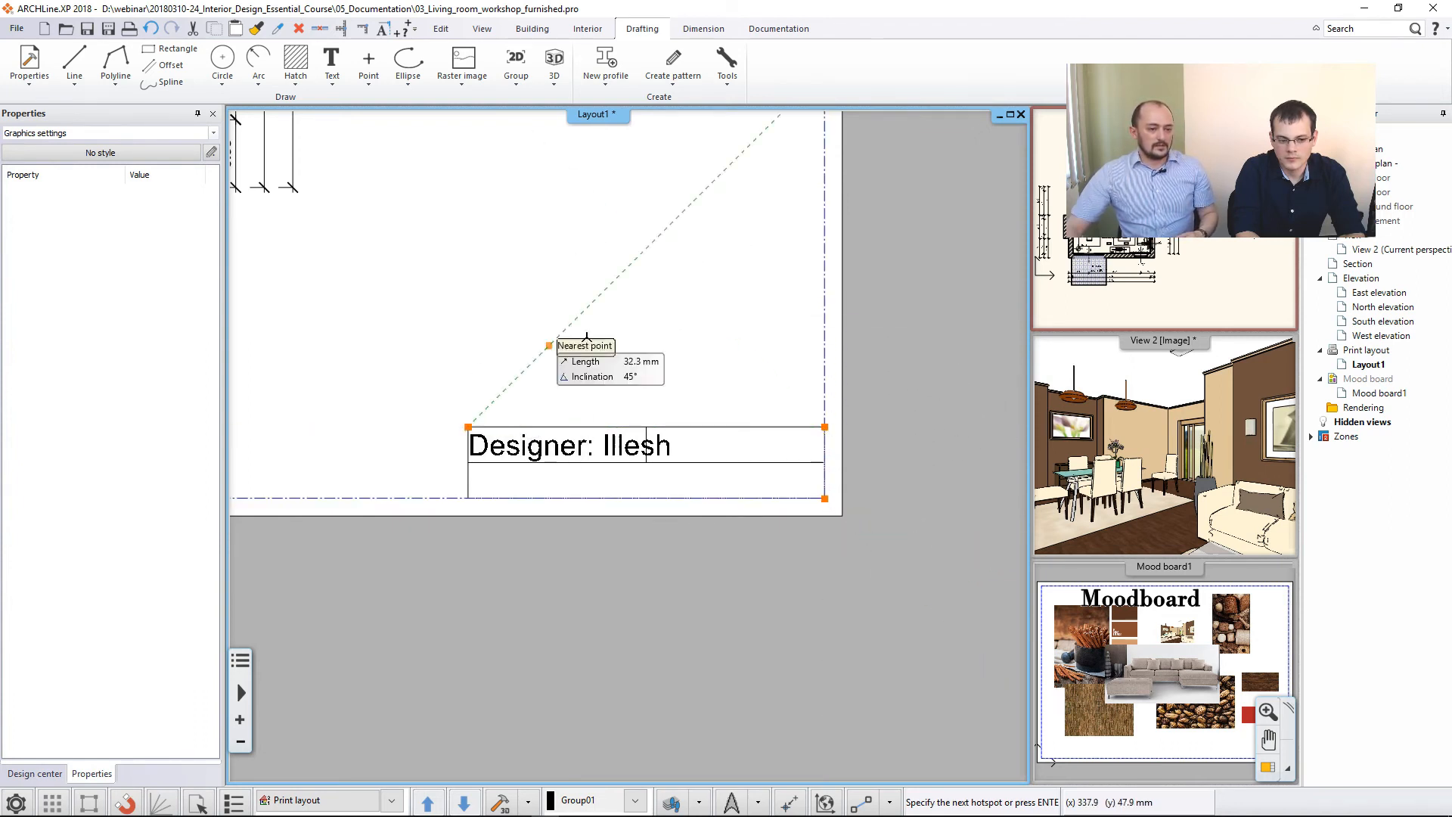
pyautogui.click(647, 462)
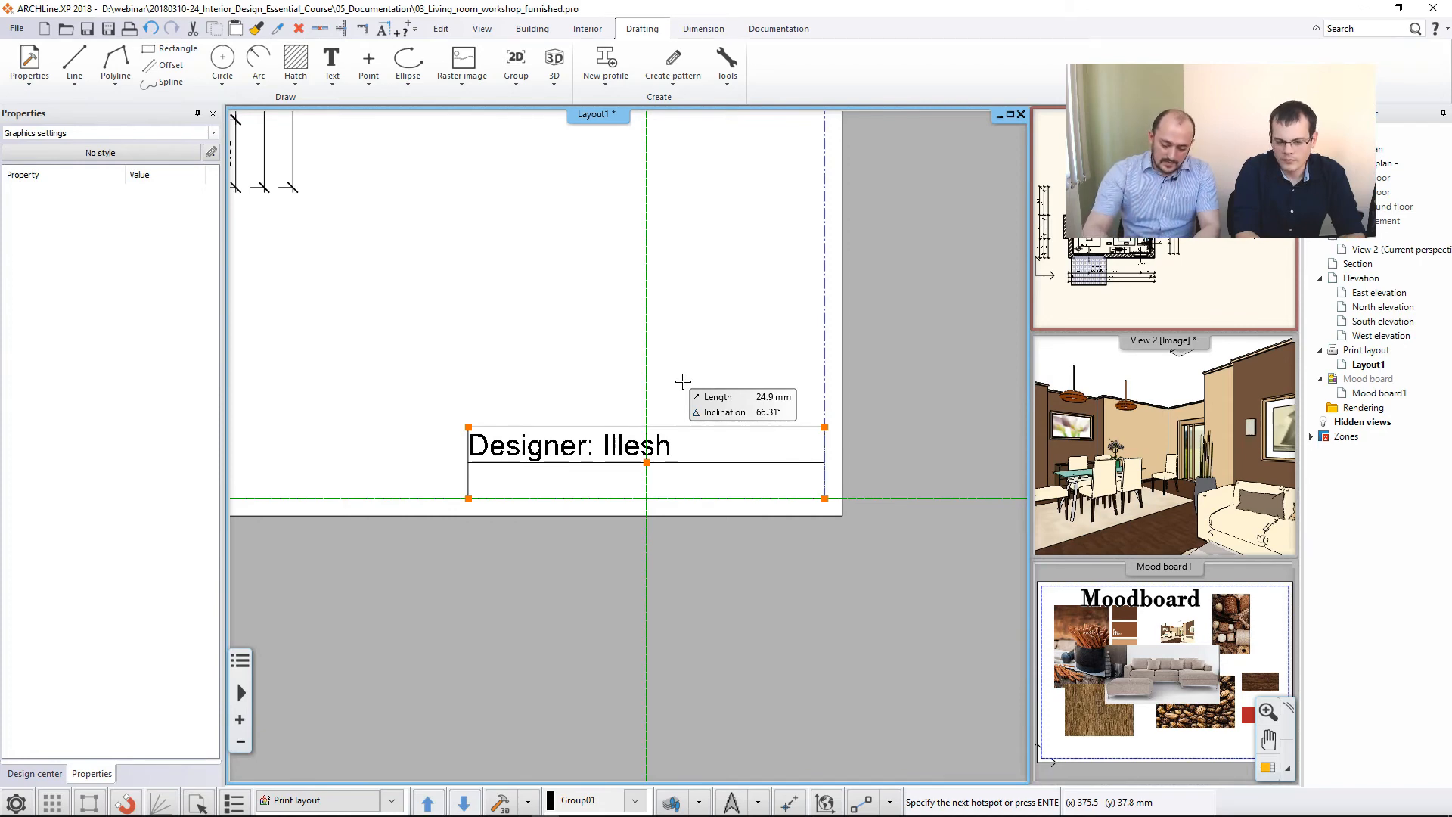
pyautogui.press('Return')
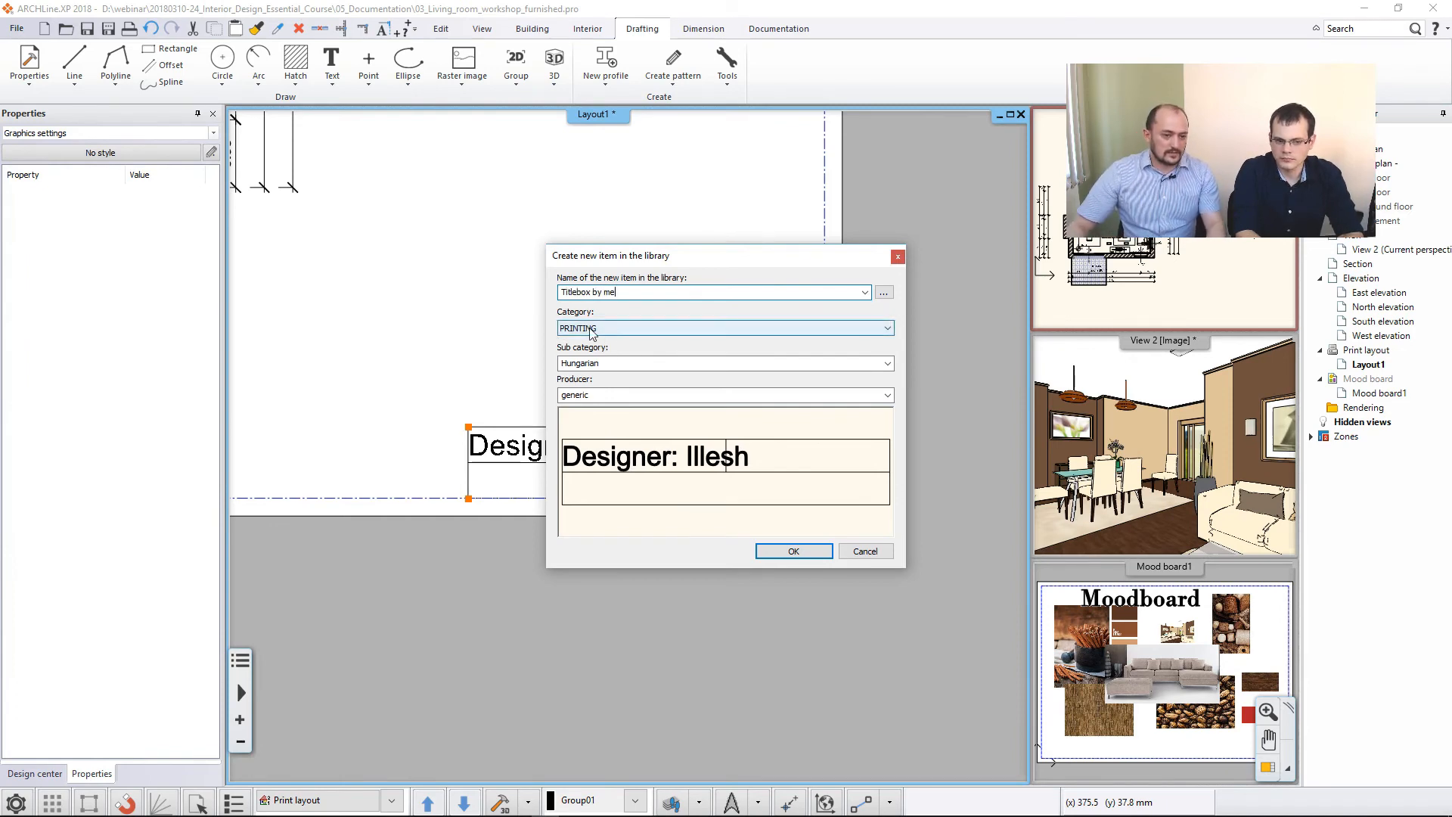
# - Save the group as "Titlebox by me" in the PRINTING category, English subcategory
pyautogui.click(673, 363)
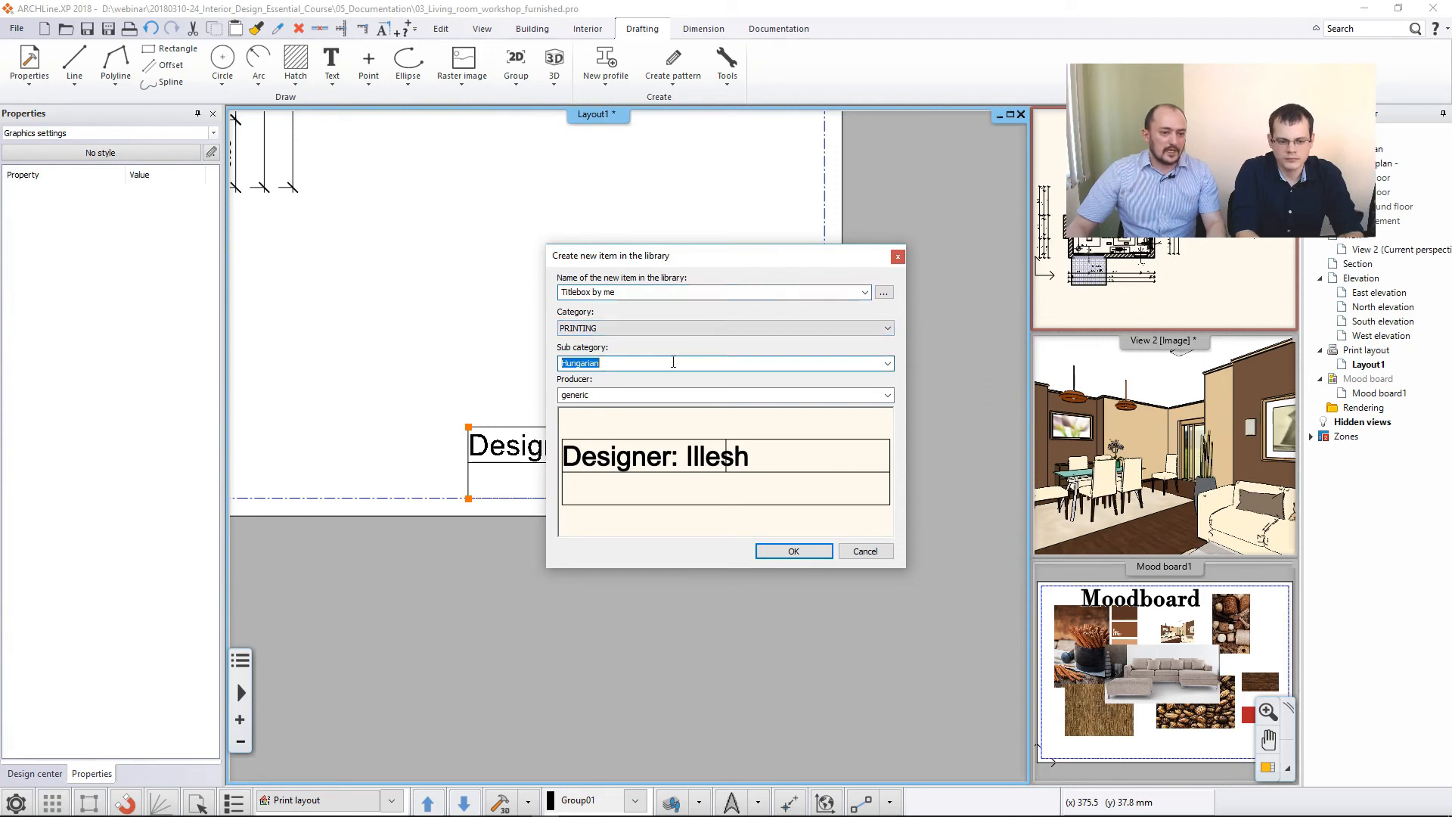
pyautogui.click(888, 364)
pyautogui.click(648, 380)
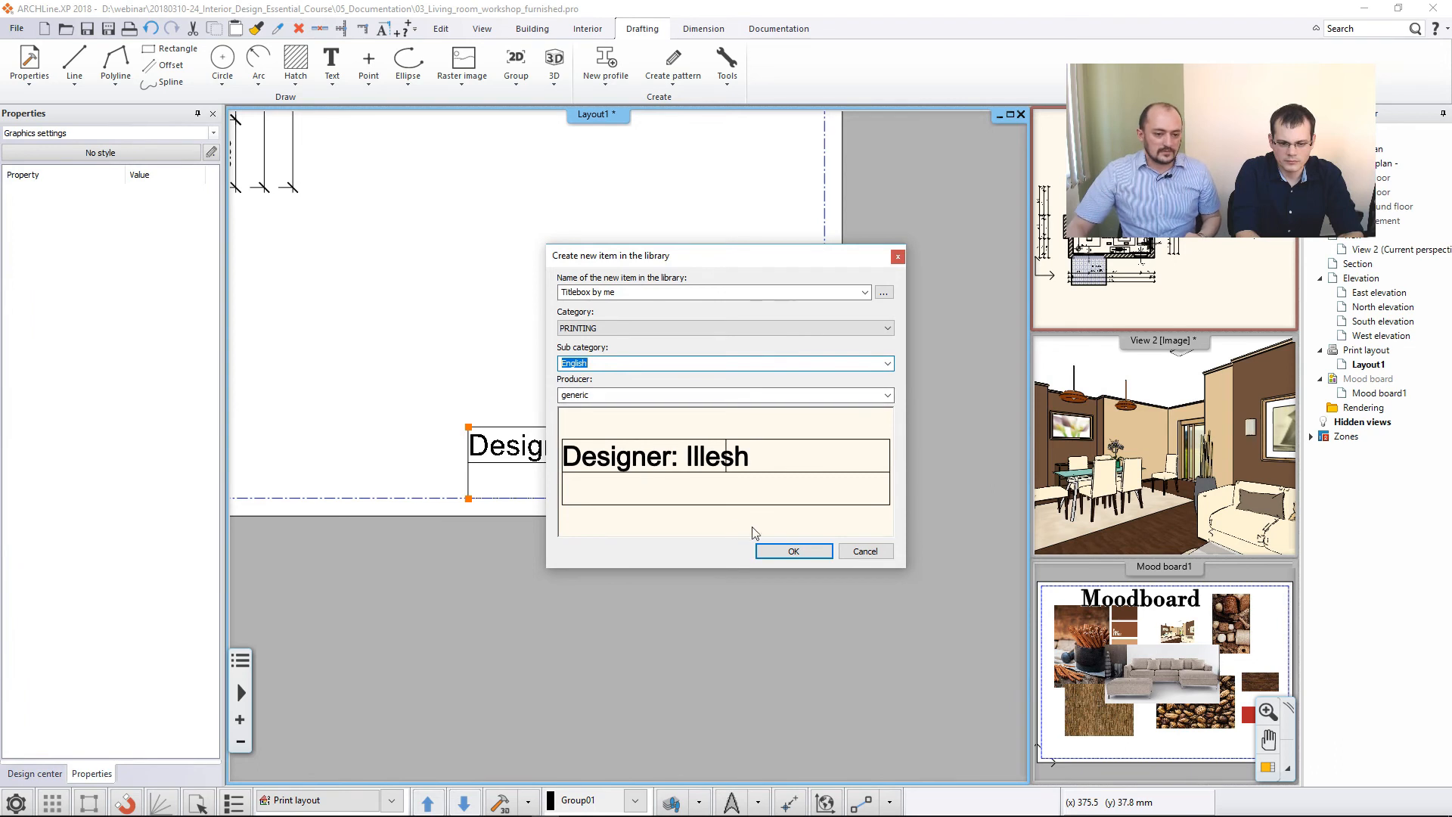
pyautogui.click(794, 551)
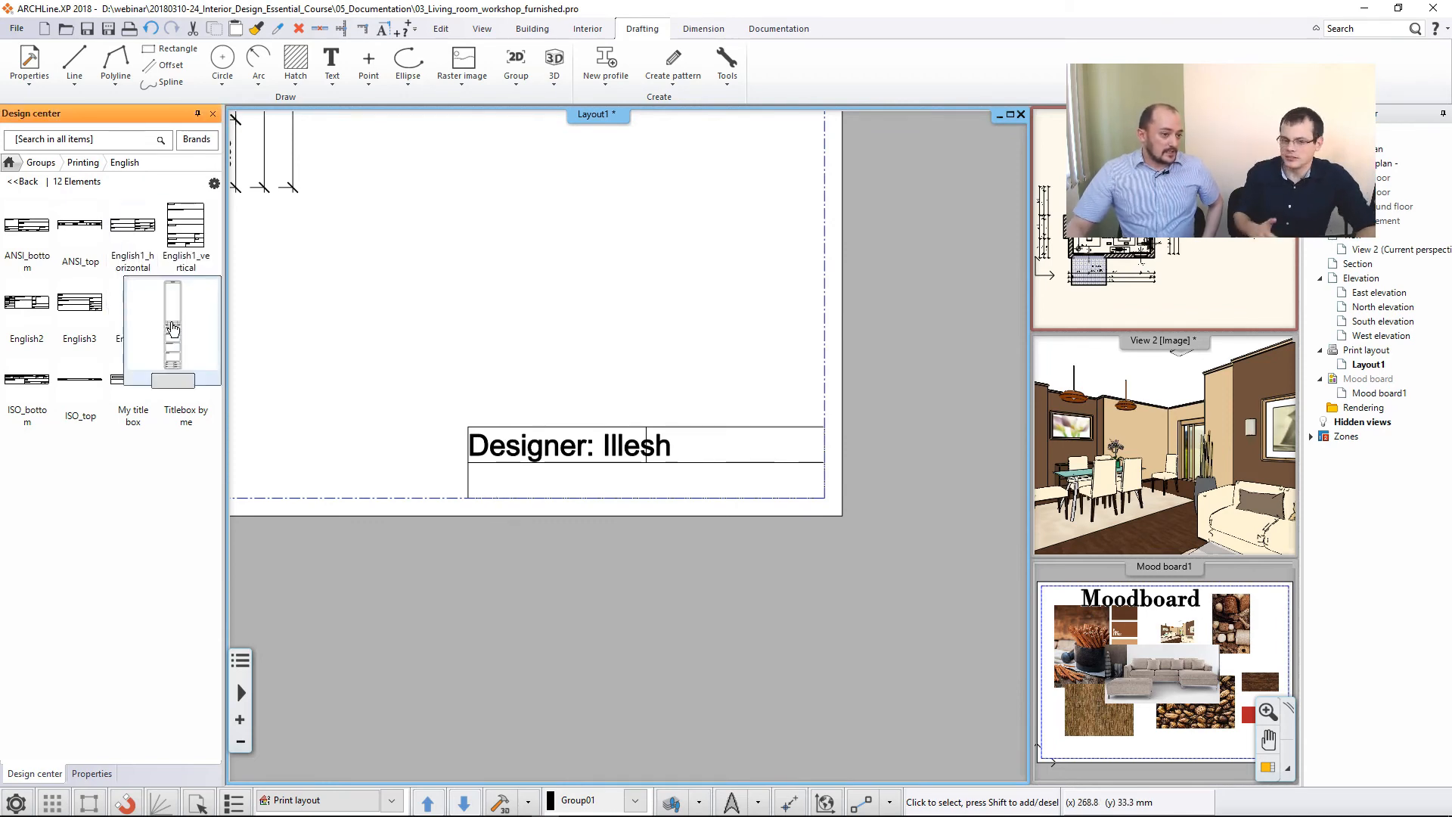
# - Remove the drawn title block from the print layout
pyautogui.moveTo(190, 416)
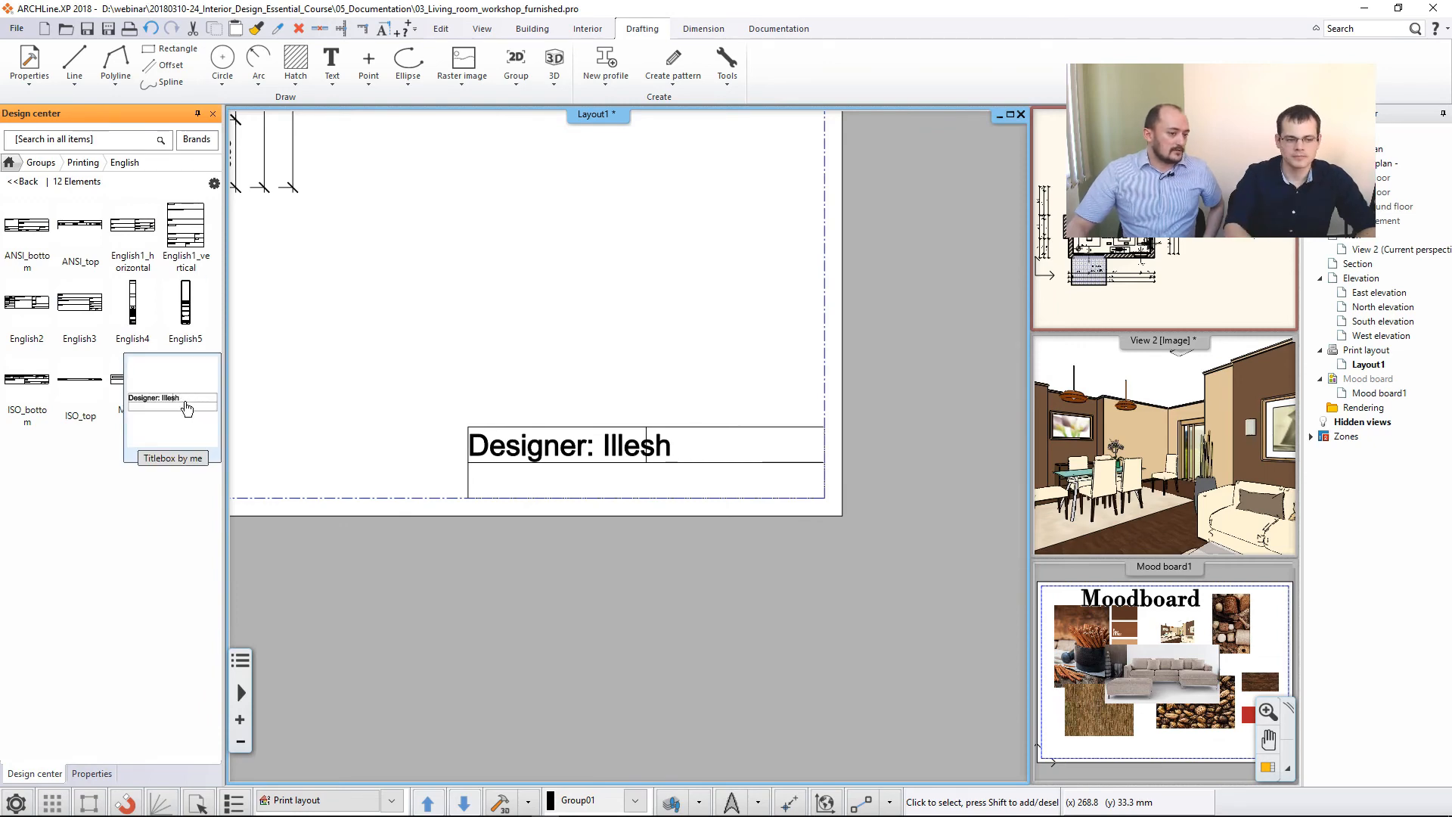
pyautogui.click(579, 450)
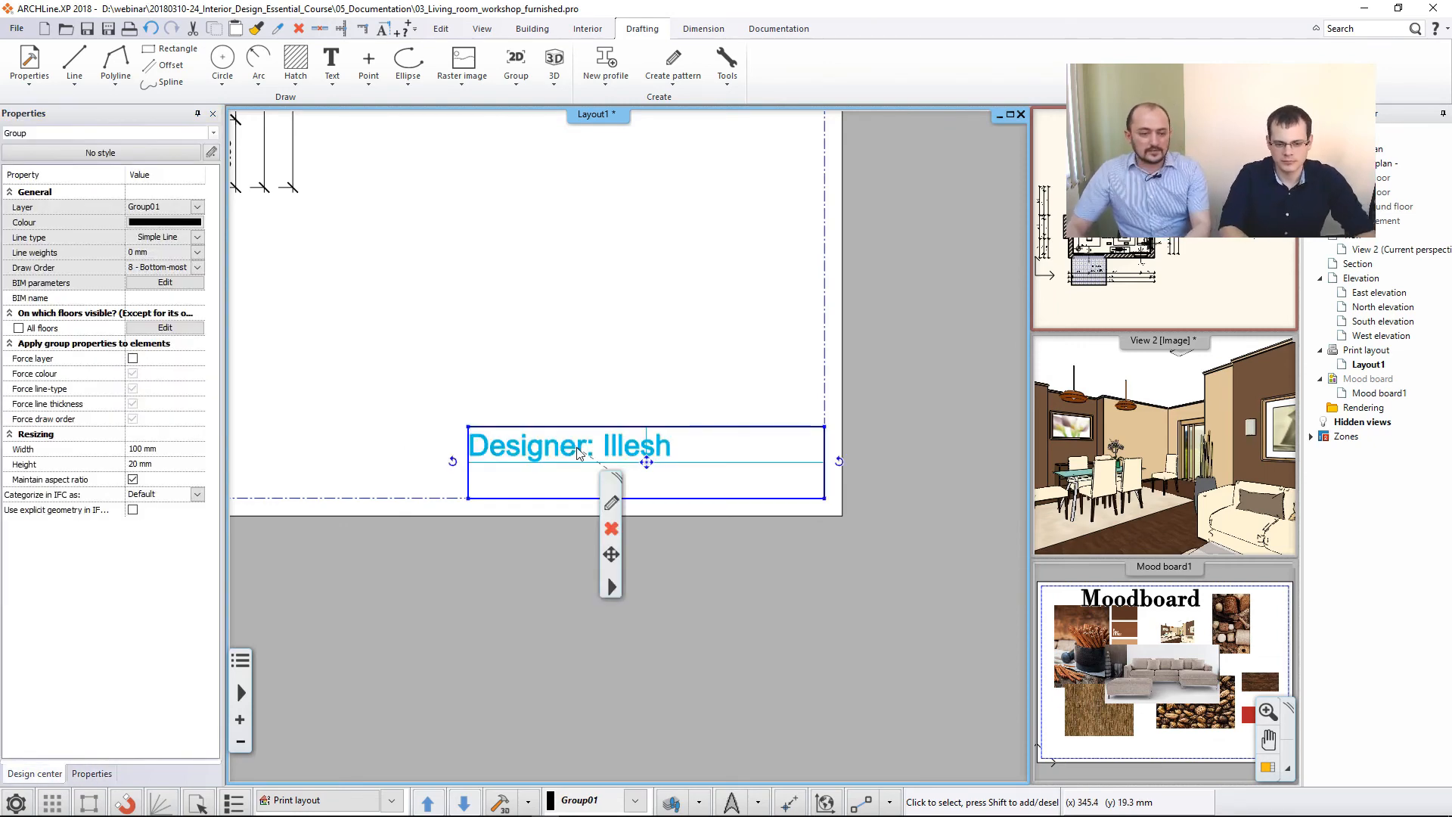
pyautogui.hotkey('ctrl', 'z')
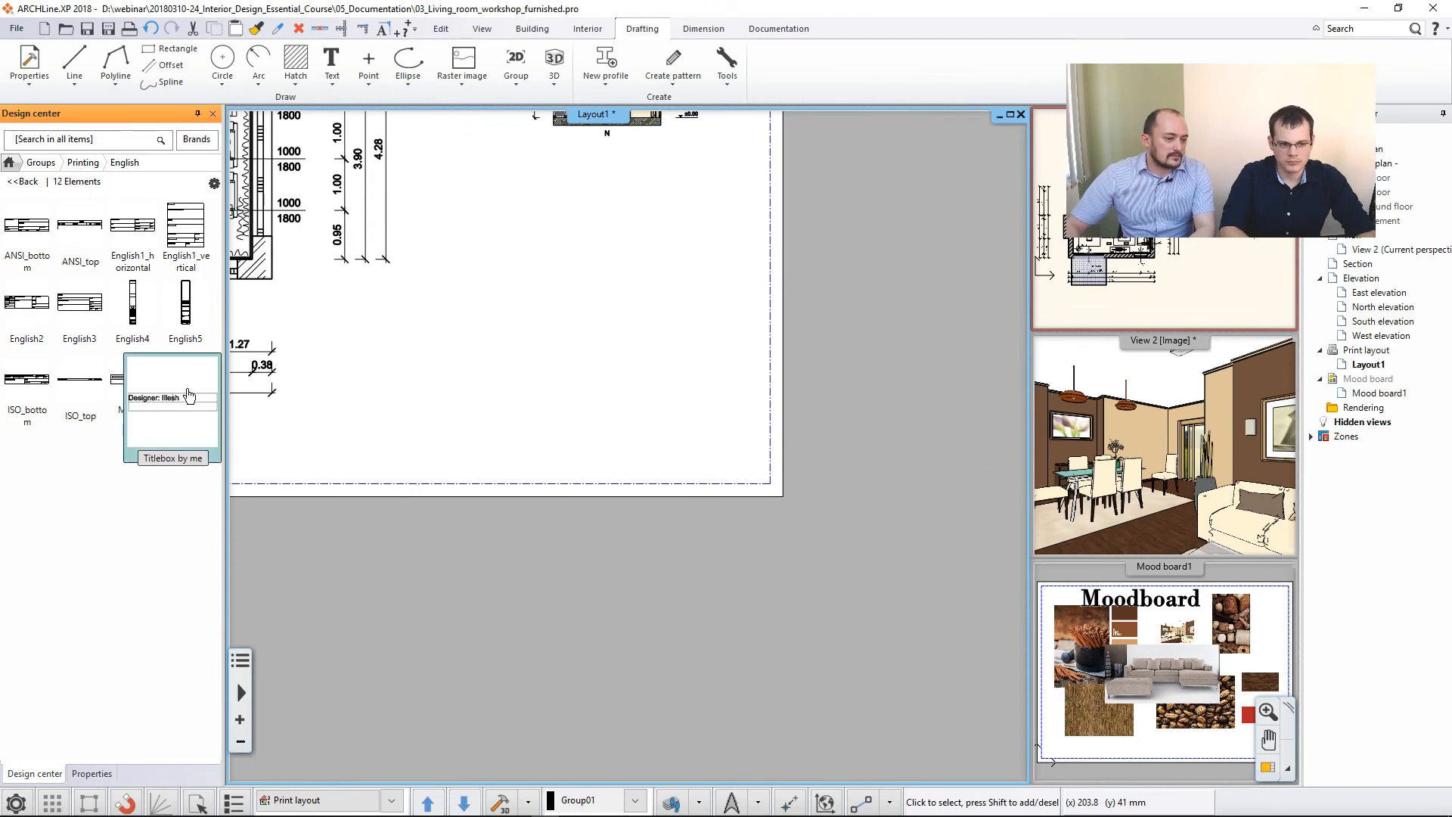
# - Insert "Titlebox by me" at the print frame's lower right corner, changing its designer text to another designer's name
pyautogui.click(189, 395)
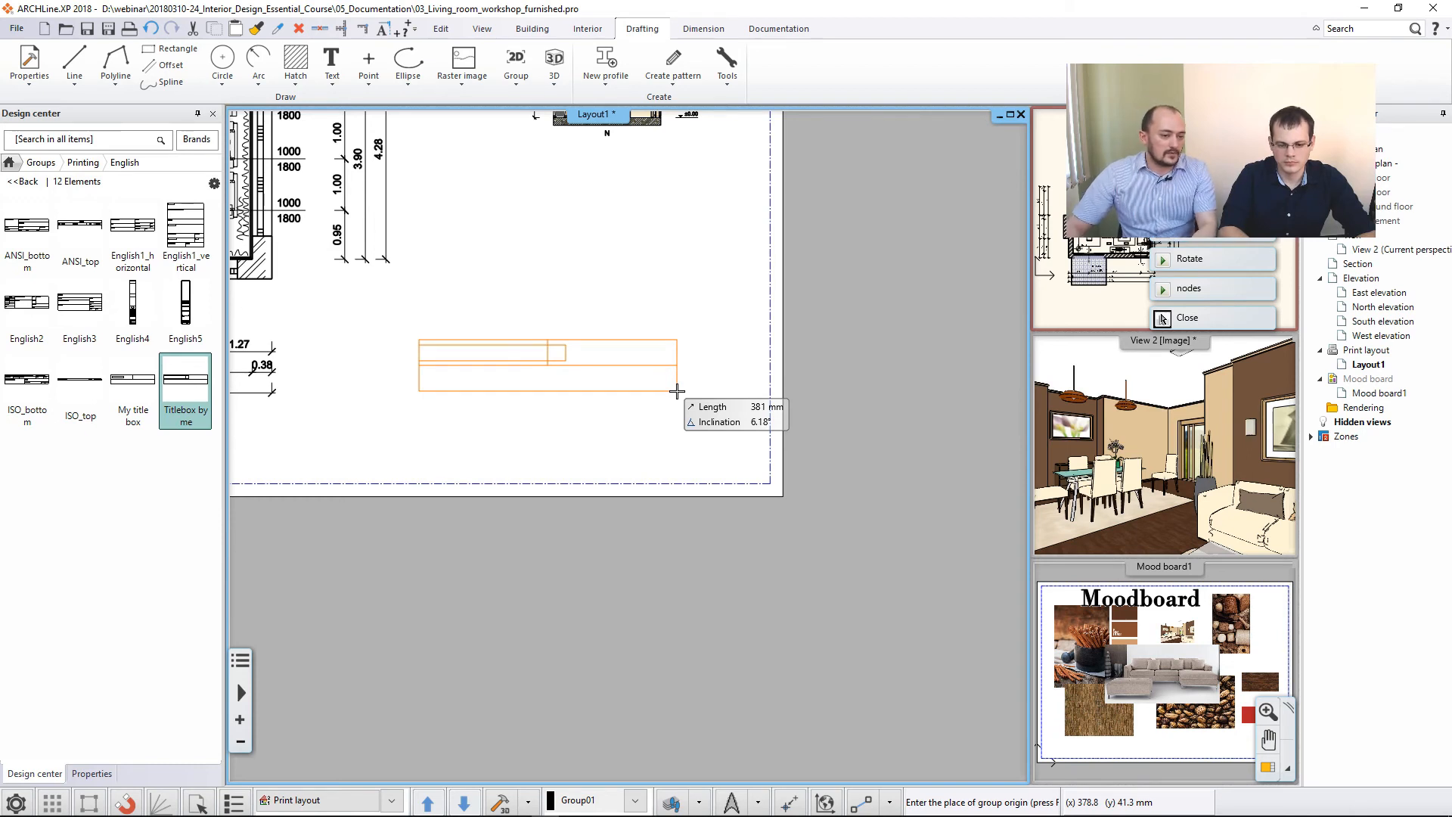
pyautogui.click(756, 481)
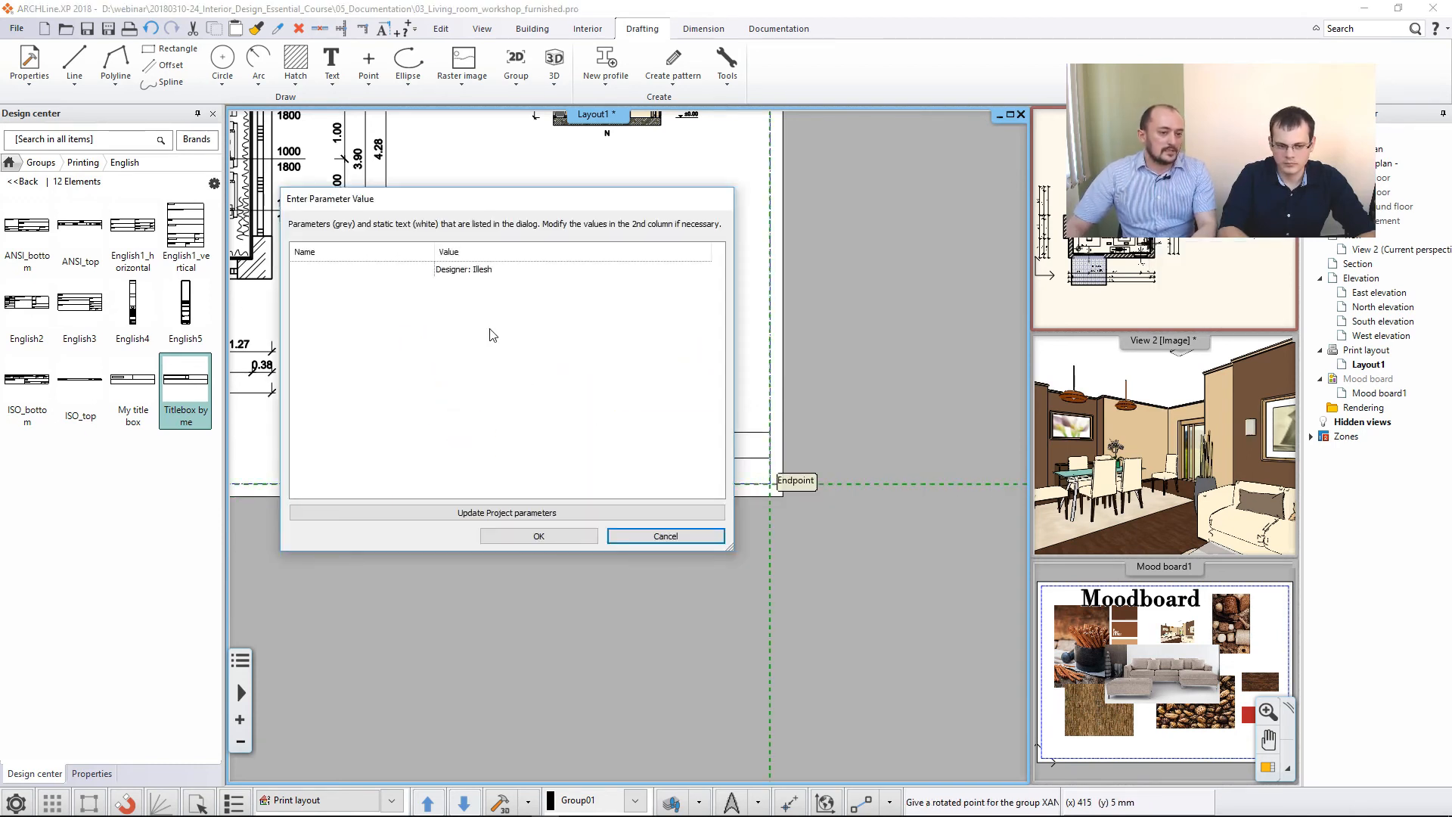
pyautogui.click(499, 269)
pyautogui.click(498, 269)
pyautogui.doubleClick(487, 269)
pyautogui.press('BackSpace')
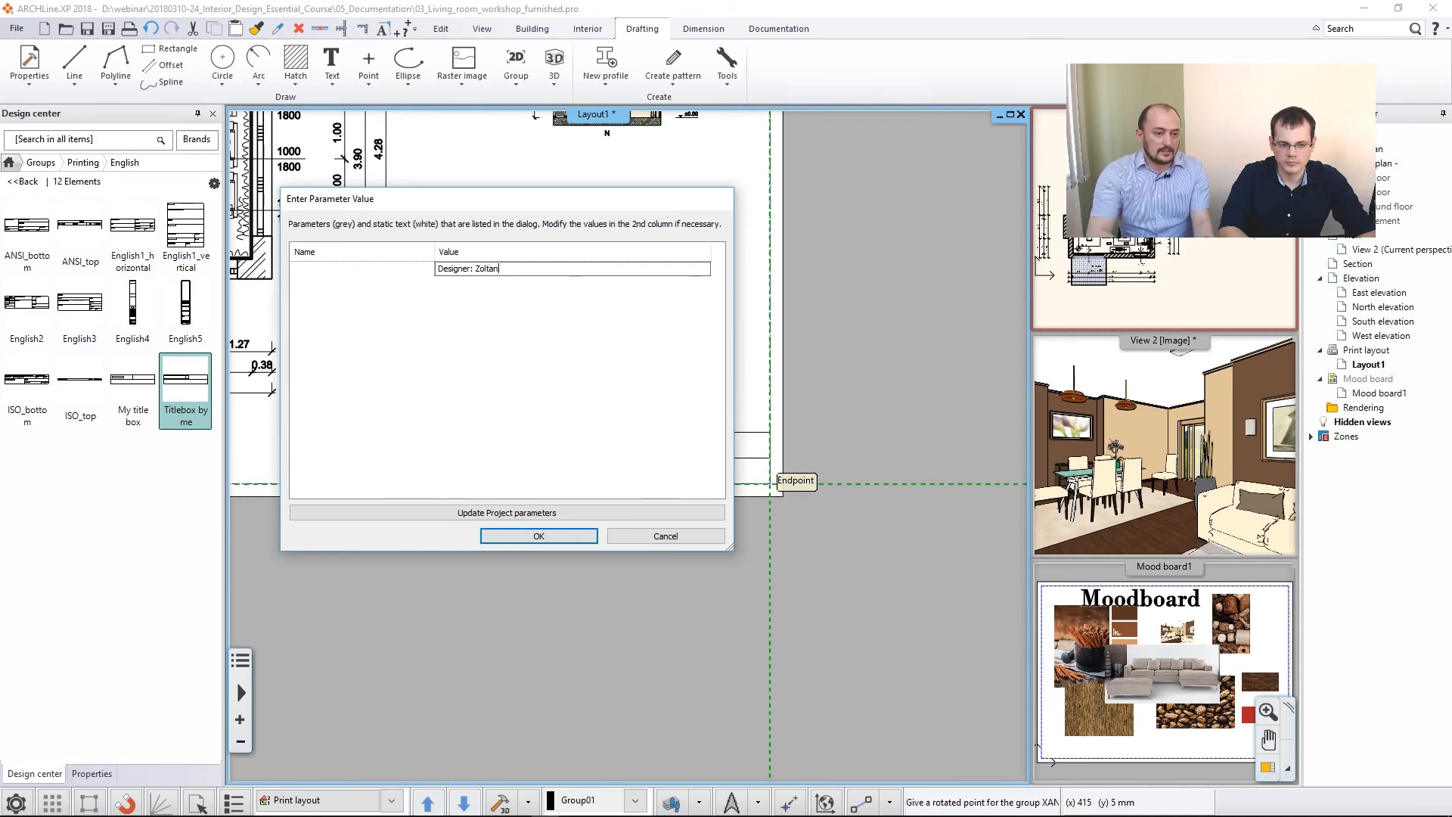
pyautogui.click(538, 535)
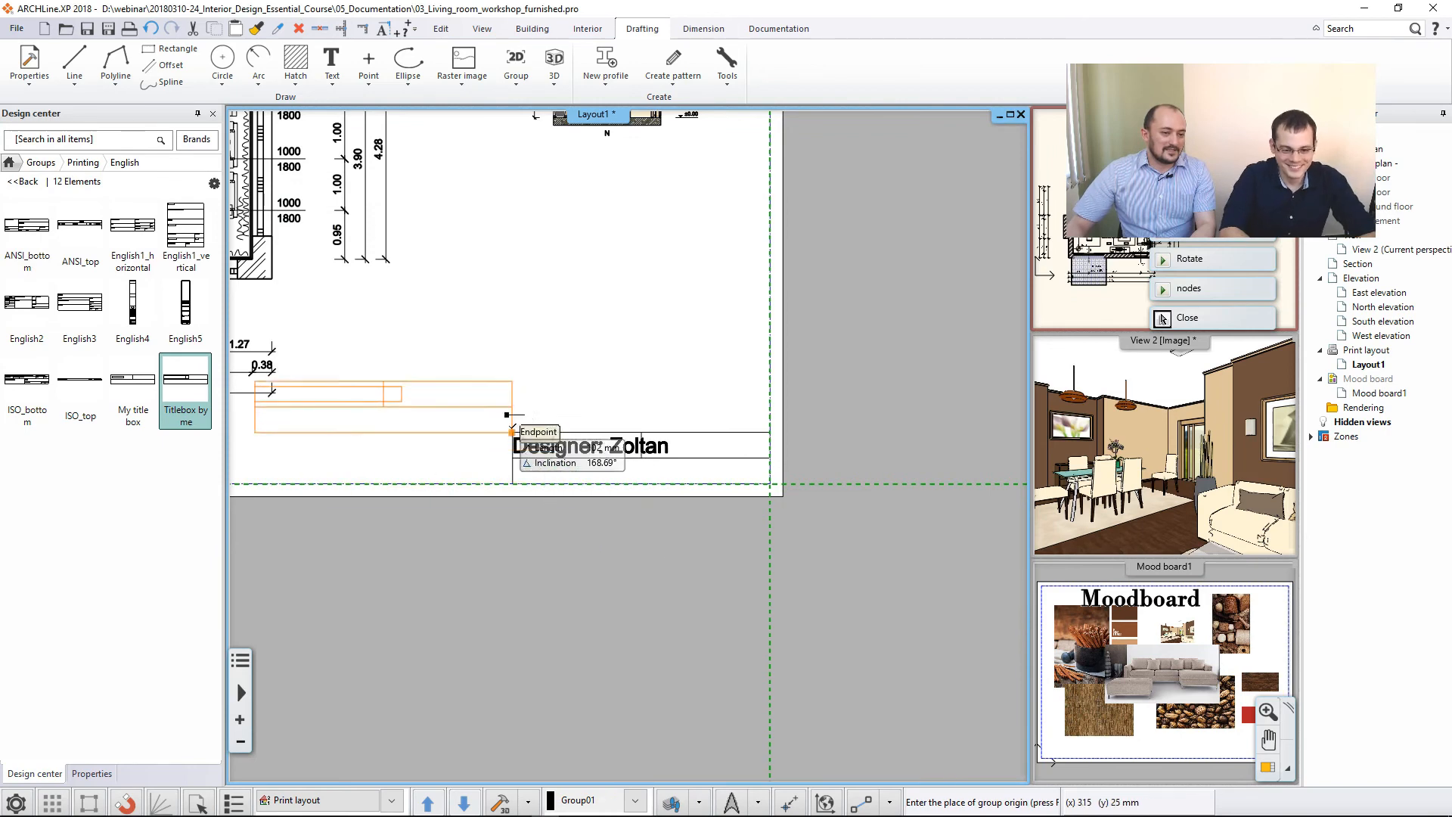
pyautogui.scroll(-2, 495, 416)
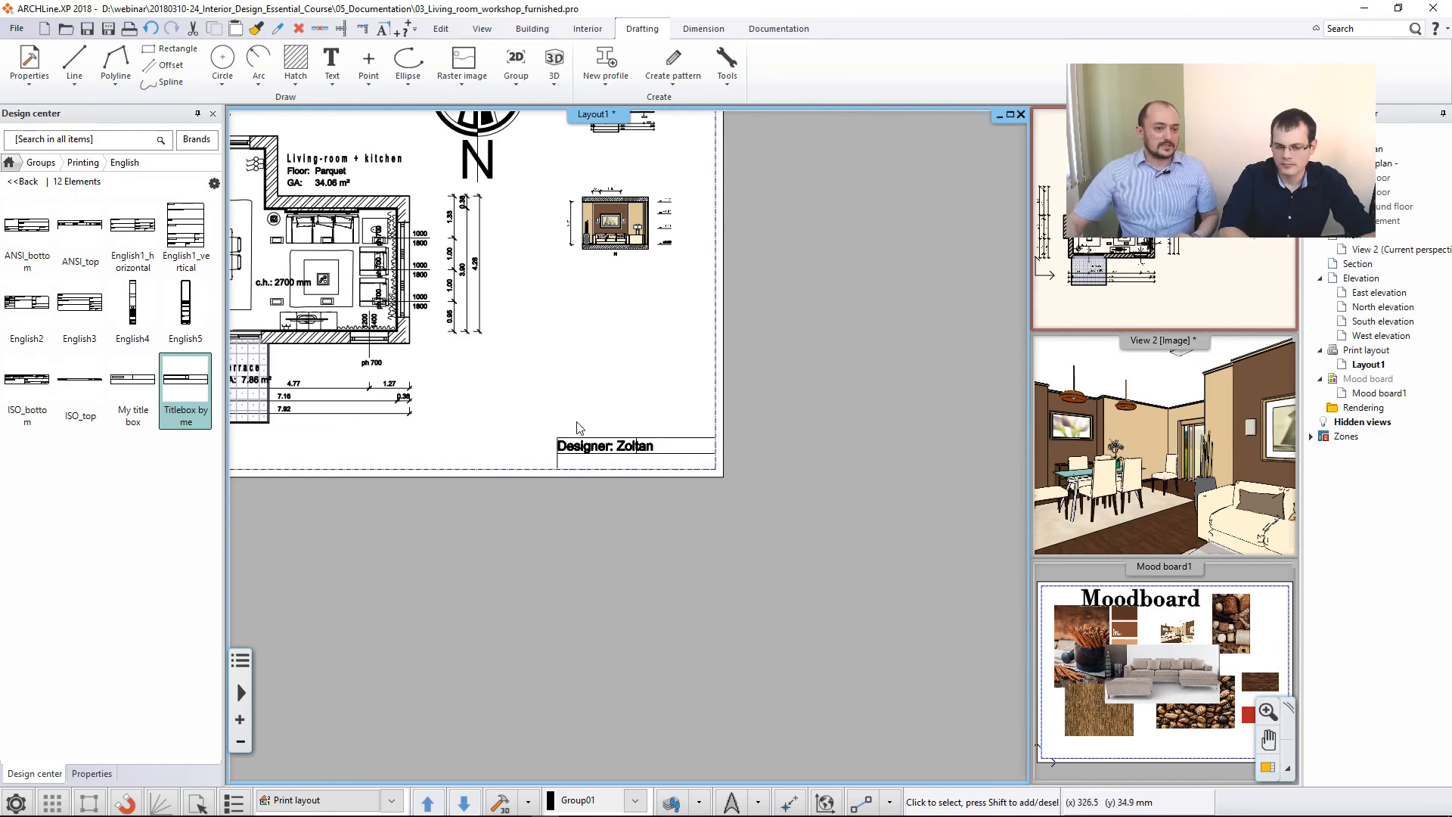
# - Prepare a second ISO A3 landscape plot layout beside the first, with "Titlebox by me" added and chosen as its plot stamp
pyautogui.scroll(-3, 500, 429)
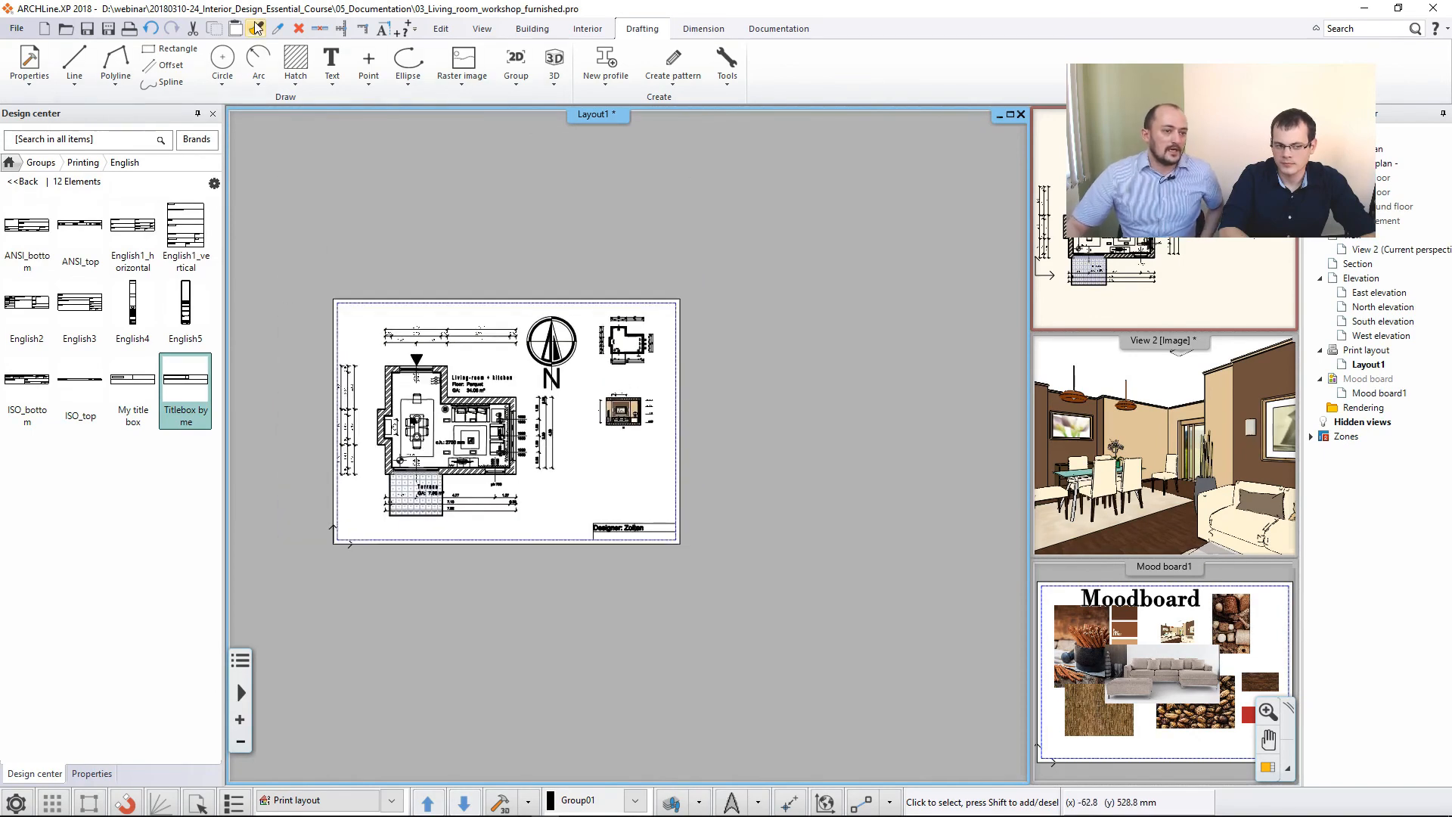
pyautogui.click(778, 29)
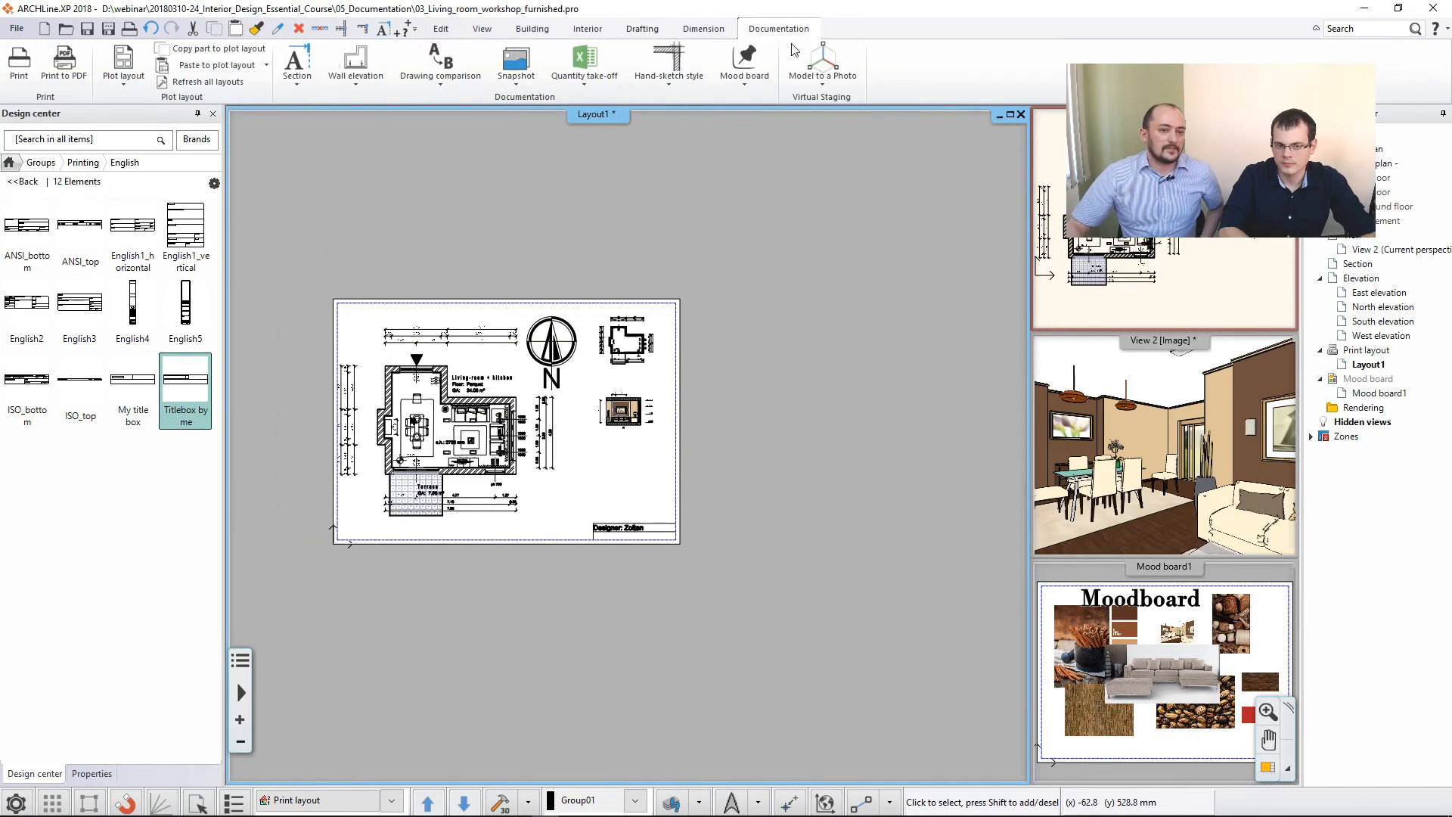
pyautogui.click(123, 67)
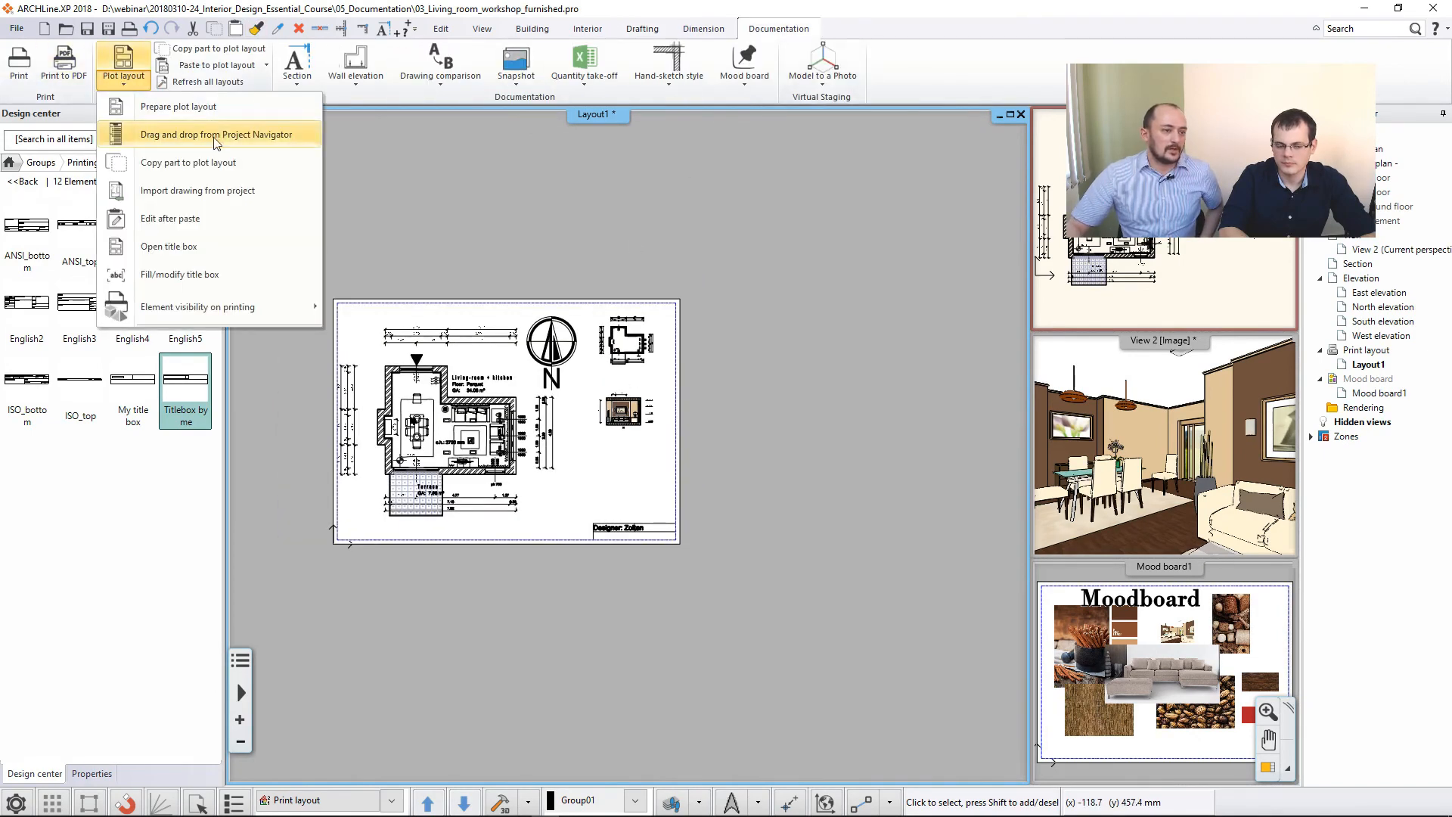
pyautogui.click(147, 104)
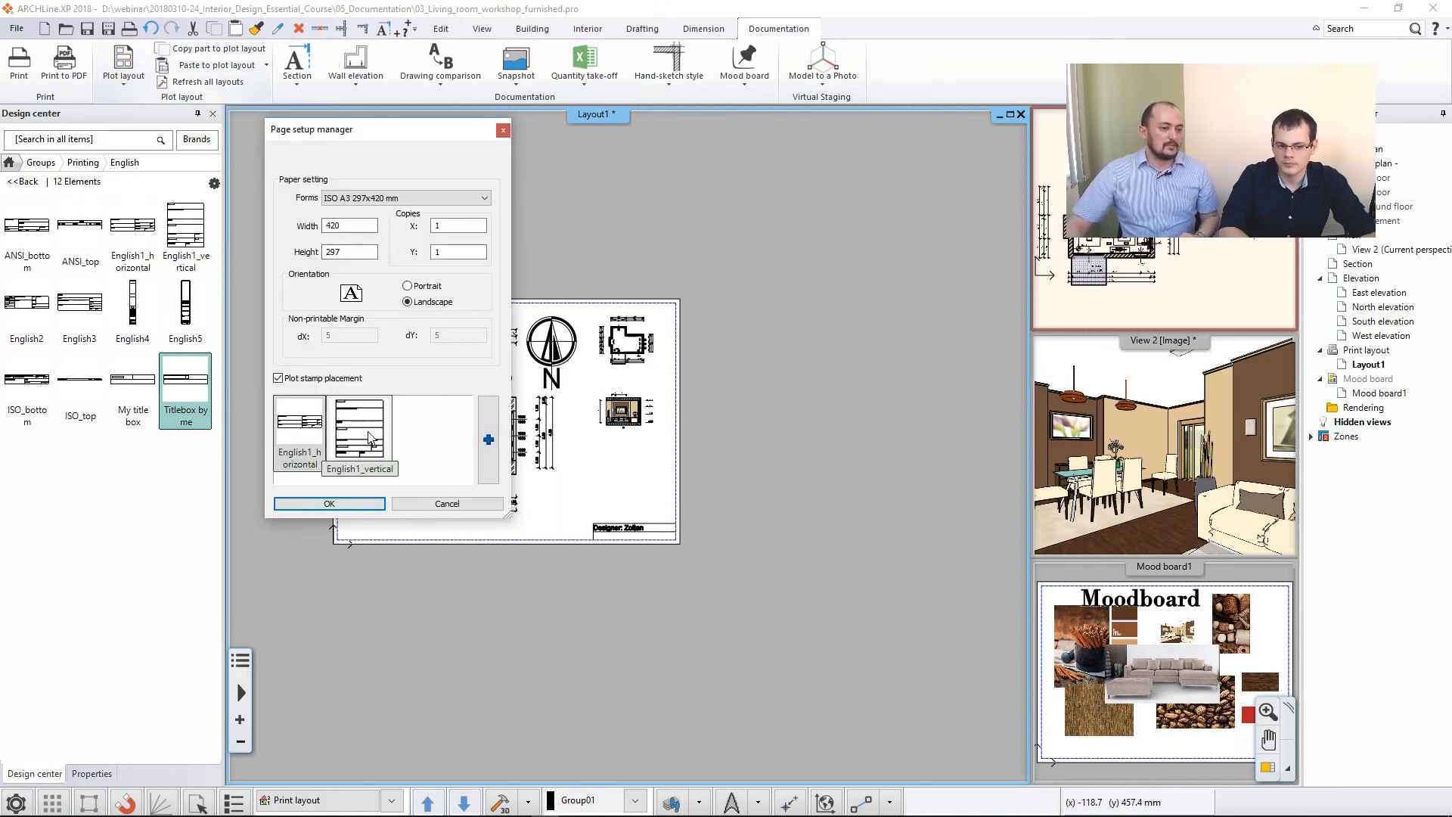
pyautogui.click(488, 452)
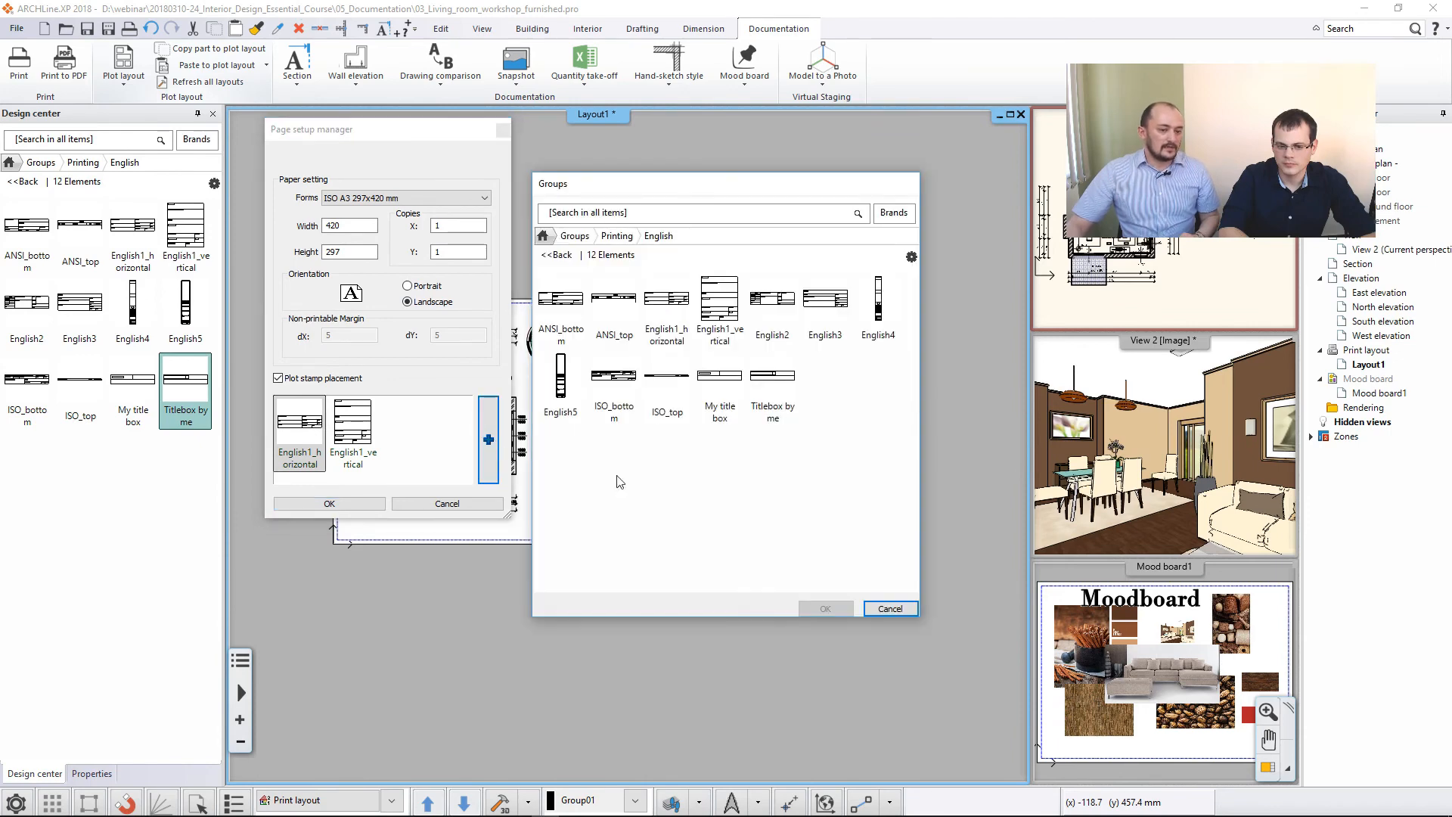
pyautogui.click(796, 411)
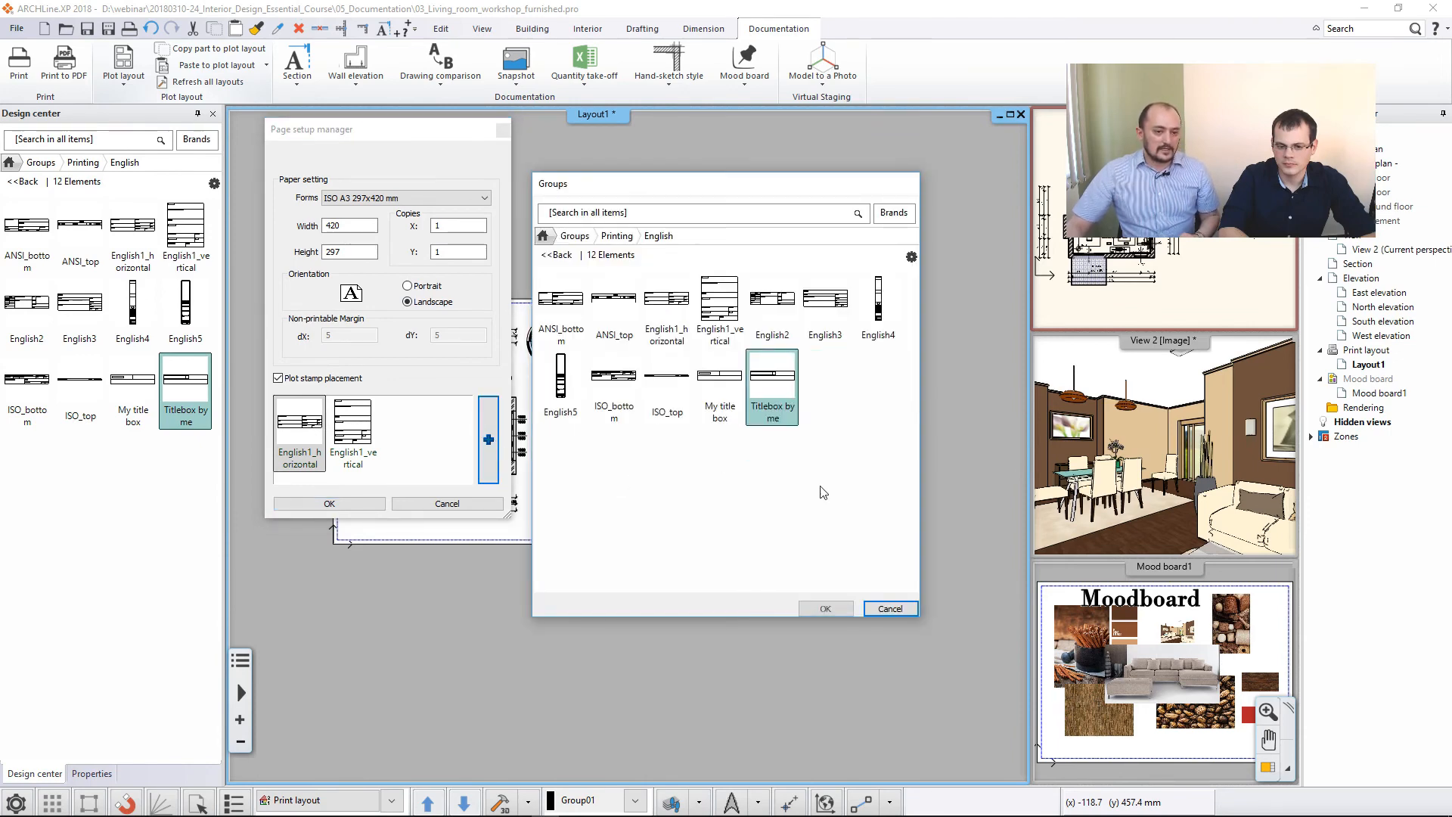
pyautogui.click(826, 608)
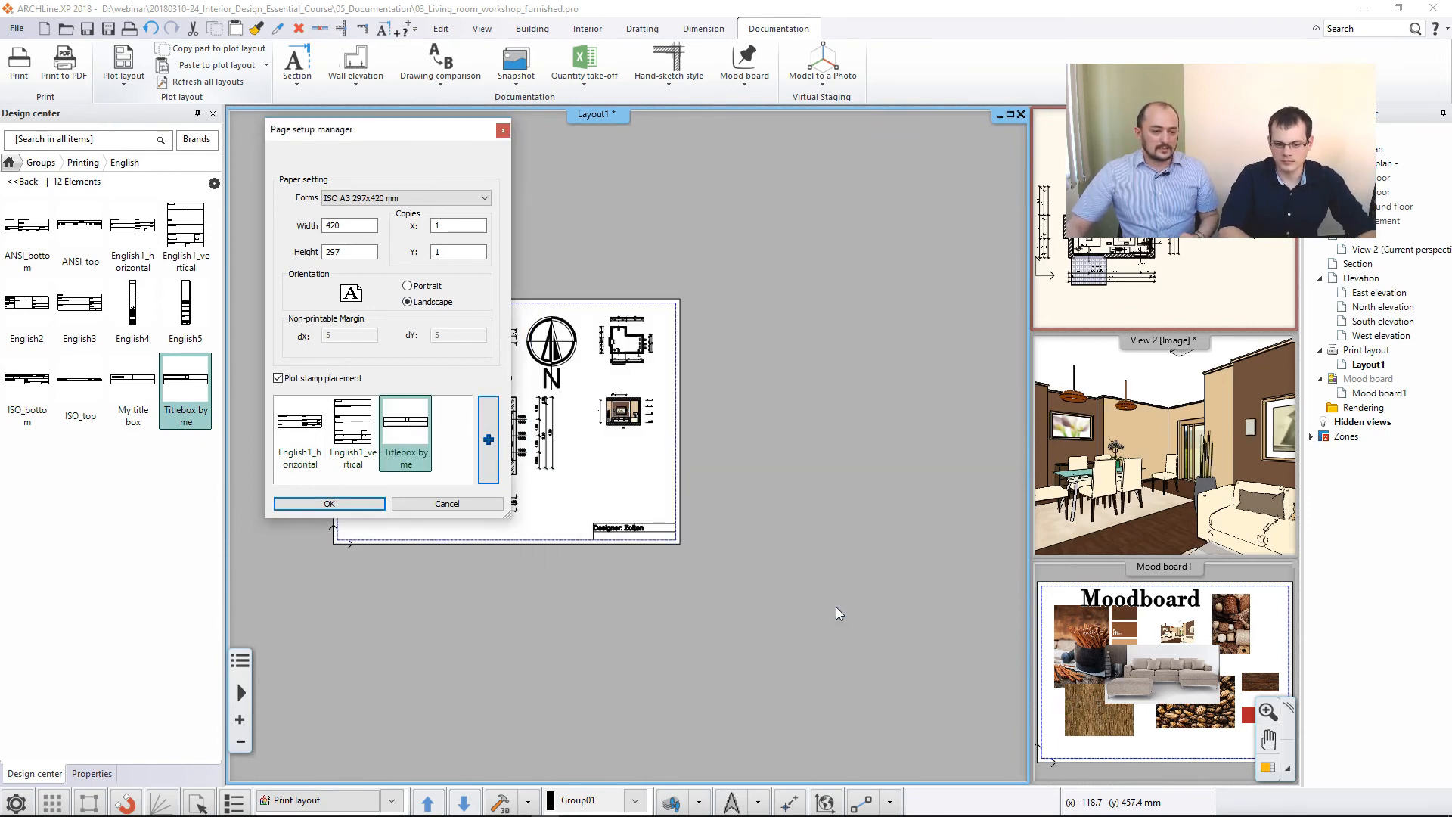
pyautogui.click(337, 504)
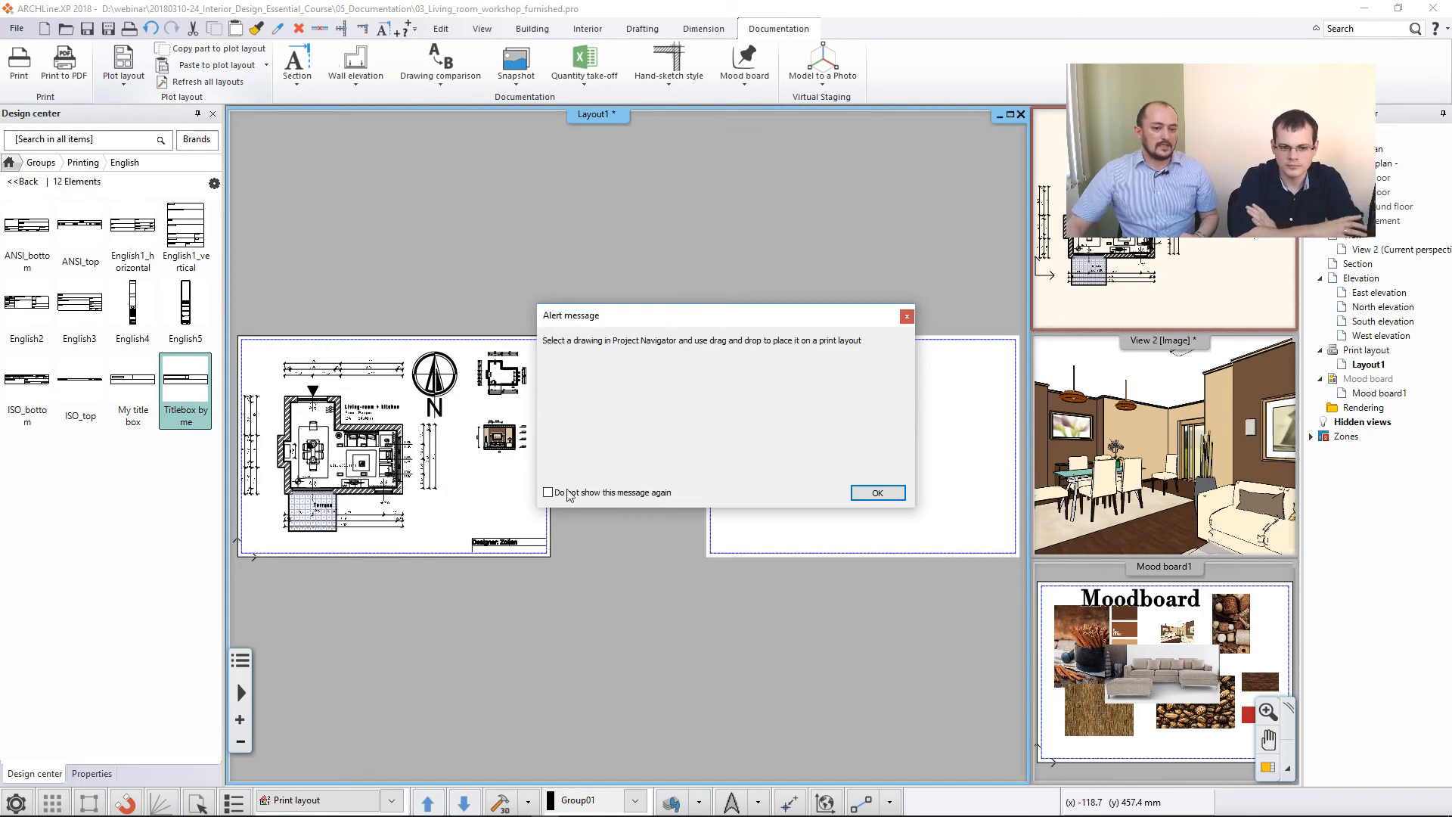
pyautogui.click(878, 493)
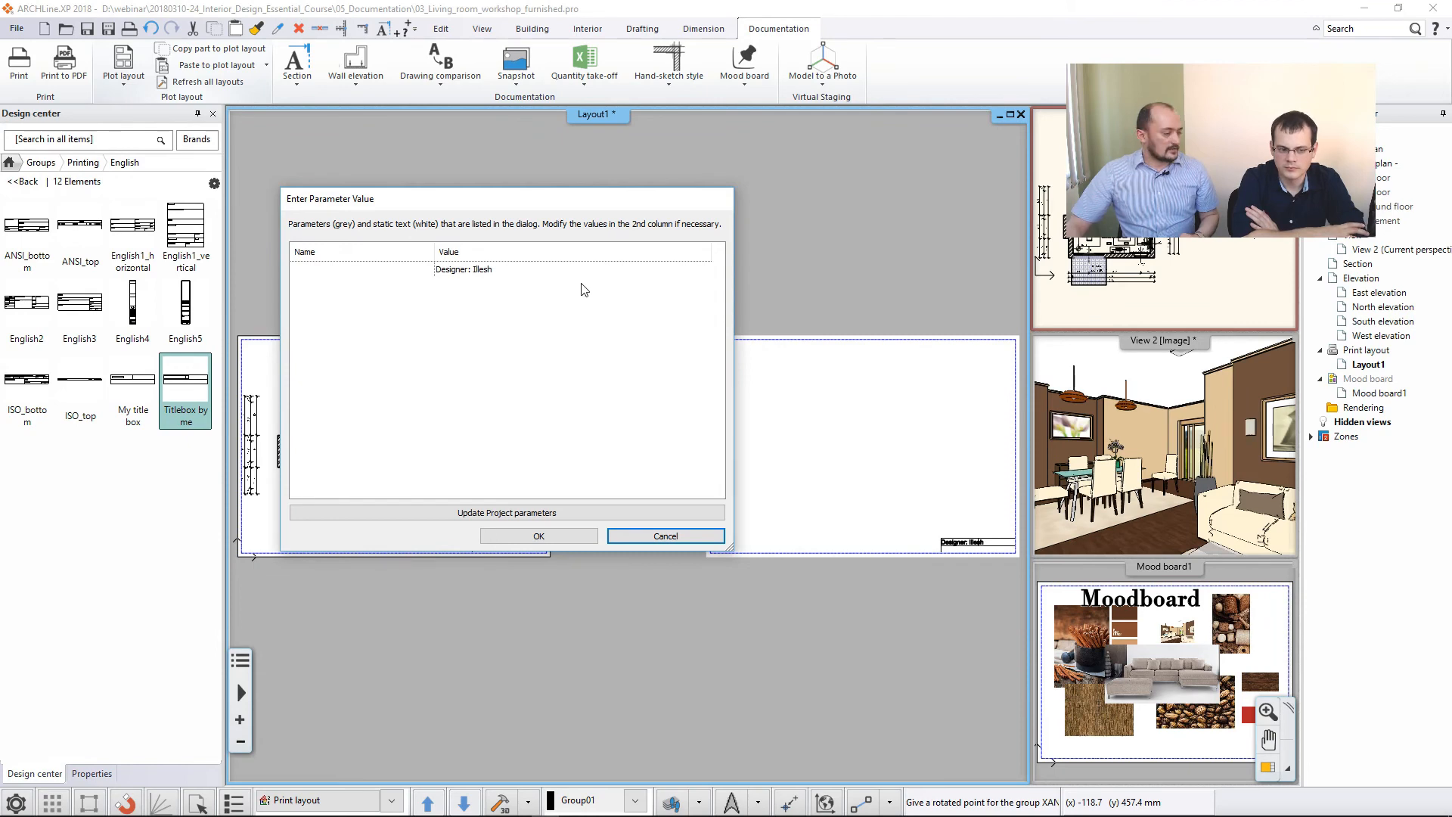
pyautogui.click(557, 534)
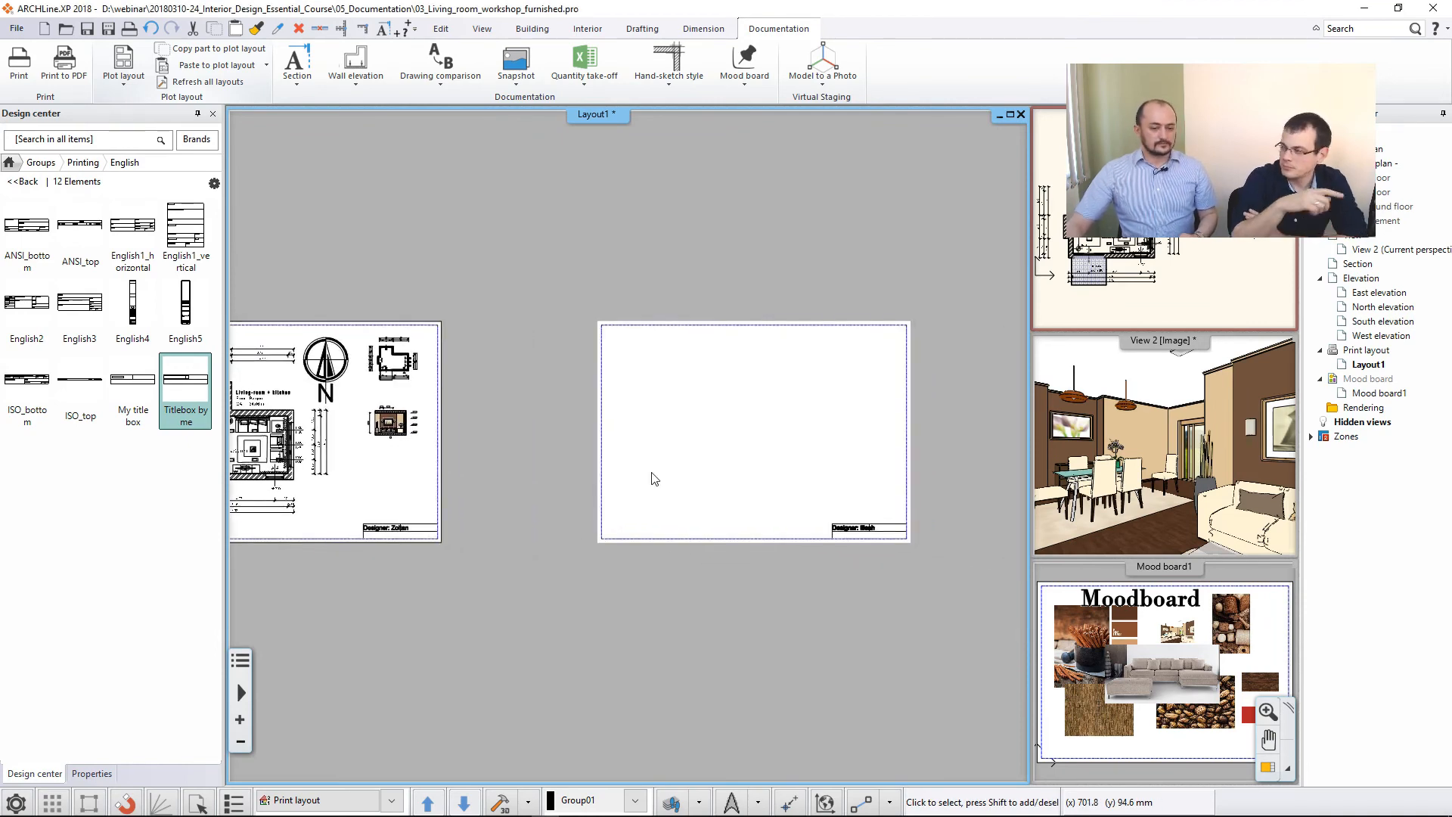
# - Start a PDF print of the layout and set its output file to "FP A3" on the Desktop
pyautogui.moveTo(648, 470); pyautogui.dragTo(781, 455, button='middle')
pyautogui.scroll(-1, 777, 453)
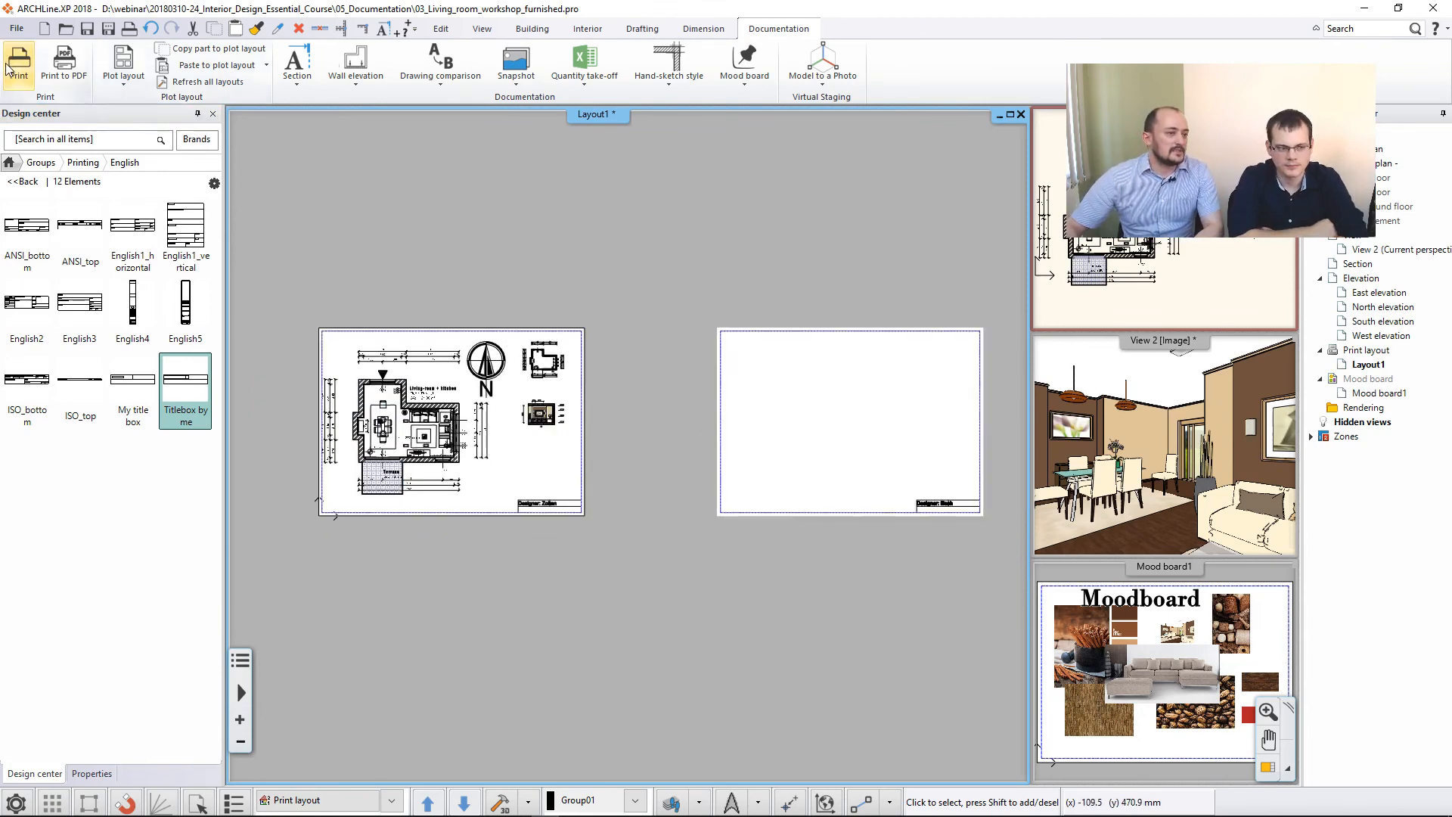
pyautogui.click(67, 67)
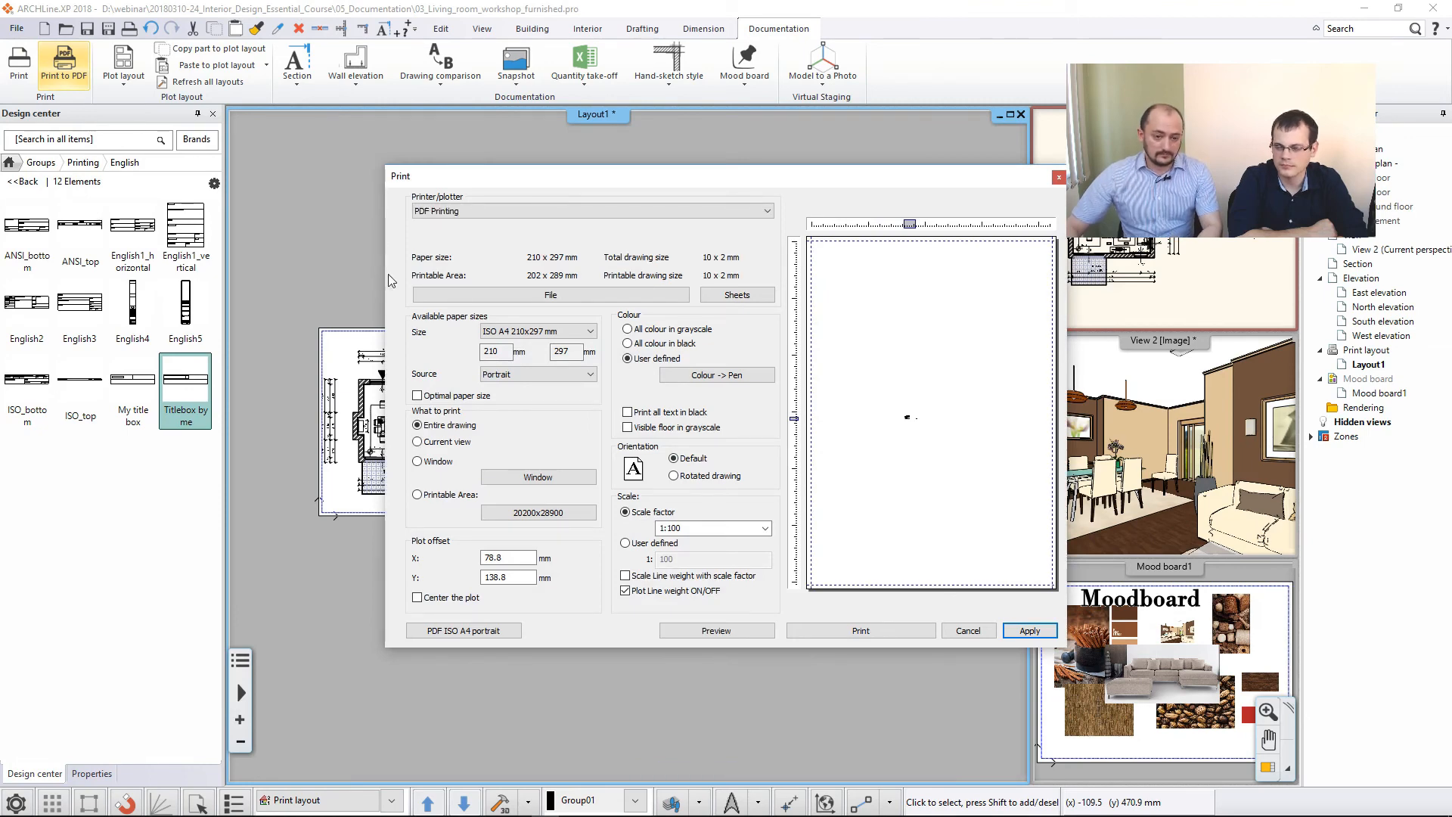
pyautogui.click(538, 297)
pyautogui.click(757, 447)
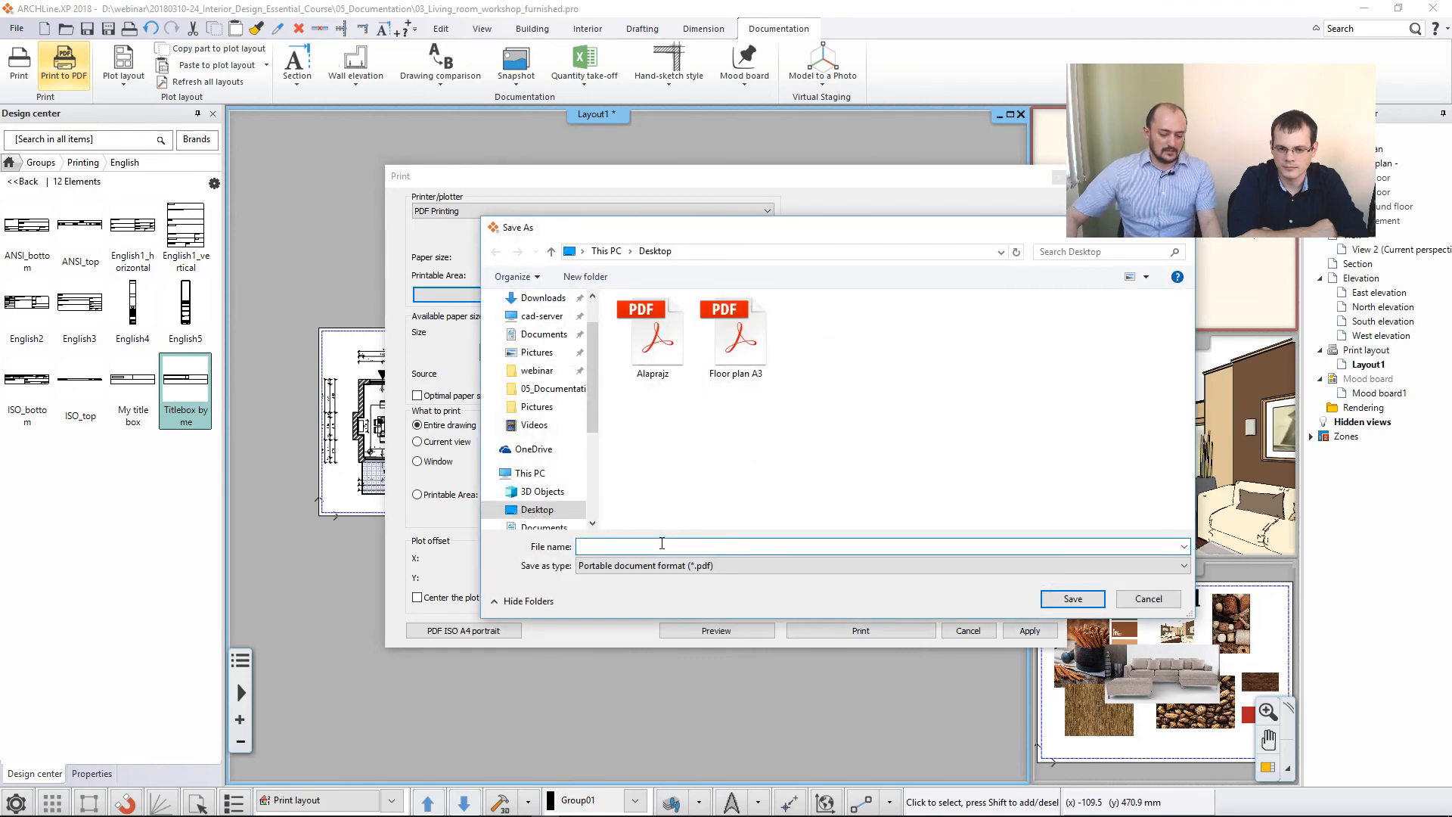
pyautogui.write('FP A3')
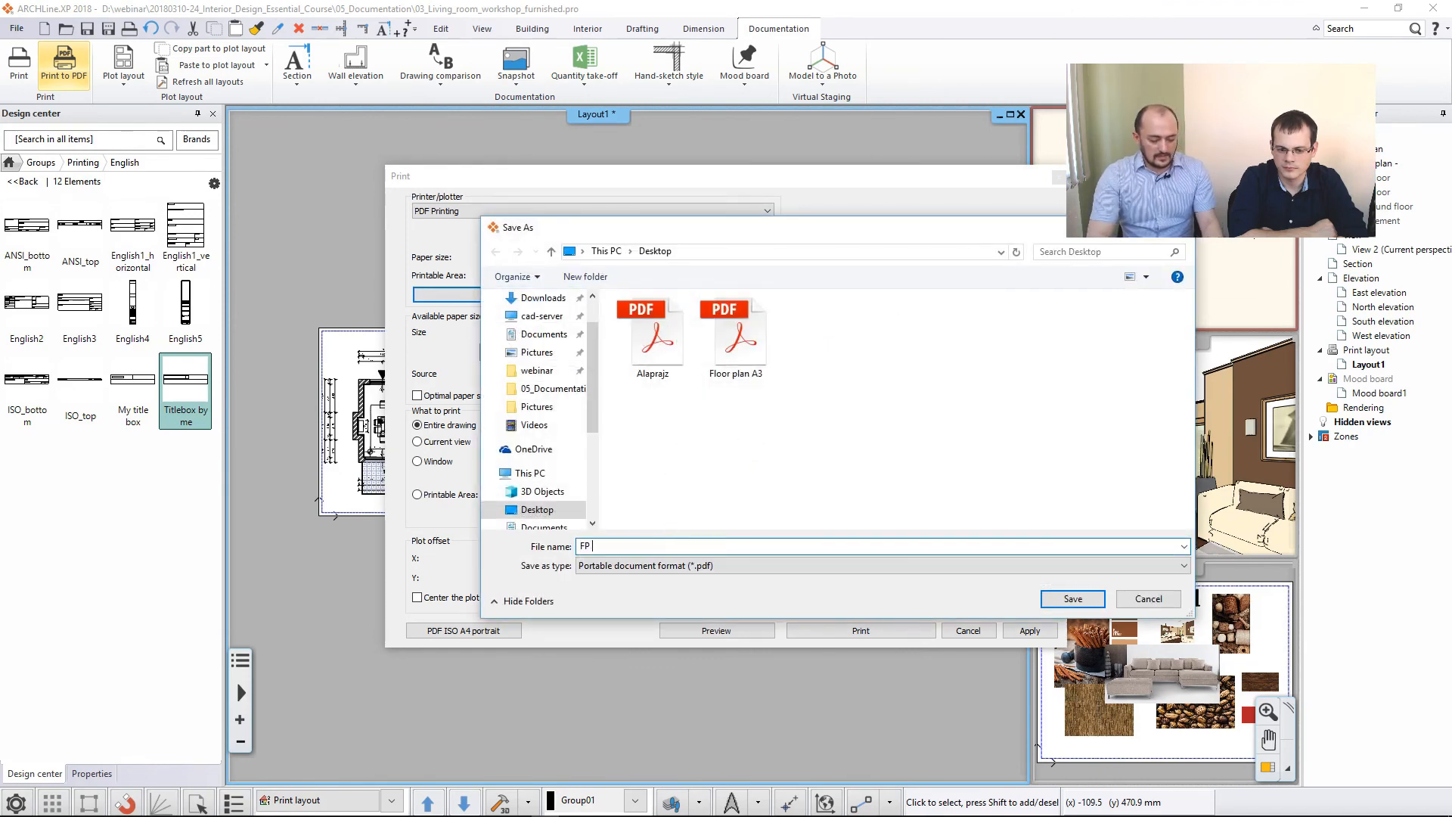
pyautogui.click(1072, 598)
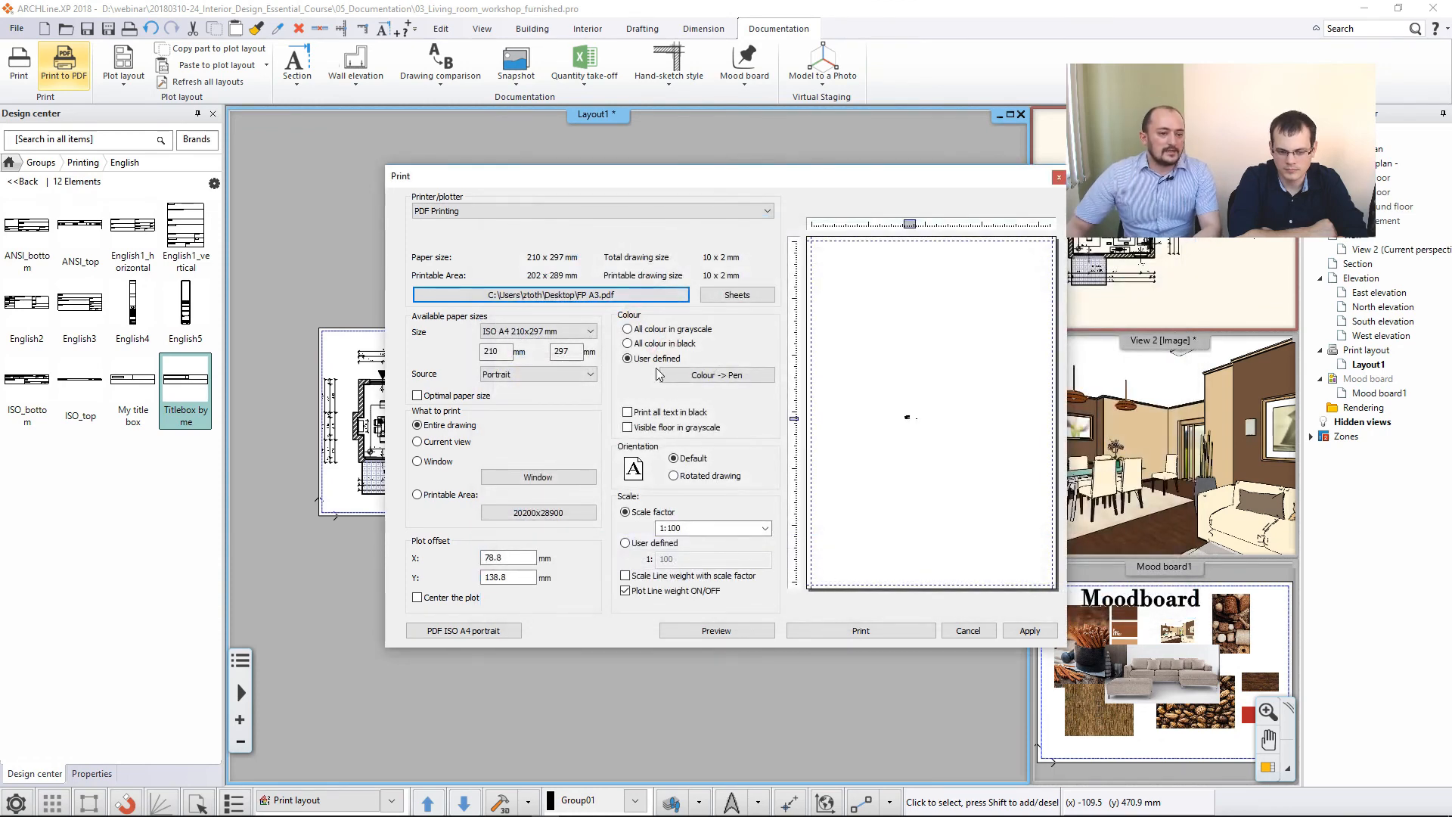
# - Set the print to ISO A3 297x420 mm paper in landscape at a 1:1 scale
pyautogui.click(539, 331)
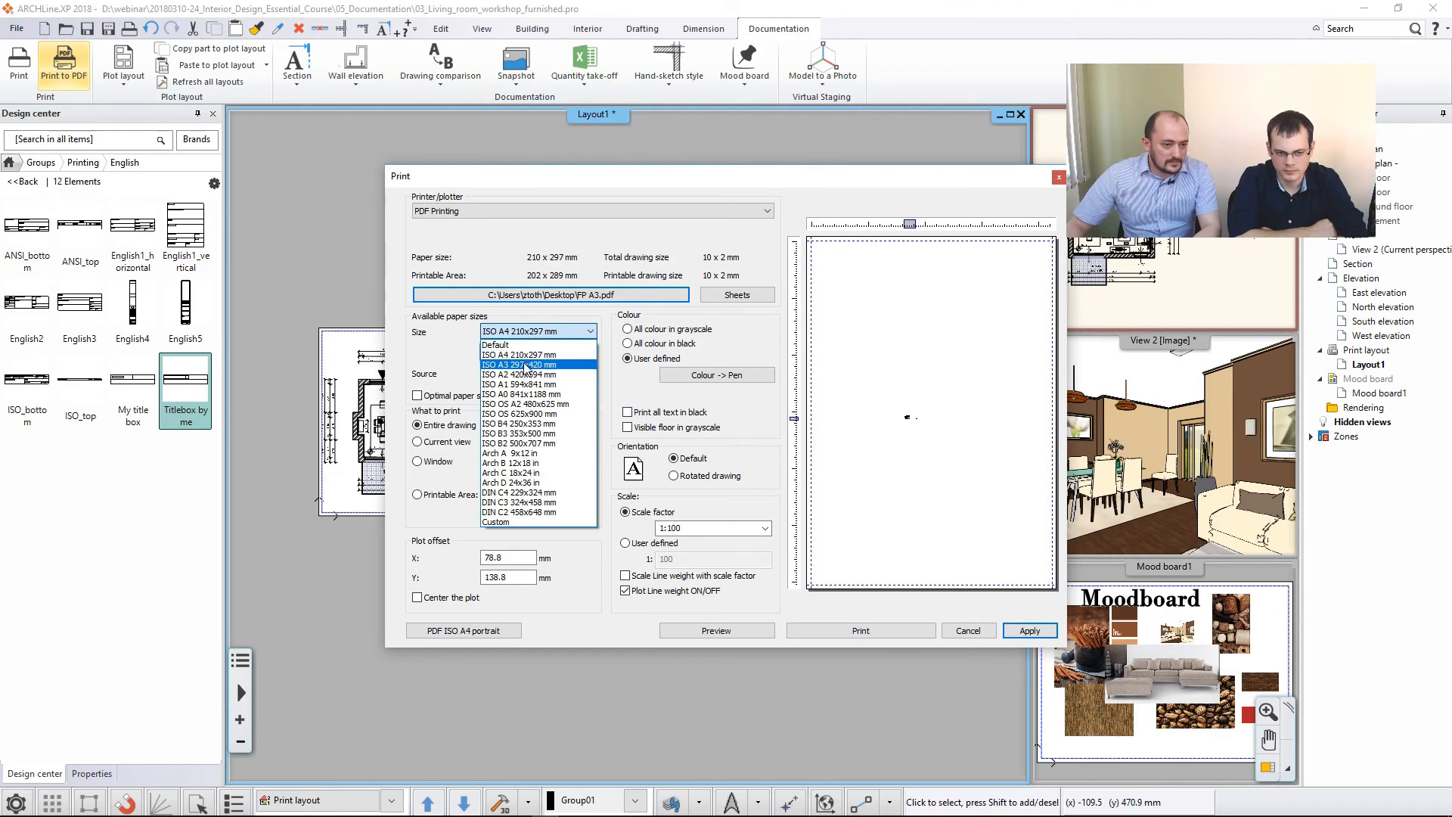
pyautogui.click(530, 363)
pyautogui.click(535, 374)
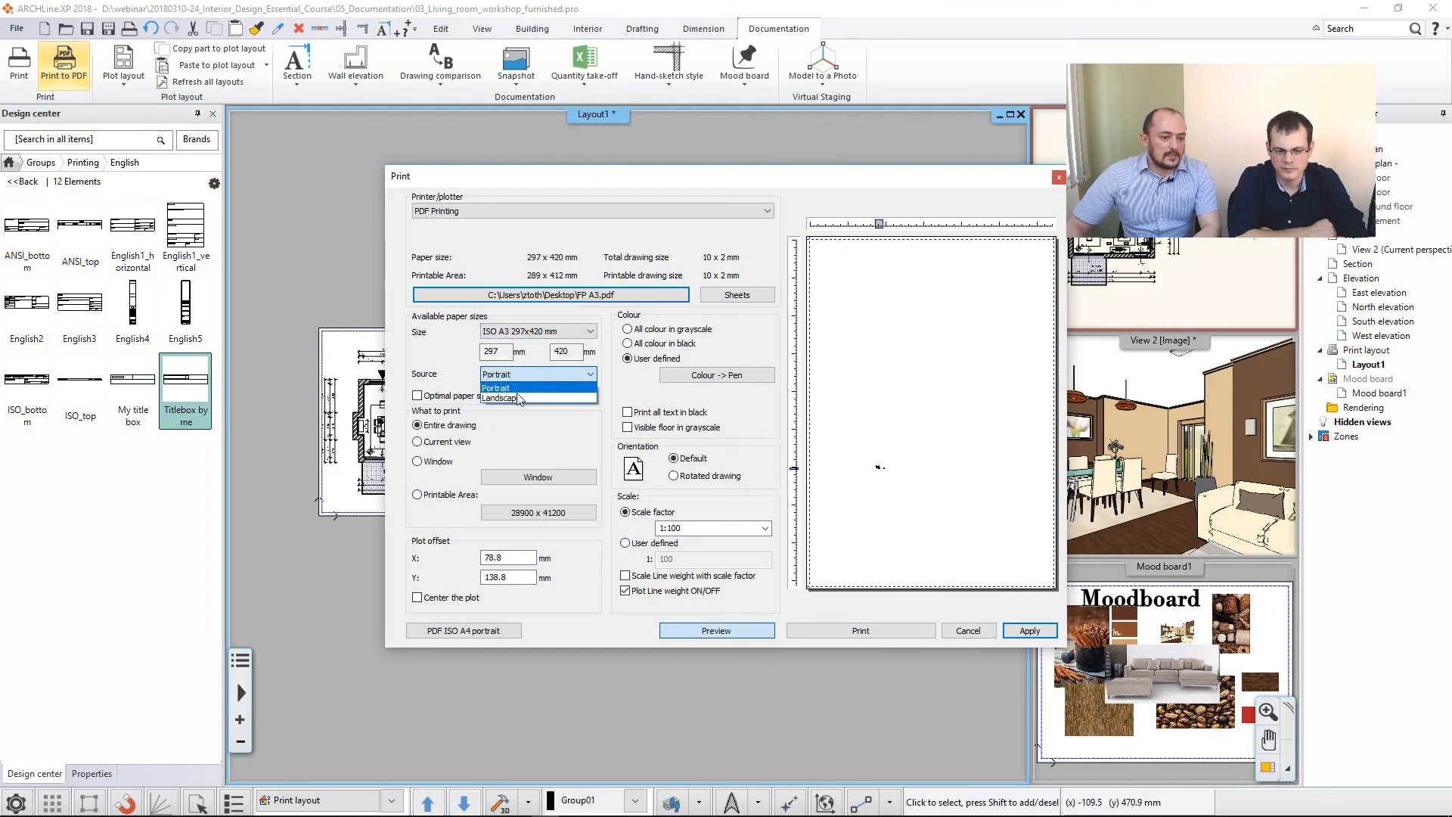
pyautogui.click(518, 399)
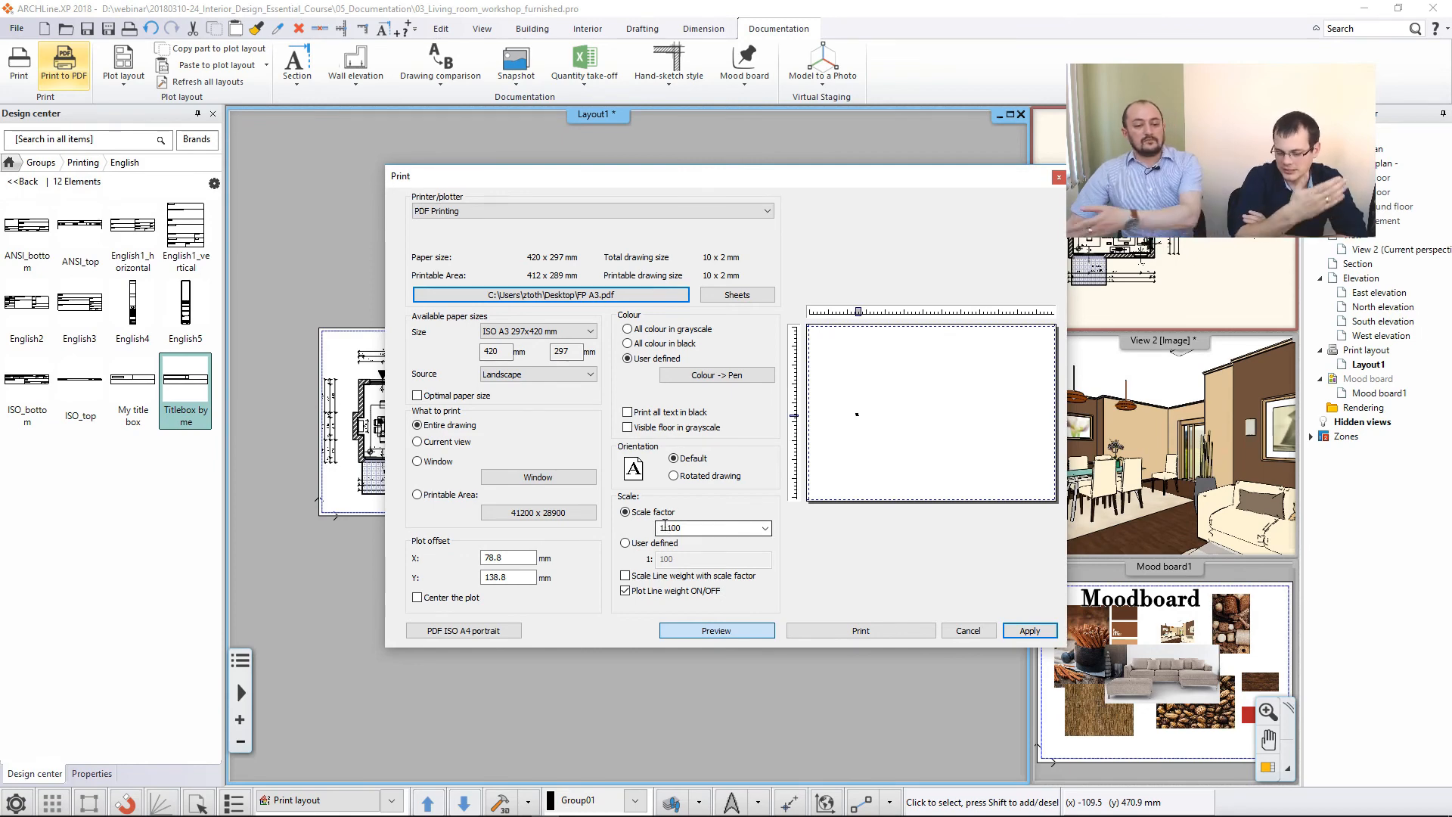
pyautogui.click(765, 529)
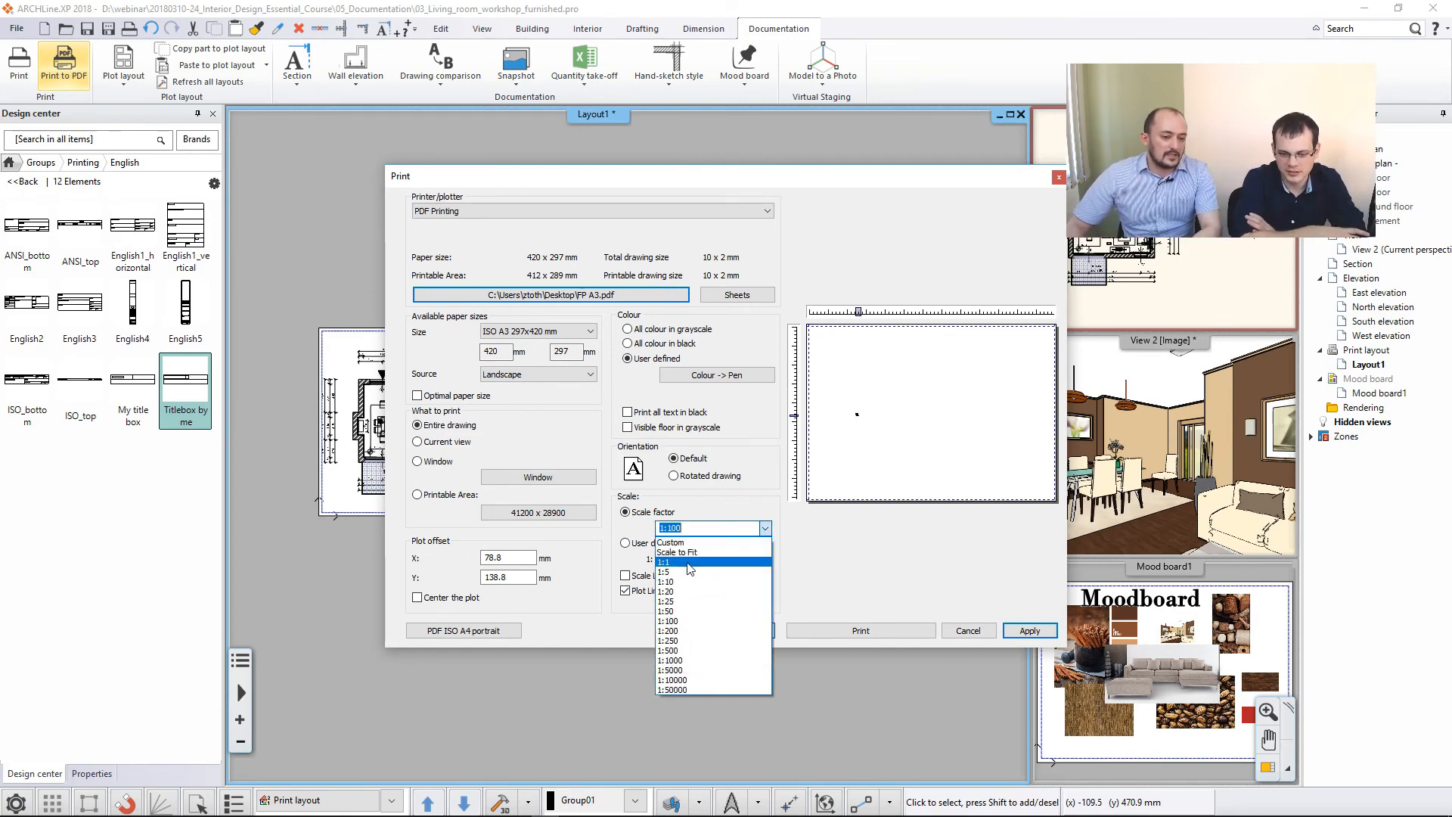
pyautogui.click(685, 564)
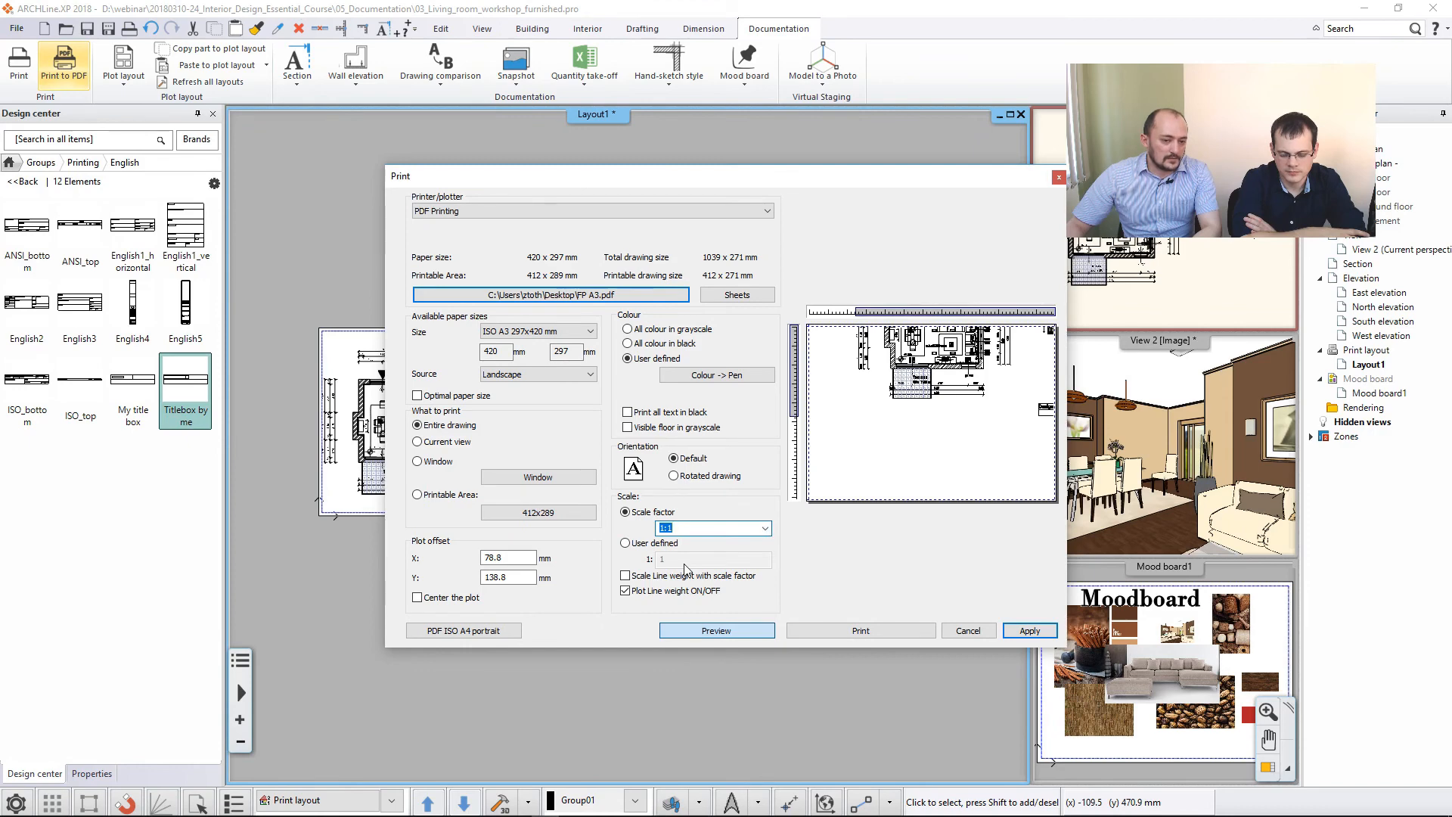
# - Try to frame a single sheet of the entire drawing on the print page by shifting and centring the plot
pyautogui.moveTo(795, 362); pyautogui.dragTo(793, 418)
pyautogui.moveTo(913, 311); pyautogui.dragTo(862, 312)
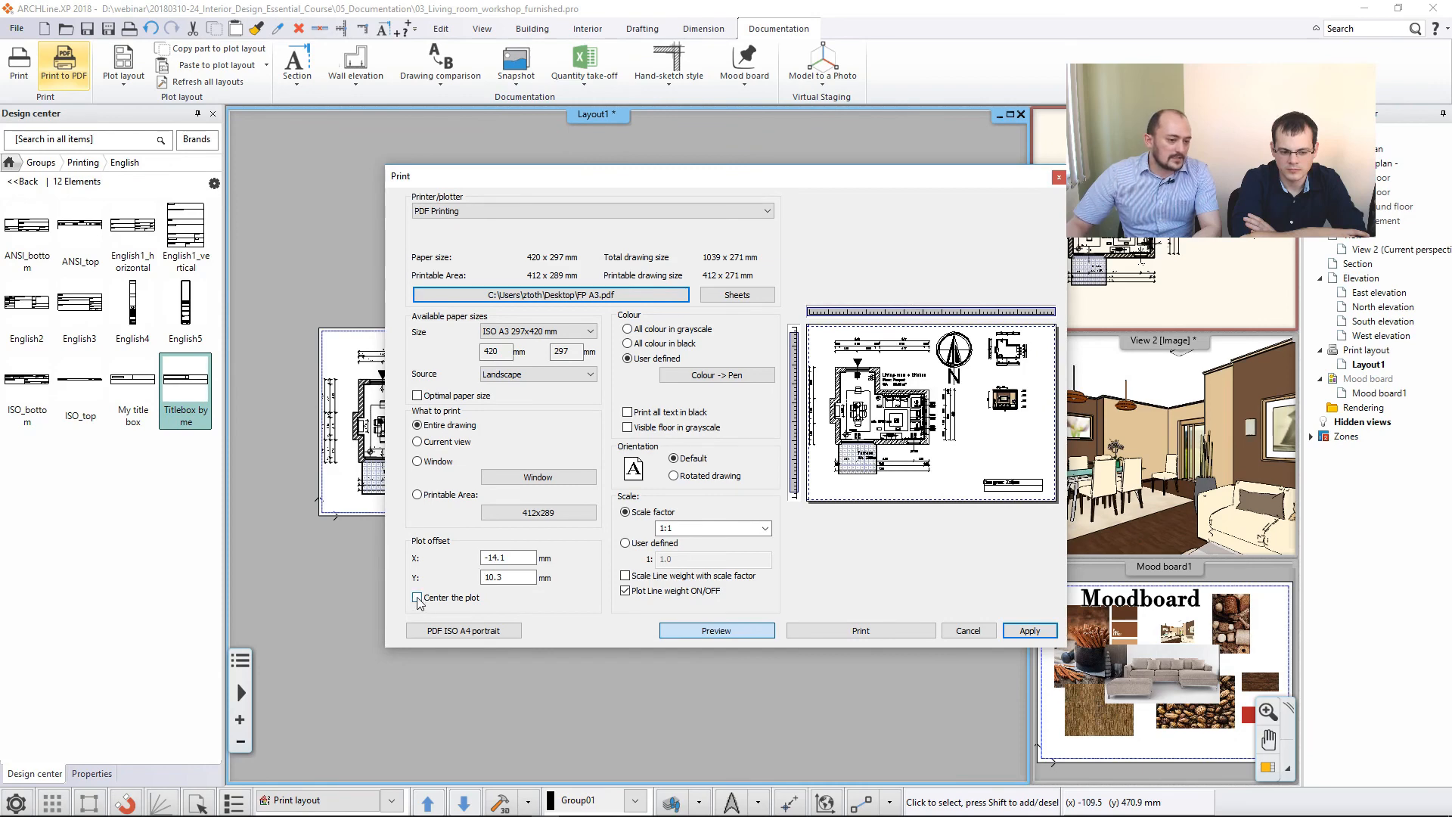
pyautogui.click(417, 598)
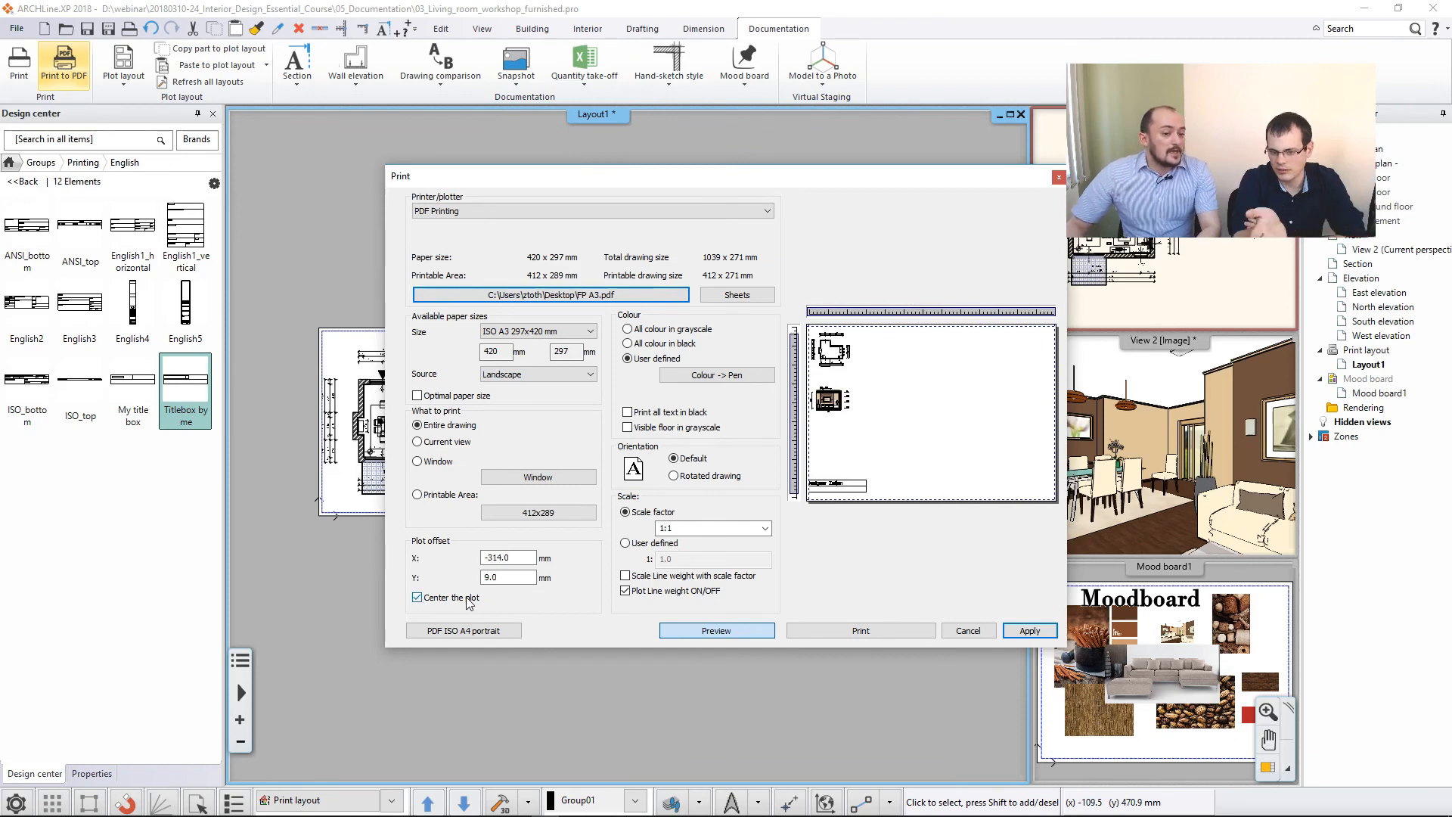
pyautogui.moveTo(877, 180); pyautogui.dragTo(834, 569)
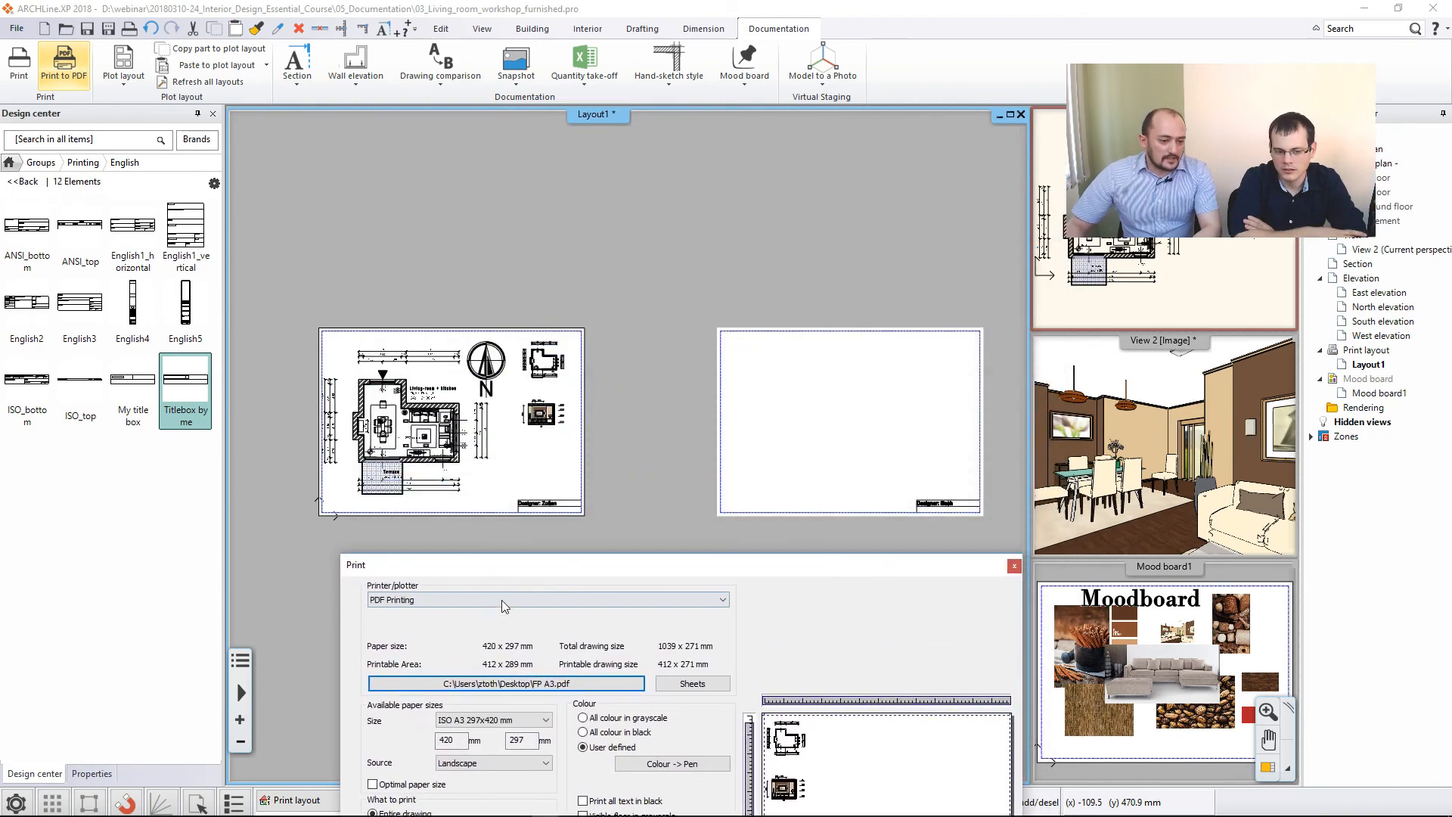
pyautogui.moveTo(536, 567); pyautogui.dragTo(604, 536)
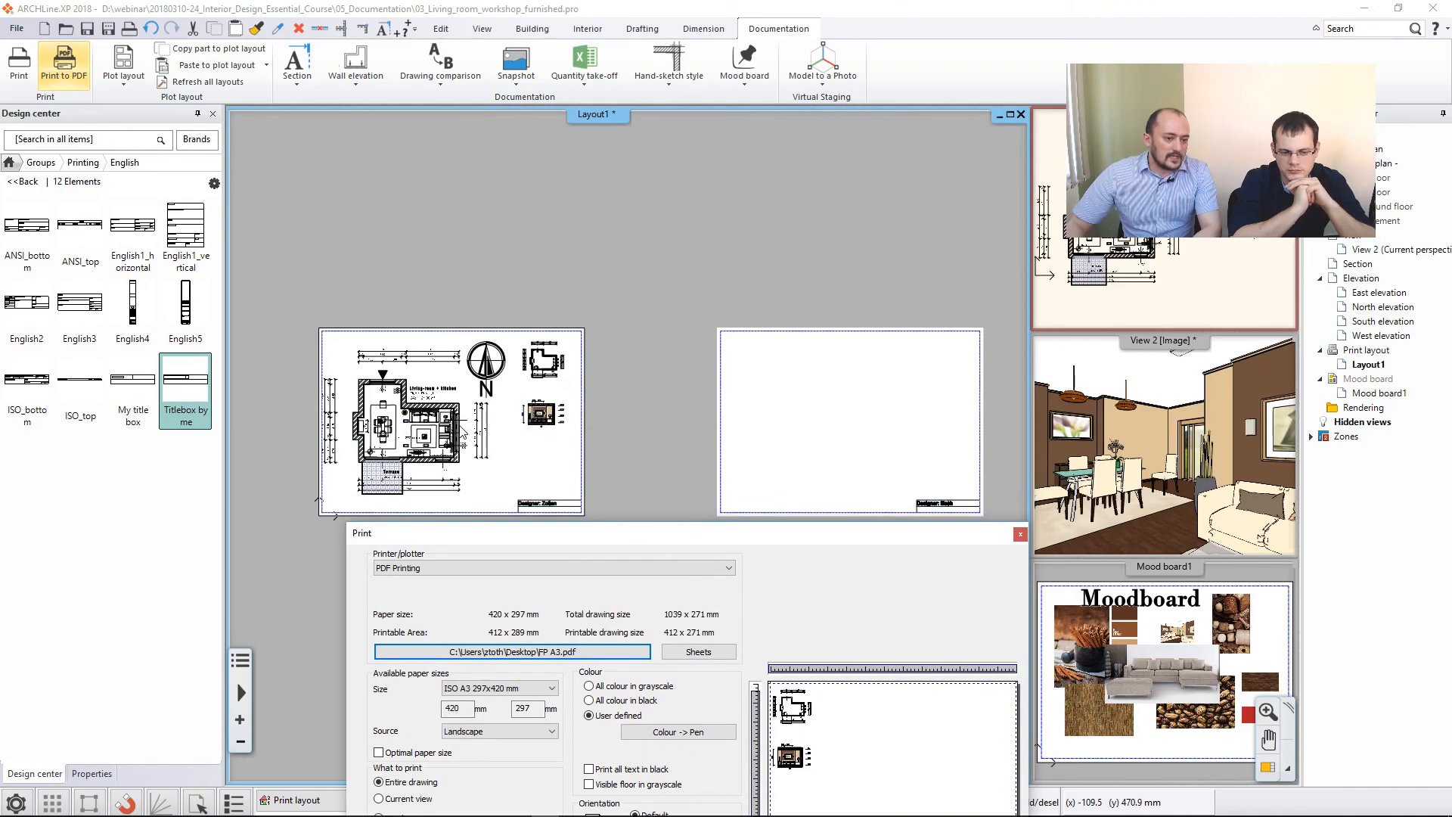
pyautogui.moveTo(822, 542); pyautogui.dragTo(788, 251)
pyautogui.moveTo(875, 378); pyautogui.dragTo(844, 379)
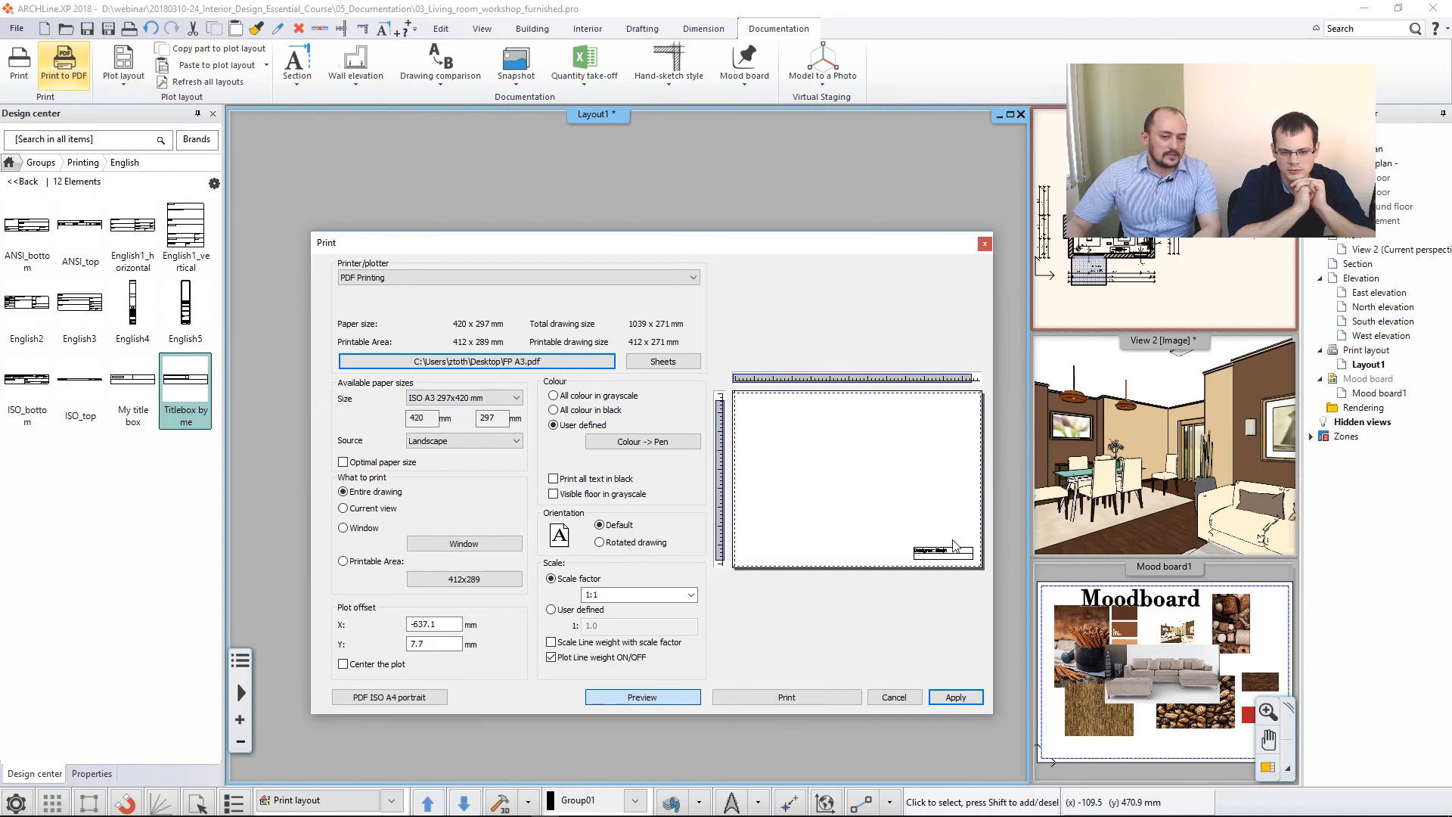
pyautogui.moveTo(730, 242); pyautogui.dragTo(1023, 203)
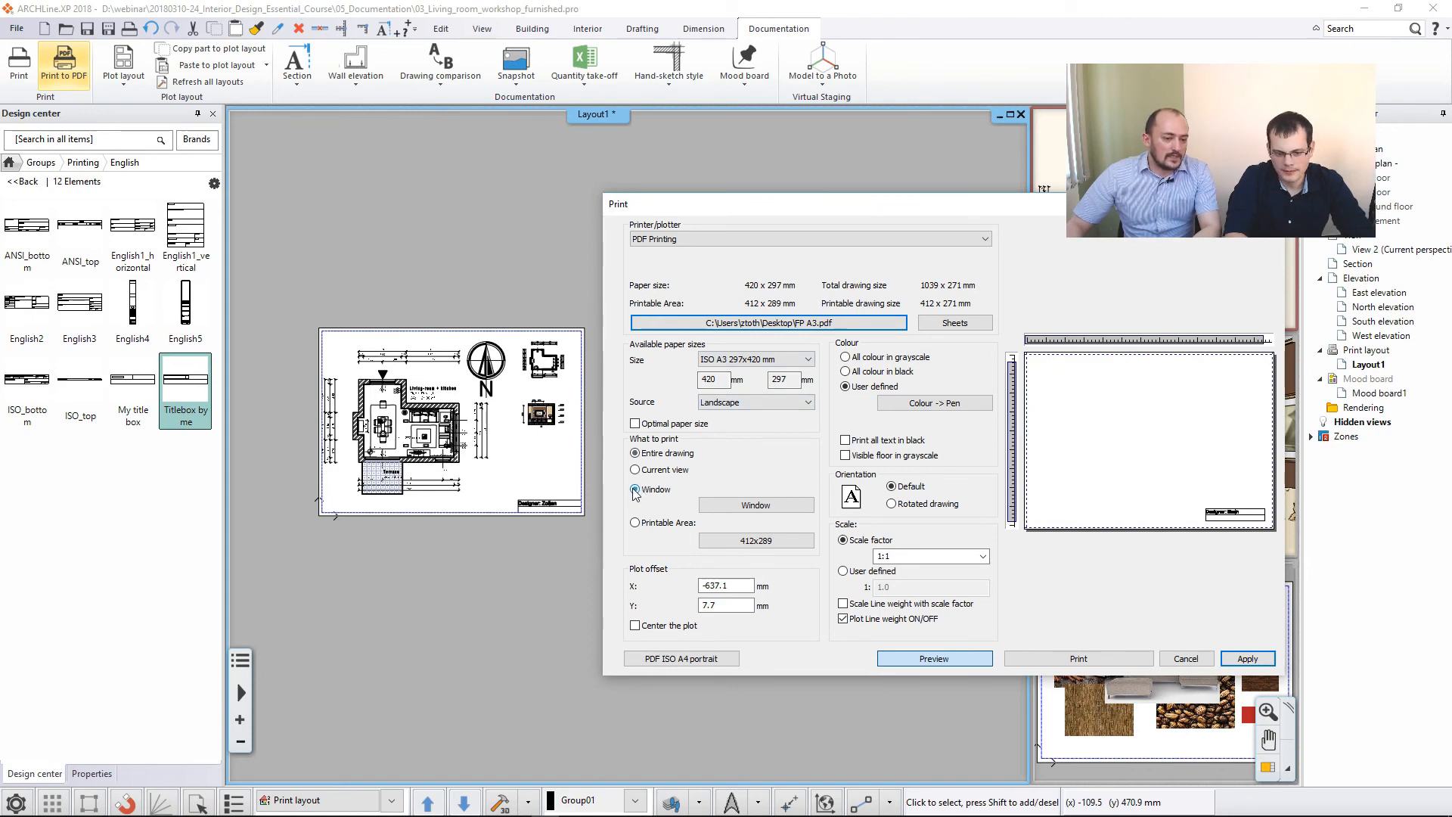
# - Limit the print to a window around the floor plan sheet's corners, centre the plot and print it to PDF
pyautogui.click(754, 508)
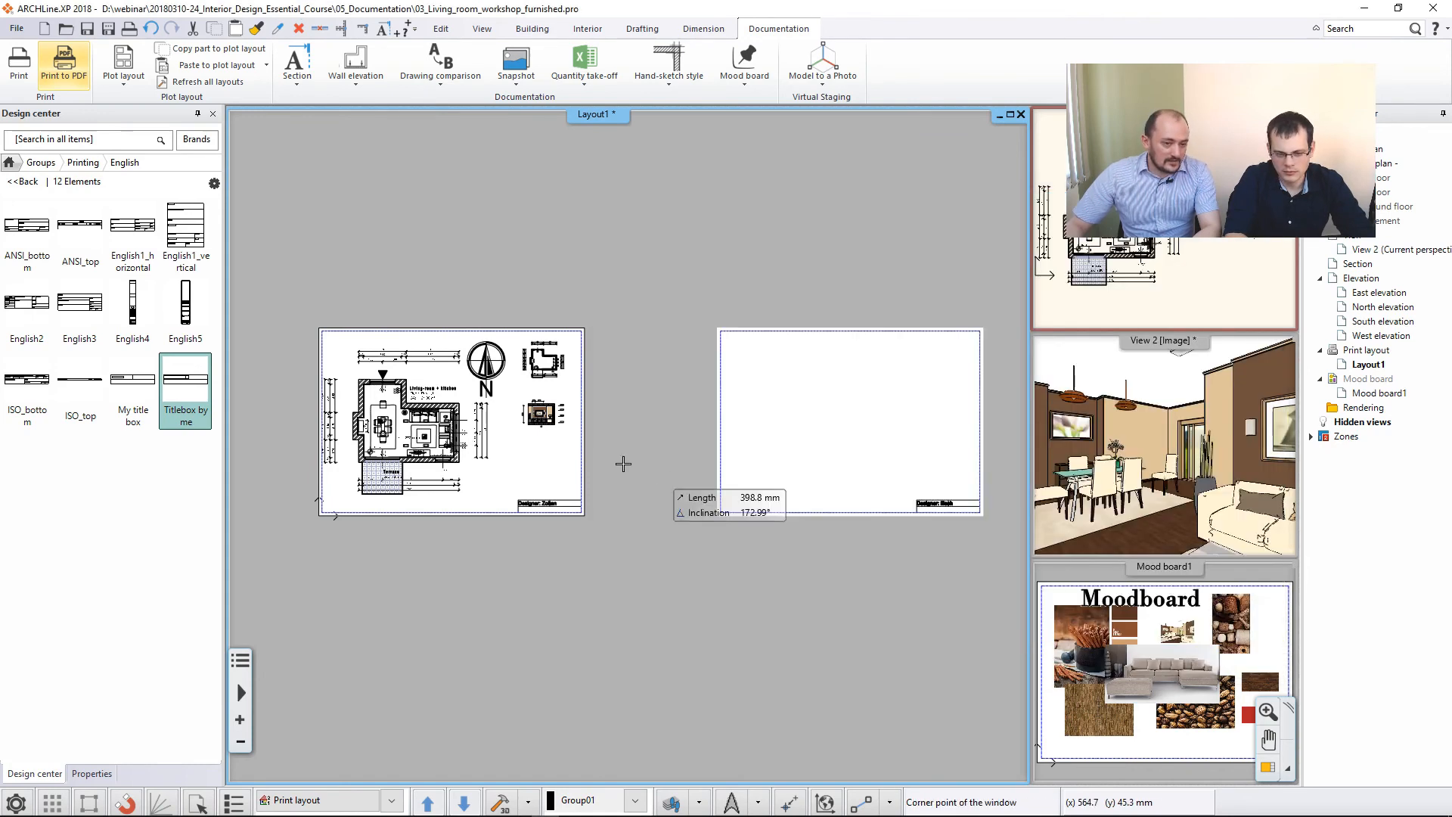
pyautogui.click(319, 328)
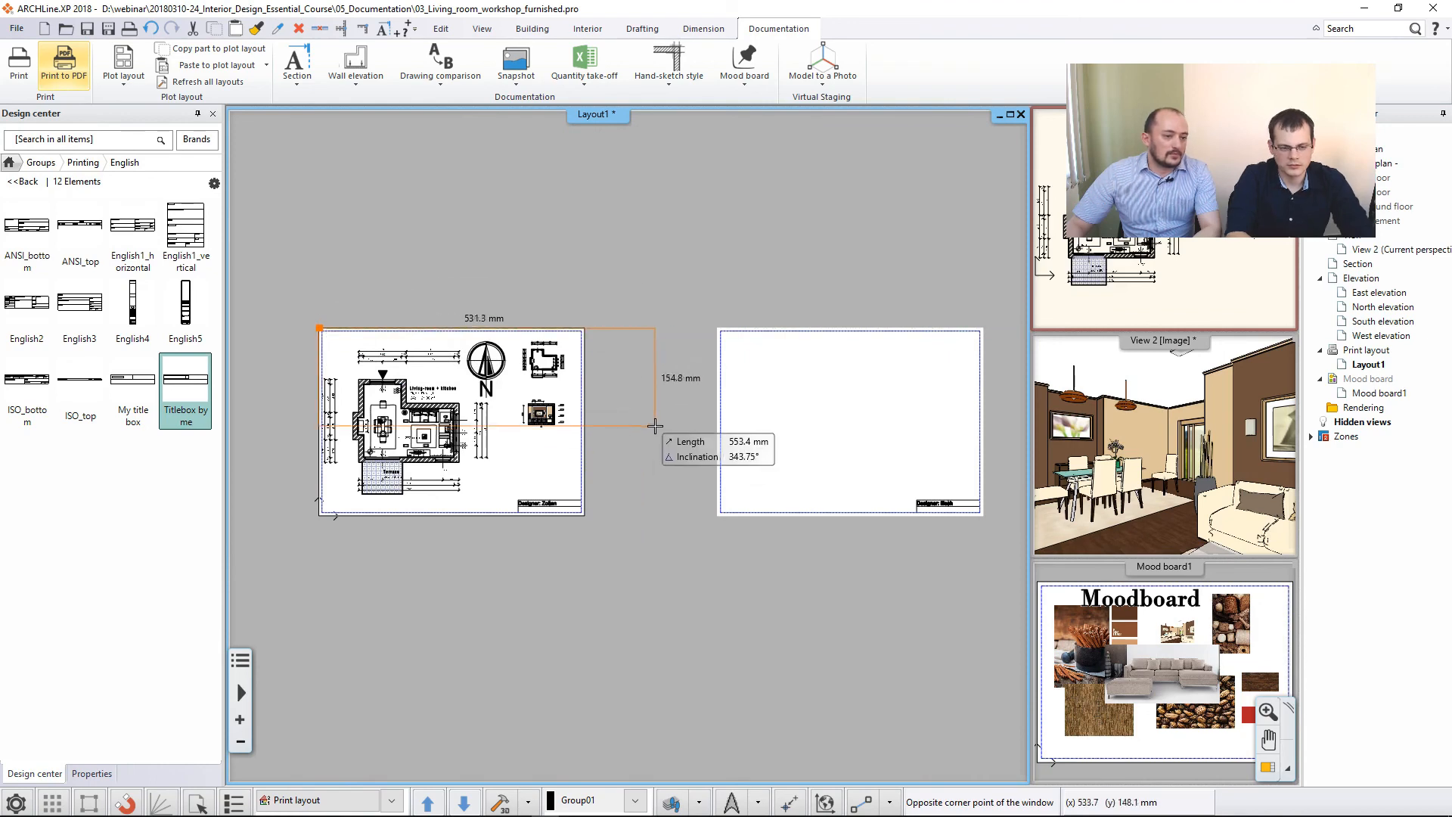
pyautogui.click(595, 516)
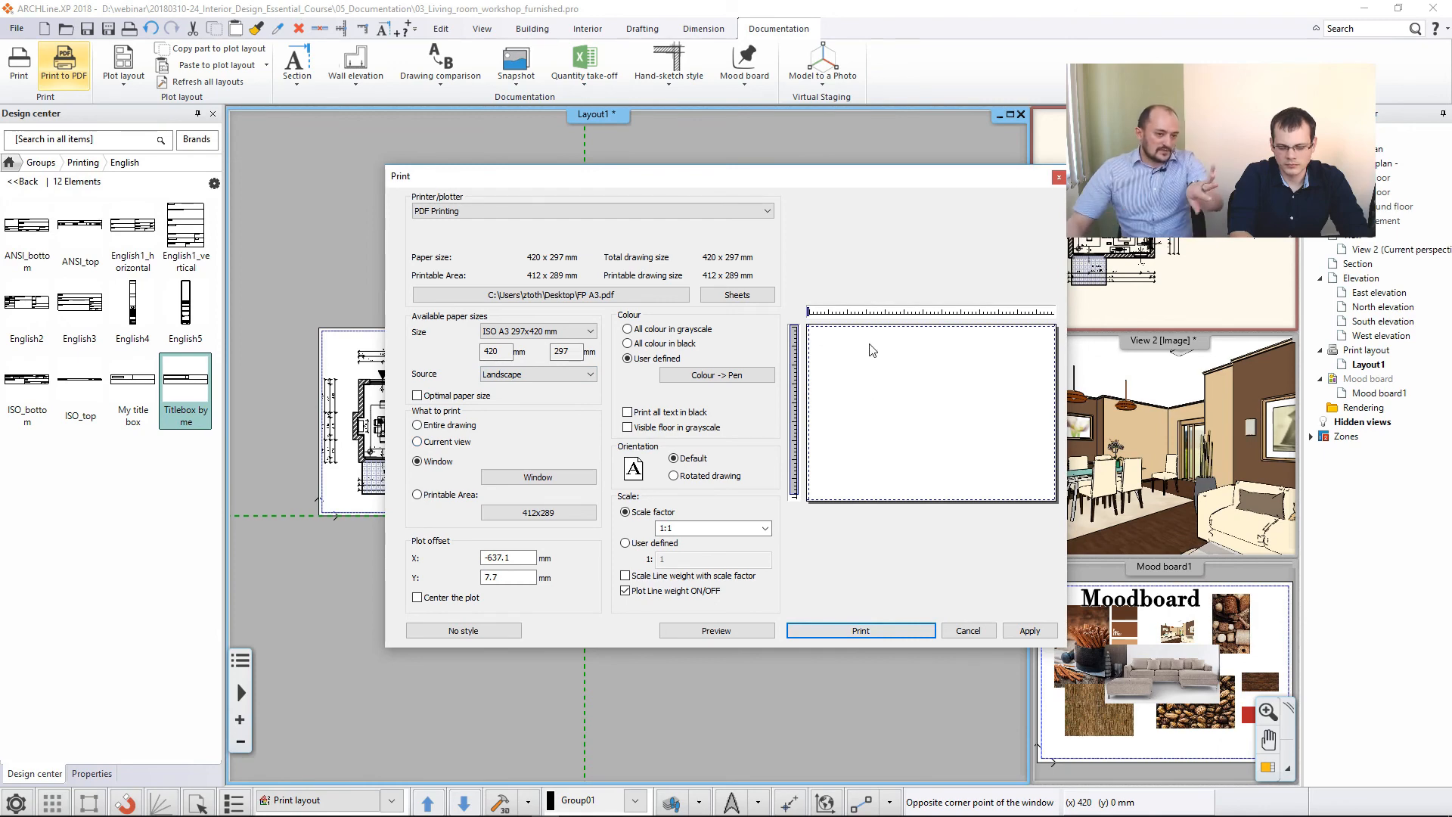
pyautogui.click(417, 597)
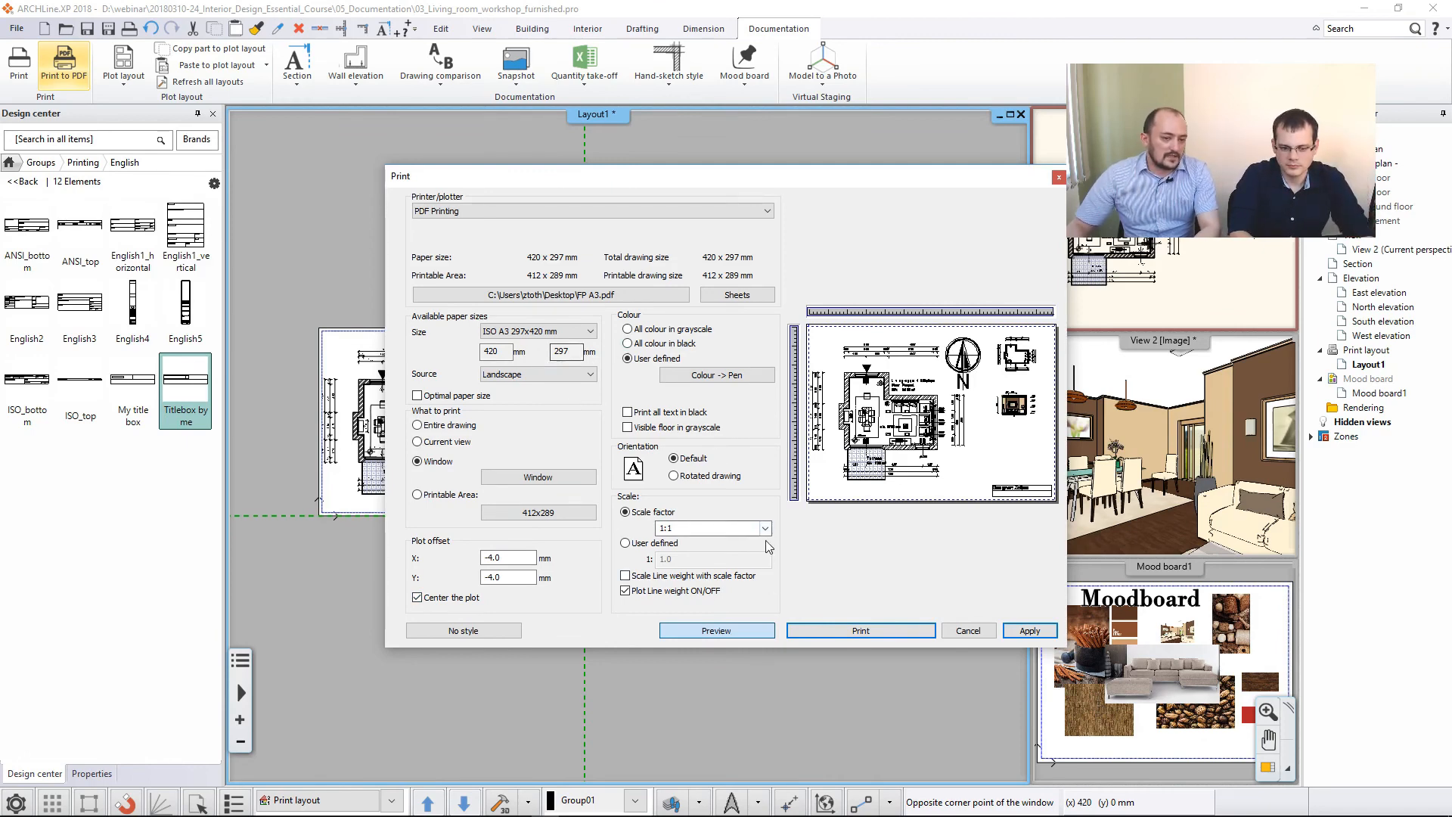
pyautogui.click(877, 632)
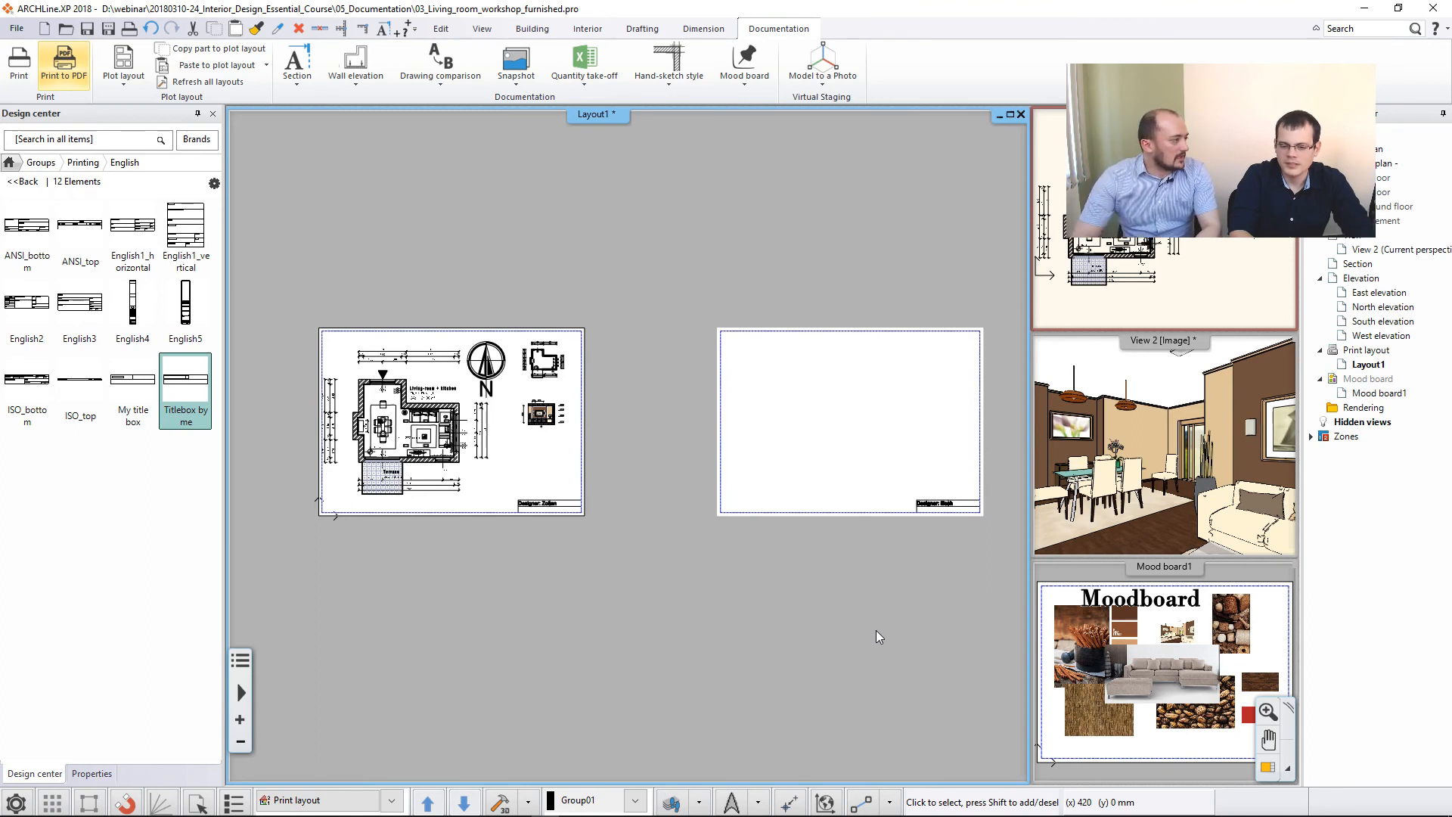
# - Examine the print queue for combining several documents into one PDF, and close it without adding anything
pyautogui.moveTo(809, 816)
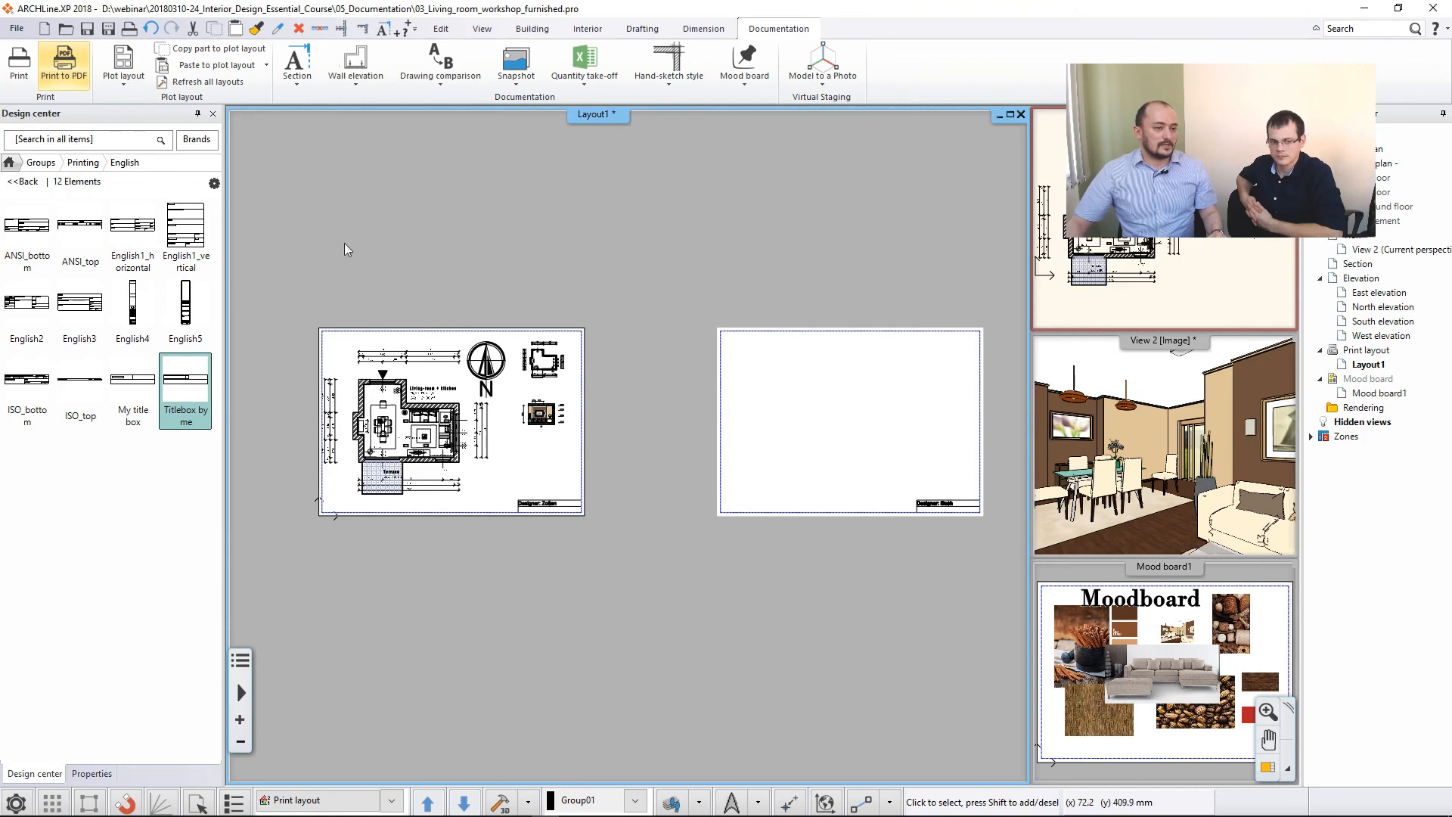
pyautogui.click(16, 28)
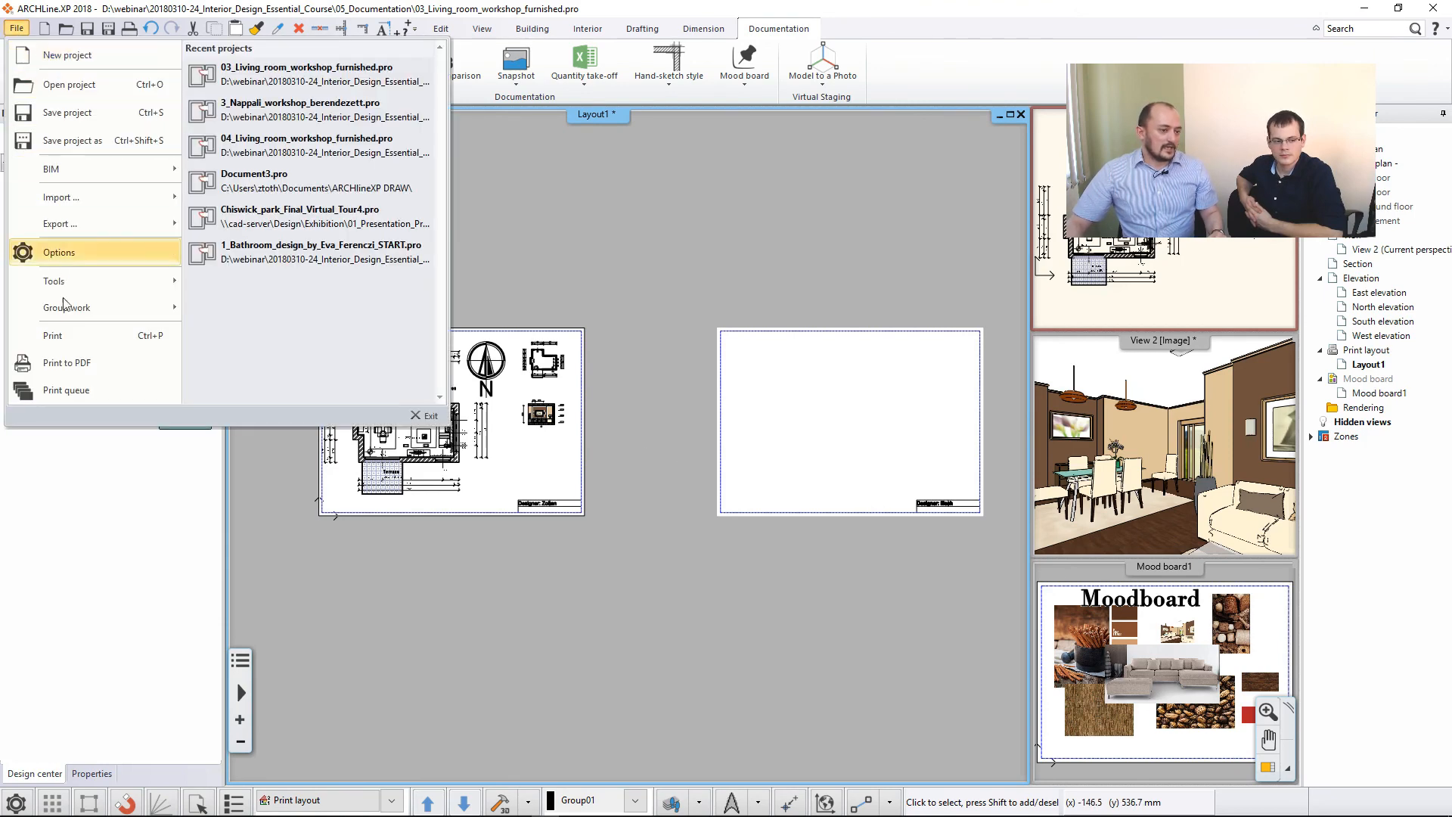
pyautogui.click(116, 389)
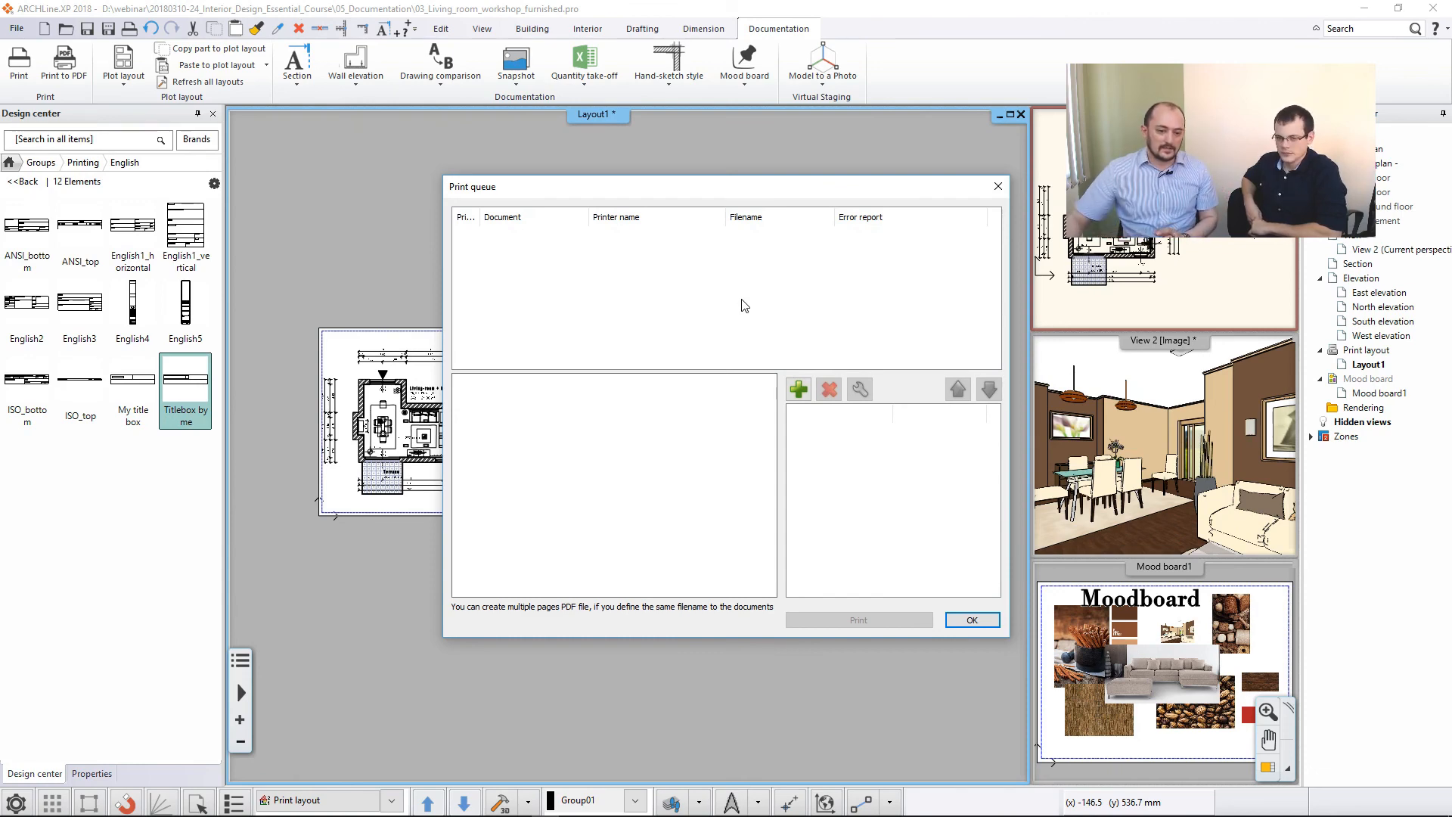
pyautogui.click(971, 618)
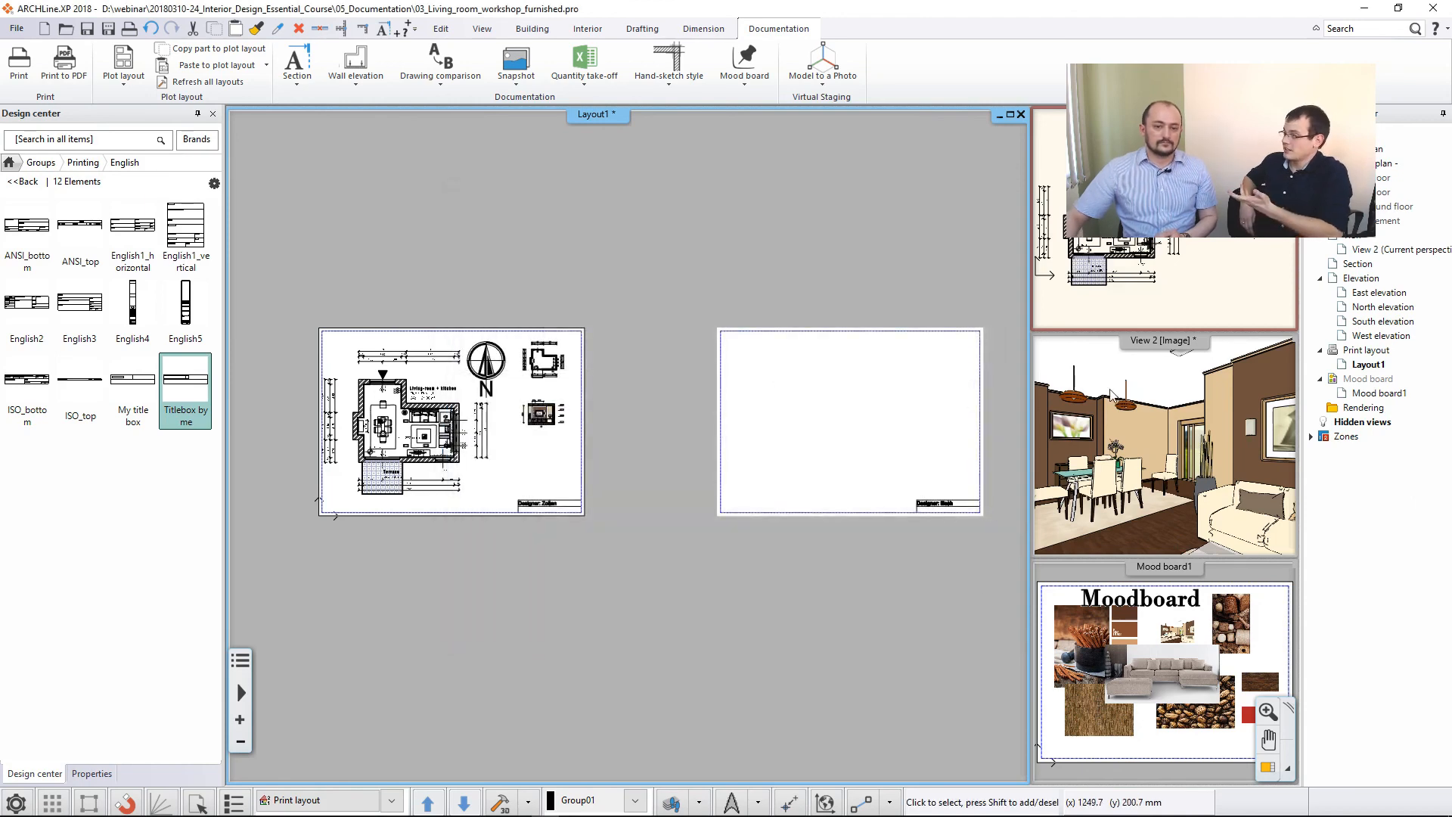
# - Make the ground floor plan the main enlarged view and return the design center to its home categories
pyautogui.click(1171, 278)
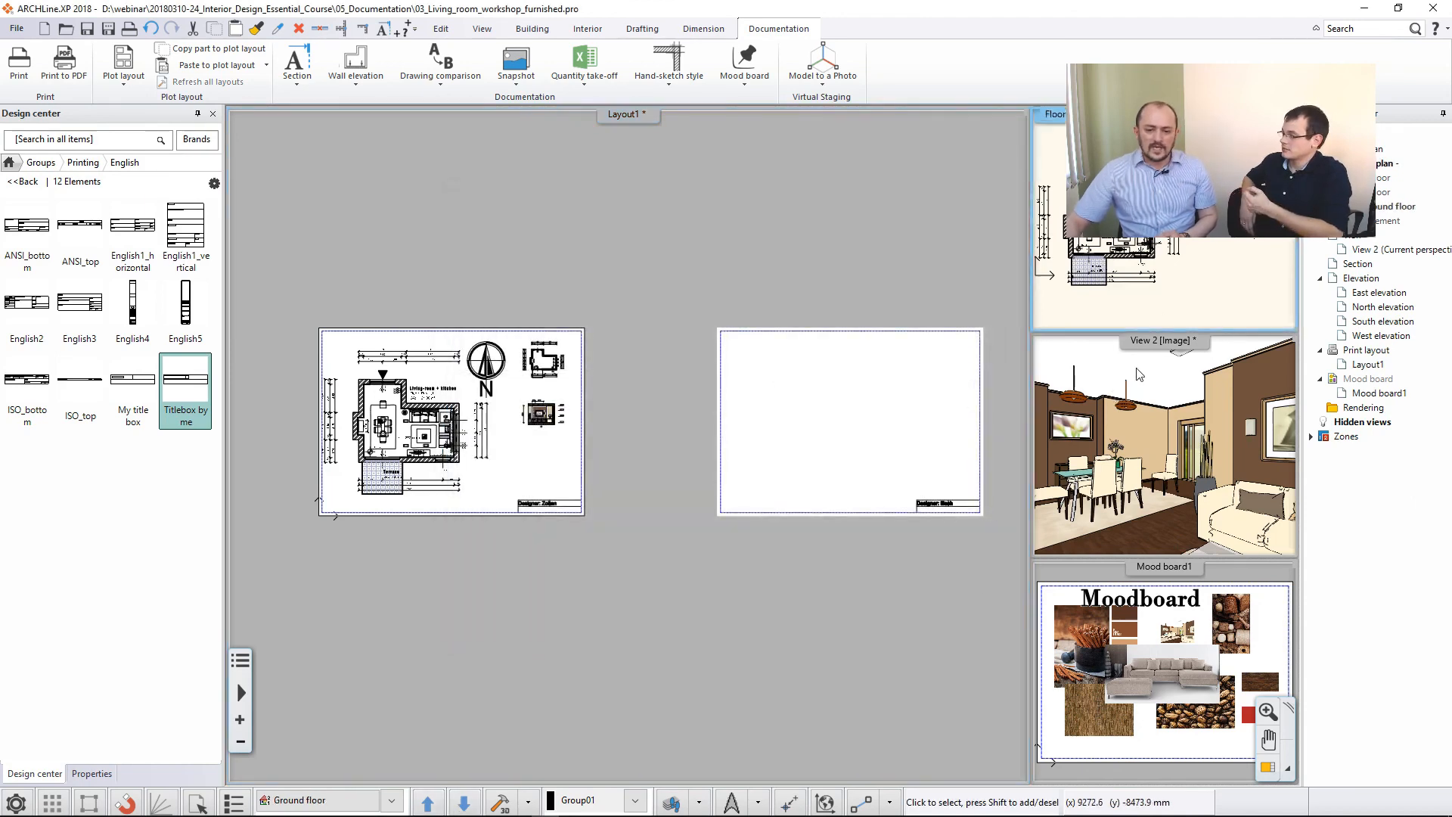
pyautogui.click(1267, 768)
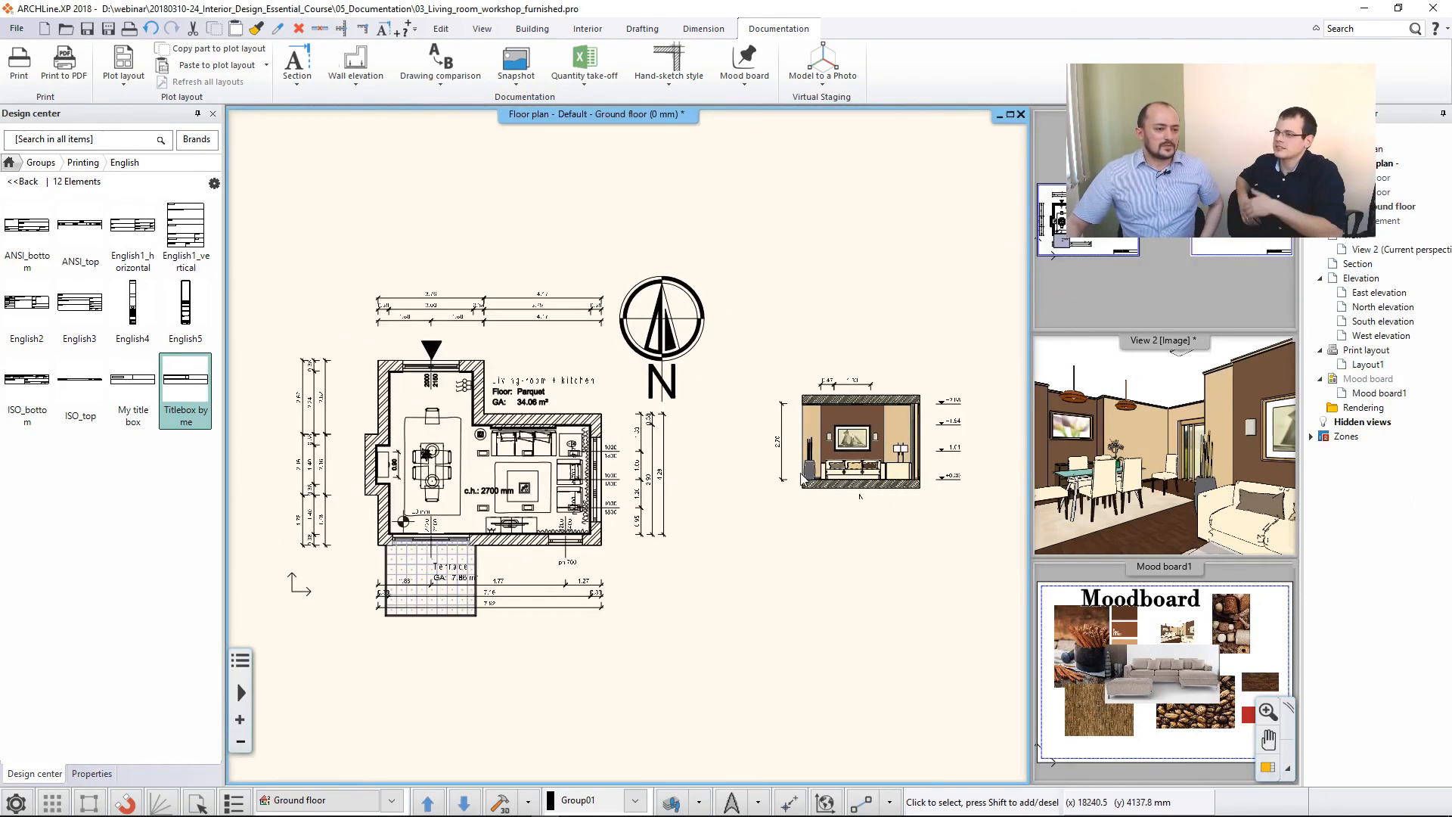
pyautogui.click(9, 162)
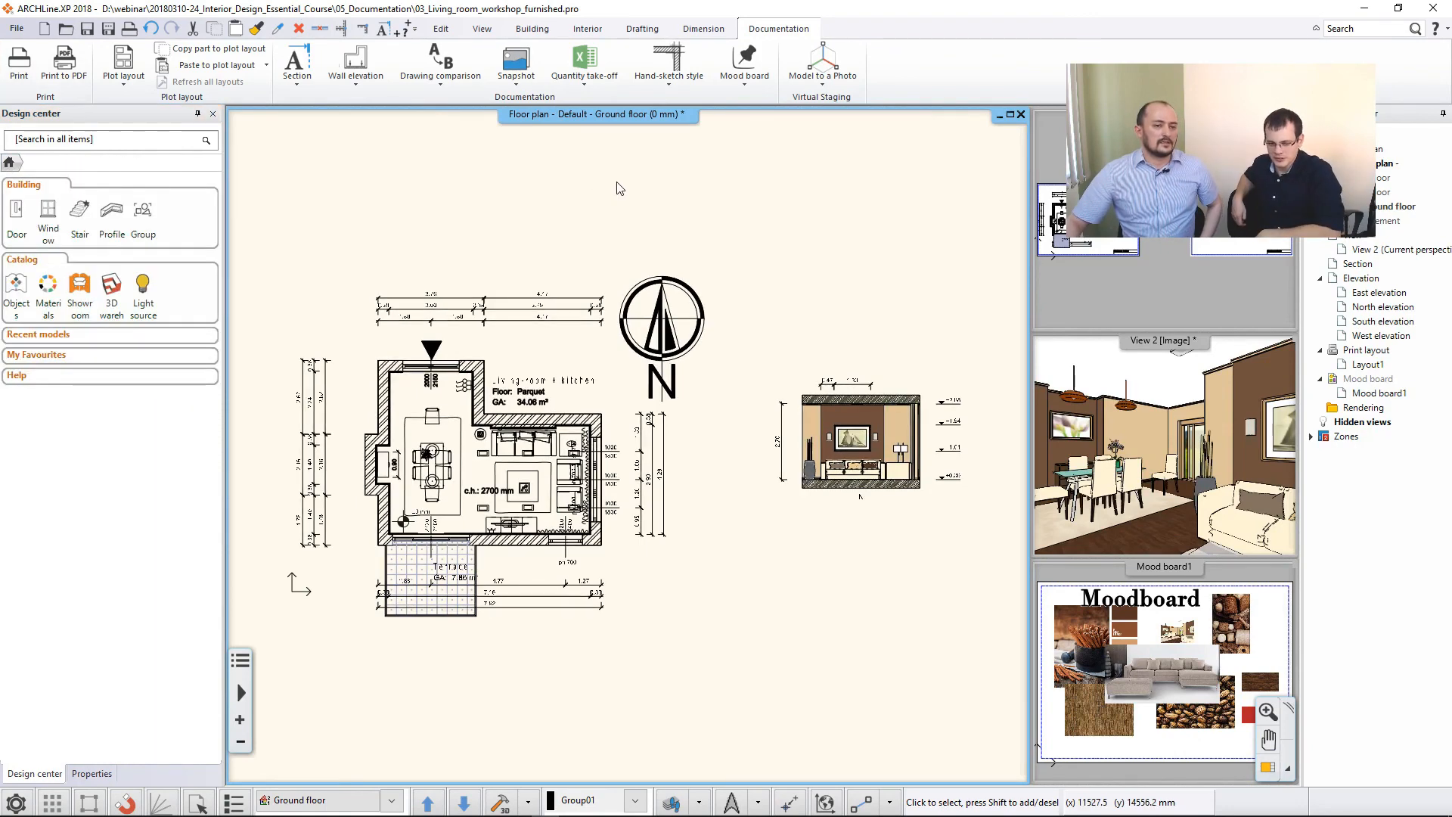
# - Examine the calculation types offered for the Excel quantity take-off list, and close the choices without making a report
pyautogui.click(588, 90)
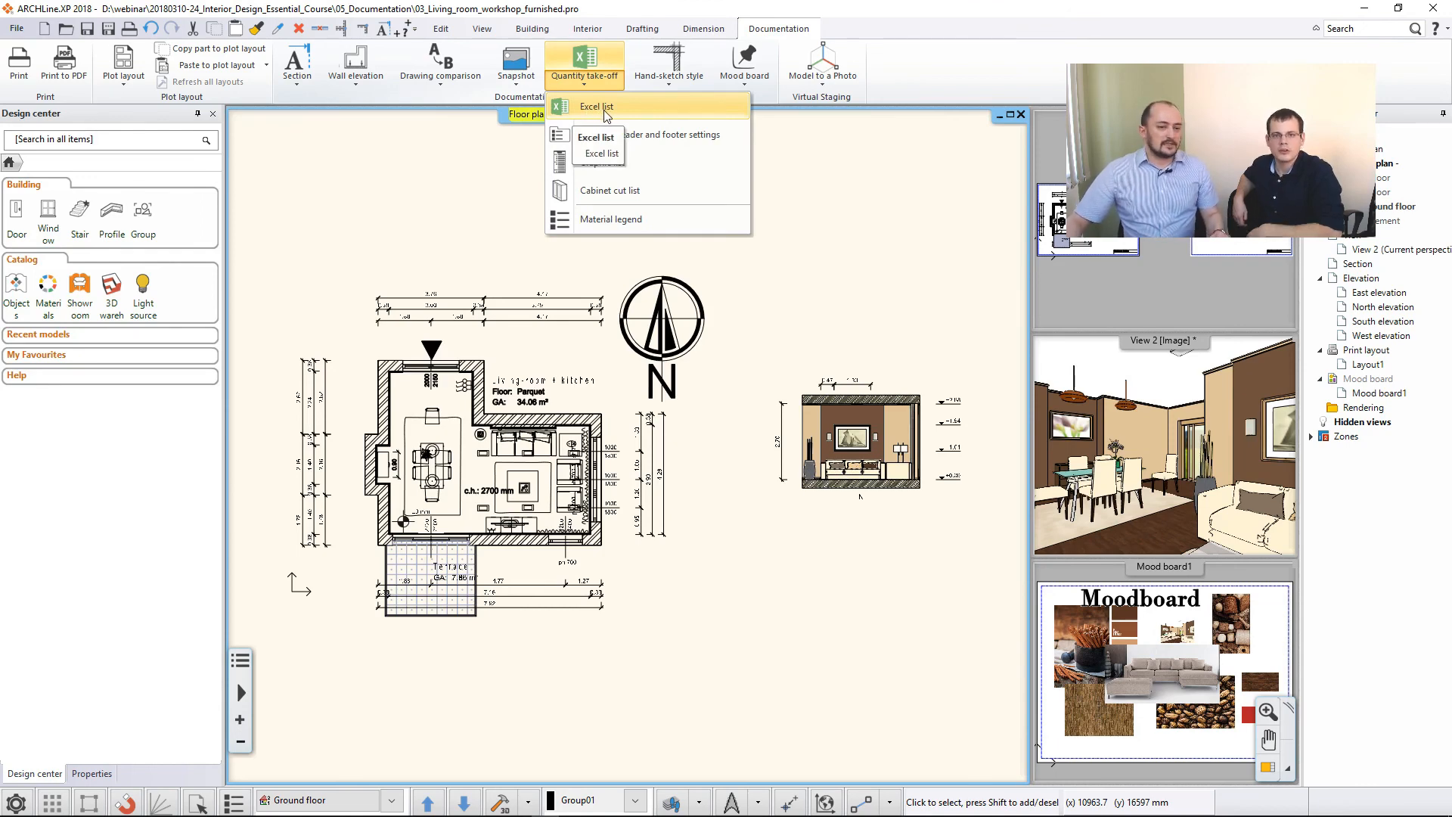
pyautogui.click(605, 109)
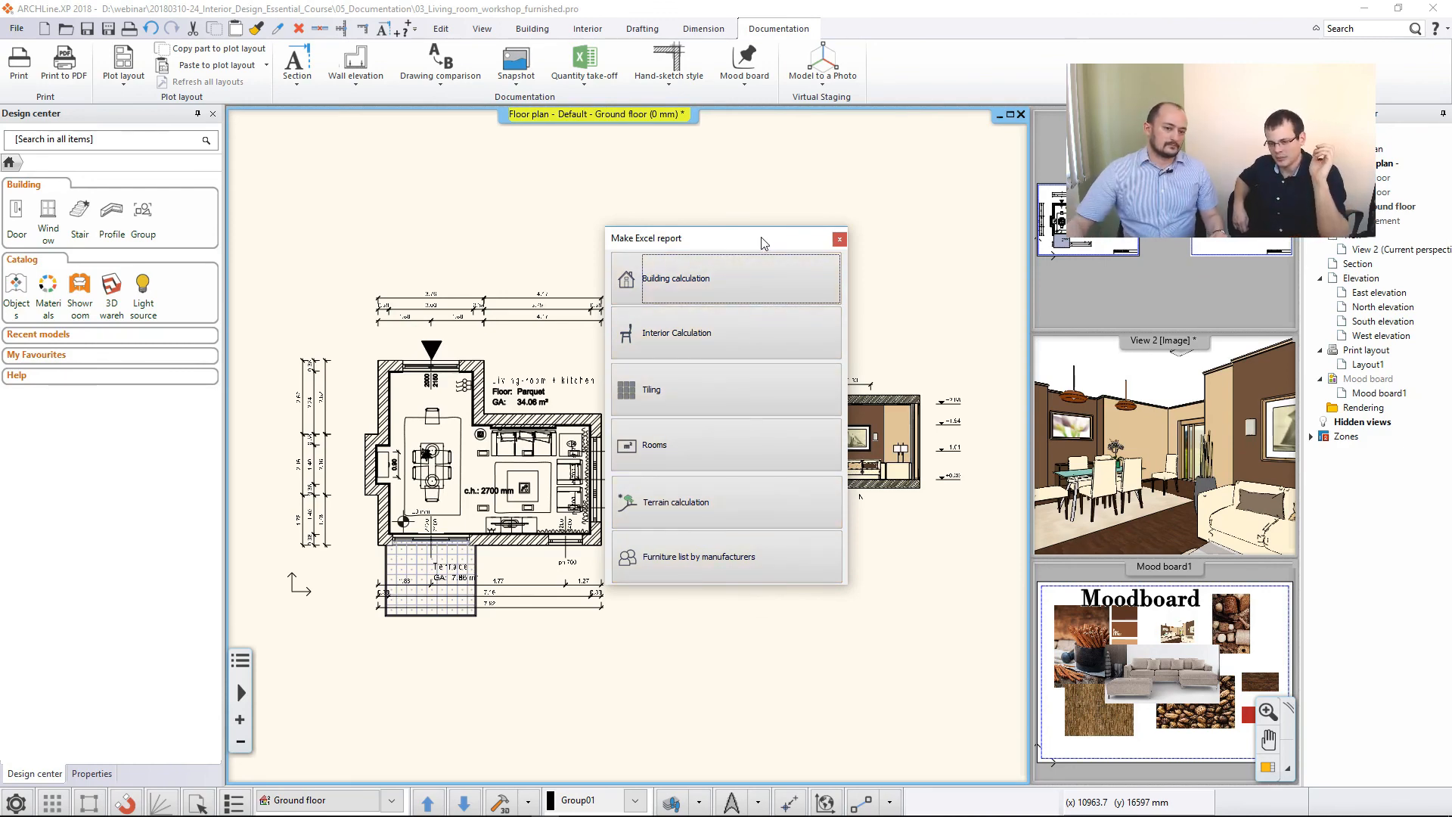
pyautogui.click(839, 239)
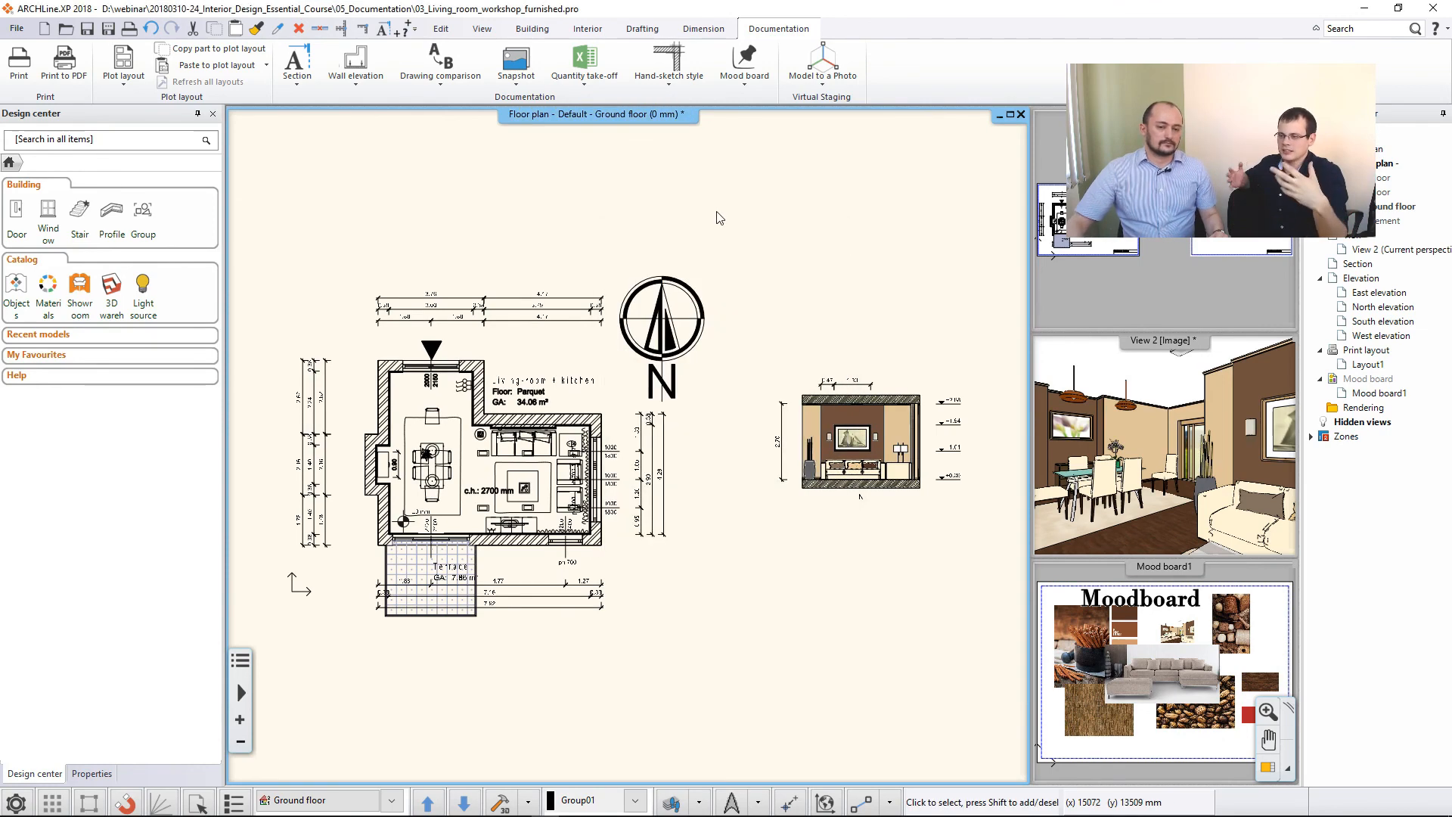